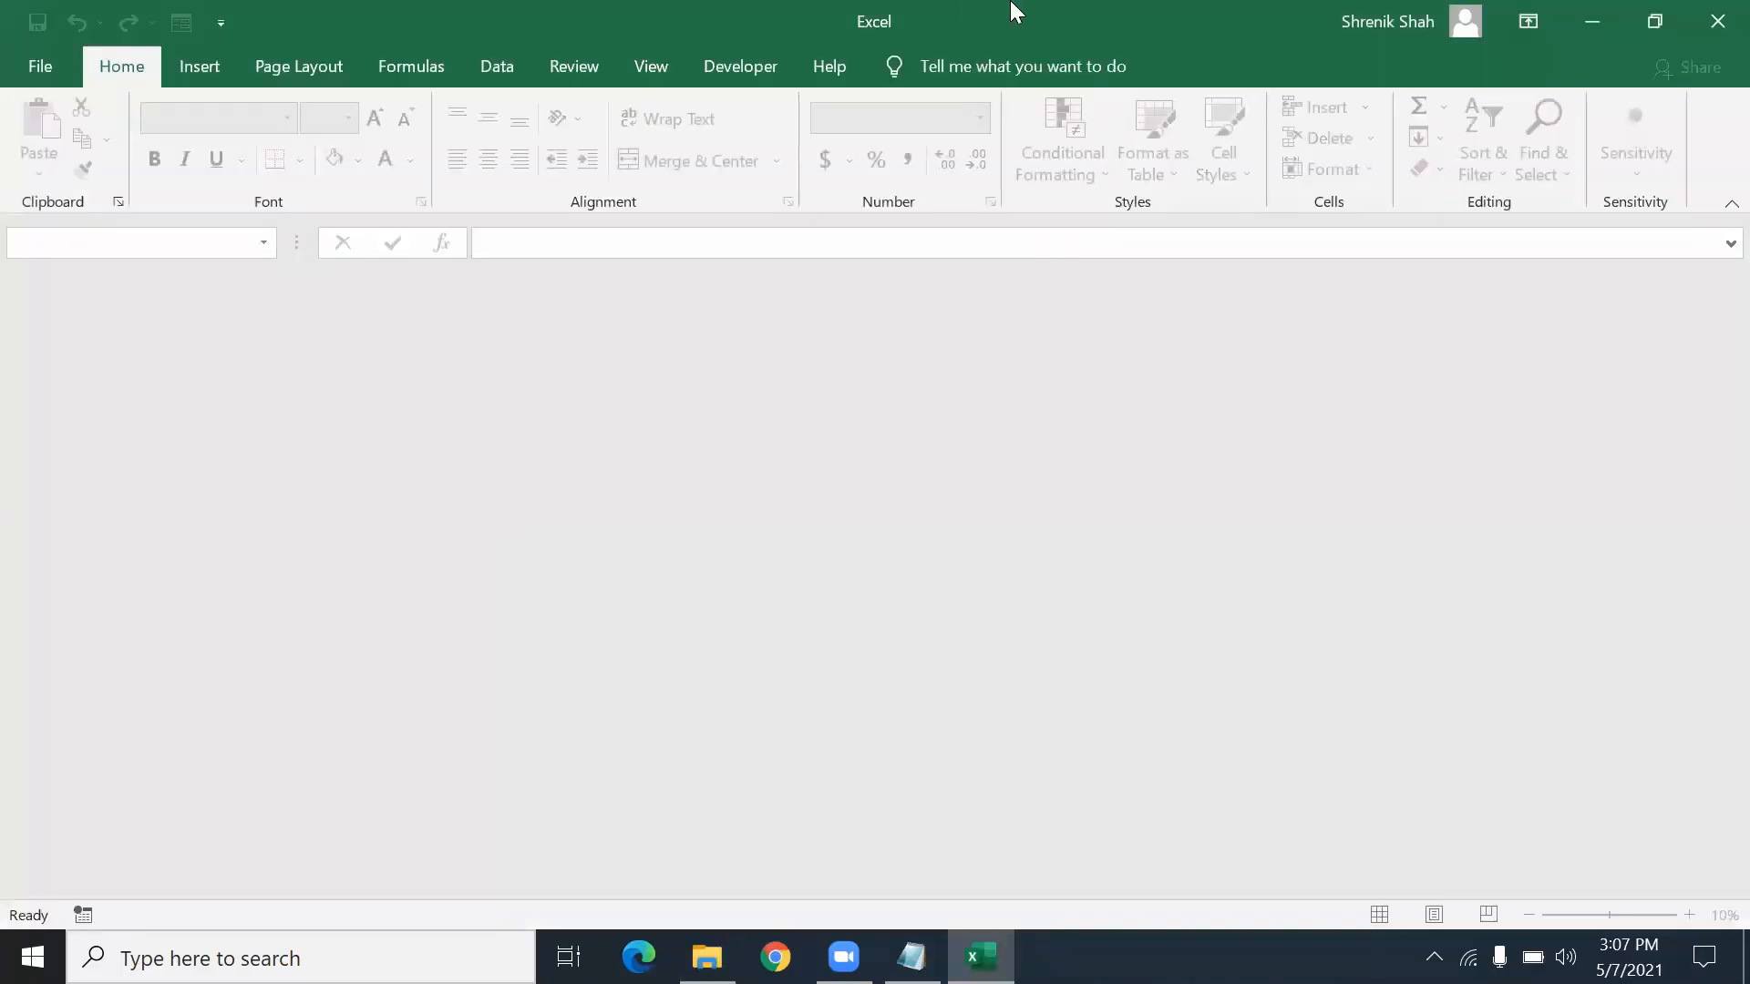
# - Open File3_Text_Functions.xlsx in Excel by dragging it from File Explorer, then maximize the window
pyautogui.moveTo(1016, 11); pyautogui.dragTo(576, 416)
pyautogui.moveTo(392, 310); pyautogui.dragTo(401, 642)
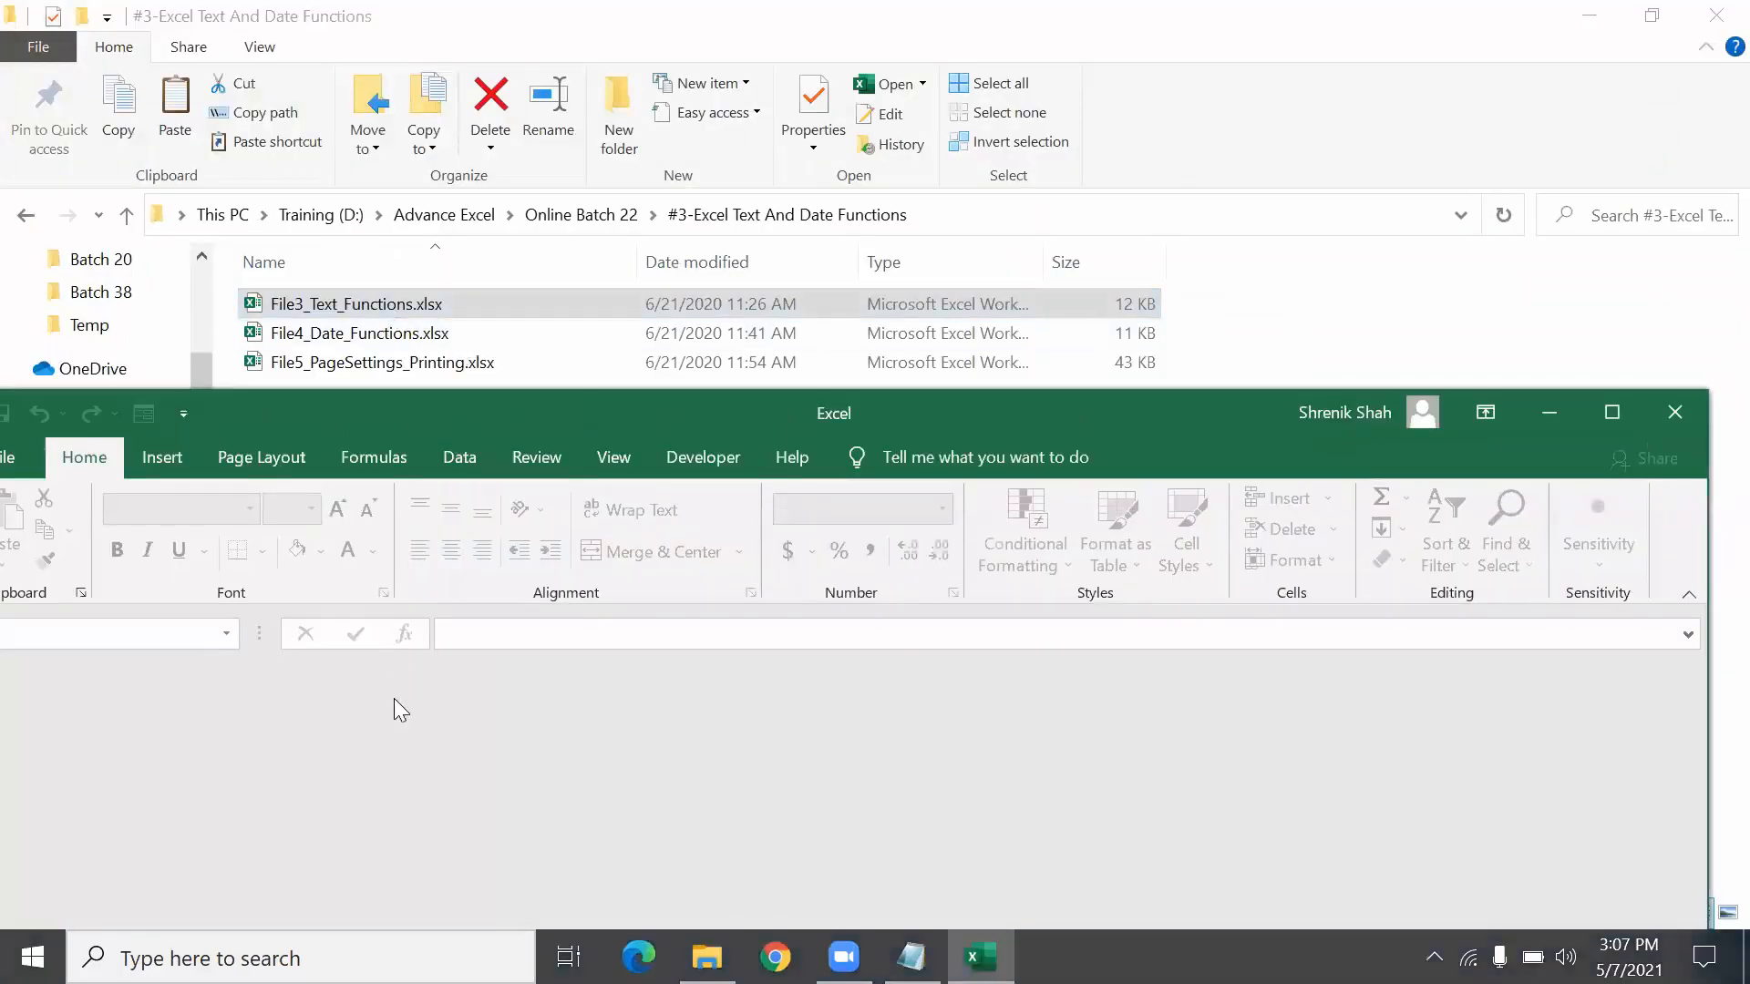
pyautogui.doubleClick(696, 410)
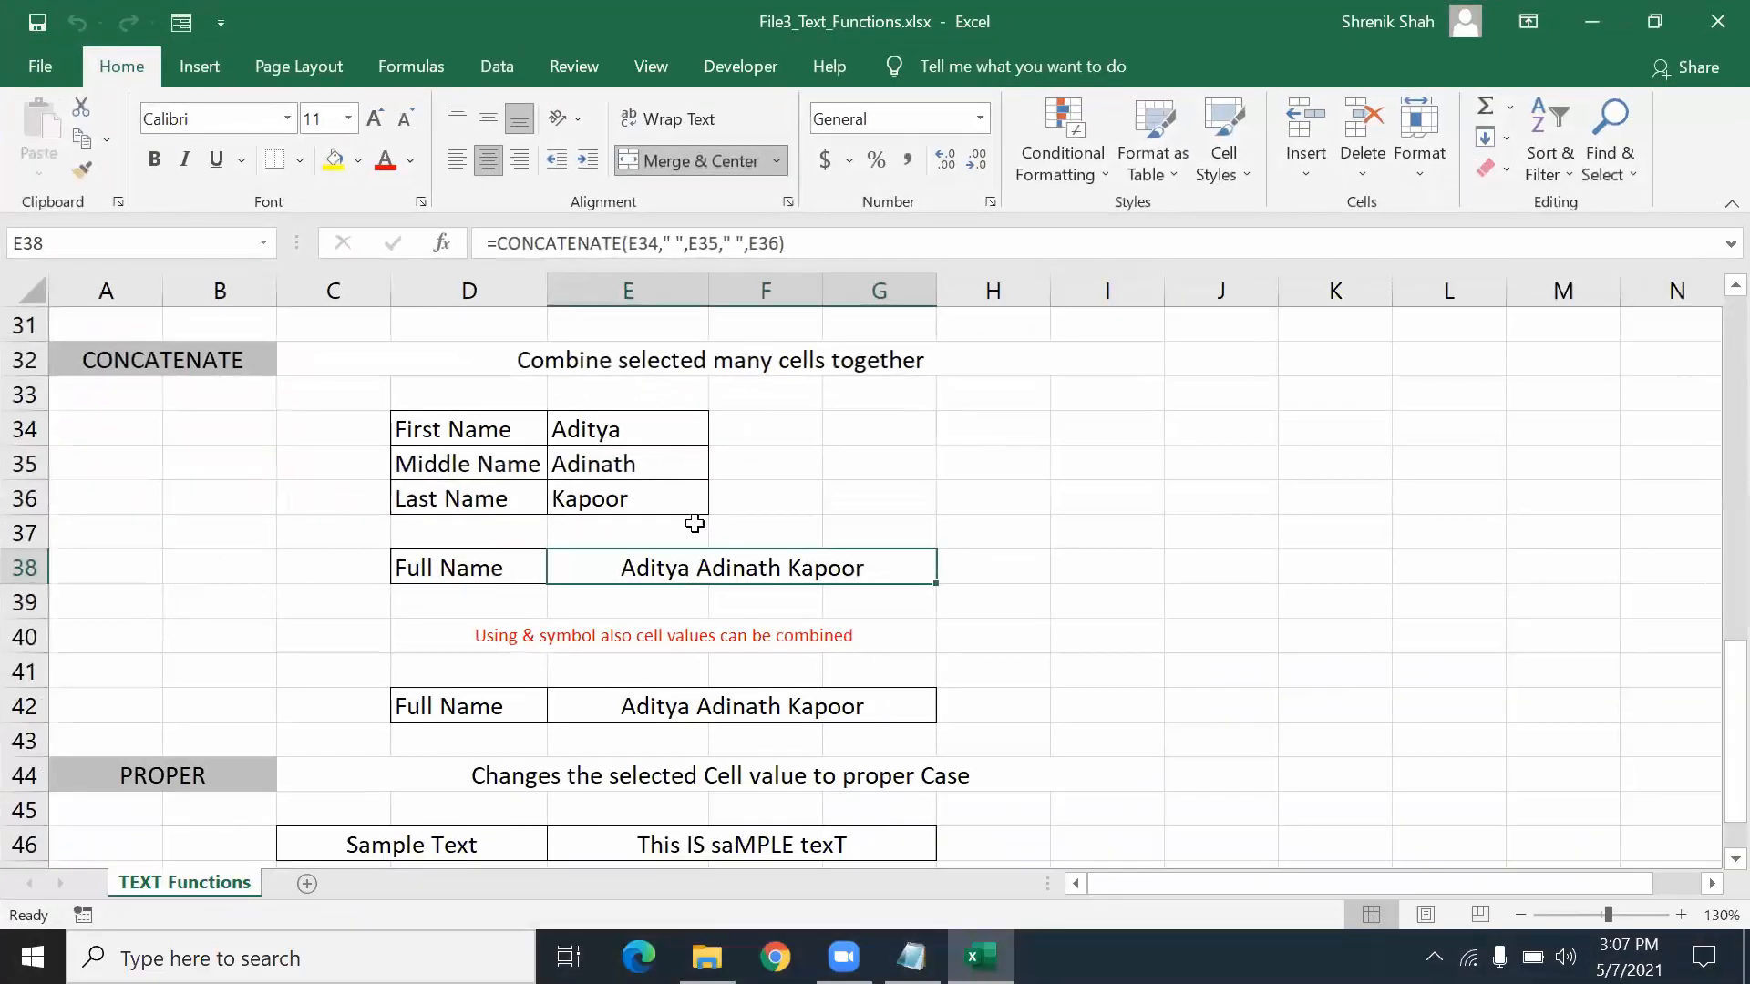
# - Review the First, Middle and Last Name labels in the name table
pyautogui.click(947, 527)
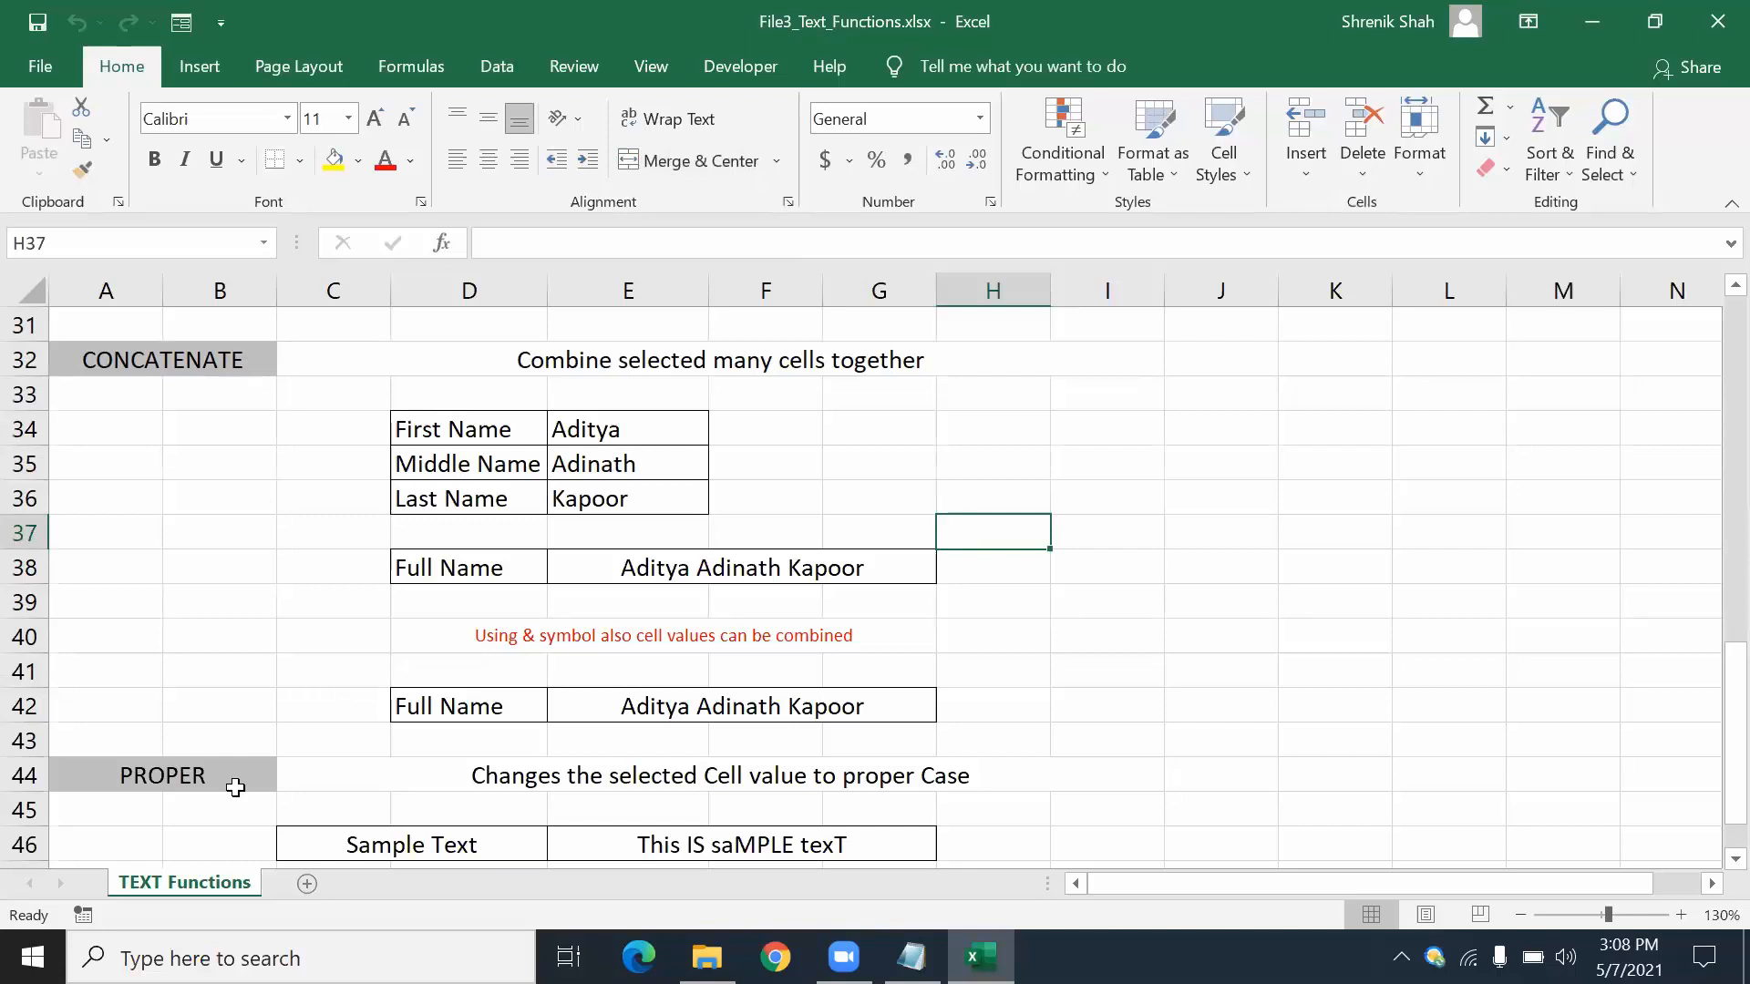
pyautogui.click(1076, 505)
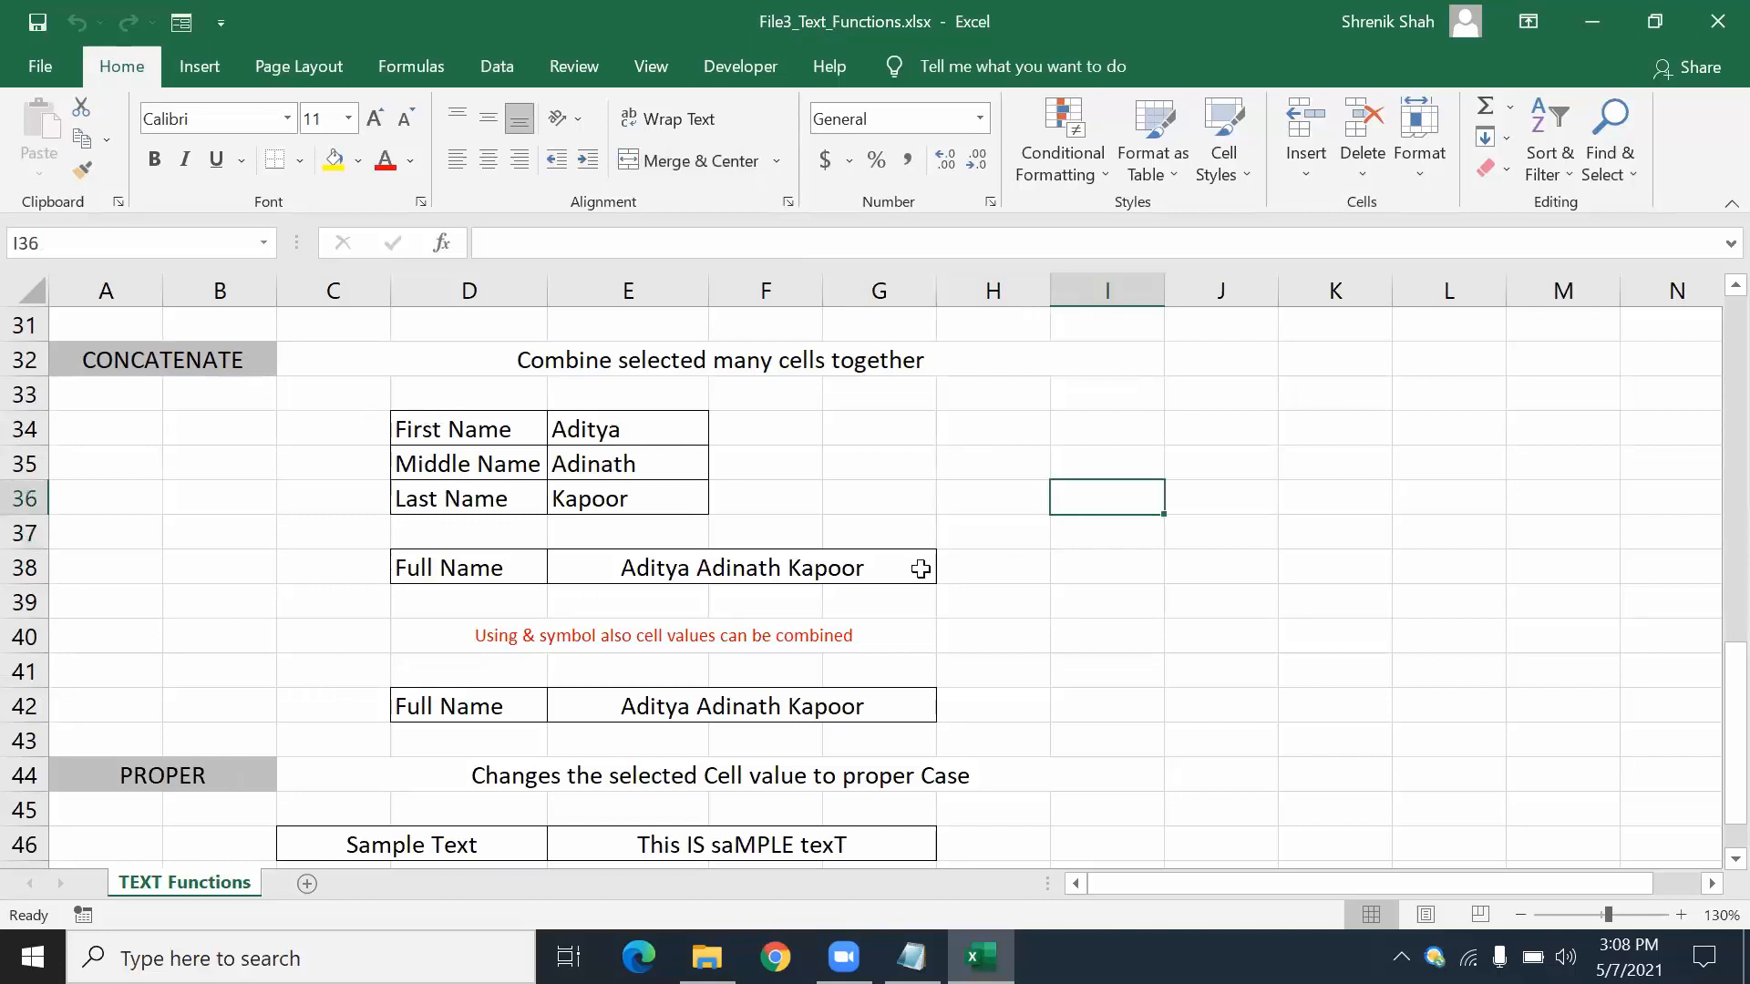
pyautogui.click(536, 436)
pyautogui.click(480, 469)
pyautogui.click(476, 500)
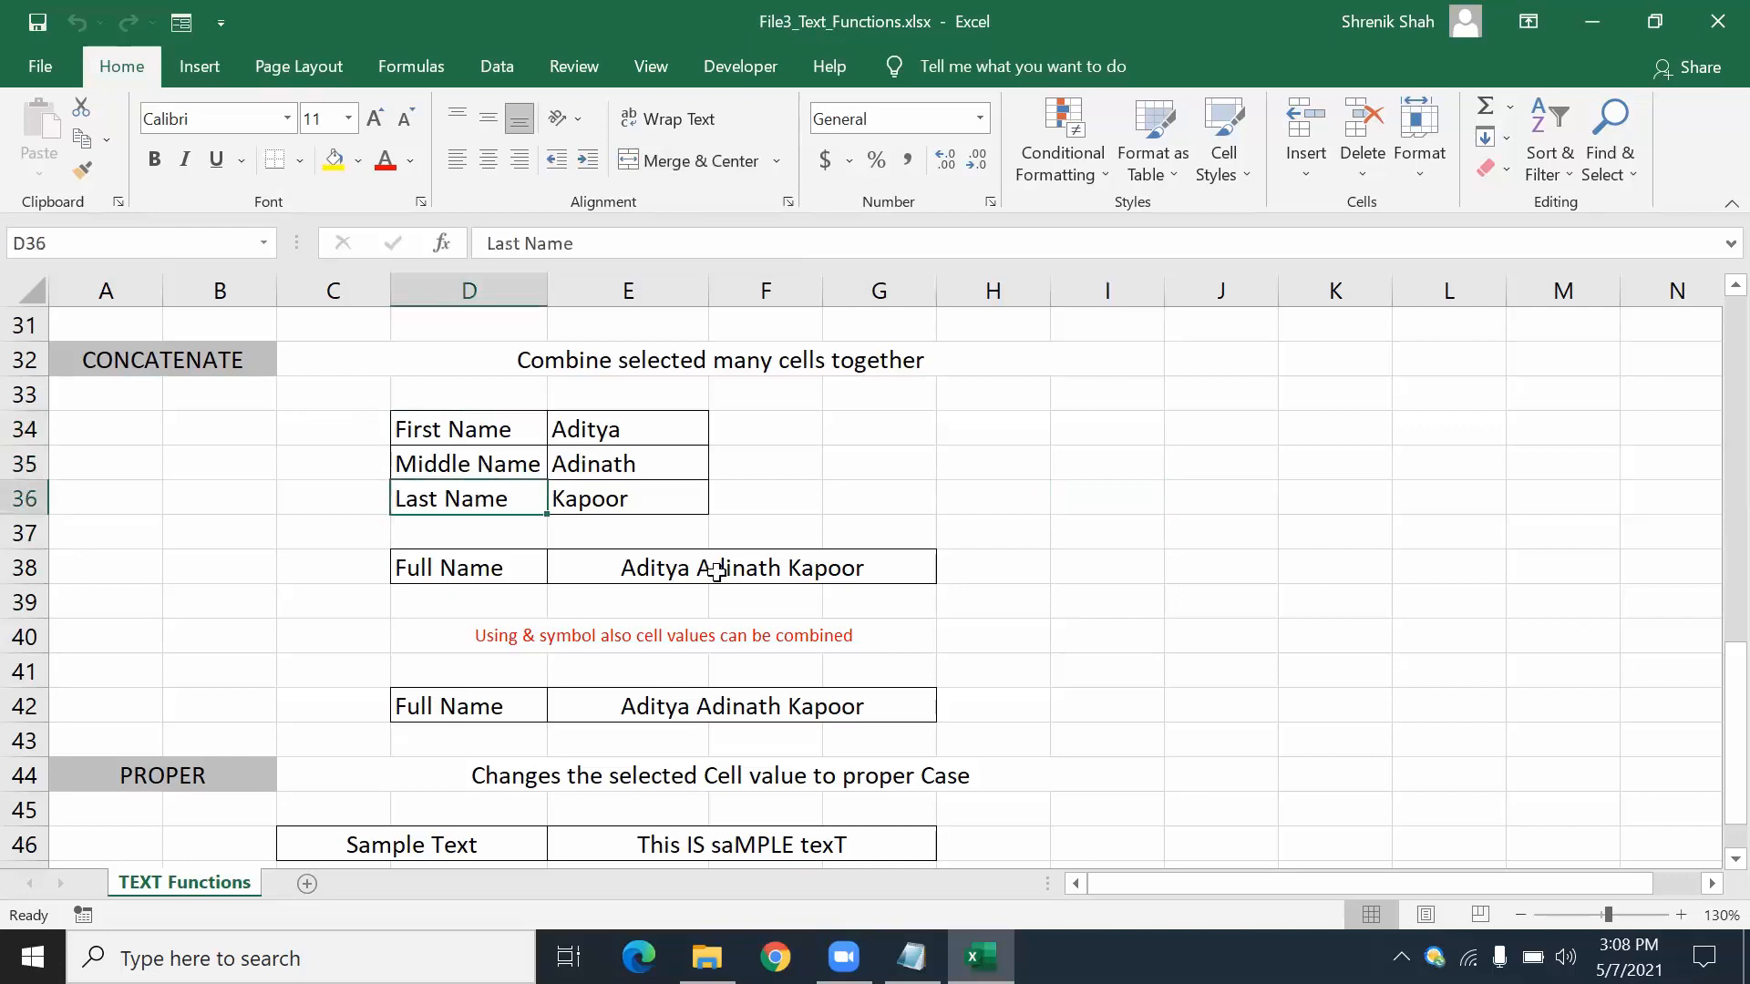
pyautogui.click(1281, 436)
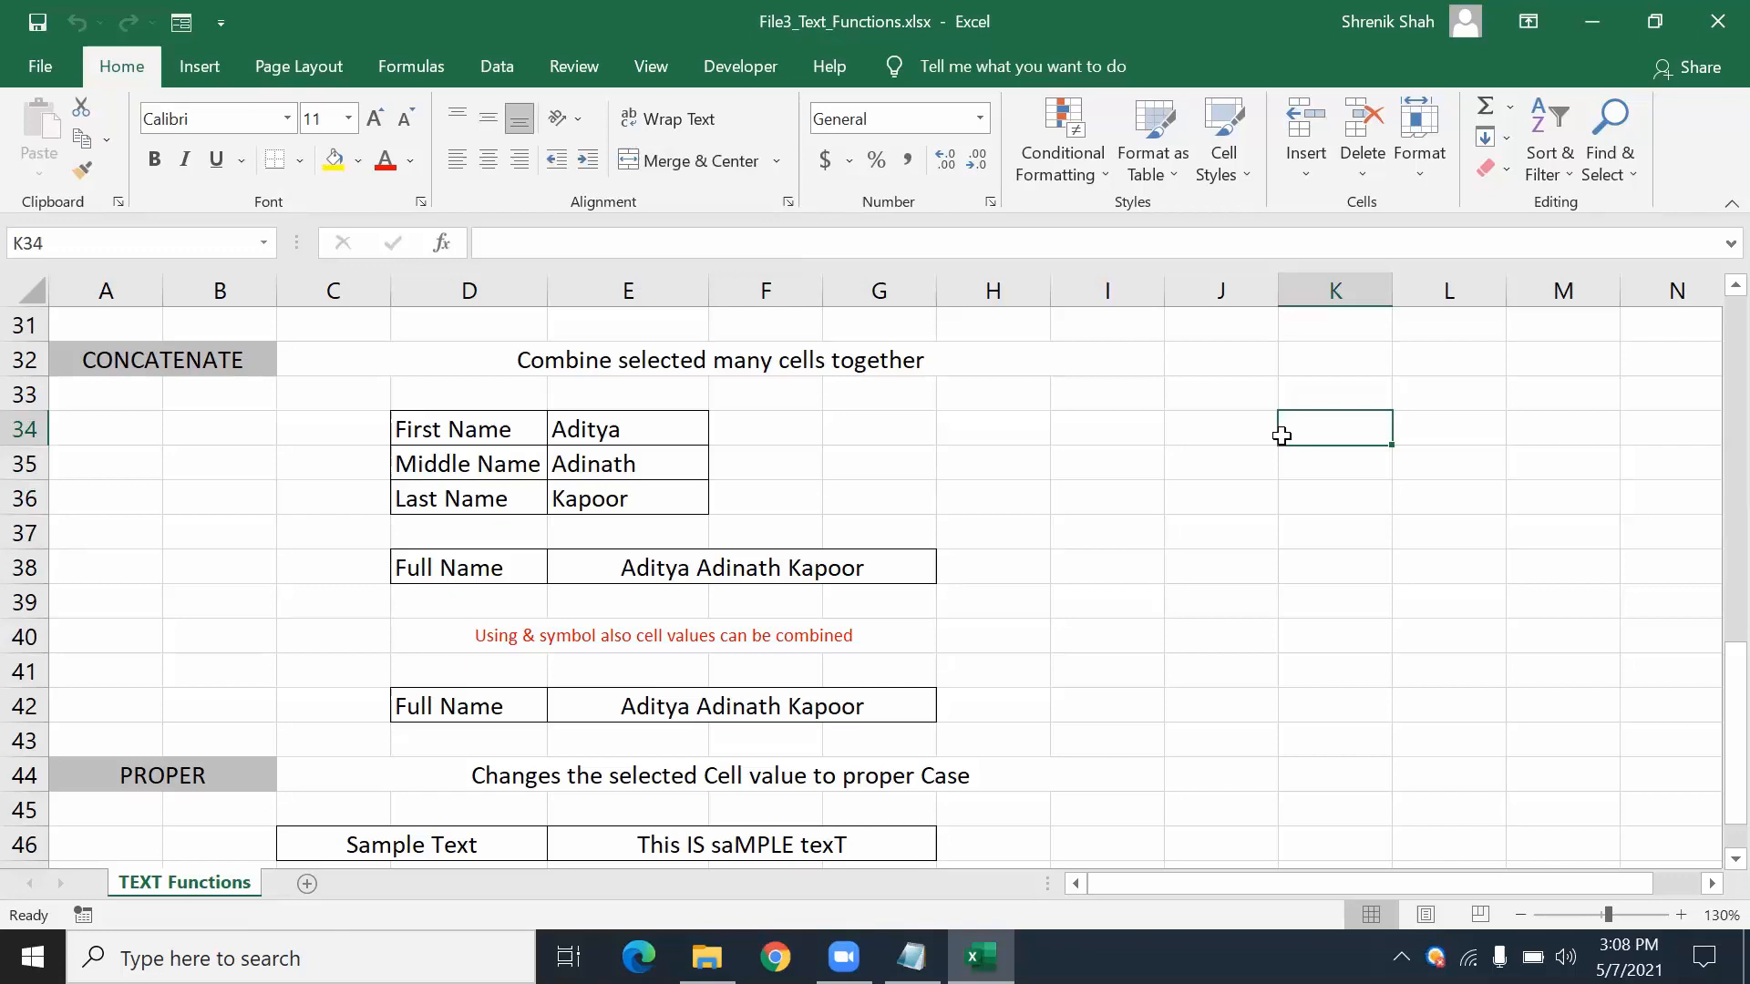
# - Check the three name cells, then clear the Full Name formula in E38
pyautogui.click(561, 429)
pyautogui.click(558, 462)
pyautogui.click(567, 495)
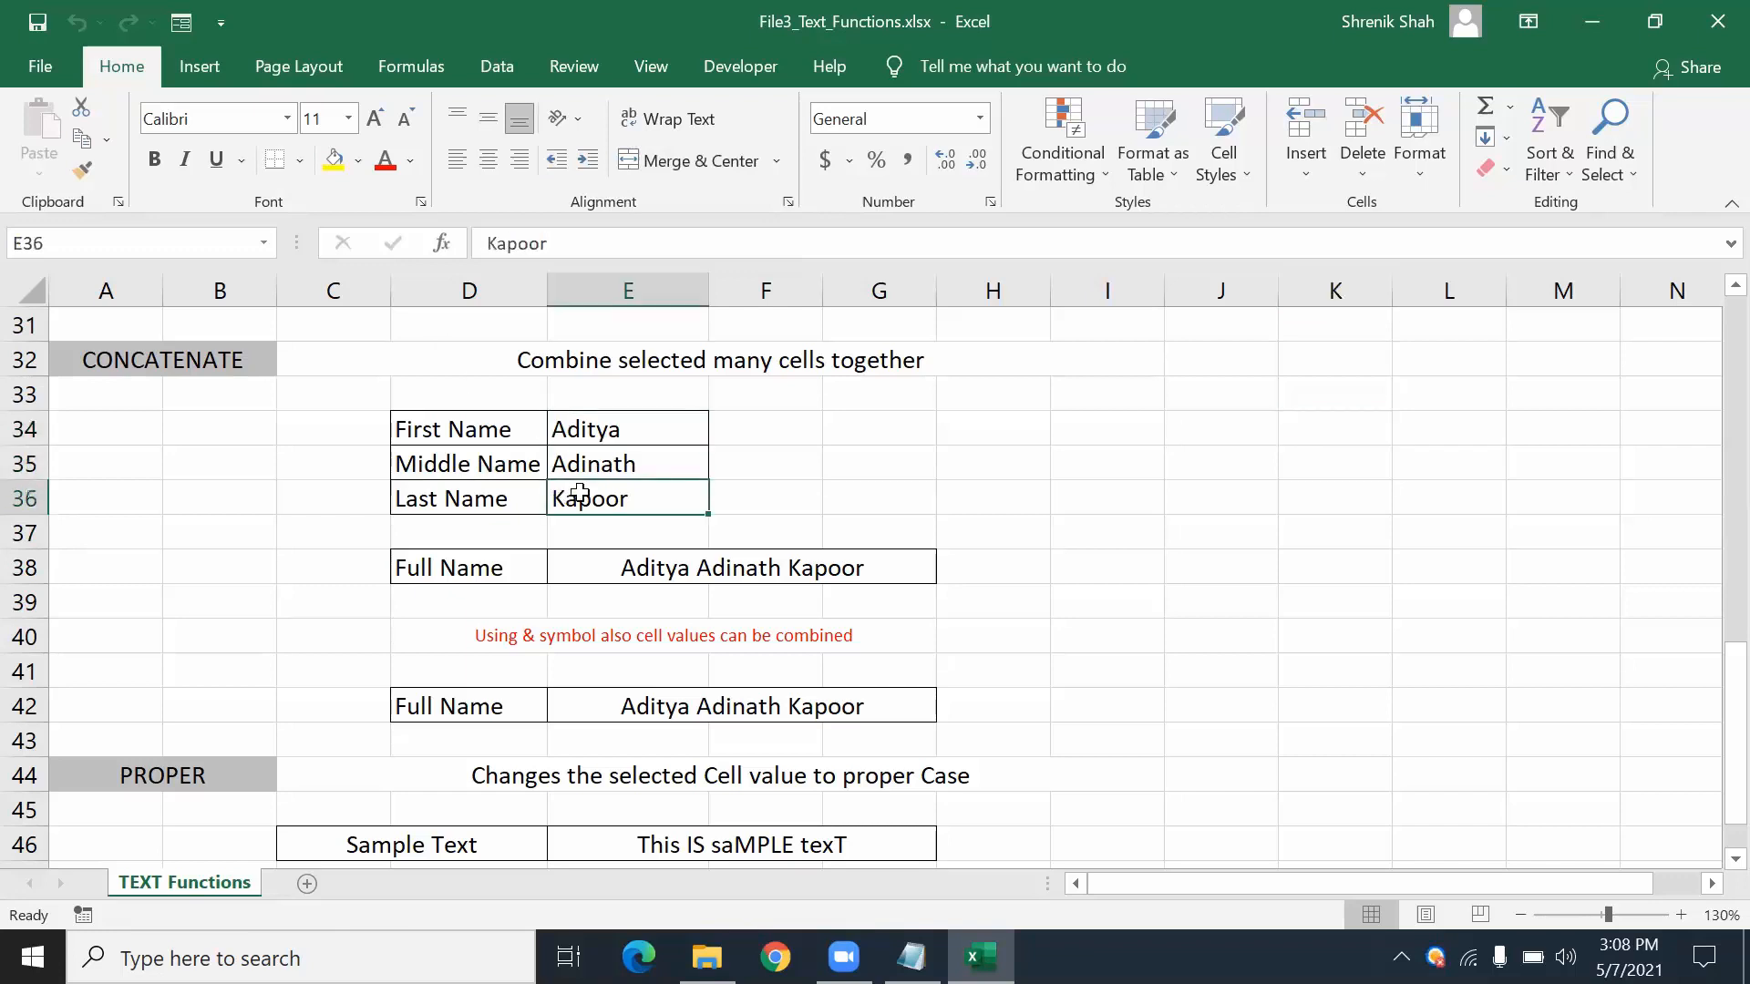
pyautogui.click(720, 563)
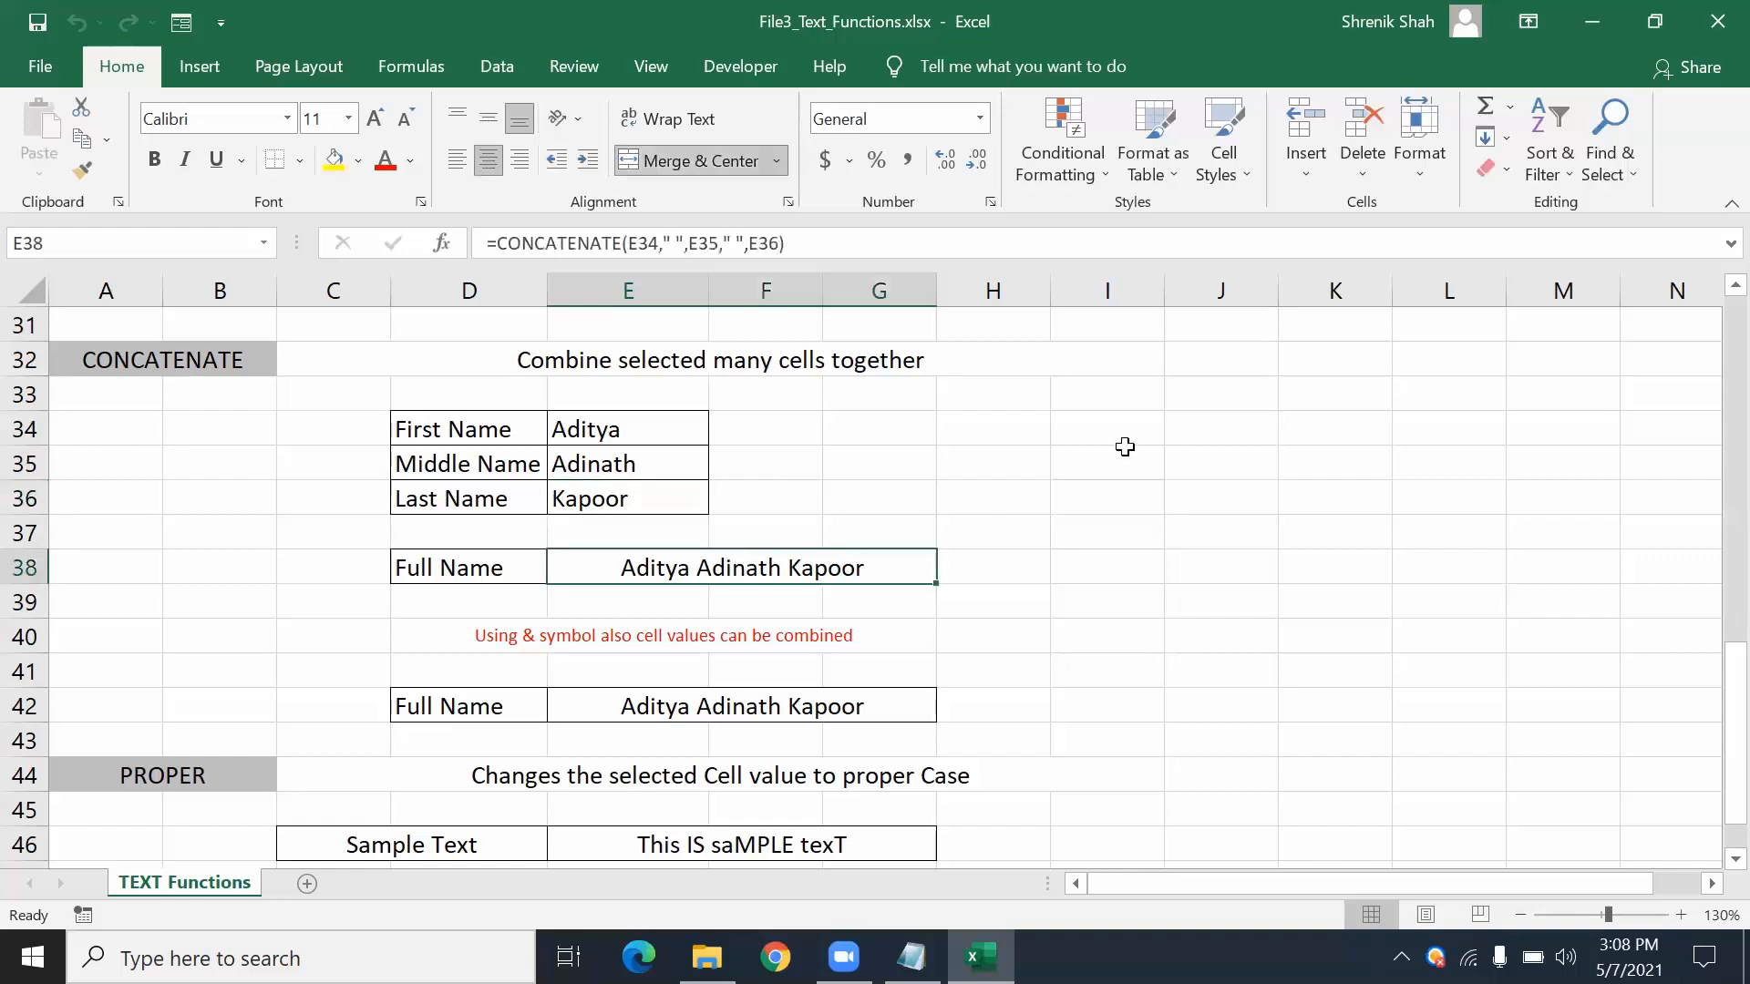
pyautogui.press('Delete')
# - Clear the Full Name formula in E42 and return to E38
pyautogui.click(662, 705)
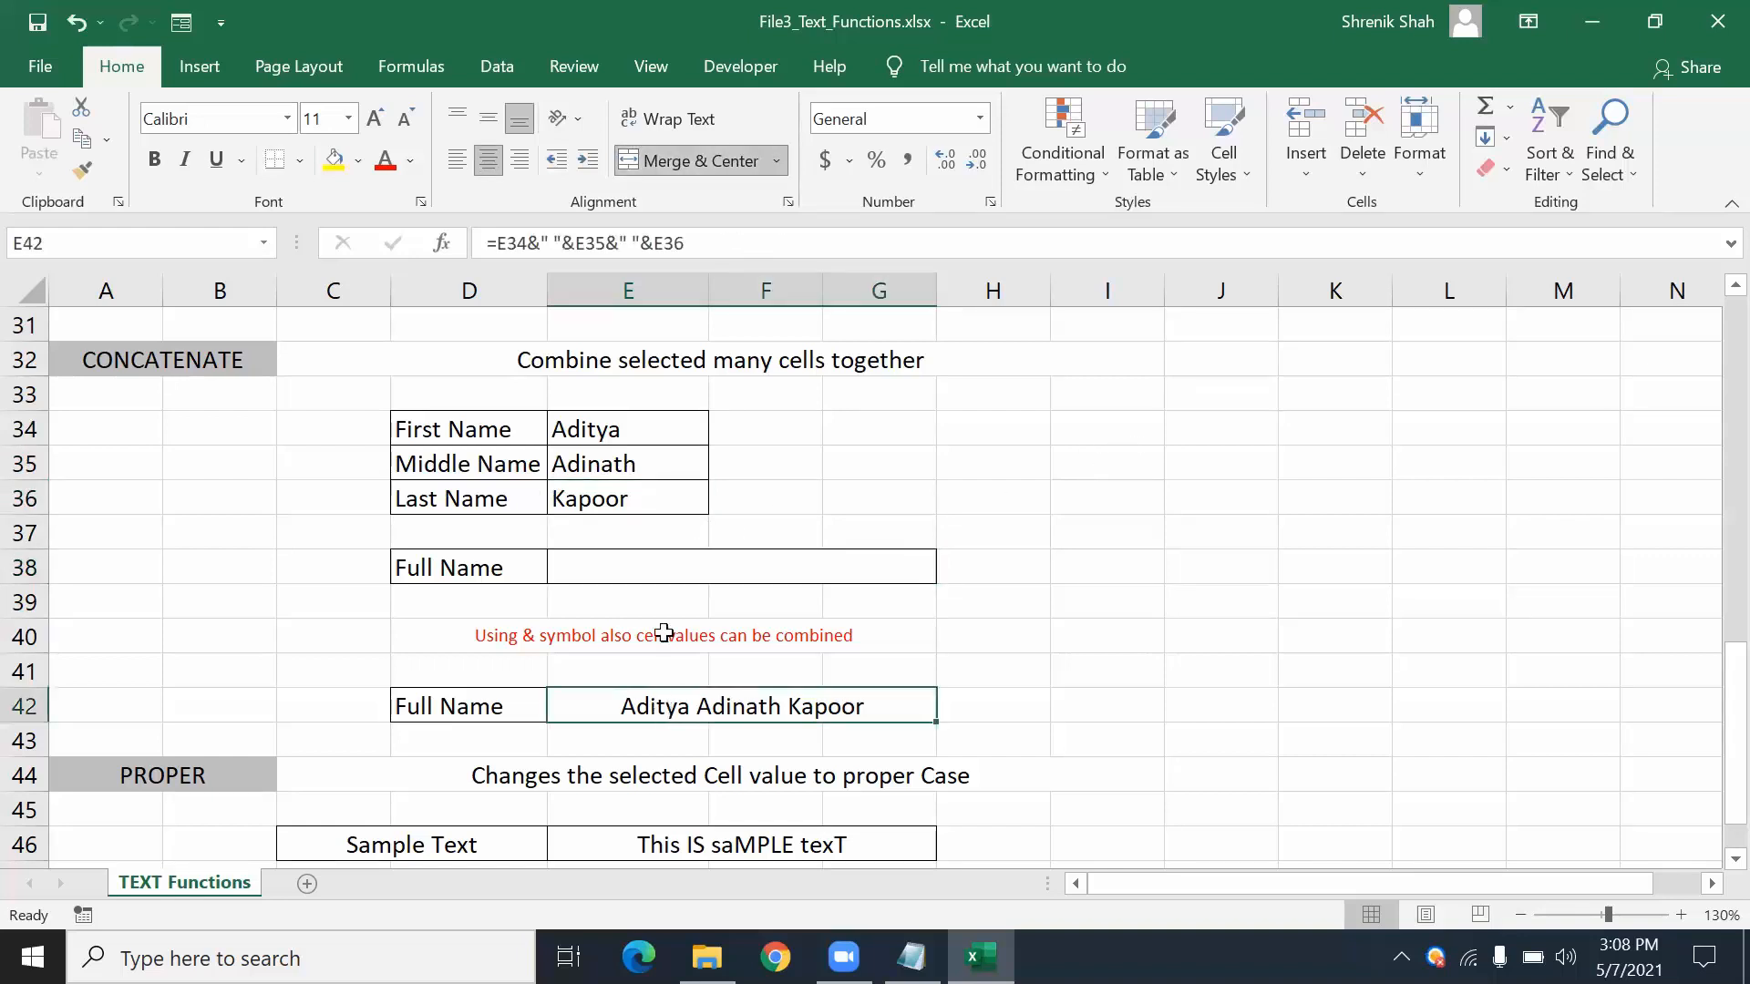
pyautogui.press('Delete')
pyautogui.click(667, 556)
pyautogui.scroll(1, 665, 554)
pyautogui.scroll(2, 914, 586)
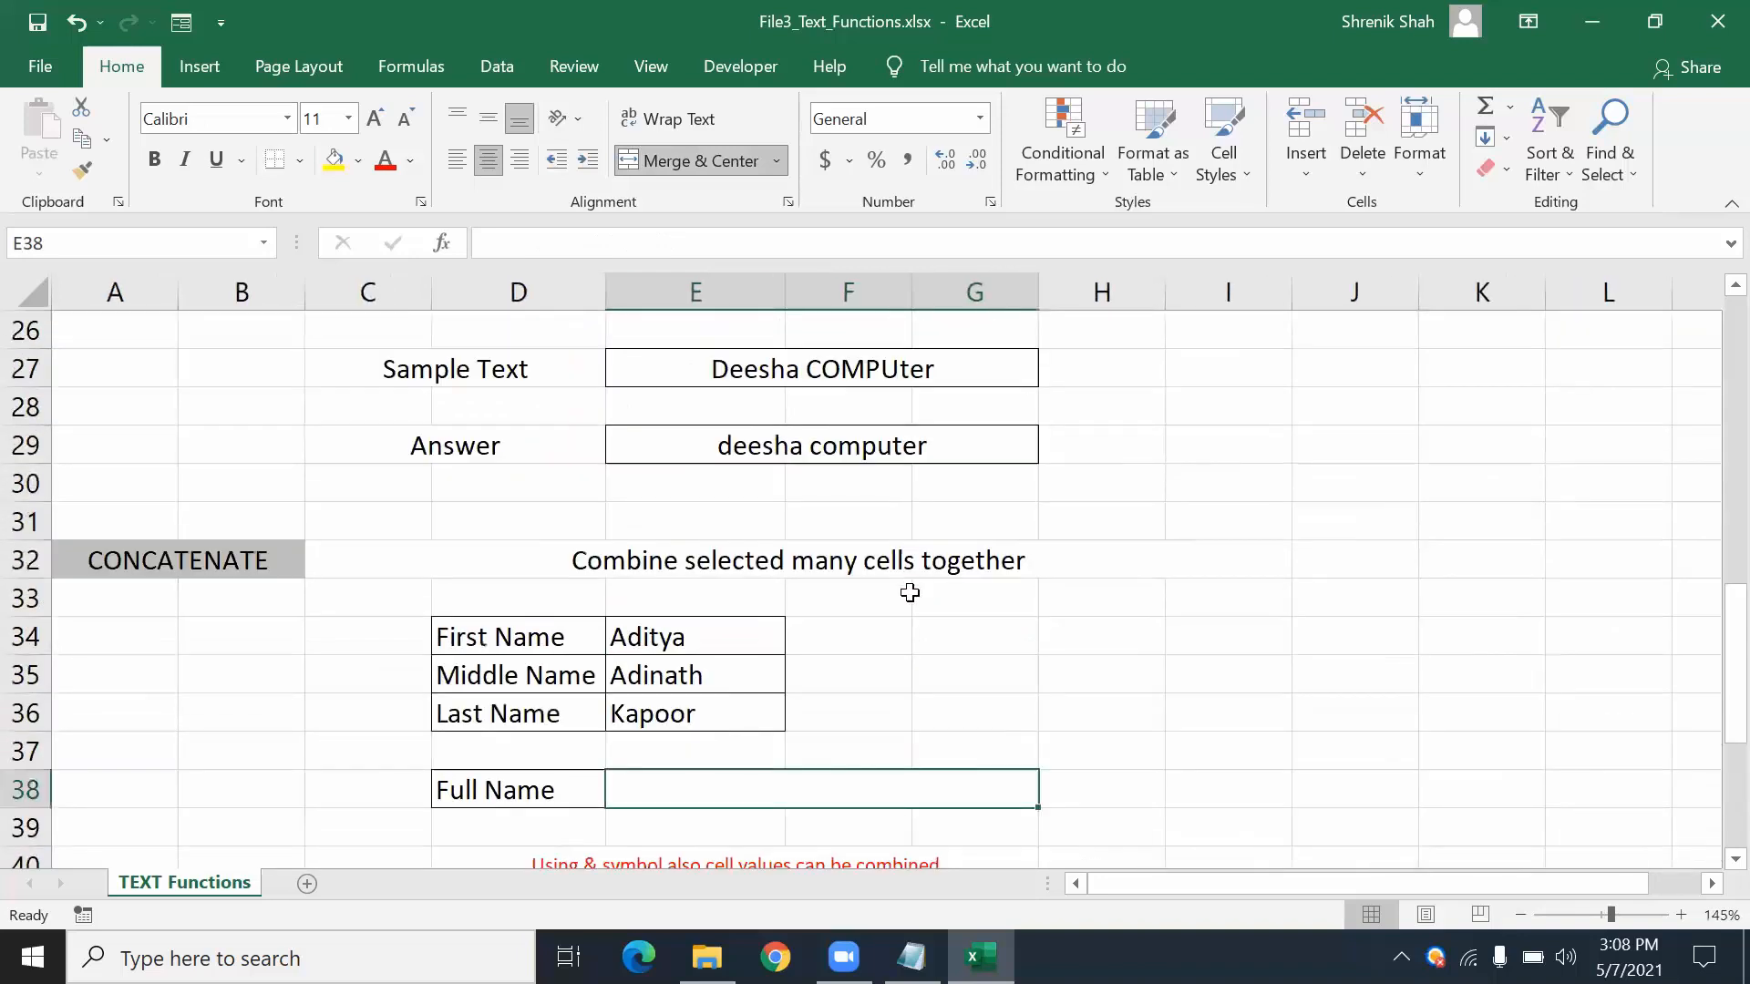
pyautogui.scroll(-1, 914, 588)
# - Enter =CONCATENATE(E34,E35,E36) in E38 to join the three name cells
pyautogui.write('=')
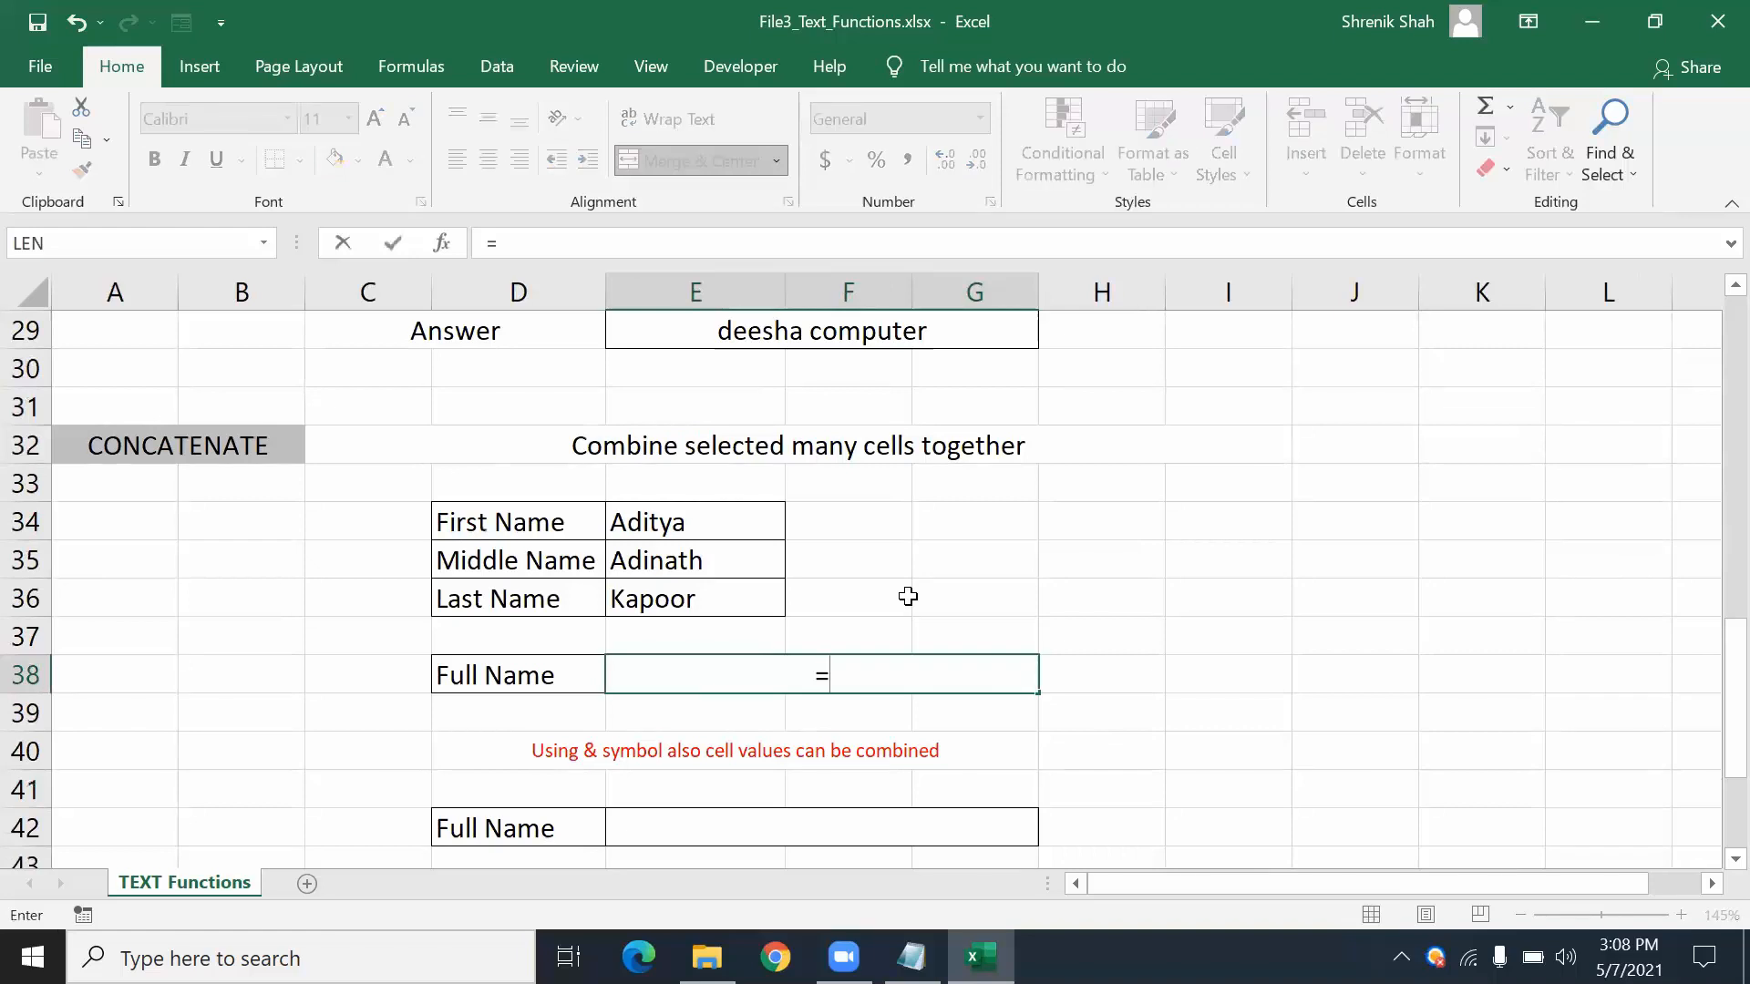
pyautogui.write('con')
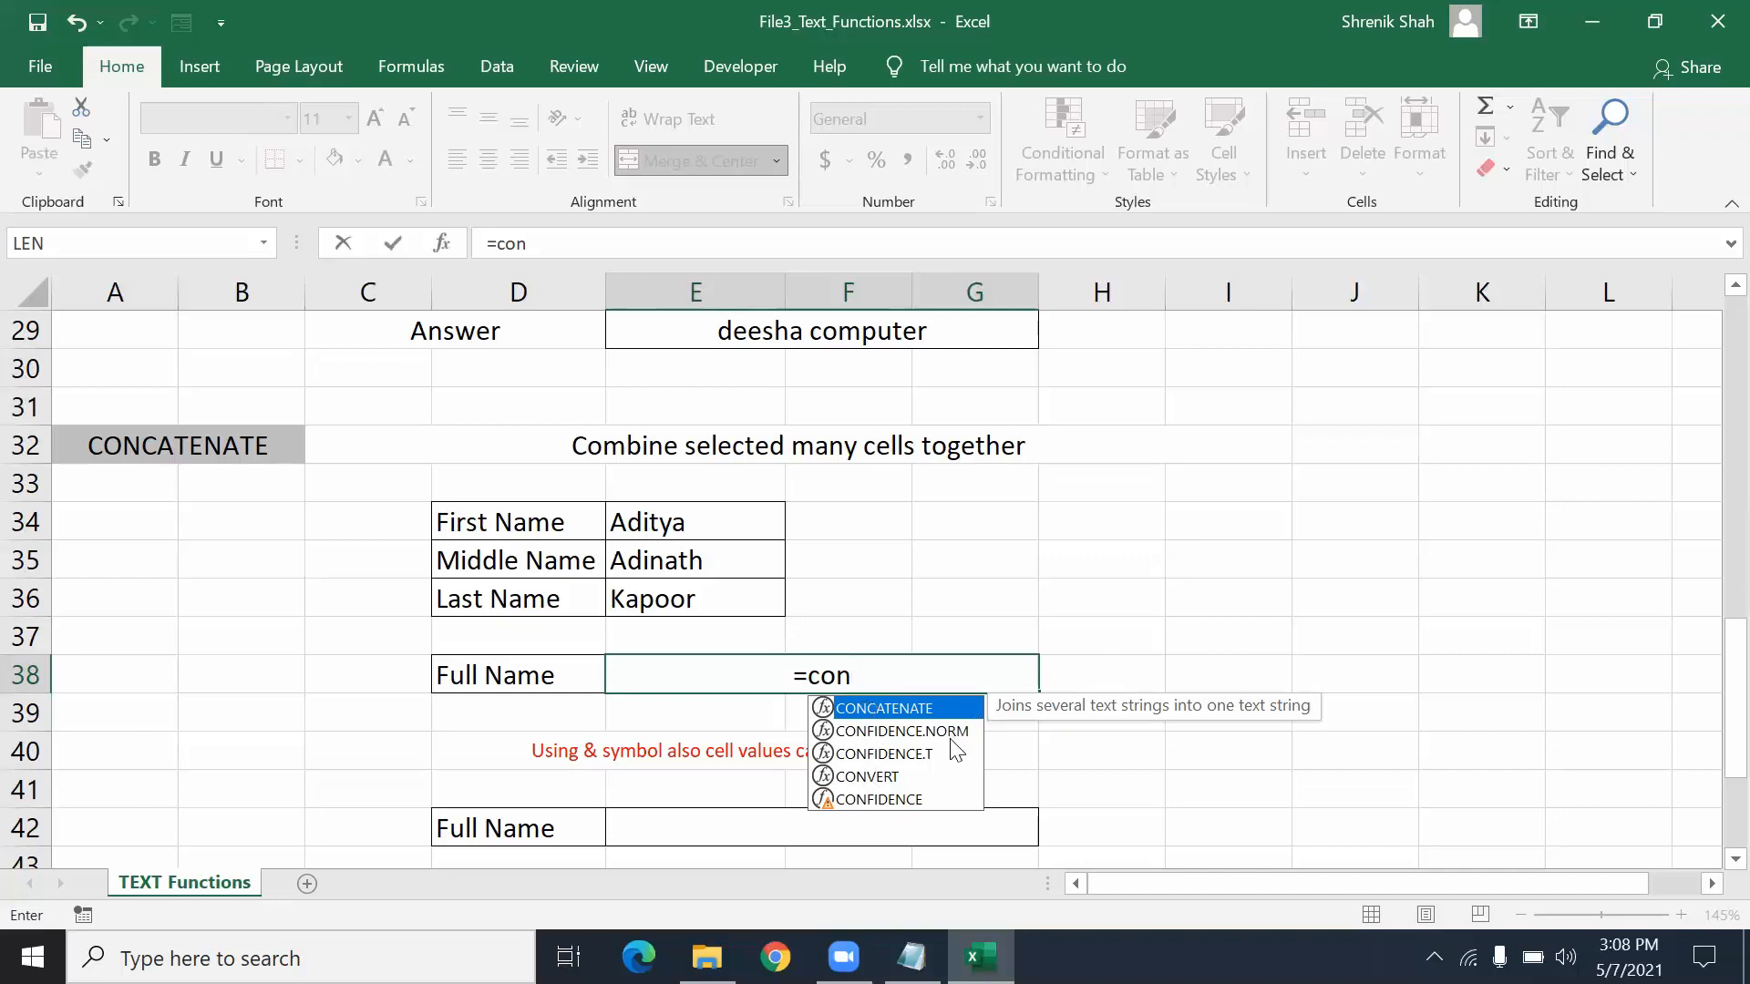
pyautogui.press('Tab')
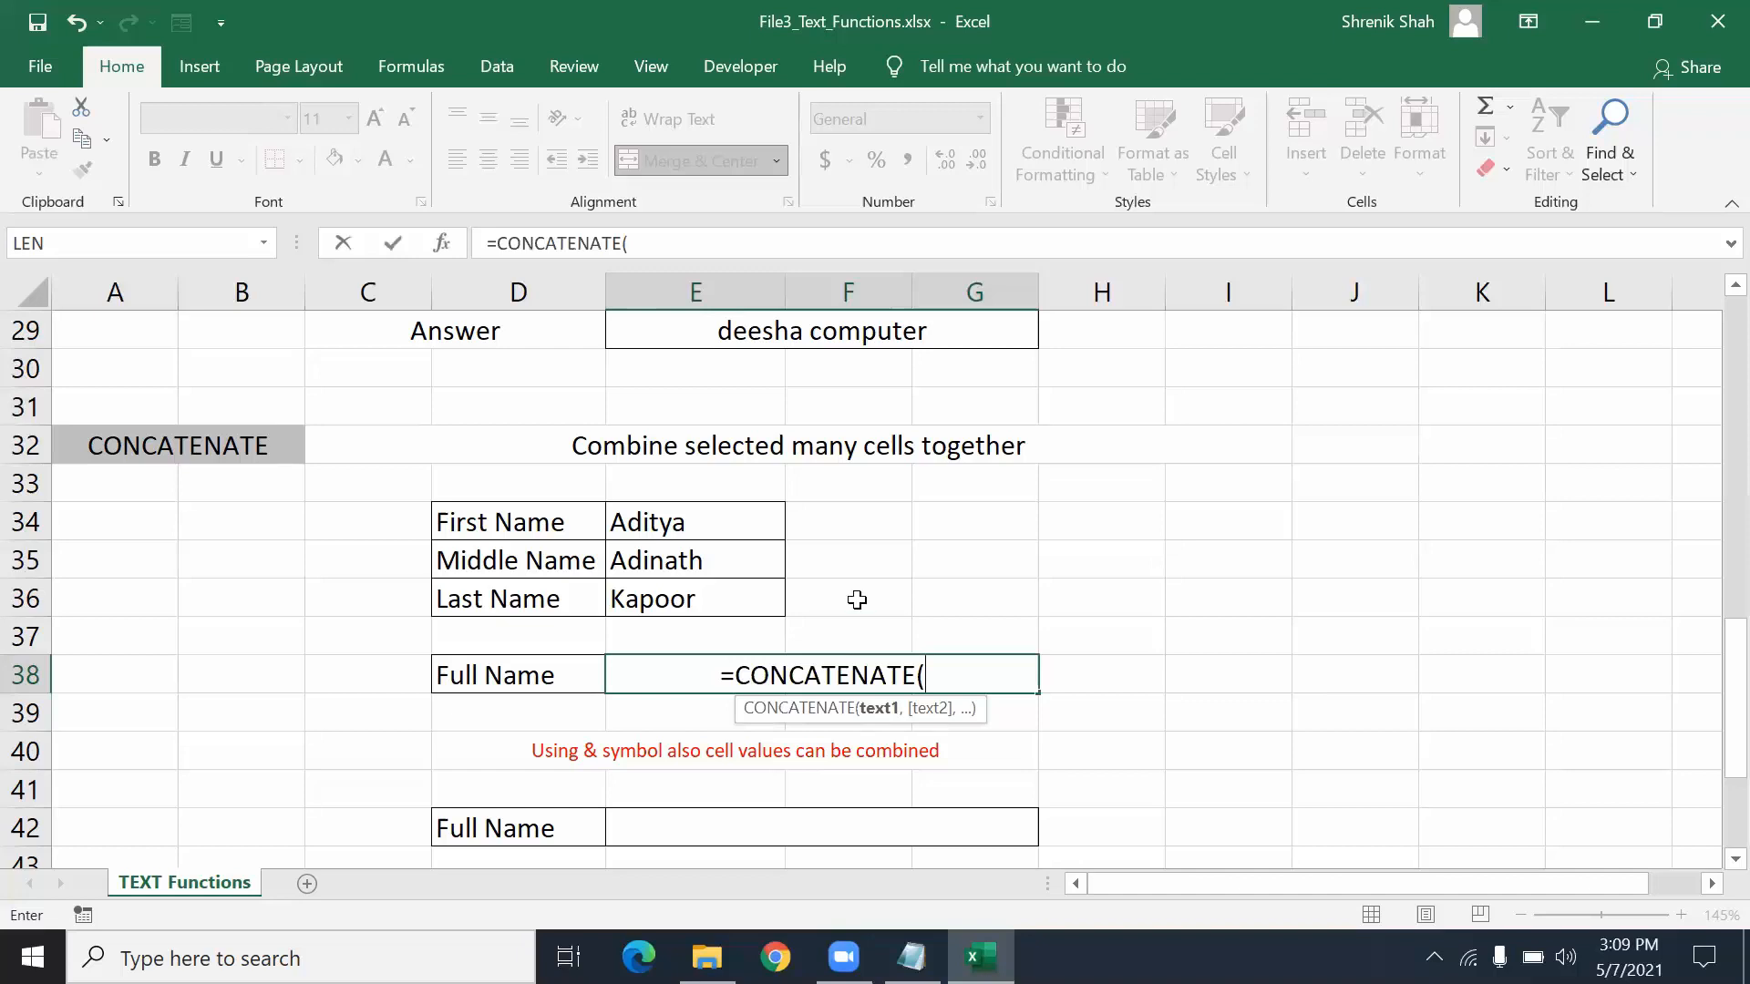
pyautogui.click(736, 527)
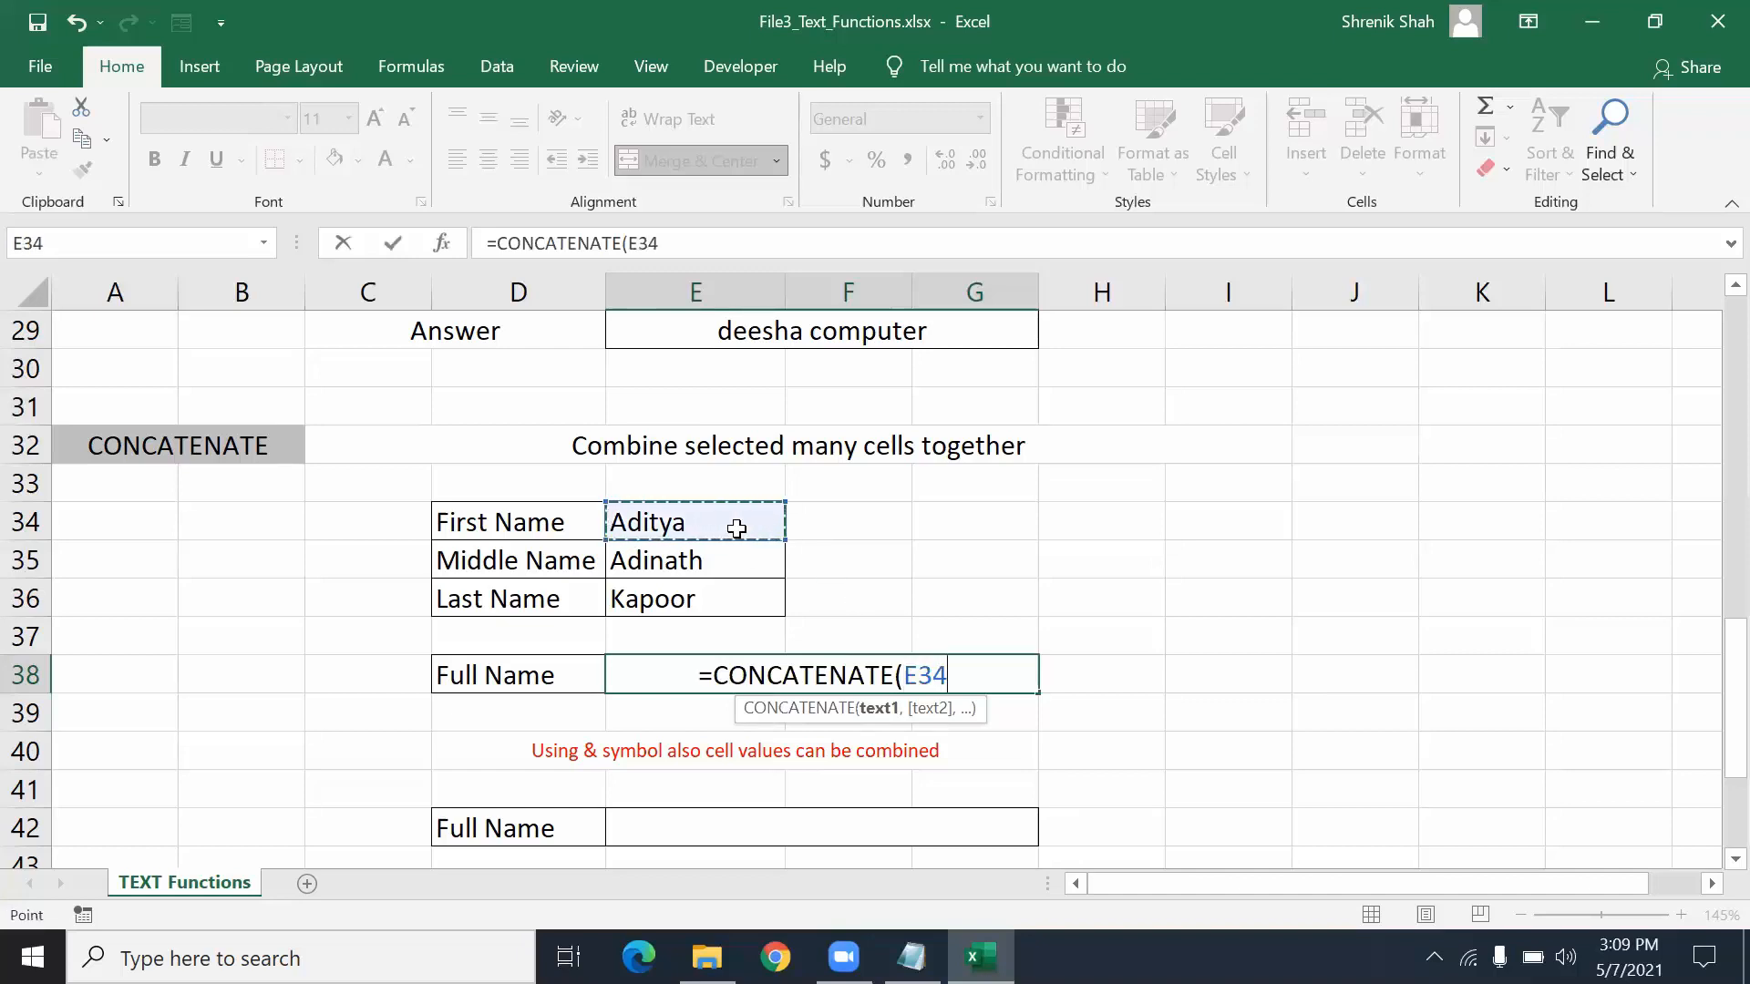
pyautogui.write(',')
pyautogui.click(734, 560)
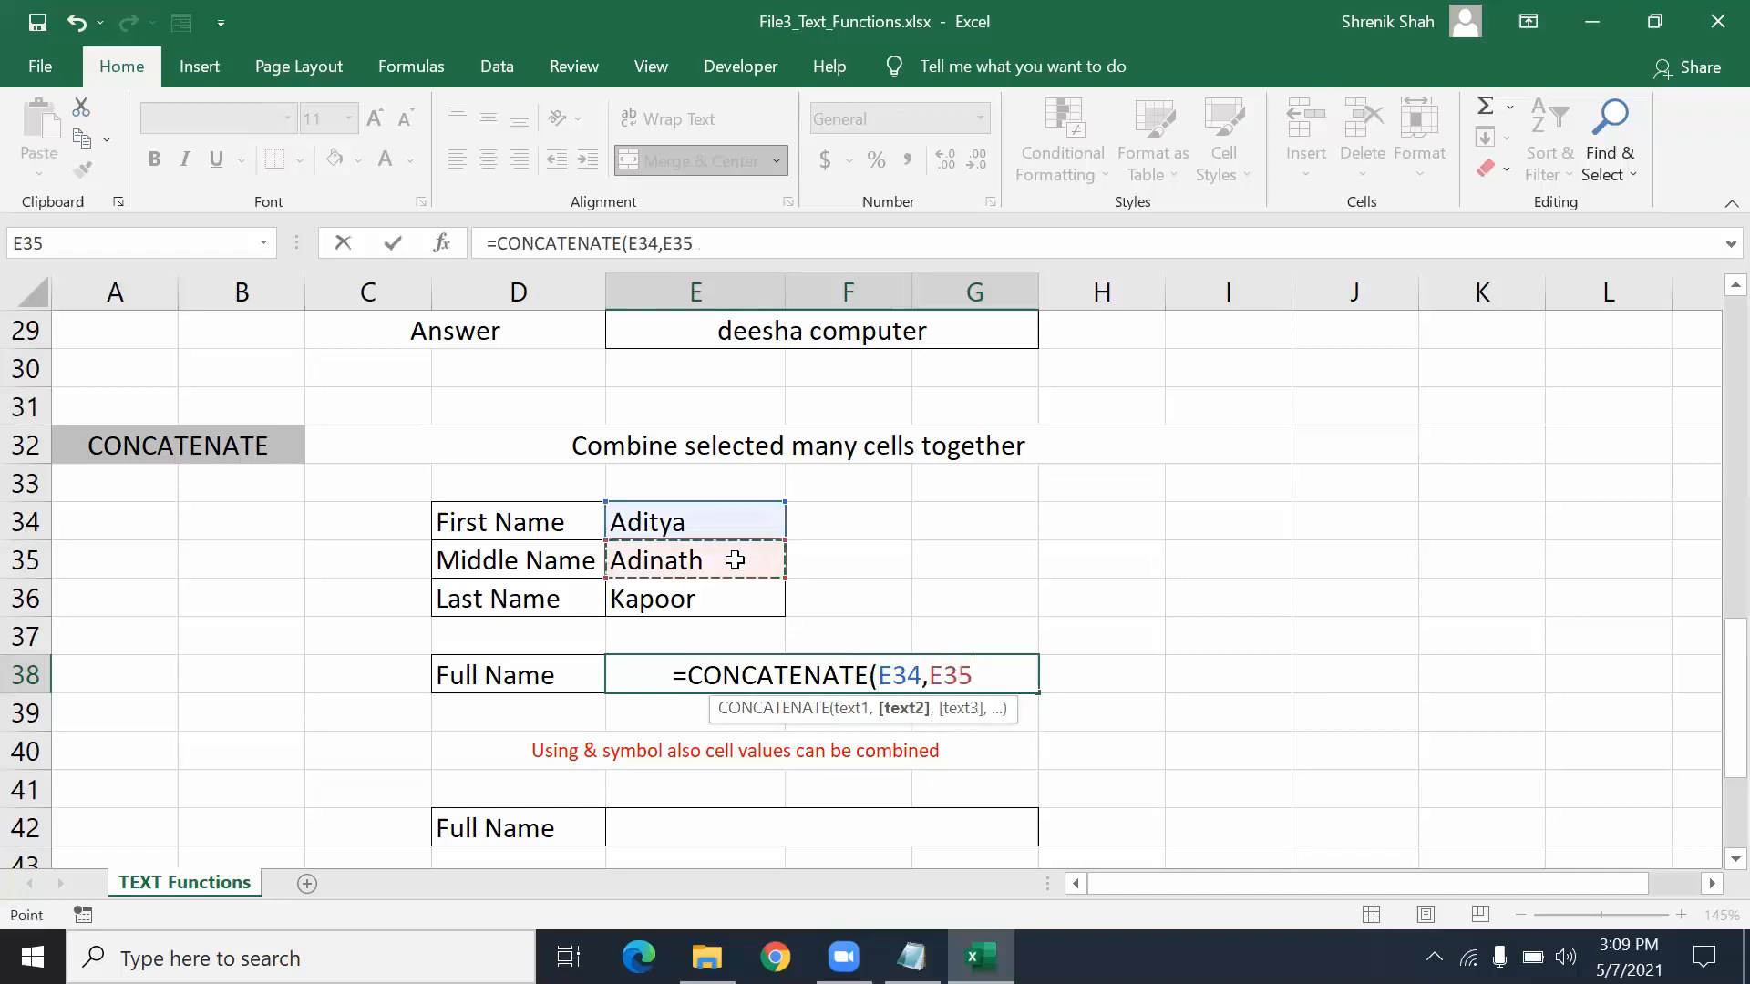
pyautogui.write(',')
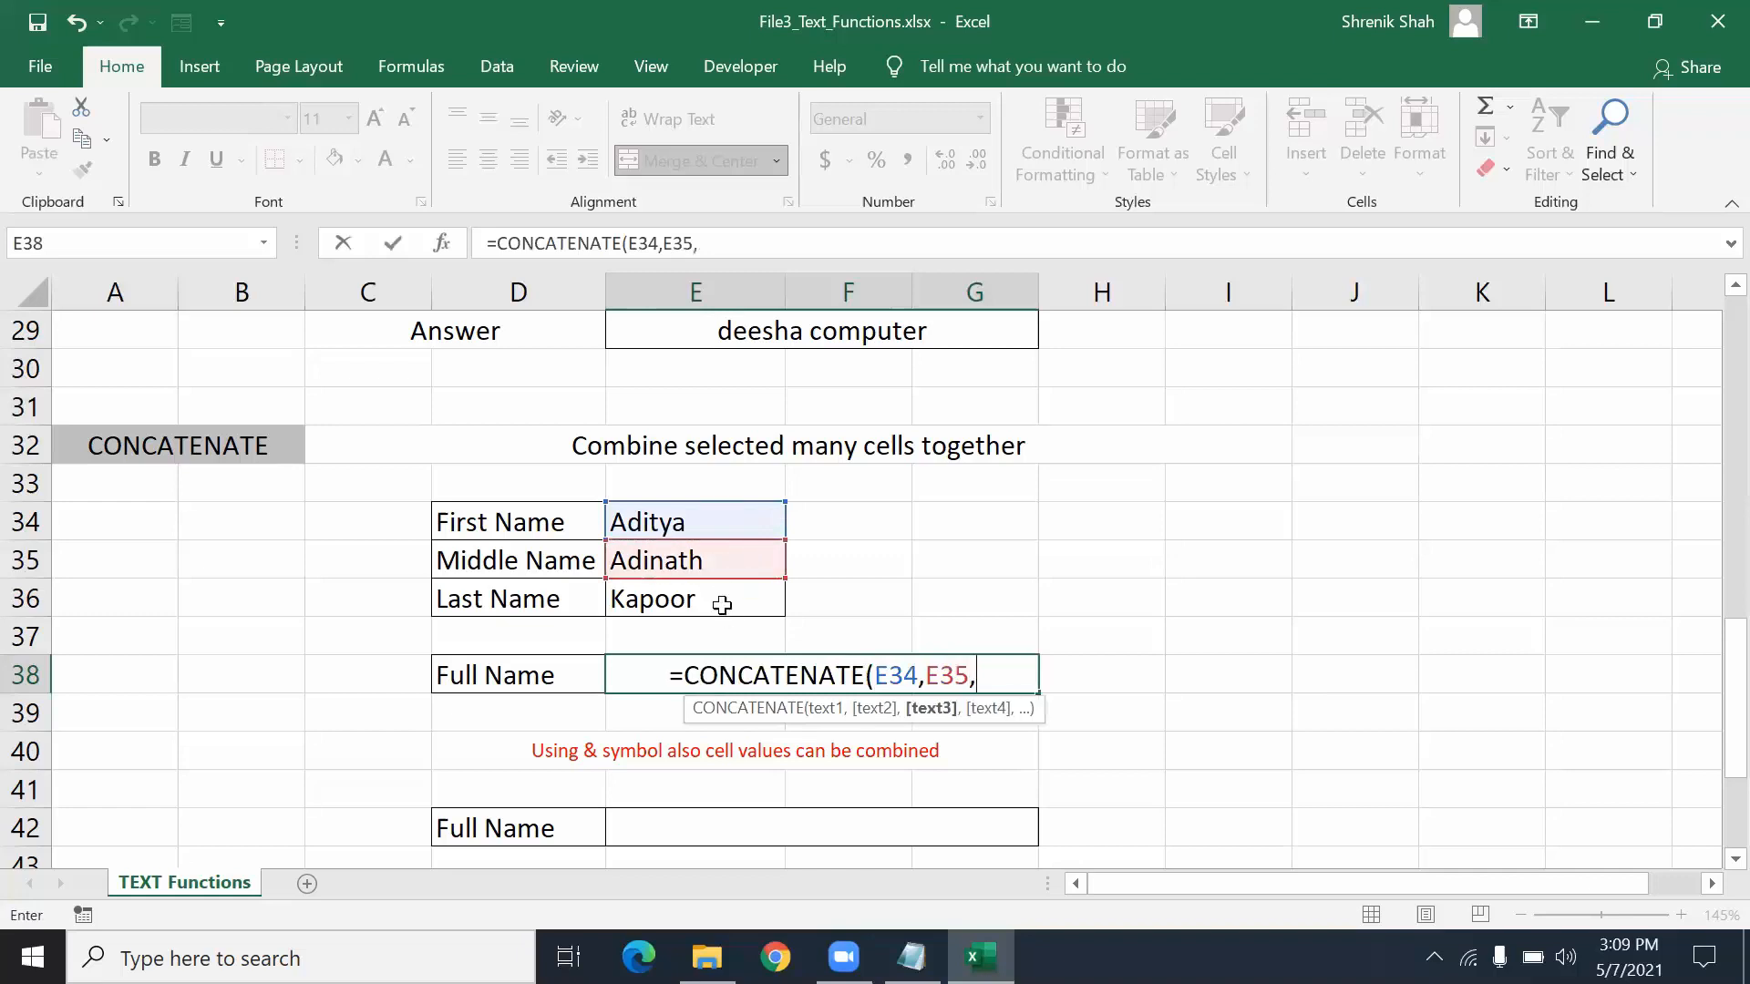
pyautogui.click(720, 601)
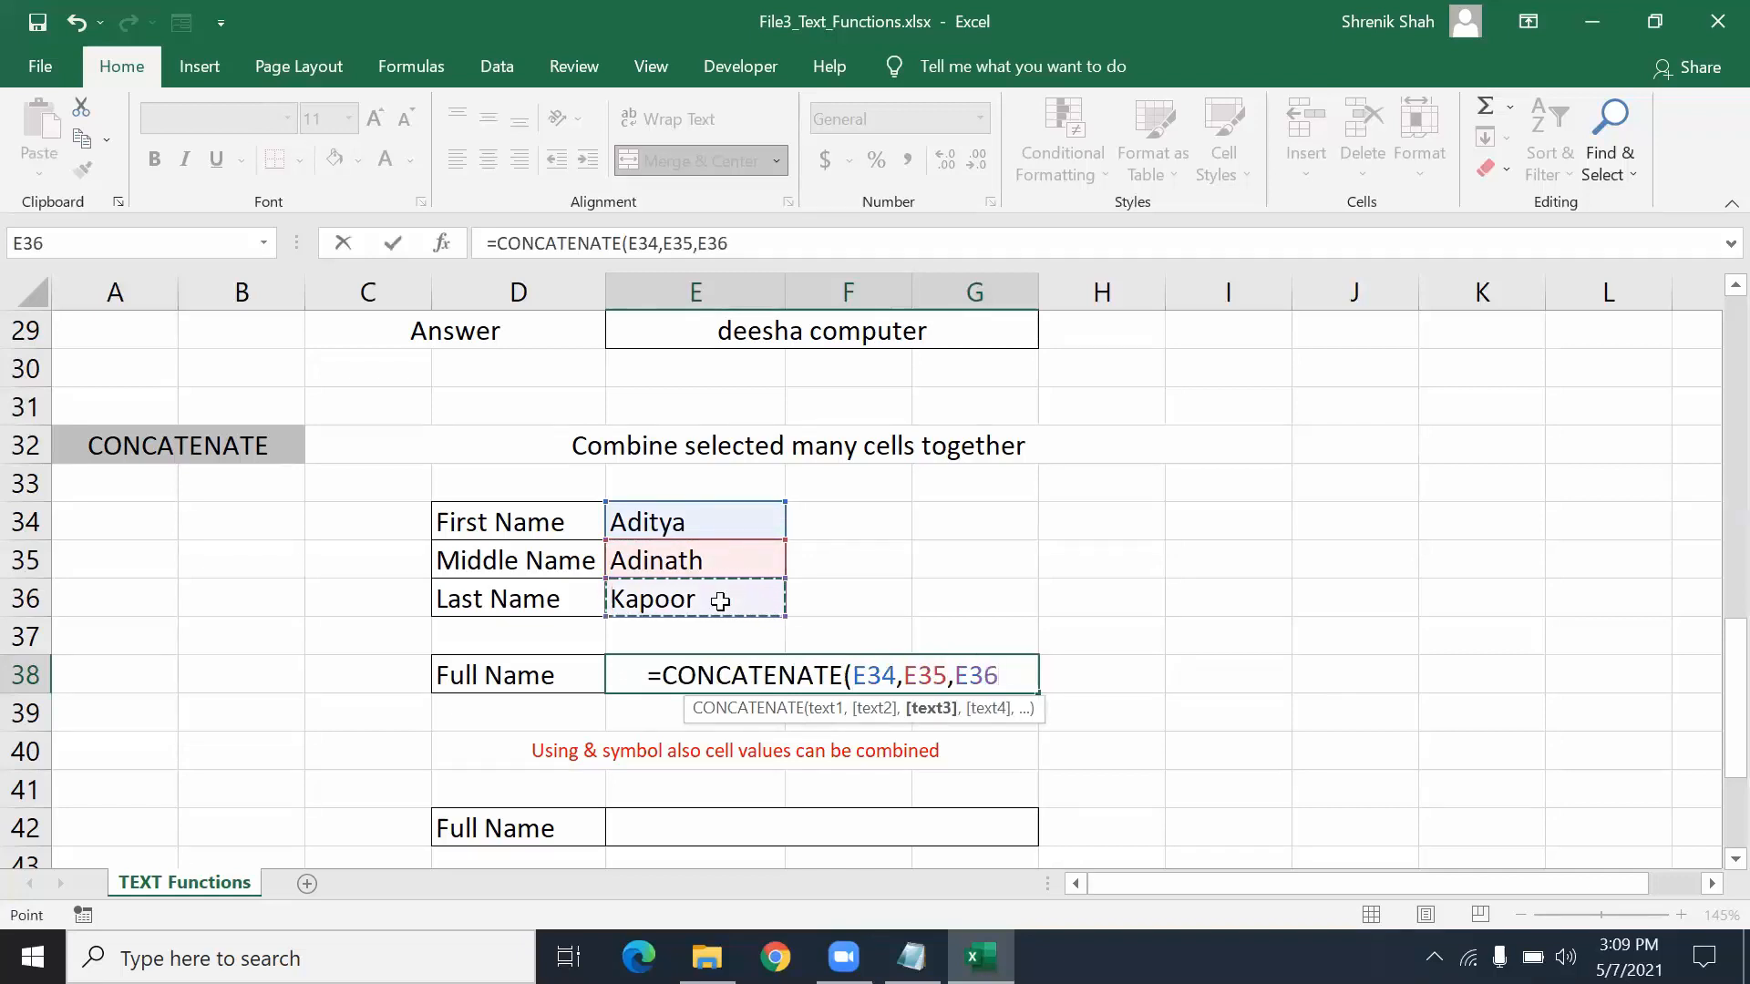
pyautogui.write(')')
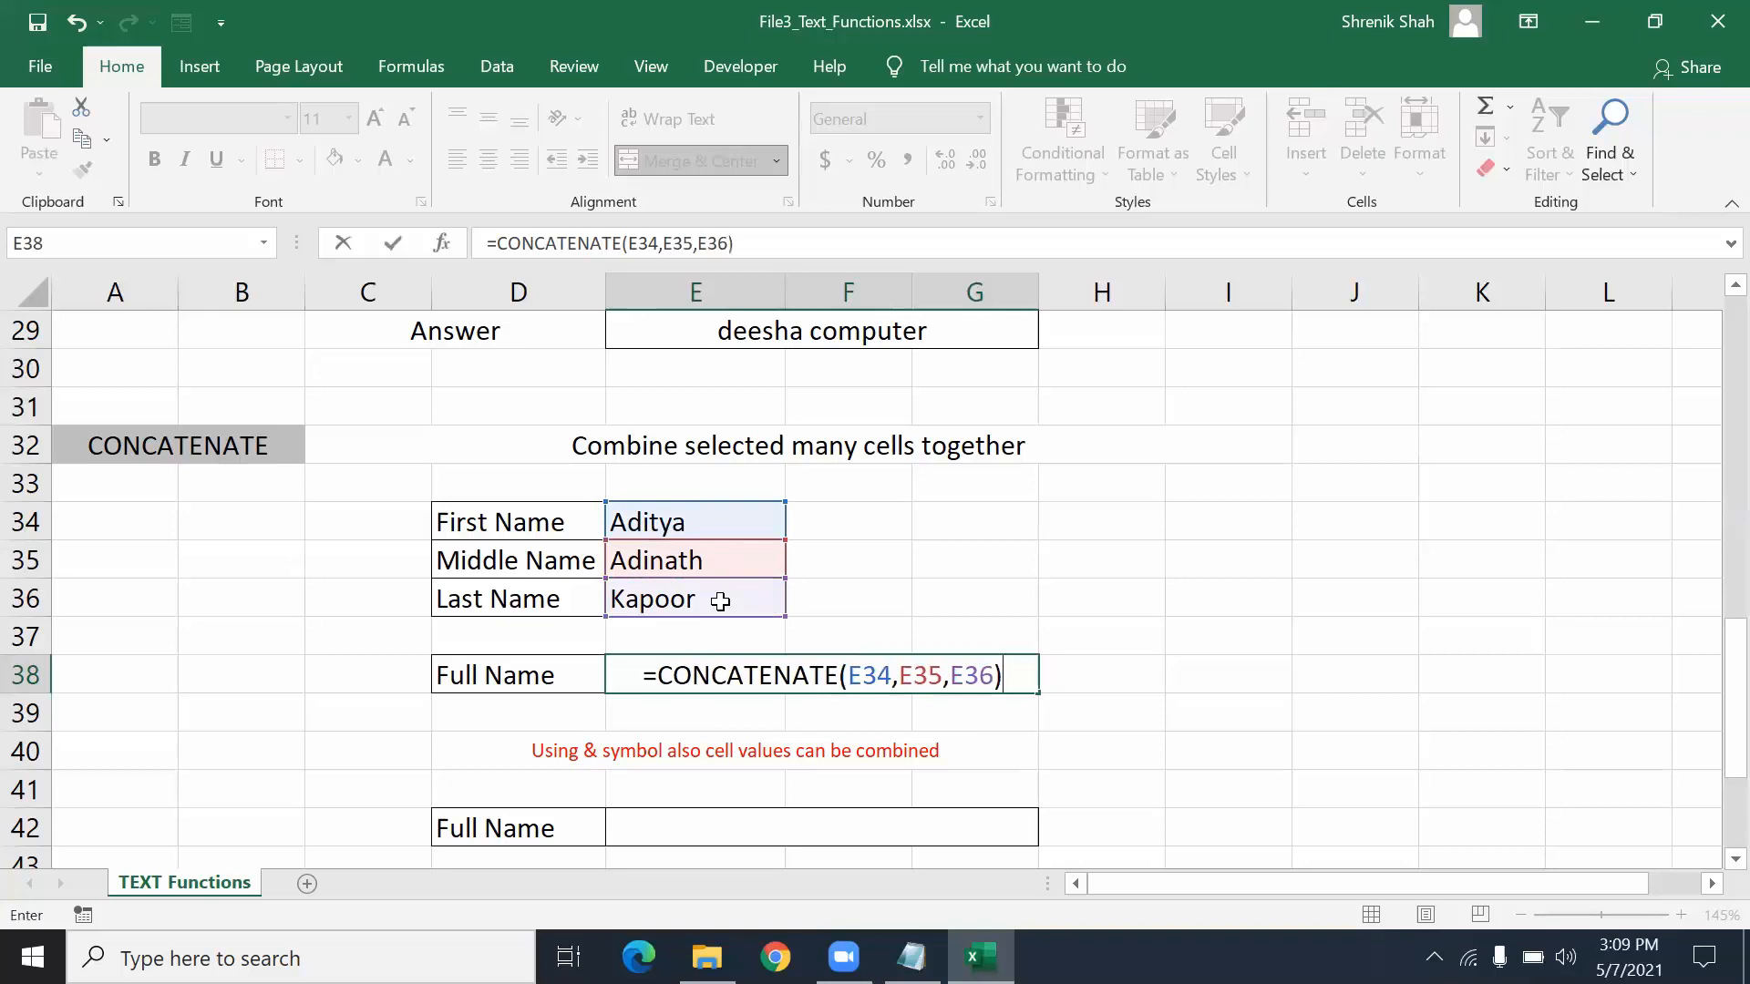
pyautogui.press('Return')
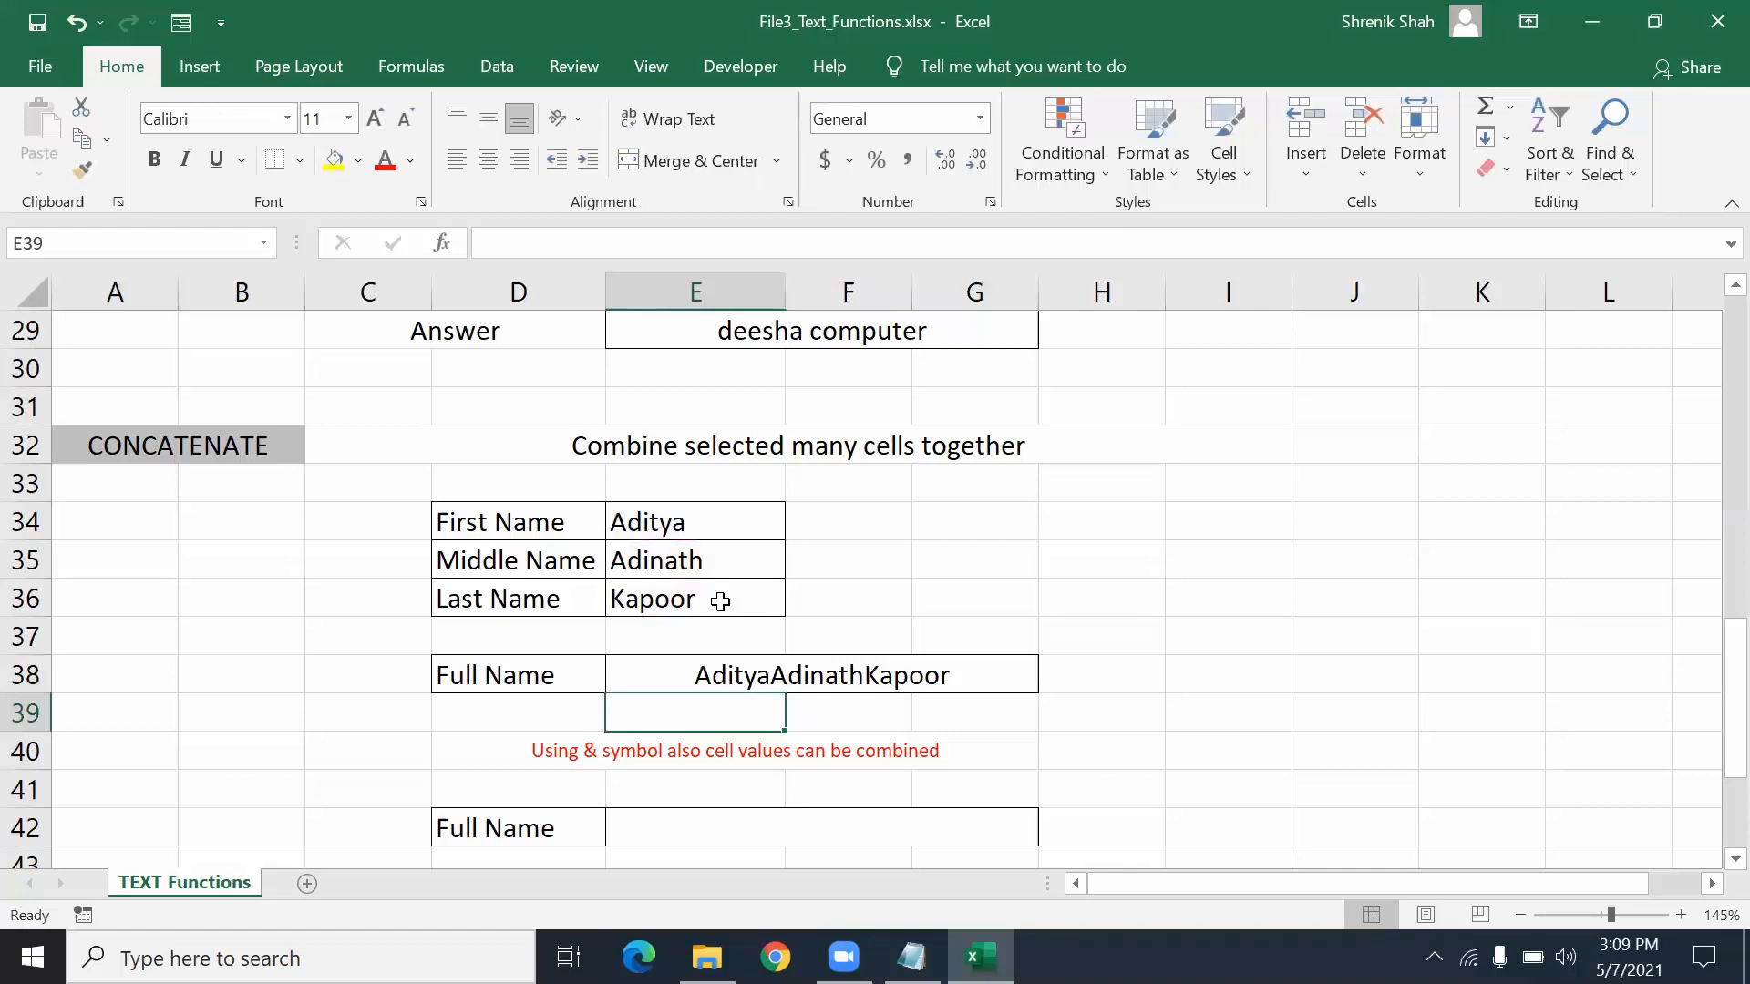
pyautogui.click(722, 670)
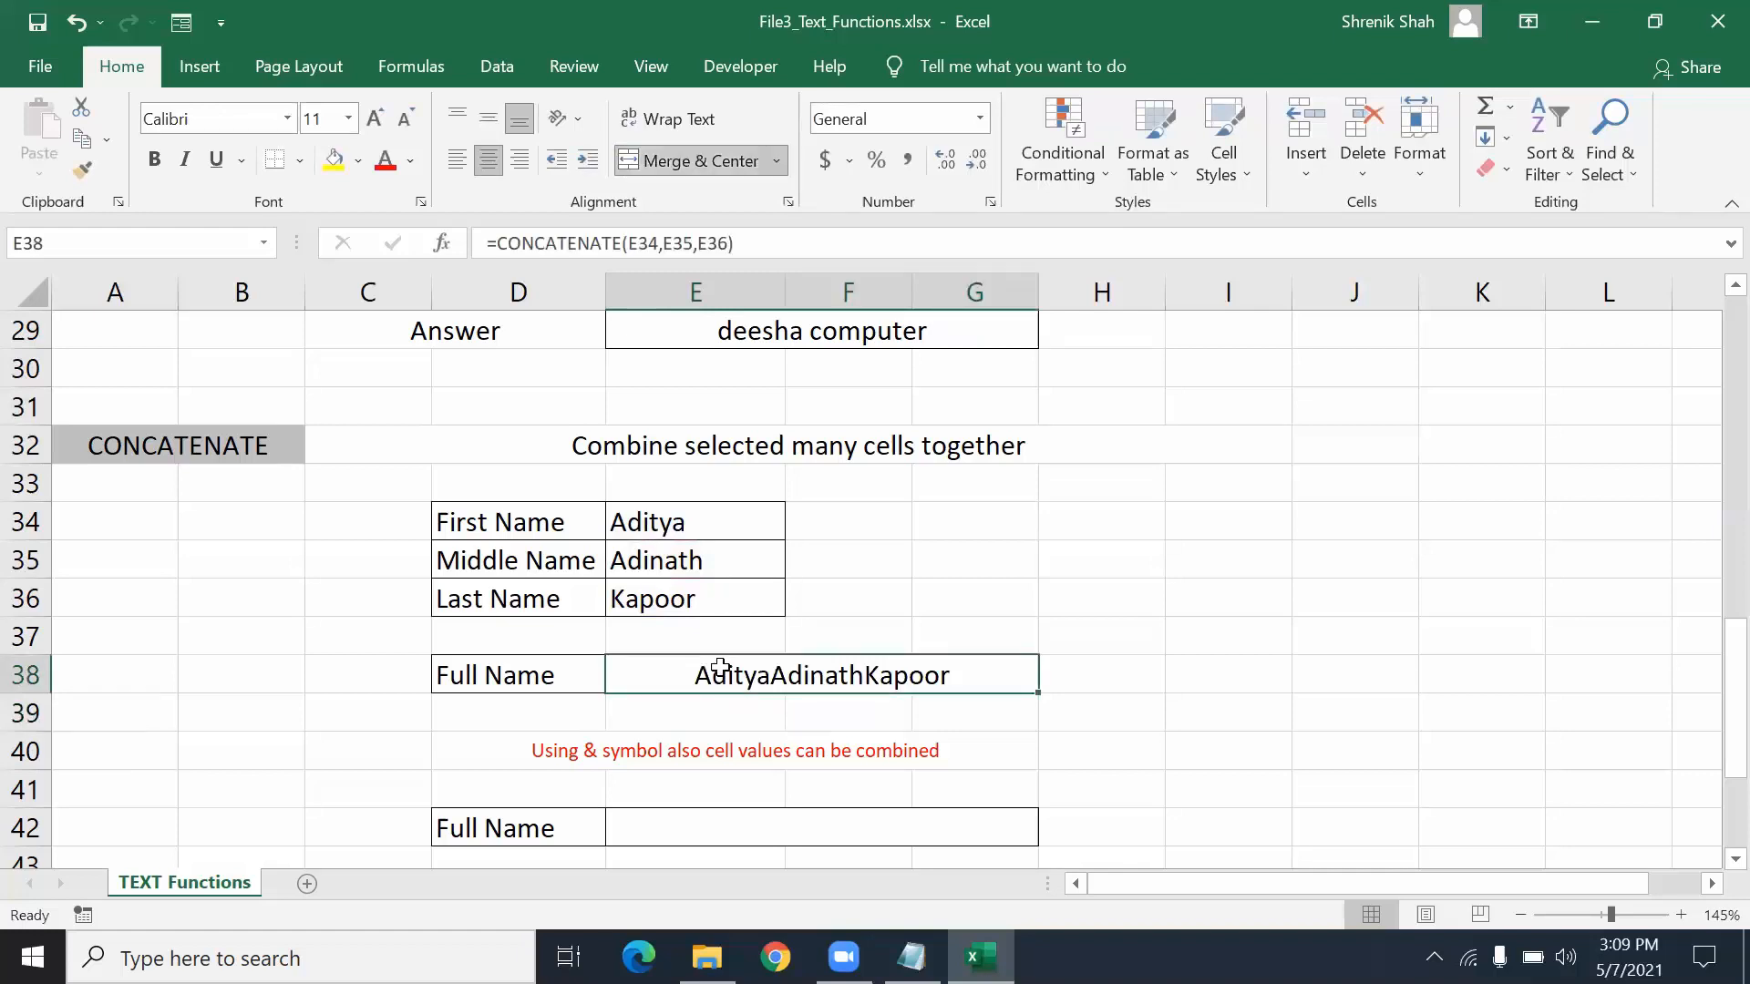
pyautogui.write('=con')
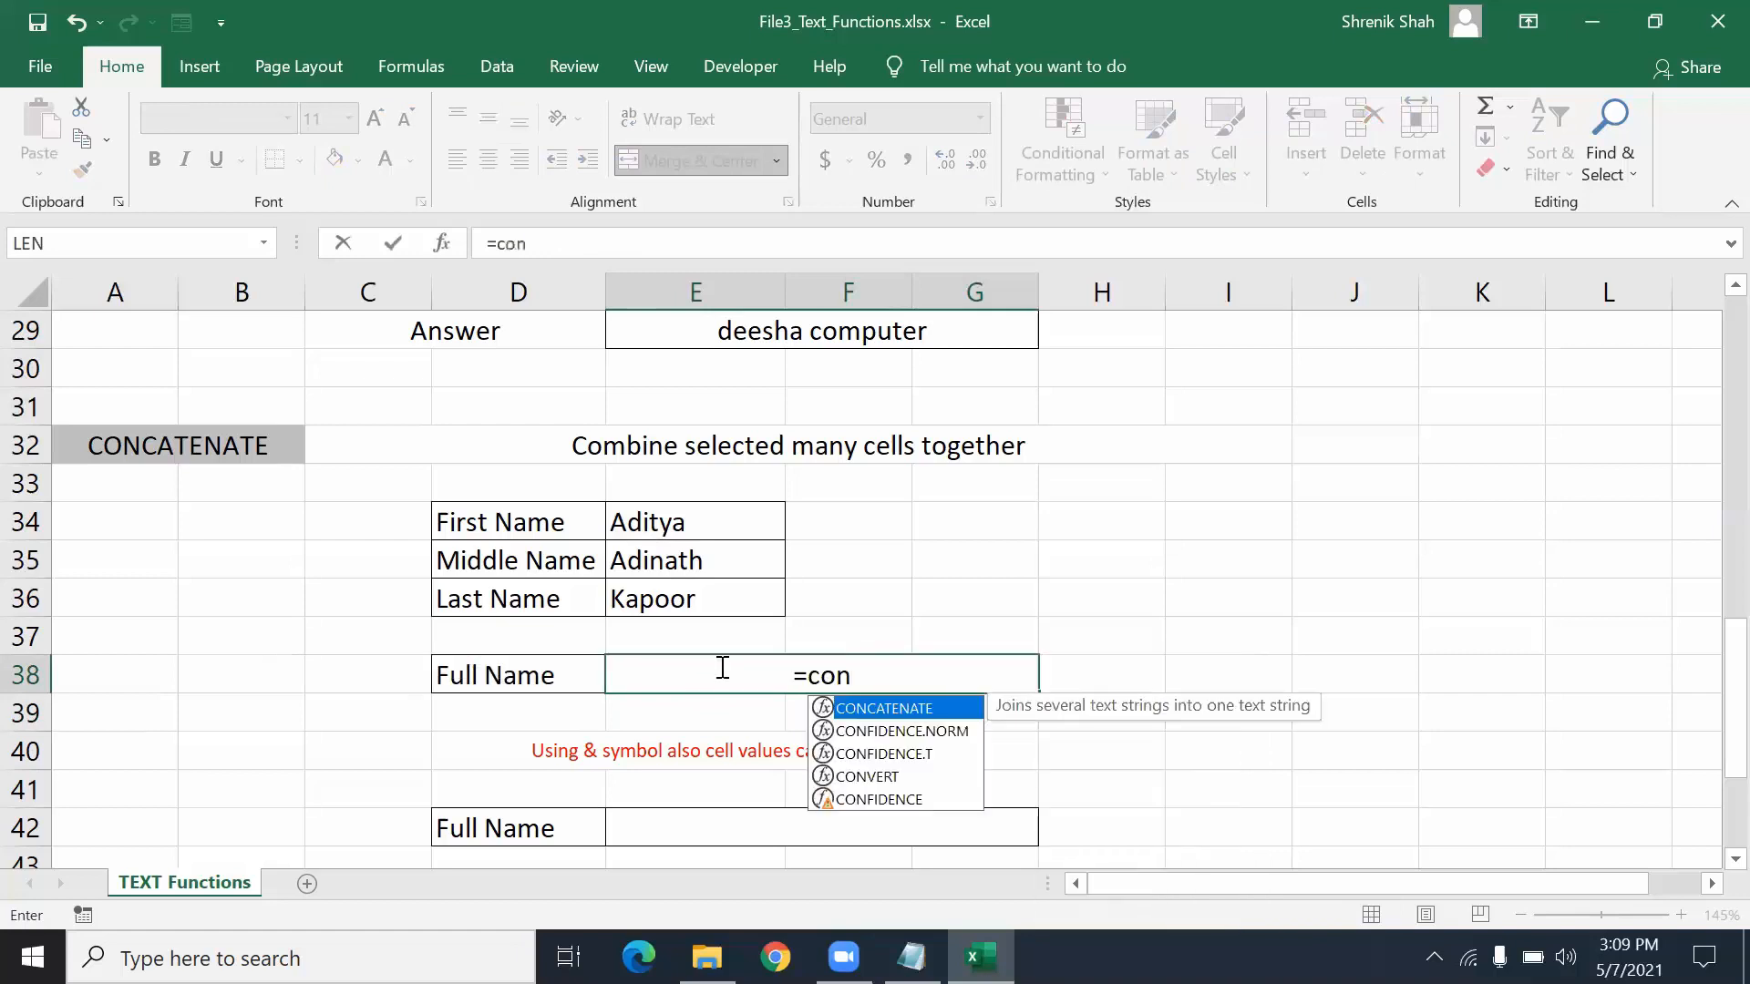
pyautogui.press('Tab')
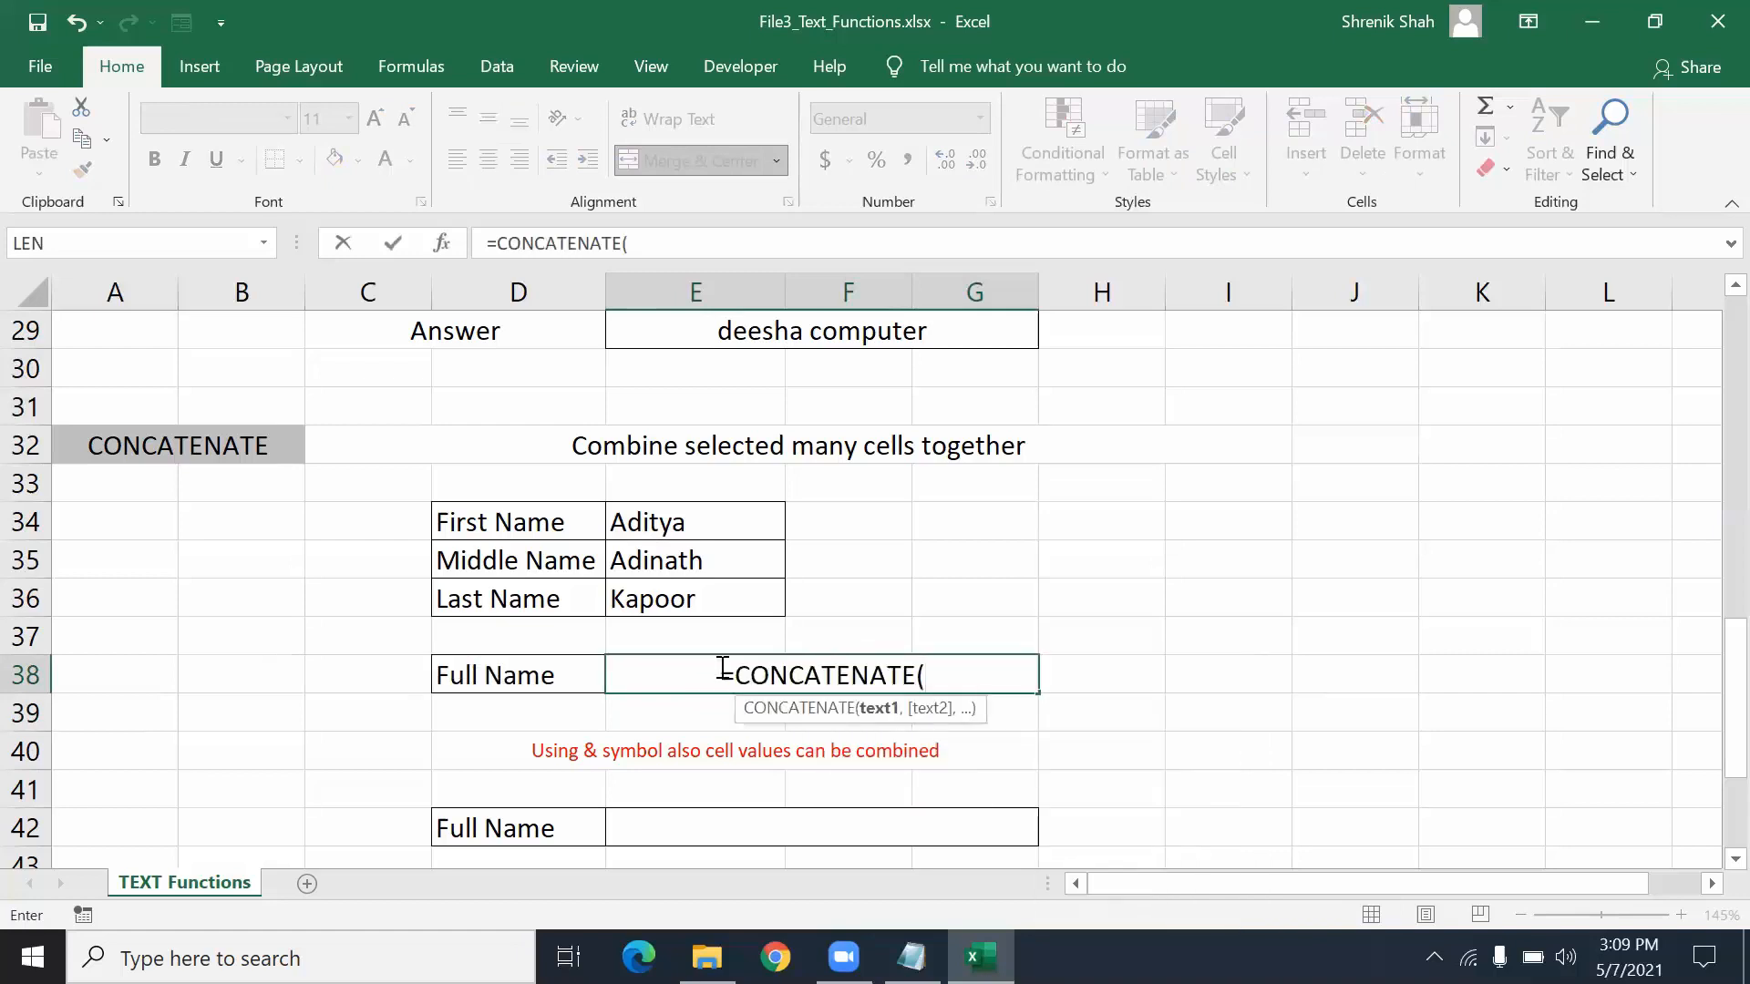
pyautogui.click(693, 531)
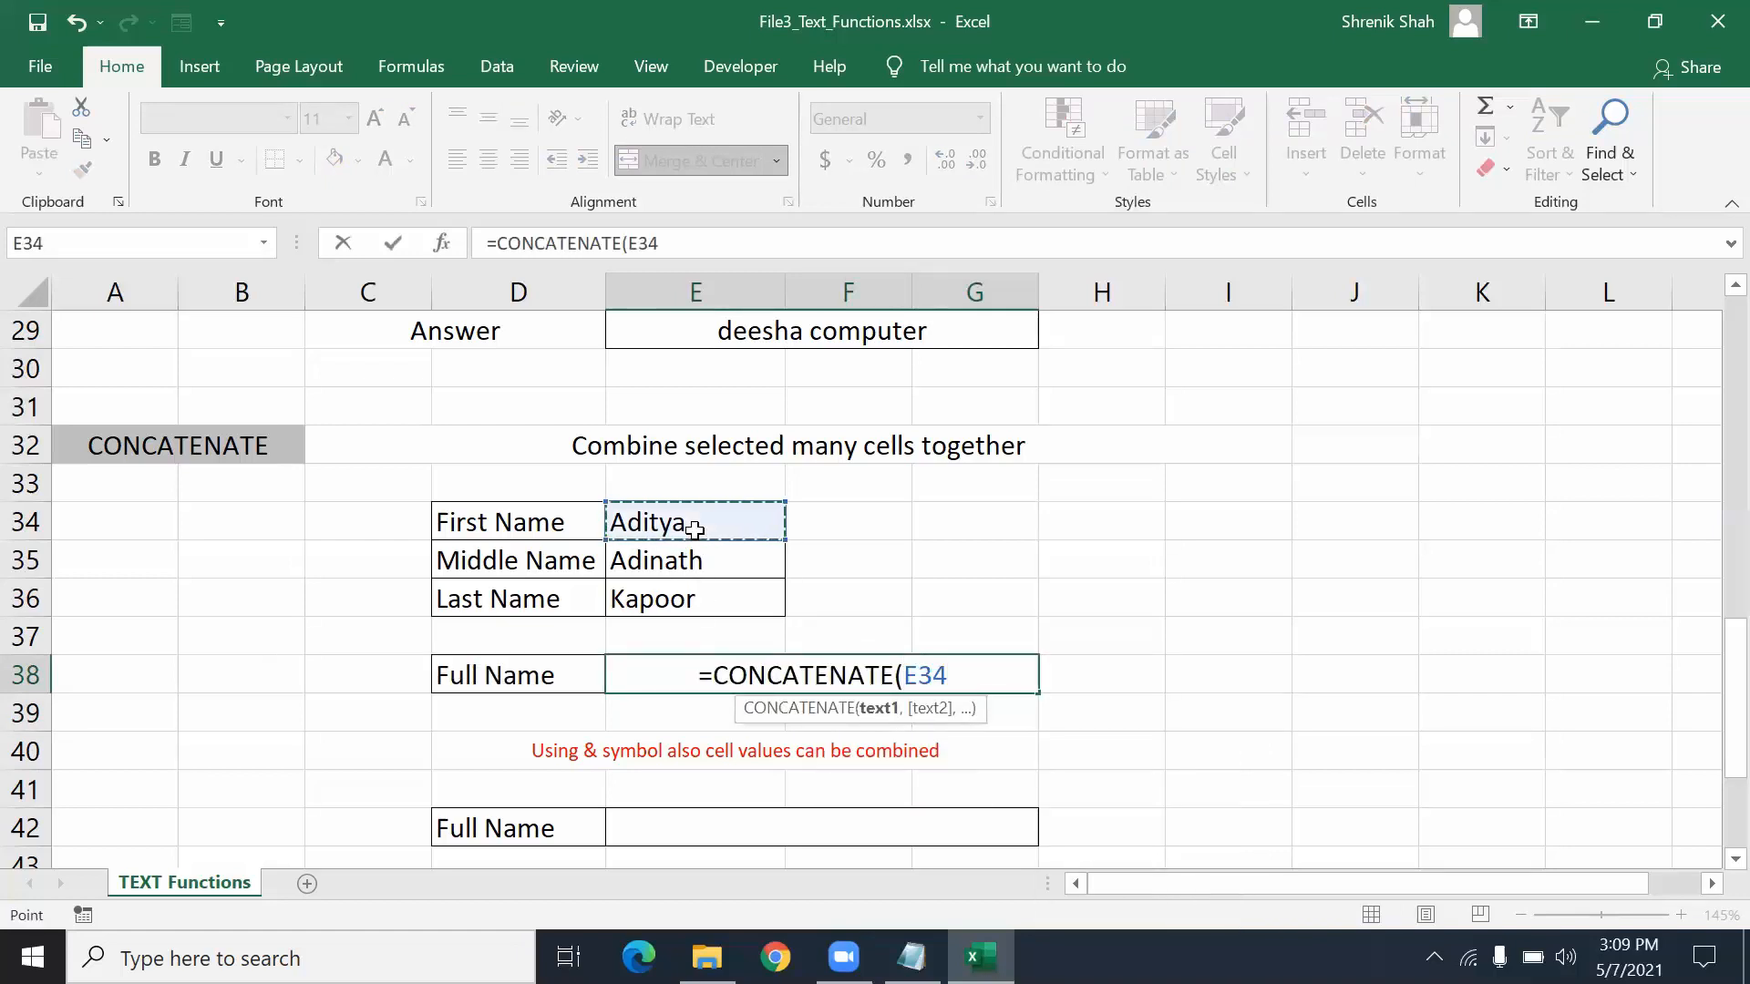
pyautogui.write(',')
pyautogui.click(697, 556)
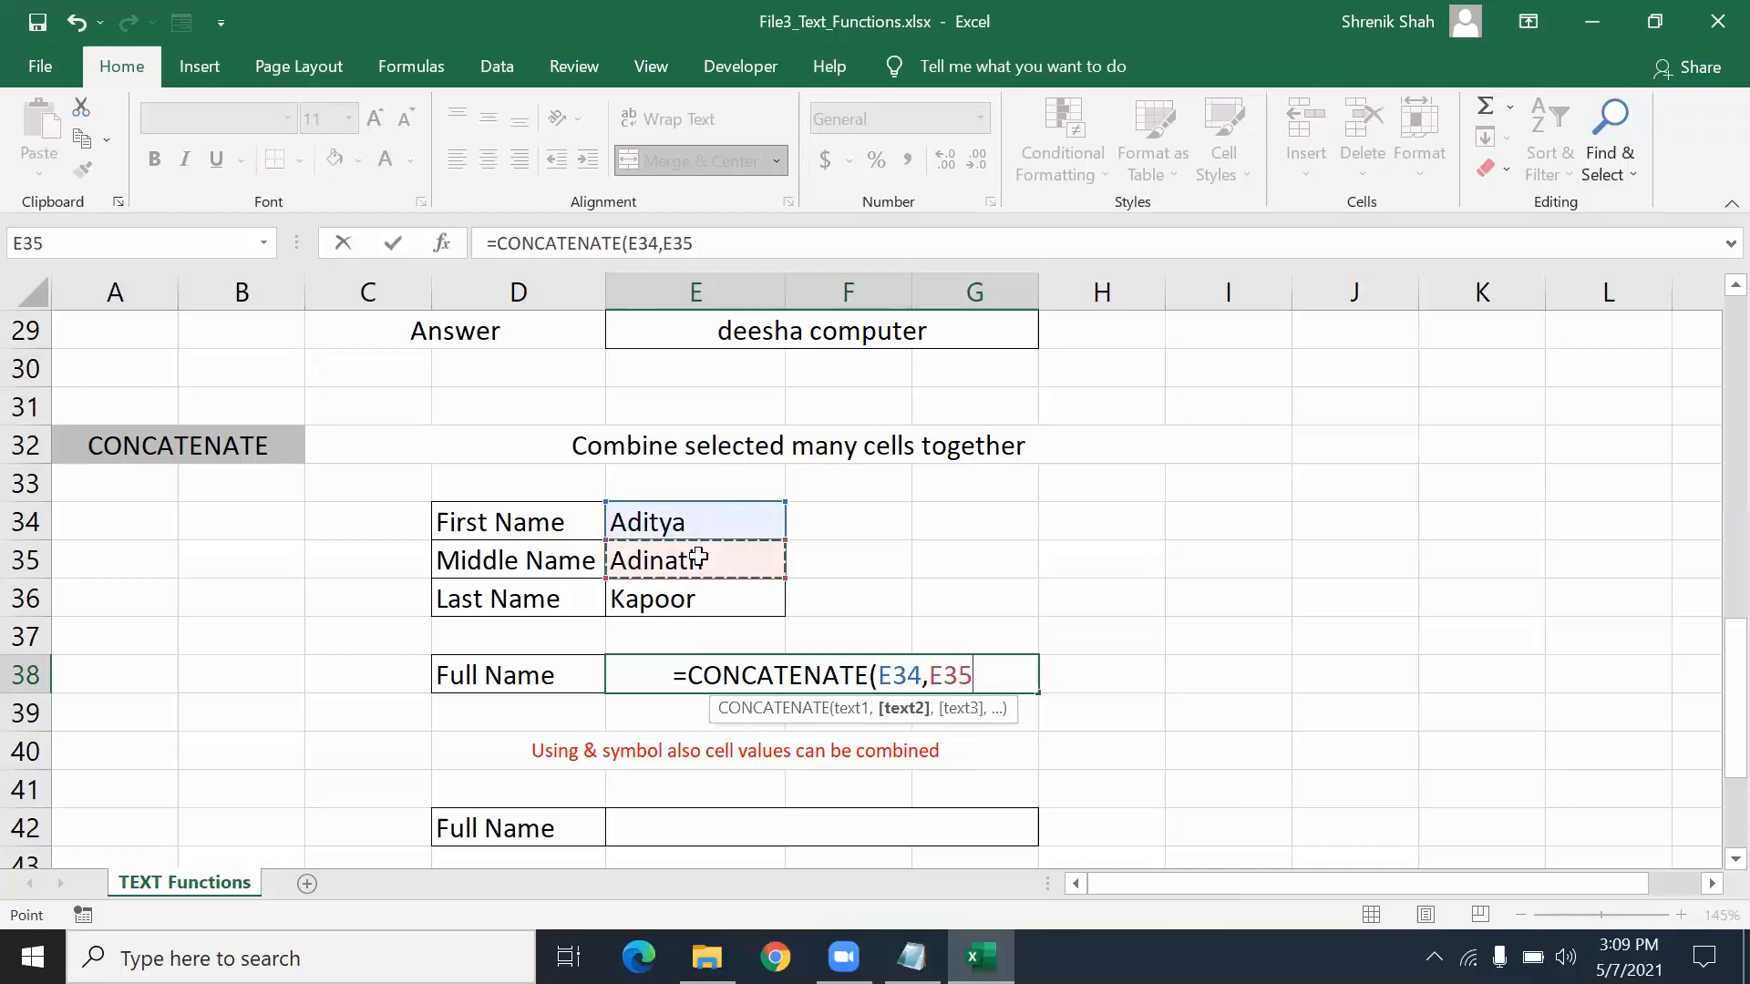
pyautogui.write(',')
pyautogui.click(692, 607)
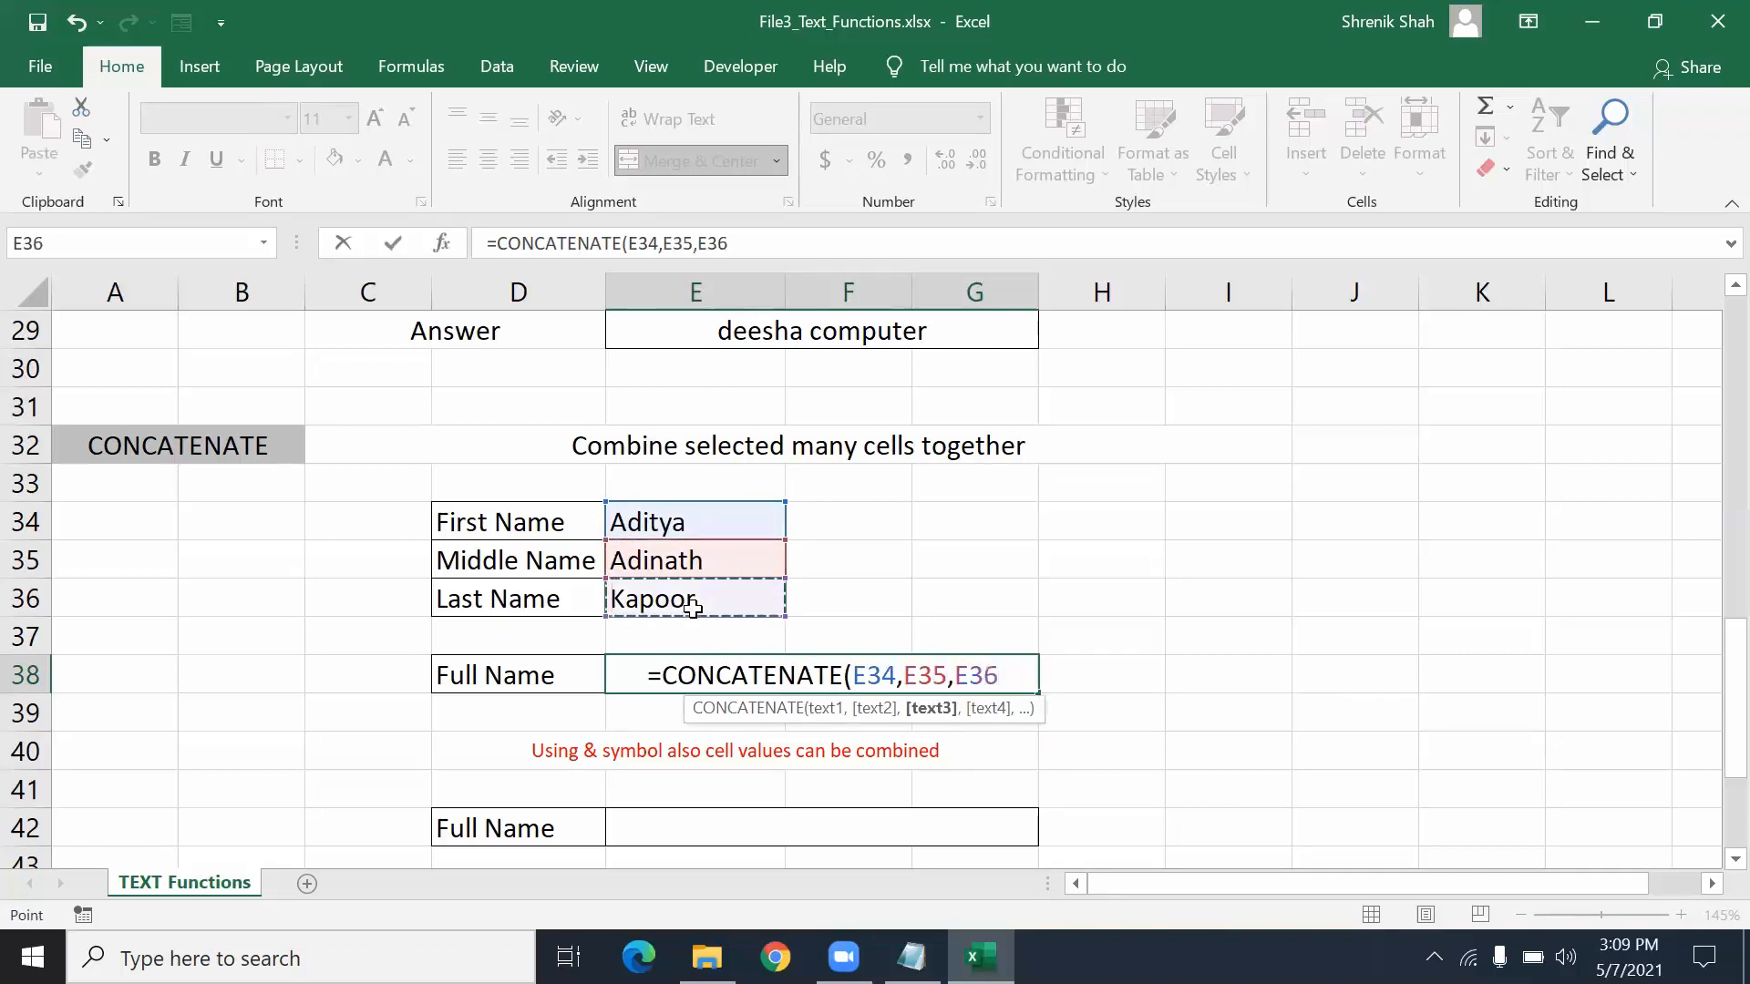
pyautogui.write(')')
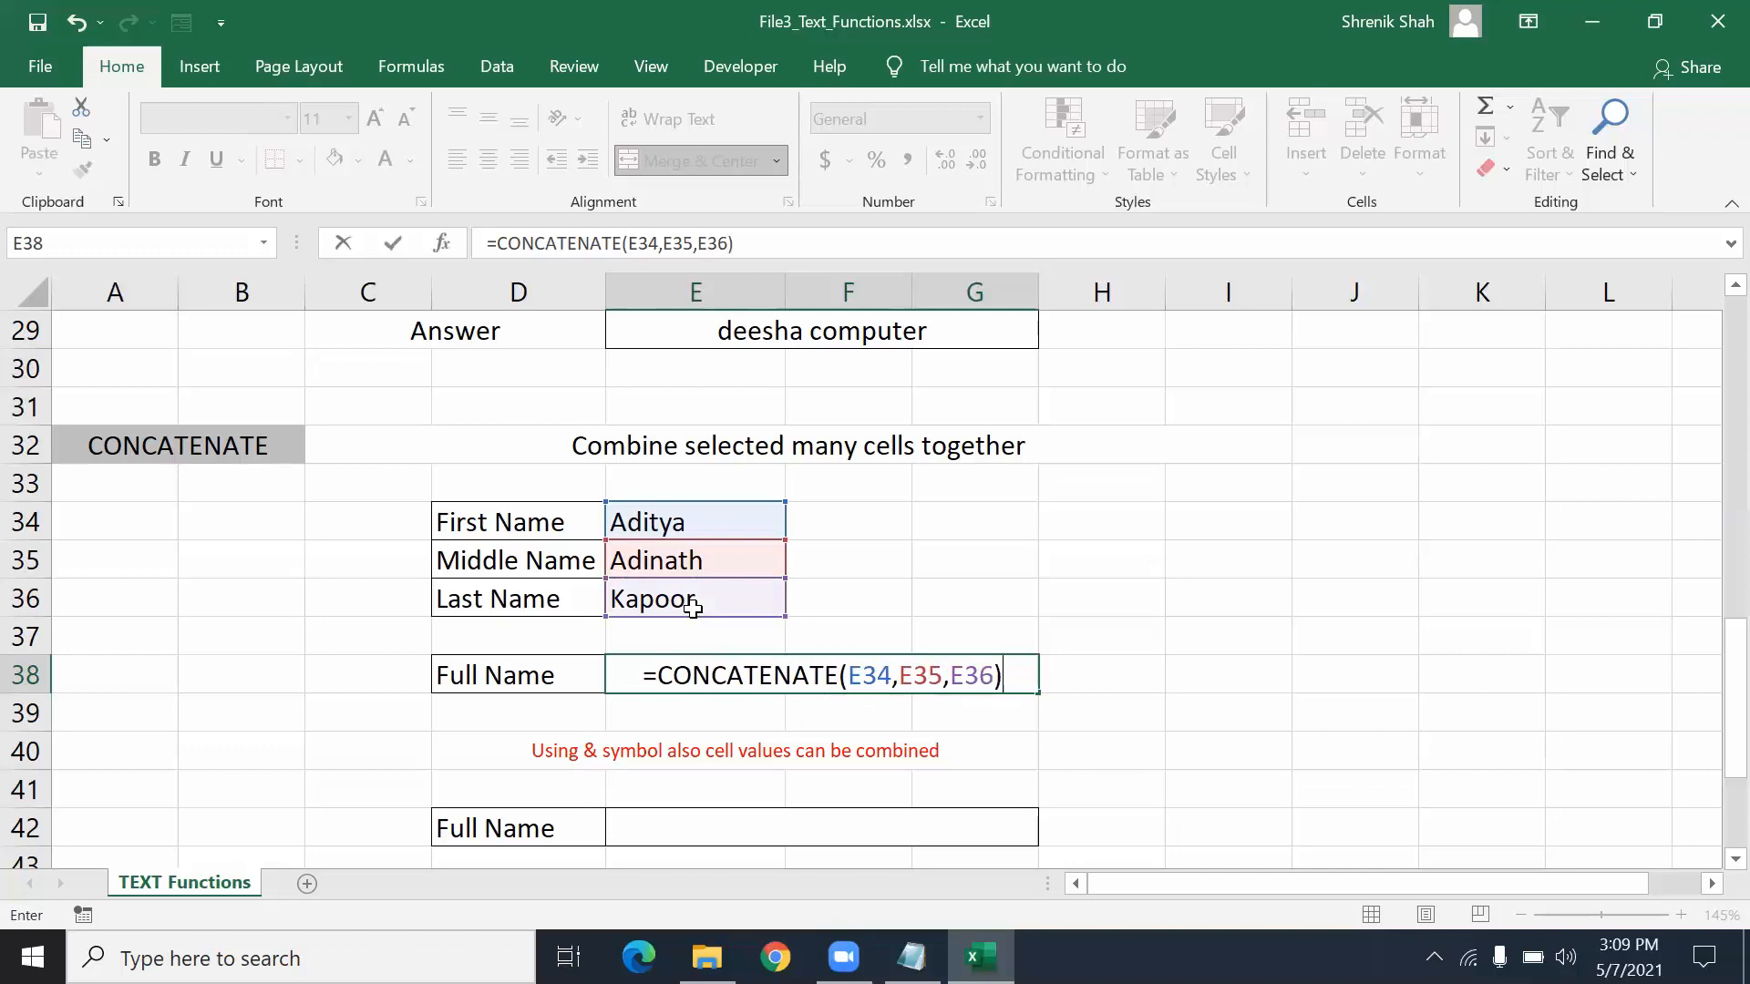
pyautogui.press('Return')
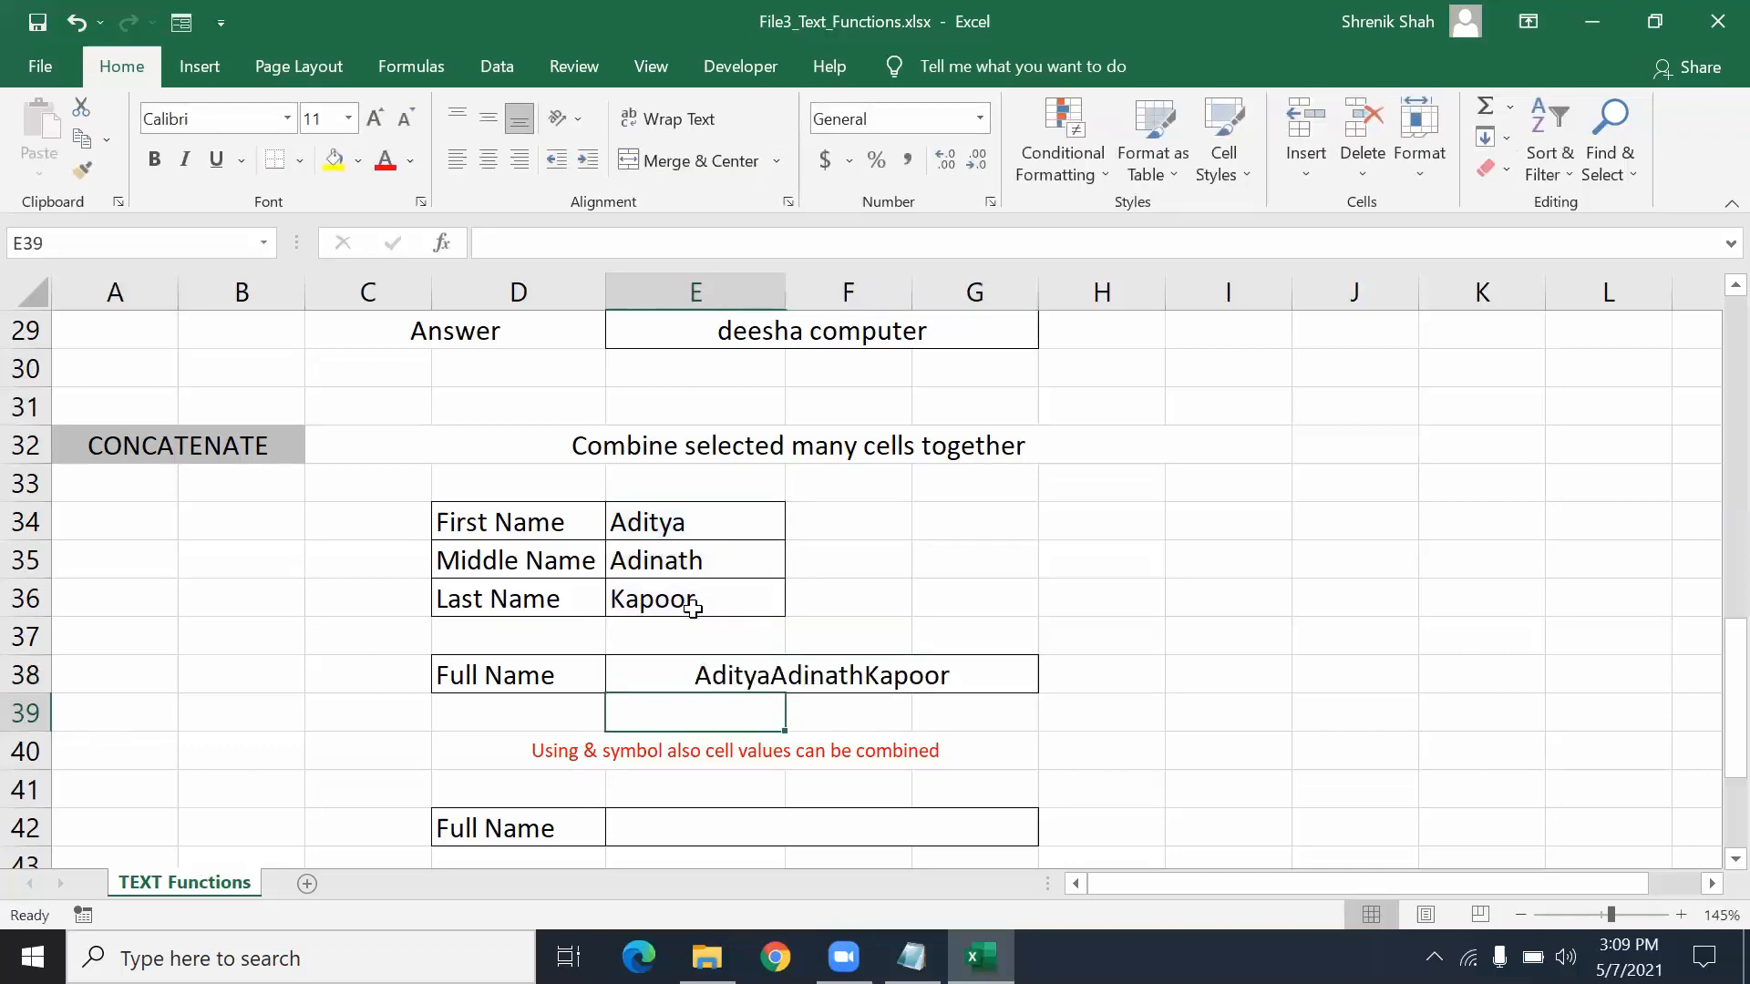
pyautogui.click(948, 666)
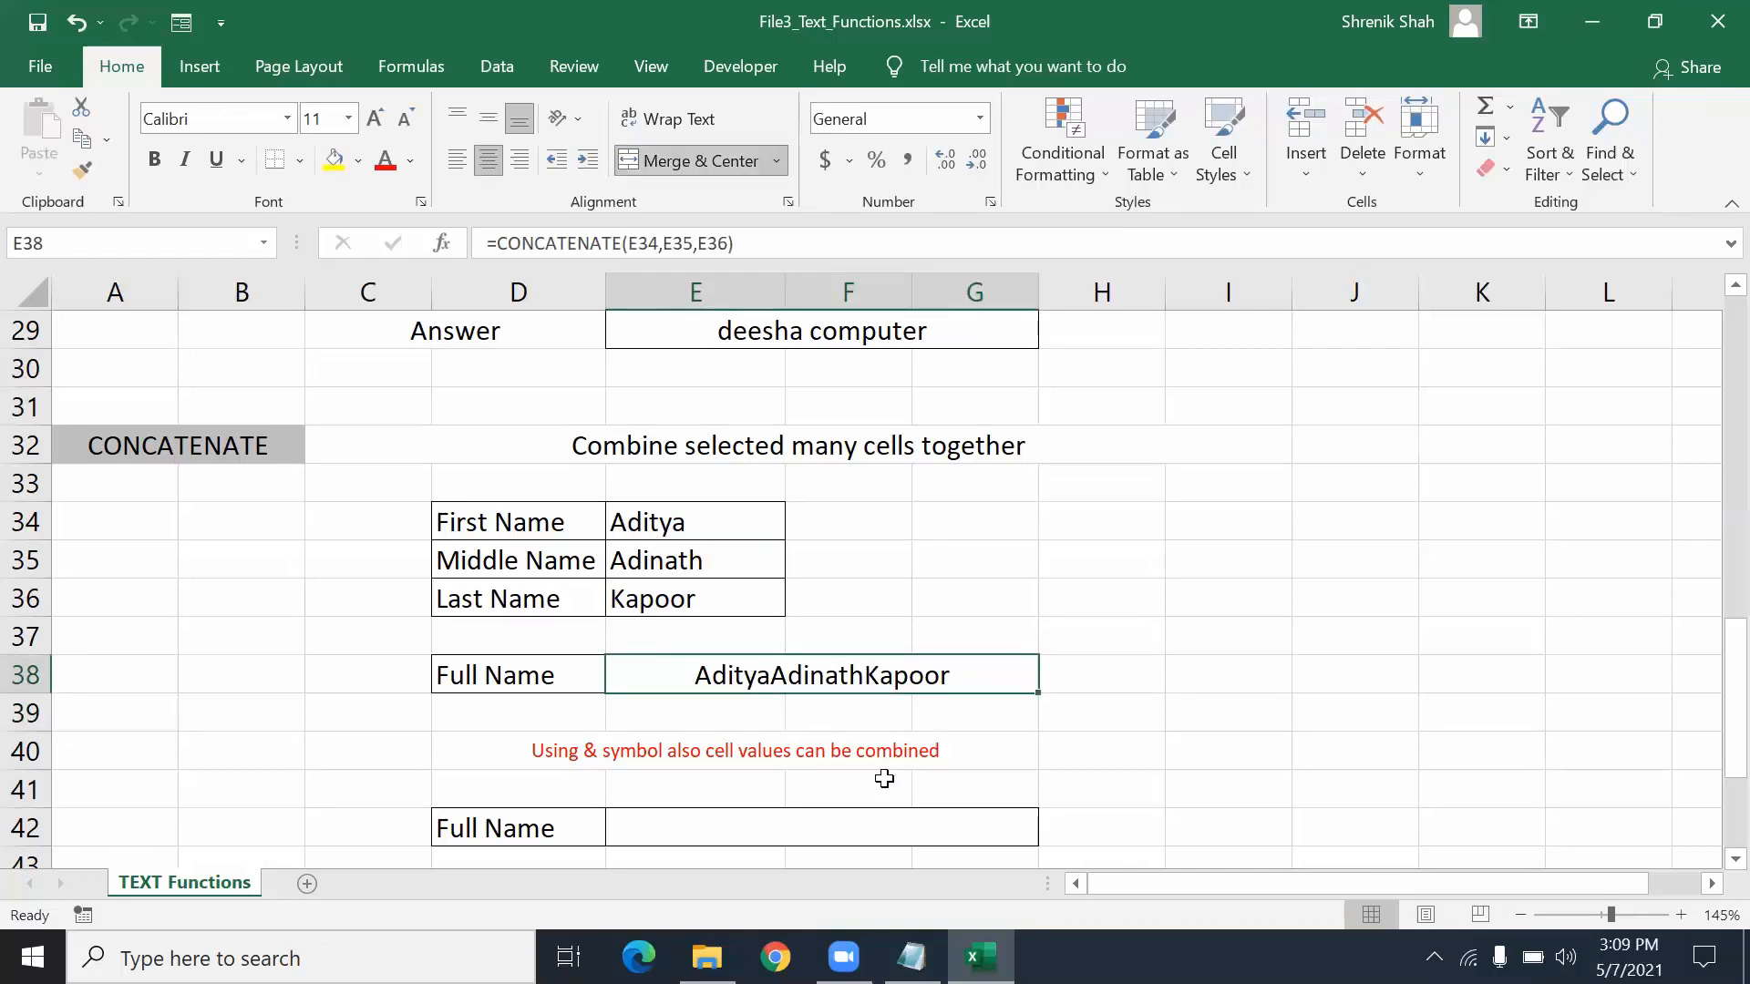
pyautogui.click(1199, 576)
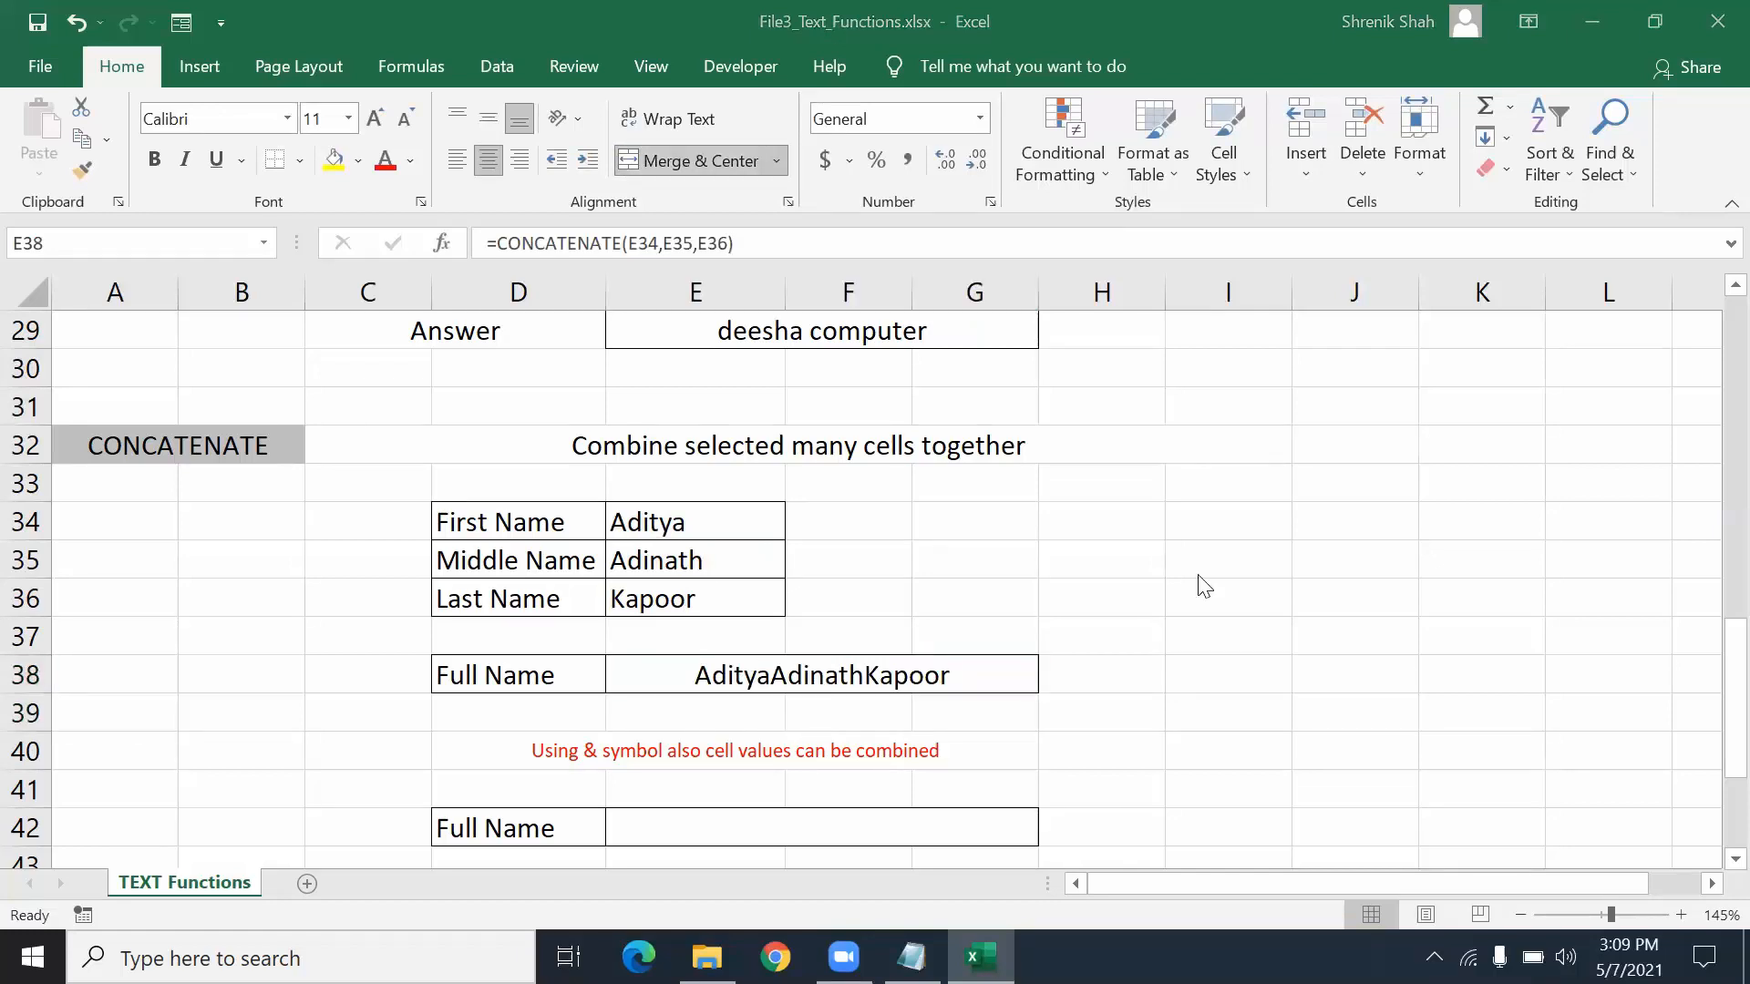
pyautogui.click(800, 663)
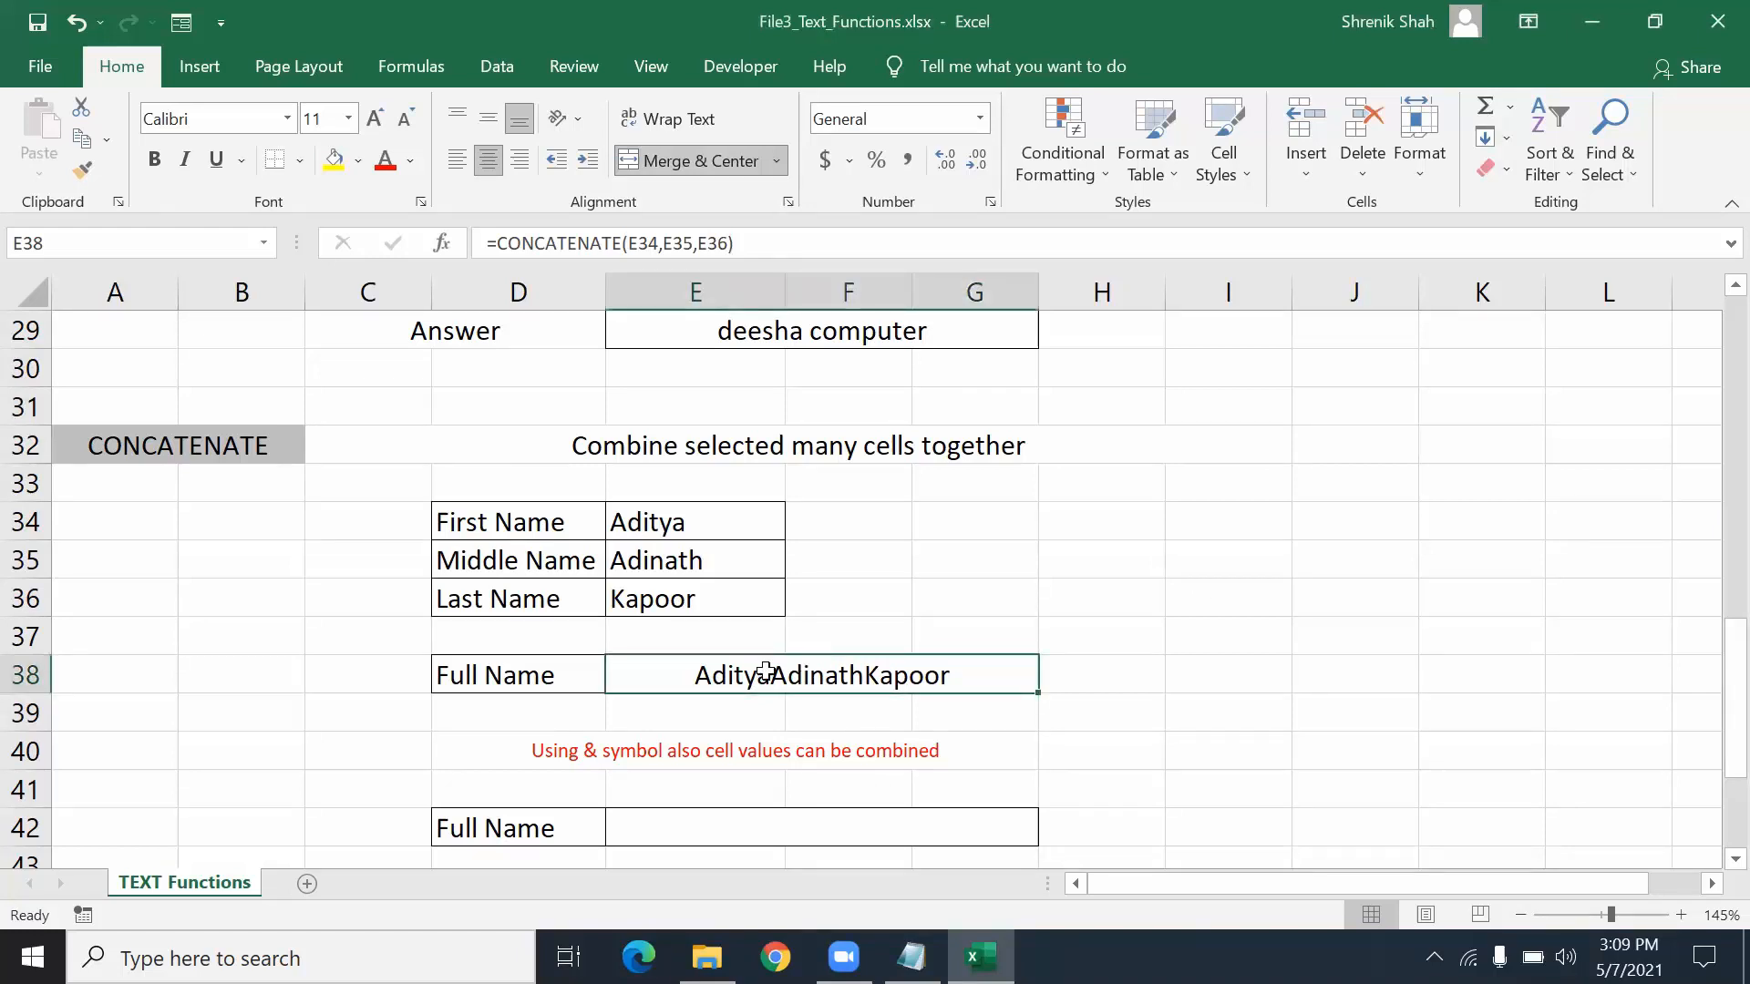
# - Edit E38 to =CONCATENATE(E34," ",E35," ",E36) so spaces separate the names
pyautogui.doubleClick(766, 672)
pyautogui.press('Right')
pyautogui.write('" ",')
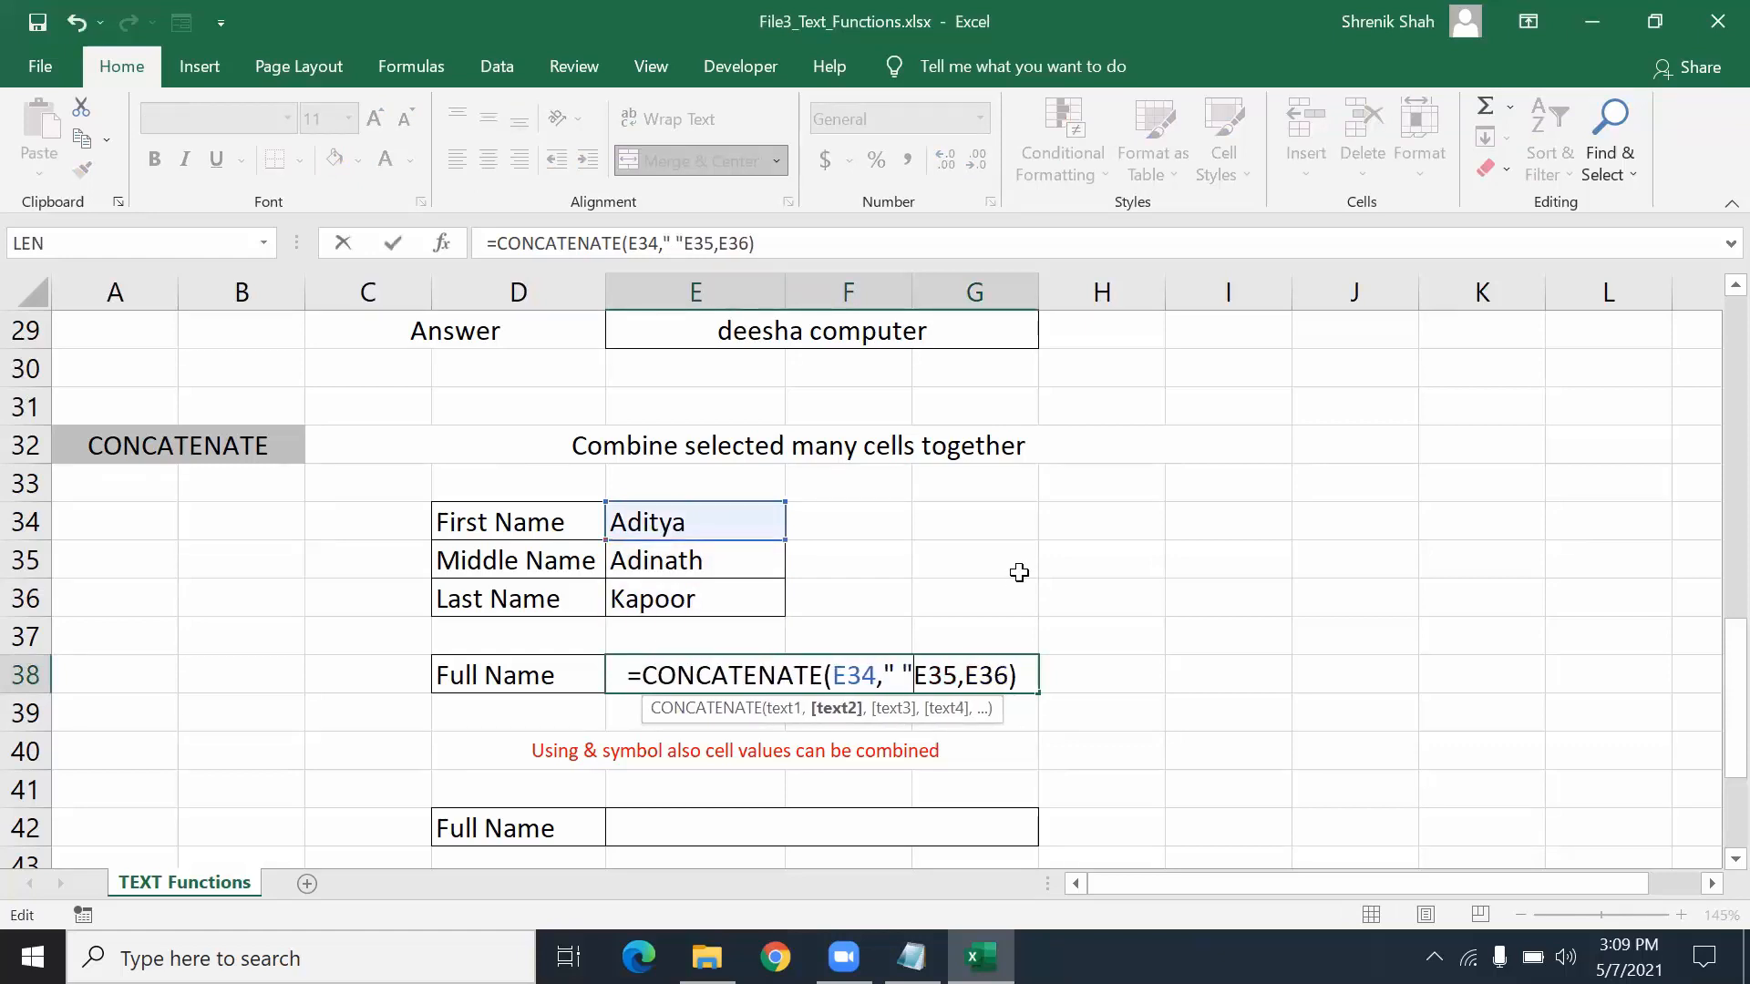
pyautogui.press('Right')
pyautogui.press('Right')
pyautogui.press('Right')
pyautogui.press('Right')
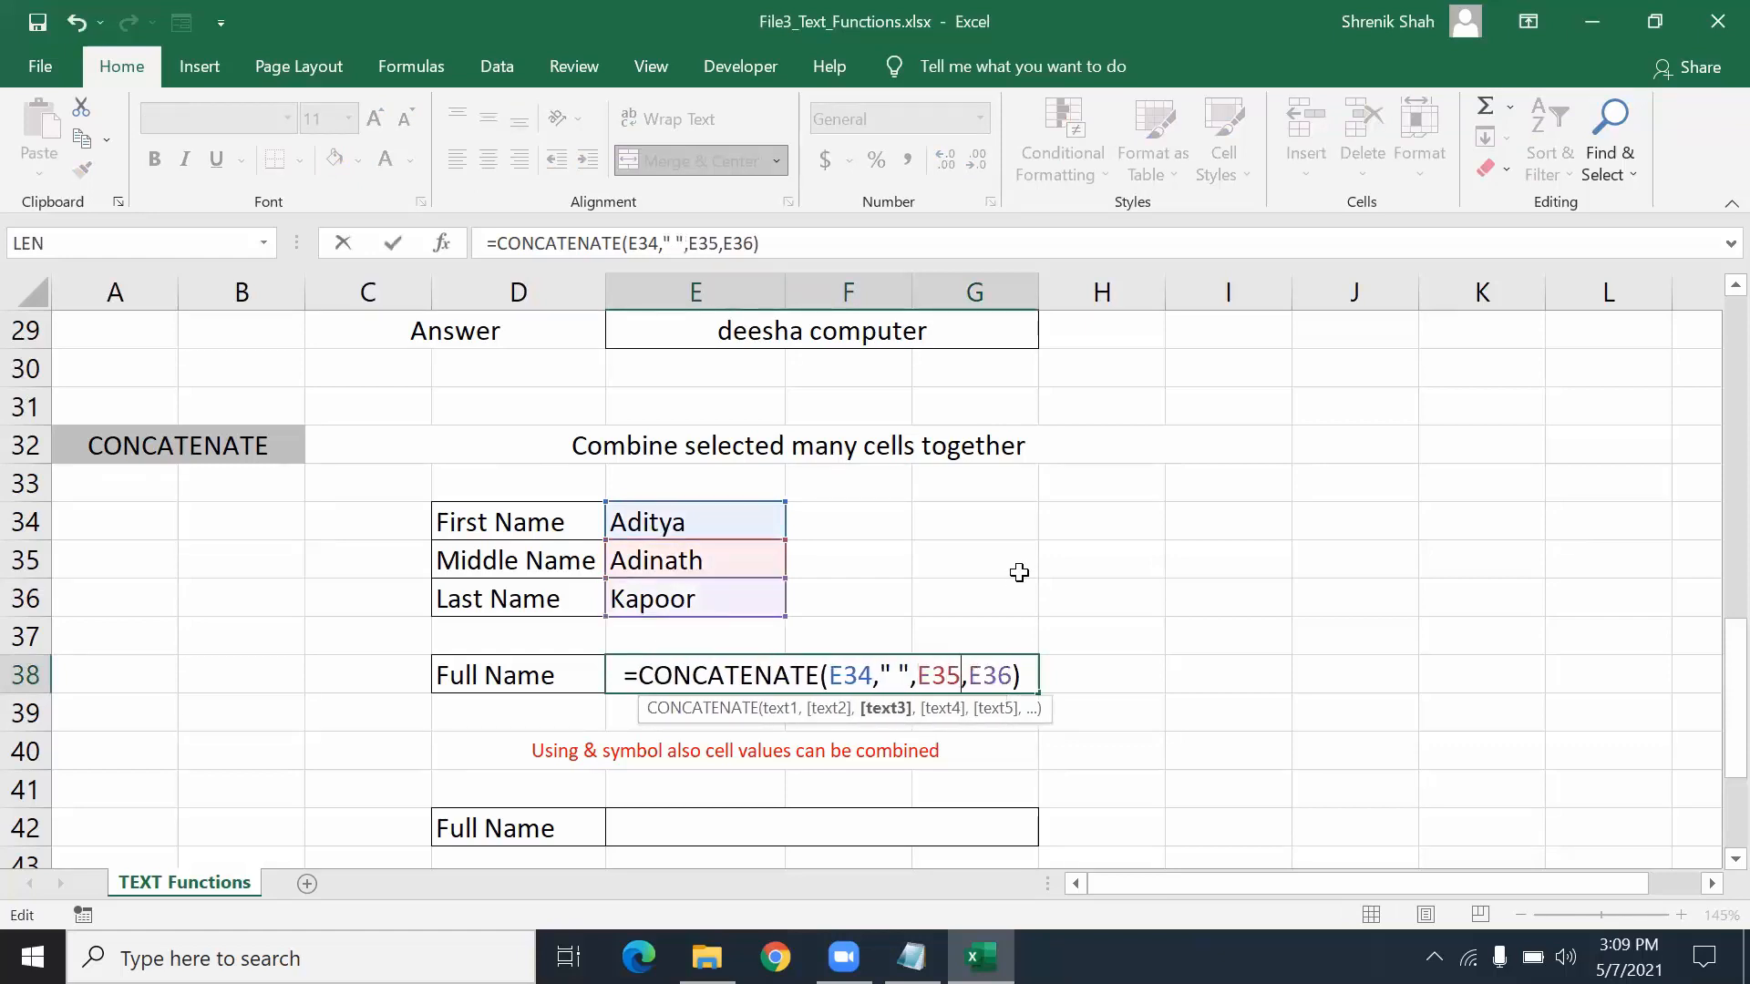
pyautogui.write('" ",')
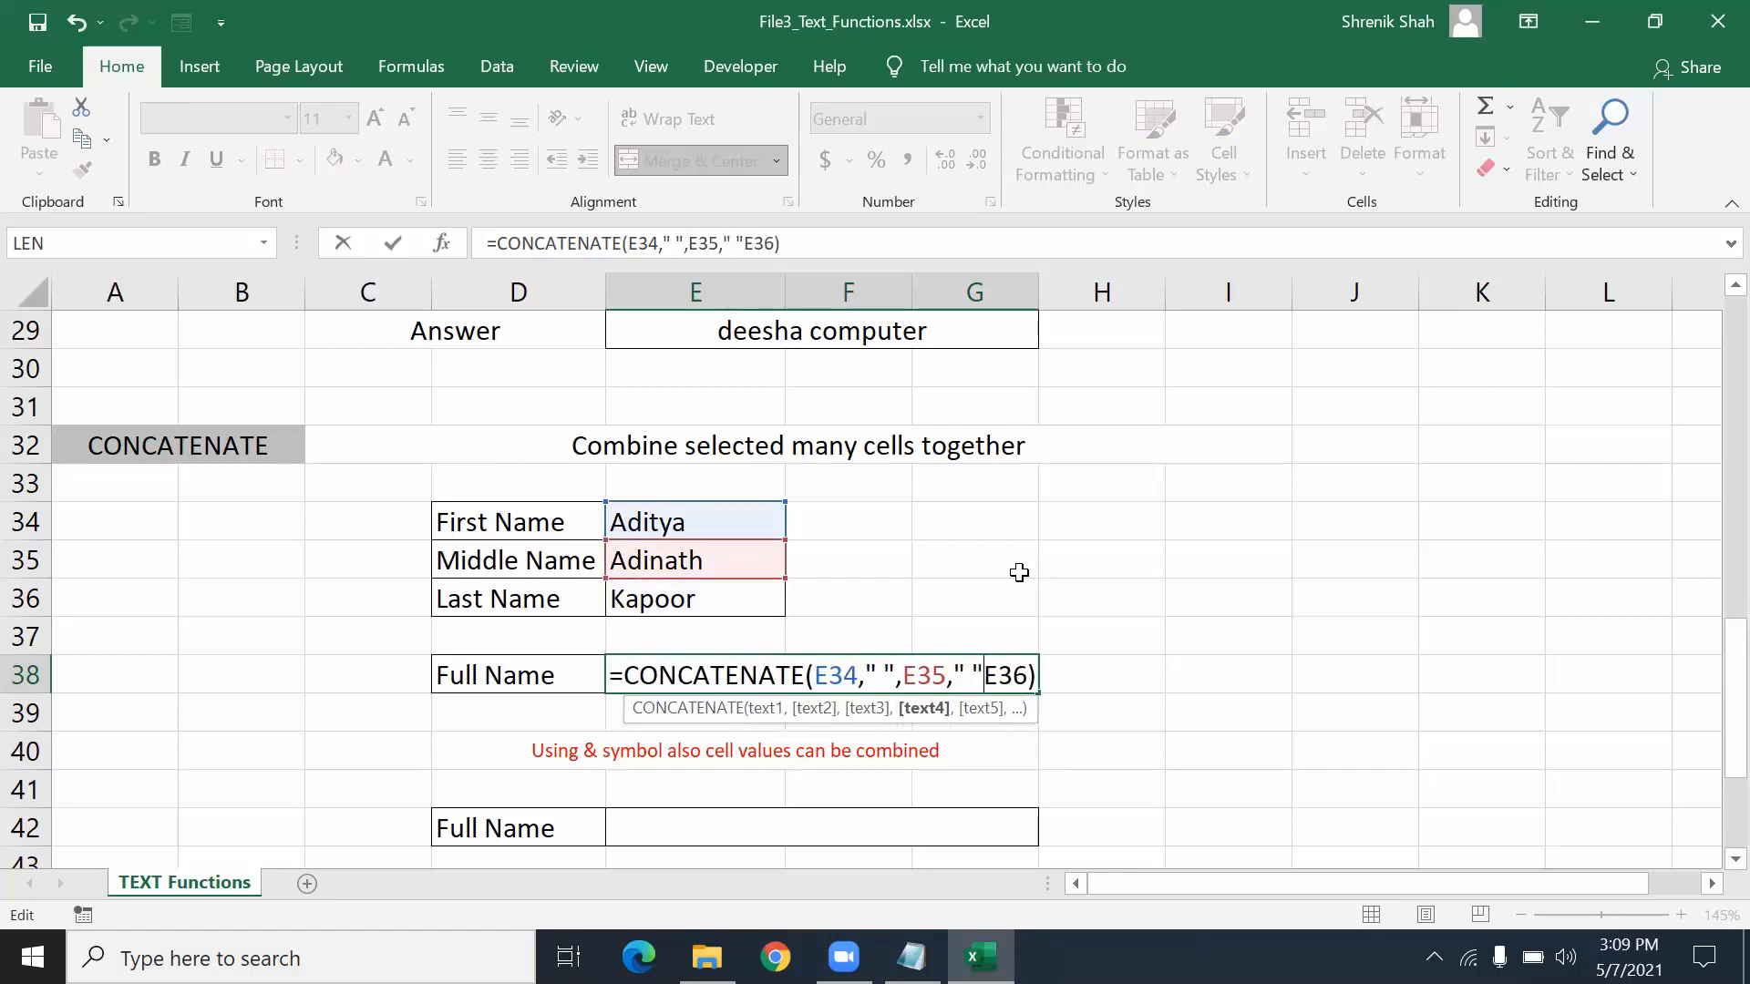
pyautogui.hotkey('ctrl', 'Return')
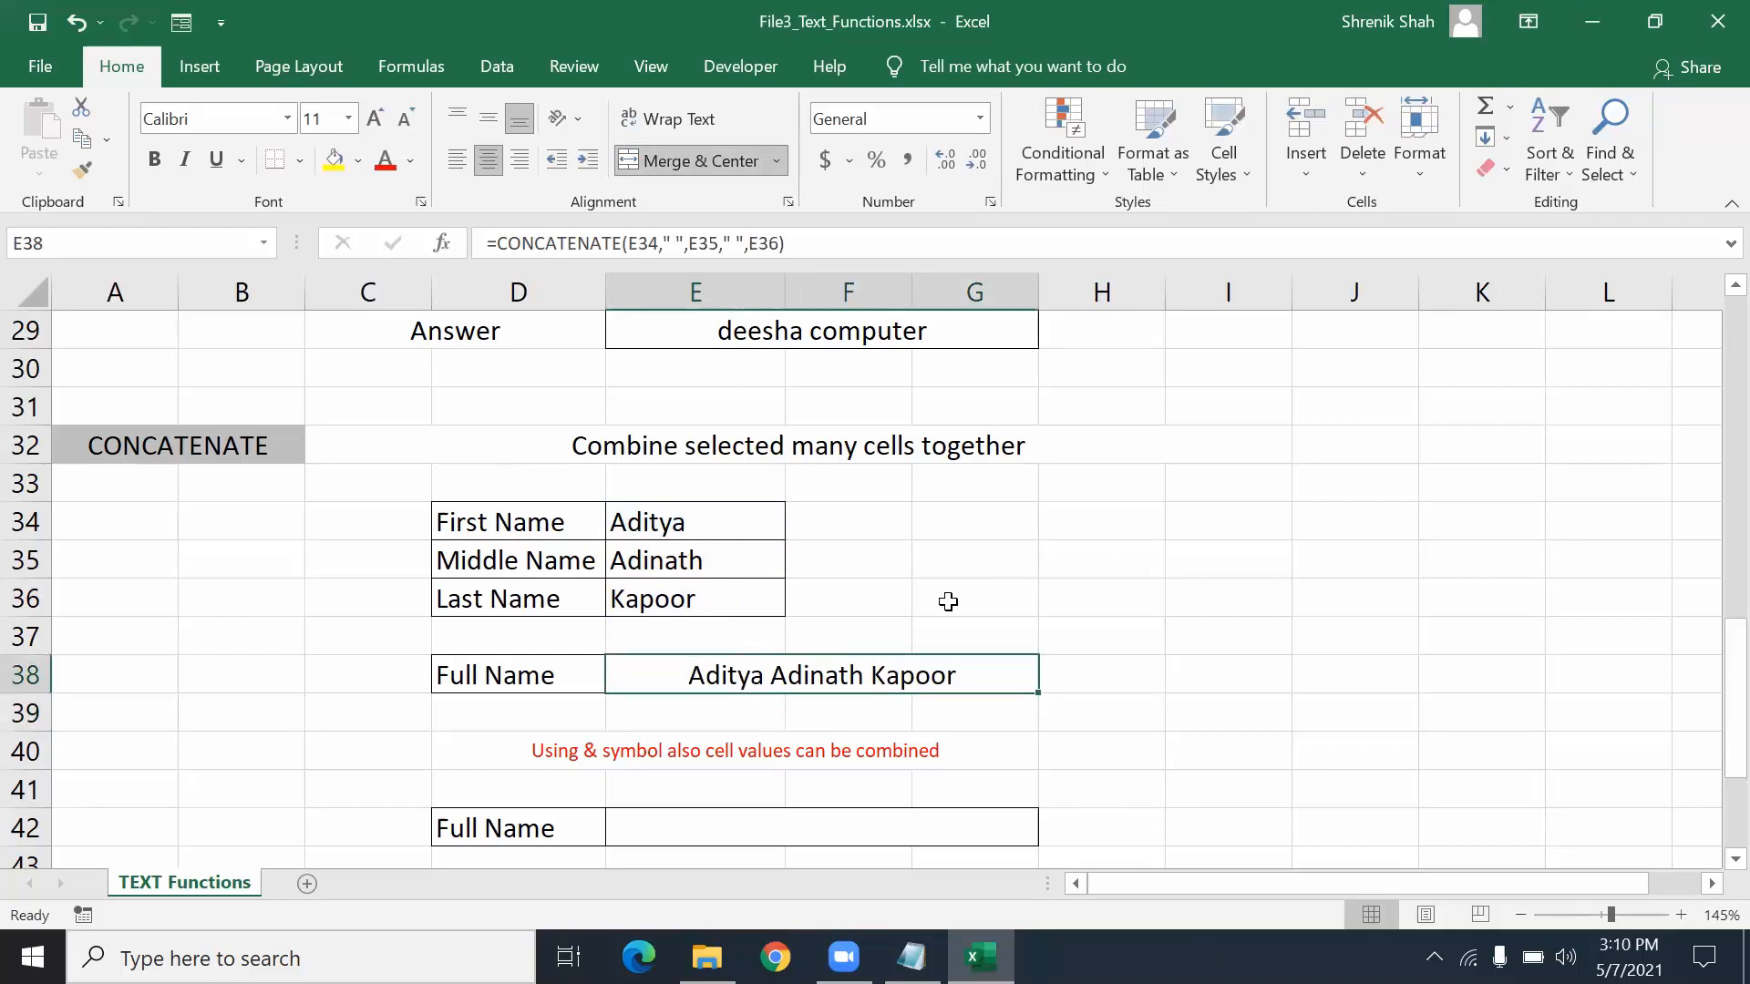
pyautogui.moveTo(566, 484); pyautogui.dragTo(660, 683)
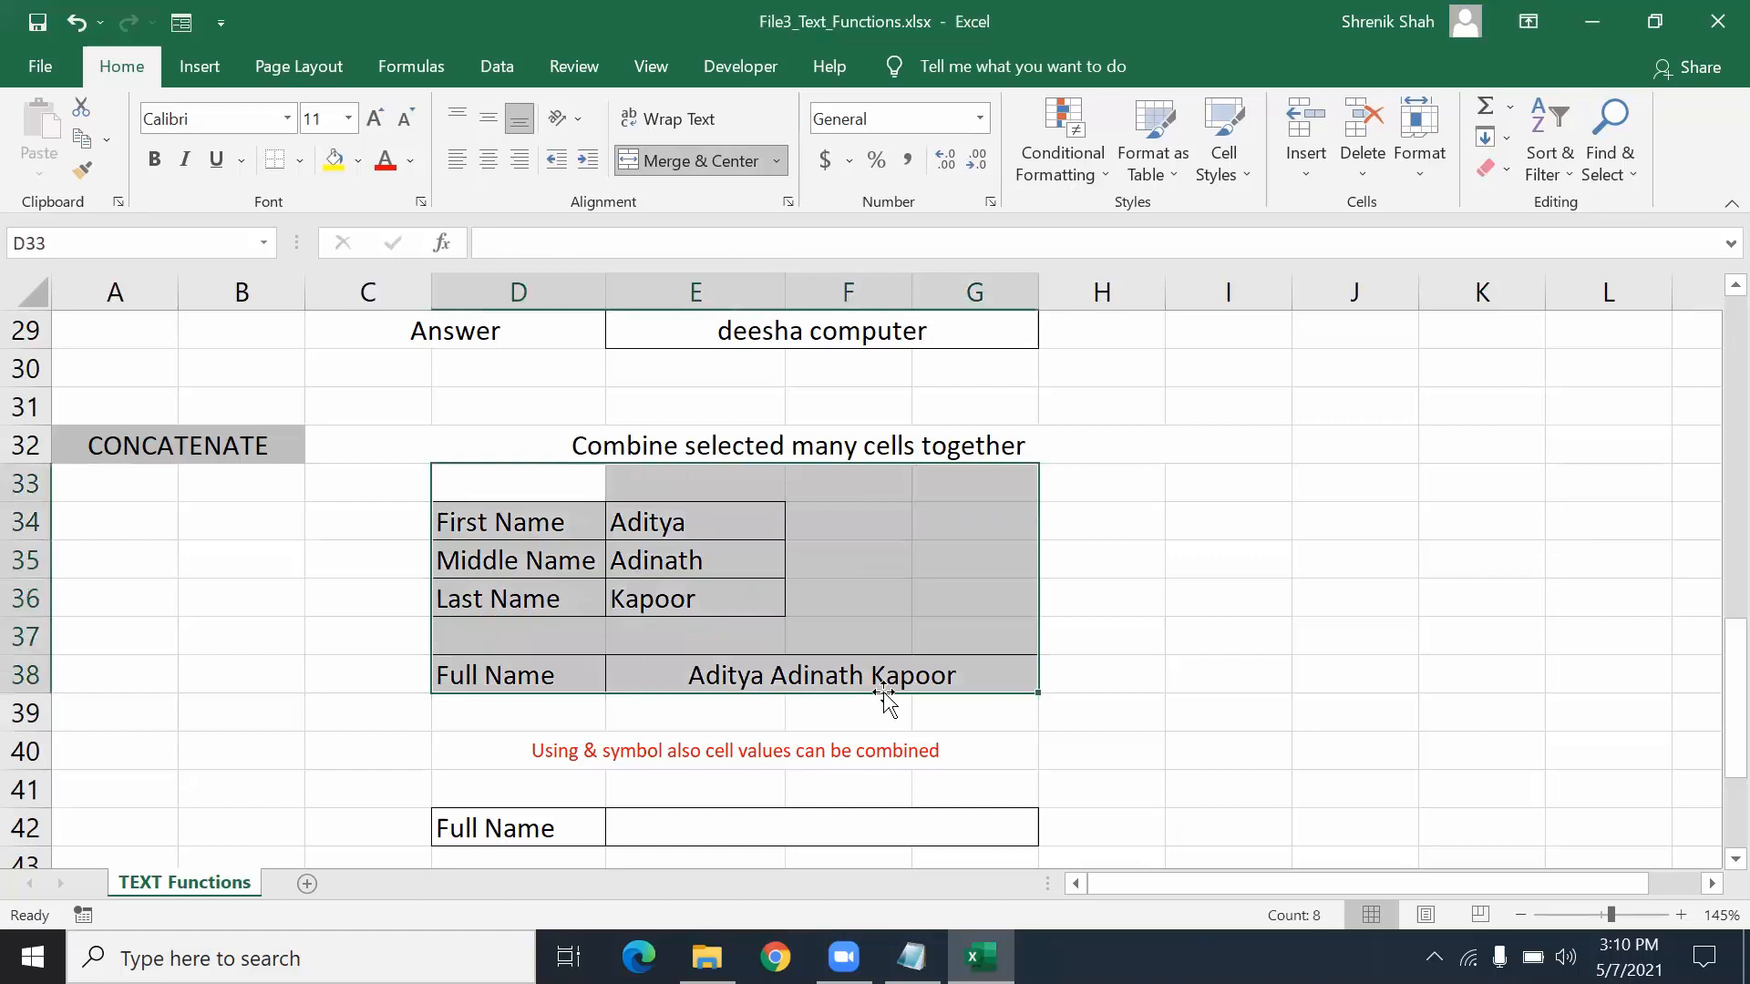
# - Enter =E34&" "&E35&" "&E36 in E42 to join the names with spaces
pyautogui.click(676, 670)
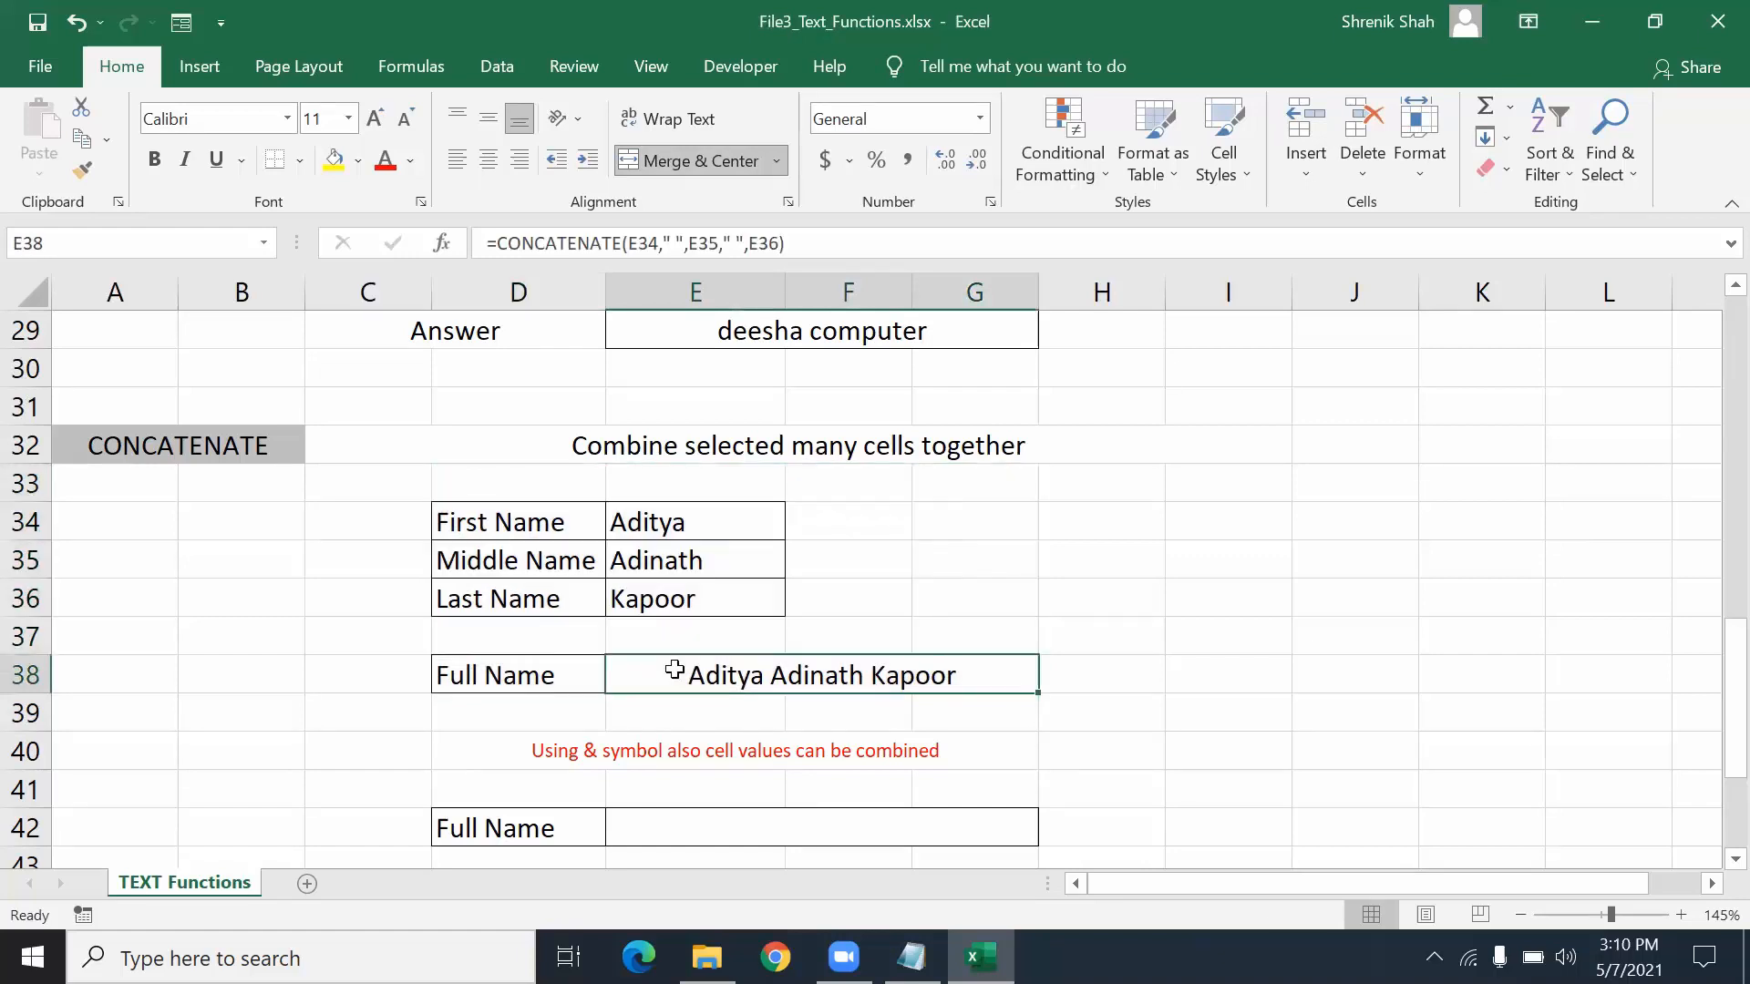
pyautogui.click(707, 813)
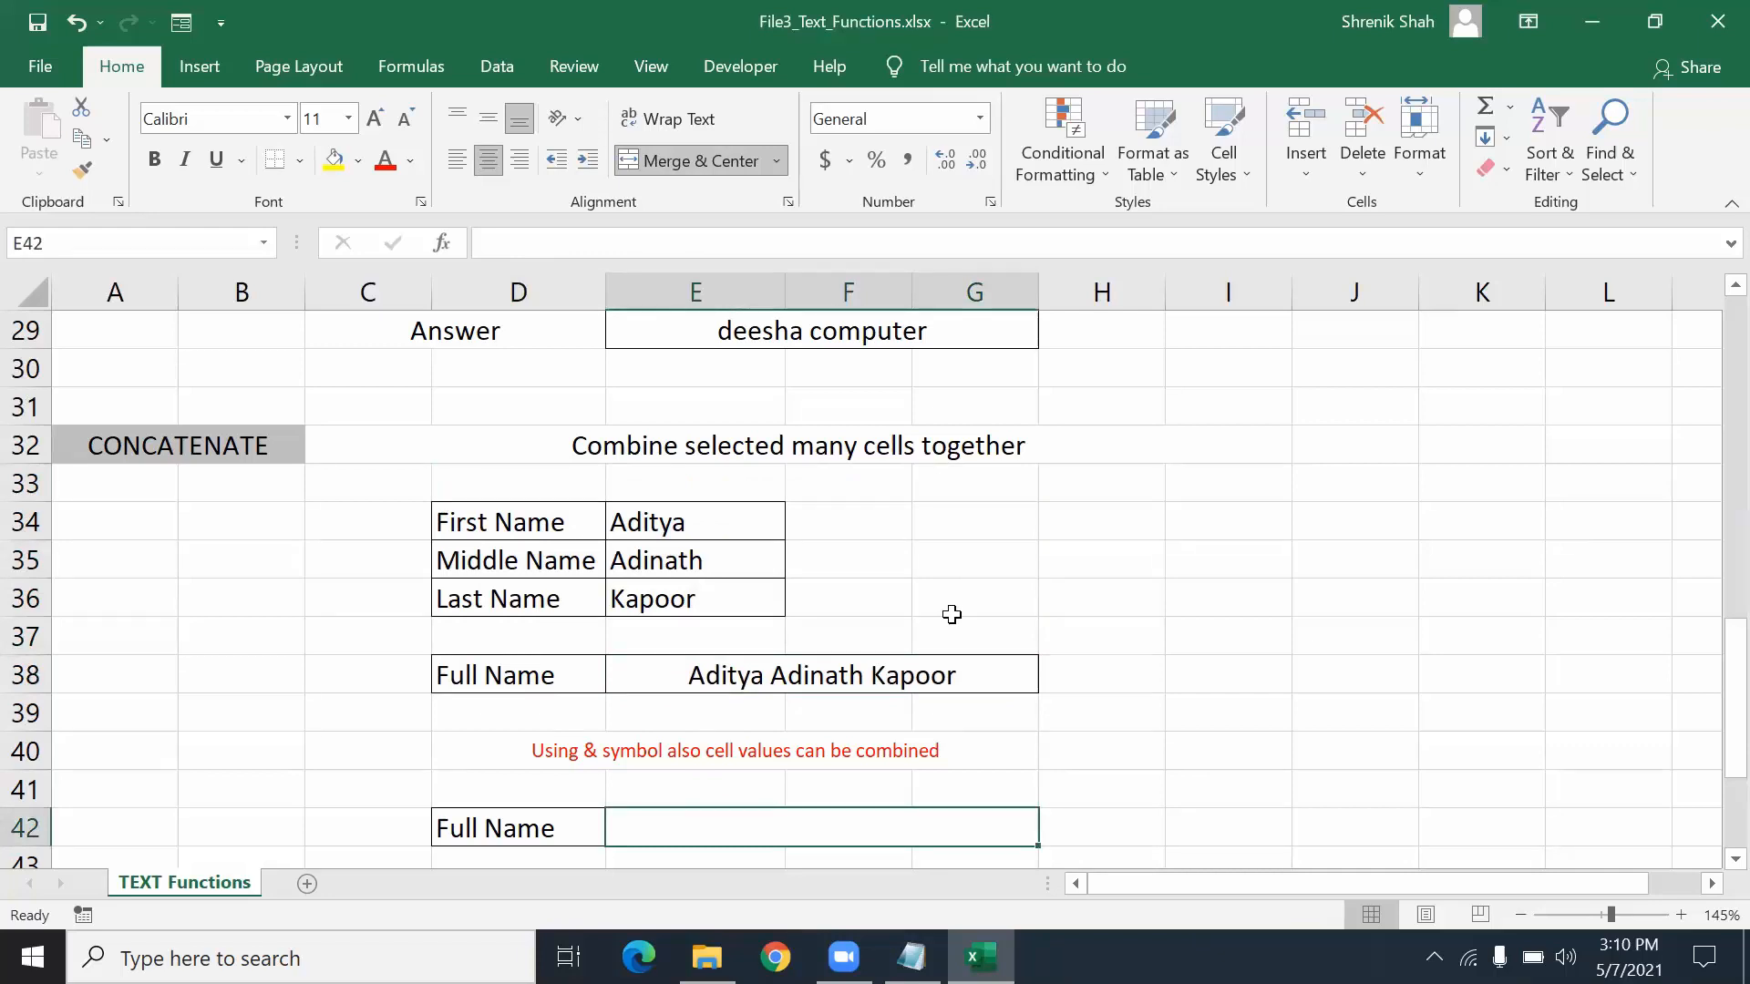
pyautogui.write('=')
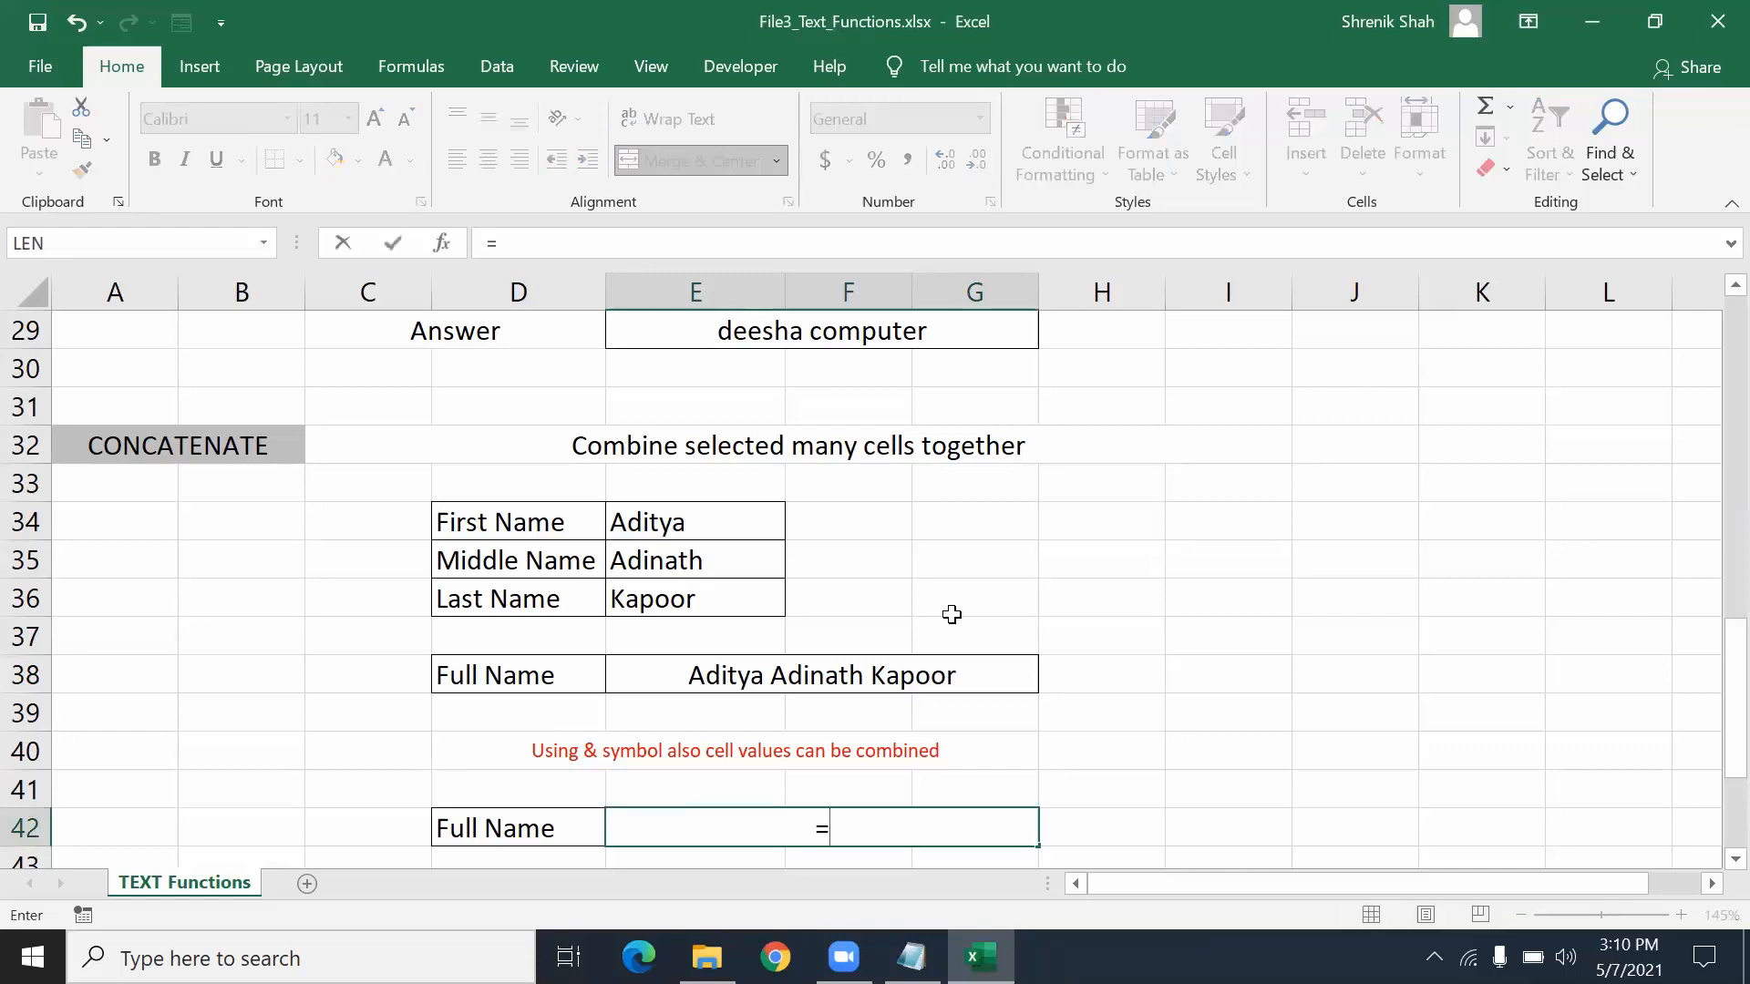
pyautogui.click(708, 512)
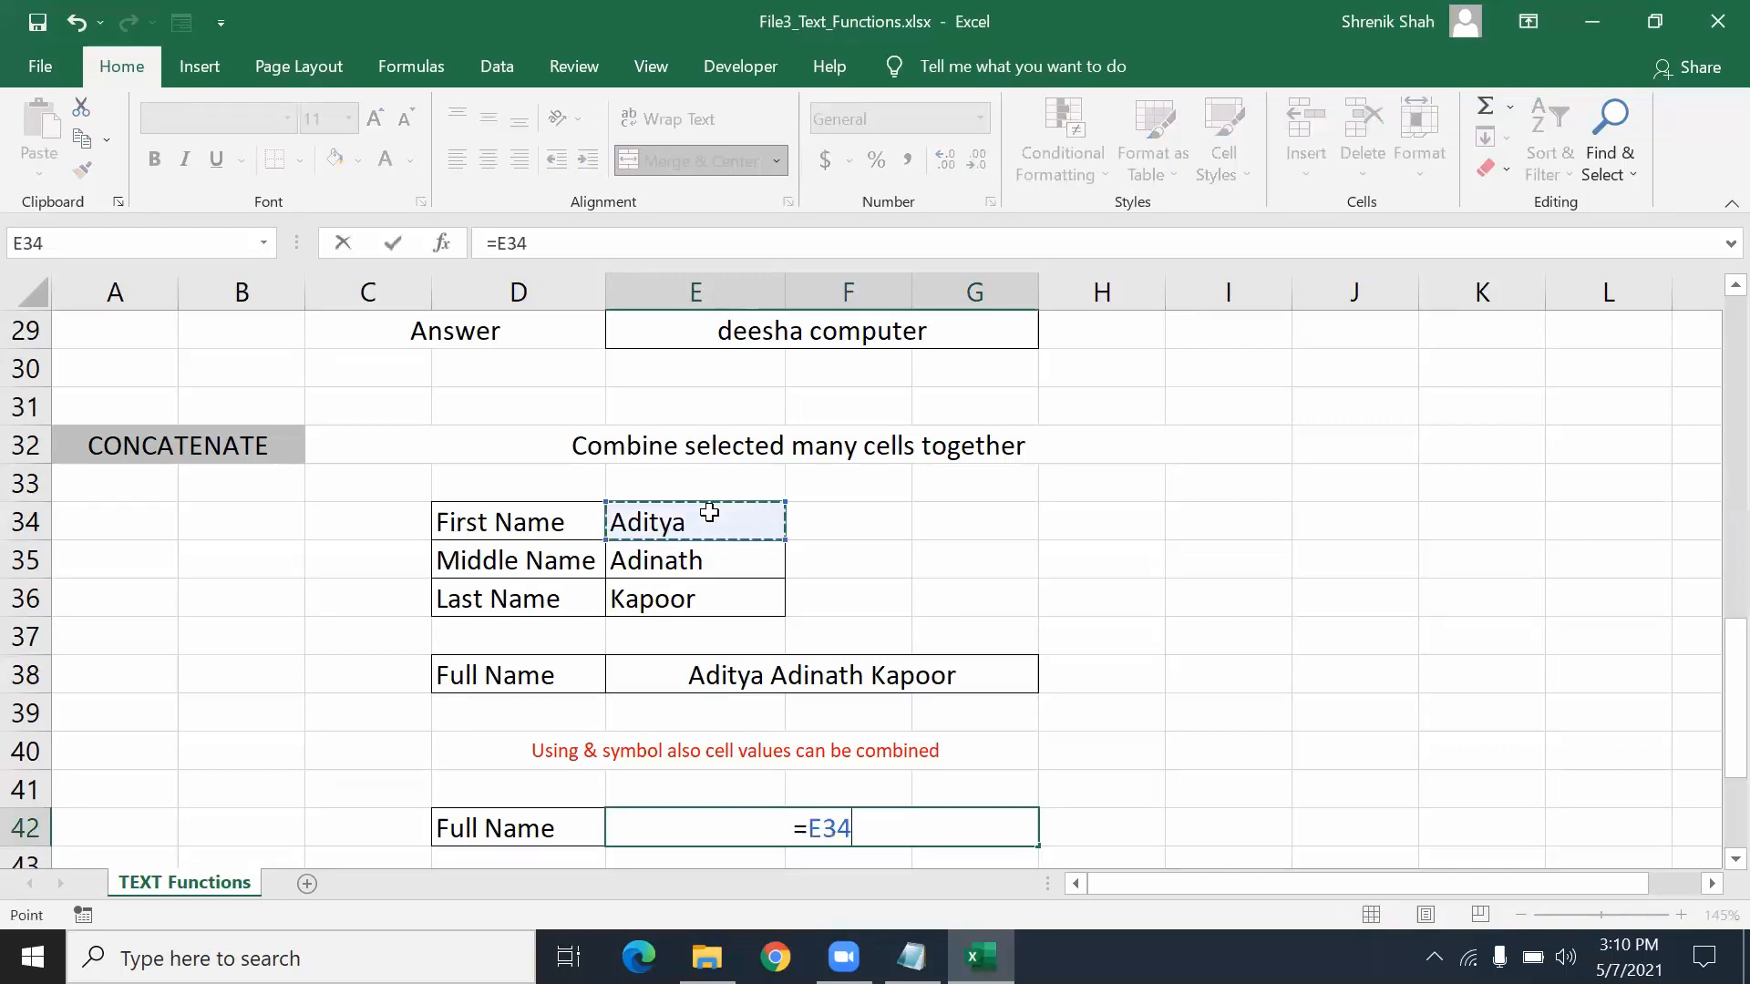
pyautogui.write('&" "')
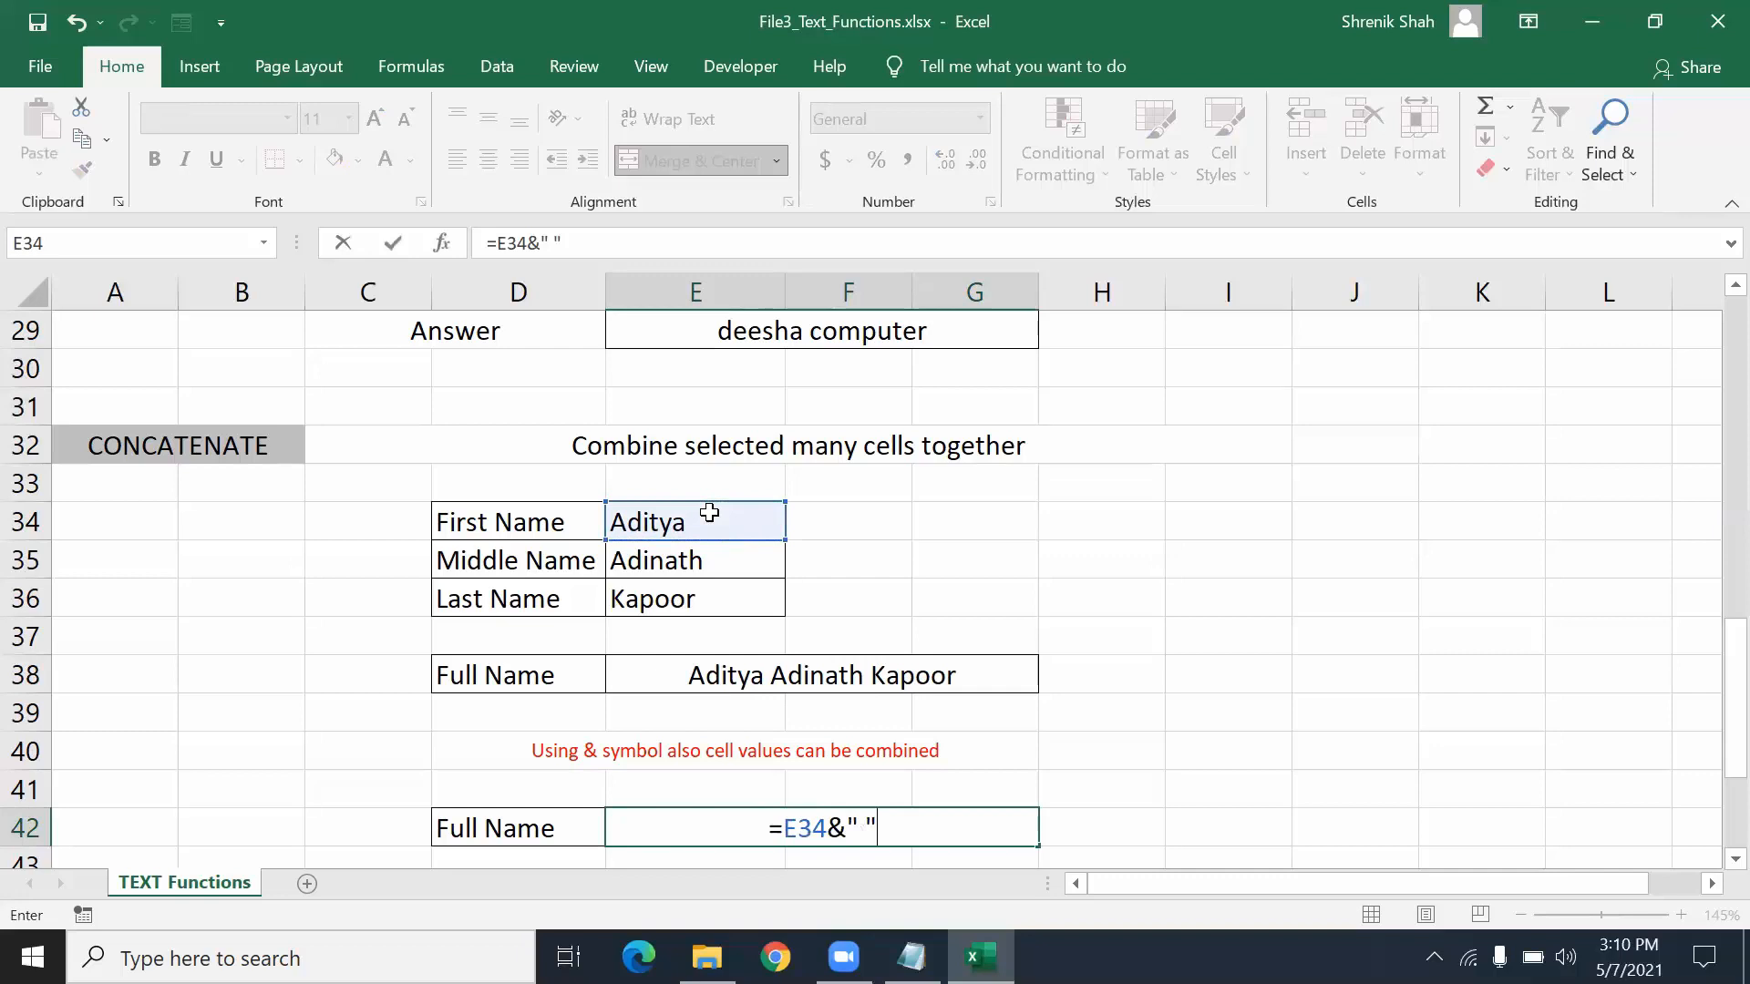
pyautogui.write('&')
pyautogui.click(687, 562)
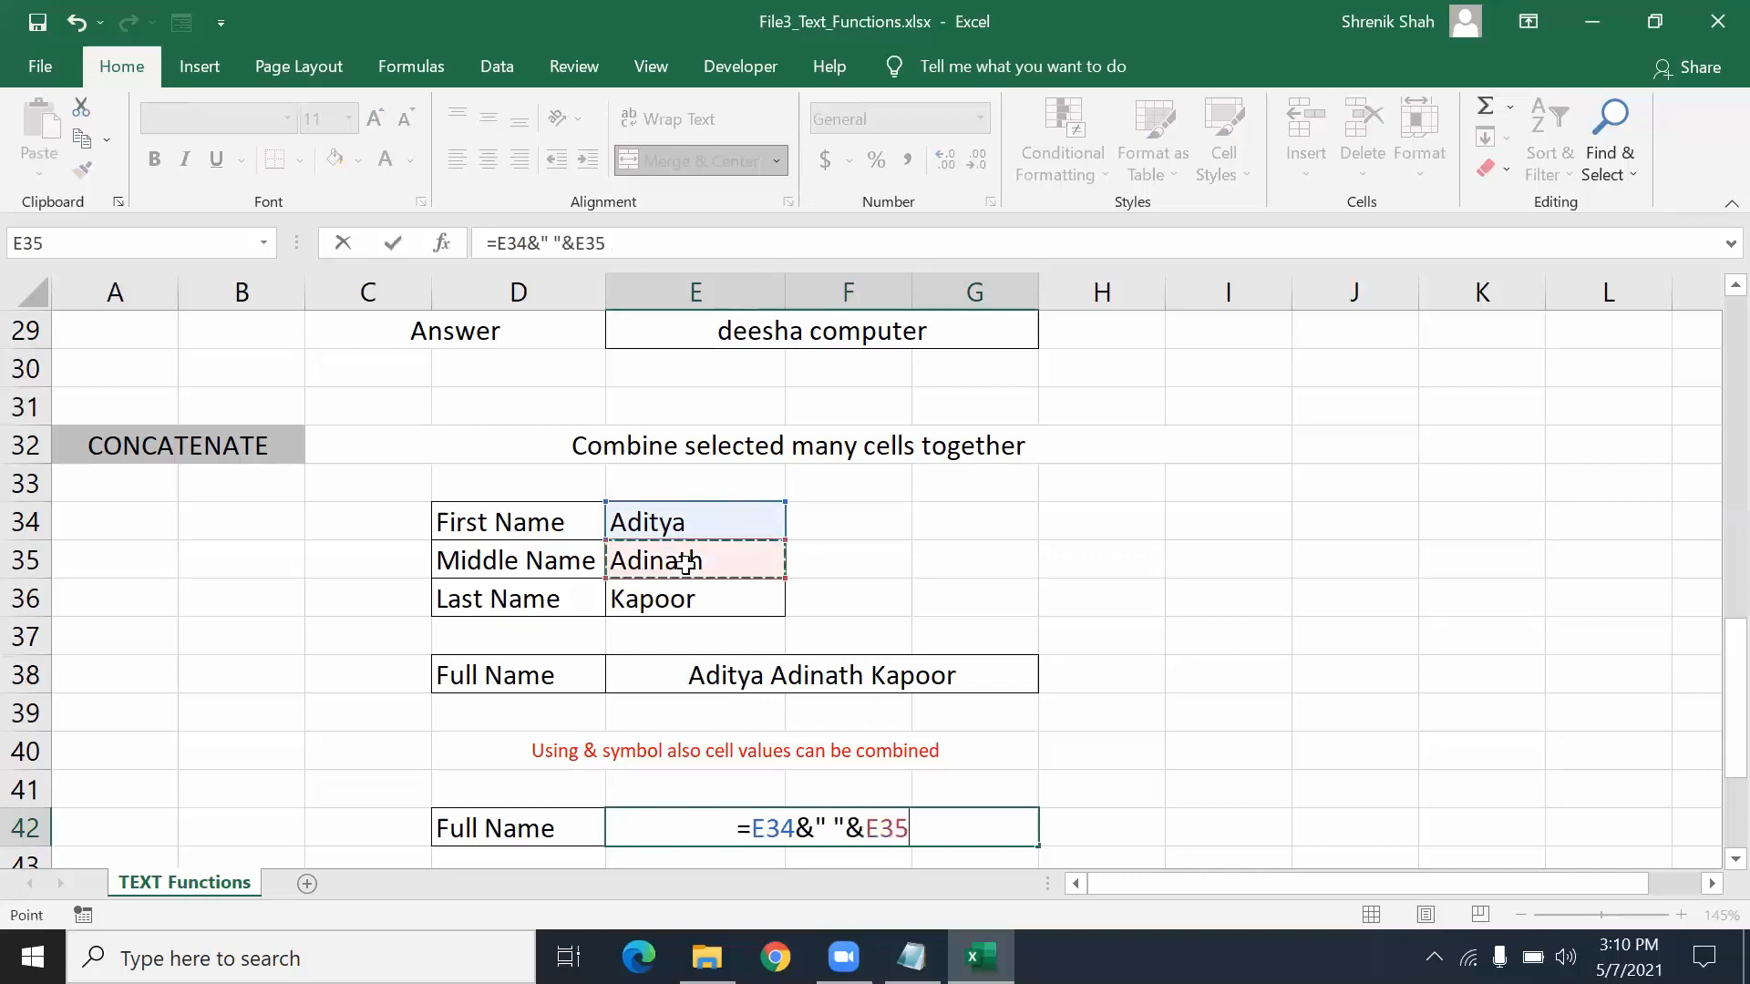
pyautogui.write('&" "')
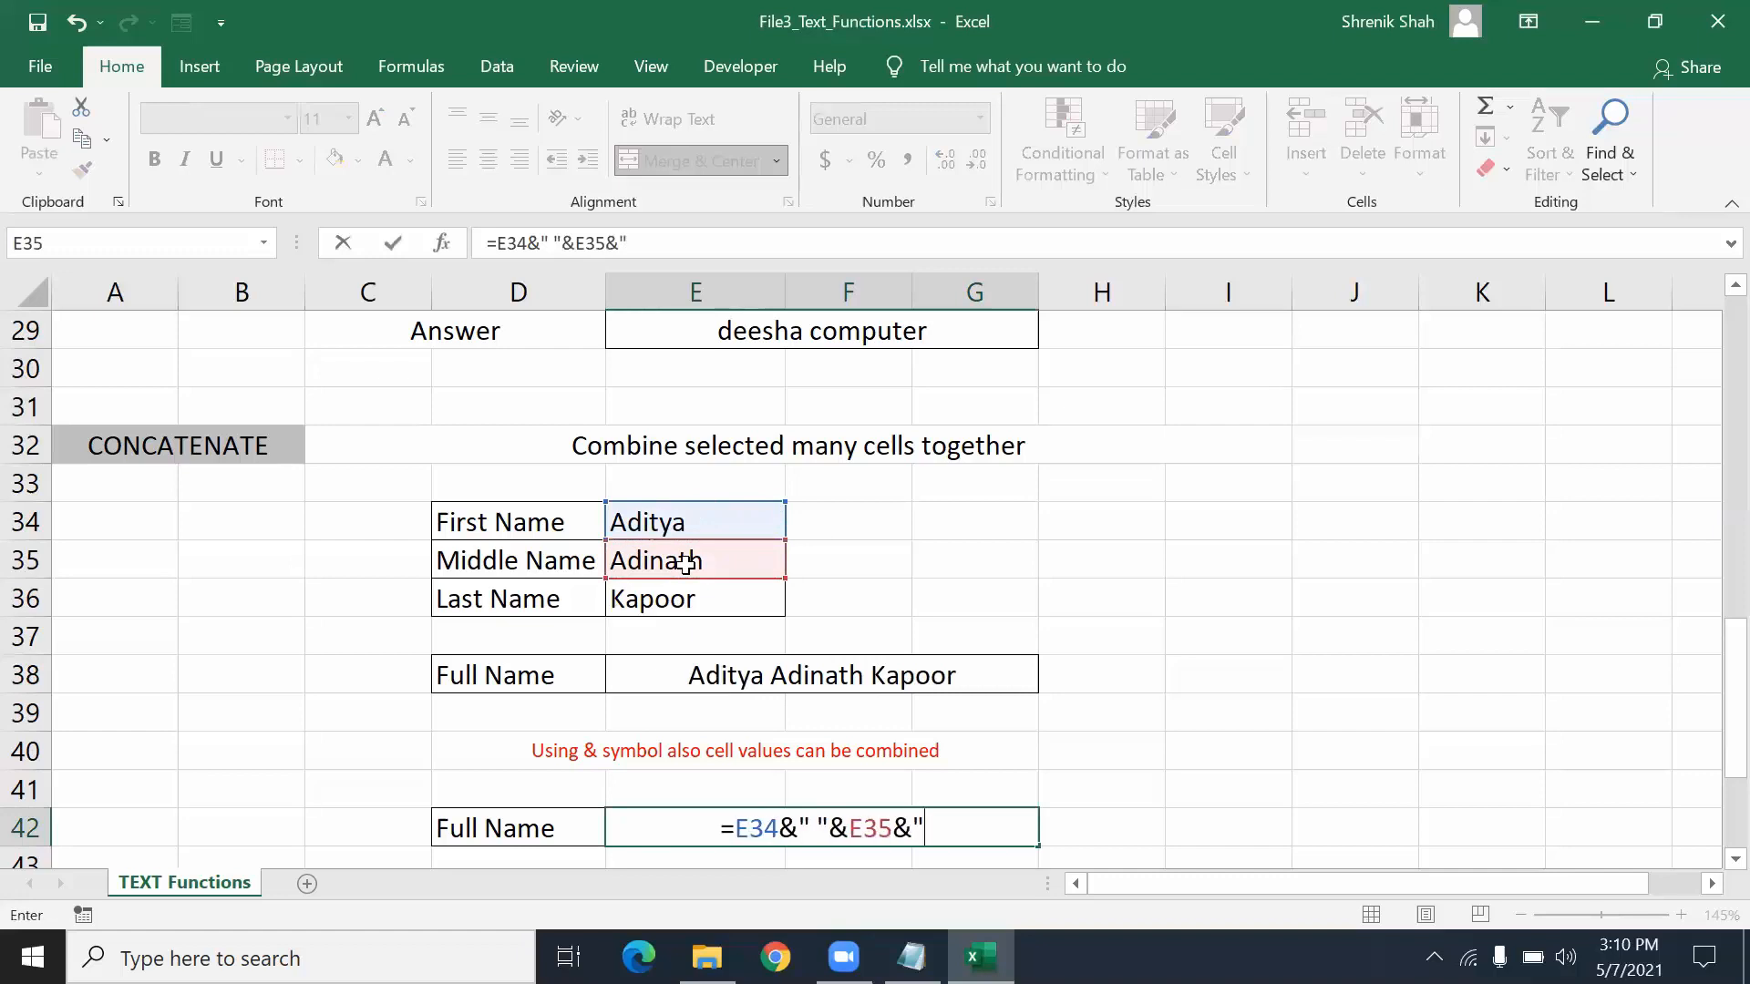
pyautogui.write('&')
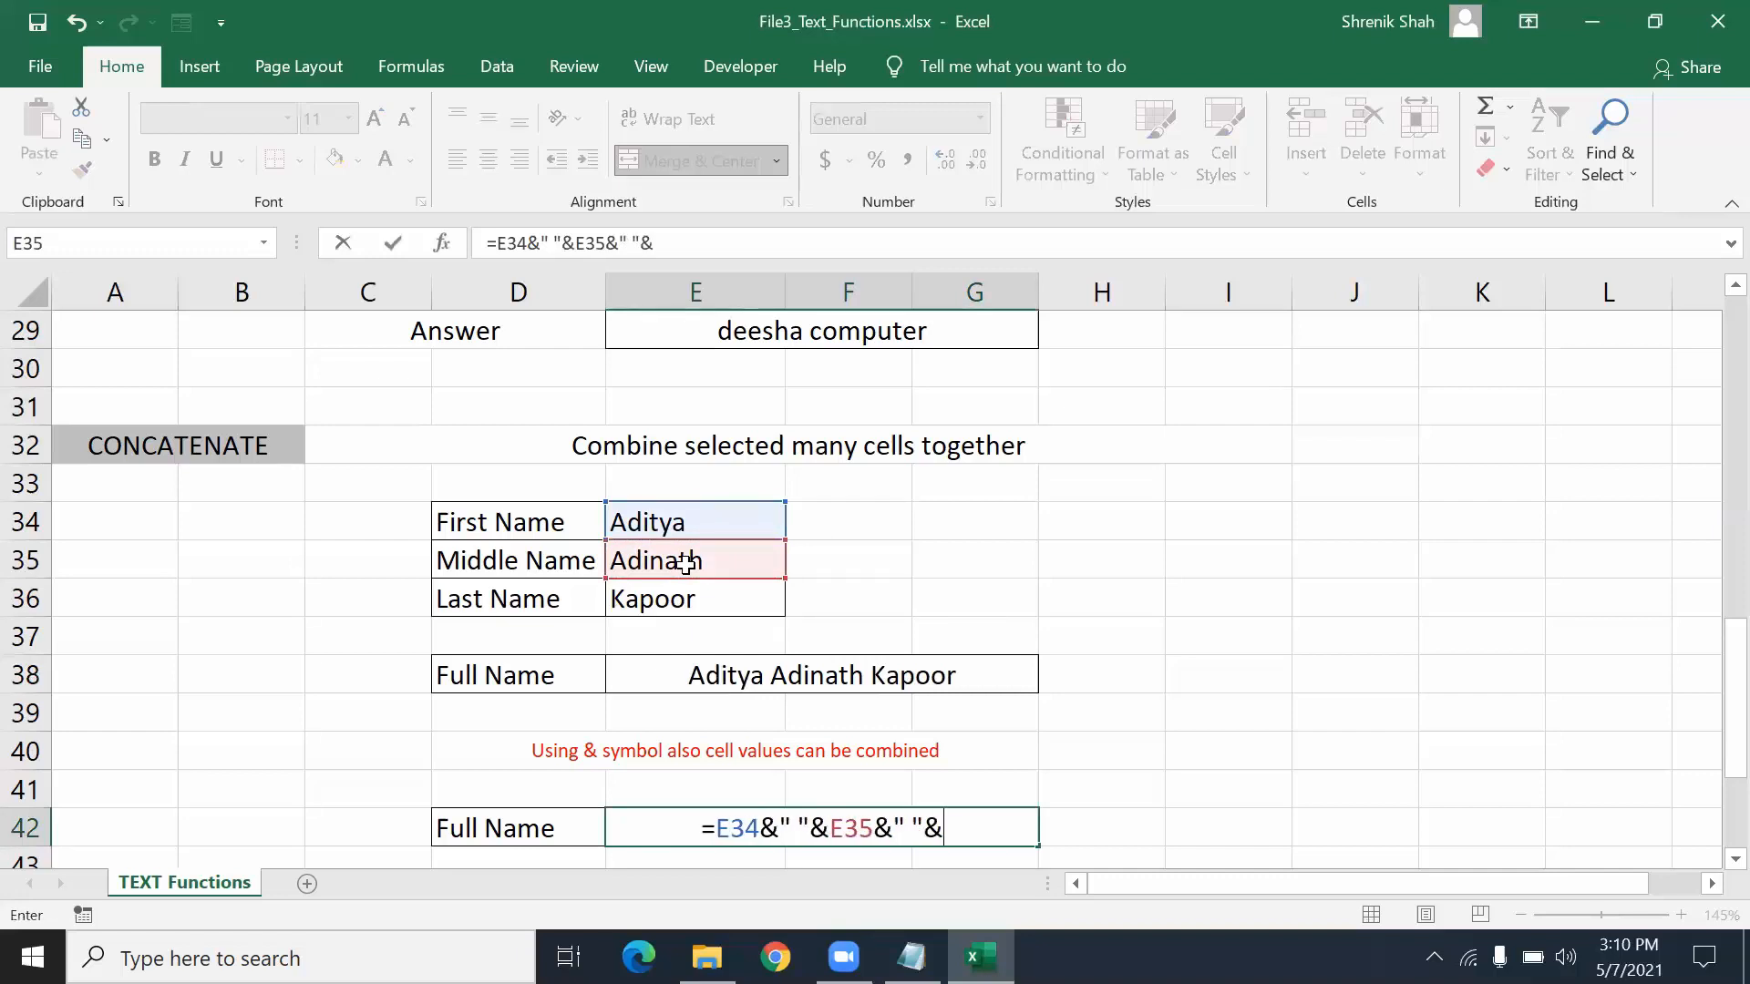
pyautogui.click(675, 599)
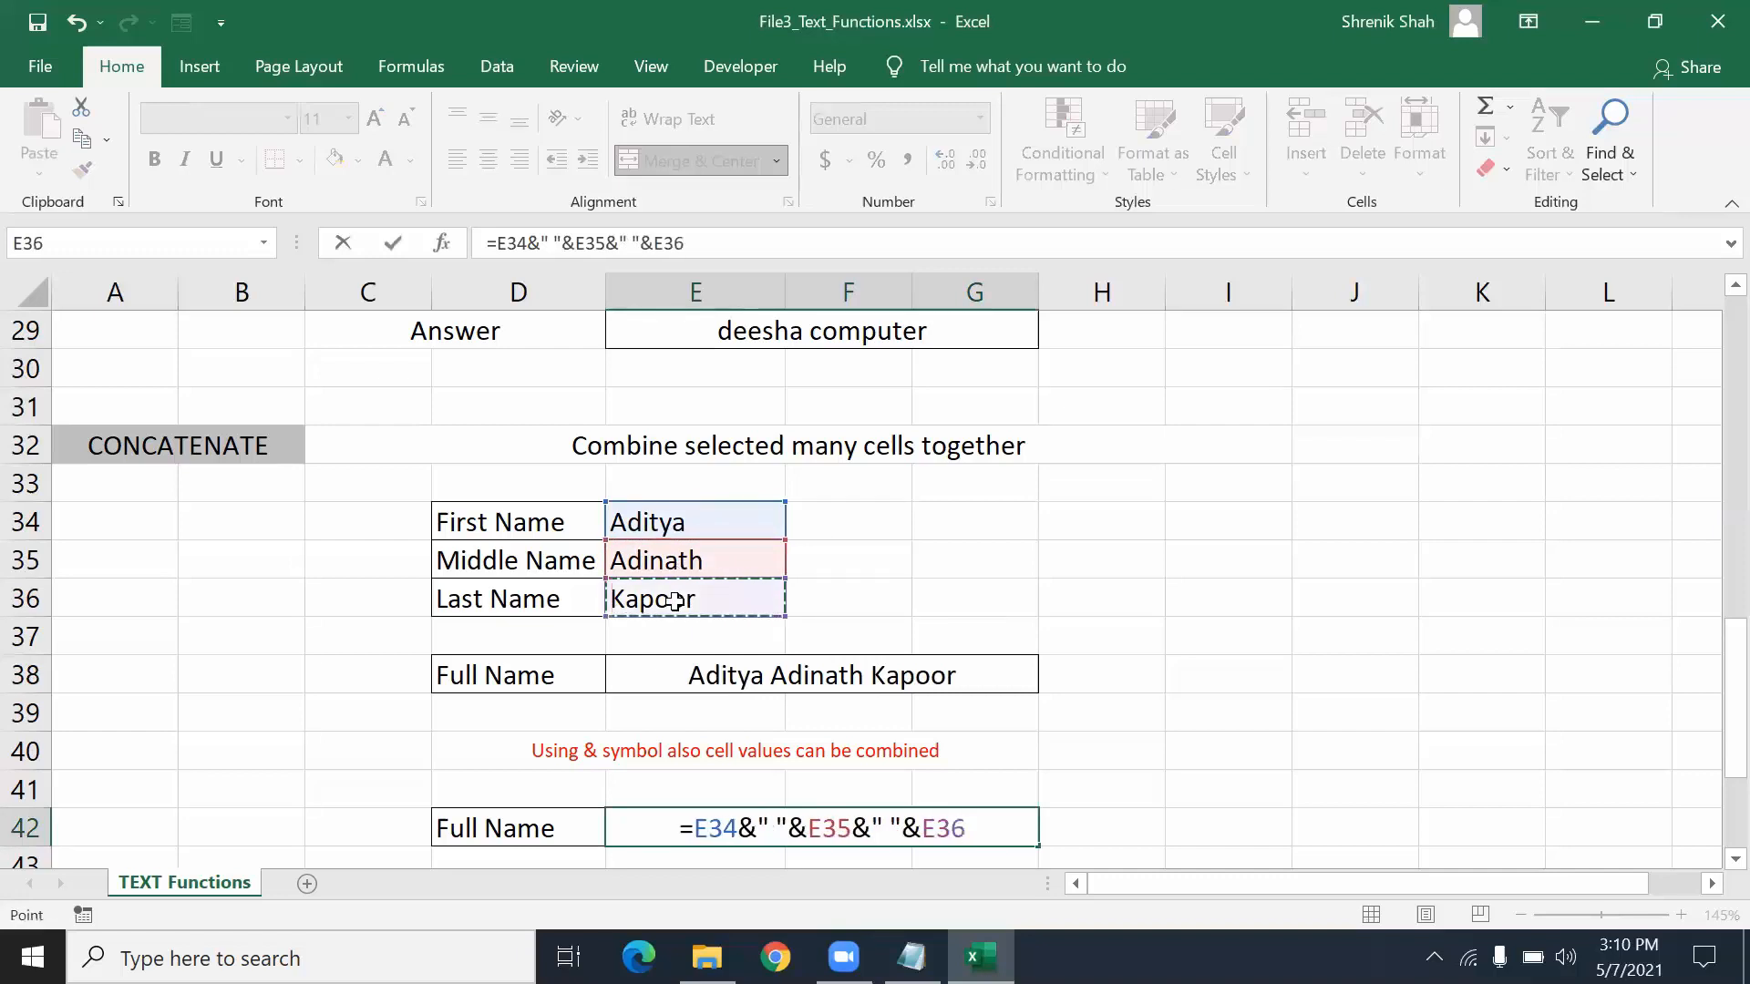
pyautogui.press('Return')
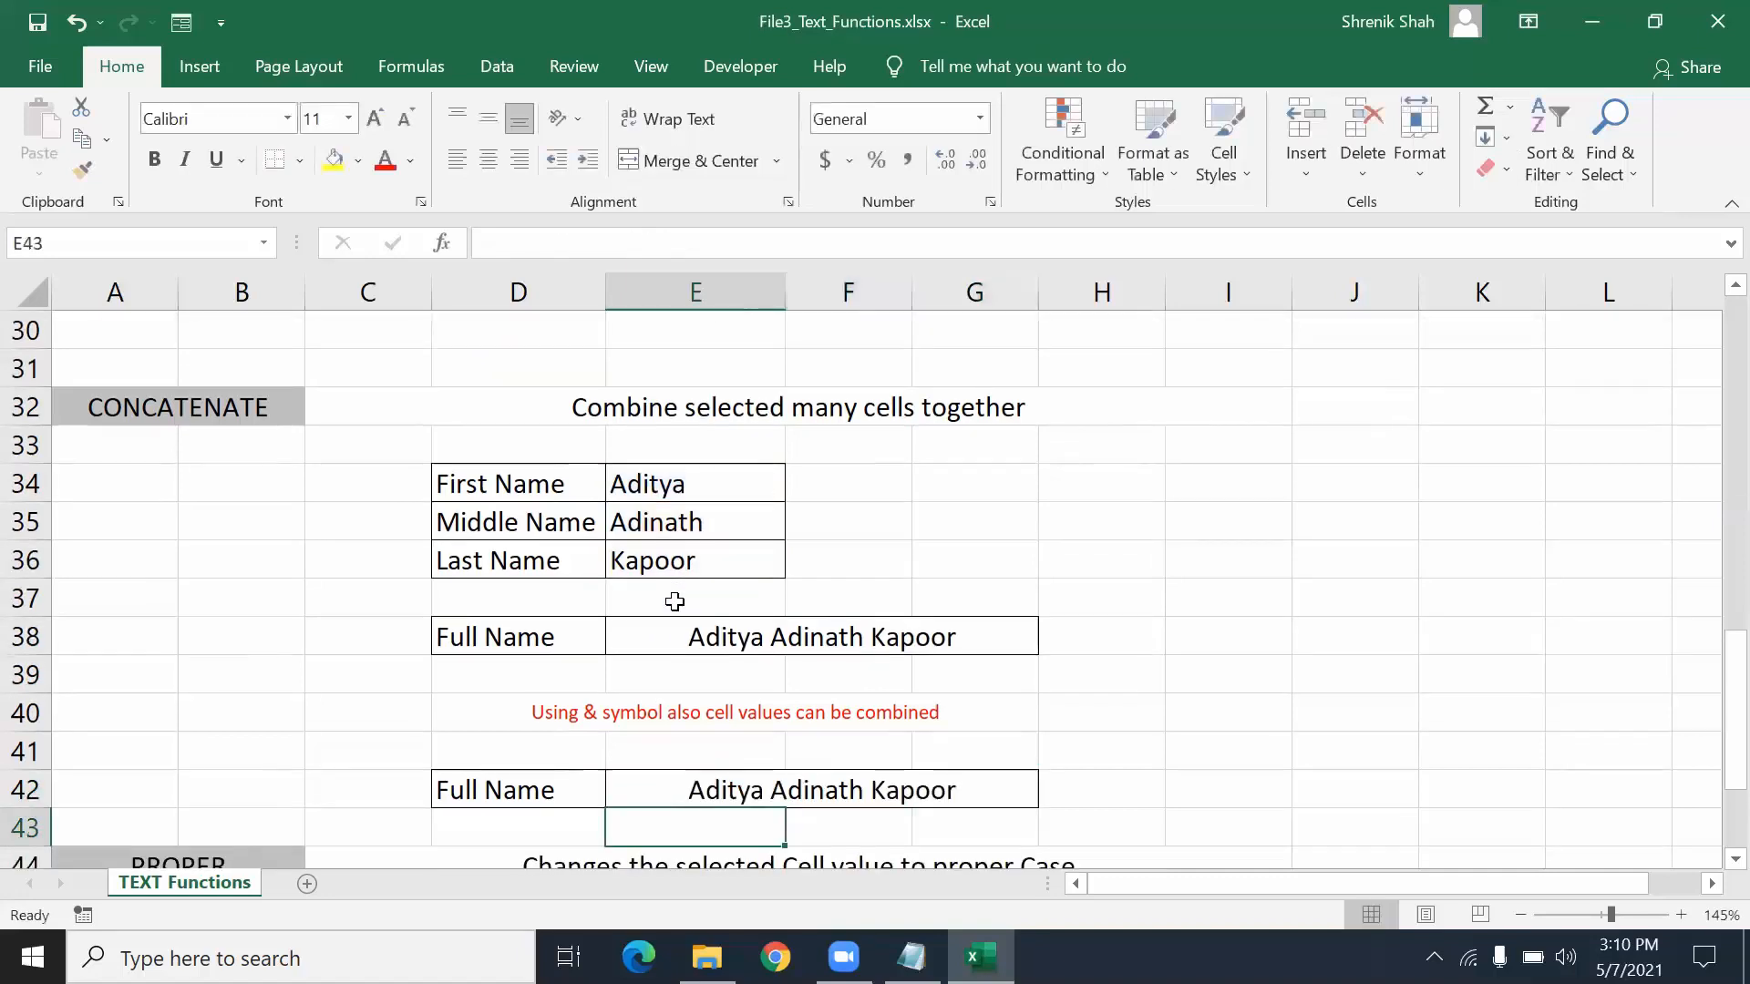
pyautogui.click(795, 776)
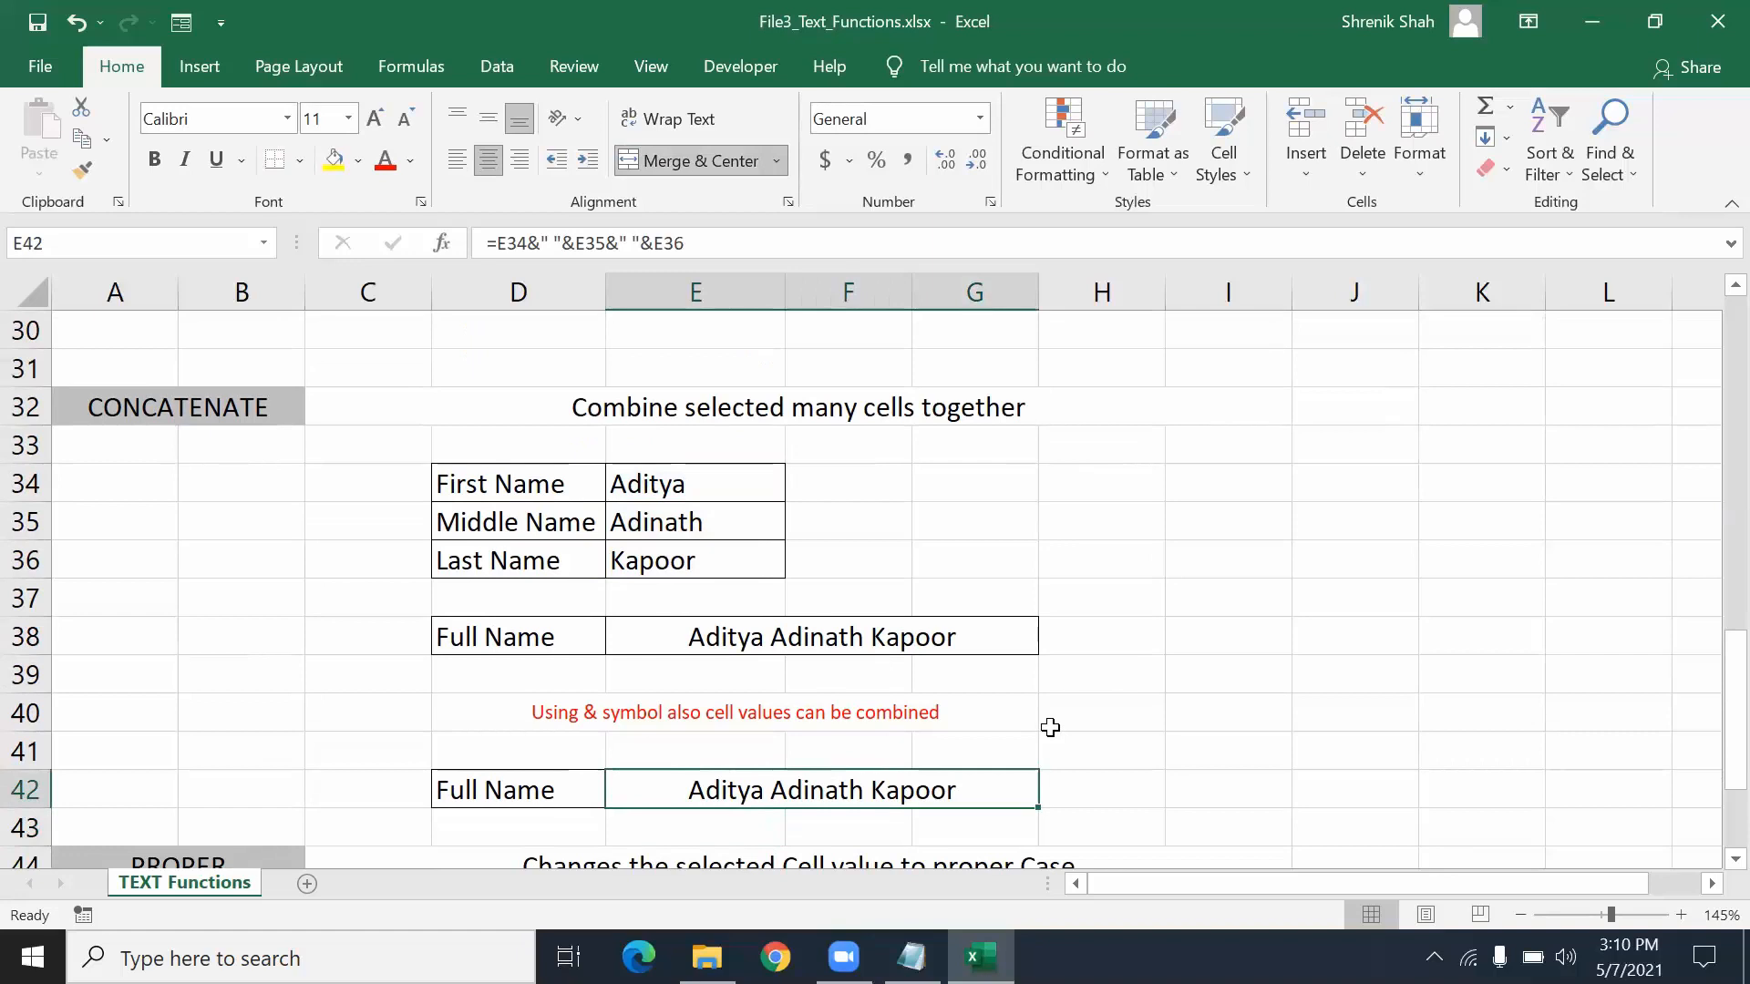
pyautogui.click(584, 648)
pyautogui.click(544, 781)
pyautogui.click(551, 638)
pyautogui.click(776, 647)
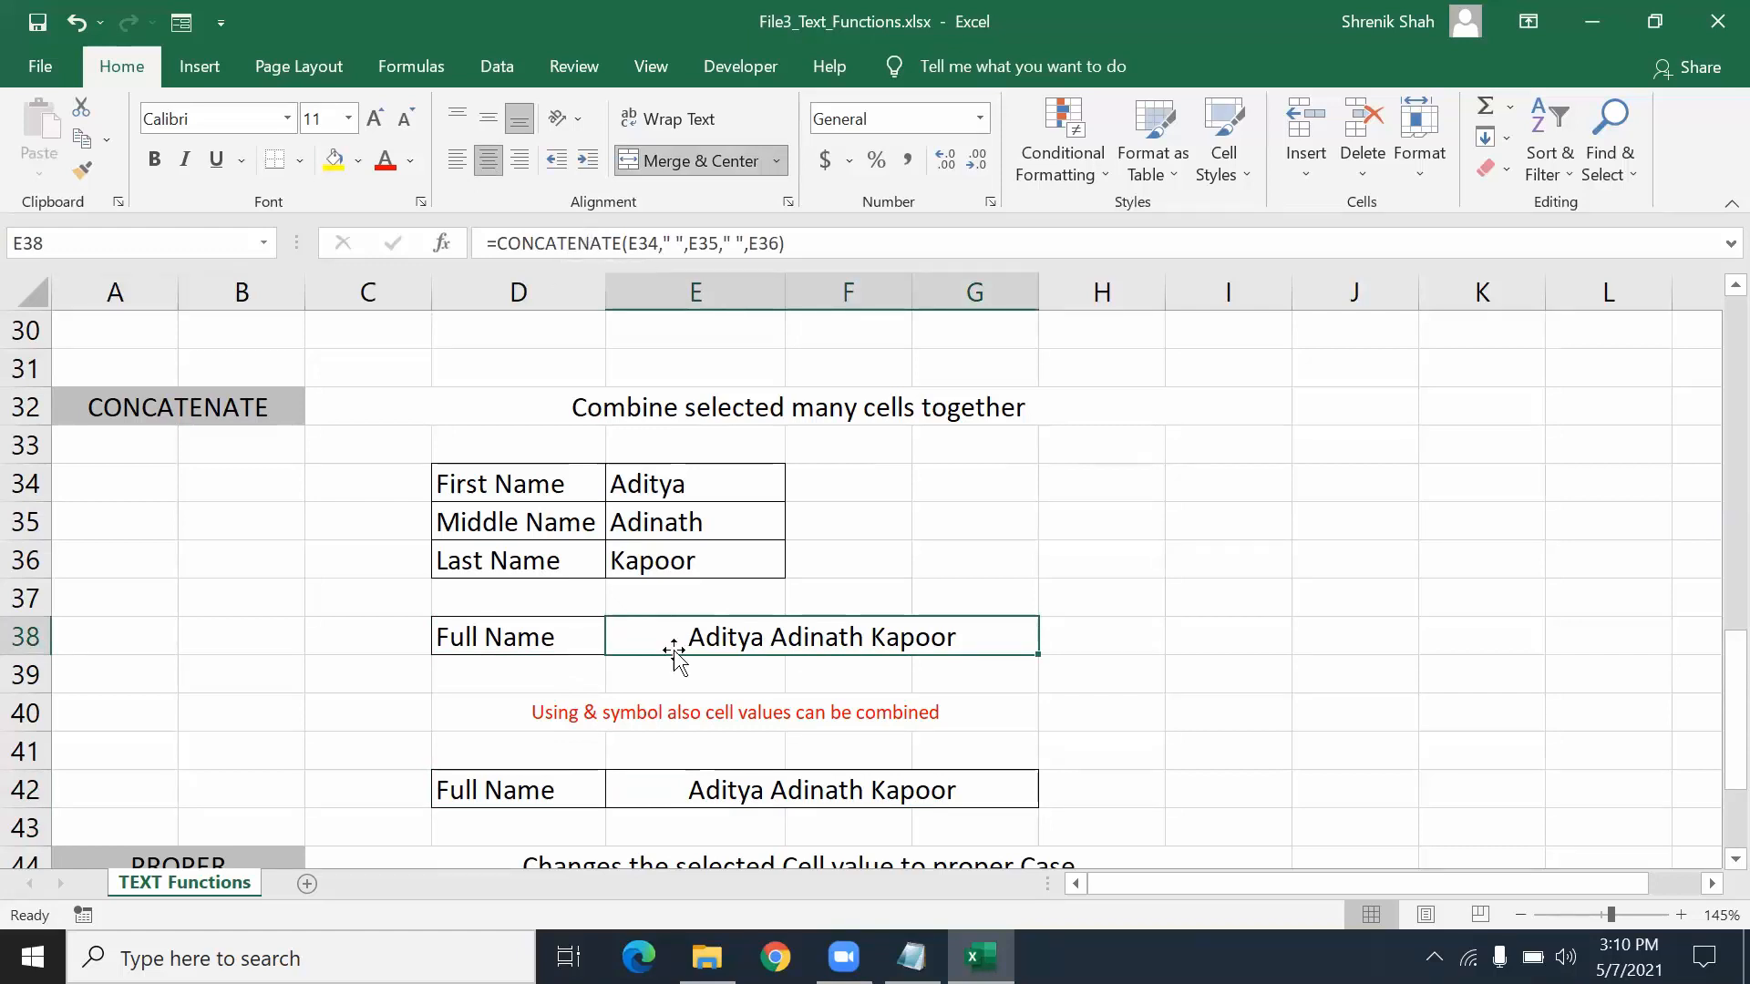
pyautogui.click(690, 791)
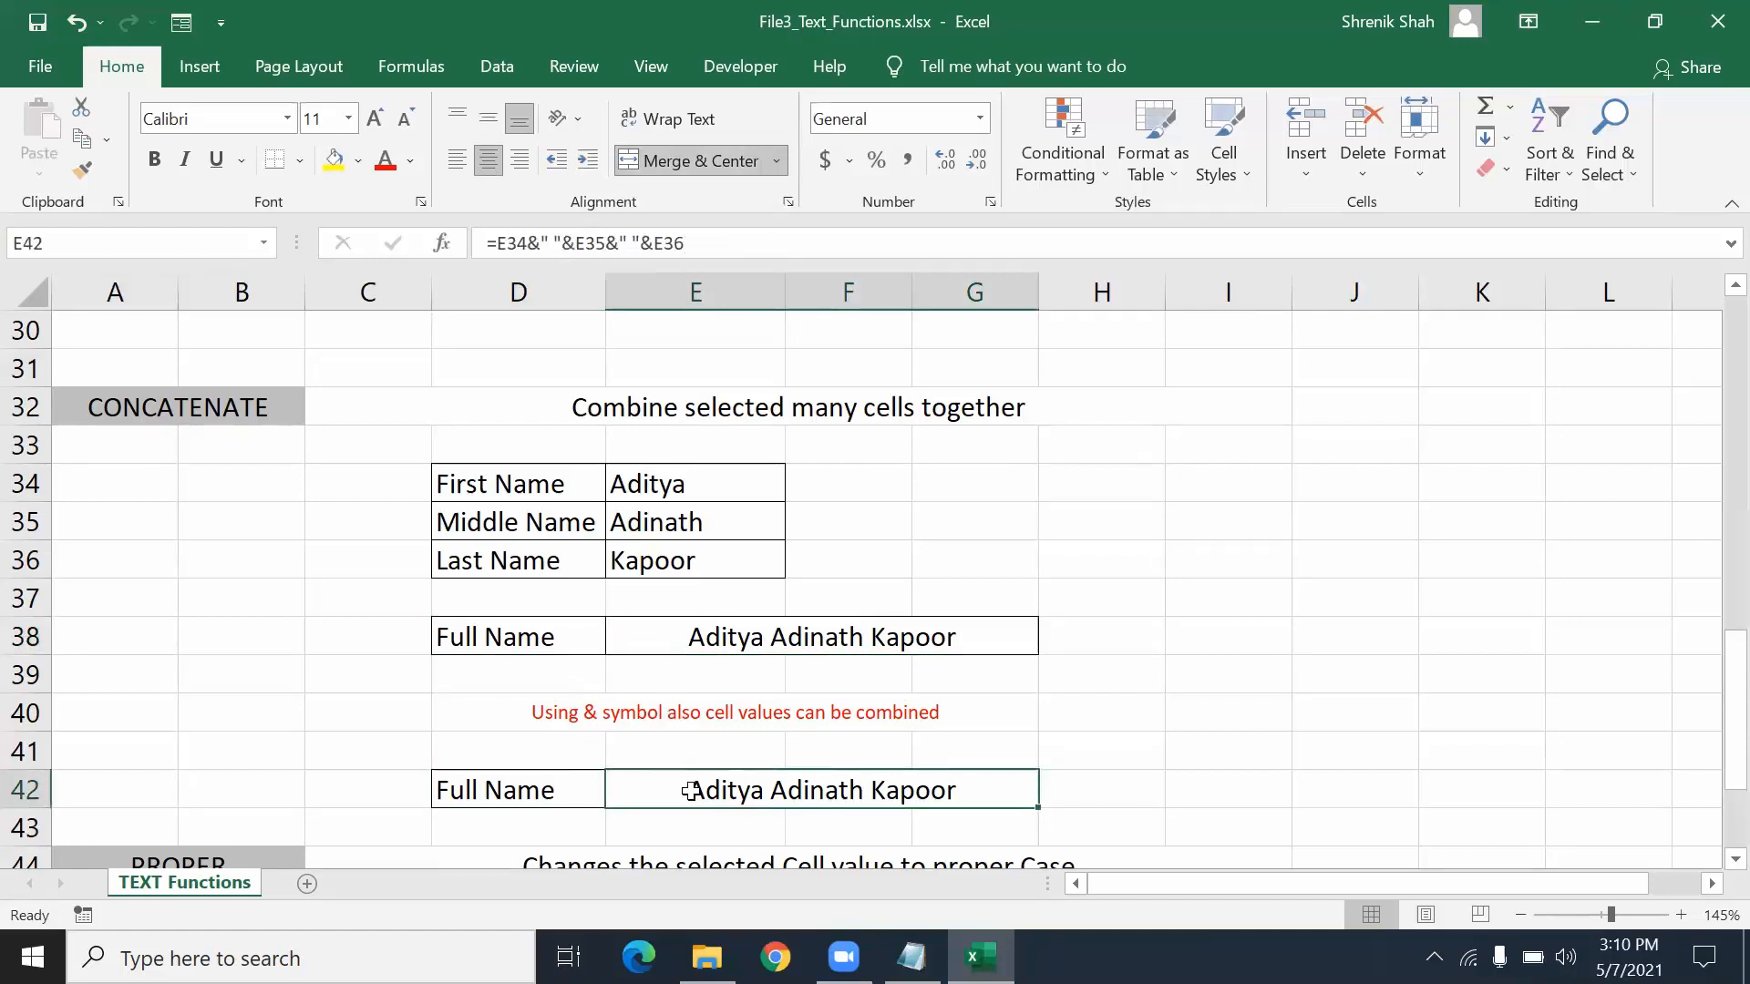
pyautogui.doubleClick(503, 245)
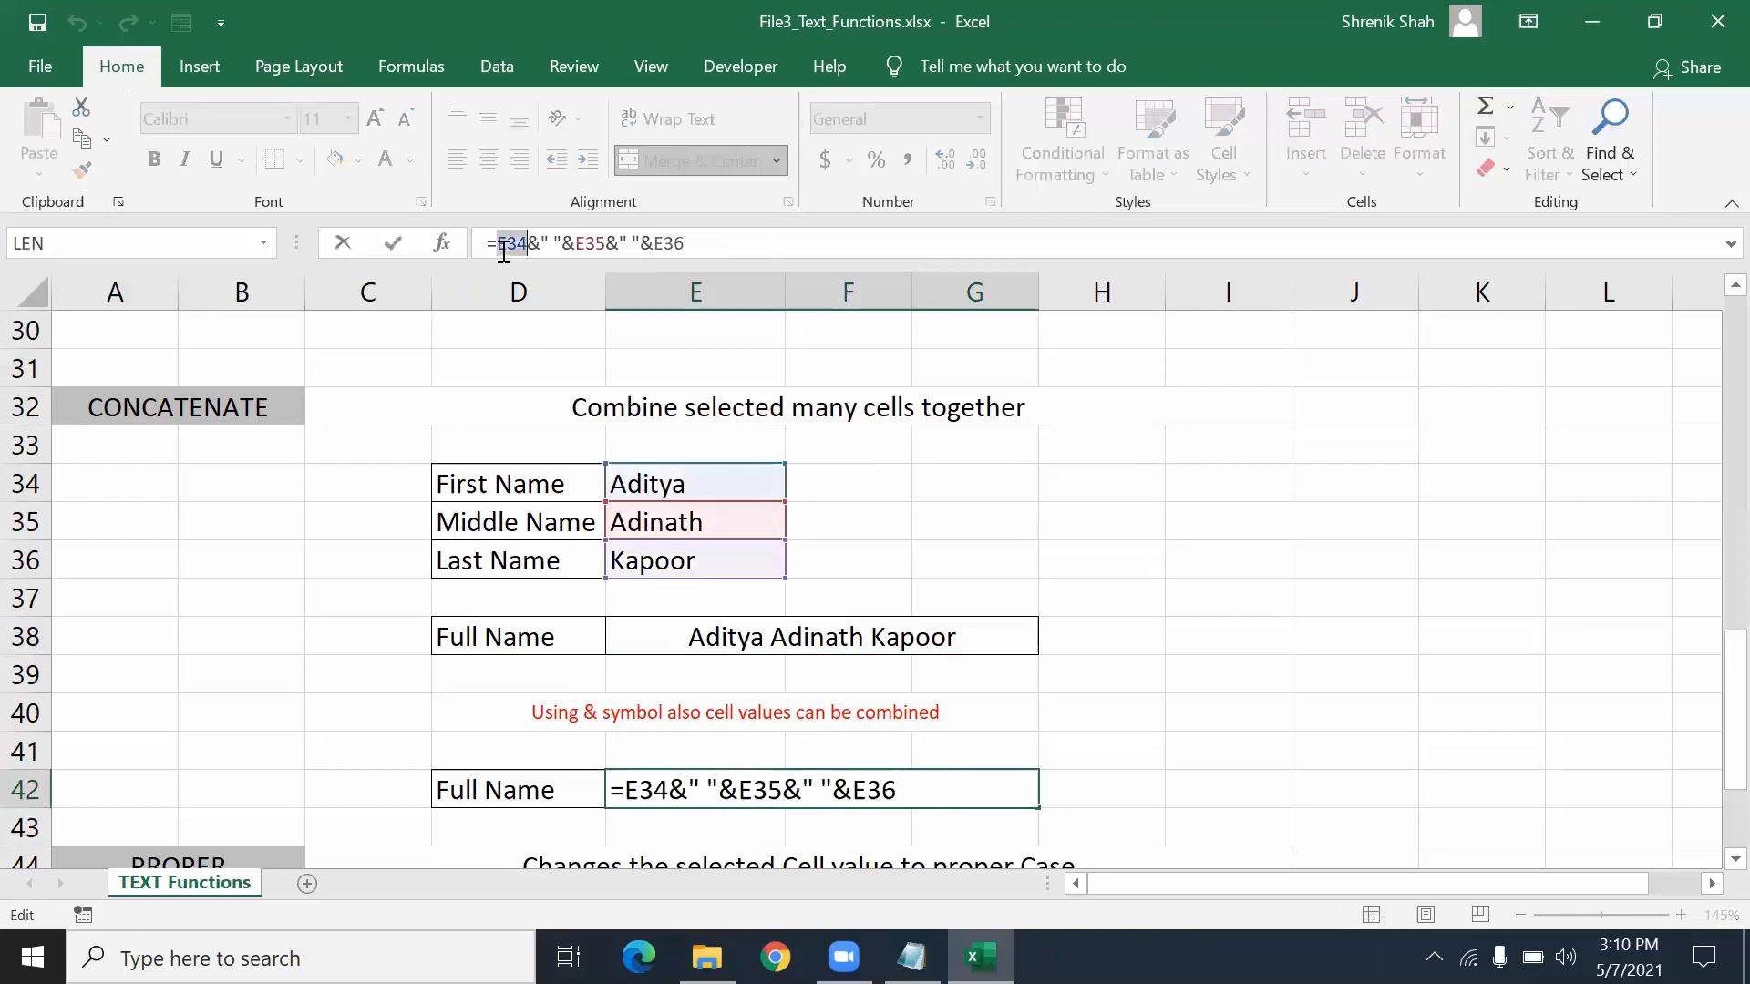
pyautogui.doubleClick(592, 243)
pyautogui.doubleClick(670, 243)
pyautogui.press('Escape')
pyautogui.scroll(4, 782, 668)
# - Scroll to the top and look over the LEN example's heading, description and Ex1 cells
pyautogui.scroll(6, 781, 668)
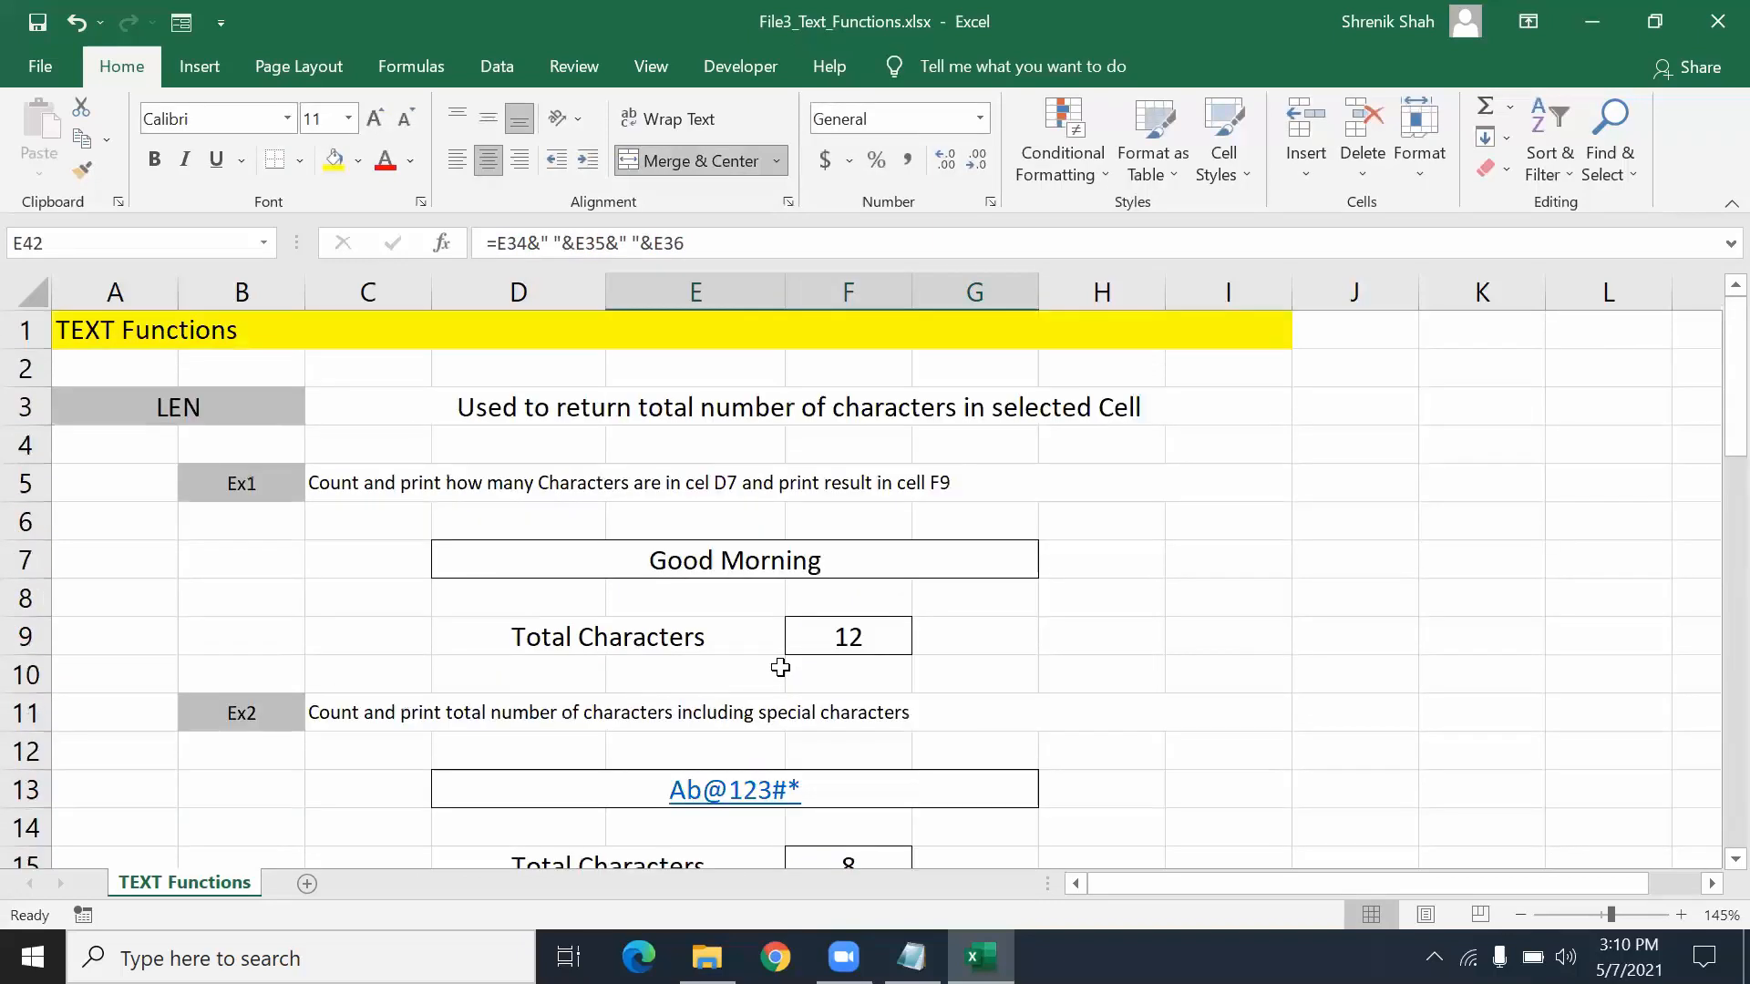
pyautogui.moveTo(222, 401); pyautogui.dragTo(365, 790)
pyautogui.click(459, 650)
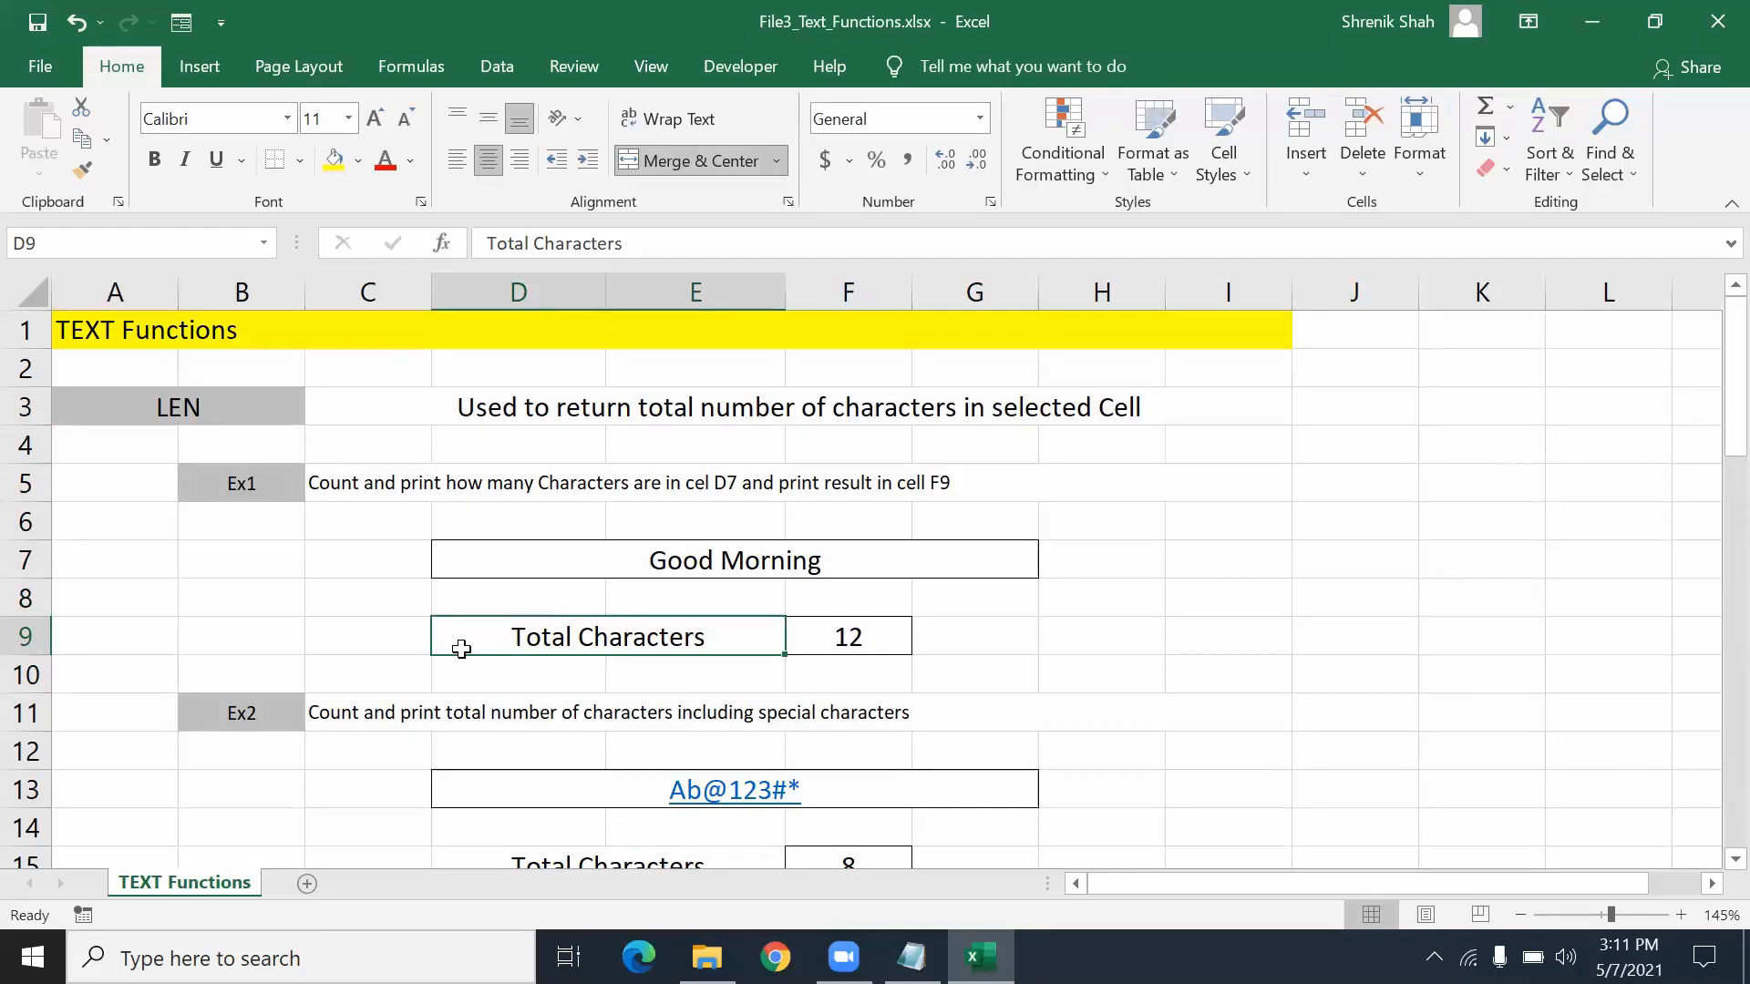
pyautogui.click(141, 410)
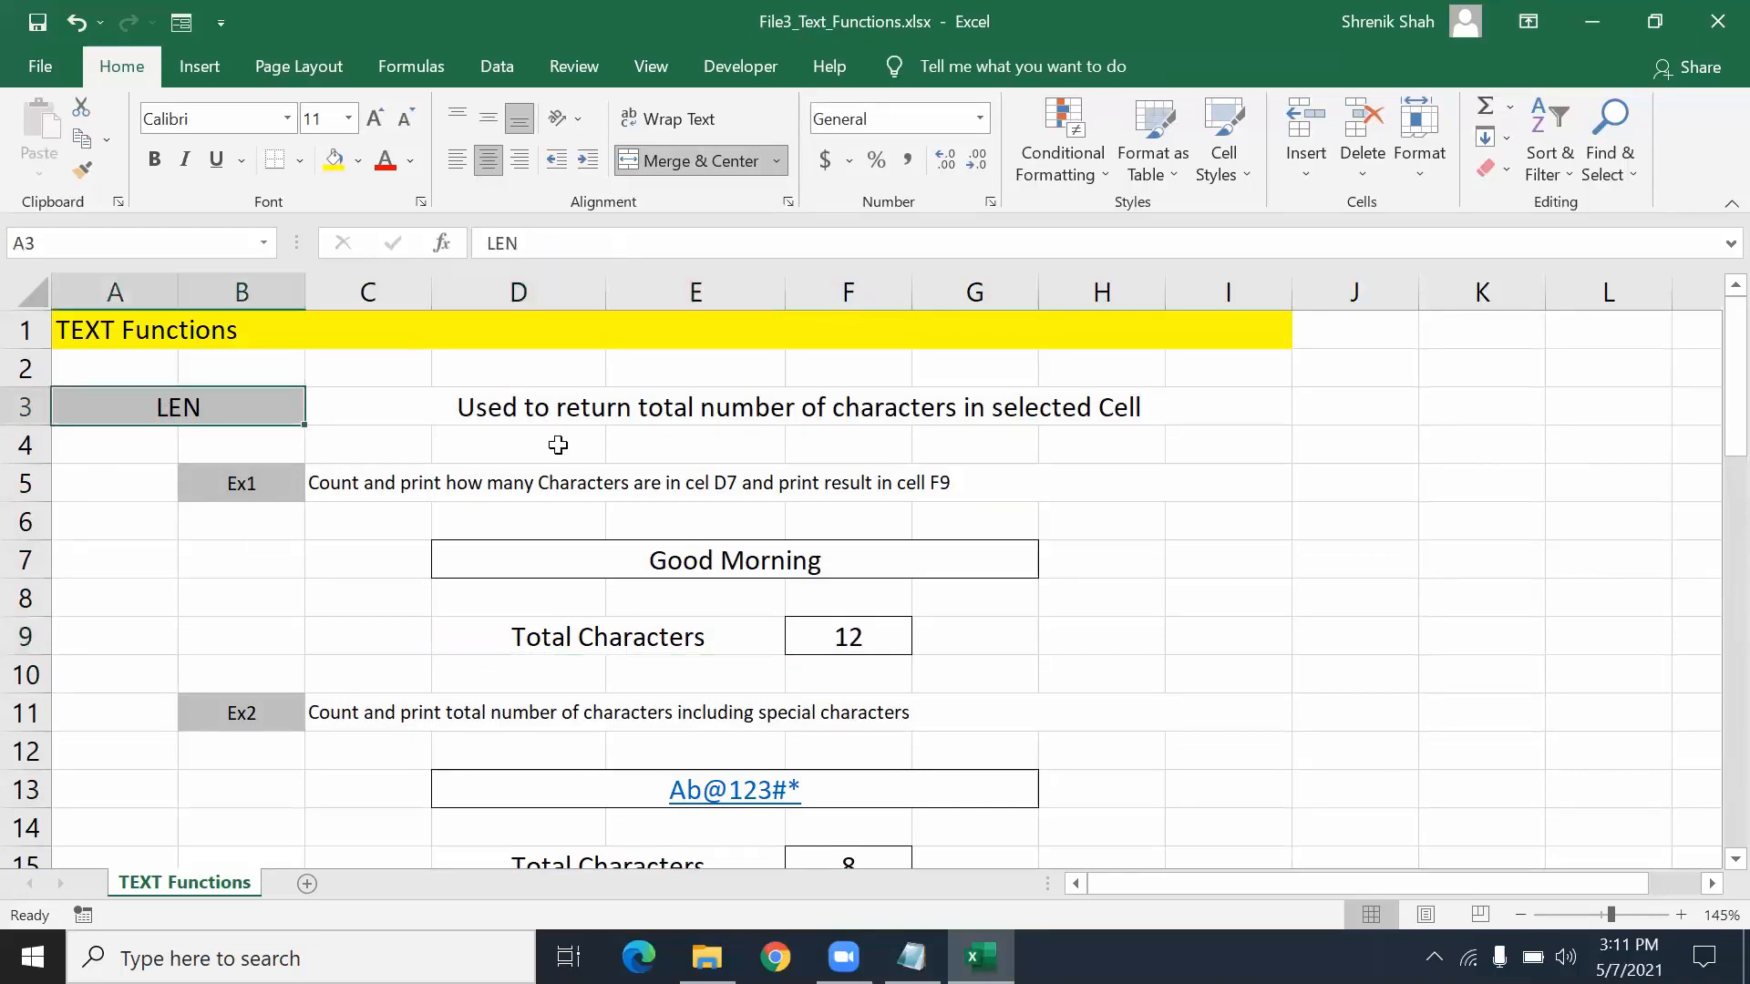
pyautogui.click(567, 420)
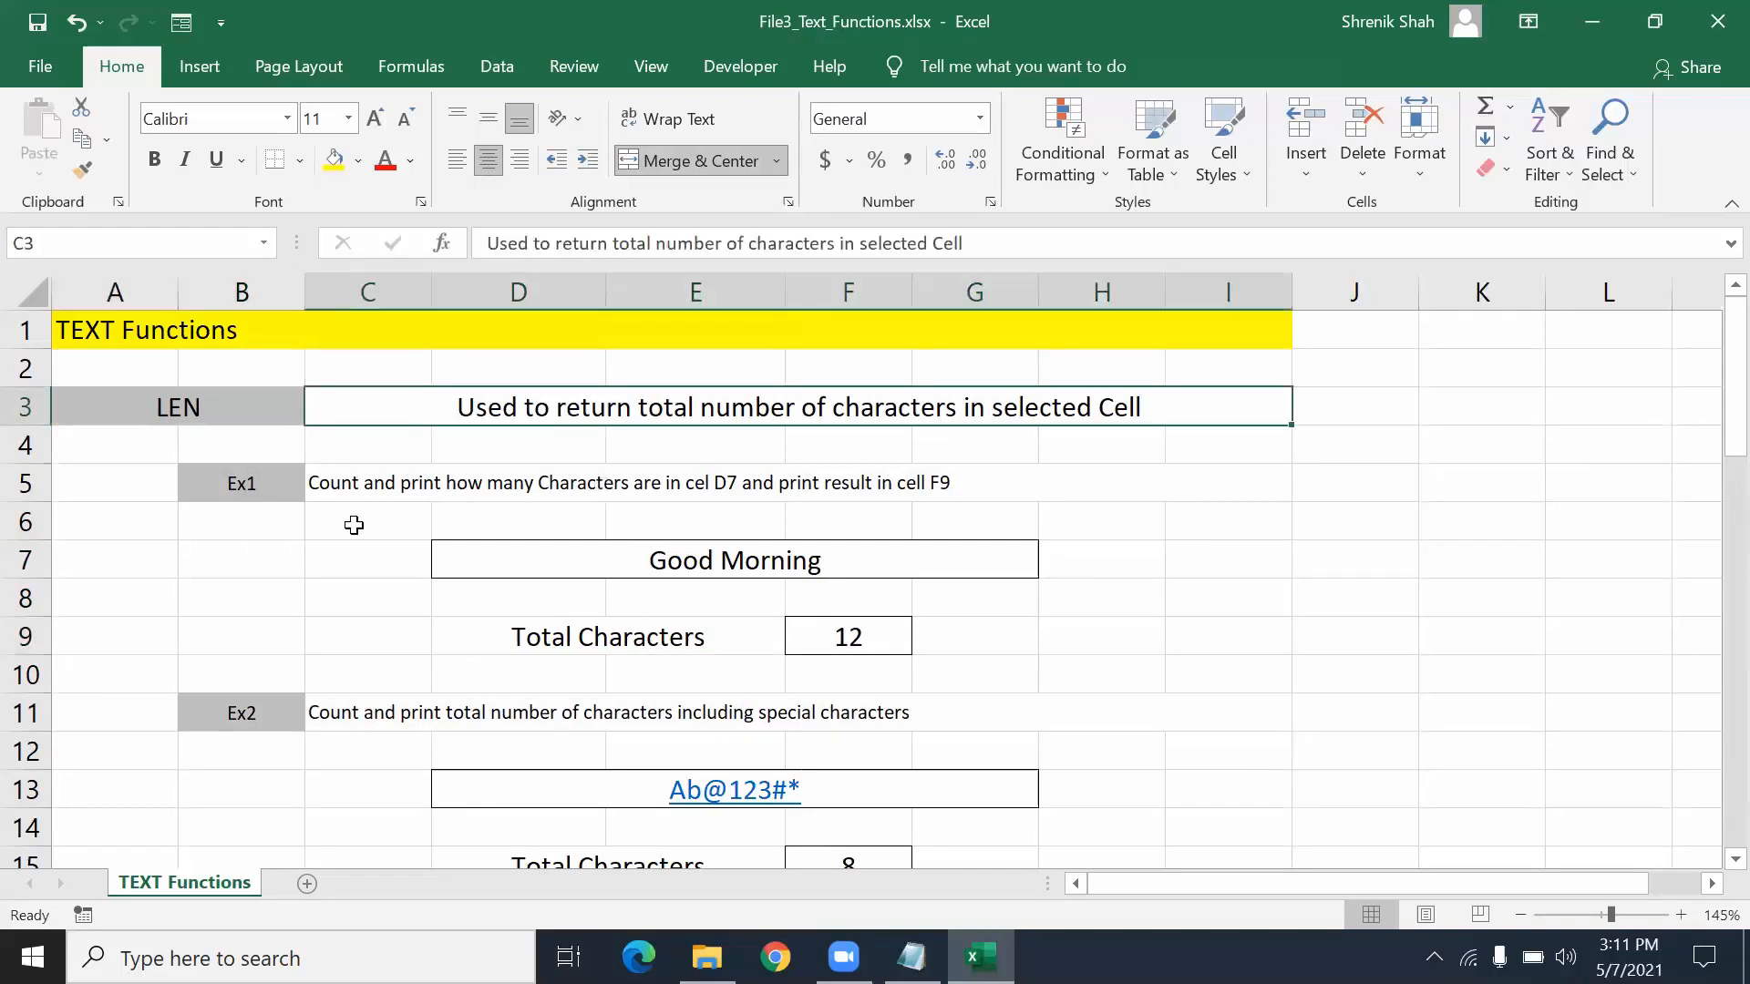
pyautogui.moveTo(250, 464); pyautogui.dragTo(288, 588)
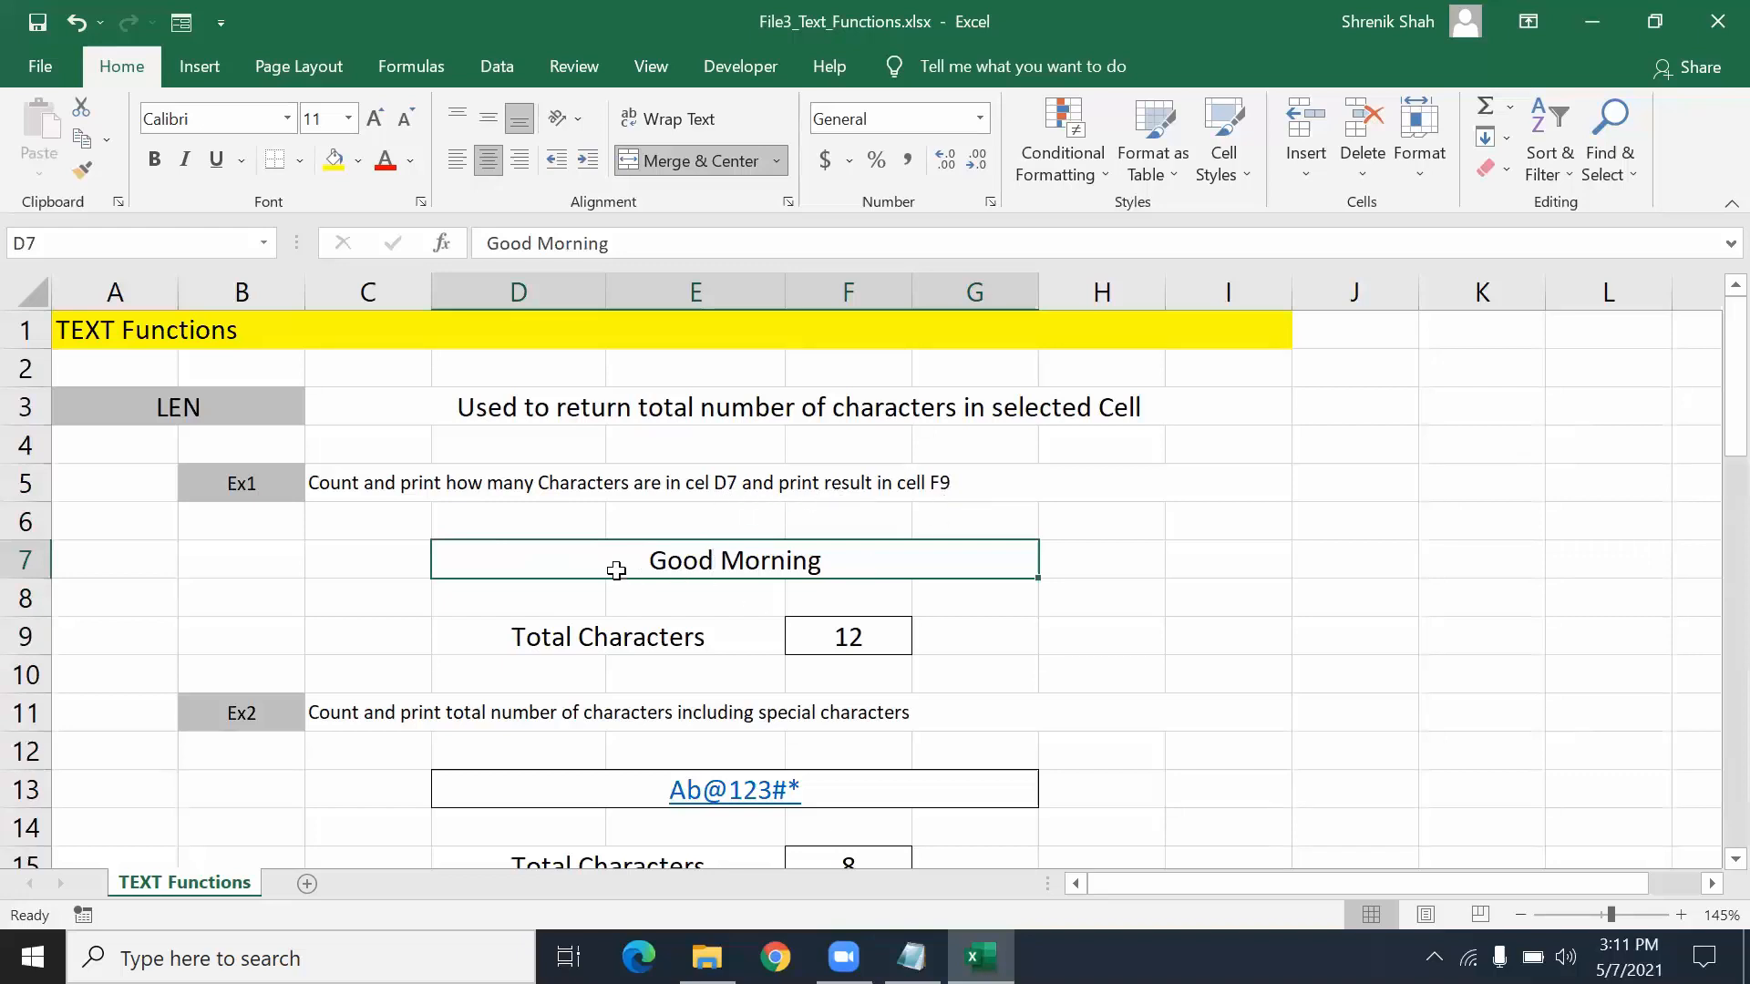
pyautogui.click(844, 640)
pyautogui.click(802, 566)
pyautogui.write('ABC')
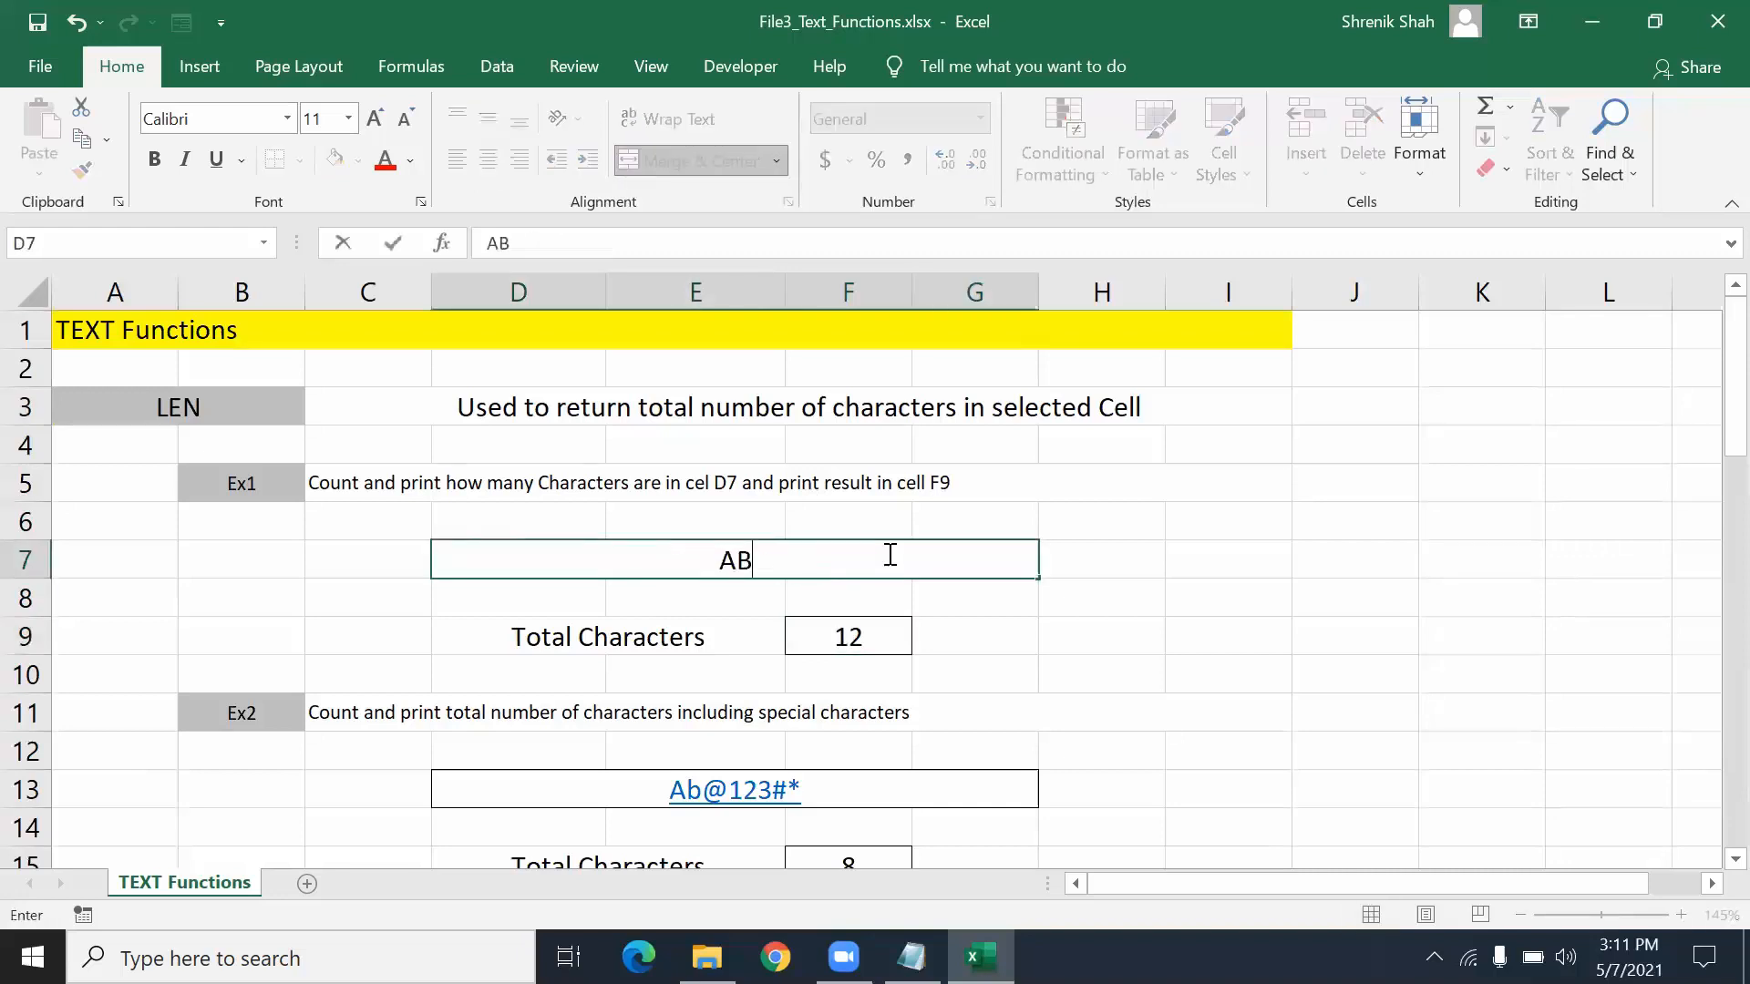
pyautogui.press('Return')
pyautogui.click(888, 553)
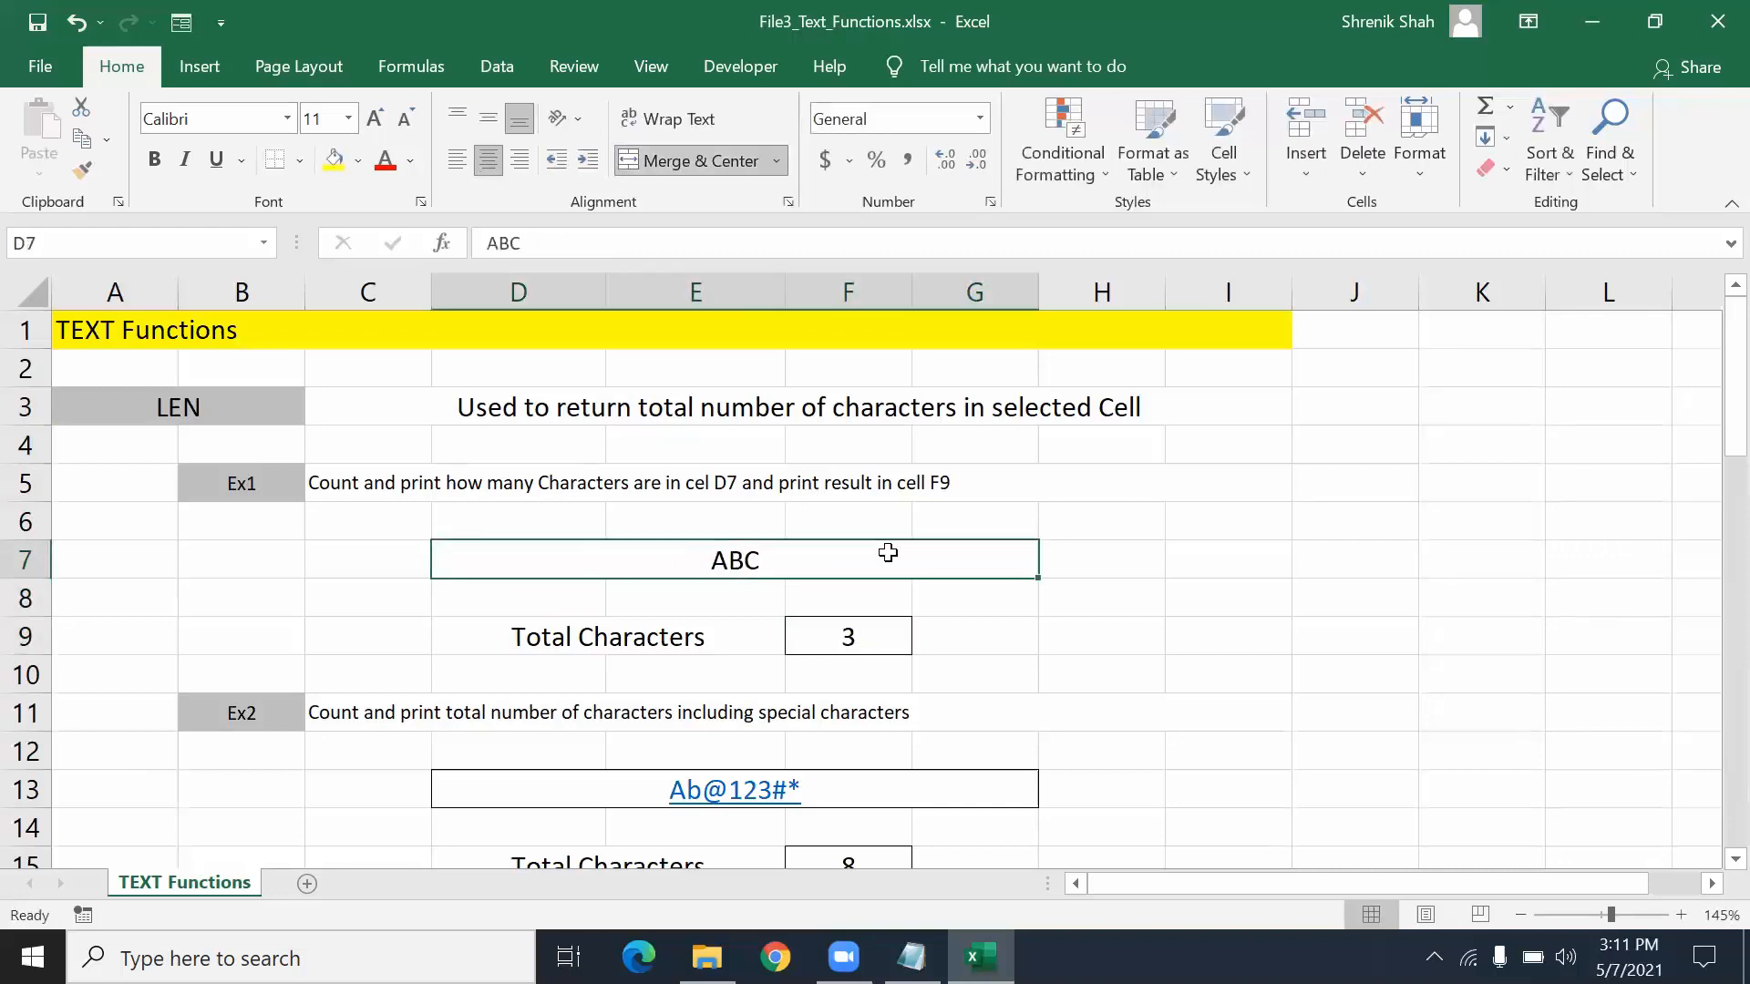
pyautogui.write('Good')
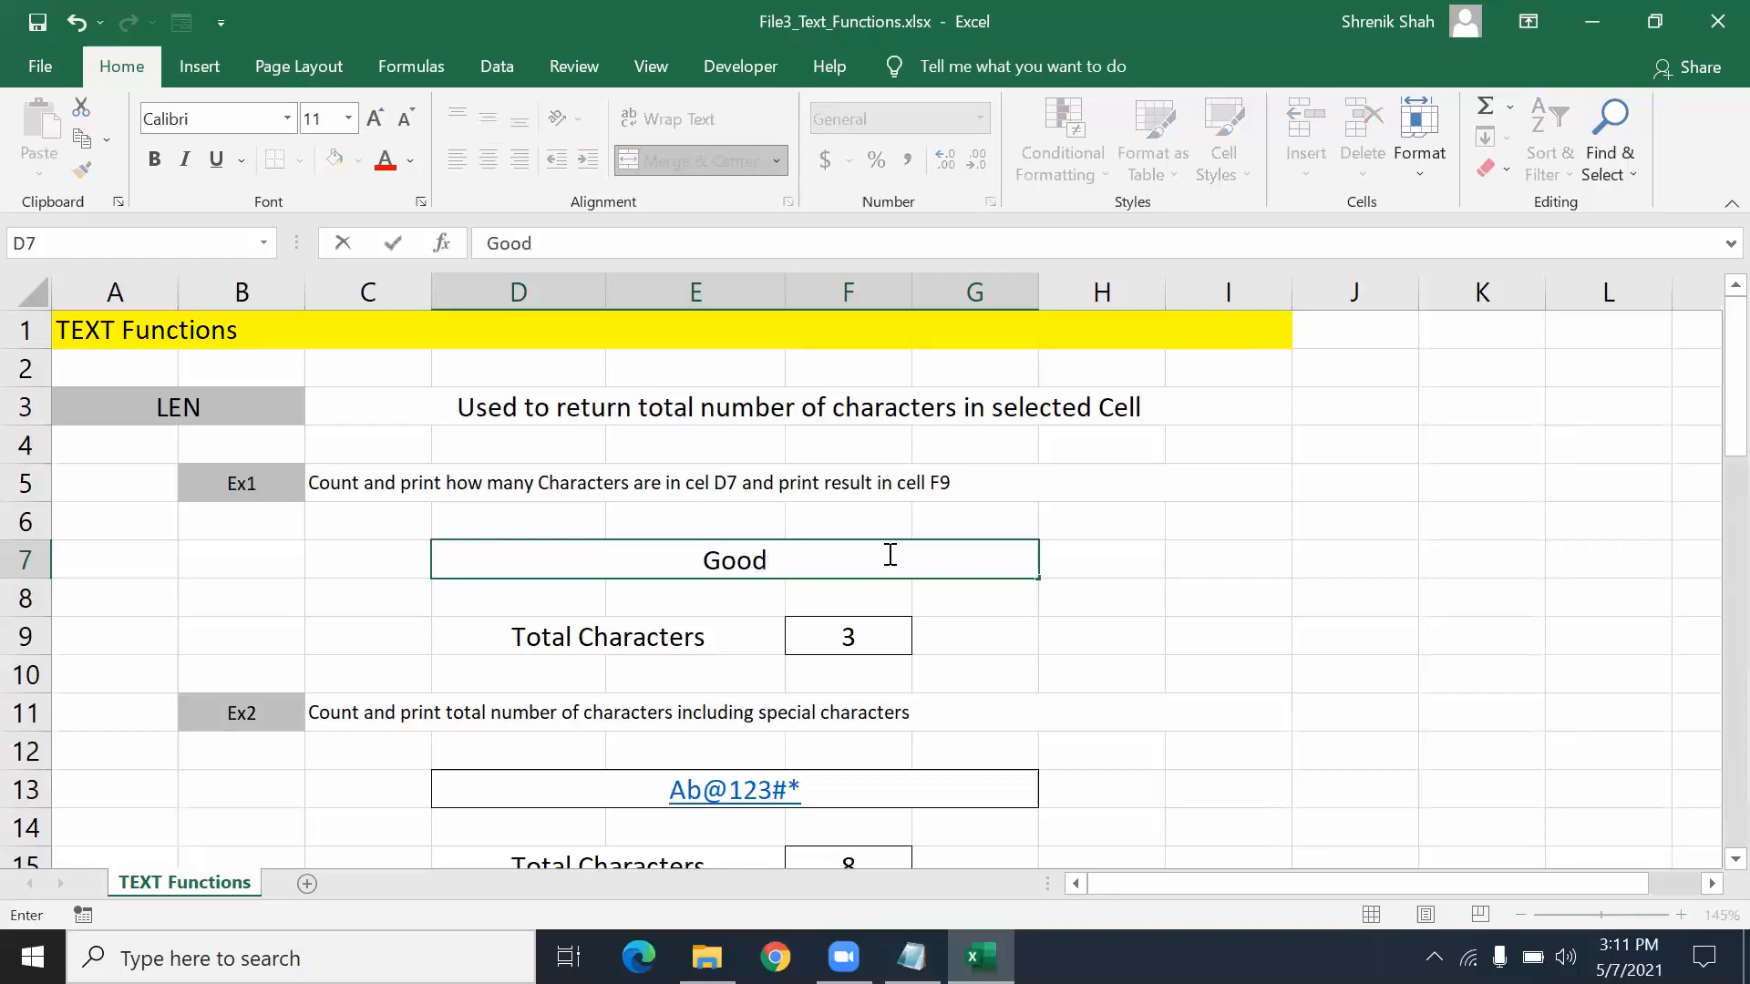
pyautogui.write(' Morning')
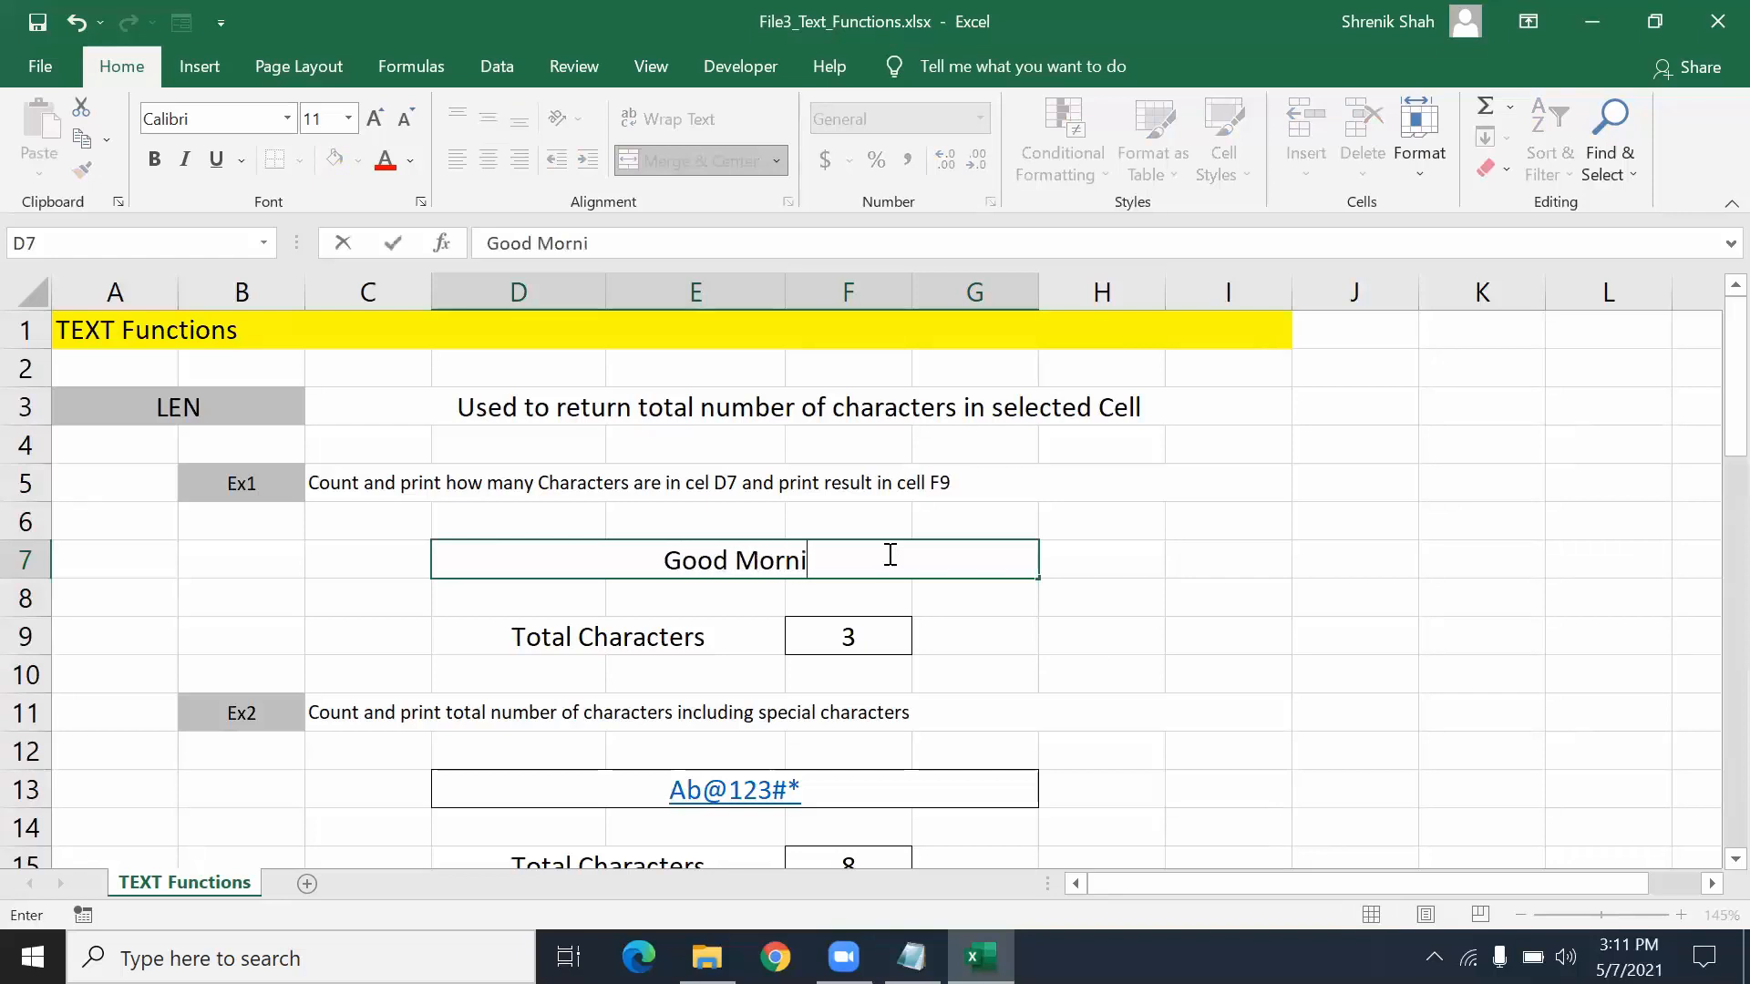
pyautogui.press('Return')
pyautogui.press('Right')
pyautogui.press('Right')
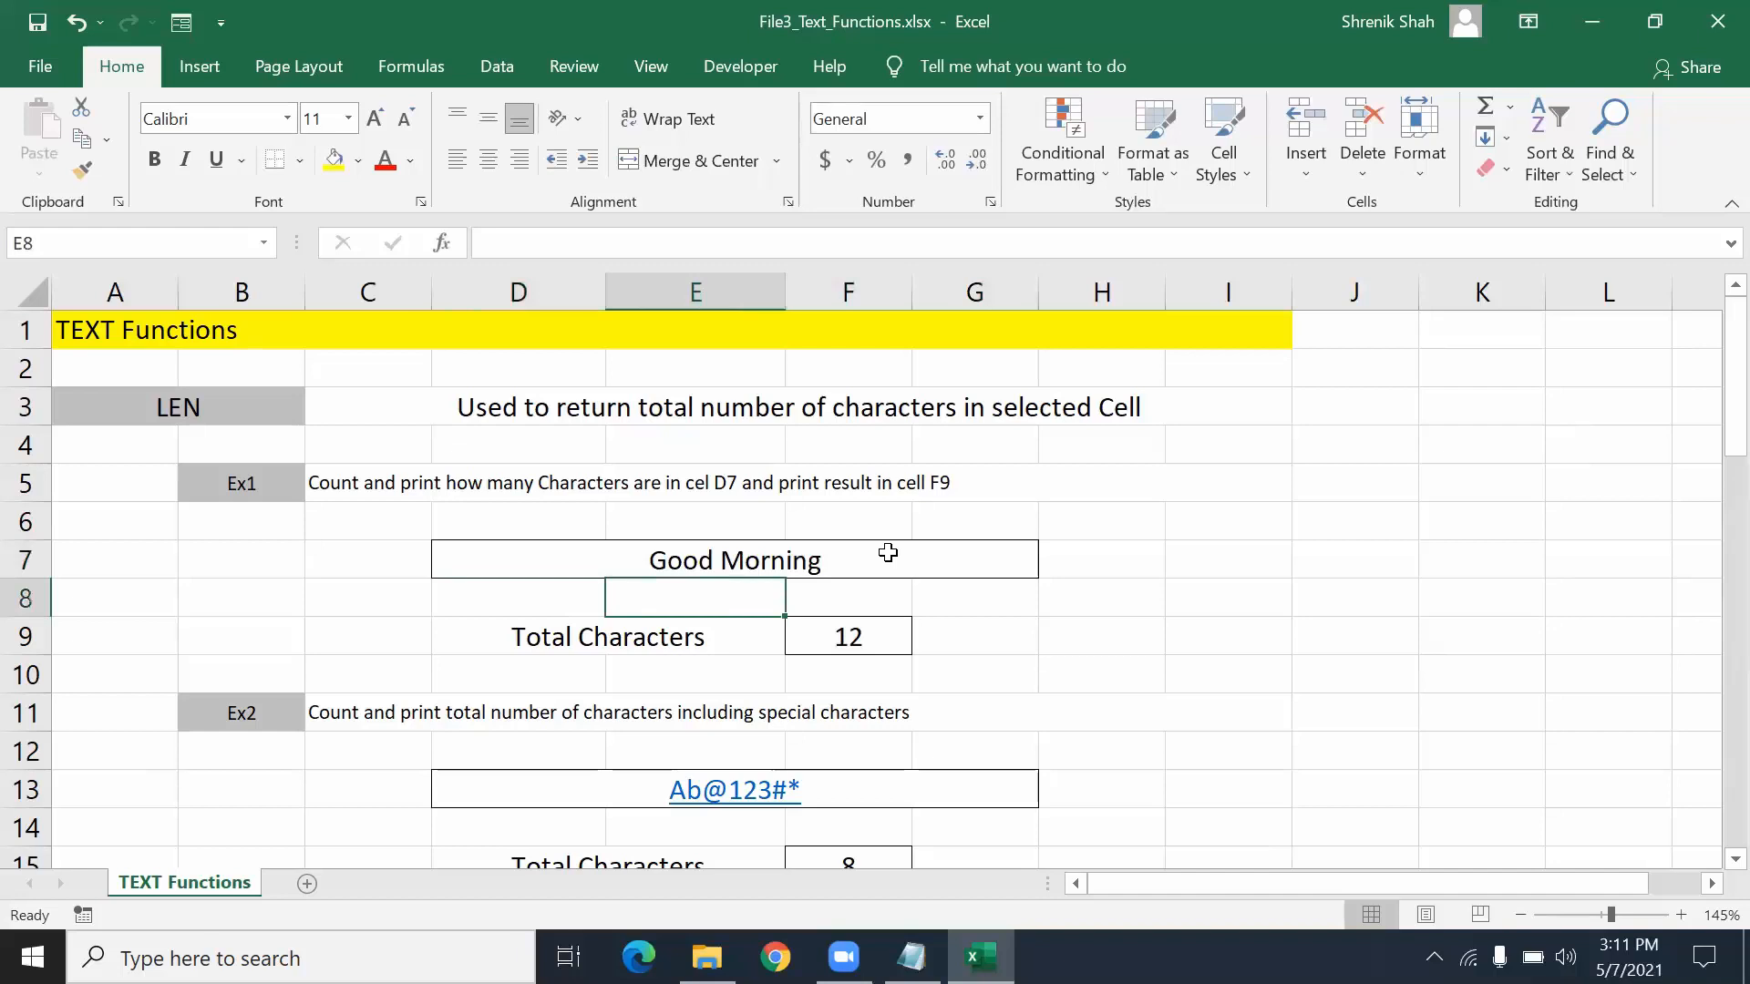
# - Clear F9 and re-enter =LEN(D7), returning 12 for Good Morning
pyautogui.click(880, 633)
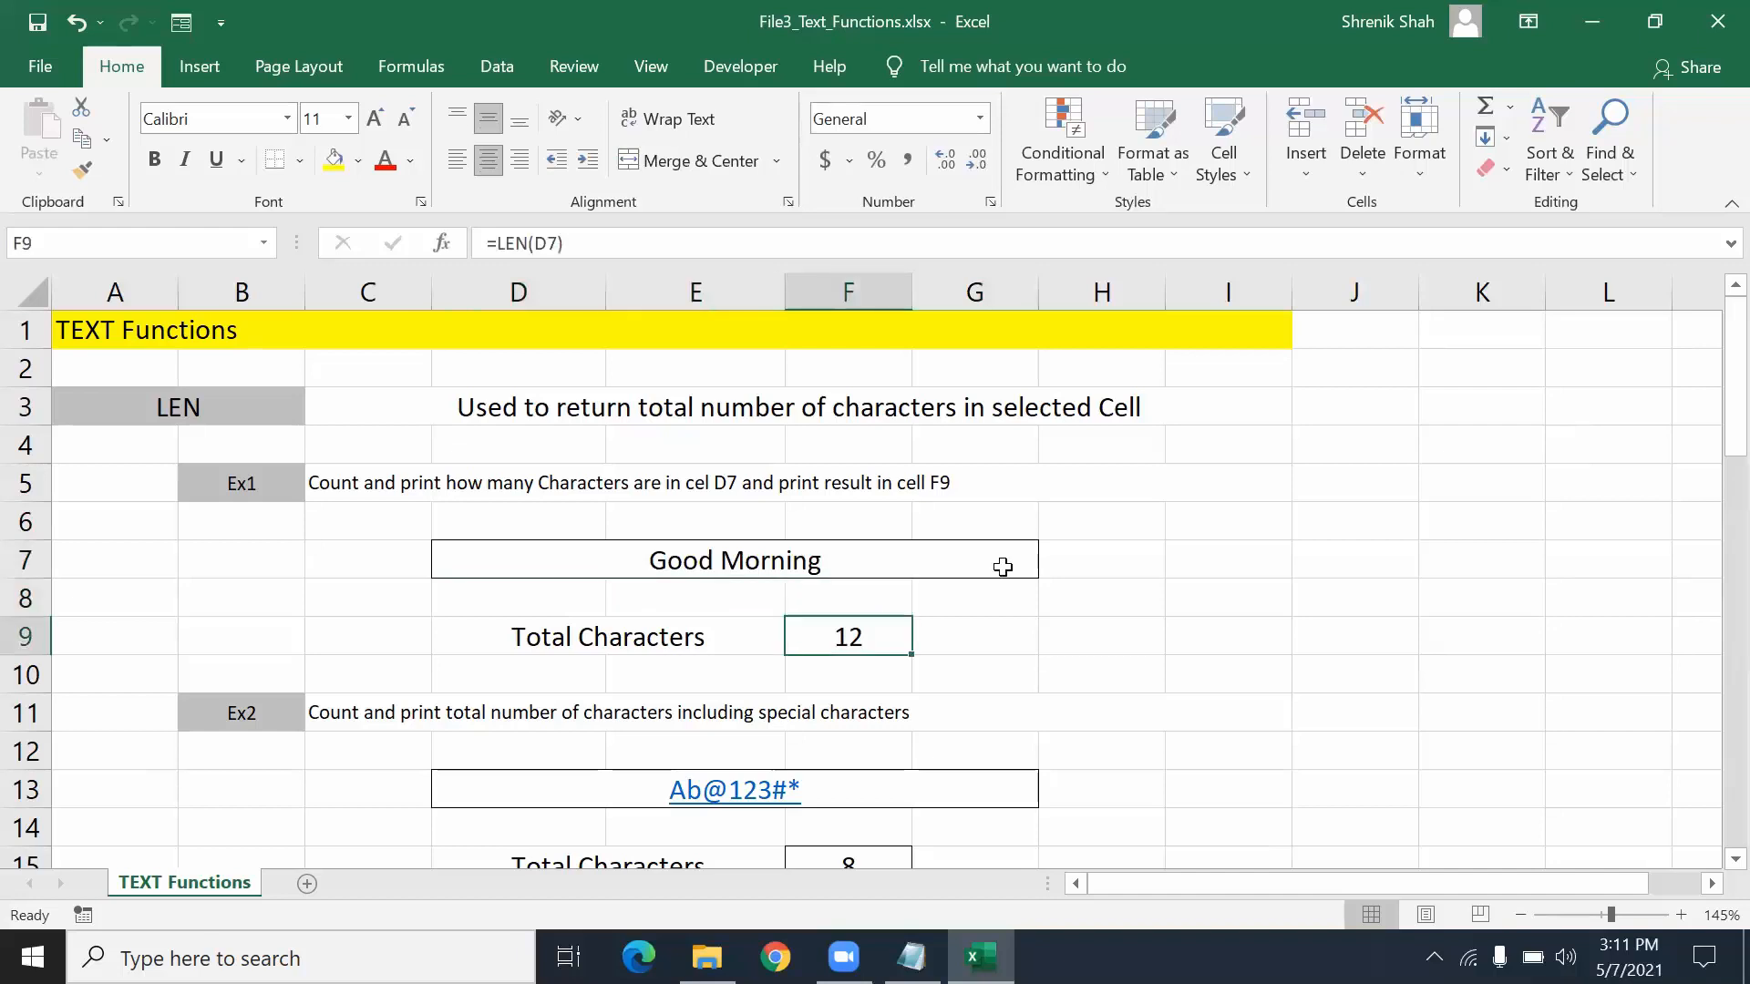
pyautogui.press('Delete')
pyautogui.write('=LE')
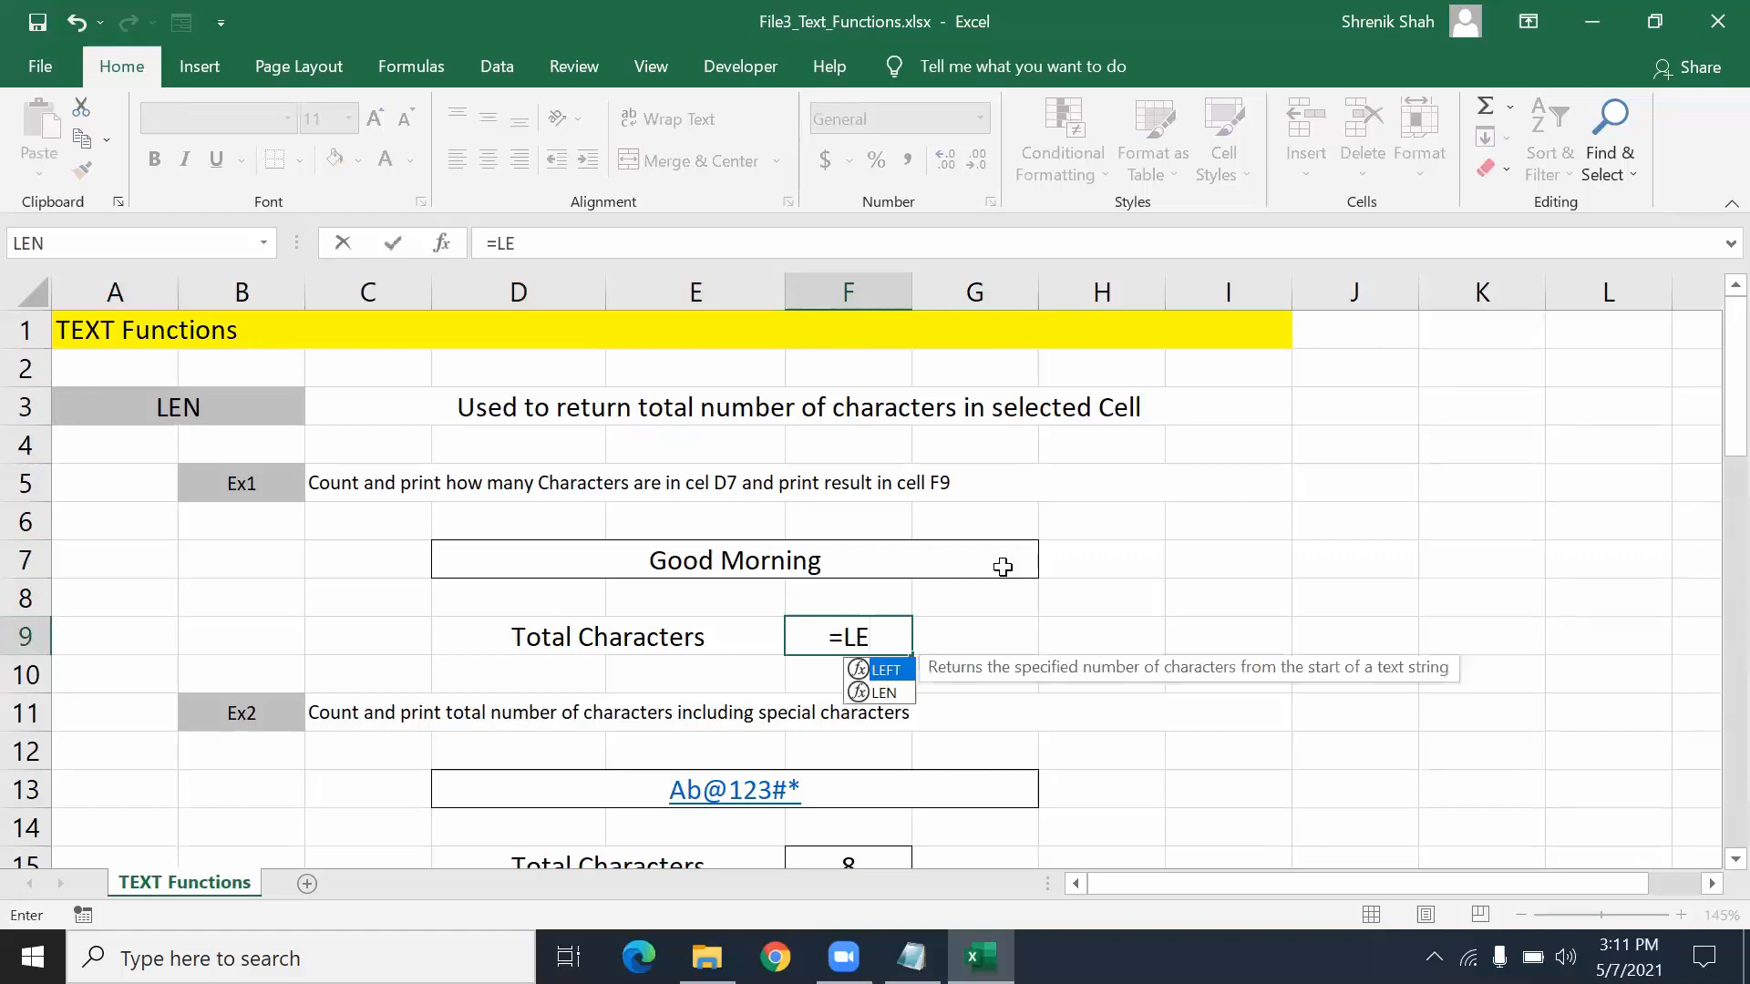
pyautogui.write('N(')
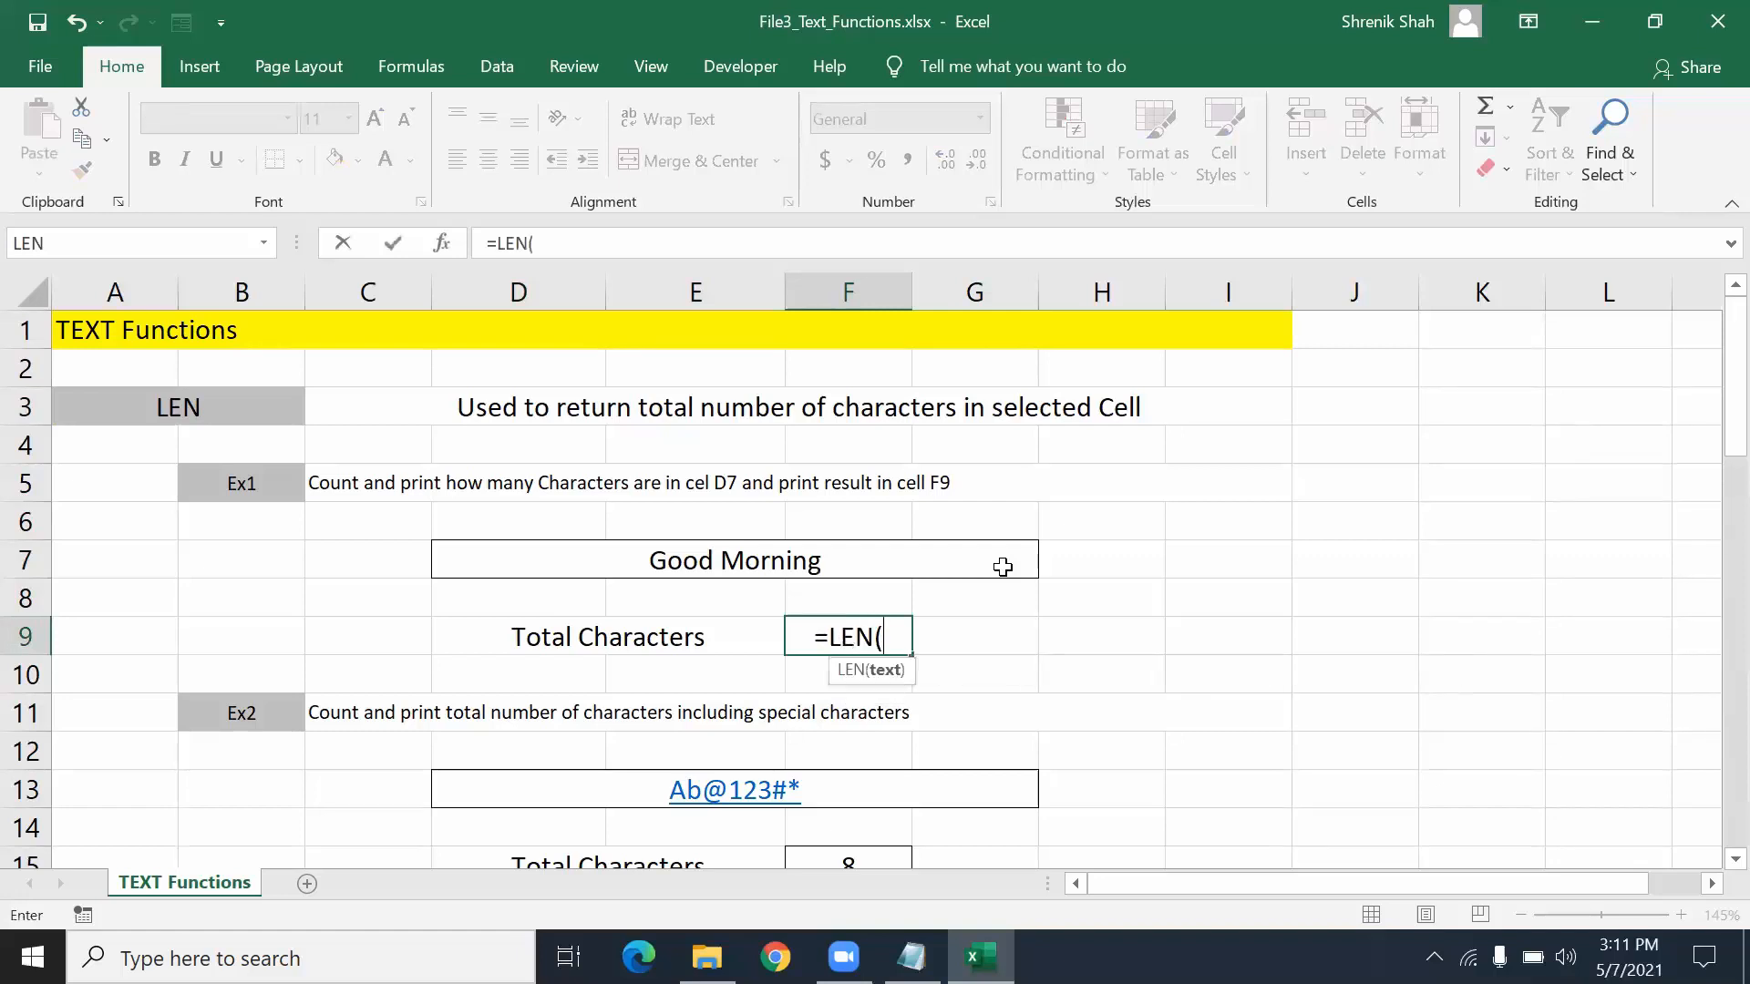
pyautogui.click(989, 565)
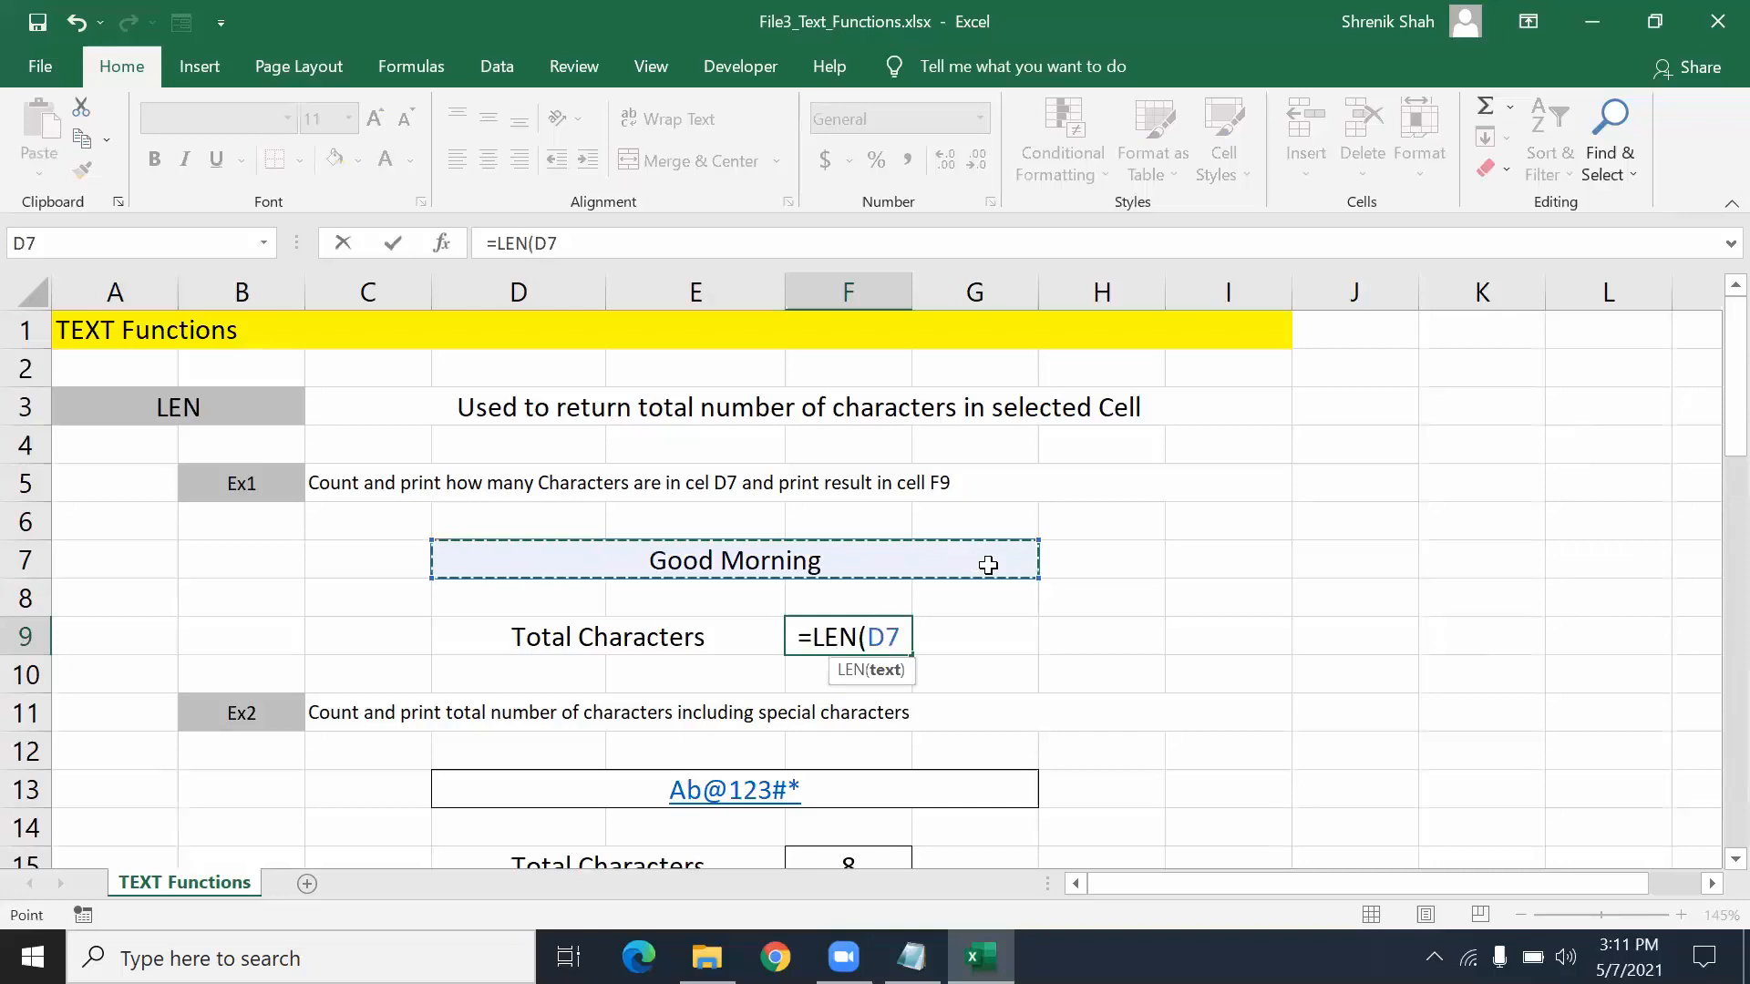
pyautogui.write(')')
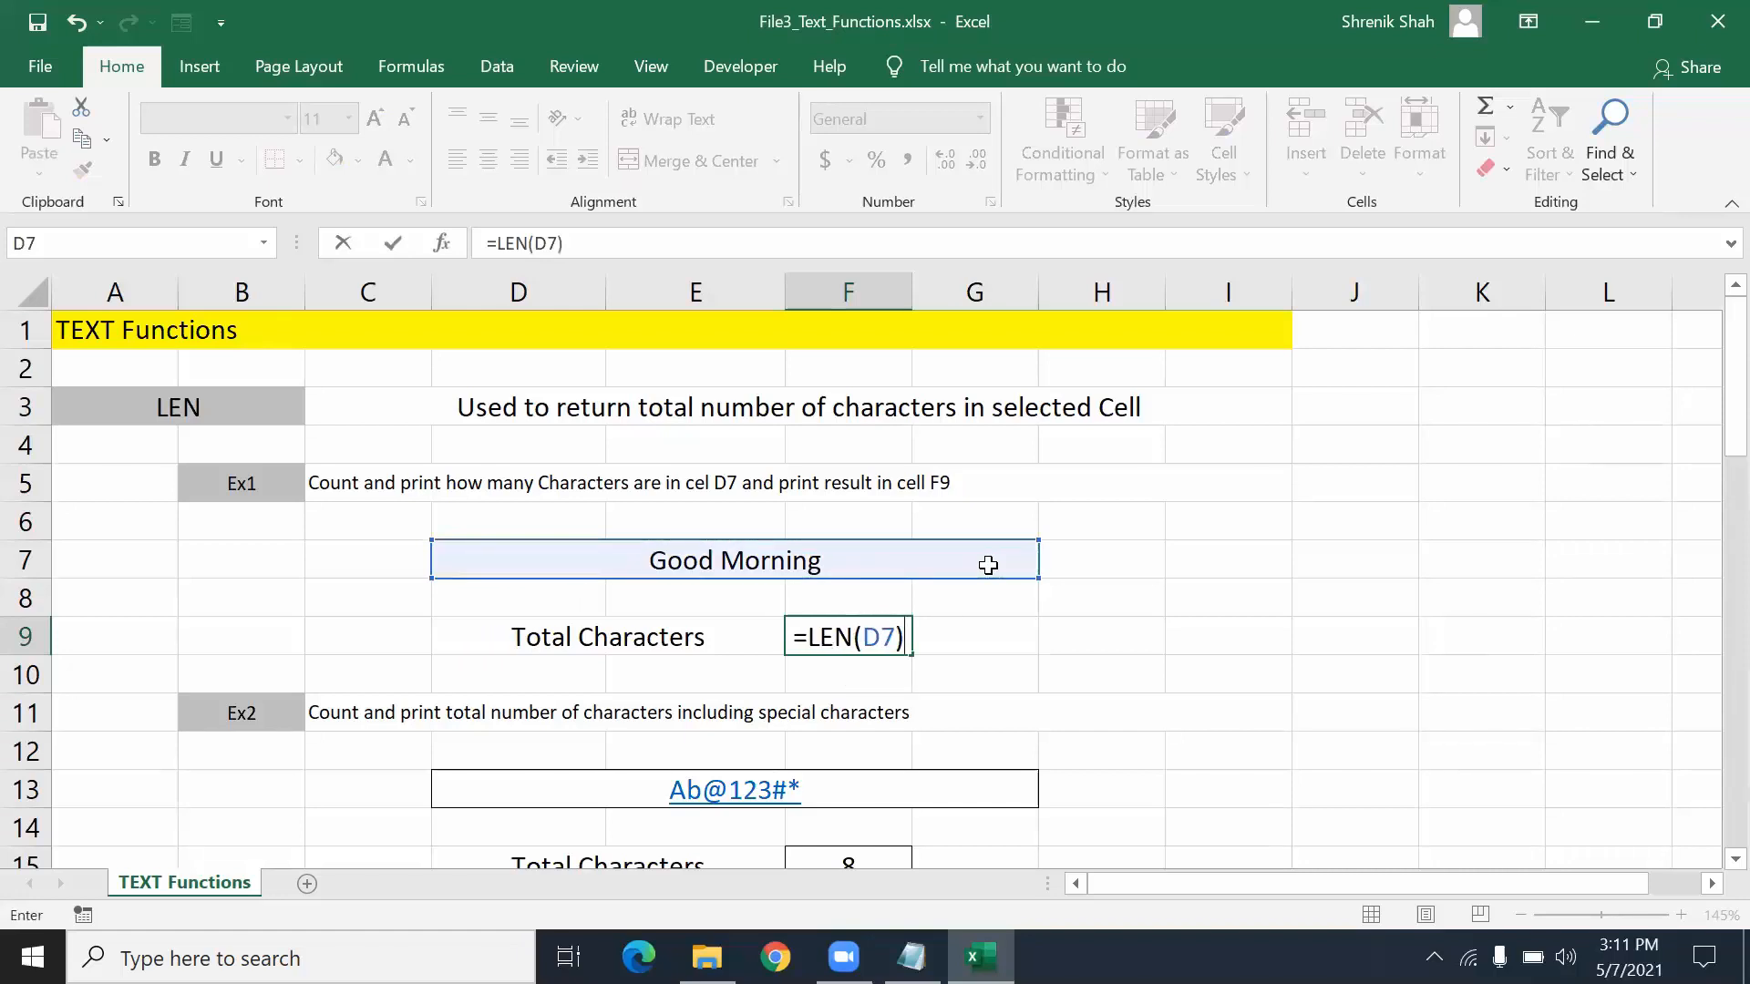
pyautogui.press('Return')
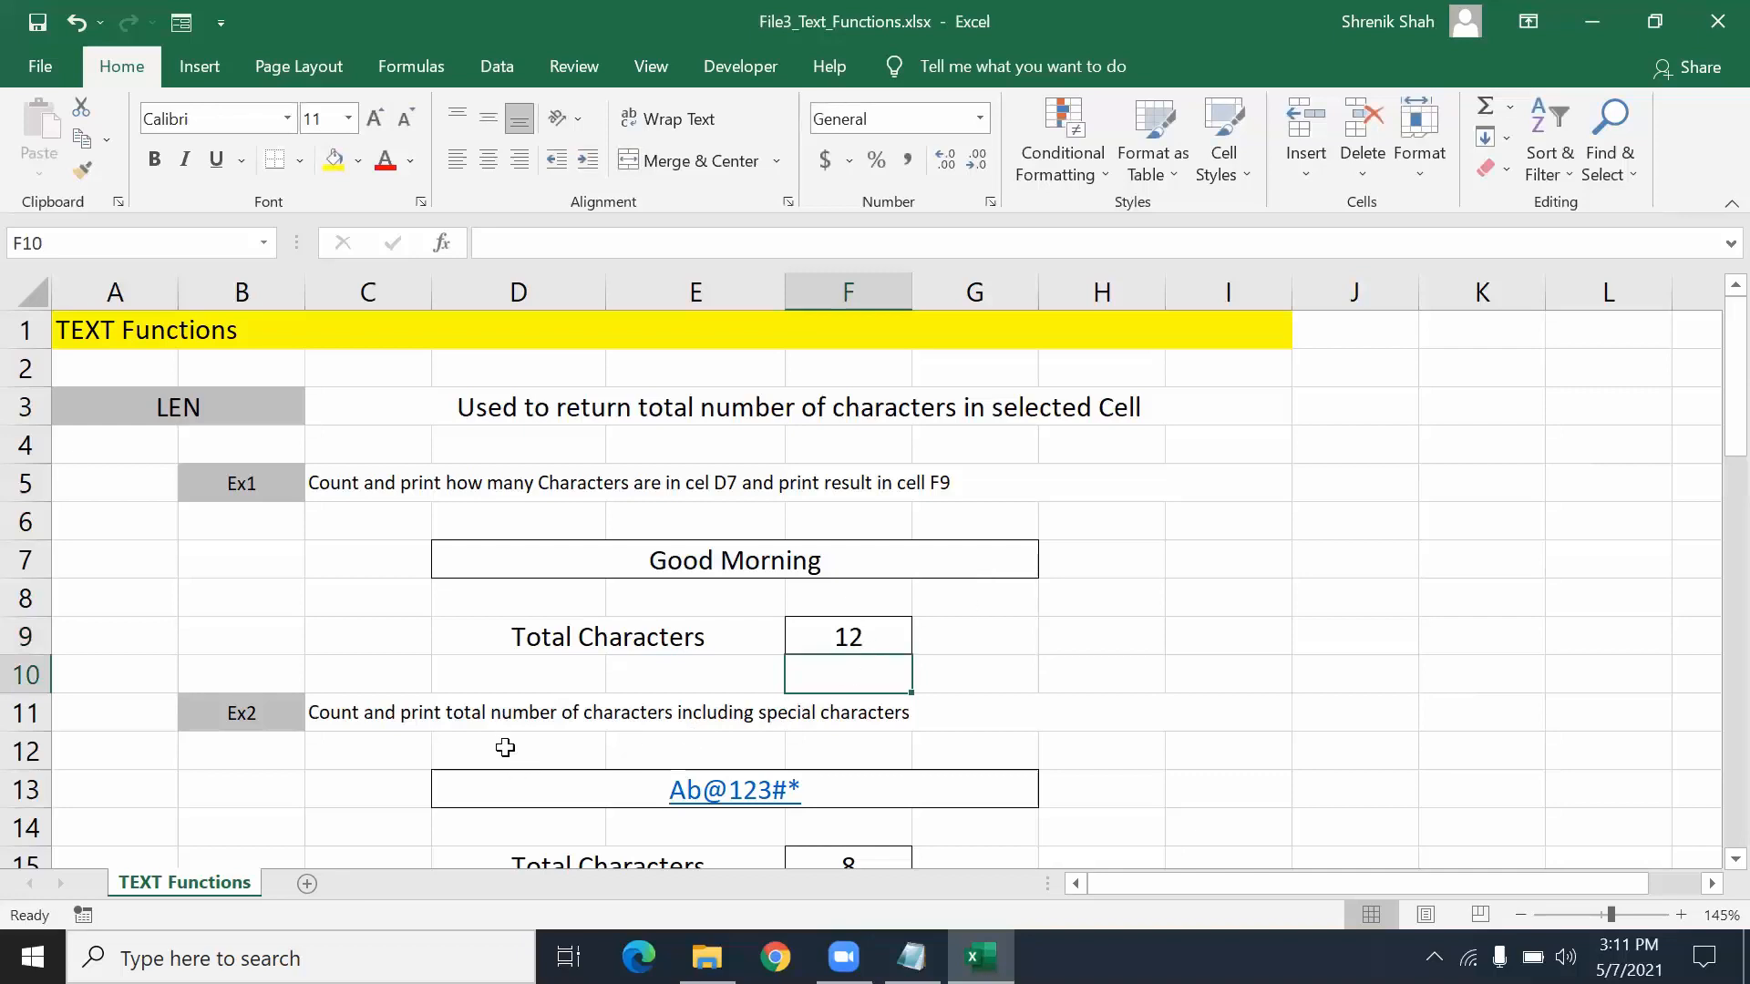
# - Try Clear All and then Clear Formats on D13, undoing each one
pyautogui.scroll(-2, 498, 738)
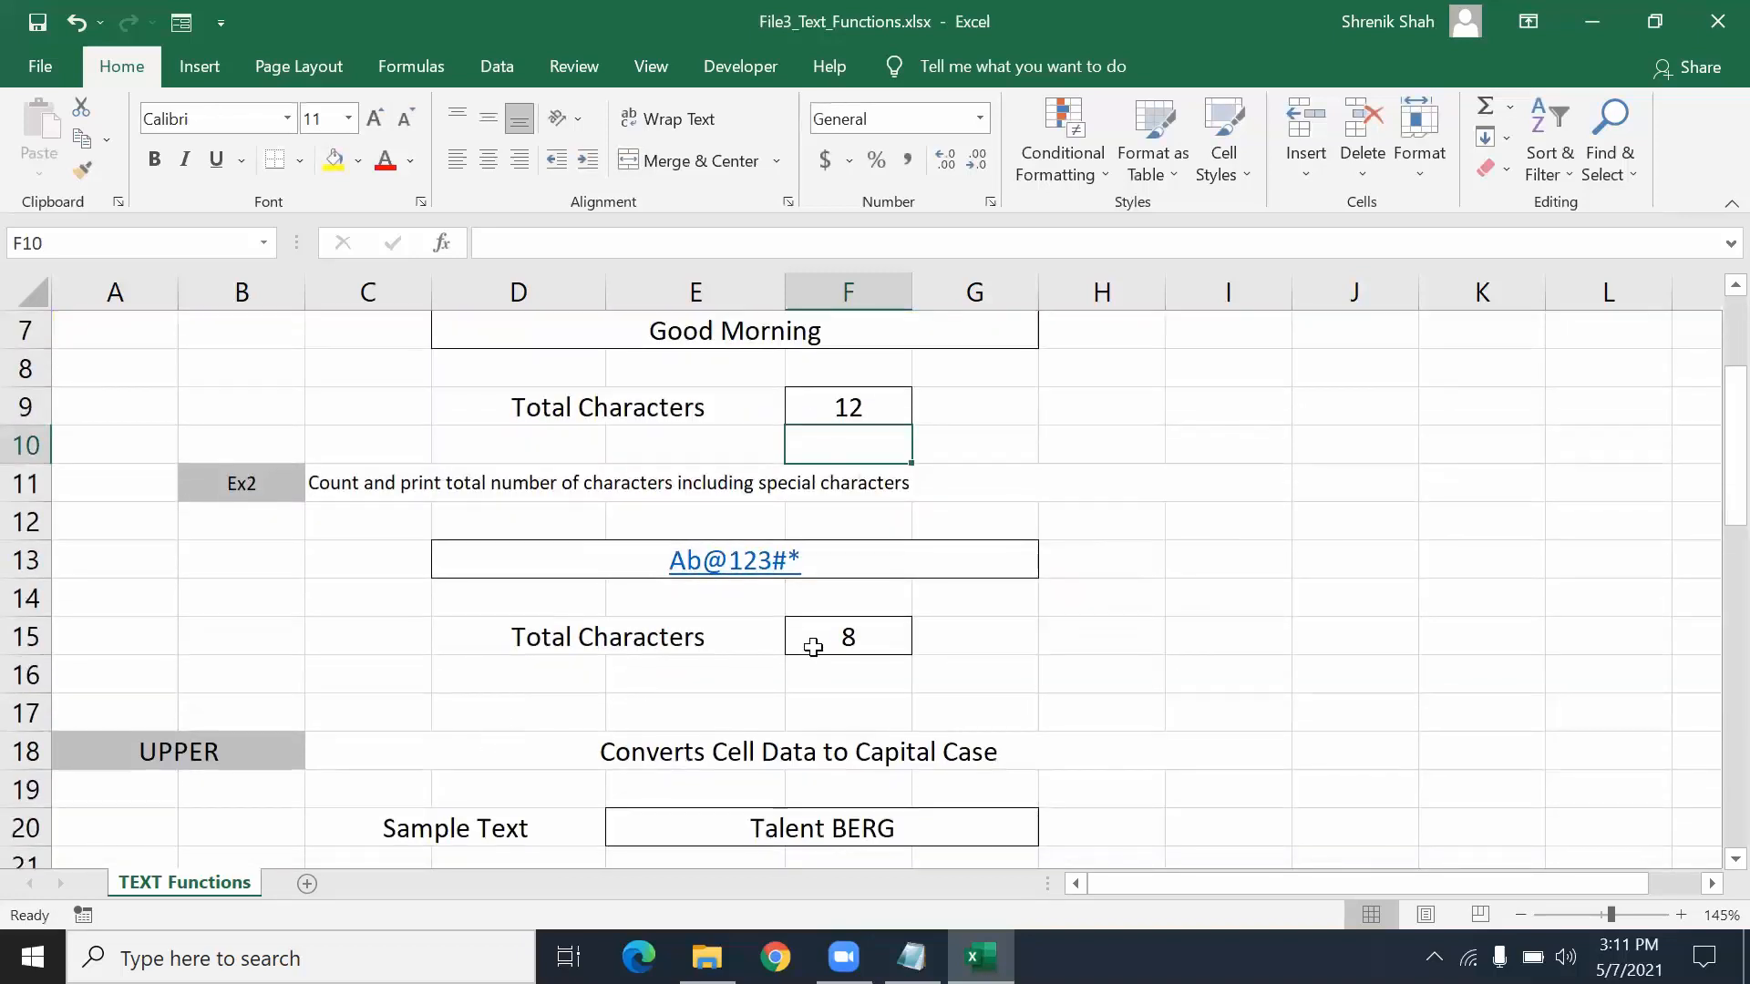
pyautogui.click(870, 646)
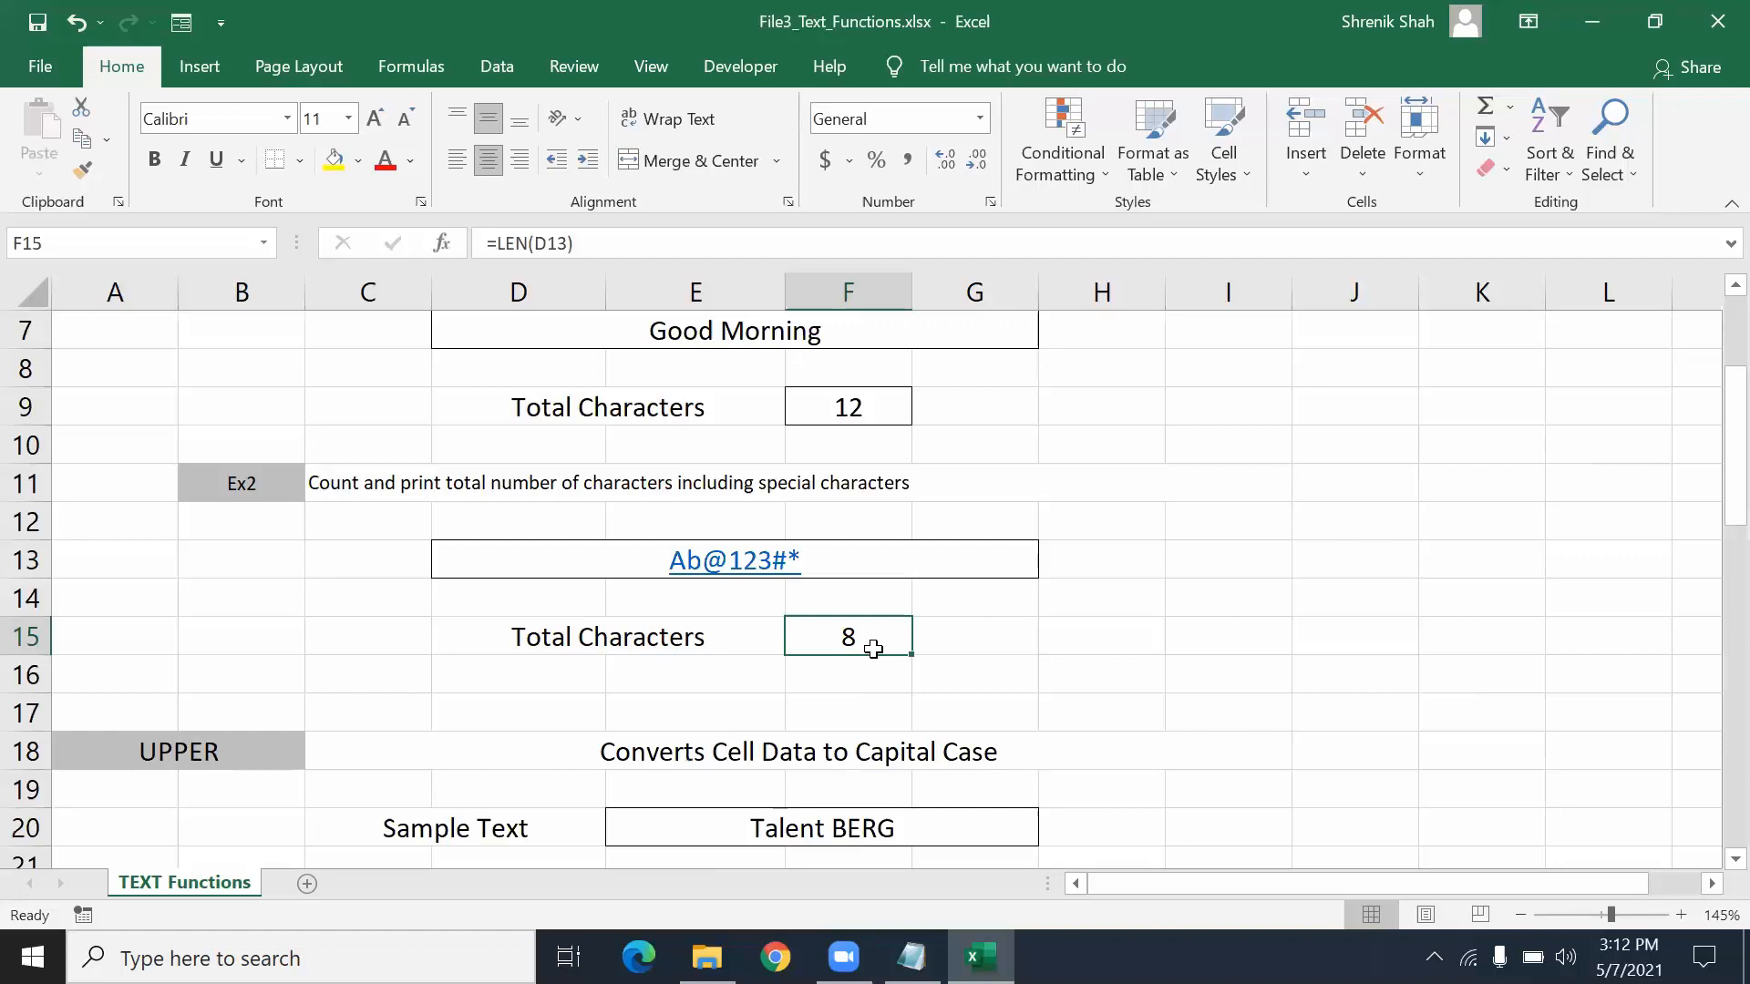
pyautogui.click(926, 558)
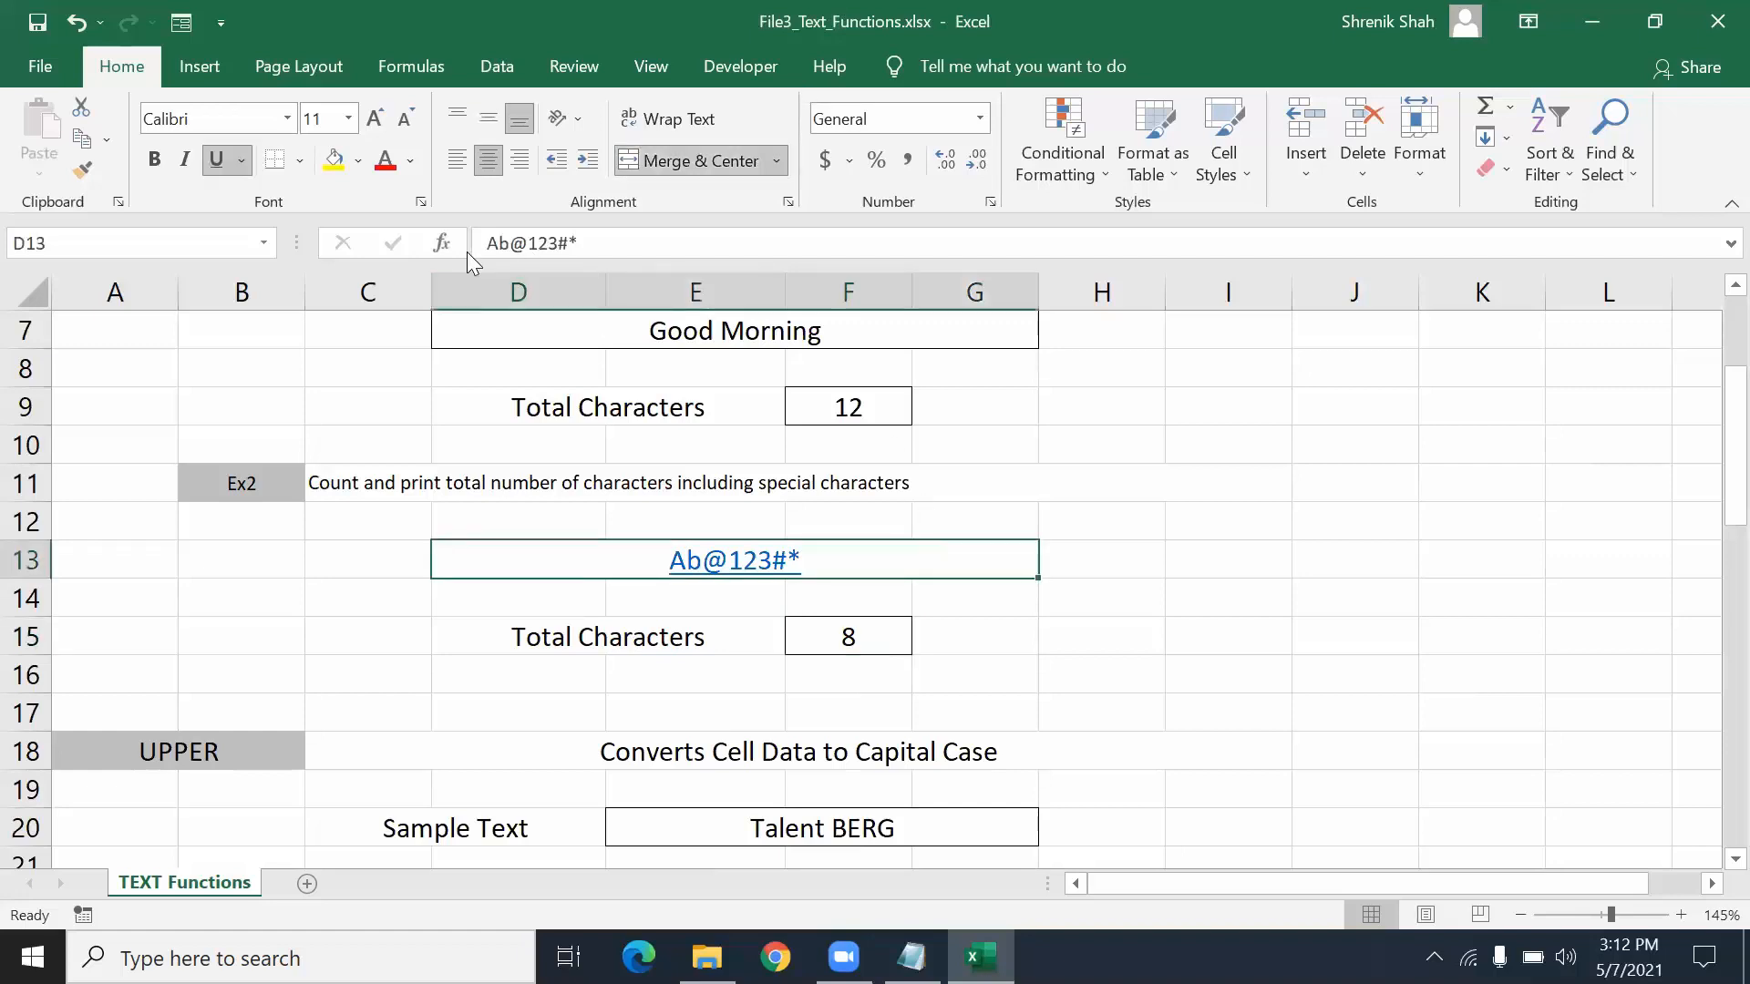
pyautogui.click(1508, 176)
pyautogui.click(1521, 203)
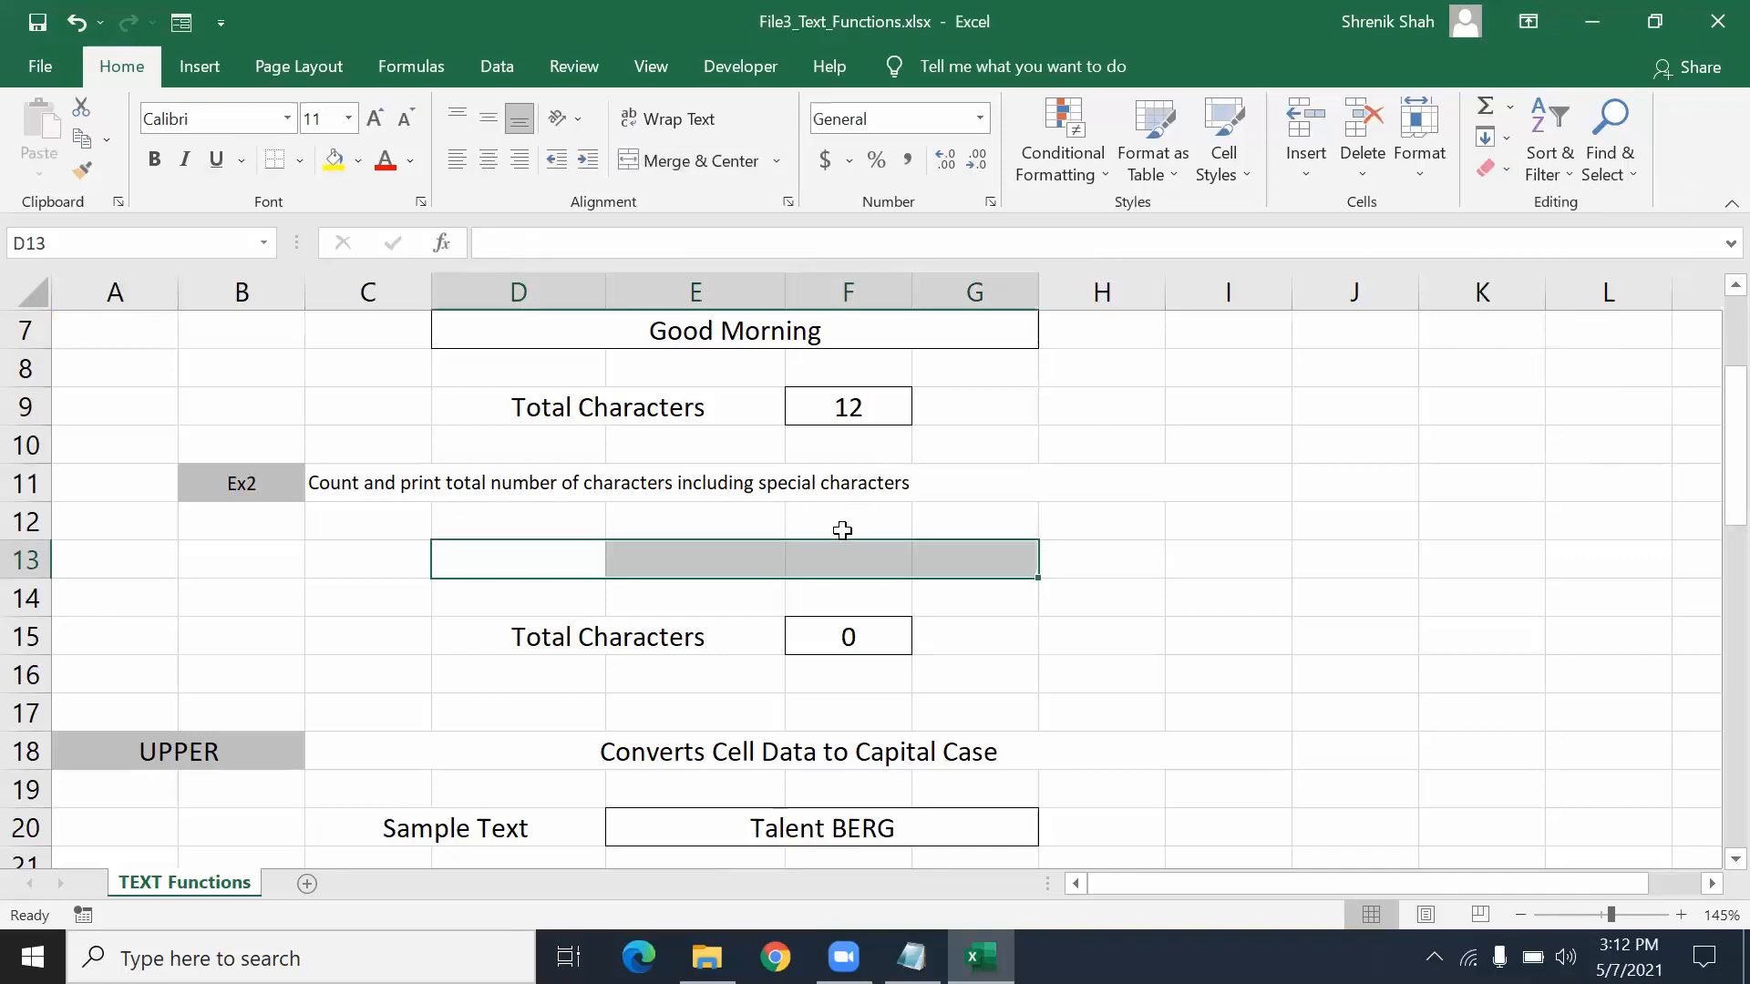
pyautogui.hotkey('ctrl', 'z')
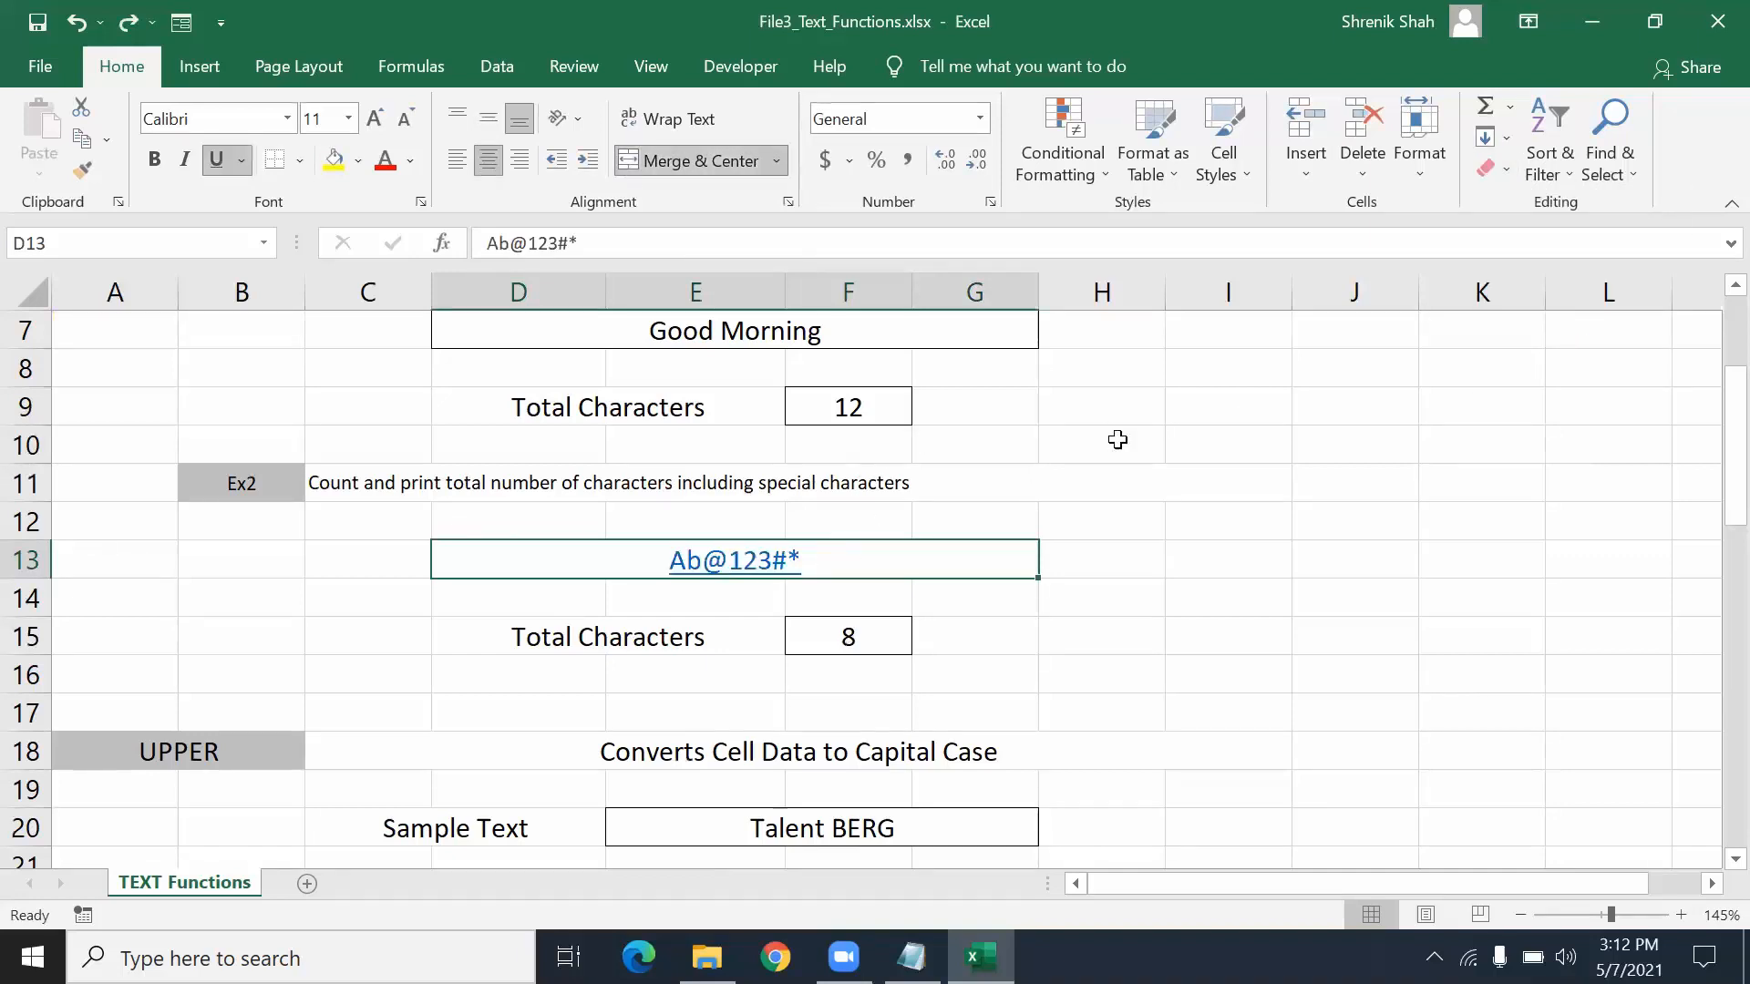
pyautogui.click(1480, 175)
pyautogui.click(1493, 233)
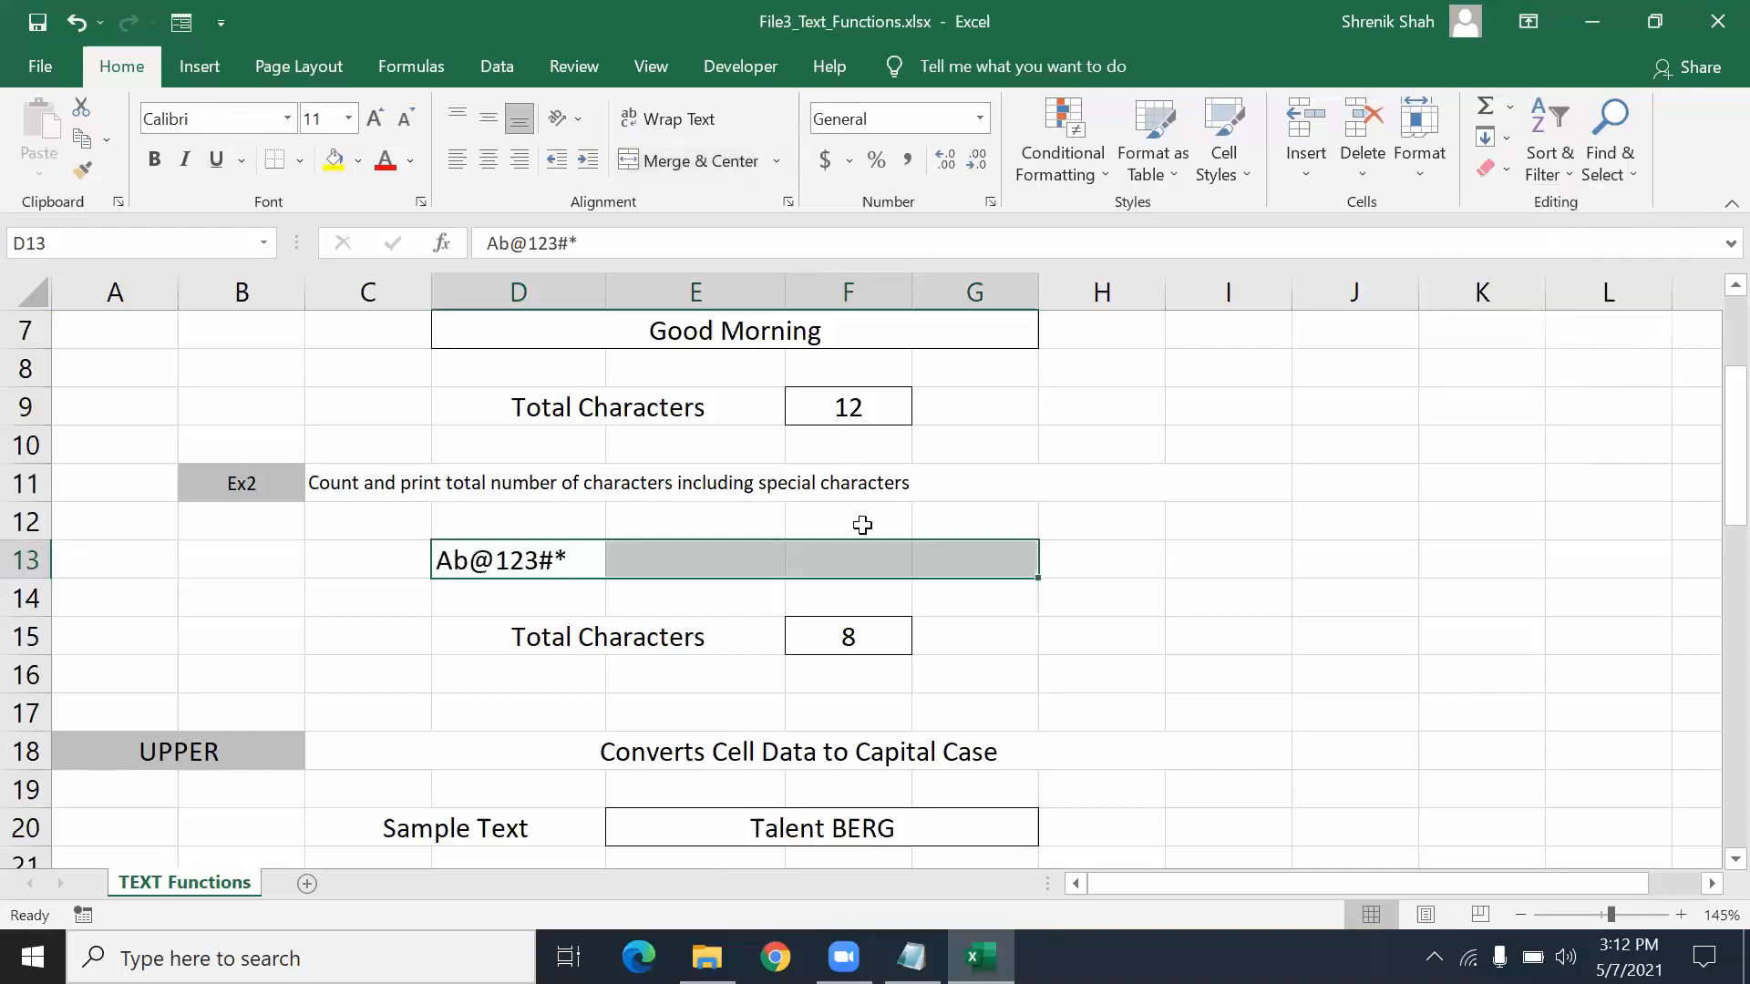
pyautogui.hotkey('ctrl', 'z')
# - Retype D13 as abc, then a b c, then a$01 % without underline
pyautogui.click(857, 558)
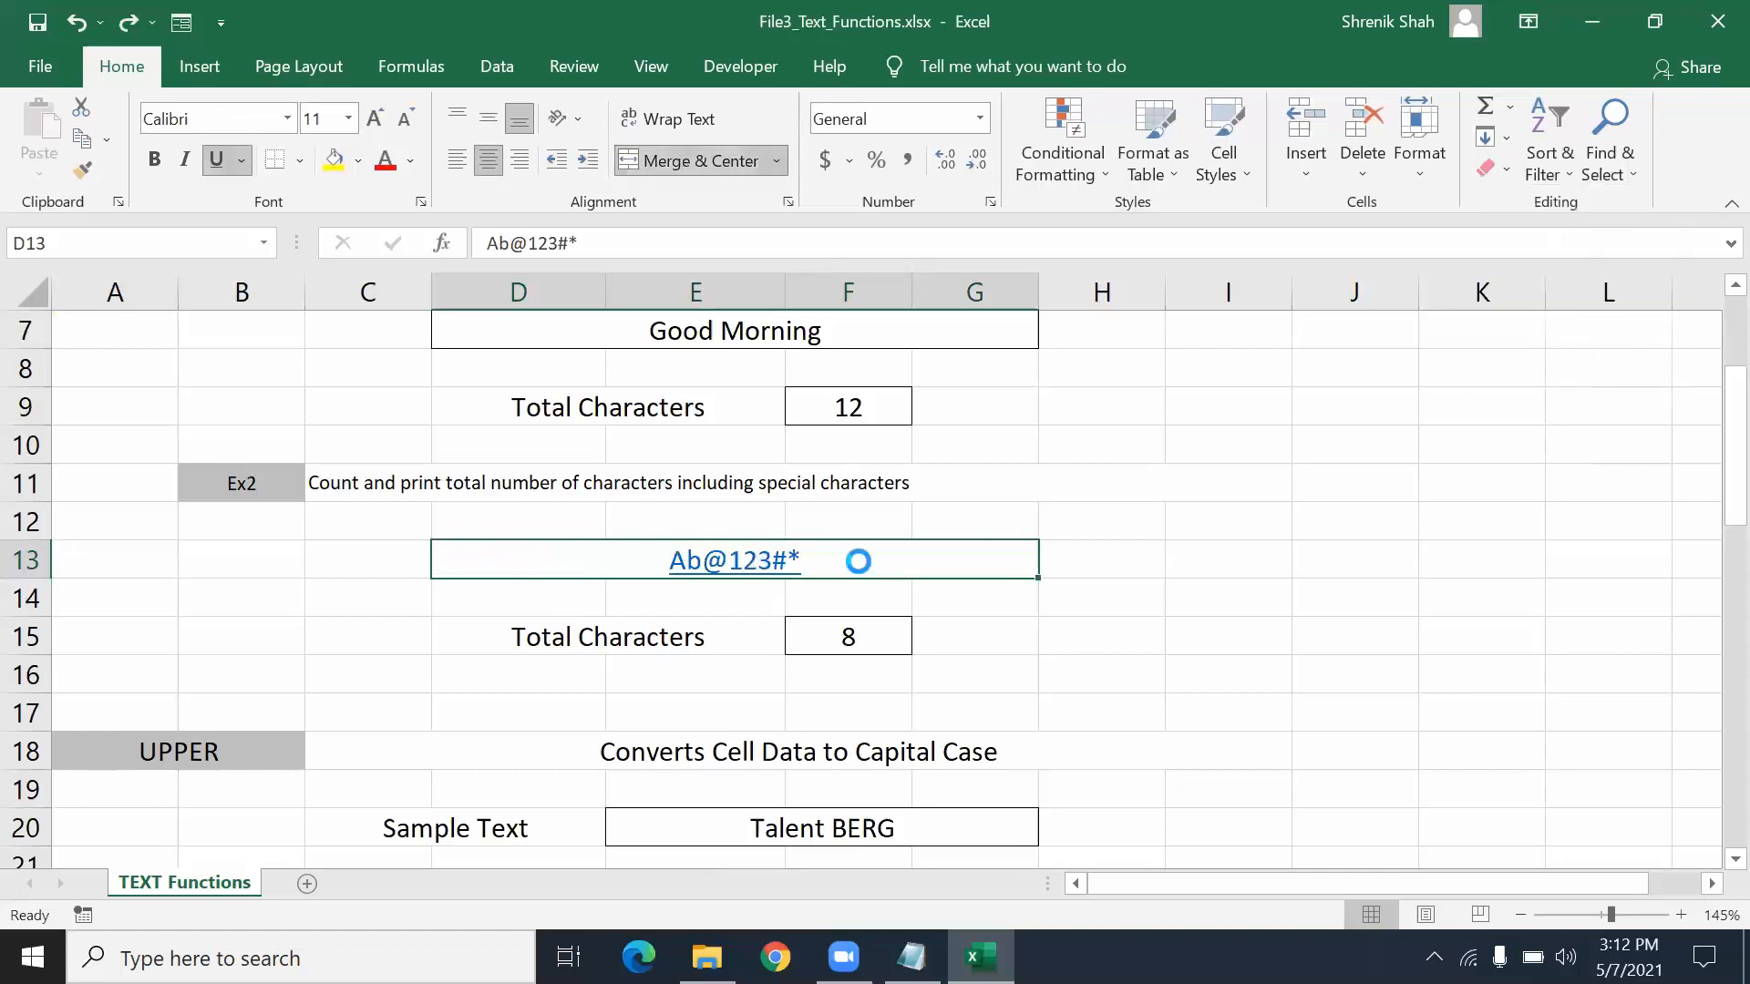
pyautogui.click(1271, 516)
pyautogui.write('abc')
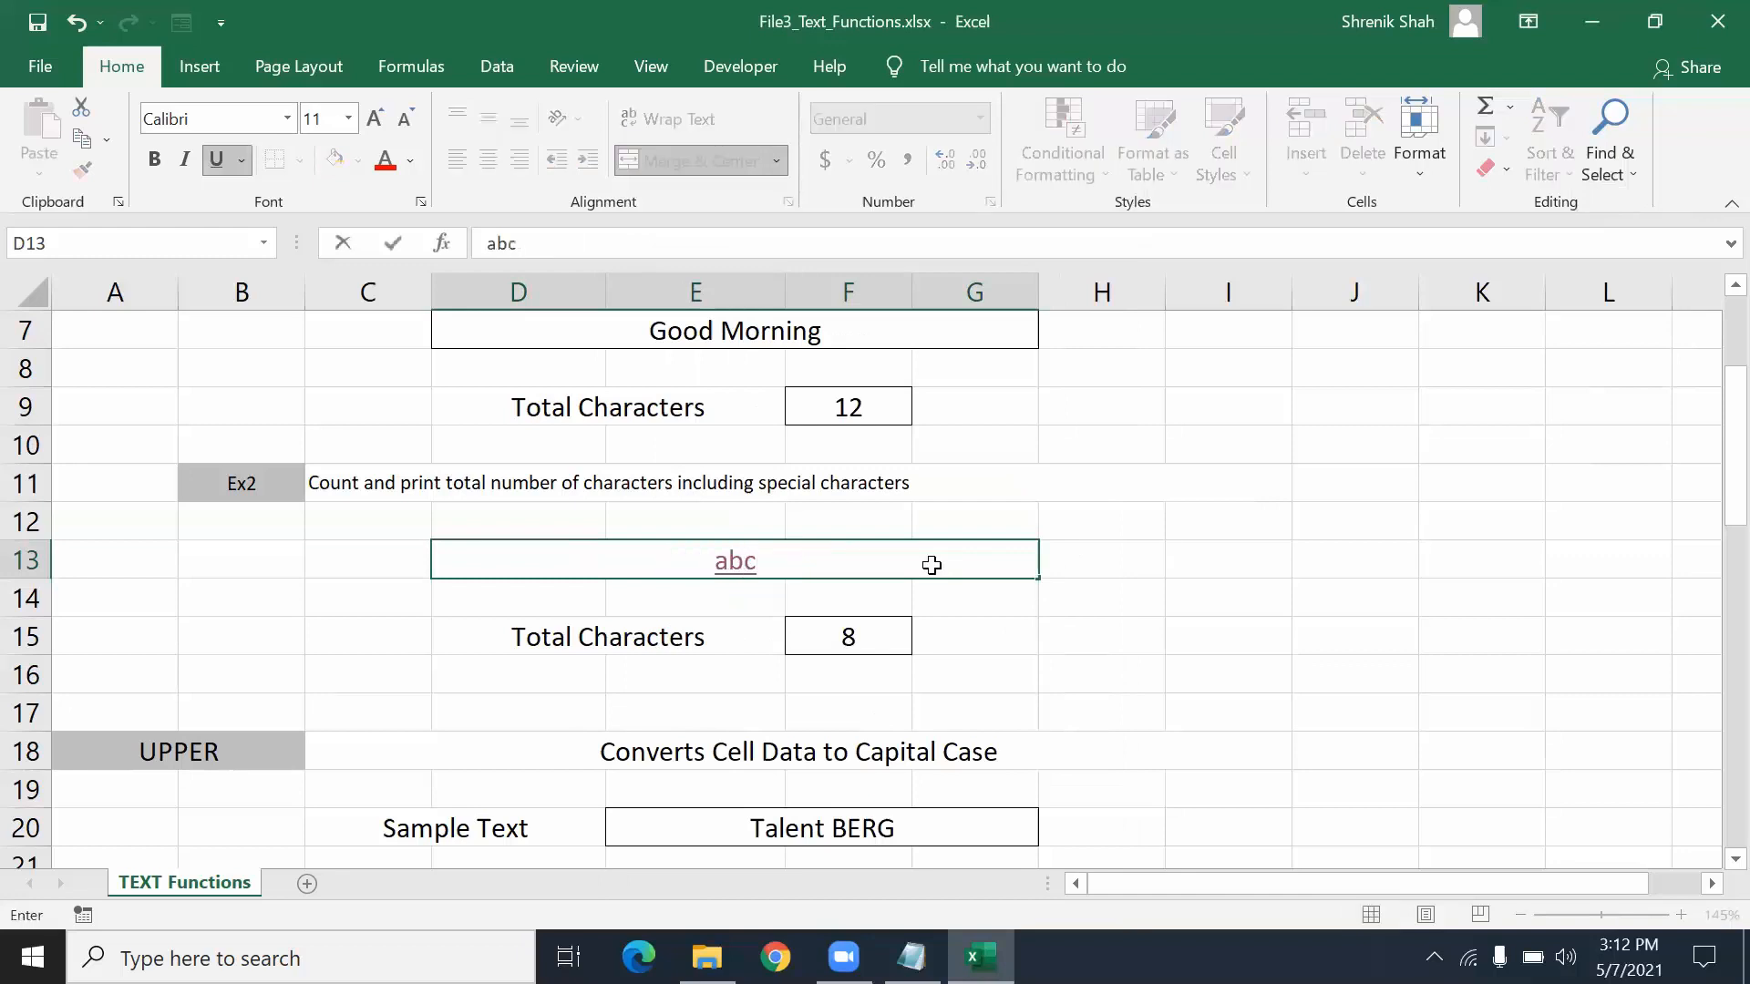
pyautogui.press('Return')
pyautogui.click(931, 565)
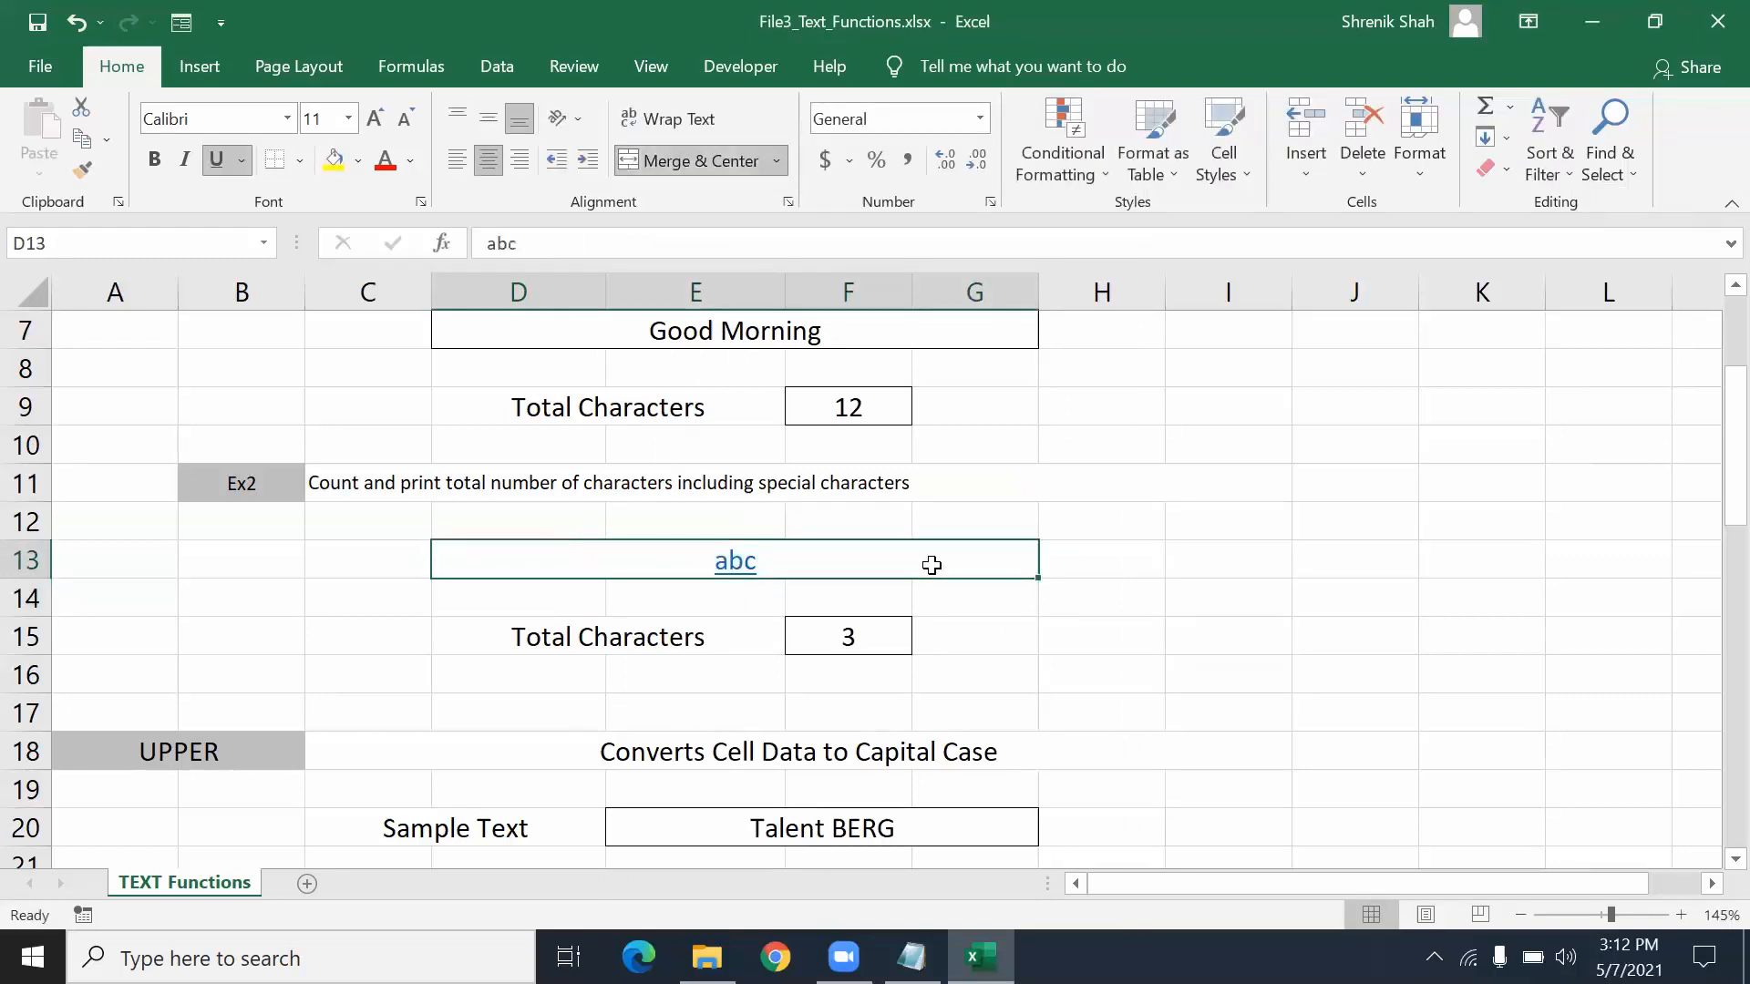
pyautogui.write('a')
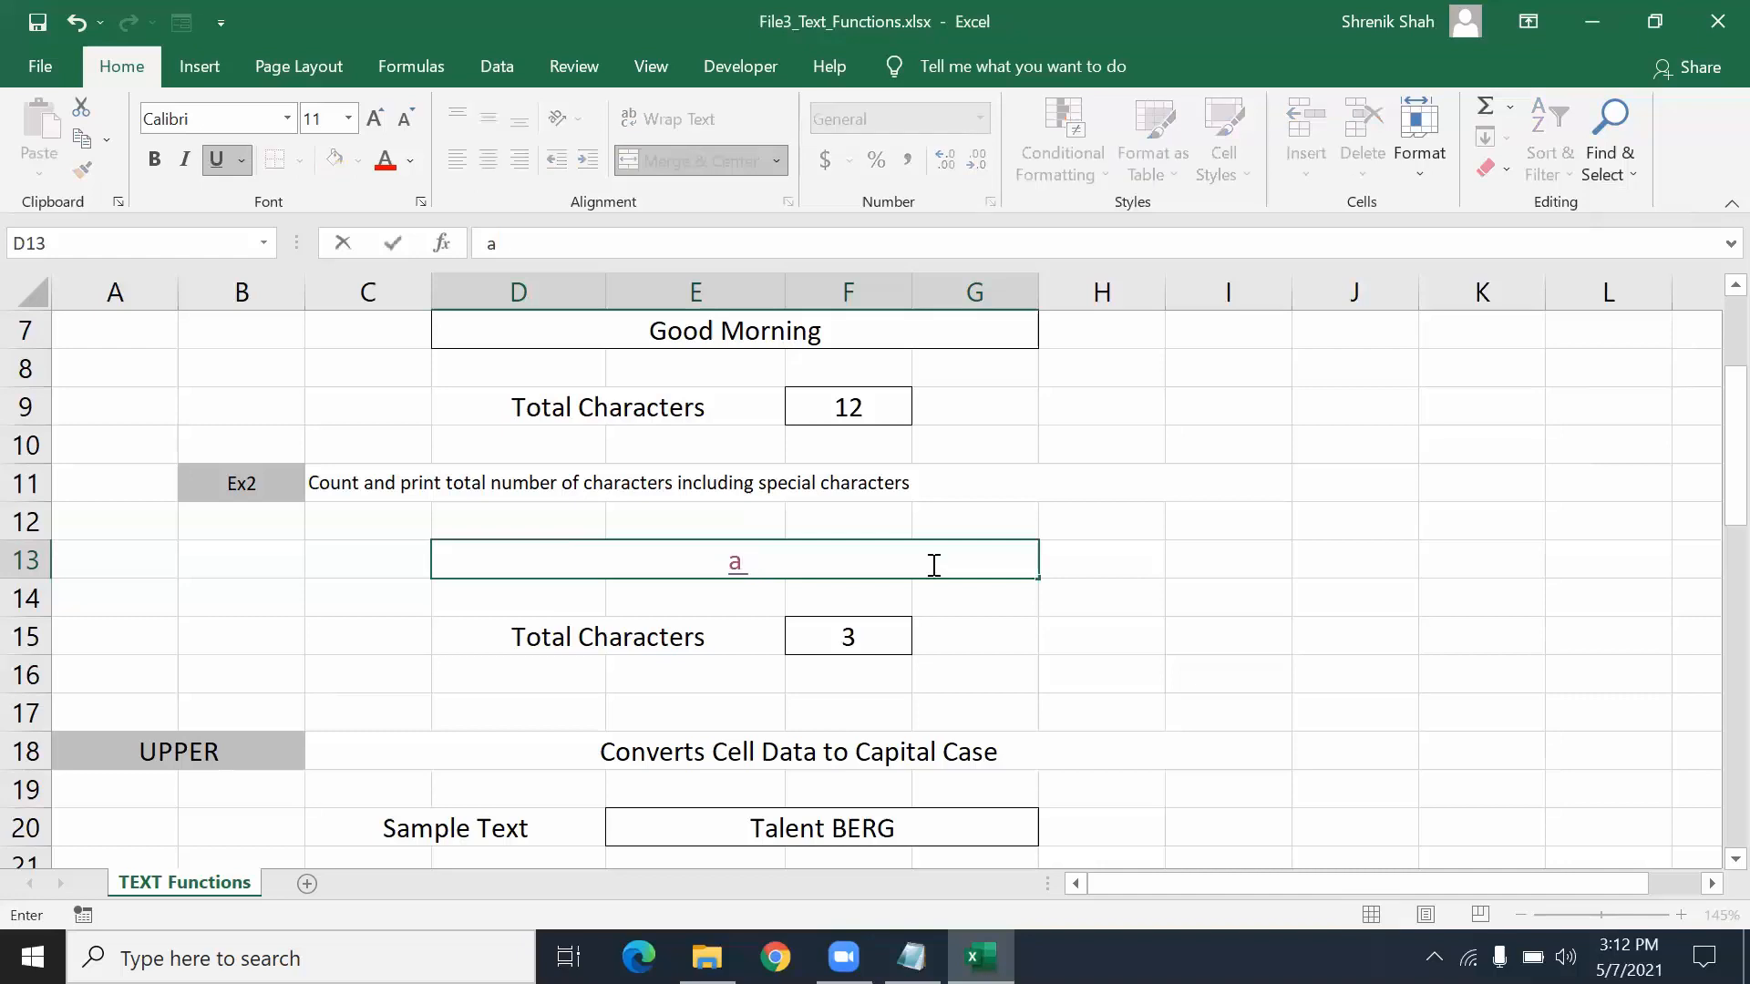
pyautogui.write(' b c')
pyautogui.press('Return')
pyautogui.click(932, 565)
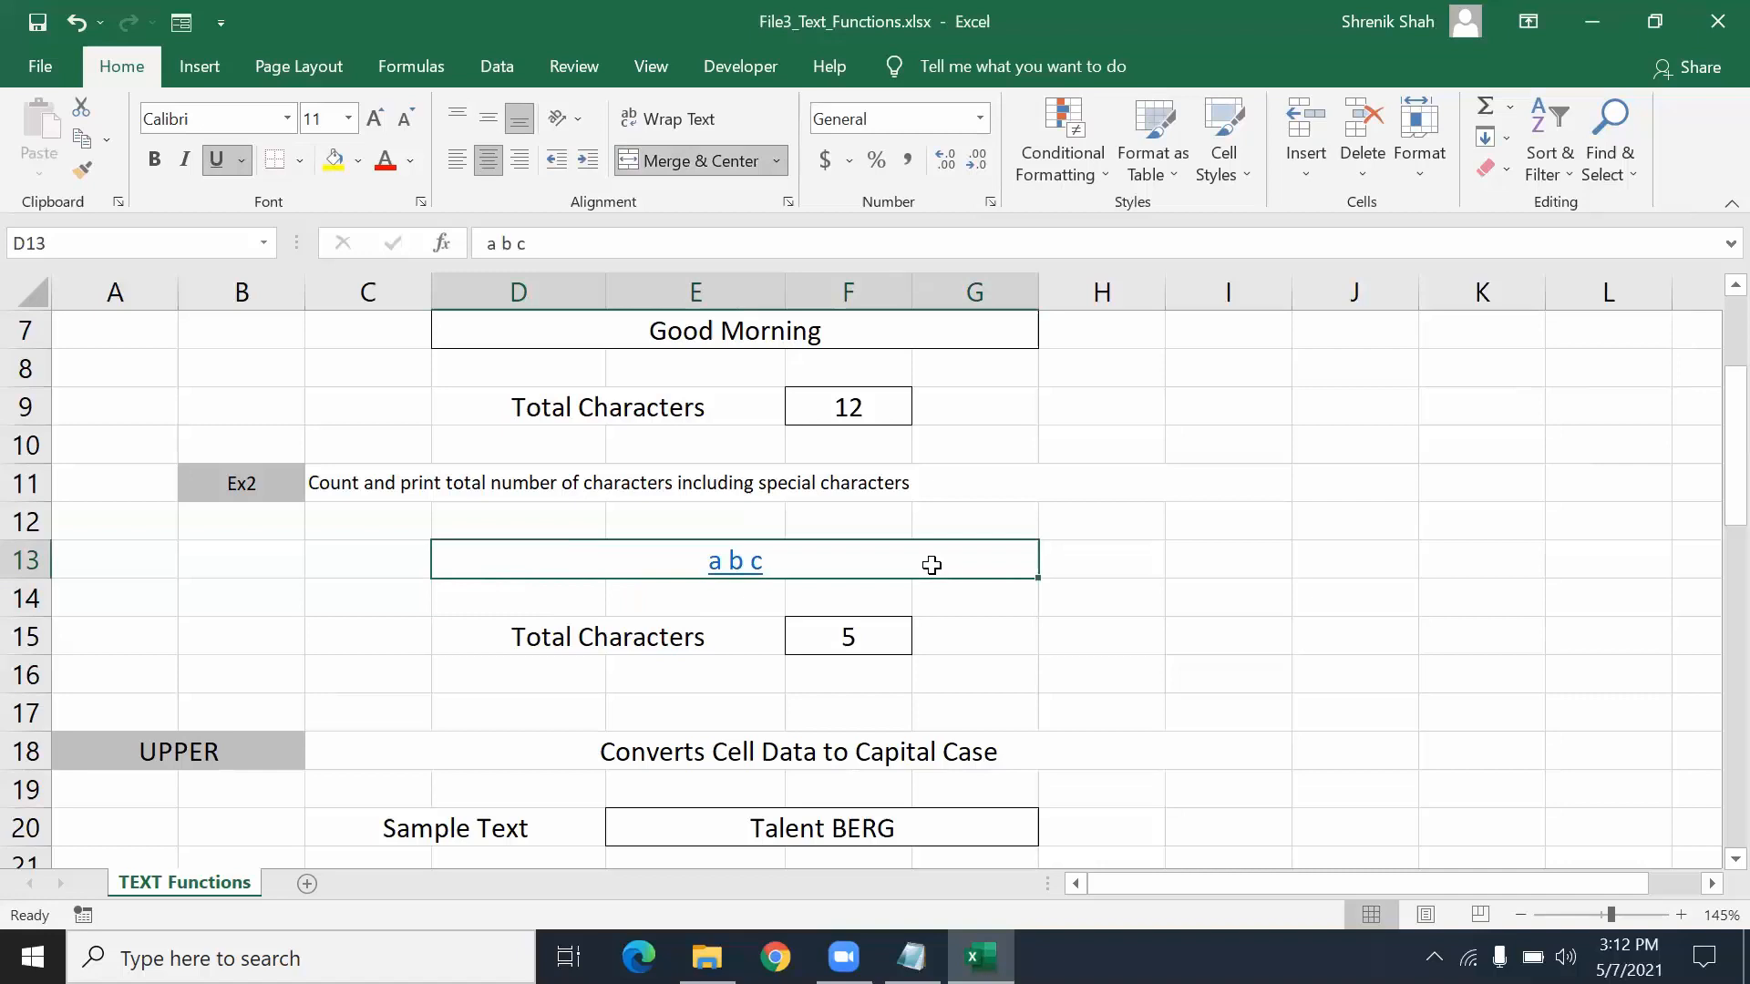
pyautogui.hotkey('ctrl', 'u')
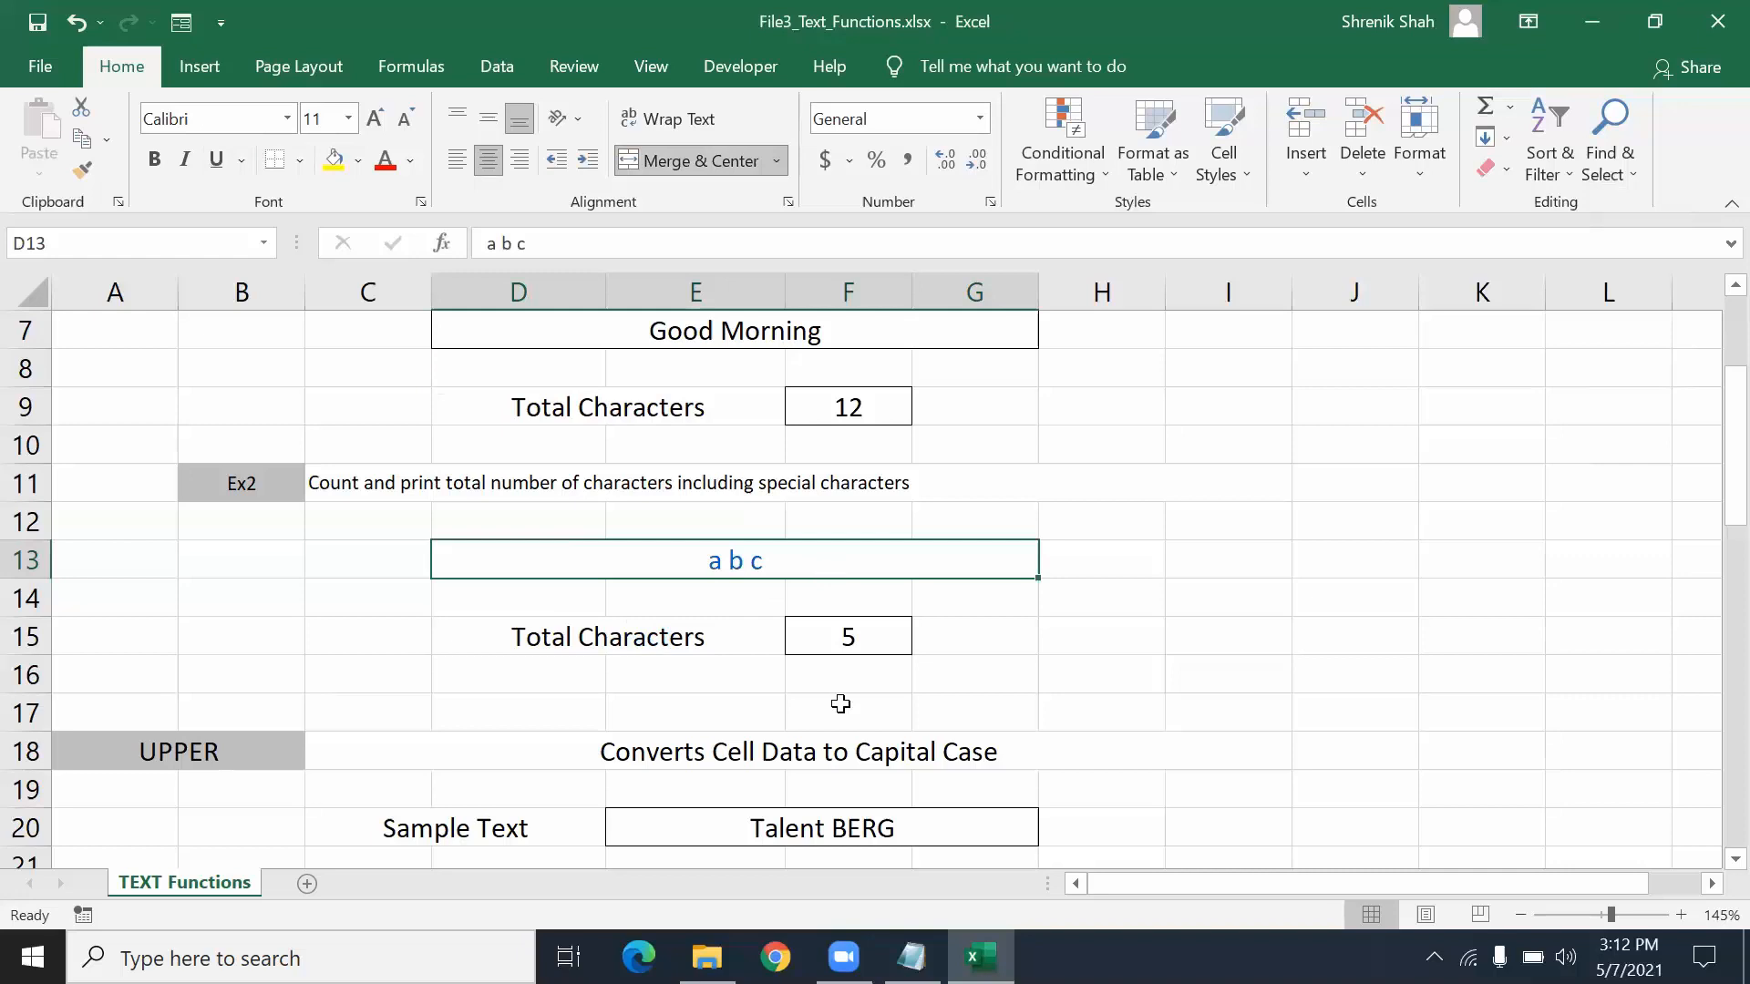
pyautogui.write('a')
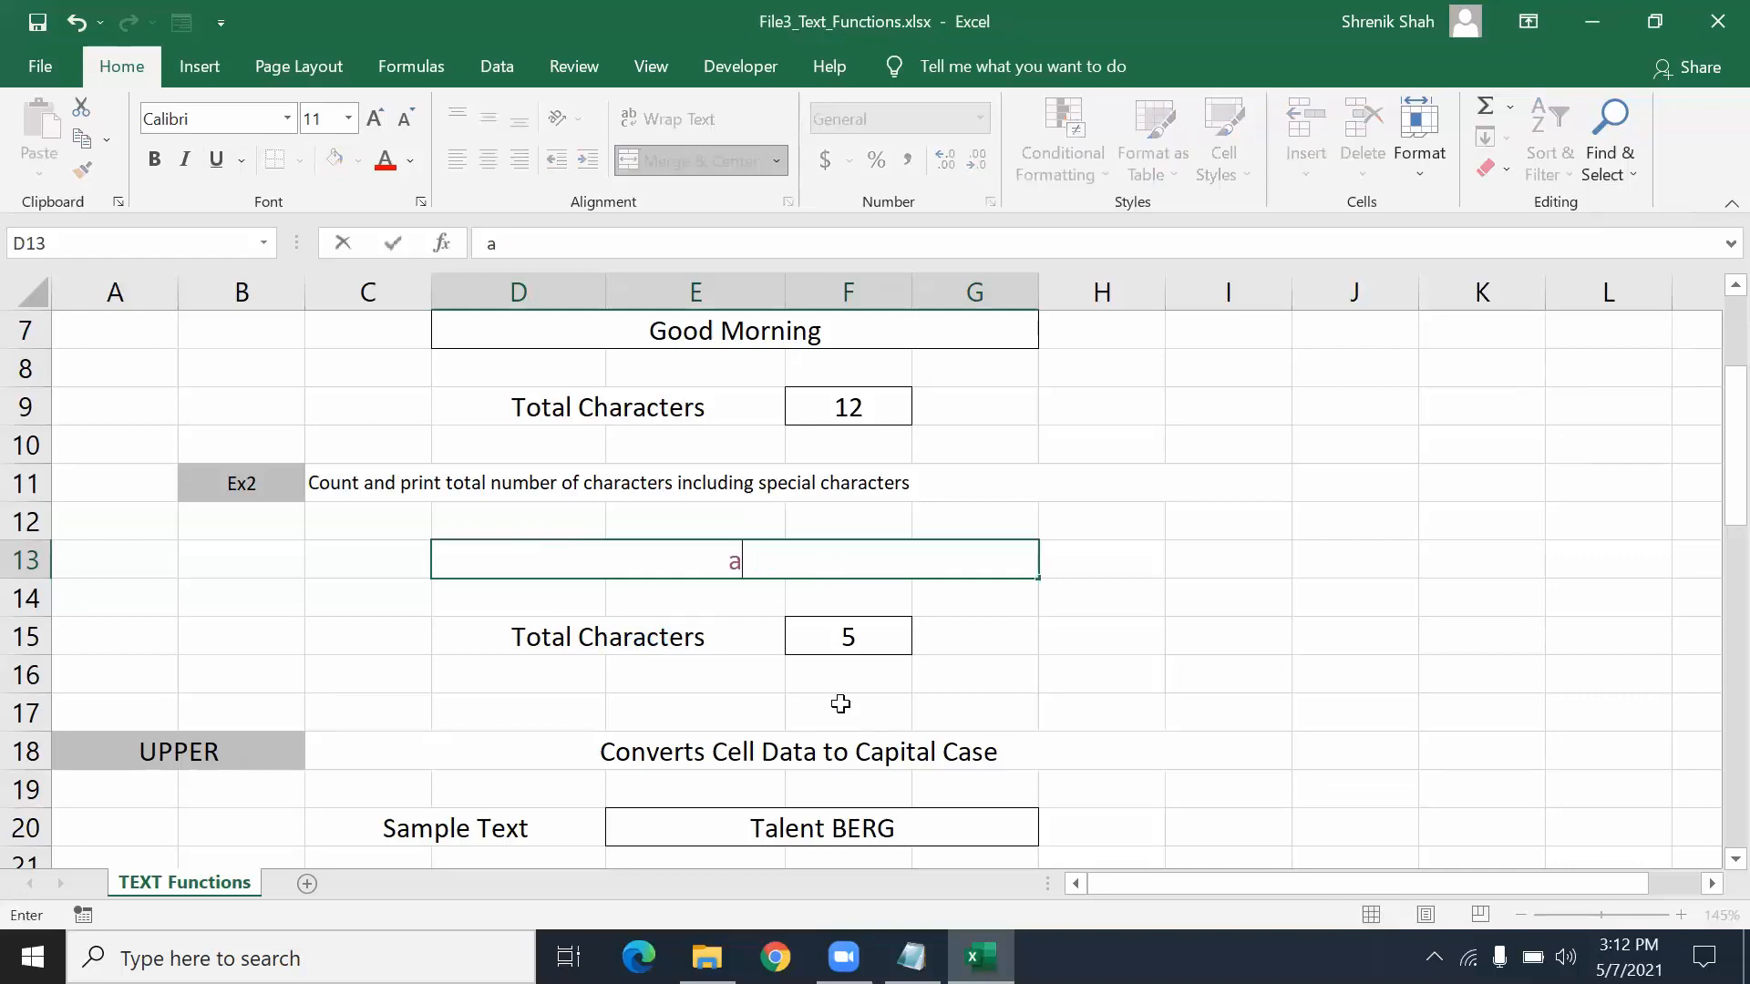
pyautogui.write('$01 %')
pyautogui.press('Return')
pyautogui.press('Up')
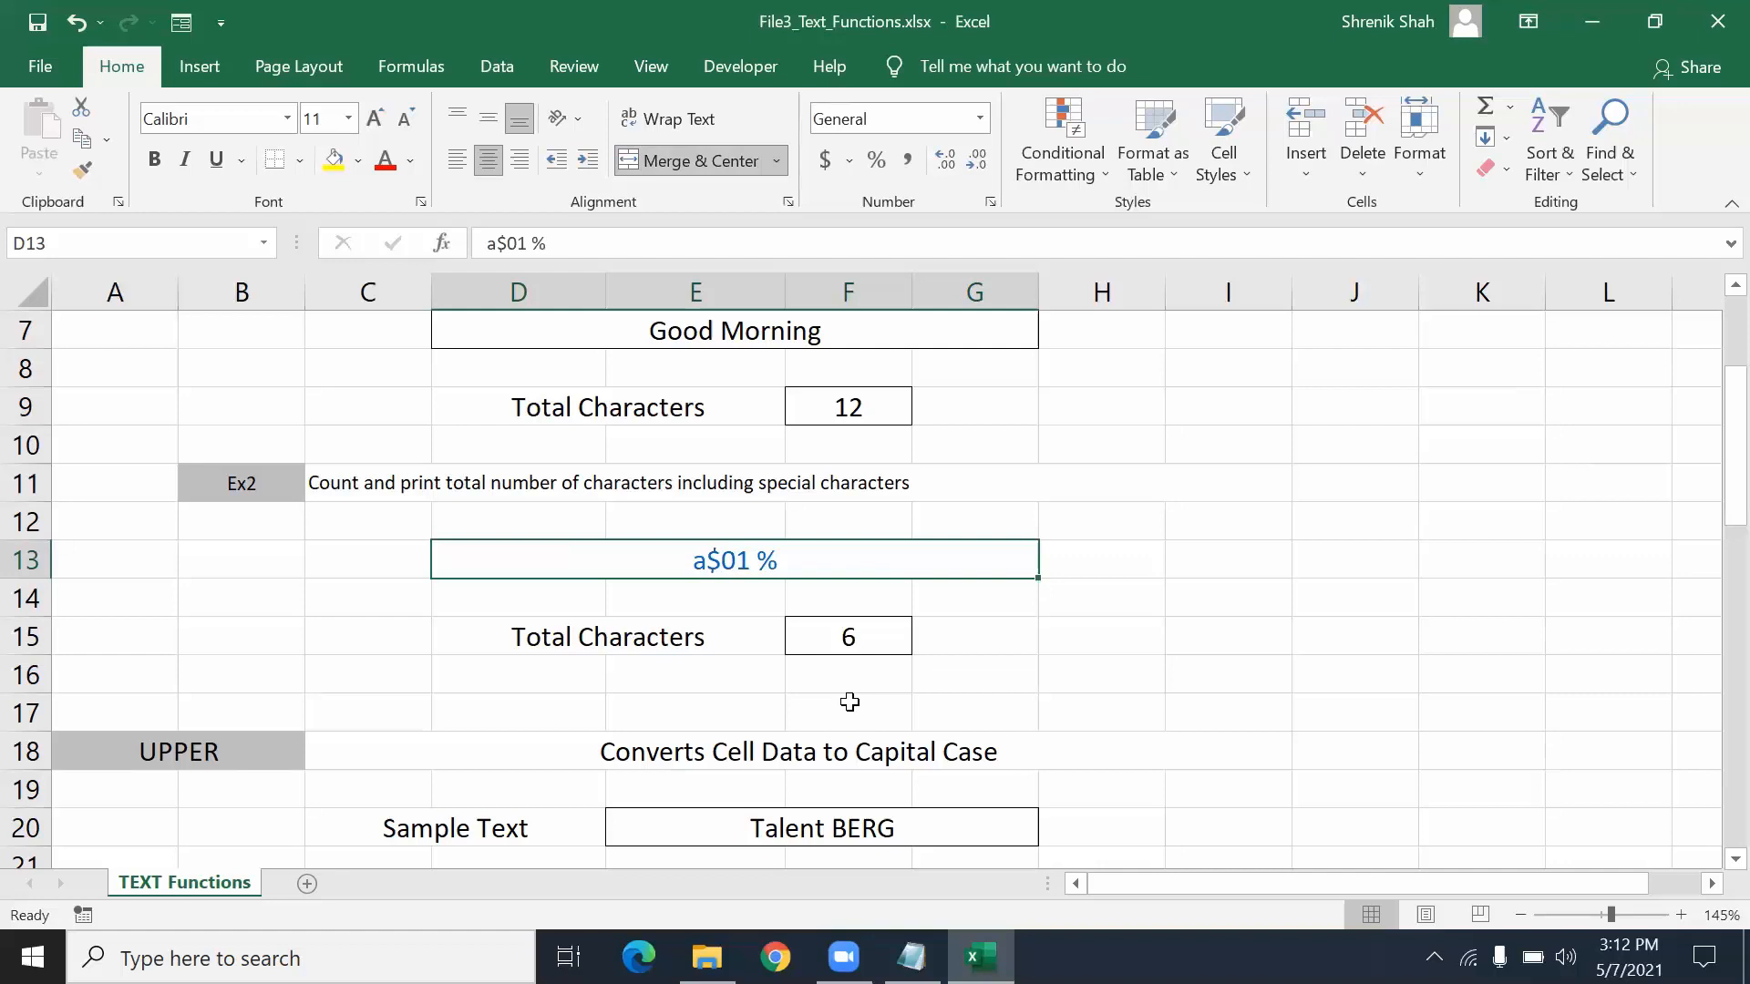
pyautogui.scroll(-1, 849, 711)
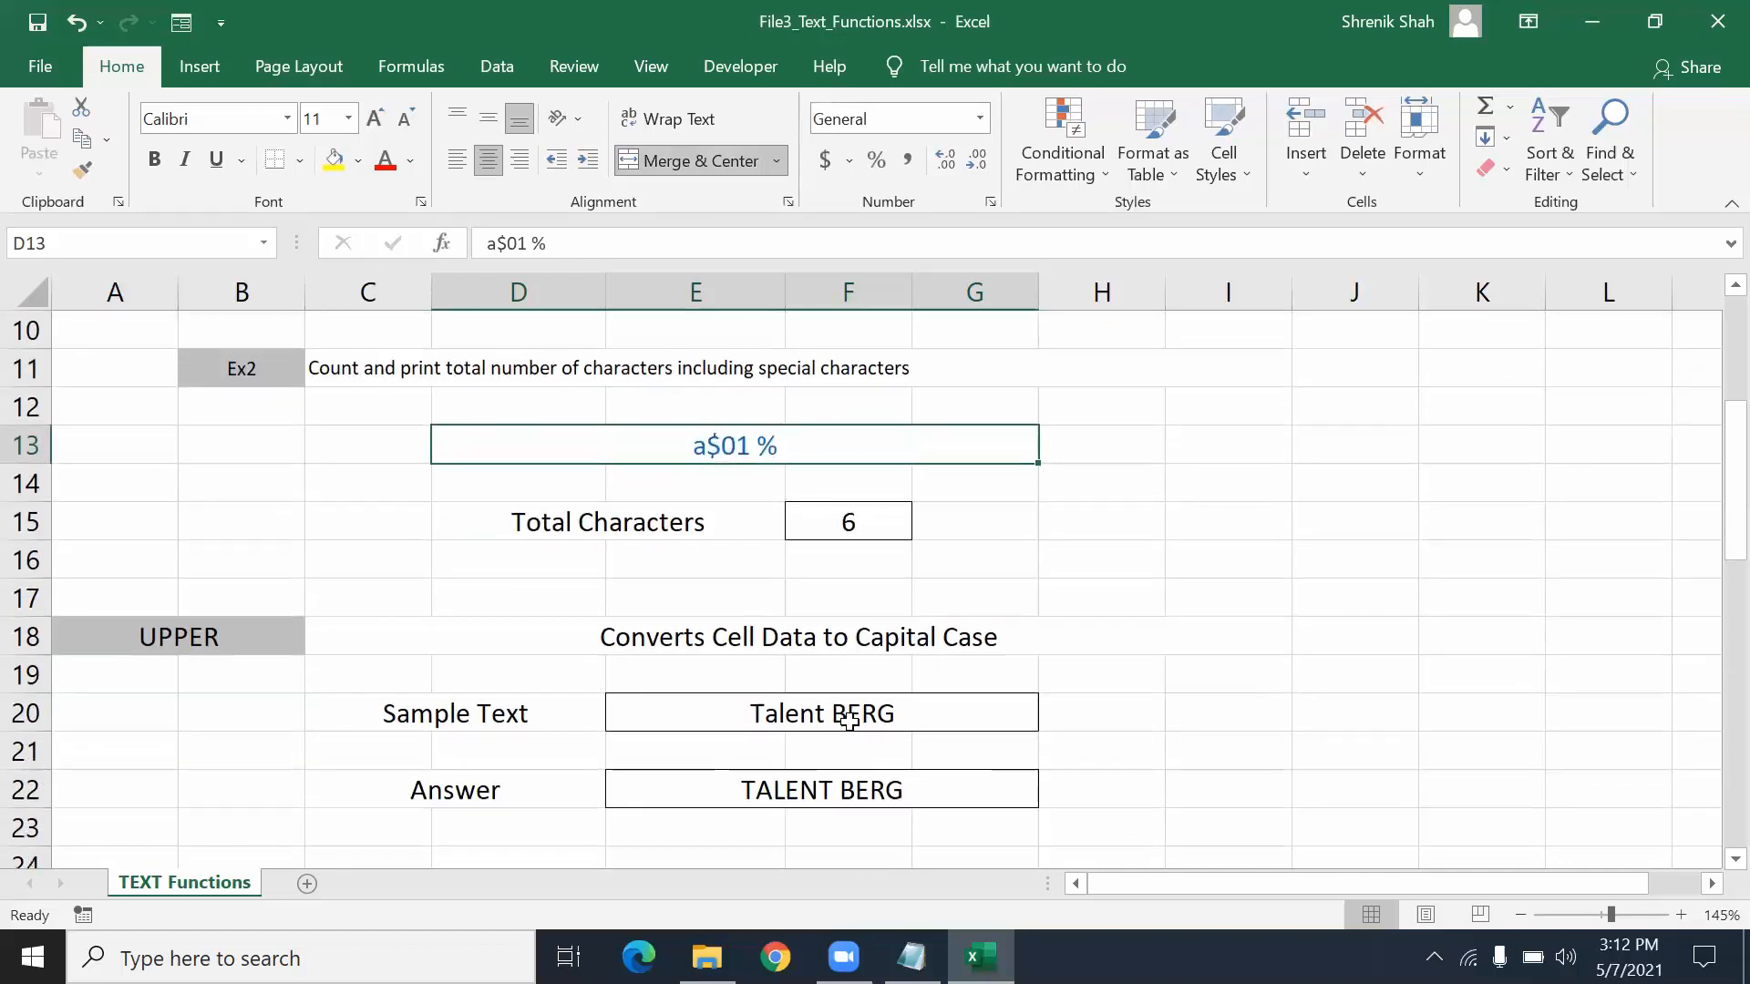
pyautogui.scroll(-2, 849, 721)
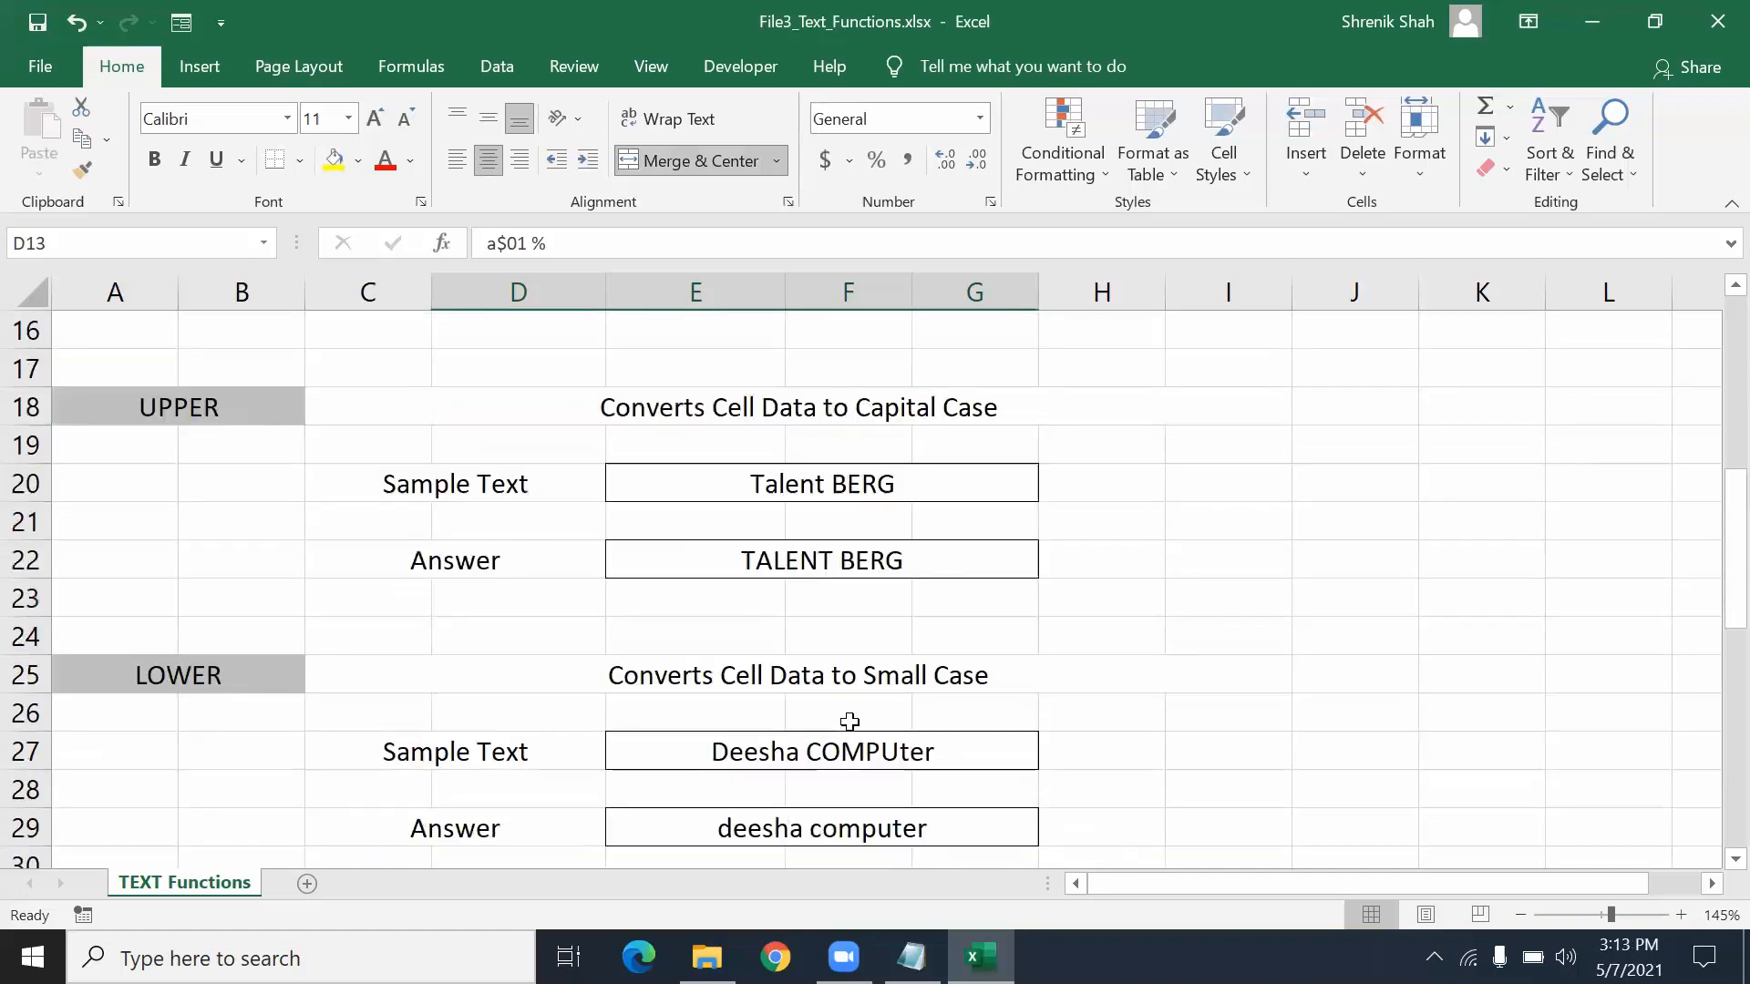
pyautogui.moveTo(228, 442); pyautogui.dragTo(241, 524)
pyautogui.moveTo(520, 402); pyautogui.dragTo(778, 419)
# - Change E20's sample text to mumbai, then to talentBERG
pyautogui.click(778, 419)
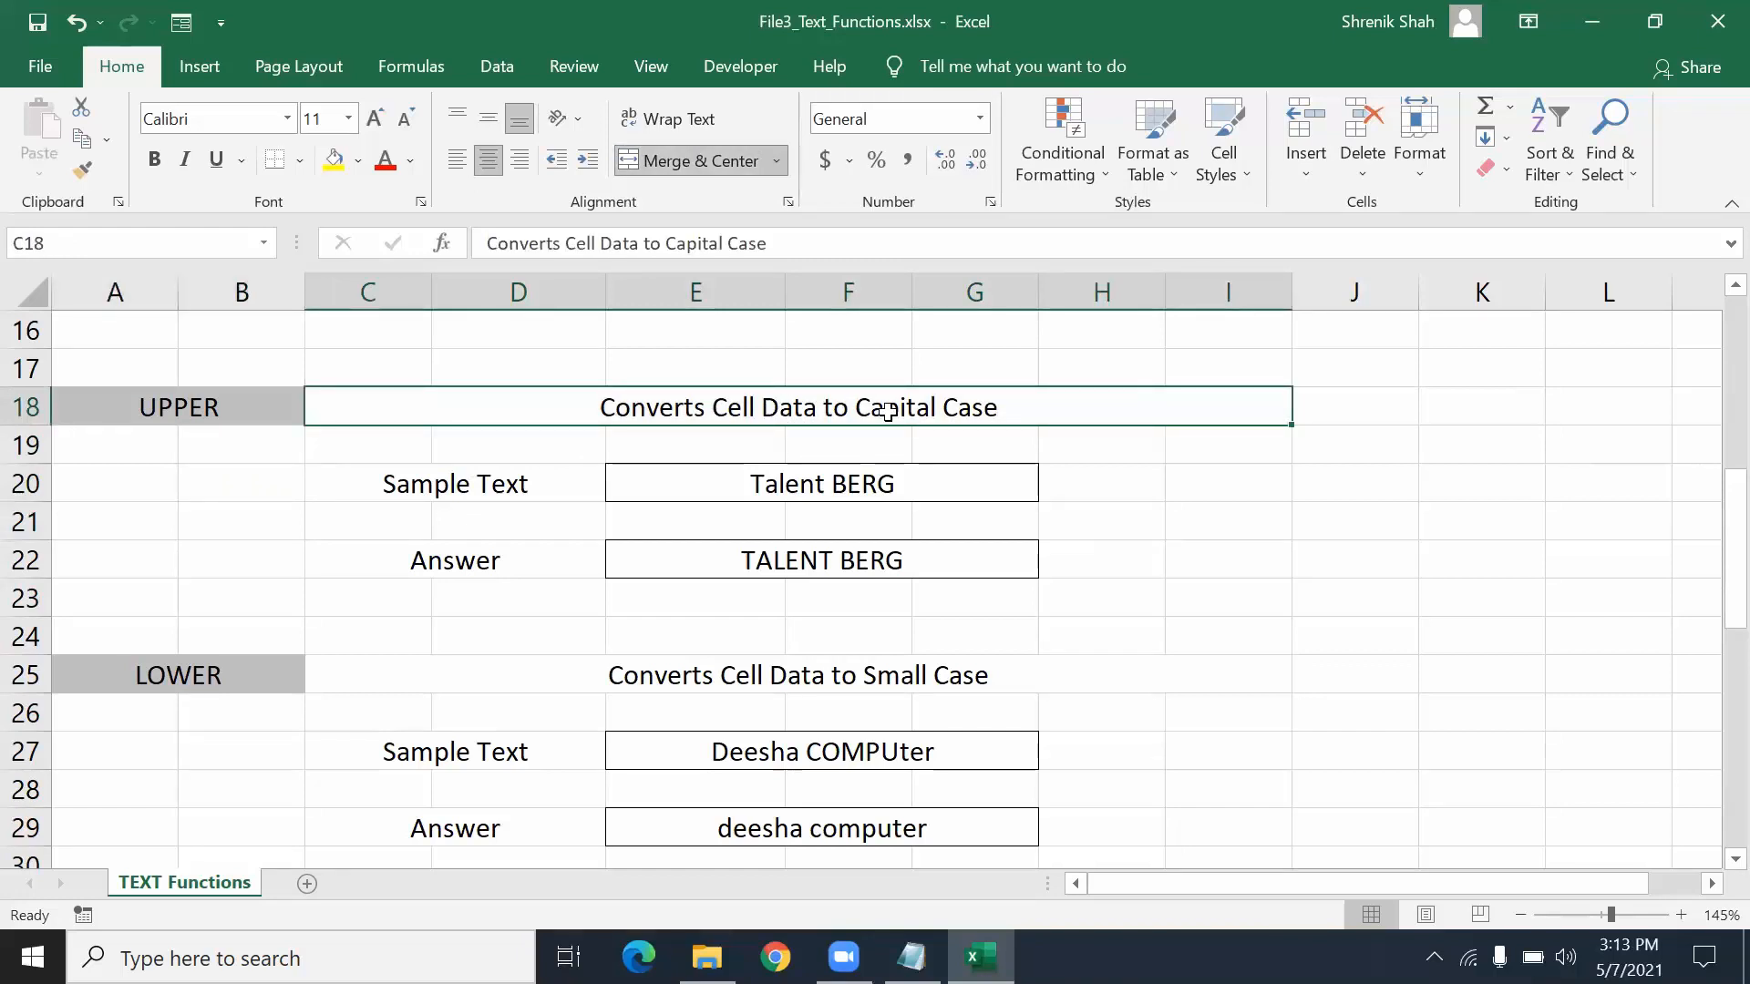
pyautogui.click(990, 492)
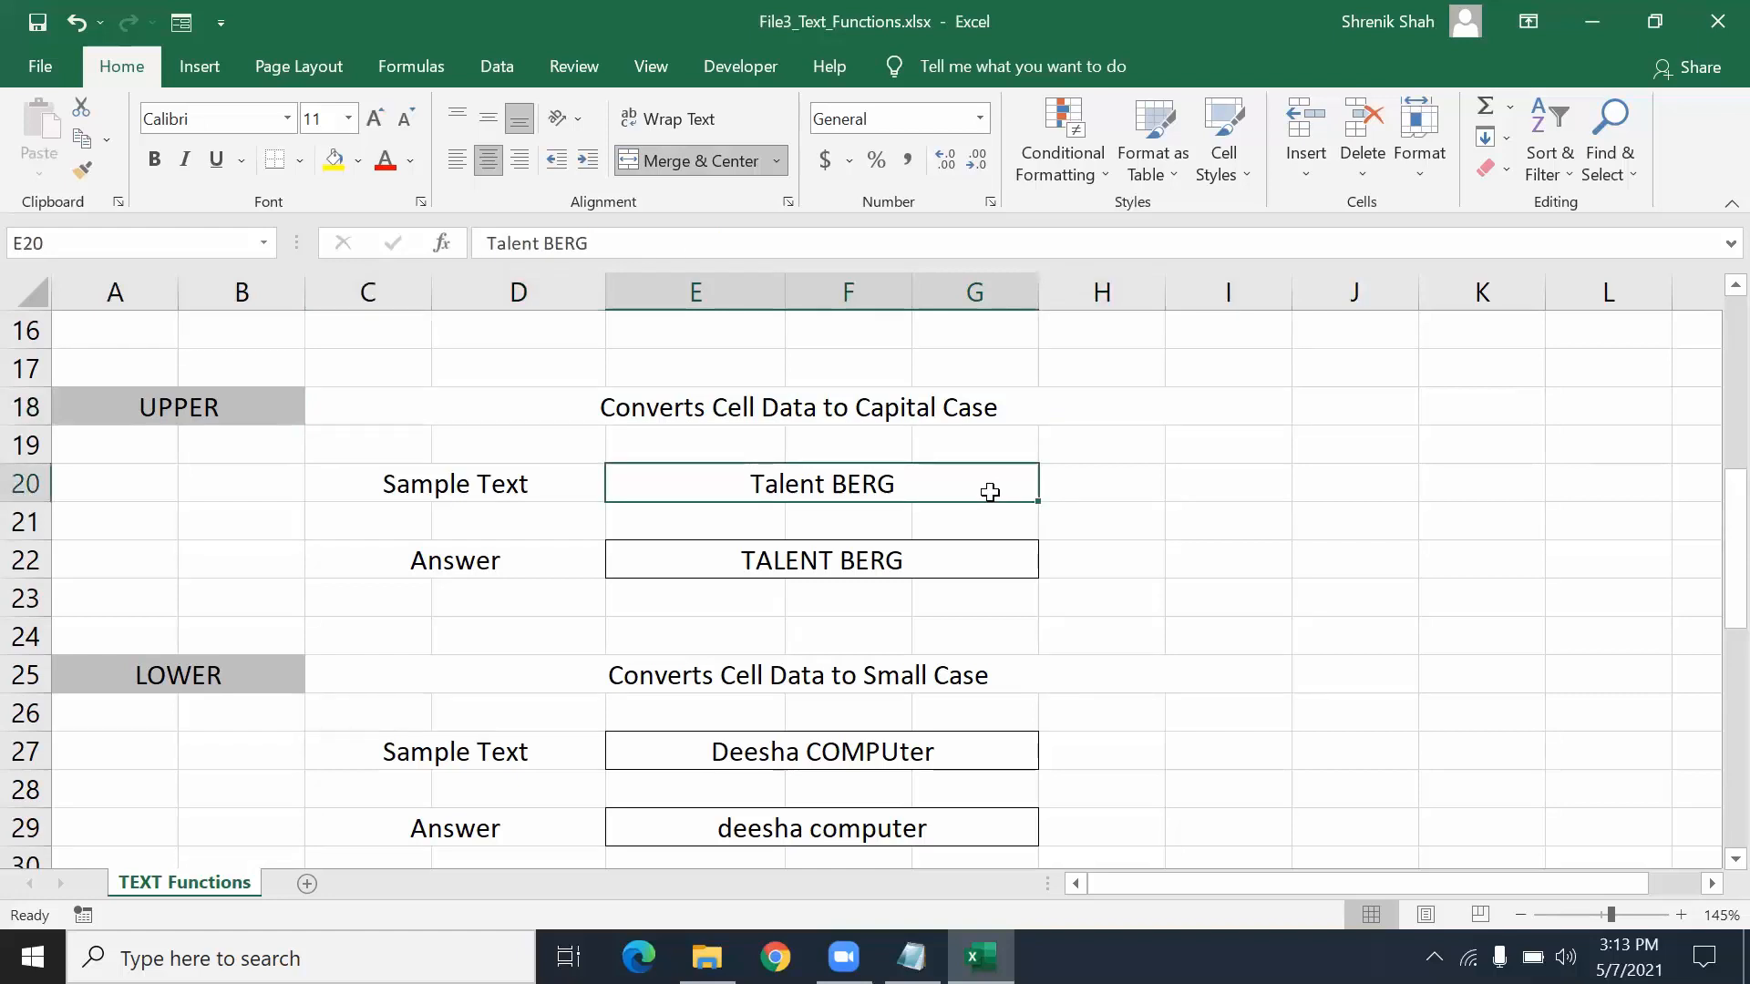
pyautogui.write('mumbai')
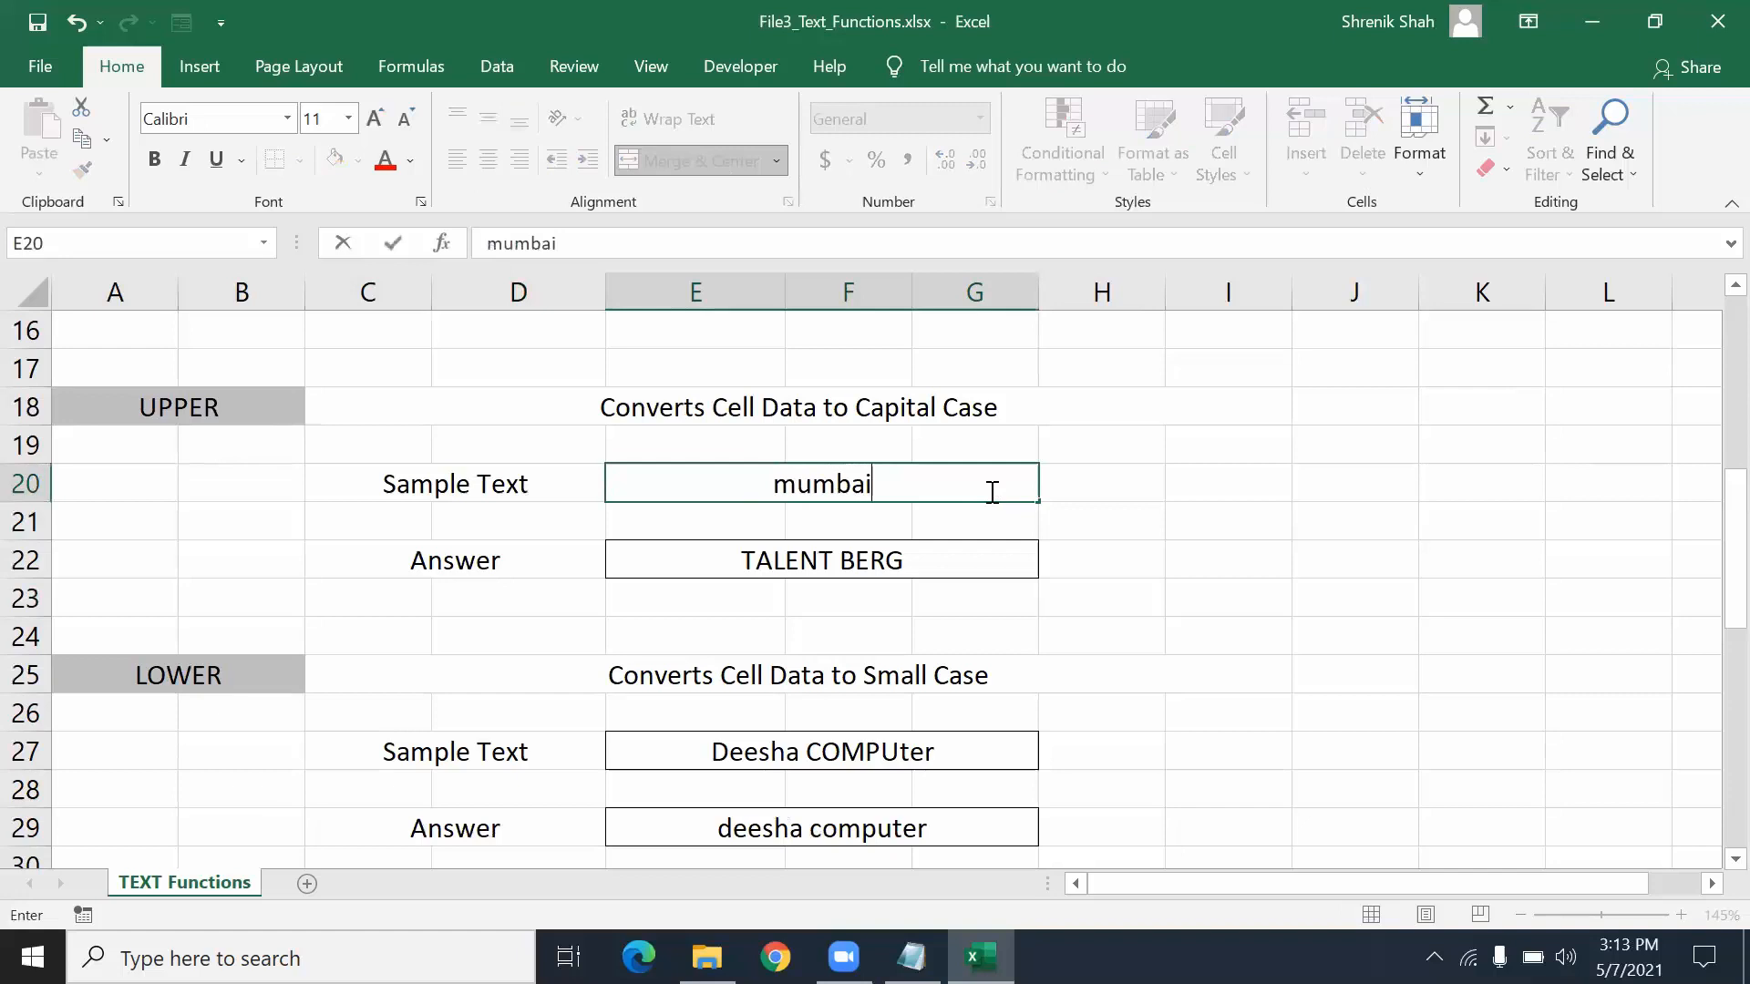
pyautogui.press('Return')
pyautogui.click(990, 492)
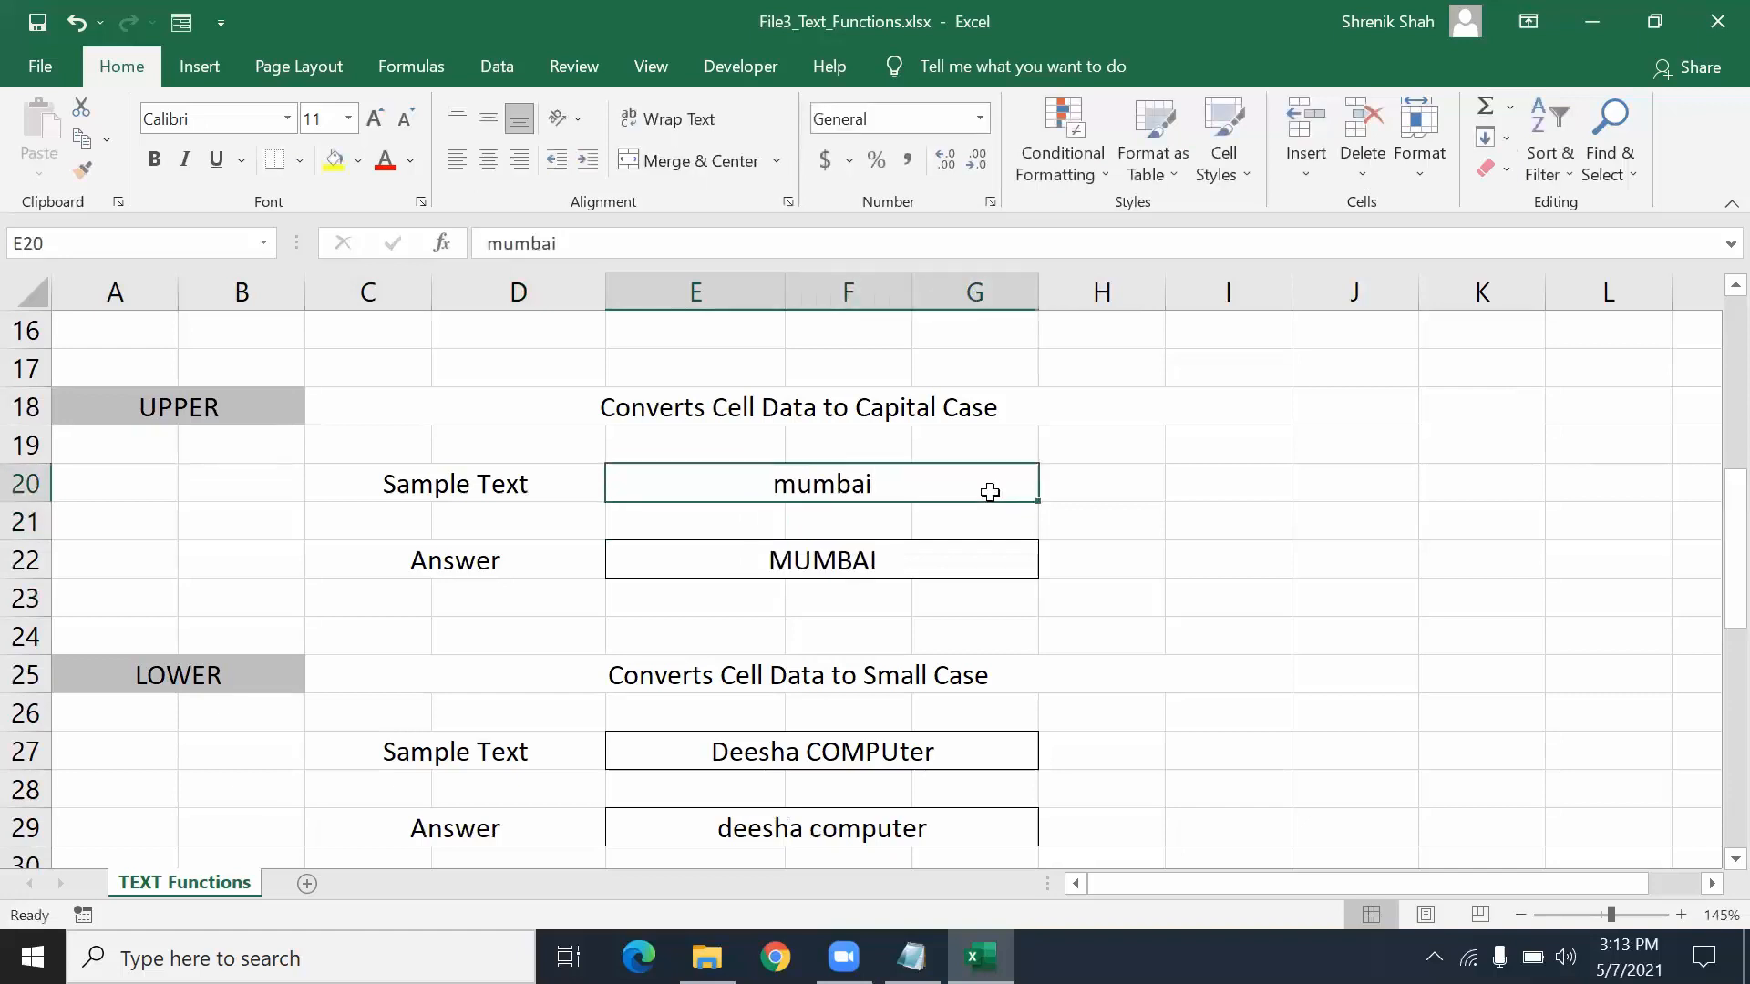
pyautogui.write('talent')
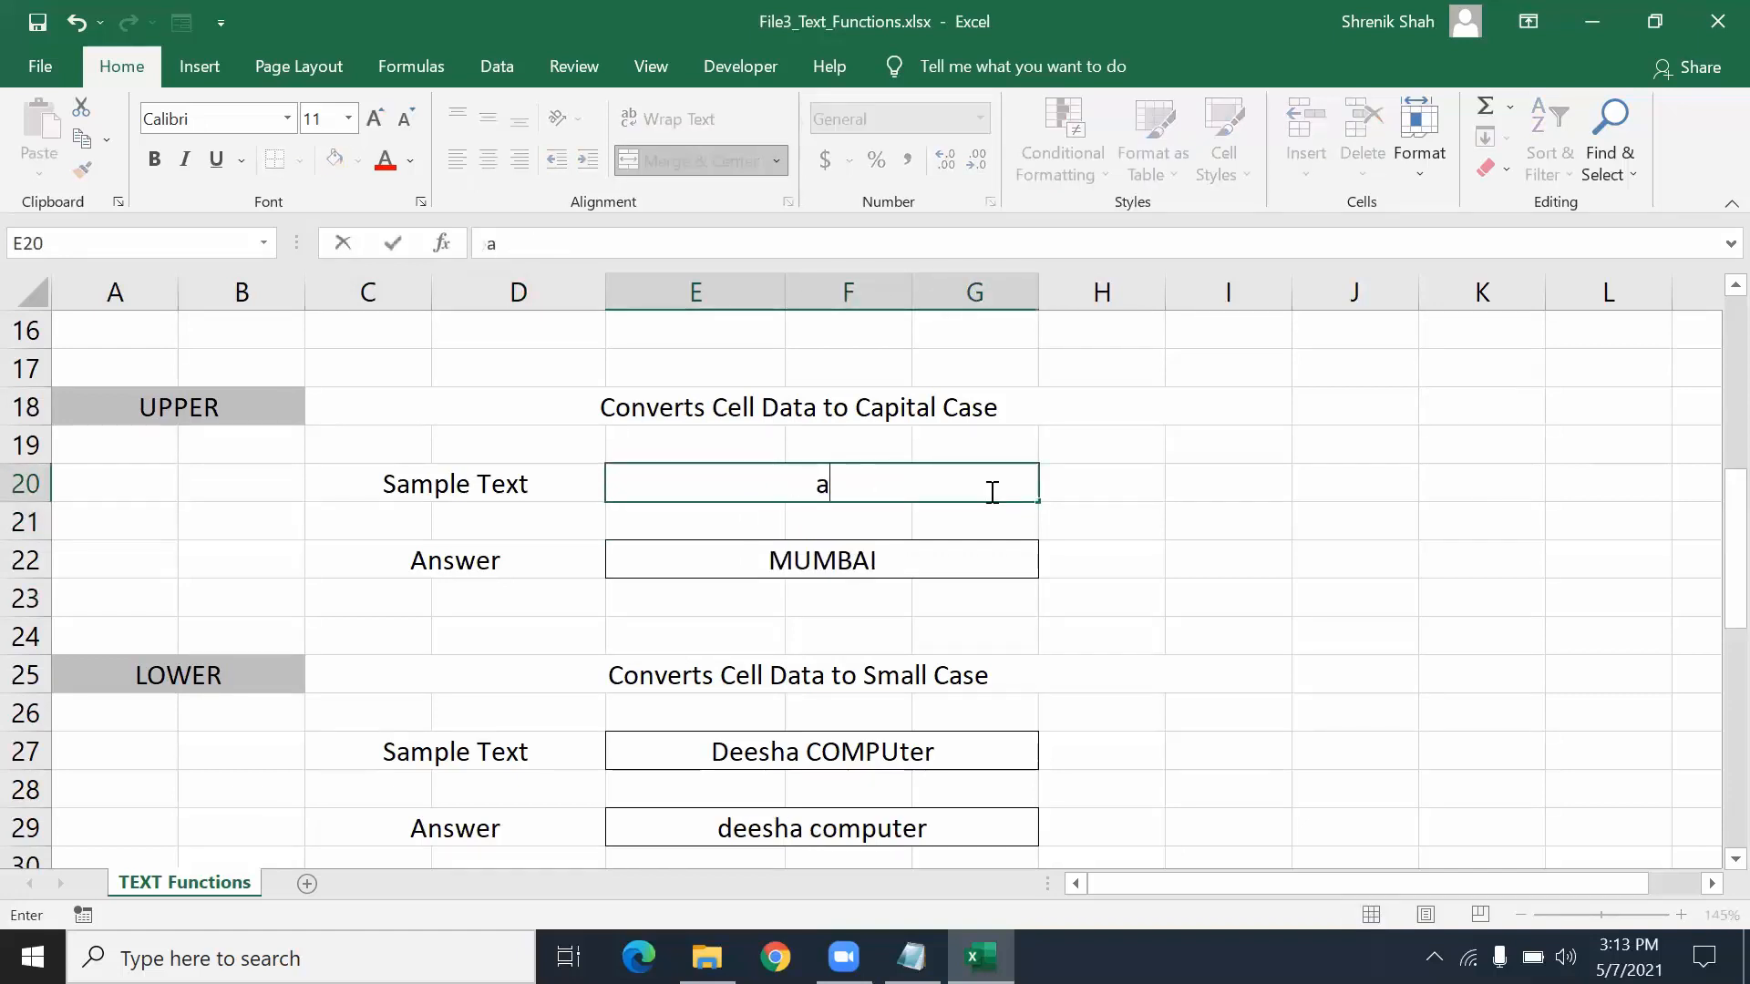
pyautogui.write('T')
pyautogui.press('BackSpace')
pyautogui.write('BERG')
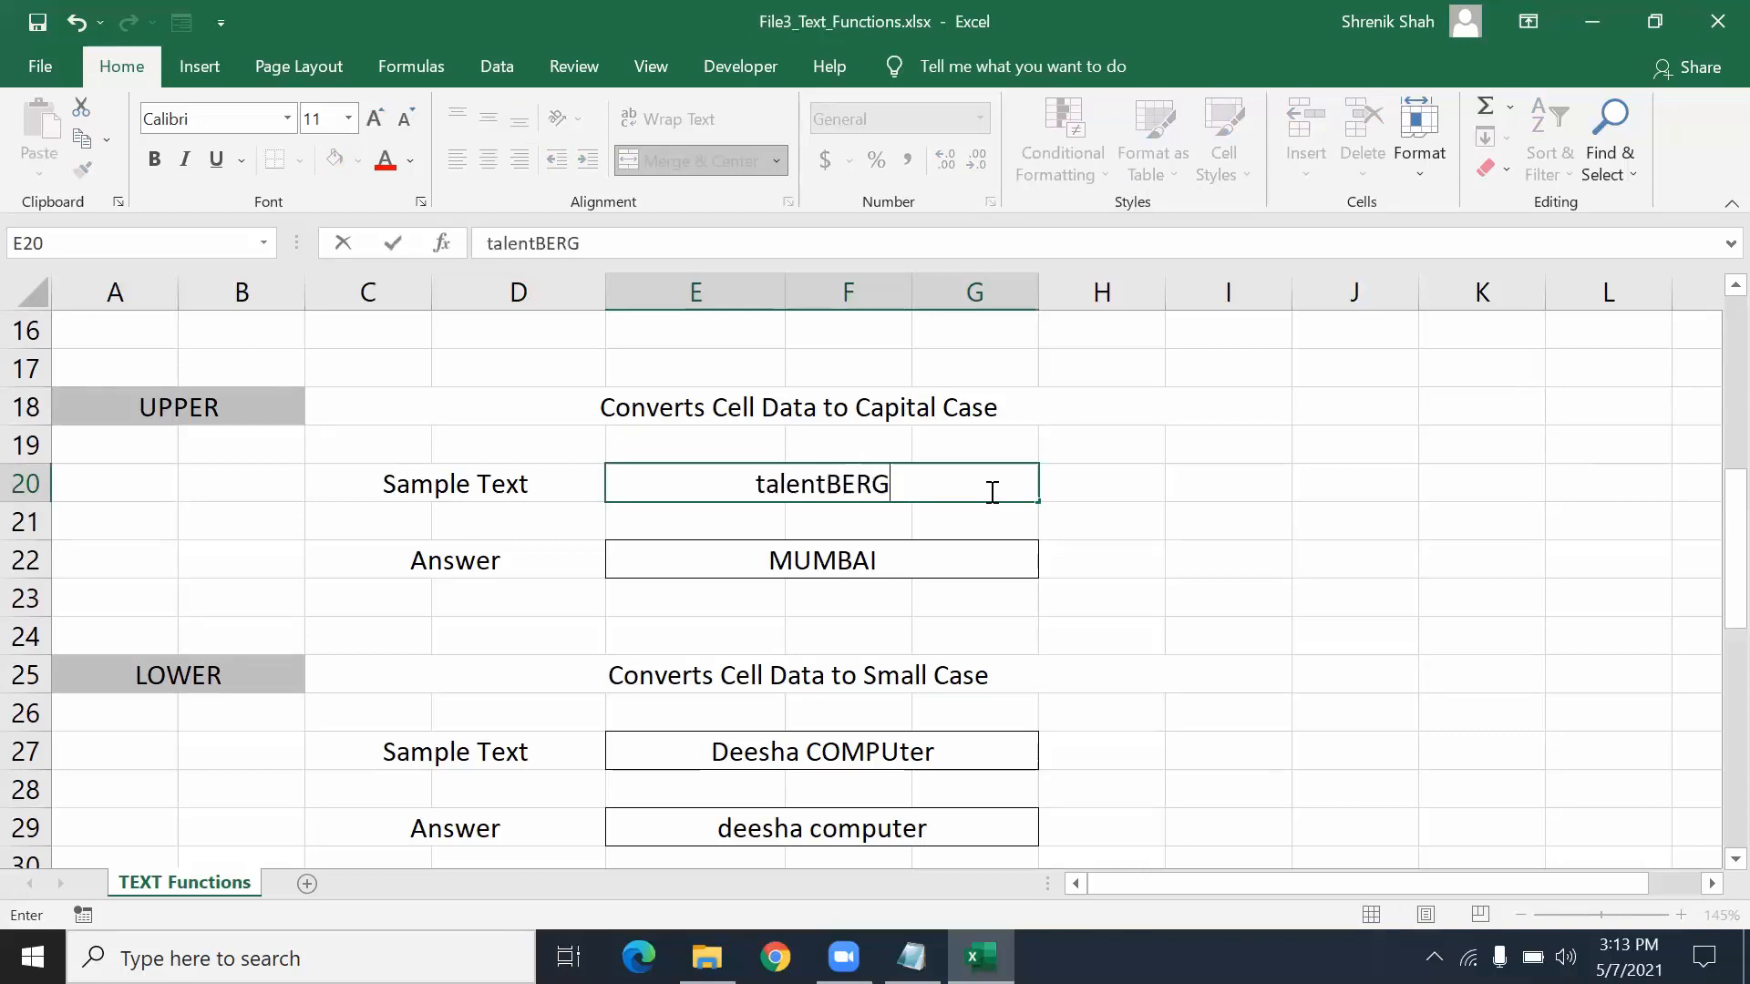
pyautogui.press('Return')
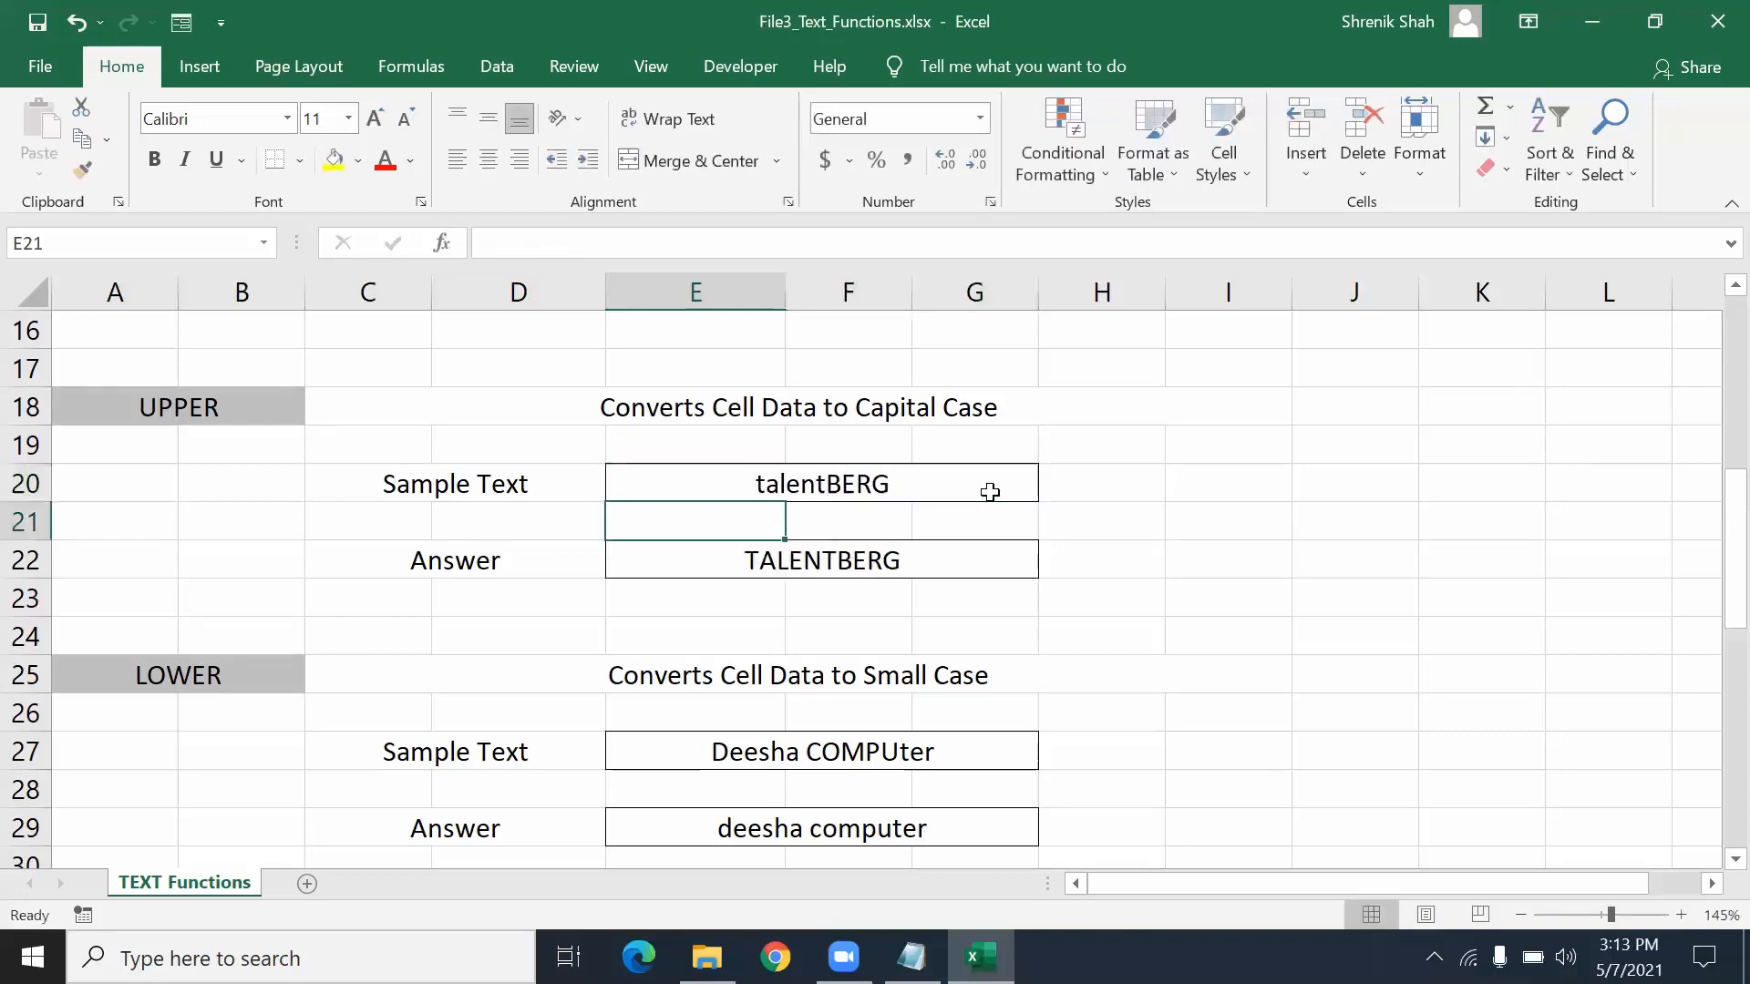
# - Re-enter =UPPER(E20) in E22, returning TALENTBERG
pyautogui.press('Down')
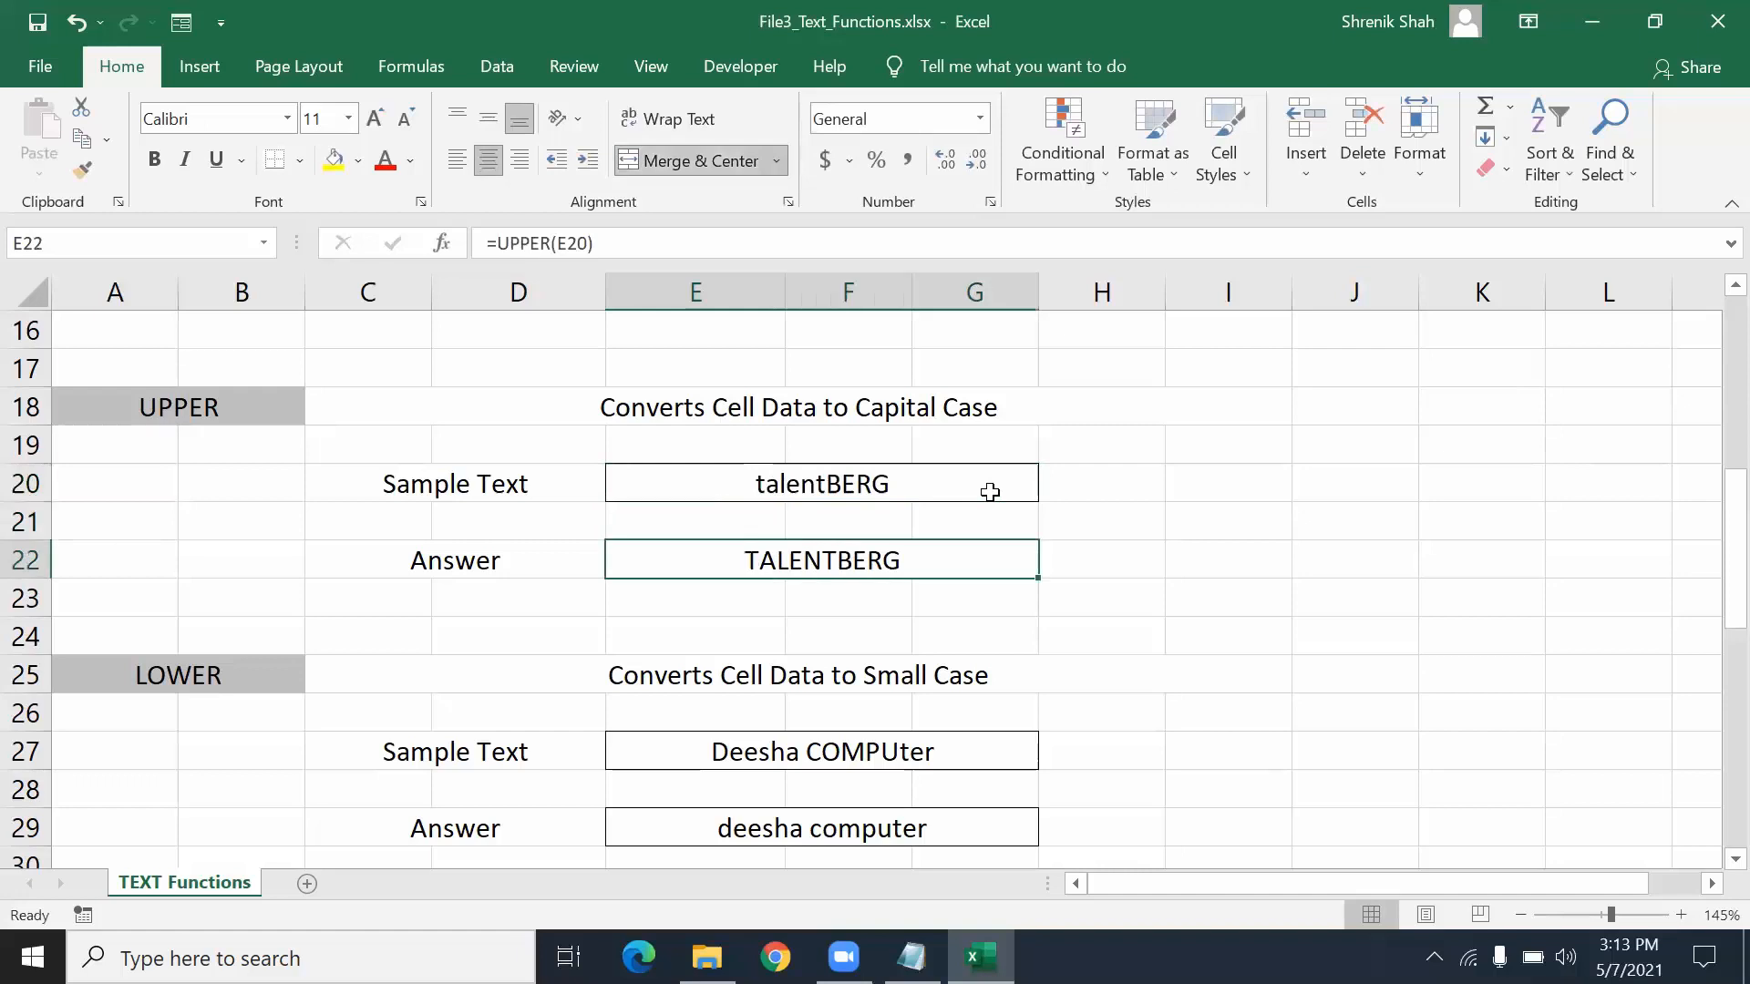
pyautogui.write('=UOO')
pyautogui.press('BackSpace')
pyautogui.press('BackSpace')
pyautogui.write('PPER(')
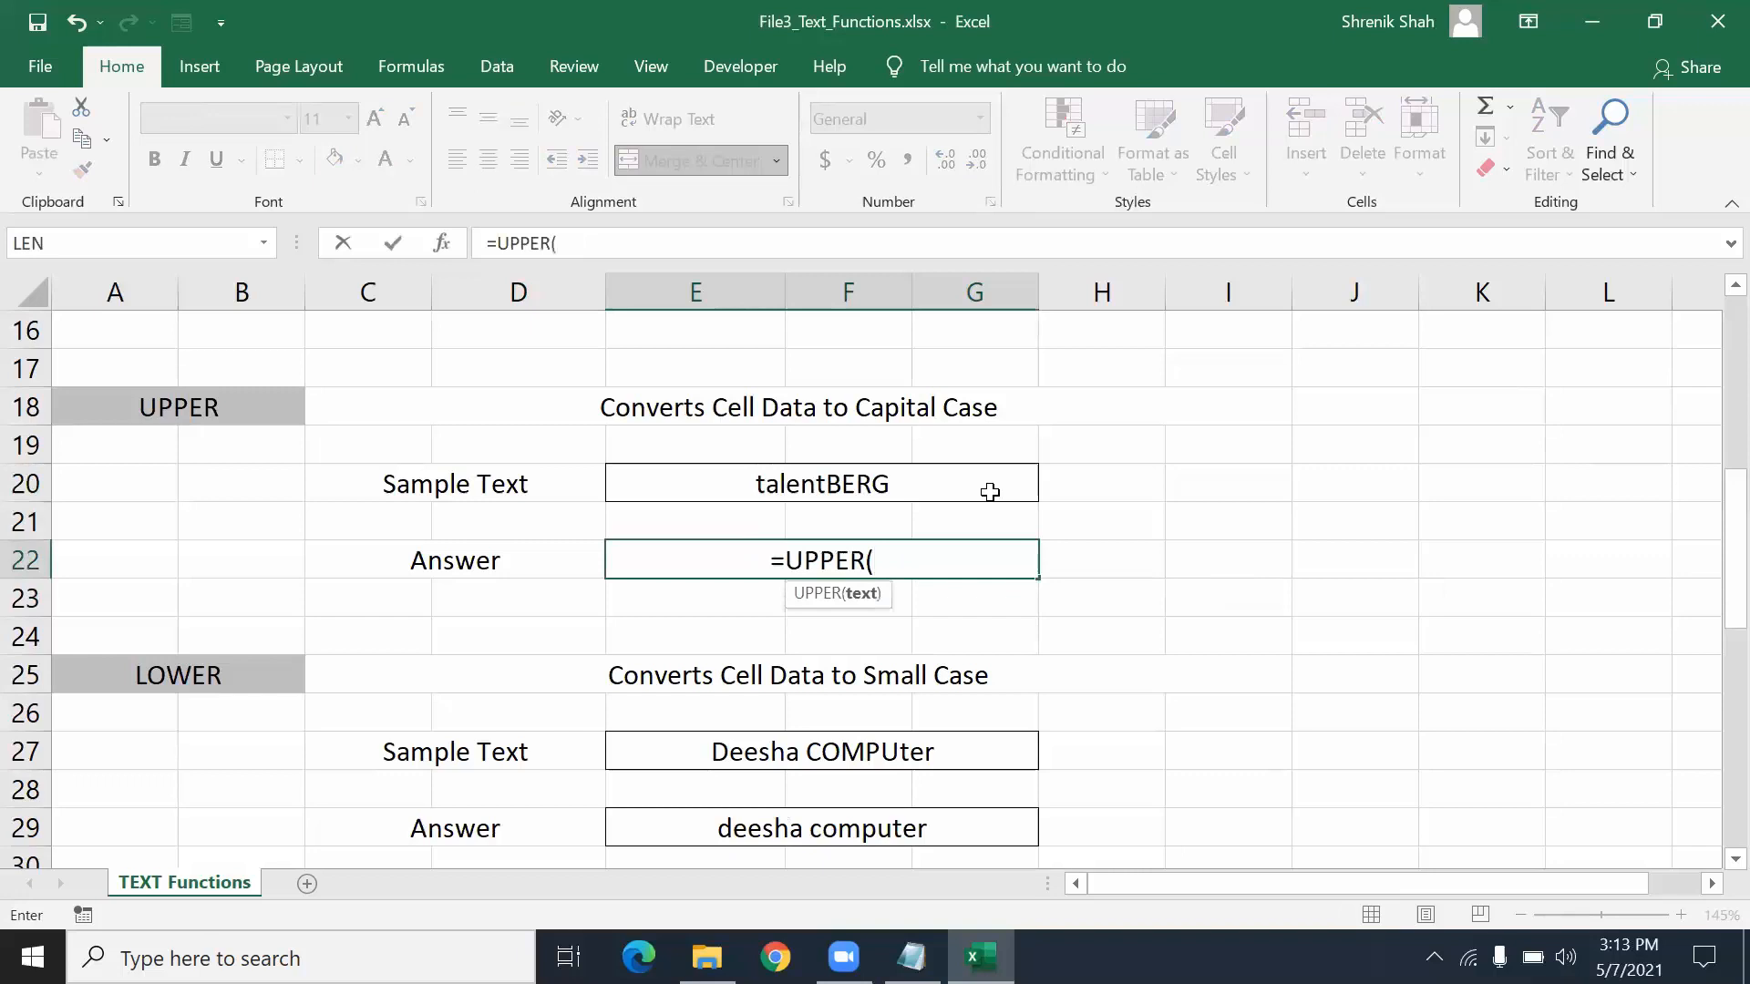
pyautogui.click(991, 492)
pyautogui.write(')')
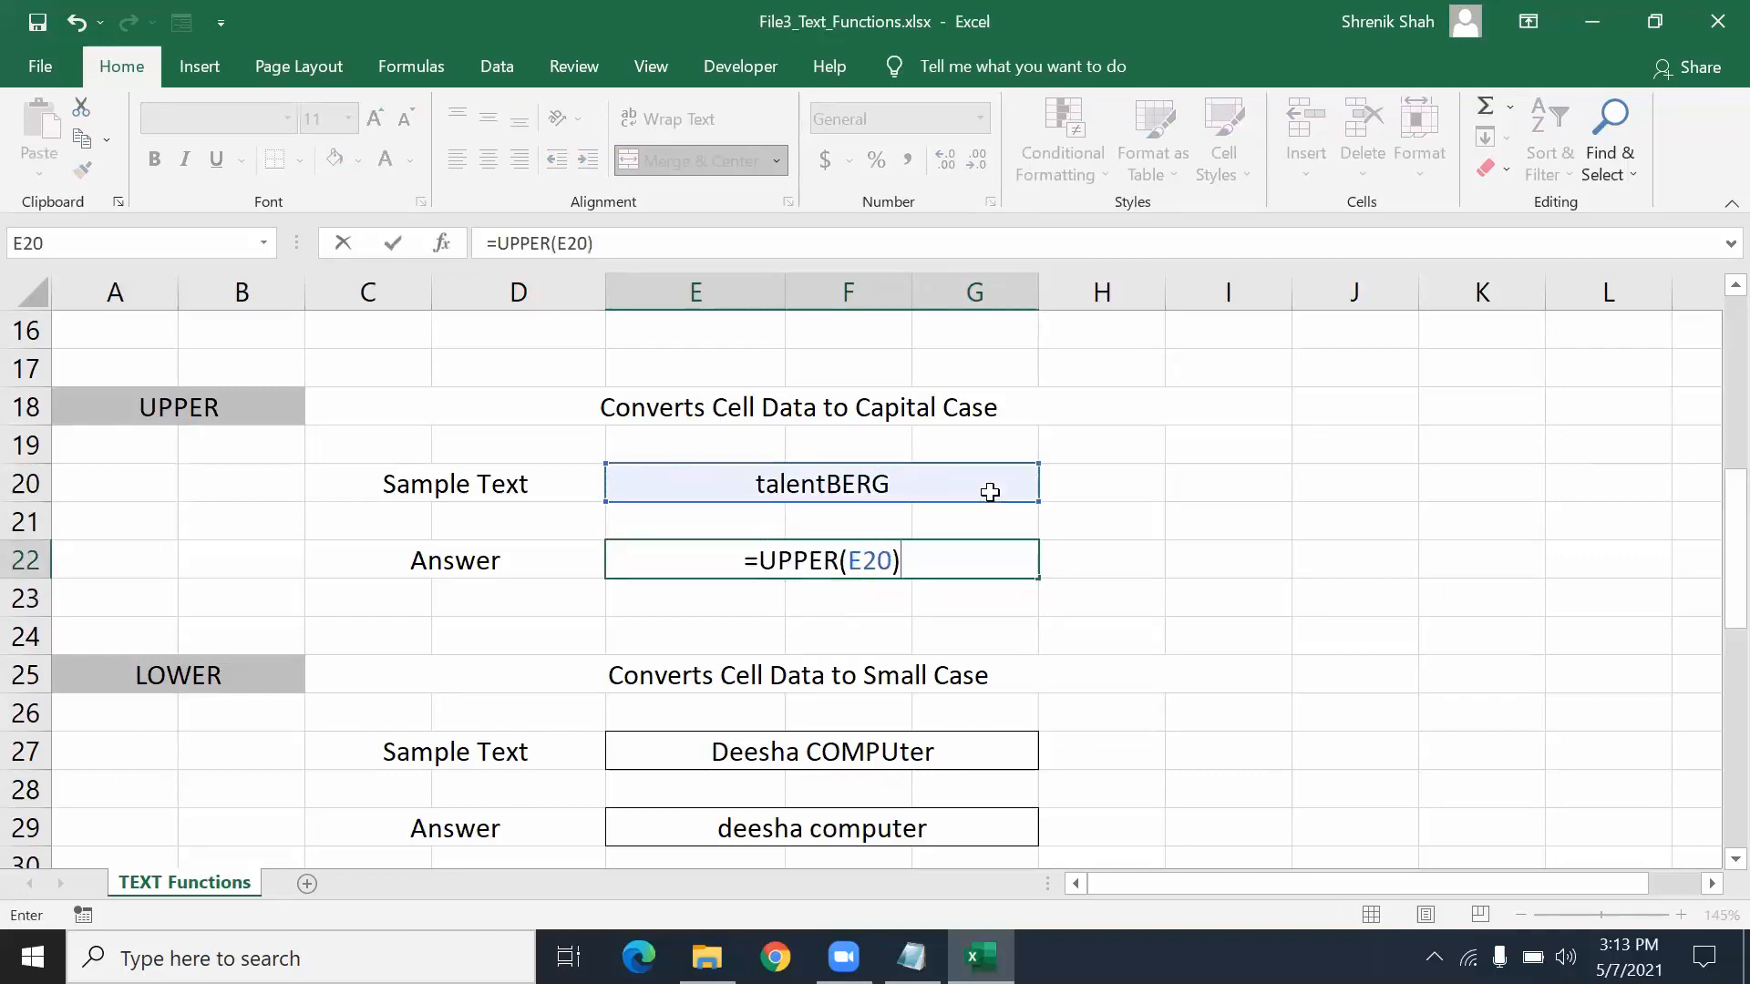
pyautogui.press('Return')
pyautogui.press('Up')
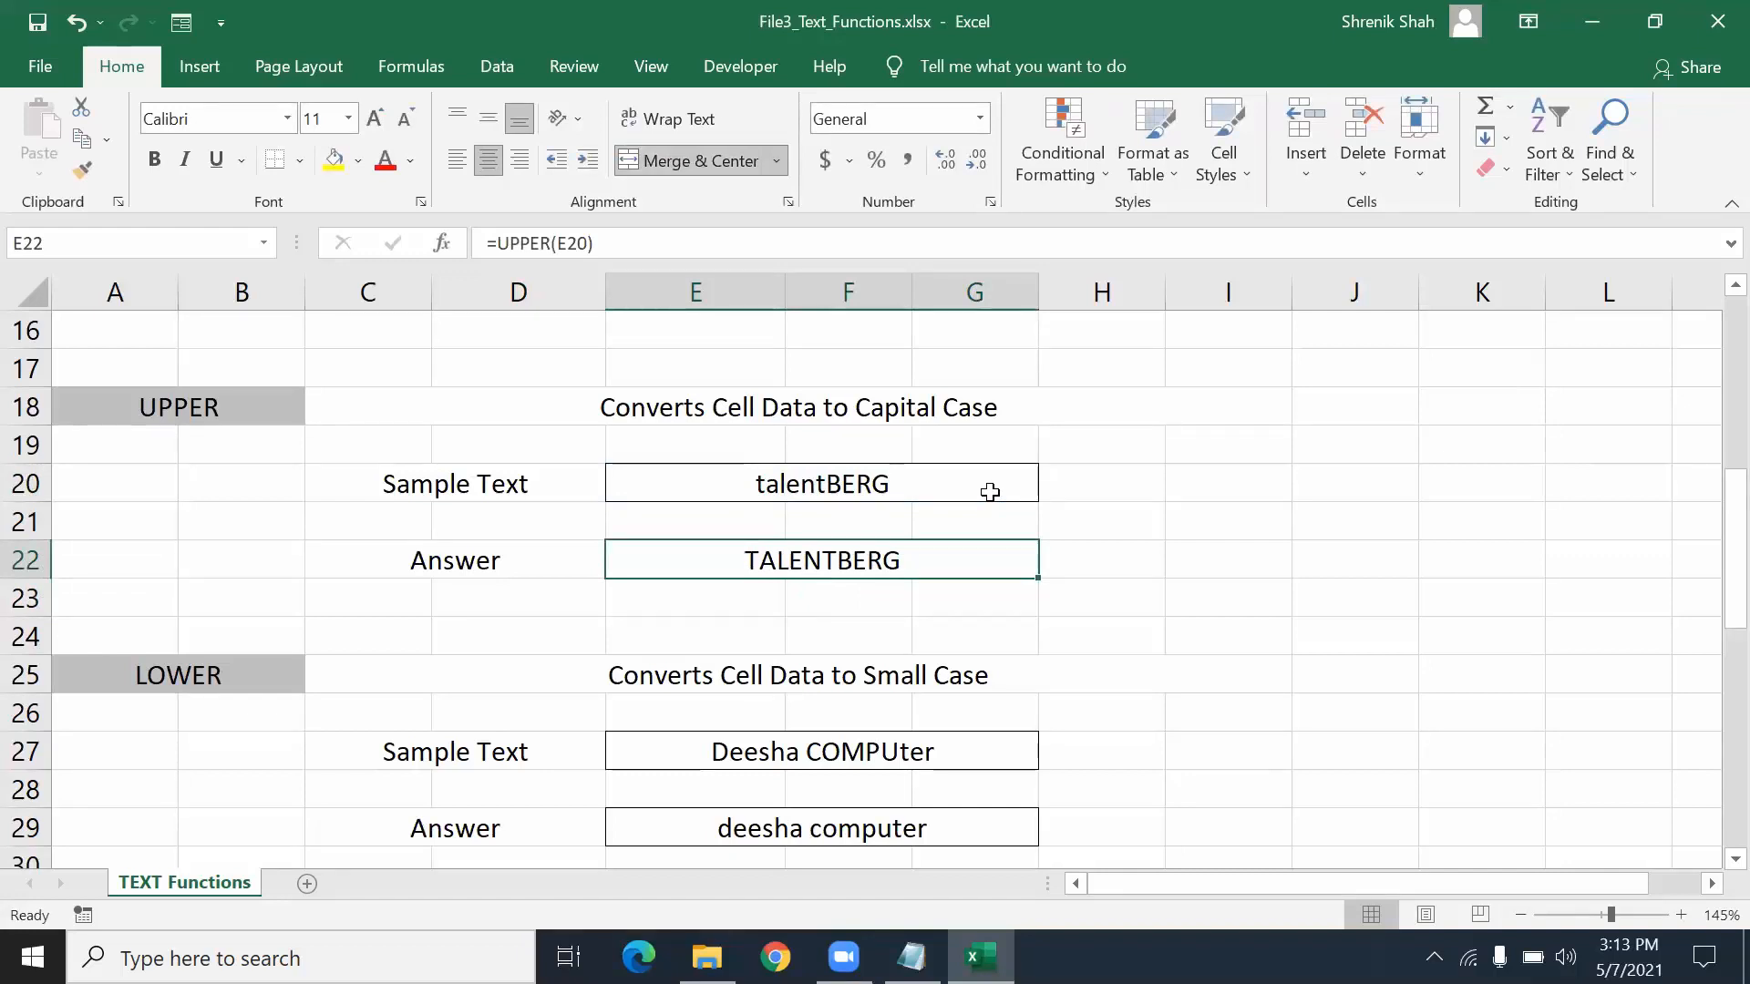
# - Enter a new lowercase full name as the LOWER sample text in E27
pyautogui.scroll(-1, 933, 562)
pyautogui.click(235, 567)
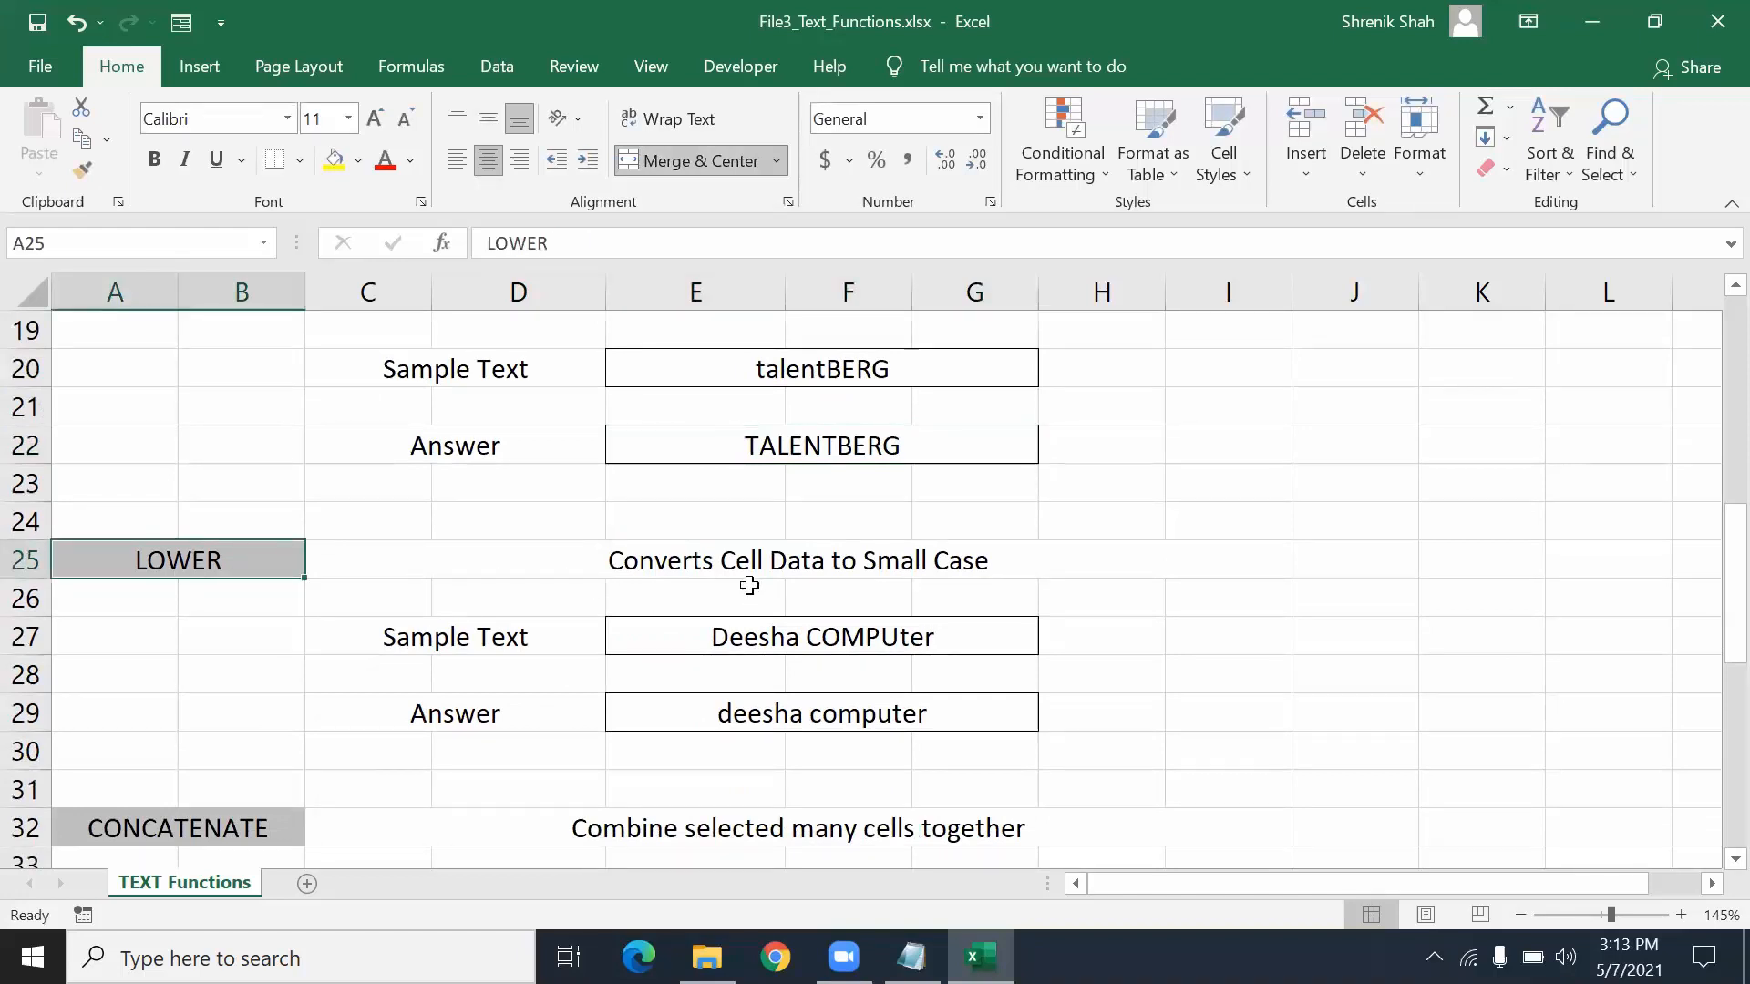
pyautogui.click(739, 648)
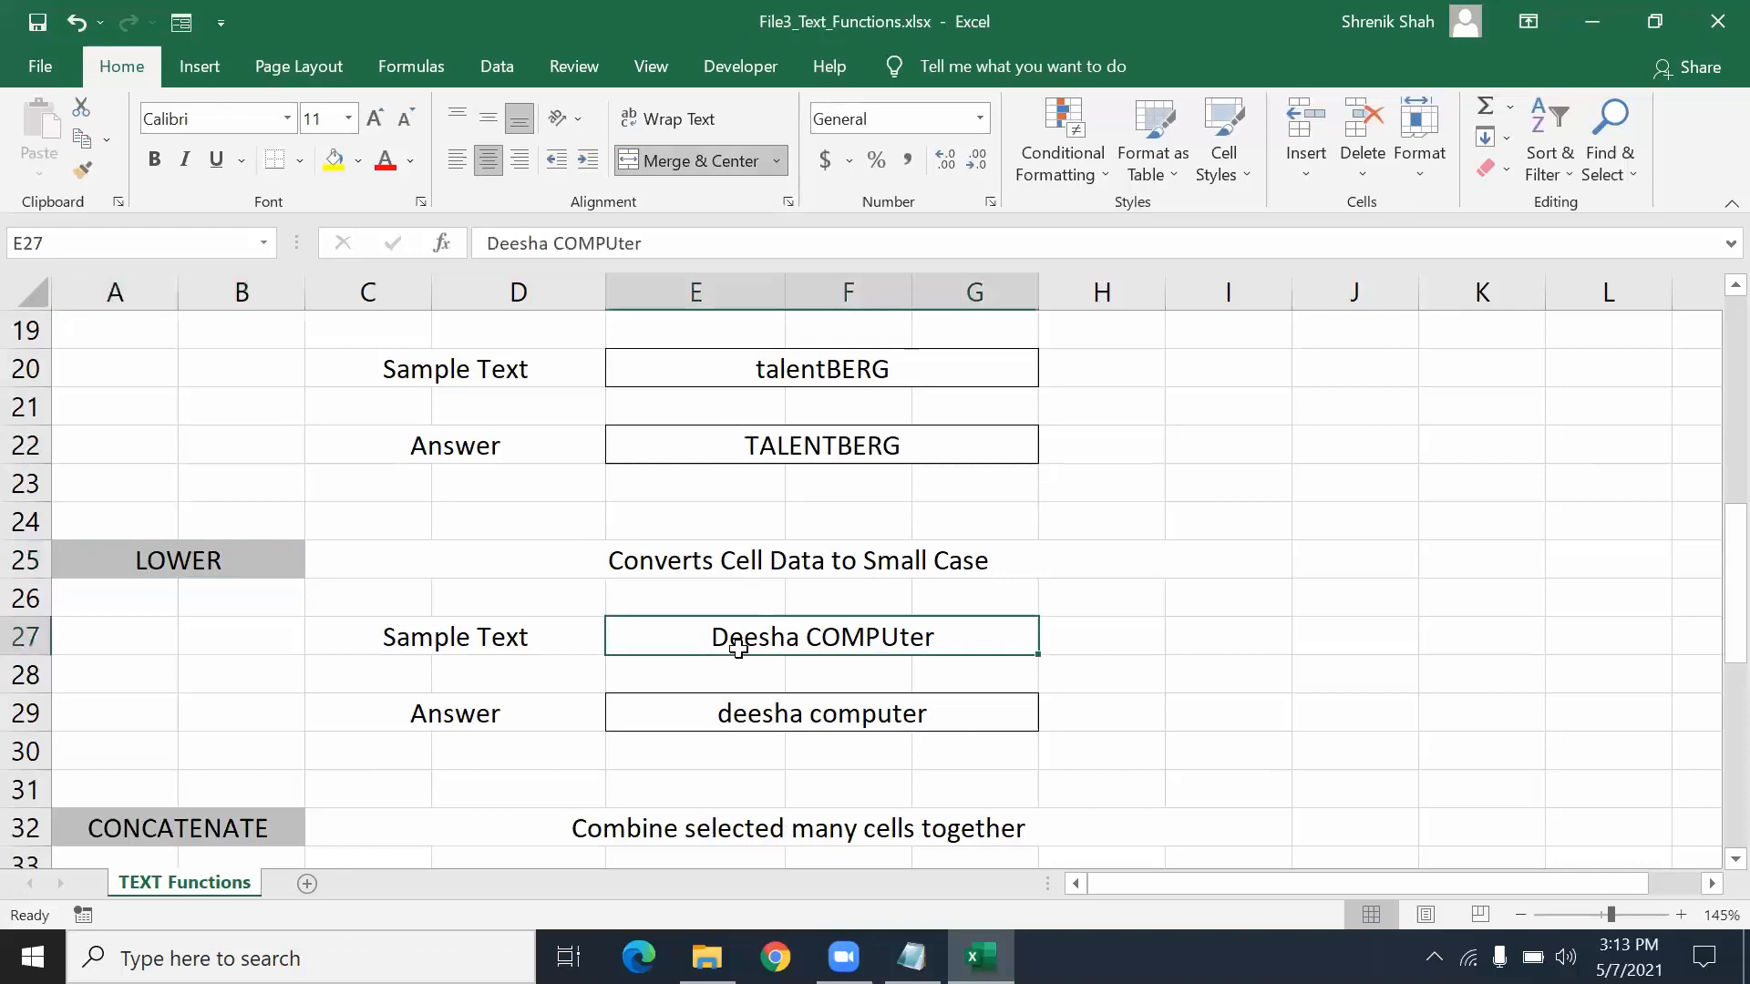
pyautogui.click(746, 738)
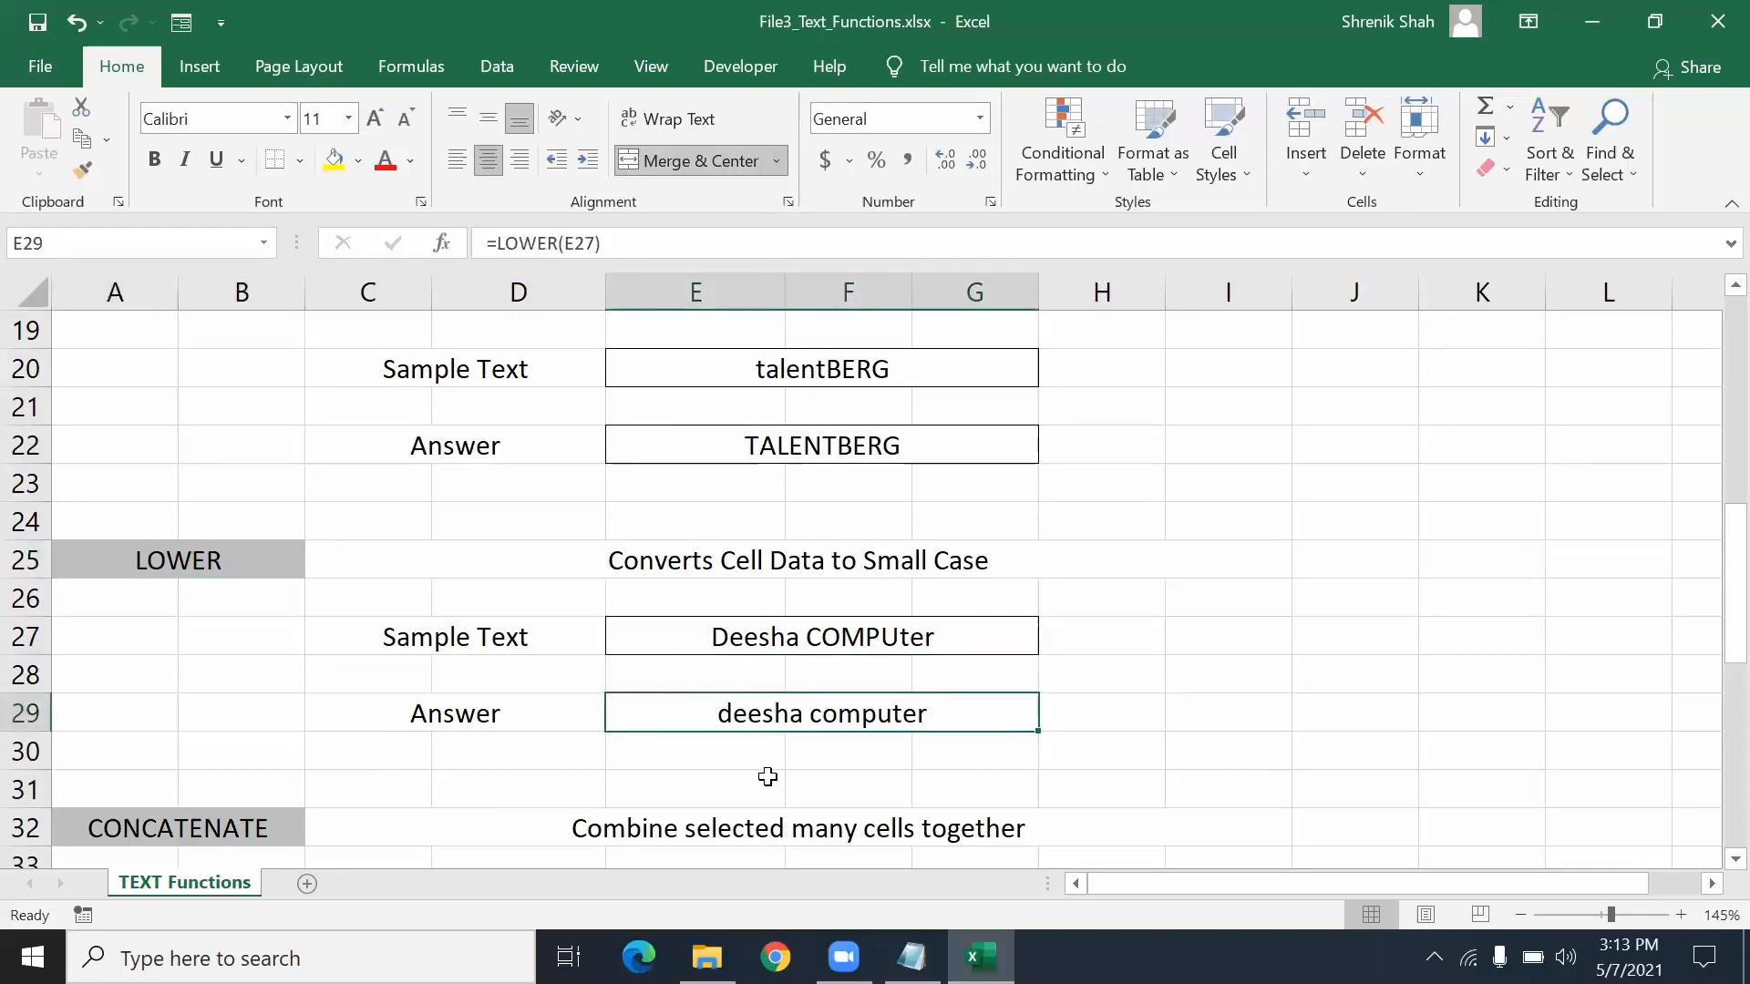
pyautogui.click(742, 625)
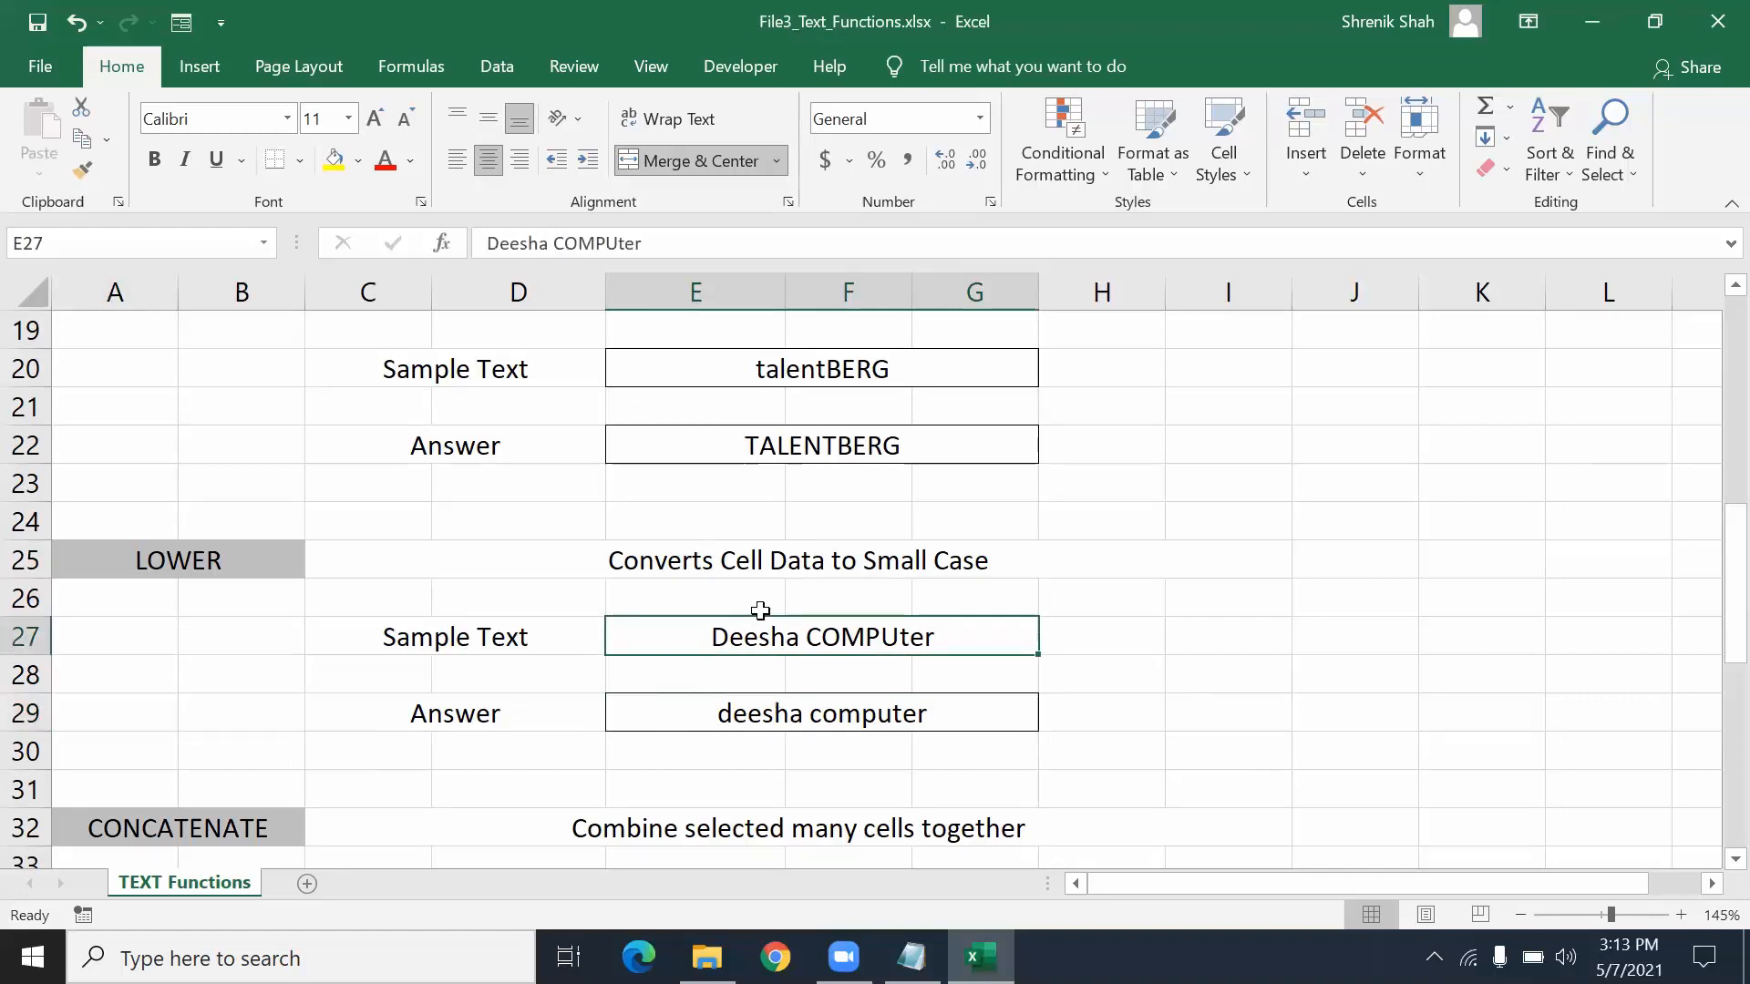
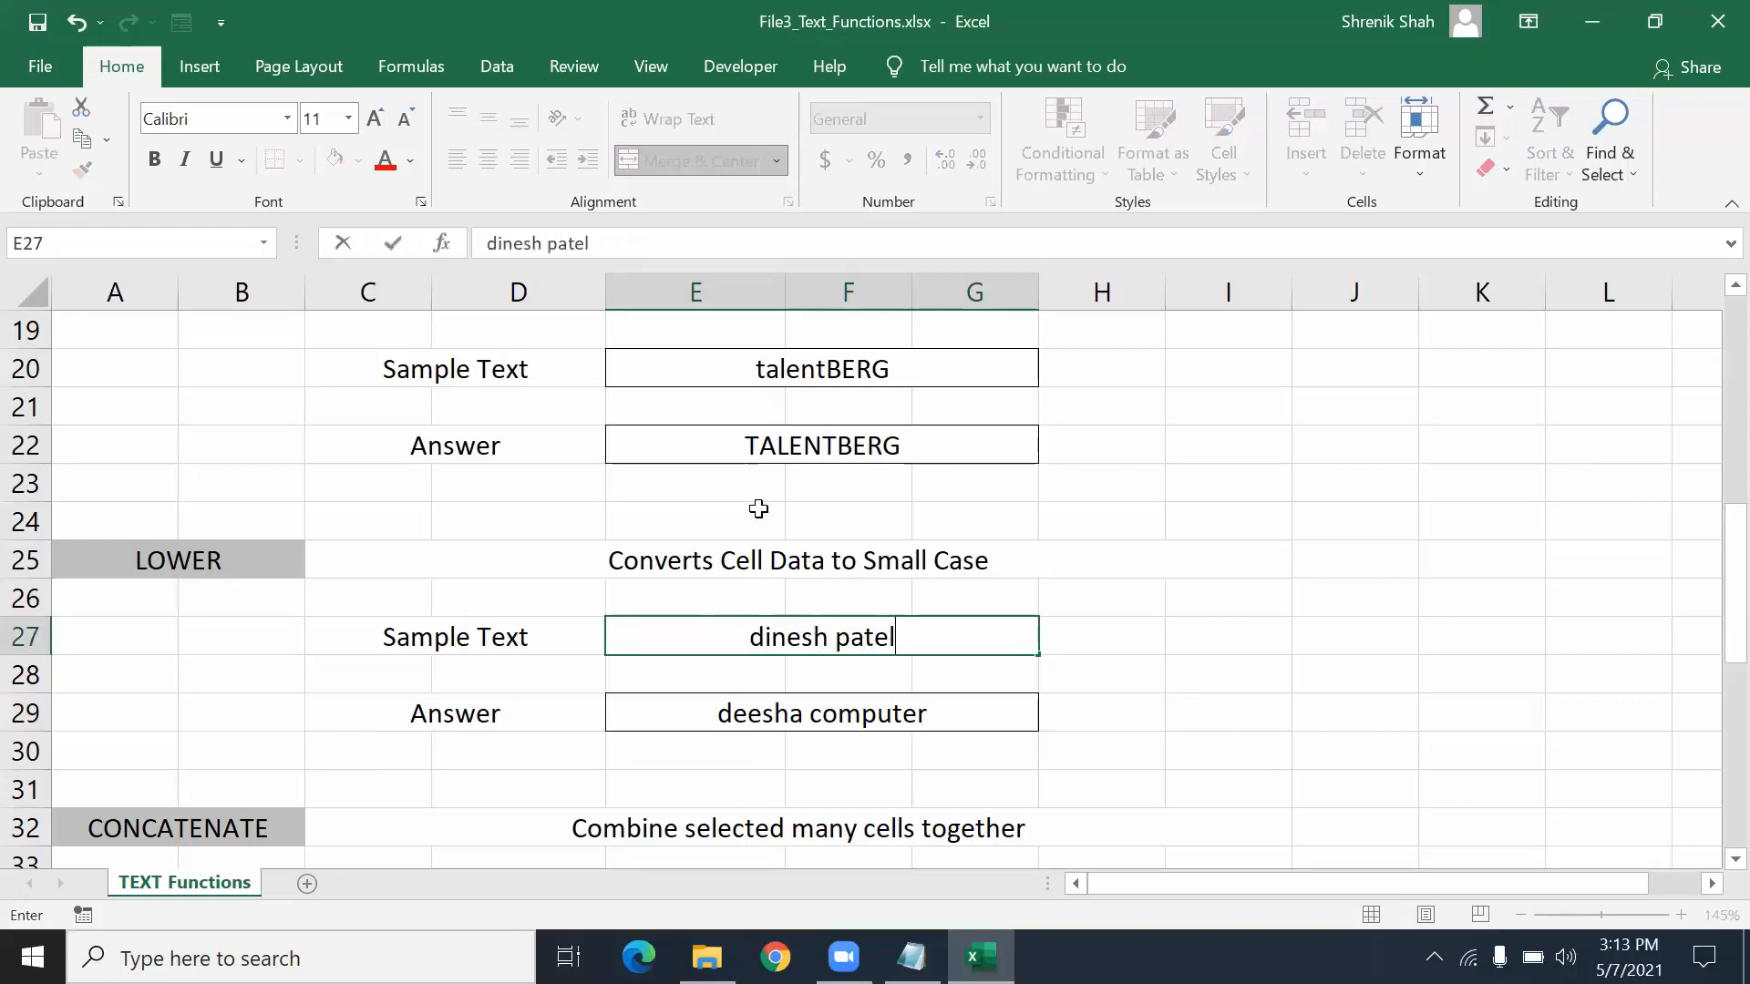
pyautogui.press('Return')
pyautogui.press('Up')
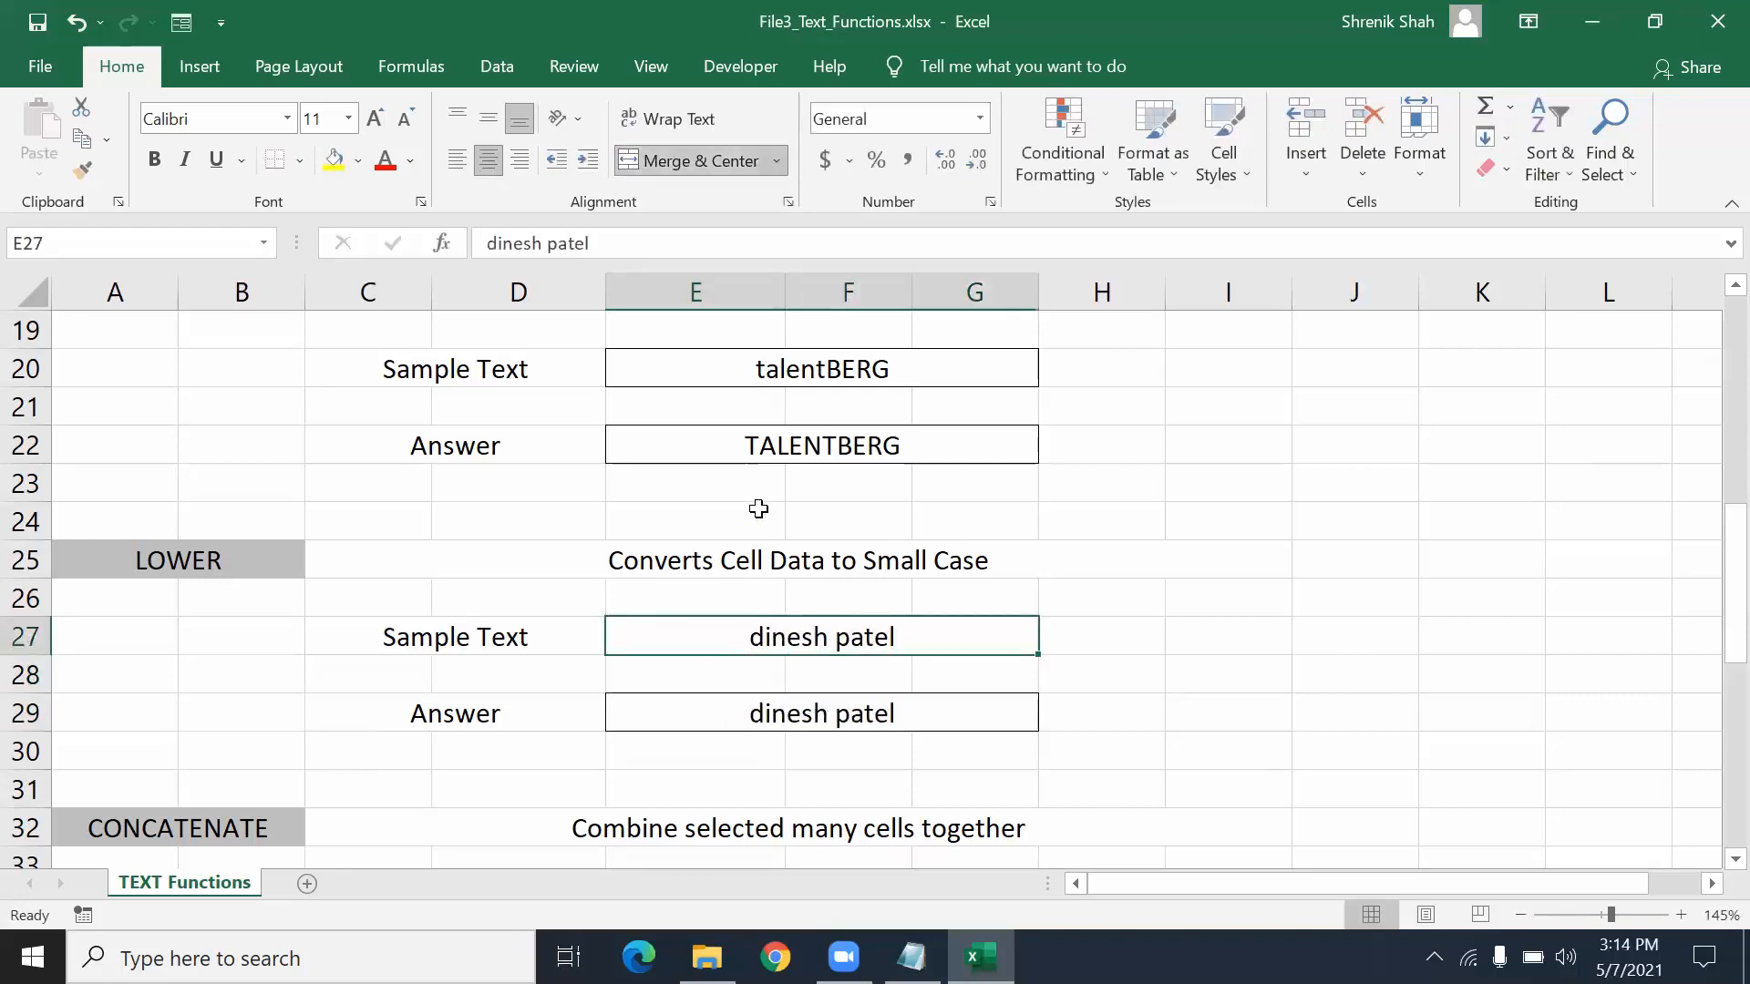
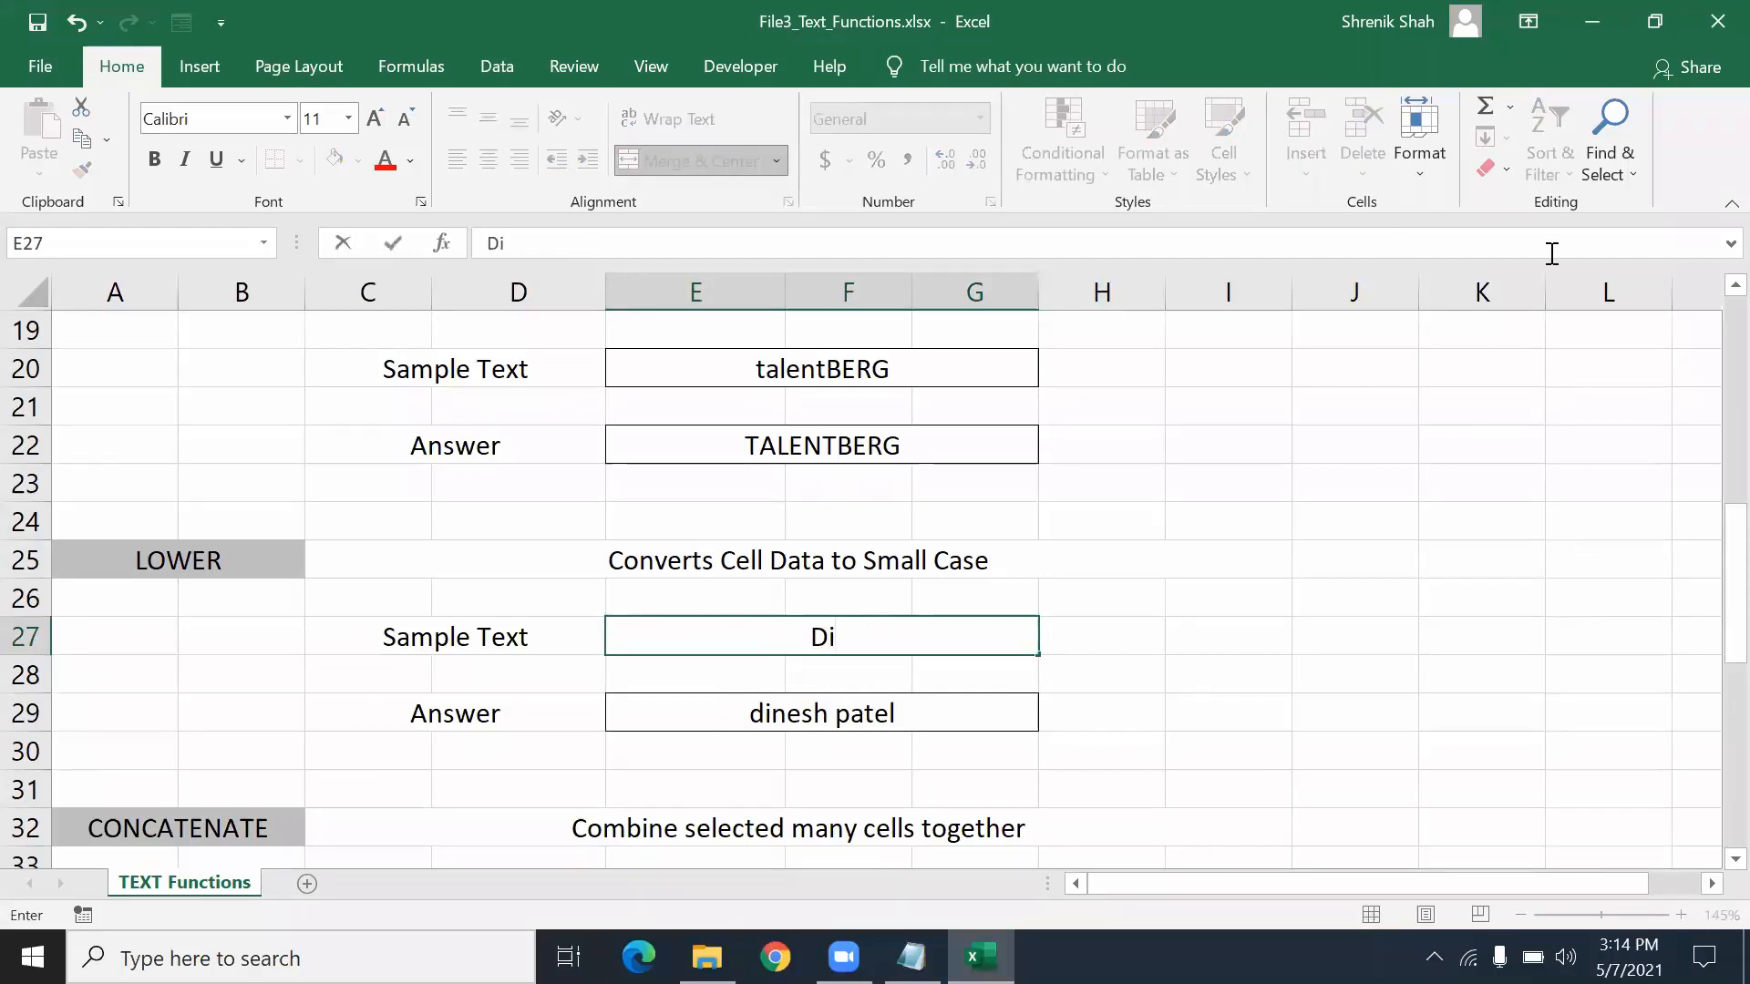
# - Retype E27's name with mixed capitals and select the whole LOWER example
pyautogui.click(988, 643)
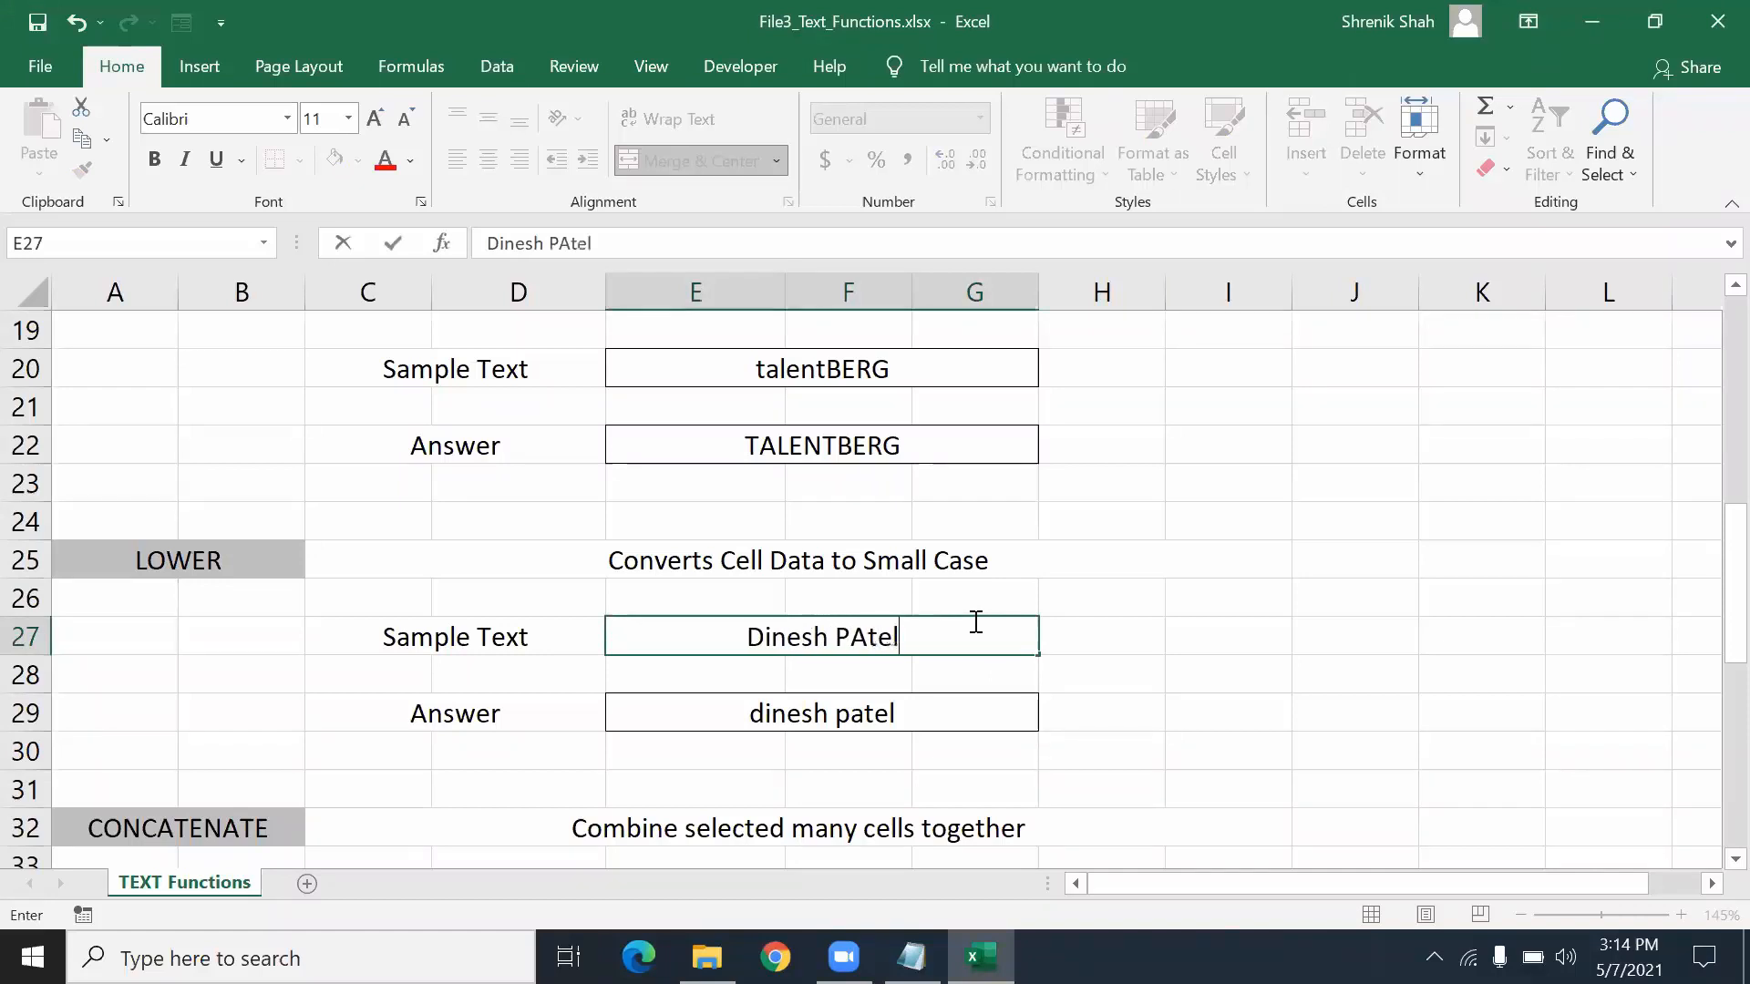
pyautogui.press('Return')
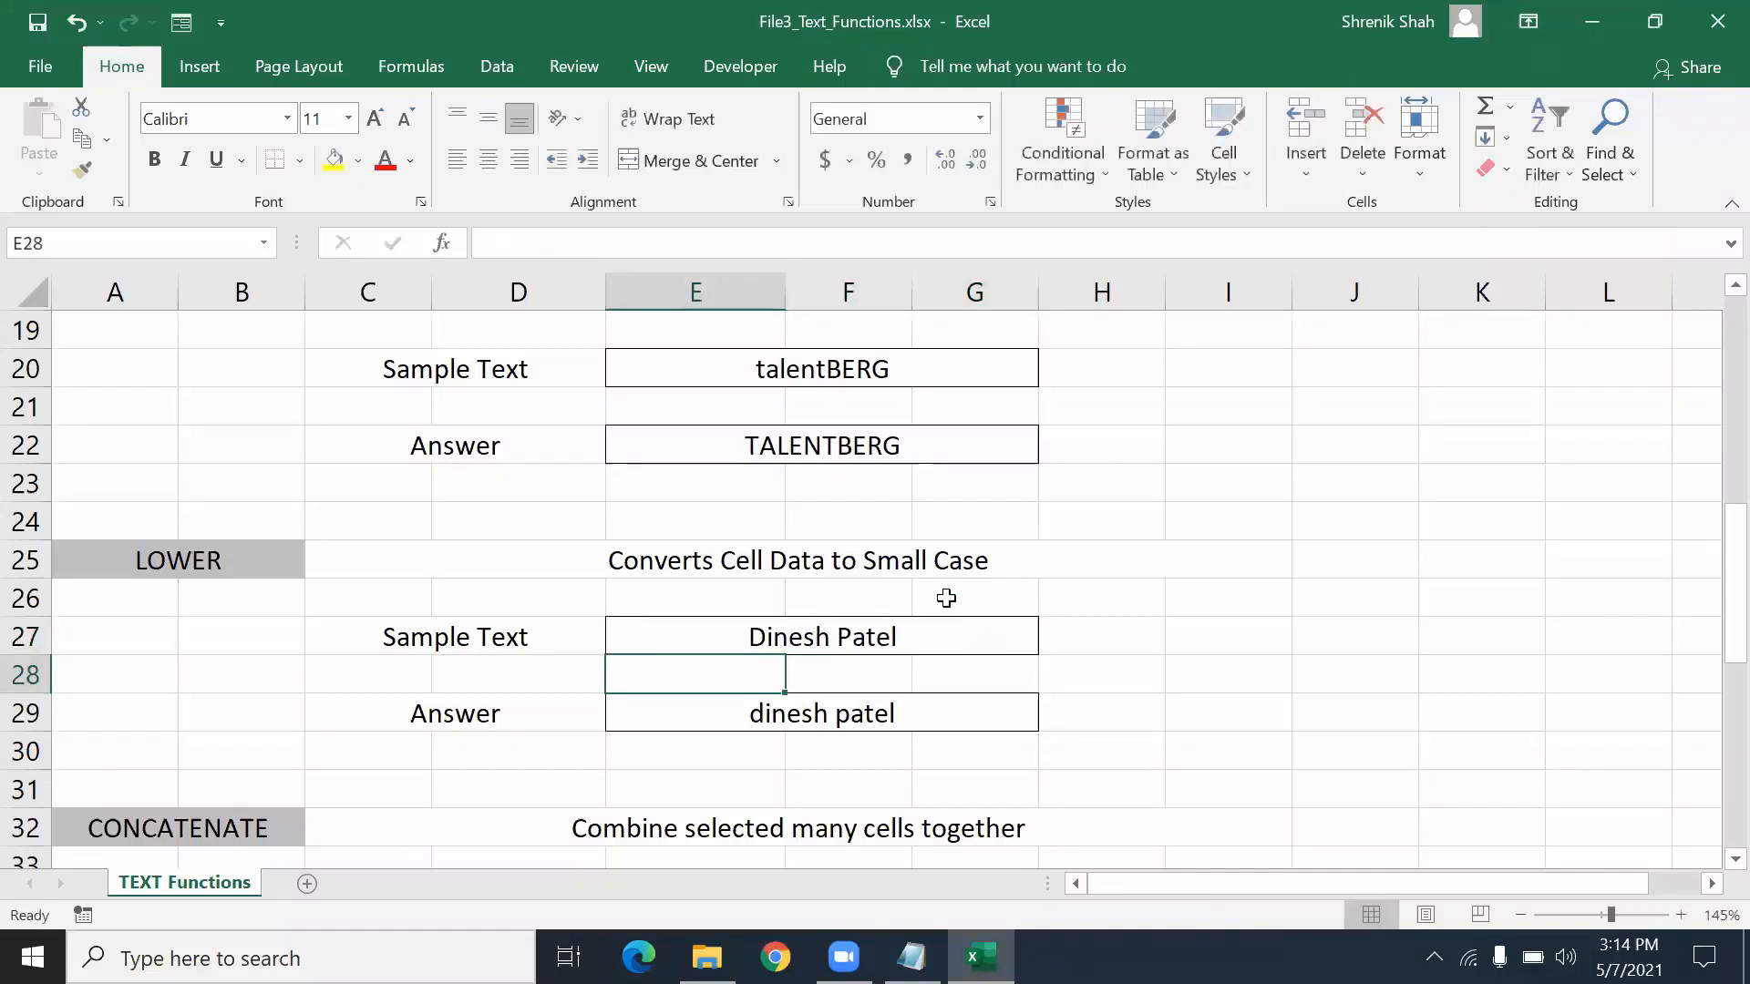
pyautogui.click(561, 552)
pyautogui.keyDown('shift'); pyautogui.click(691, 746); pyautogui.keyUp('shift')
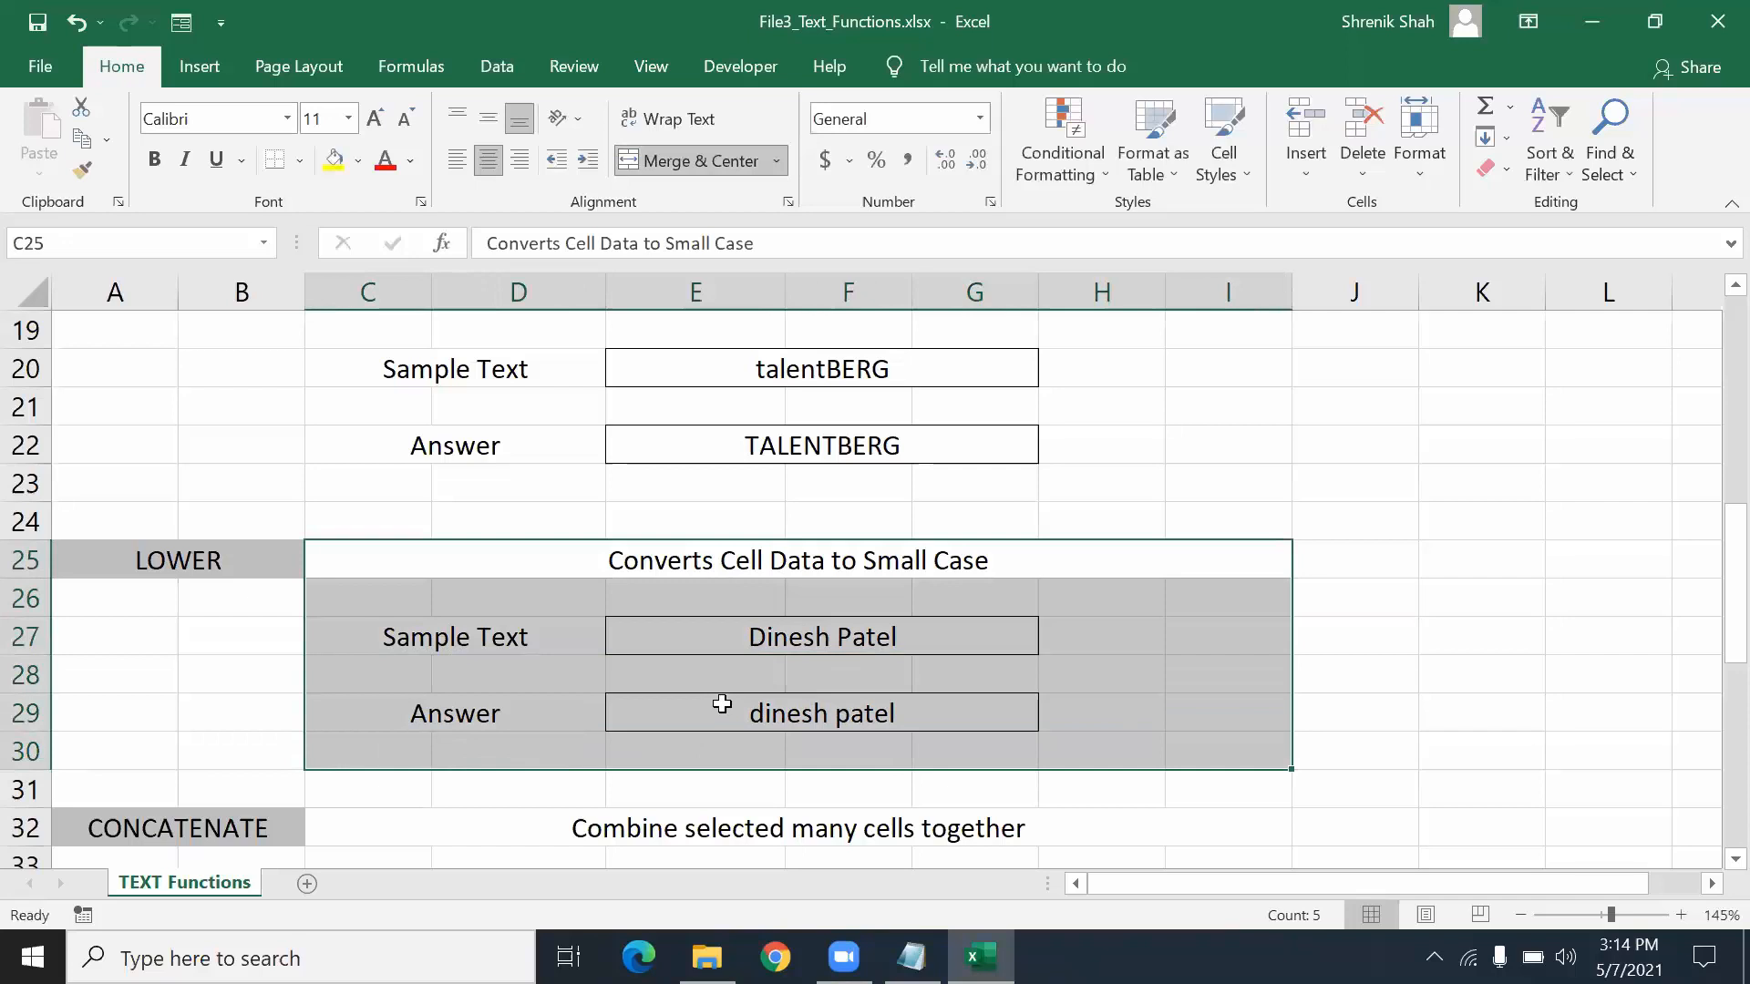
pyautogui.scroll(6, 723, 704)
pyautogui.moveTo(326, 415); pyautogui.dragTo(453, 732)
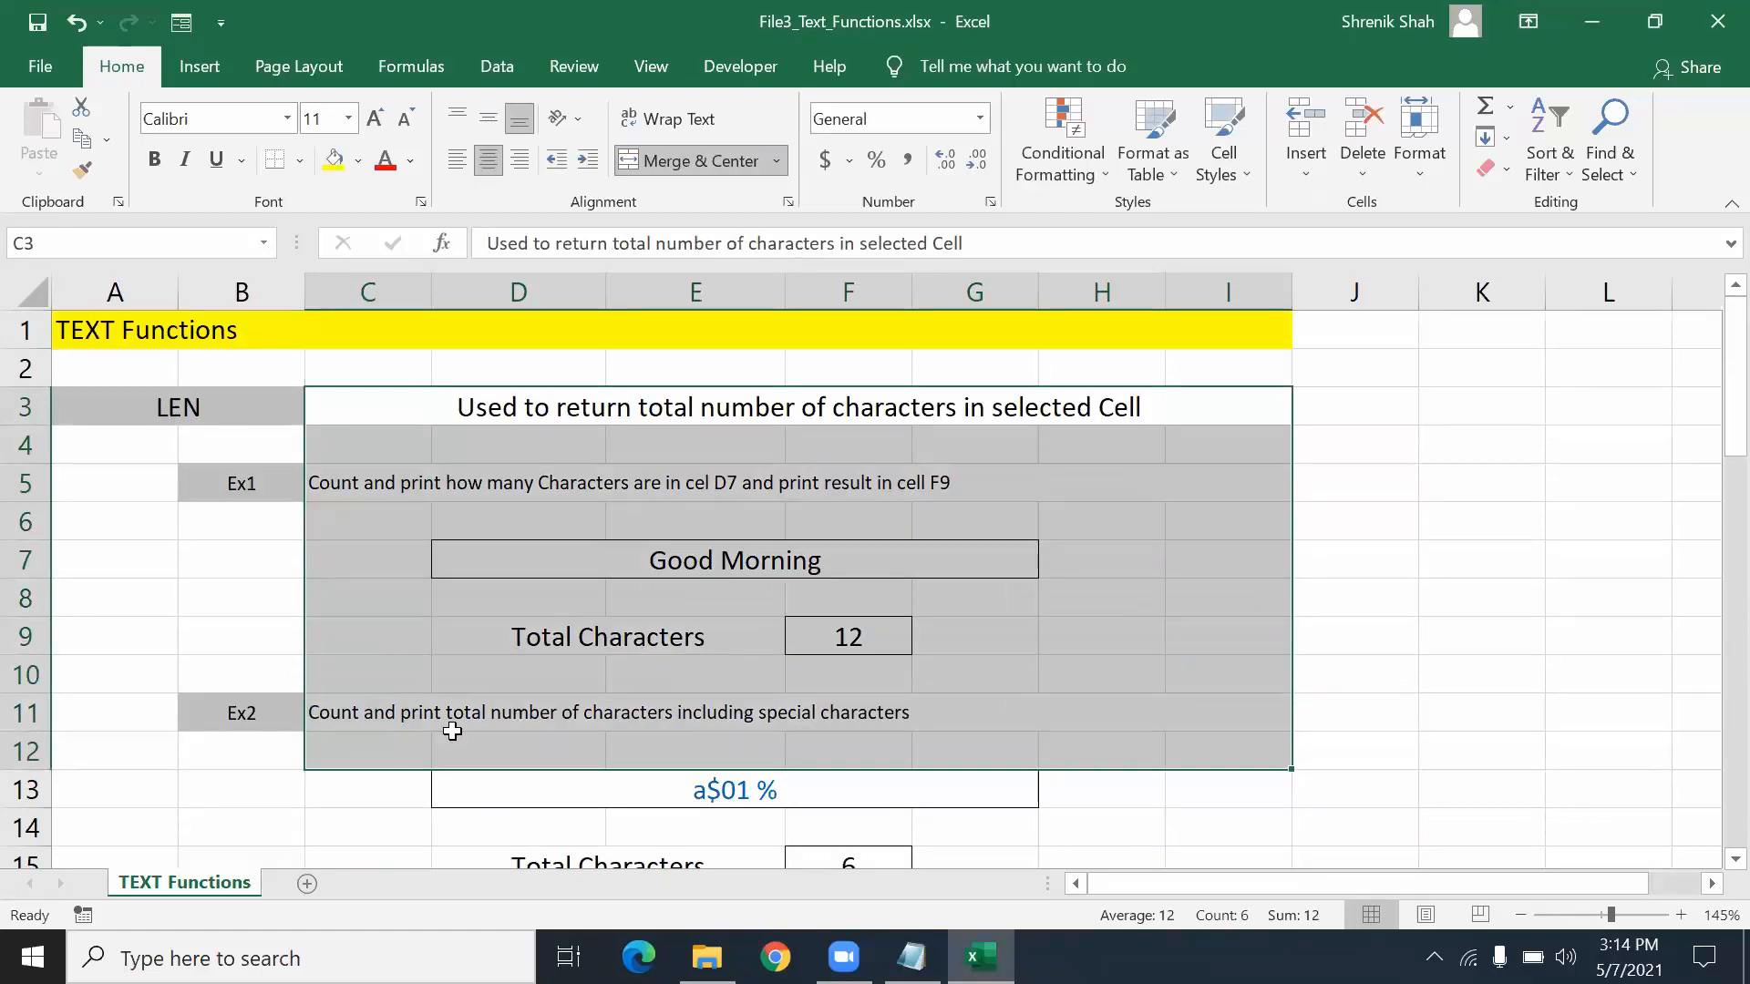
pyautogui.scroll(-7, 454, 733)
pyautogui.scroll(3, 454, 732)
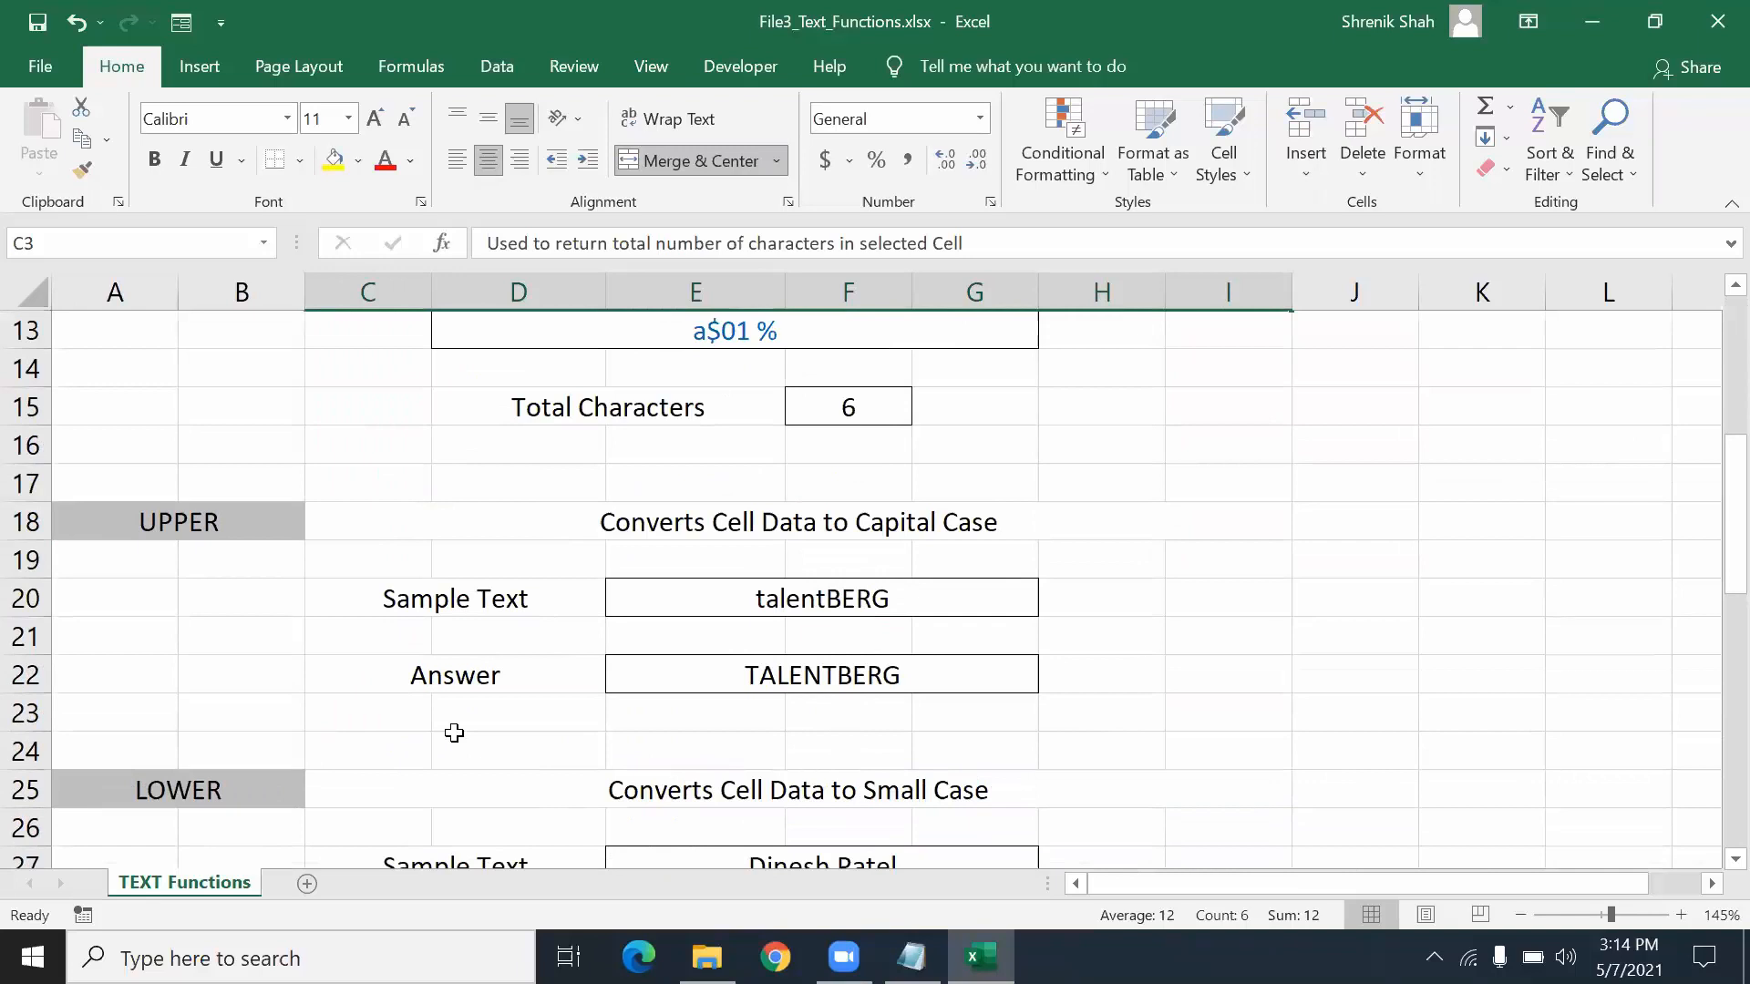
pyautogui.scroll(-2, 454, 732)
pyautogui.scroll(-5, 454, 733)
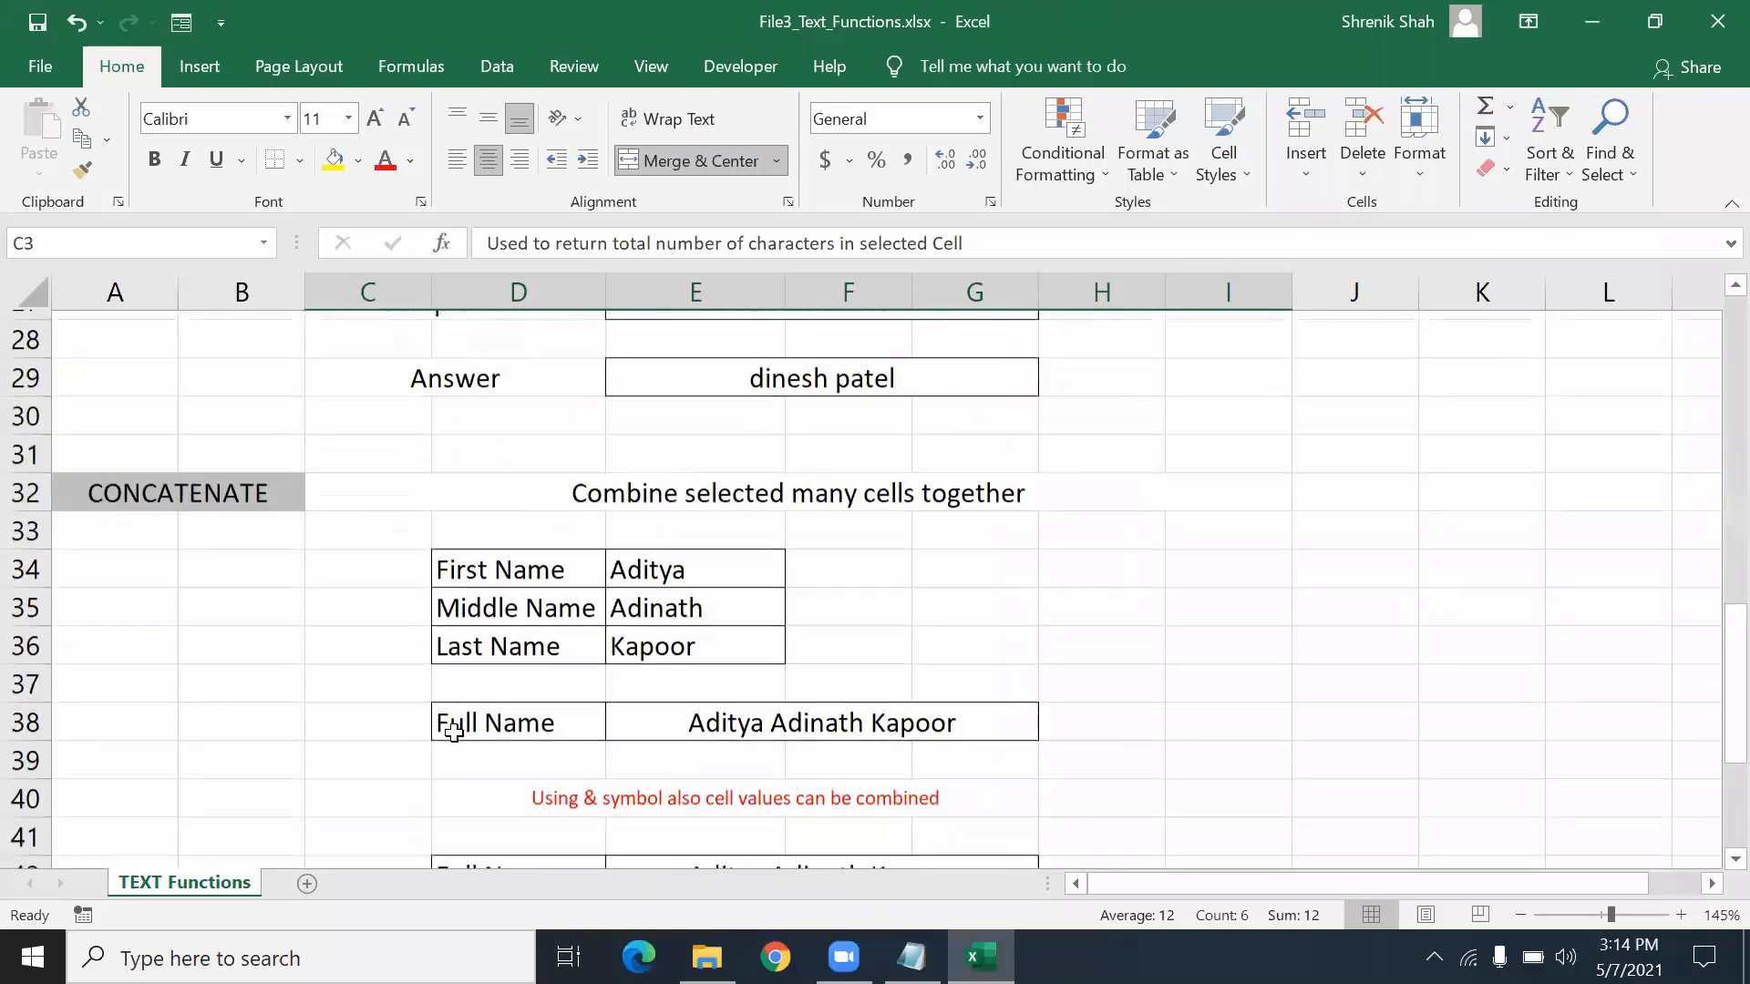
pyautogui.scroll(1, 454, 733)
pyautogui.scroll(1, 454, 733)
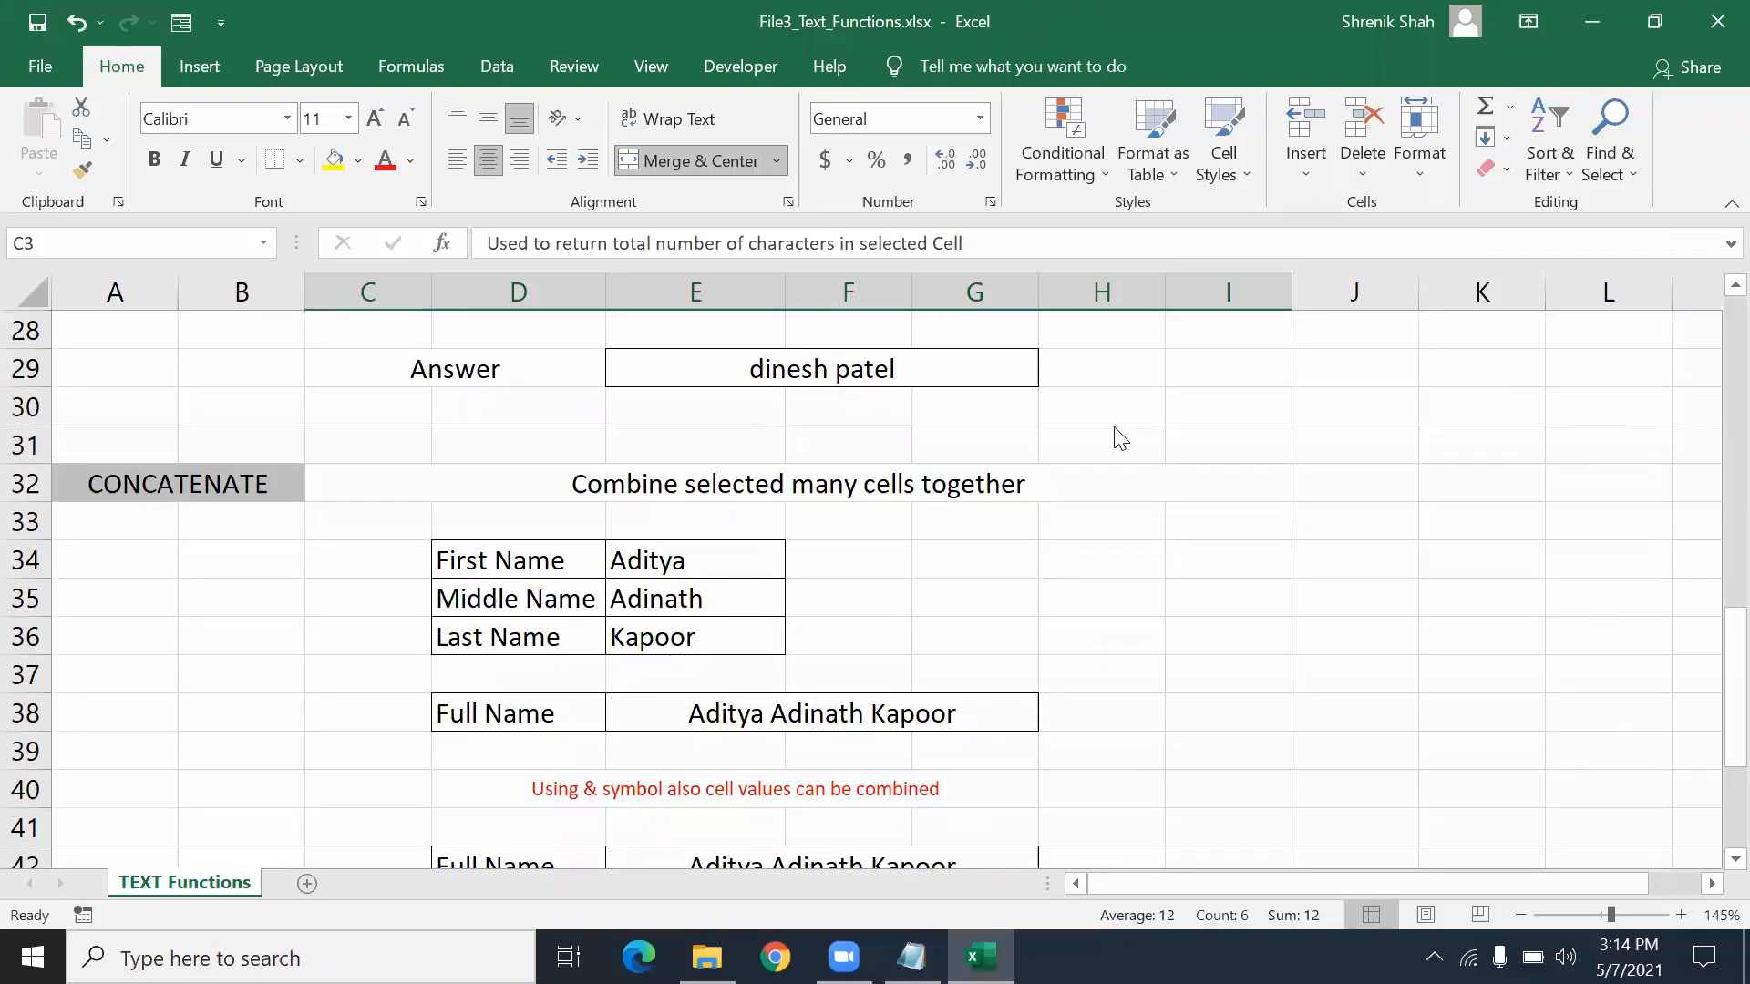
pyautogui.scroll(-3, 1117, 434)
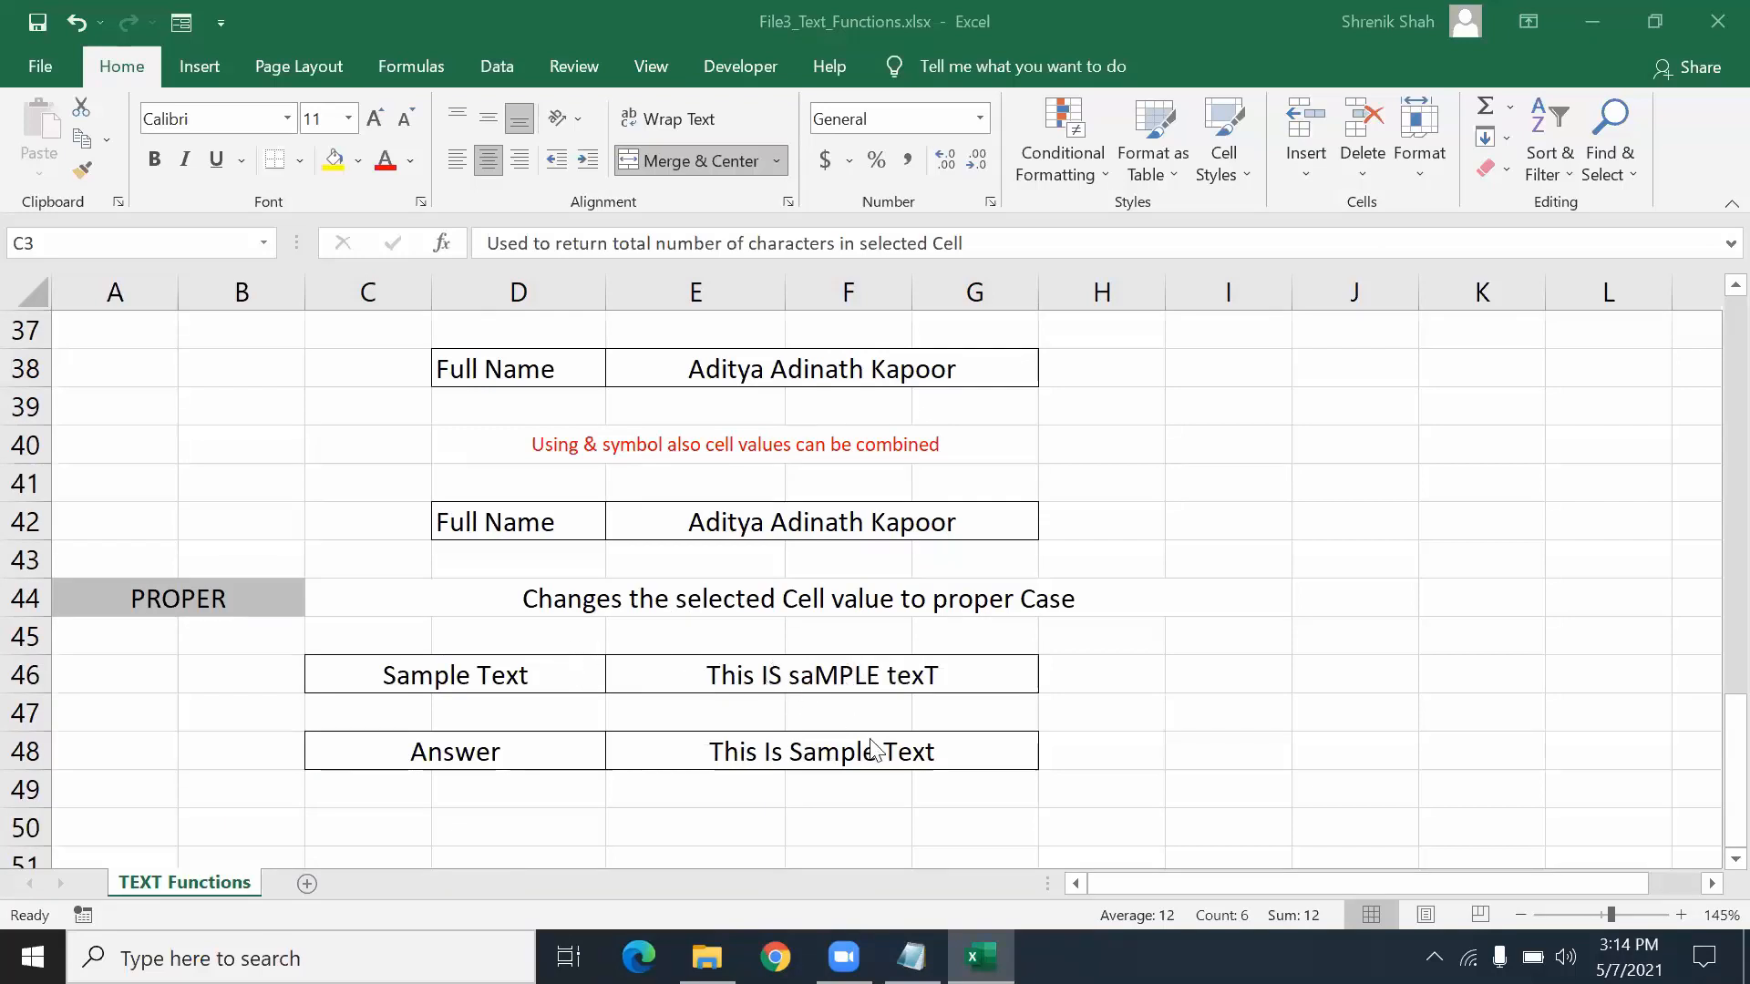
pyautogui.press('F2')
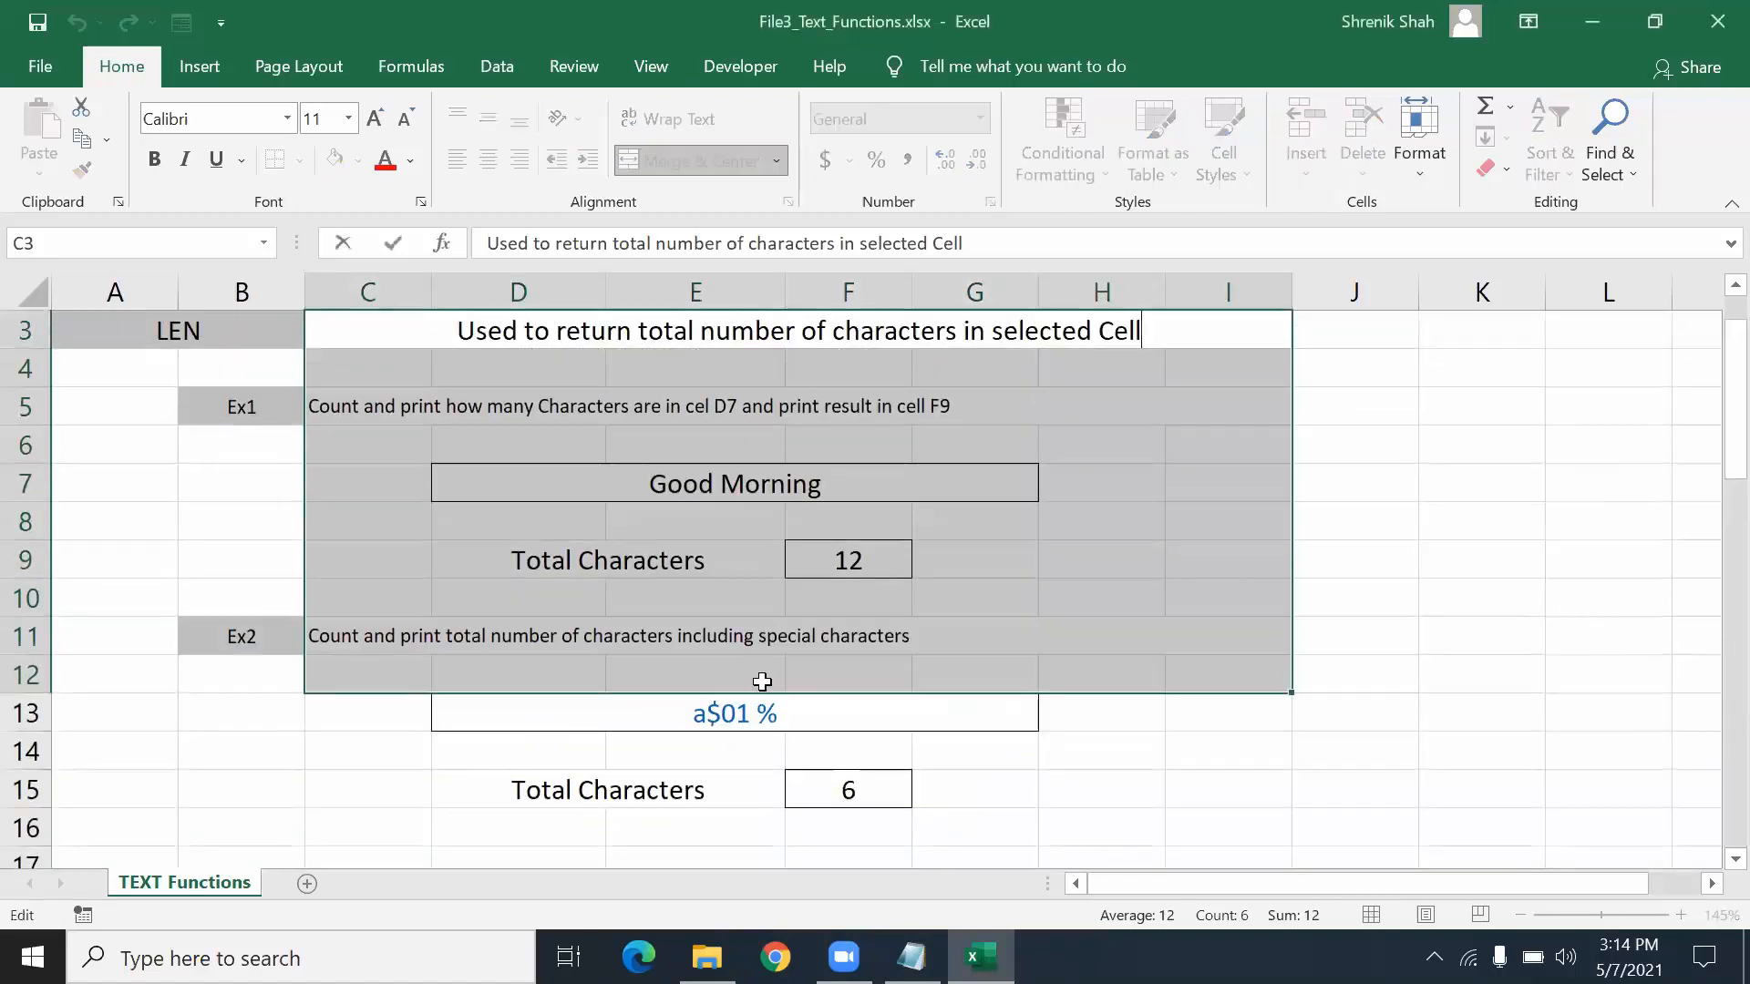
pyautogui.scroll(-10, 791, 643)
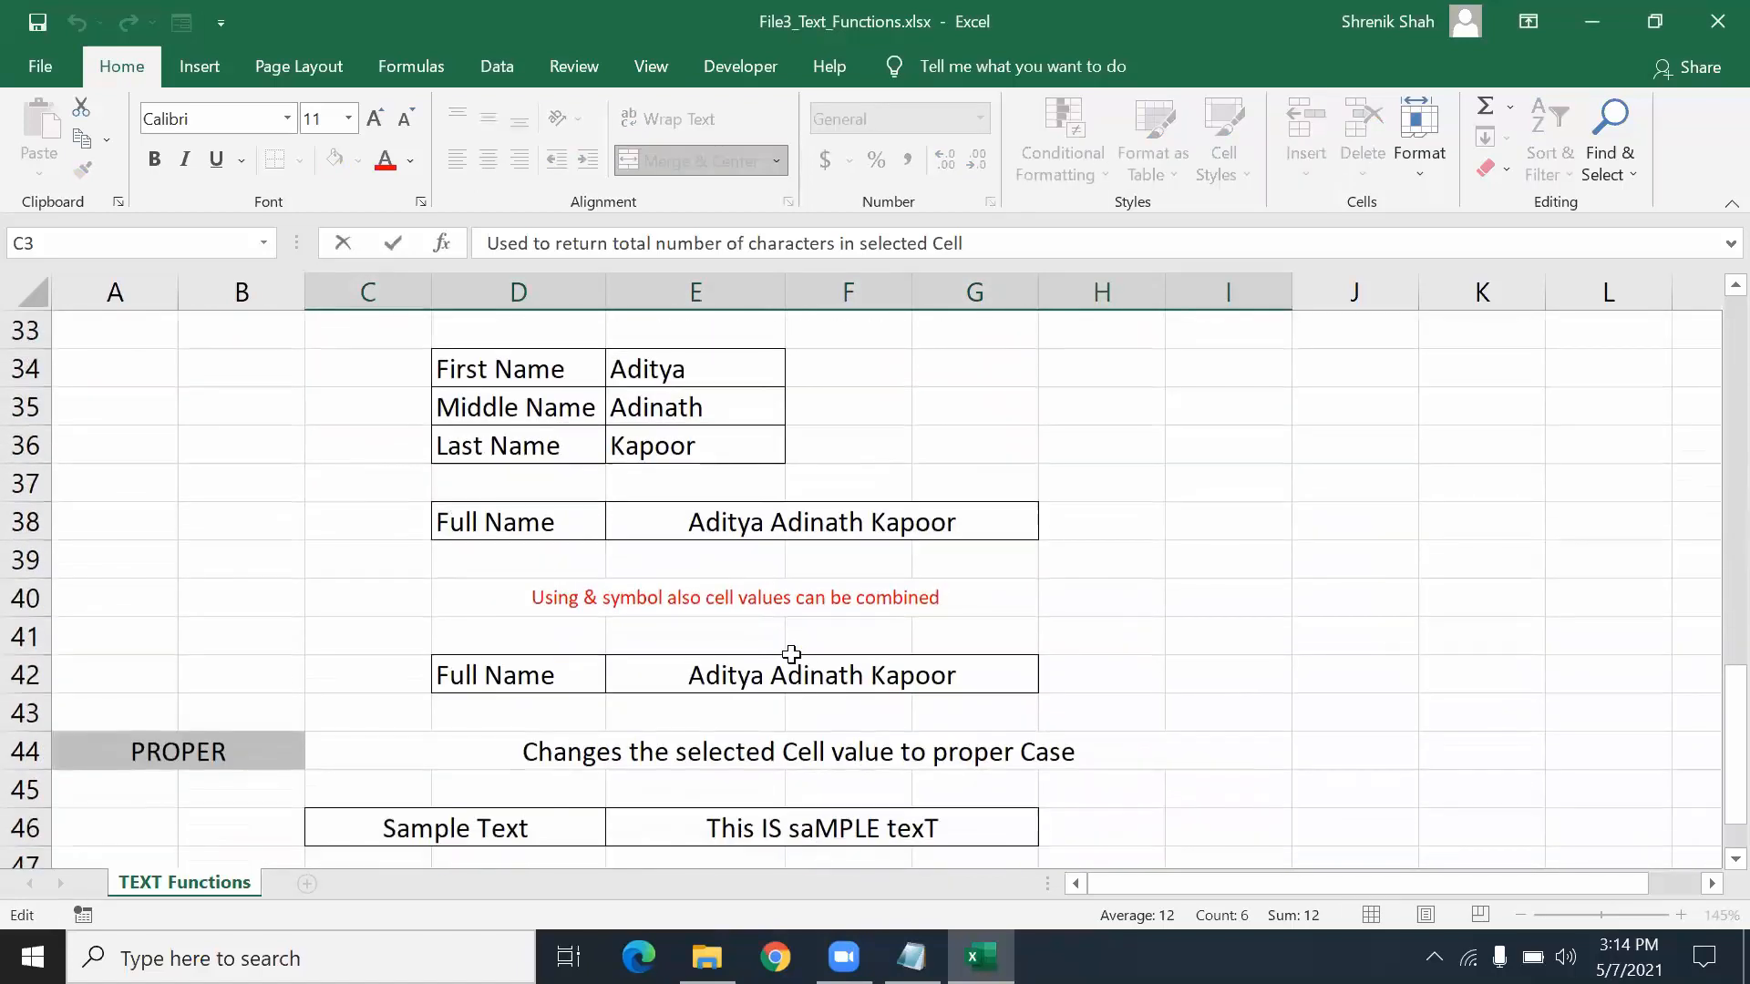
pyautogui.scroll(-2, 791, 653)
pyautogui.press('Escape')
pyautogui.click(802, 601)
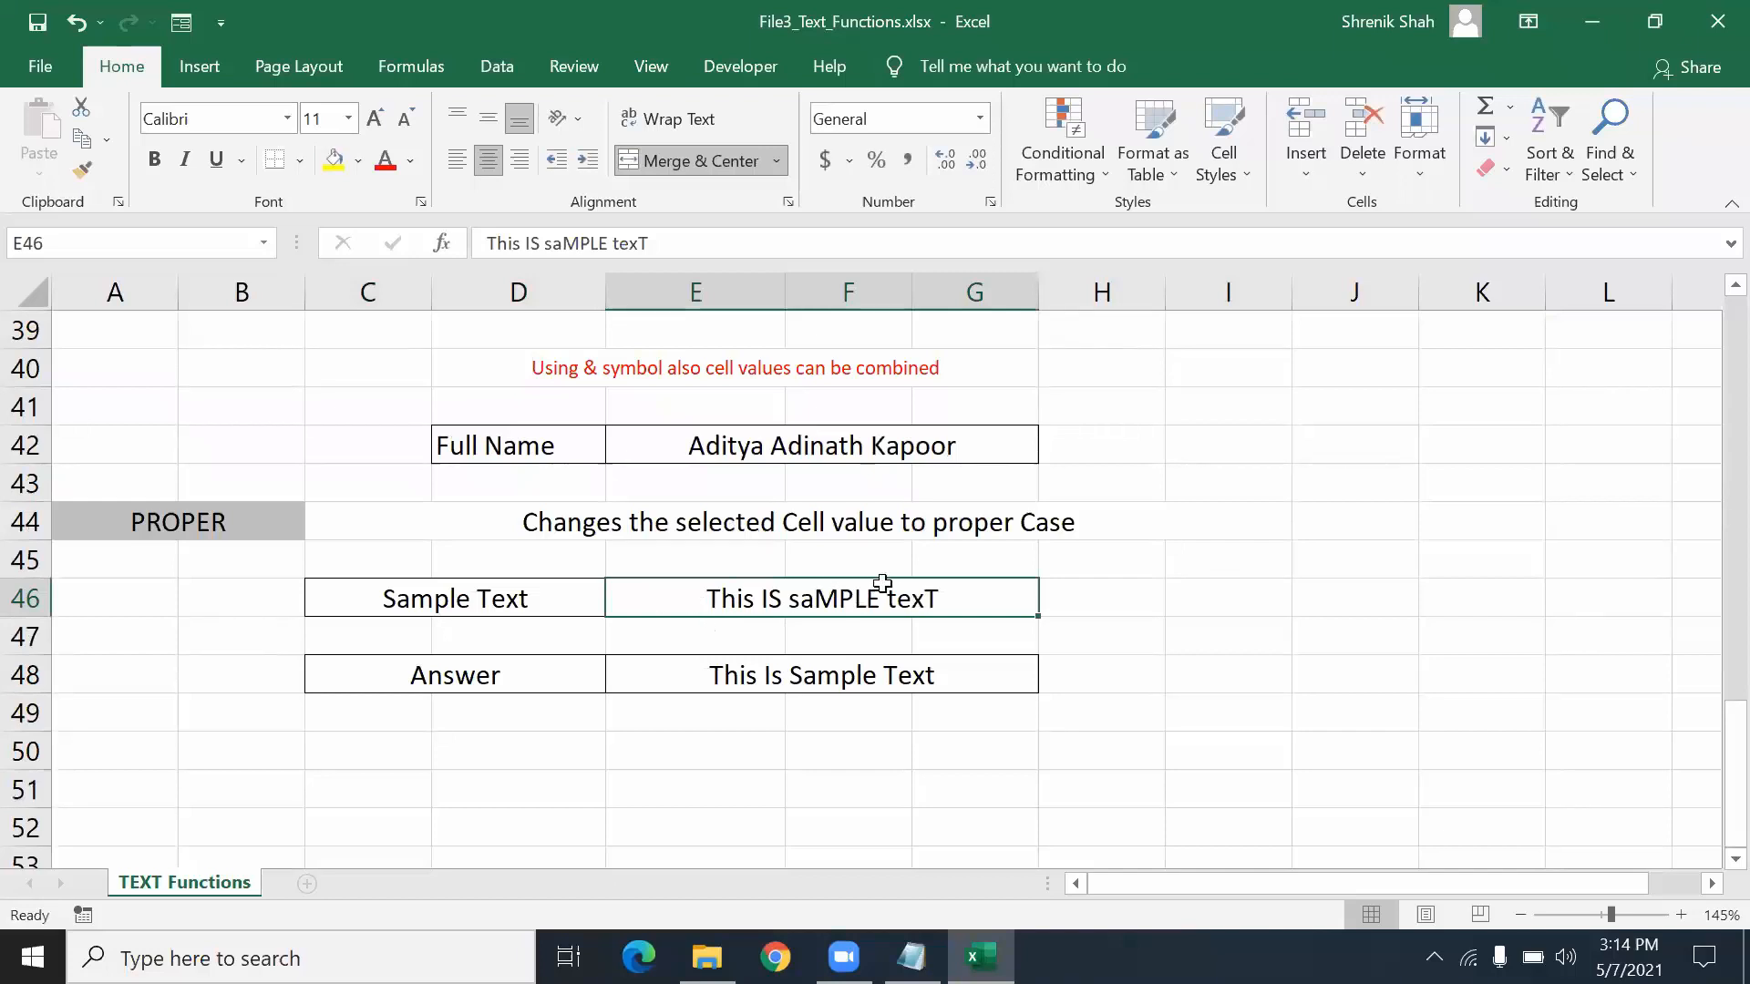
pyautogui.click(801, 672)
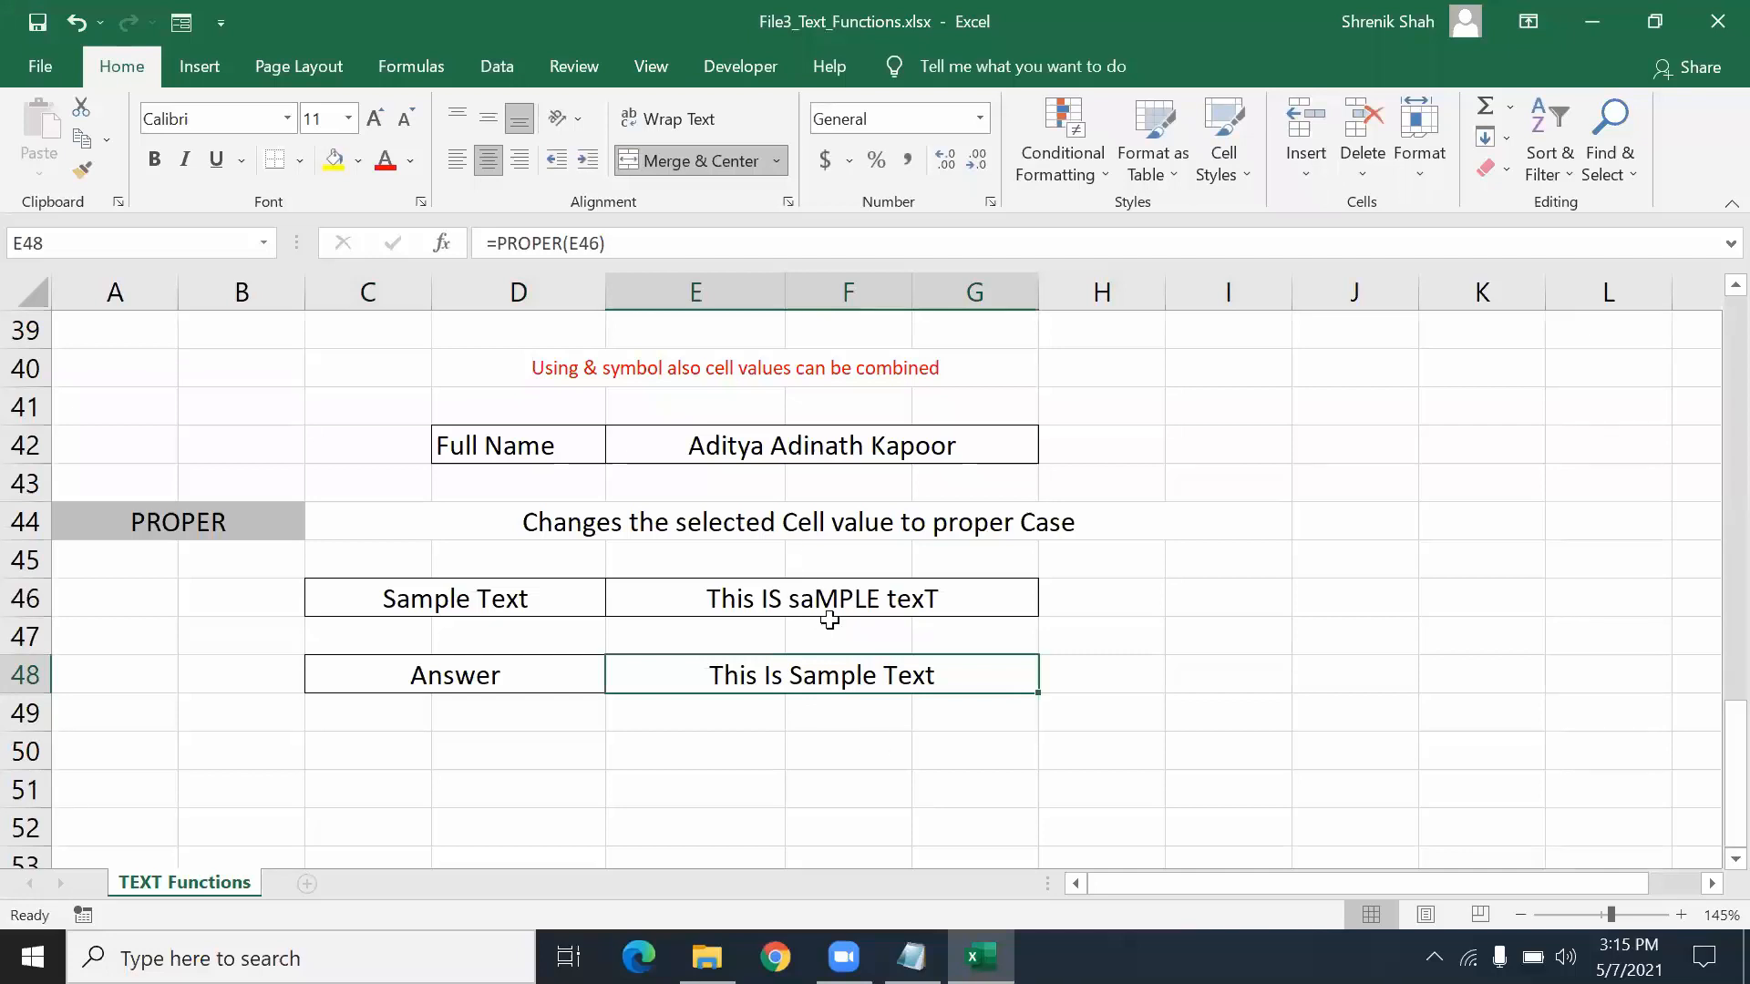
pyautogui.click(828, 597)
pyautogui.click(930, 673)
pyautogui.write('=')
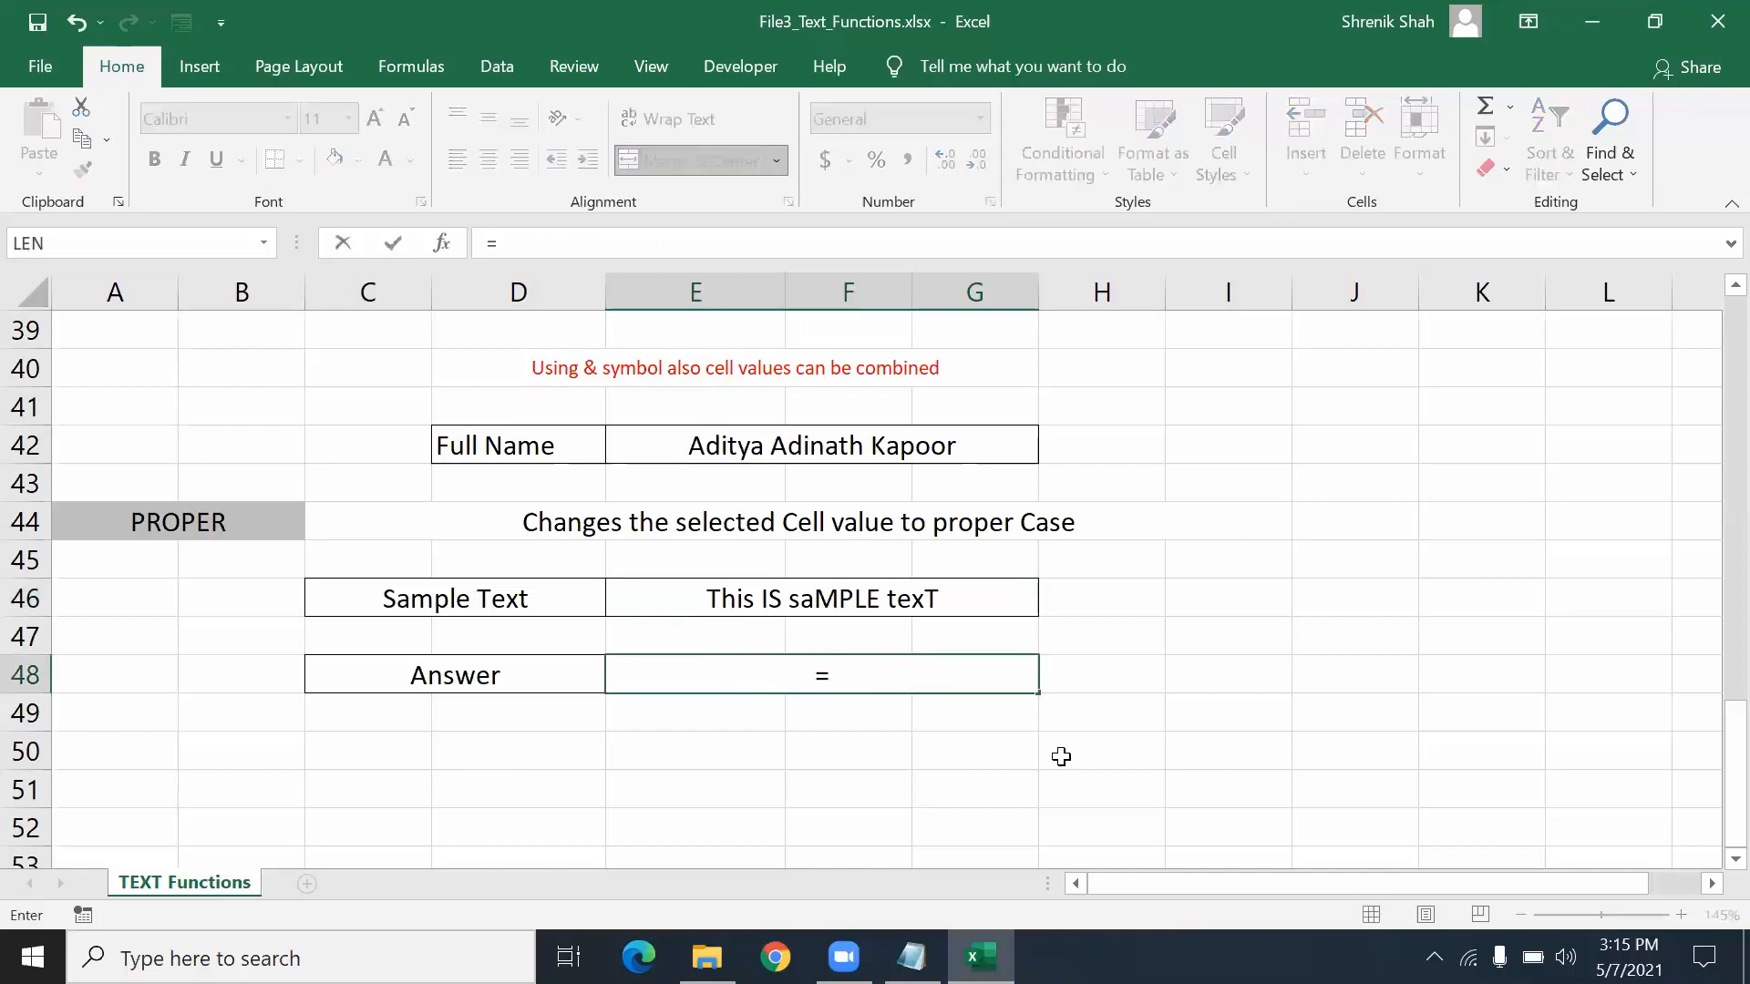
pyautogui.write('PROPER(')
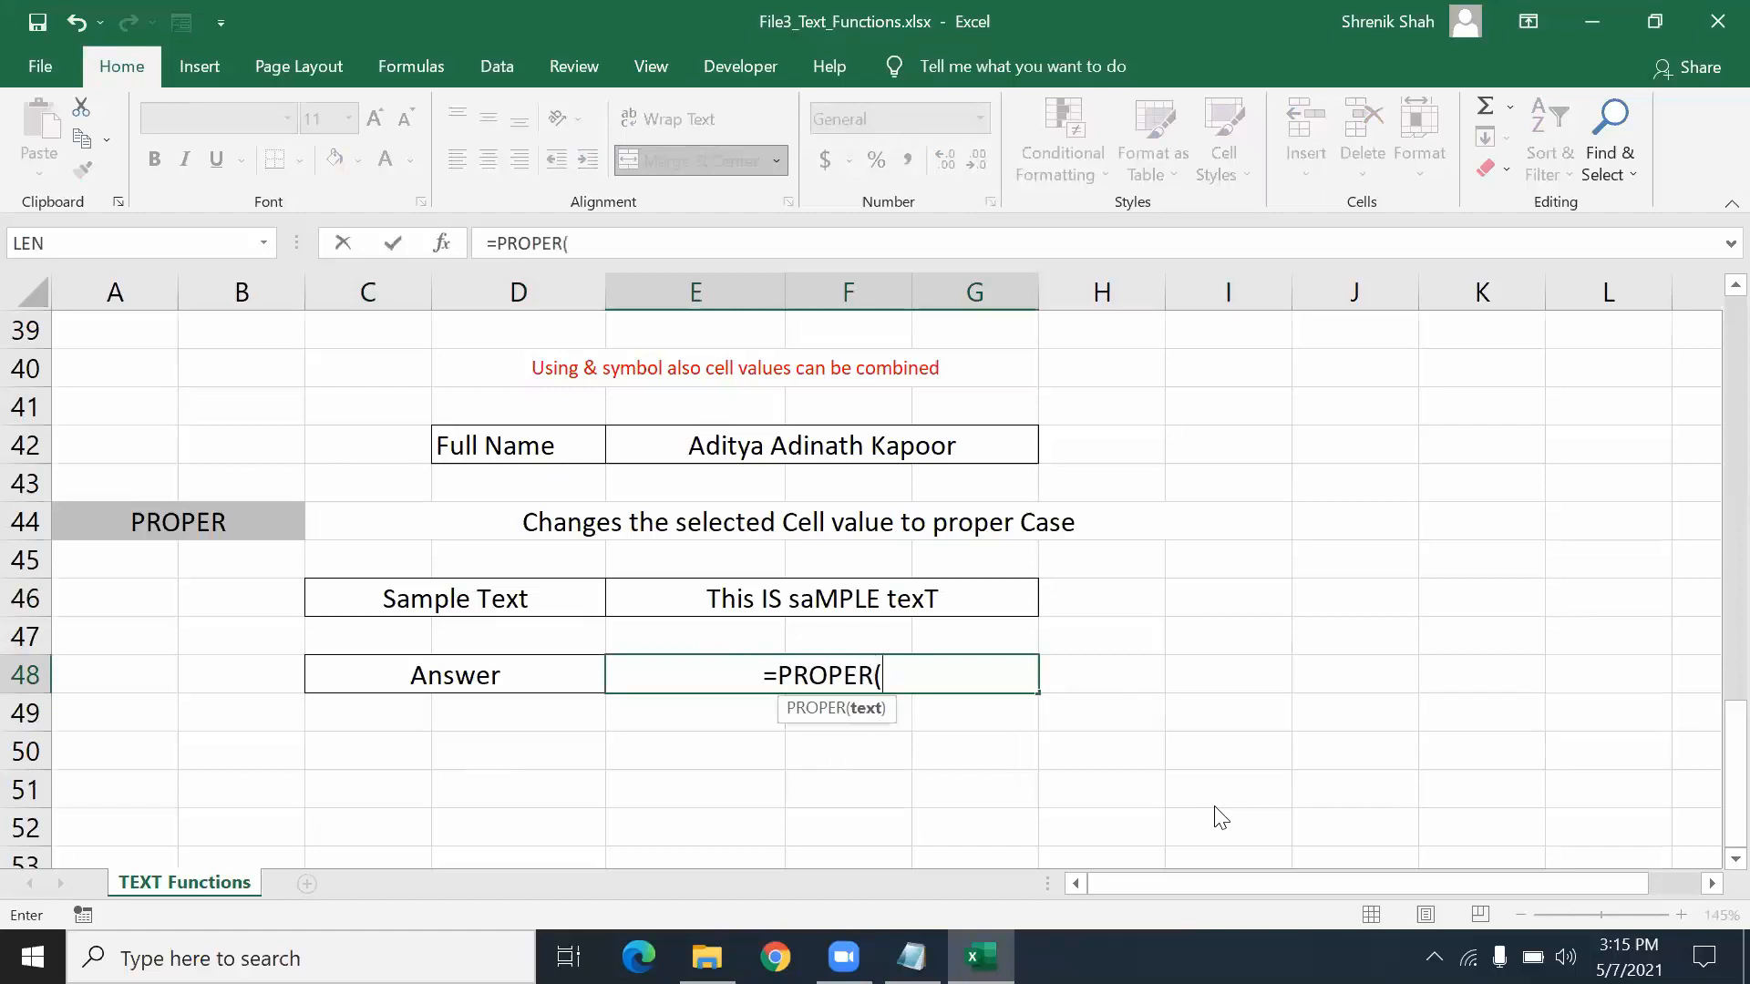
pyautogui.click(881, 596)
pyautogui.write(')')
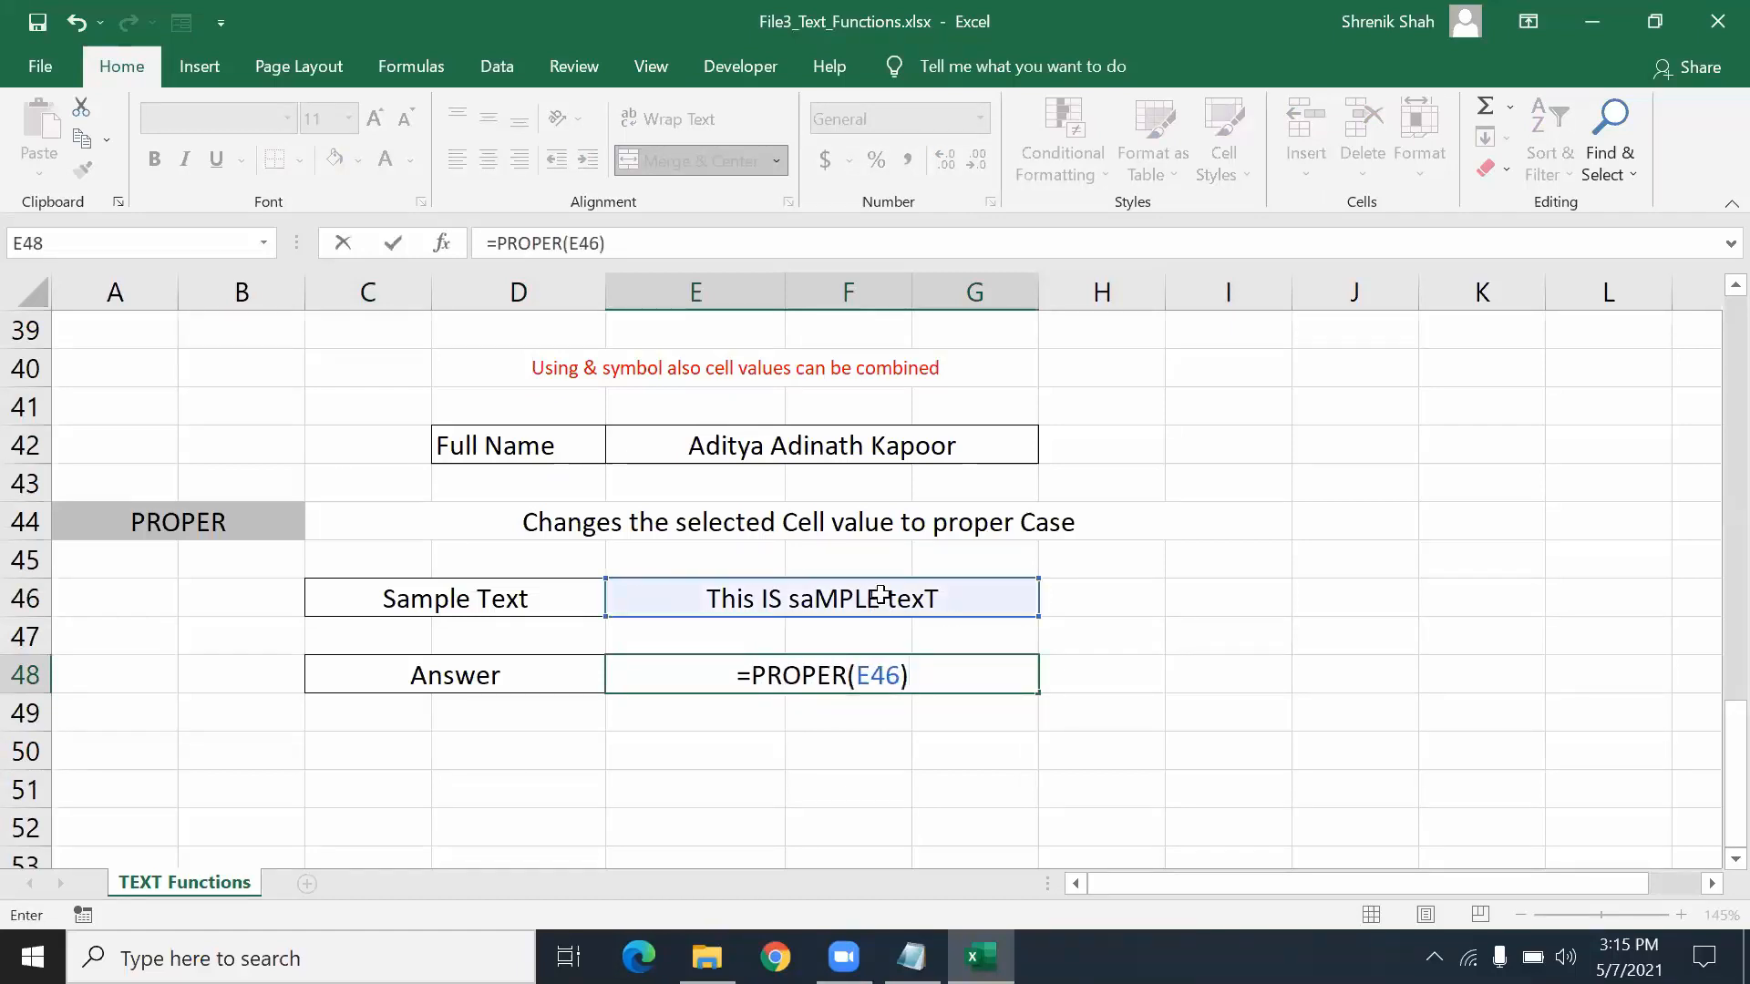
pyautogui.press('Return')
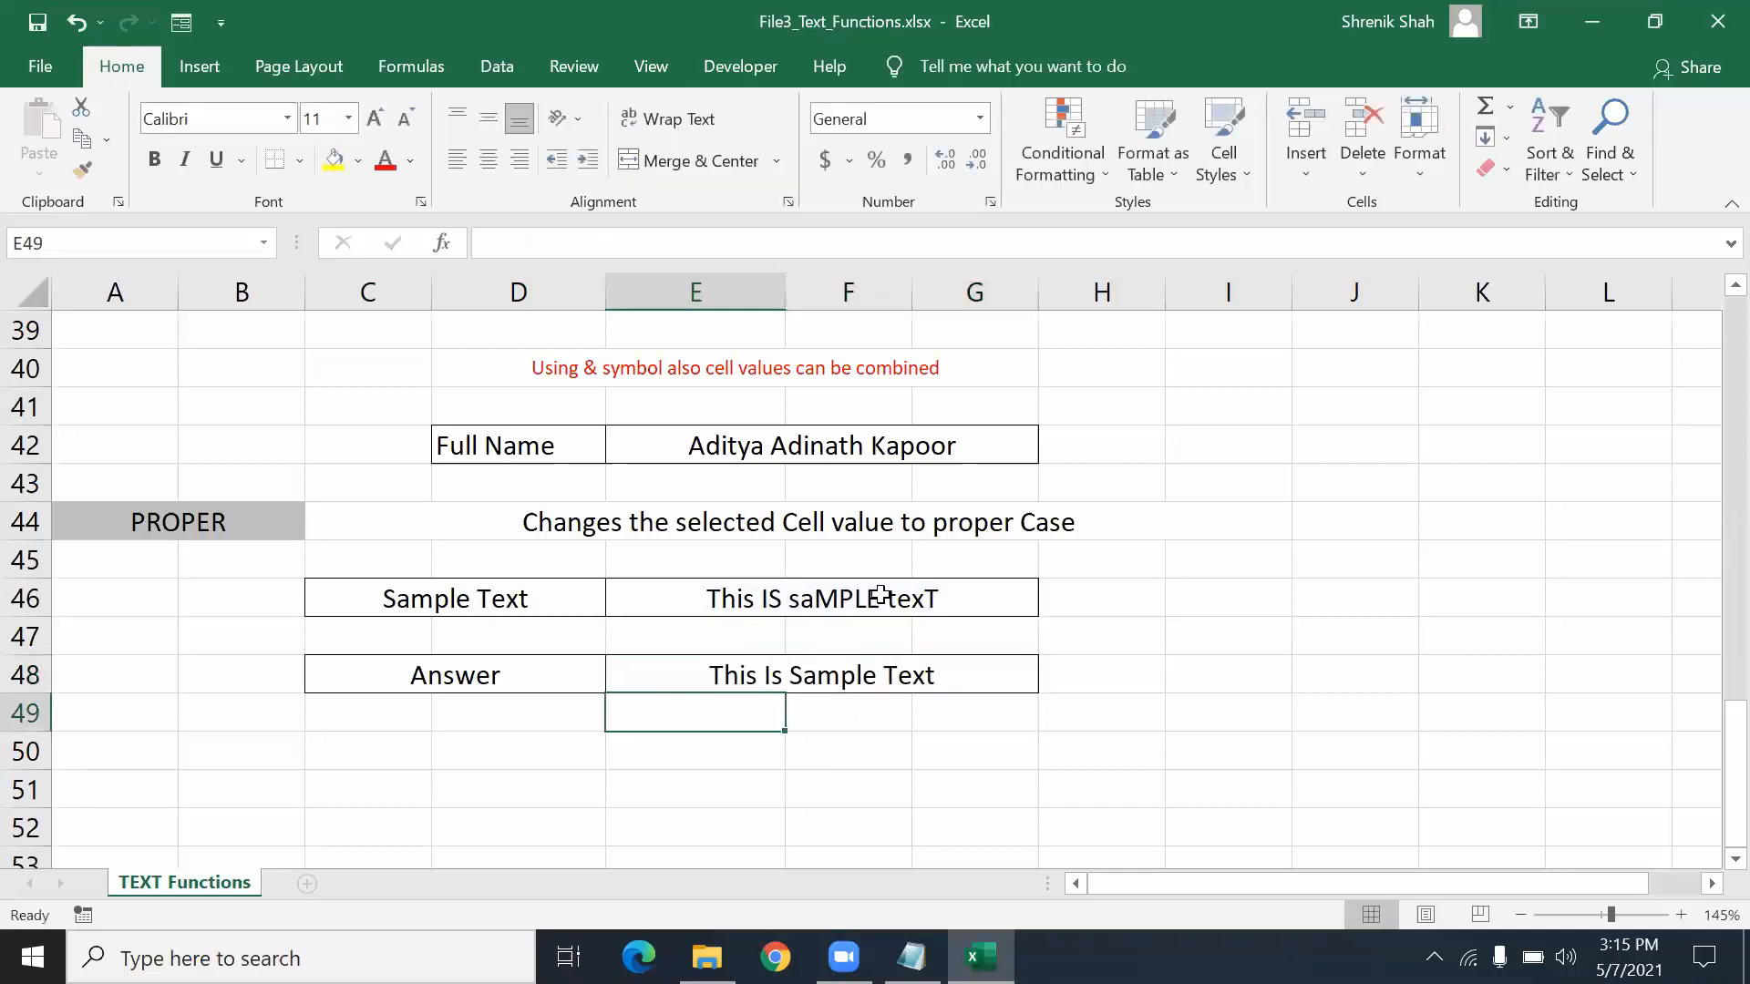
pyautogui.click(834, 678)
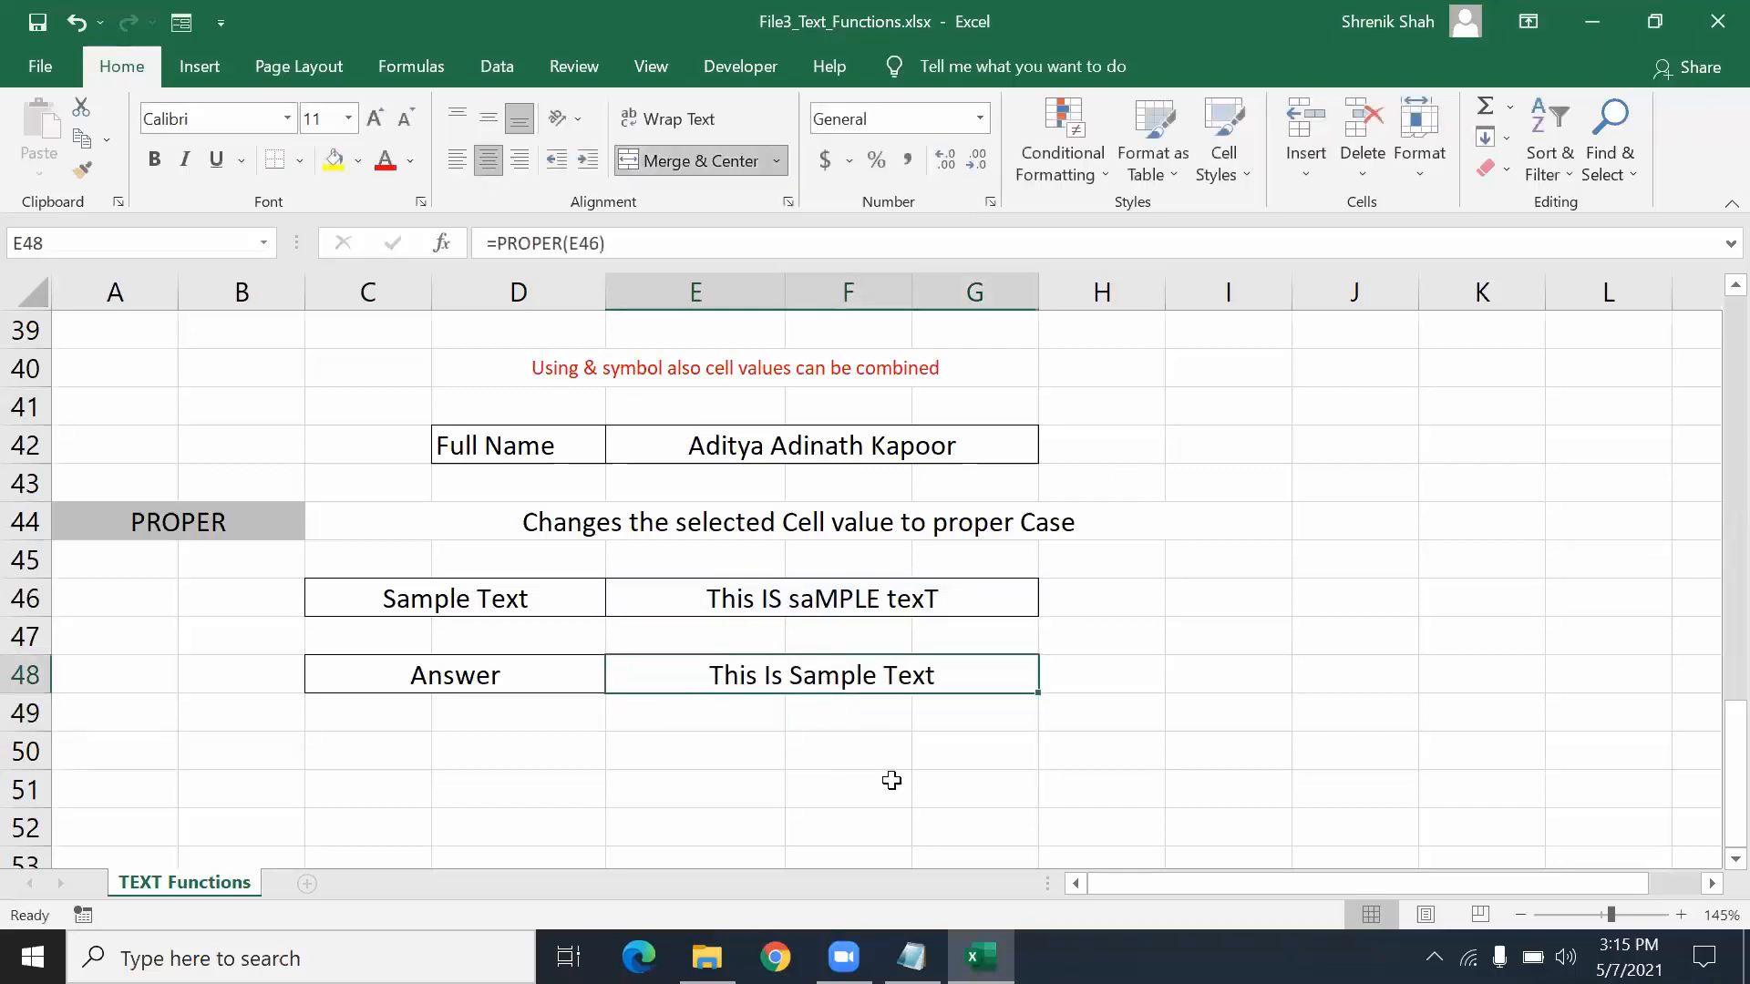
pyautogui.click(836, 609)
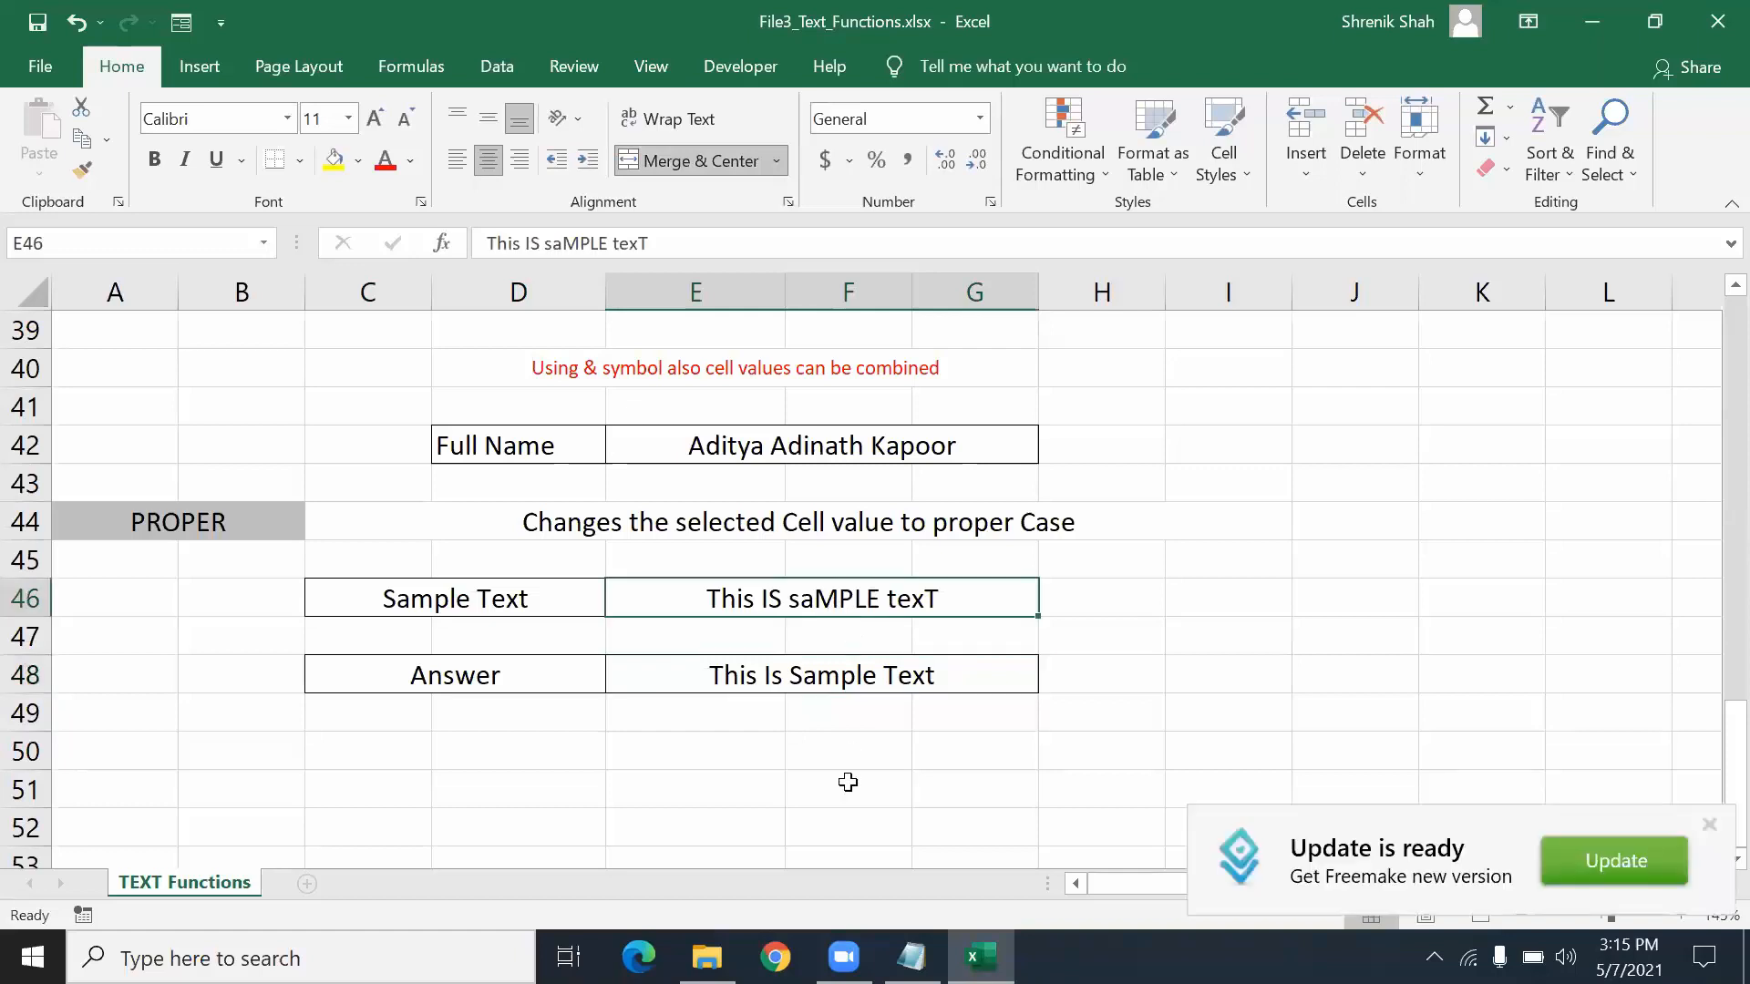
# - Dismiss the update notification and enter 'AbcERT' as the sample text in E46
pyautogui.click(1710, 824)
pyautogui.write('A')
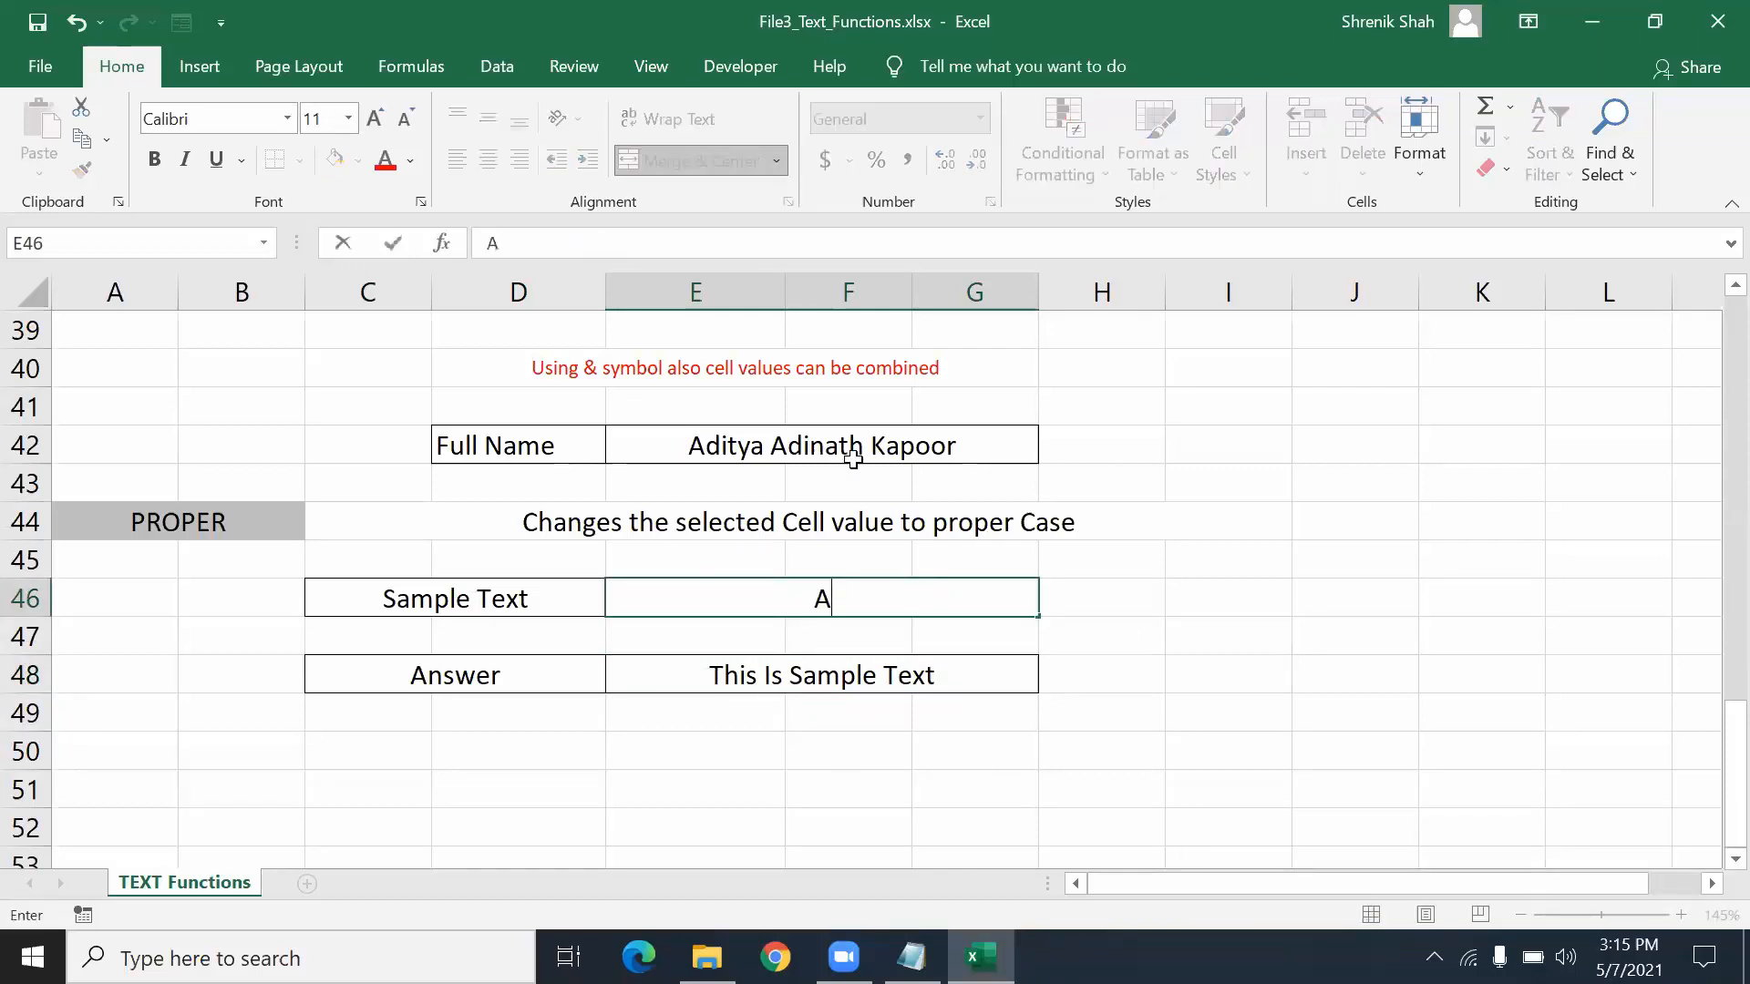
pyautogui.write('bcERT')
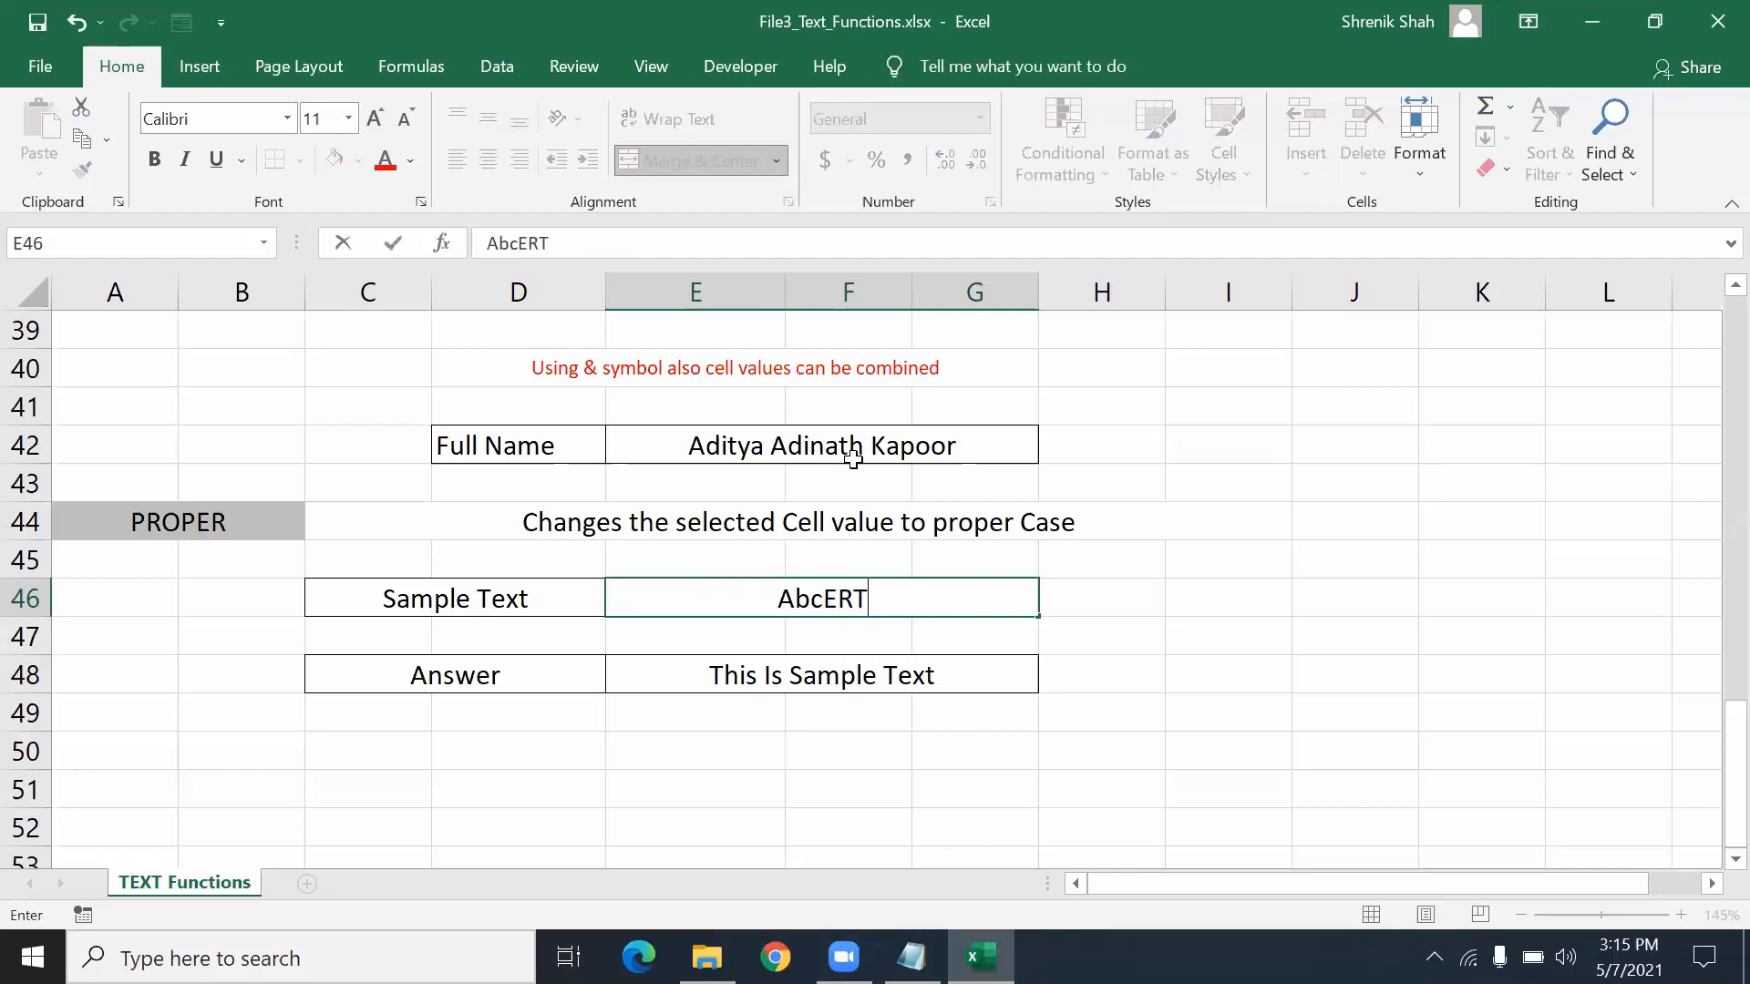
pyautogui.press('Return')
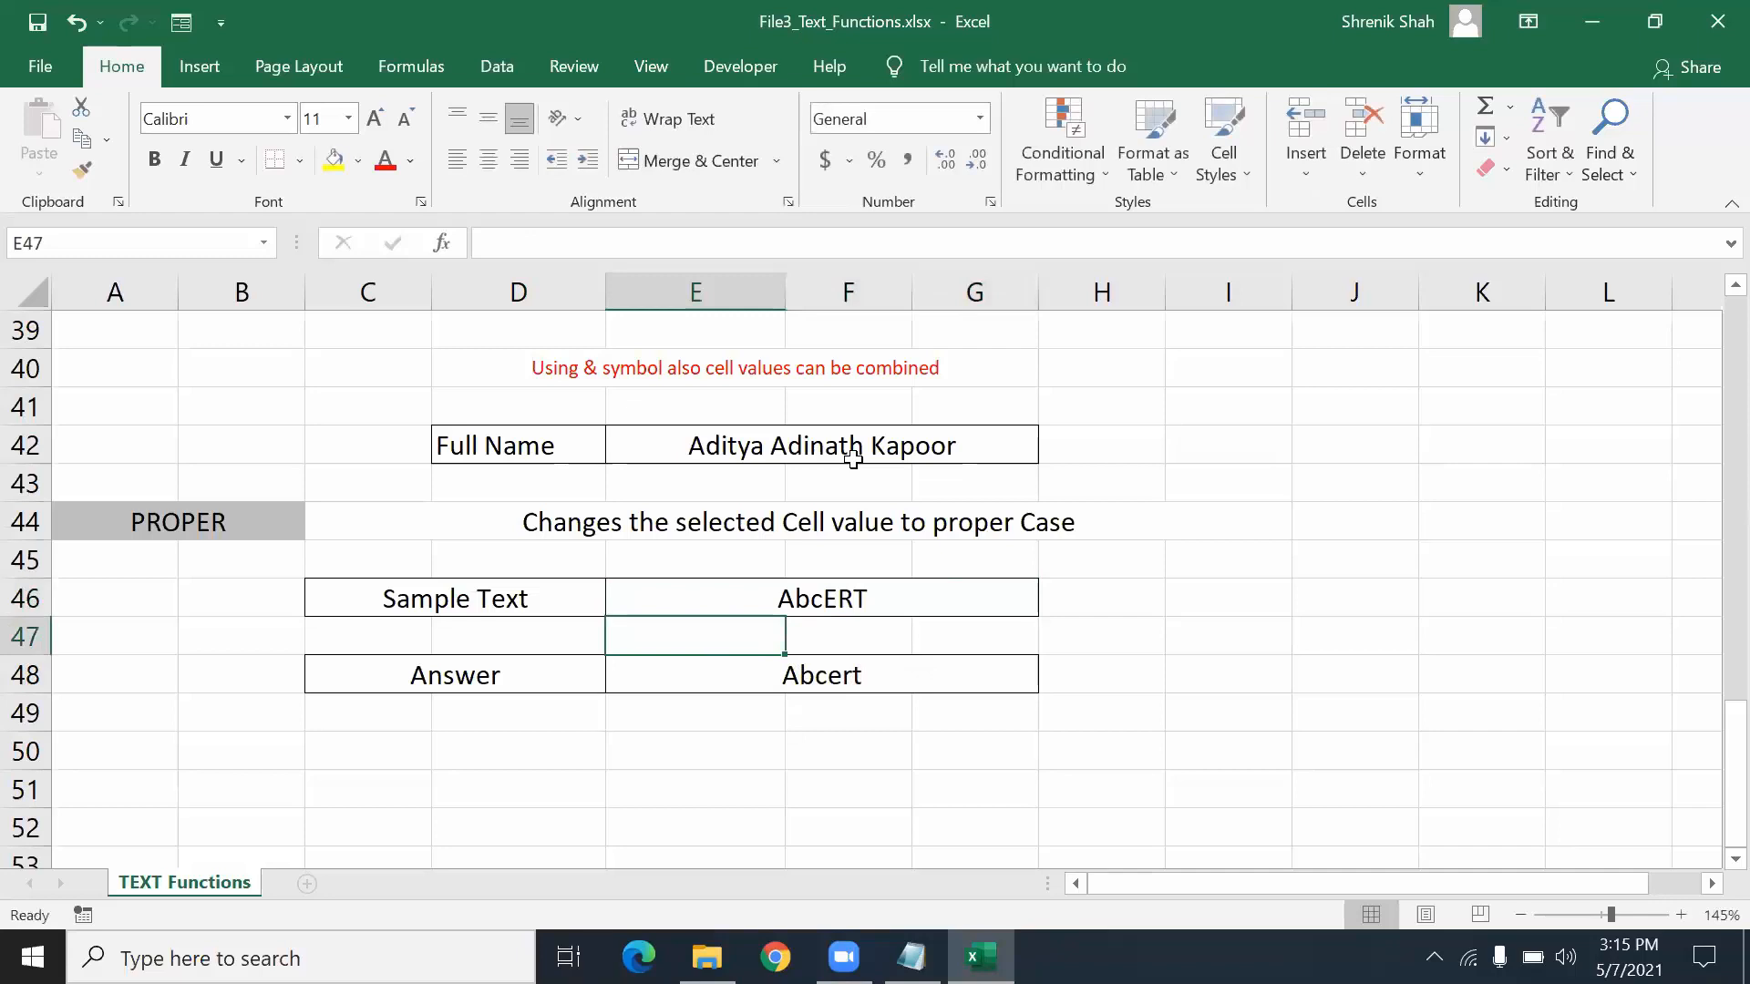
# - Replace E46 with a mixed-case full name and check E48's proper-case result
pyautogui.press('Up')
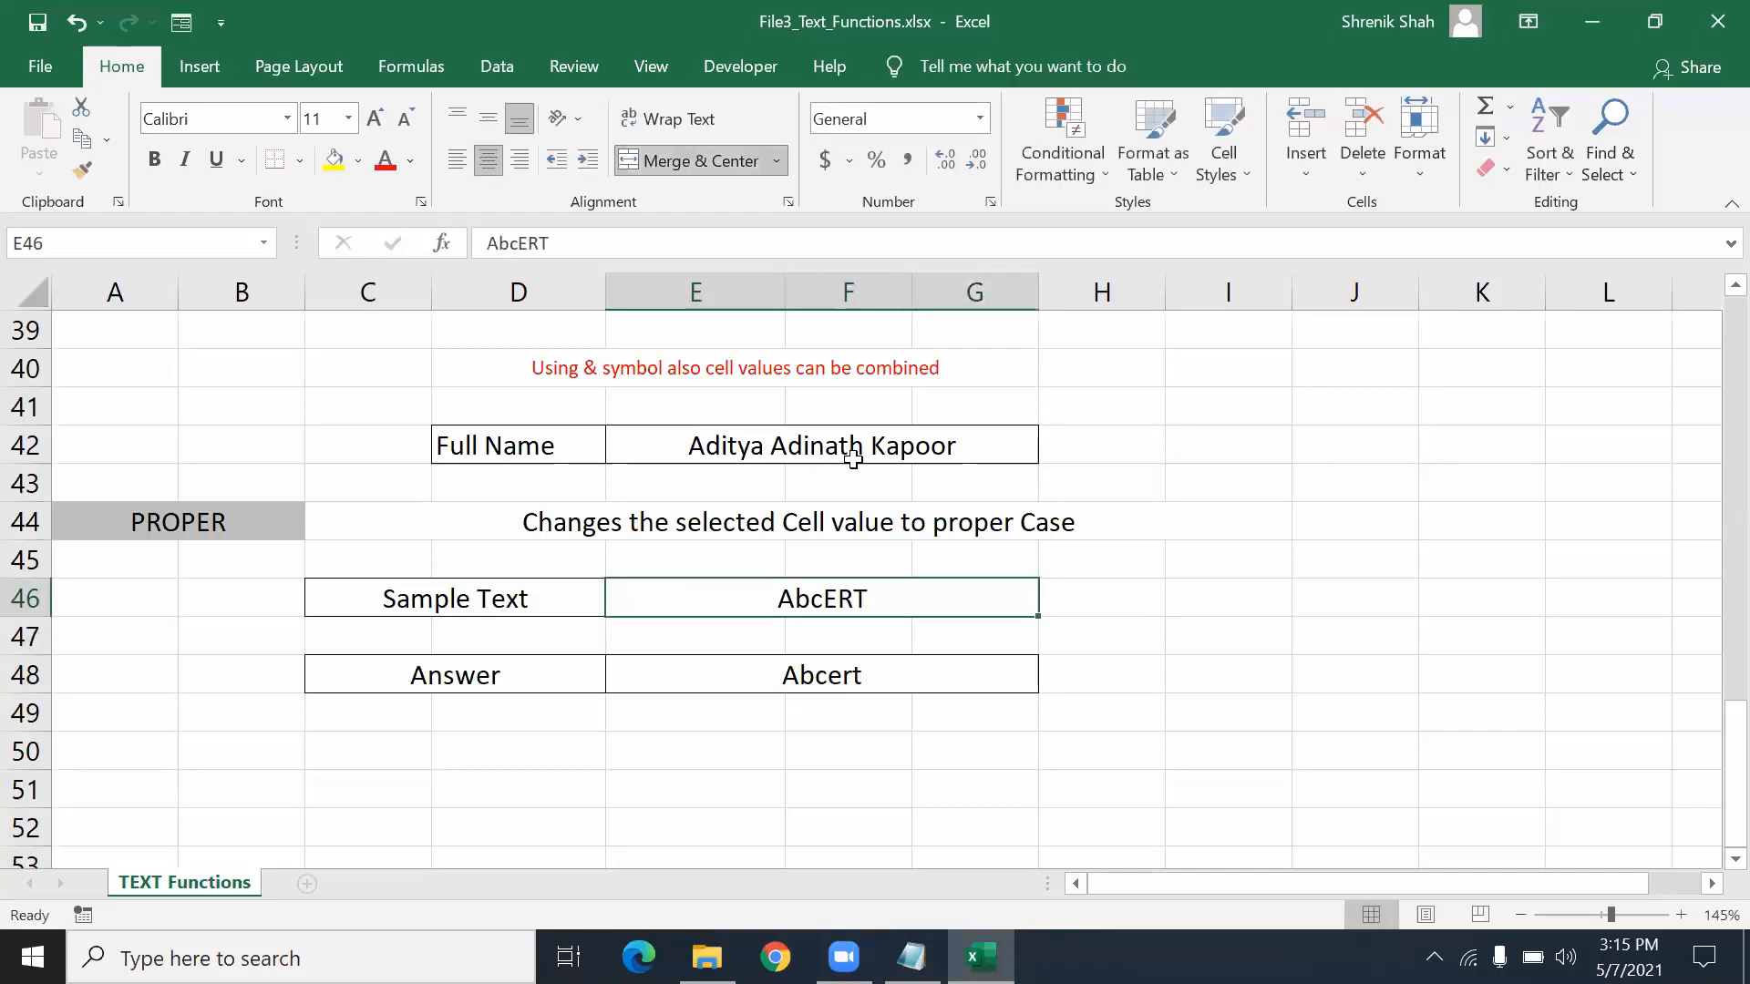
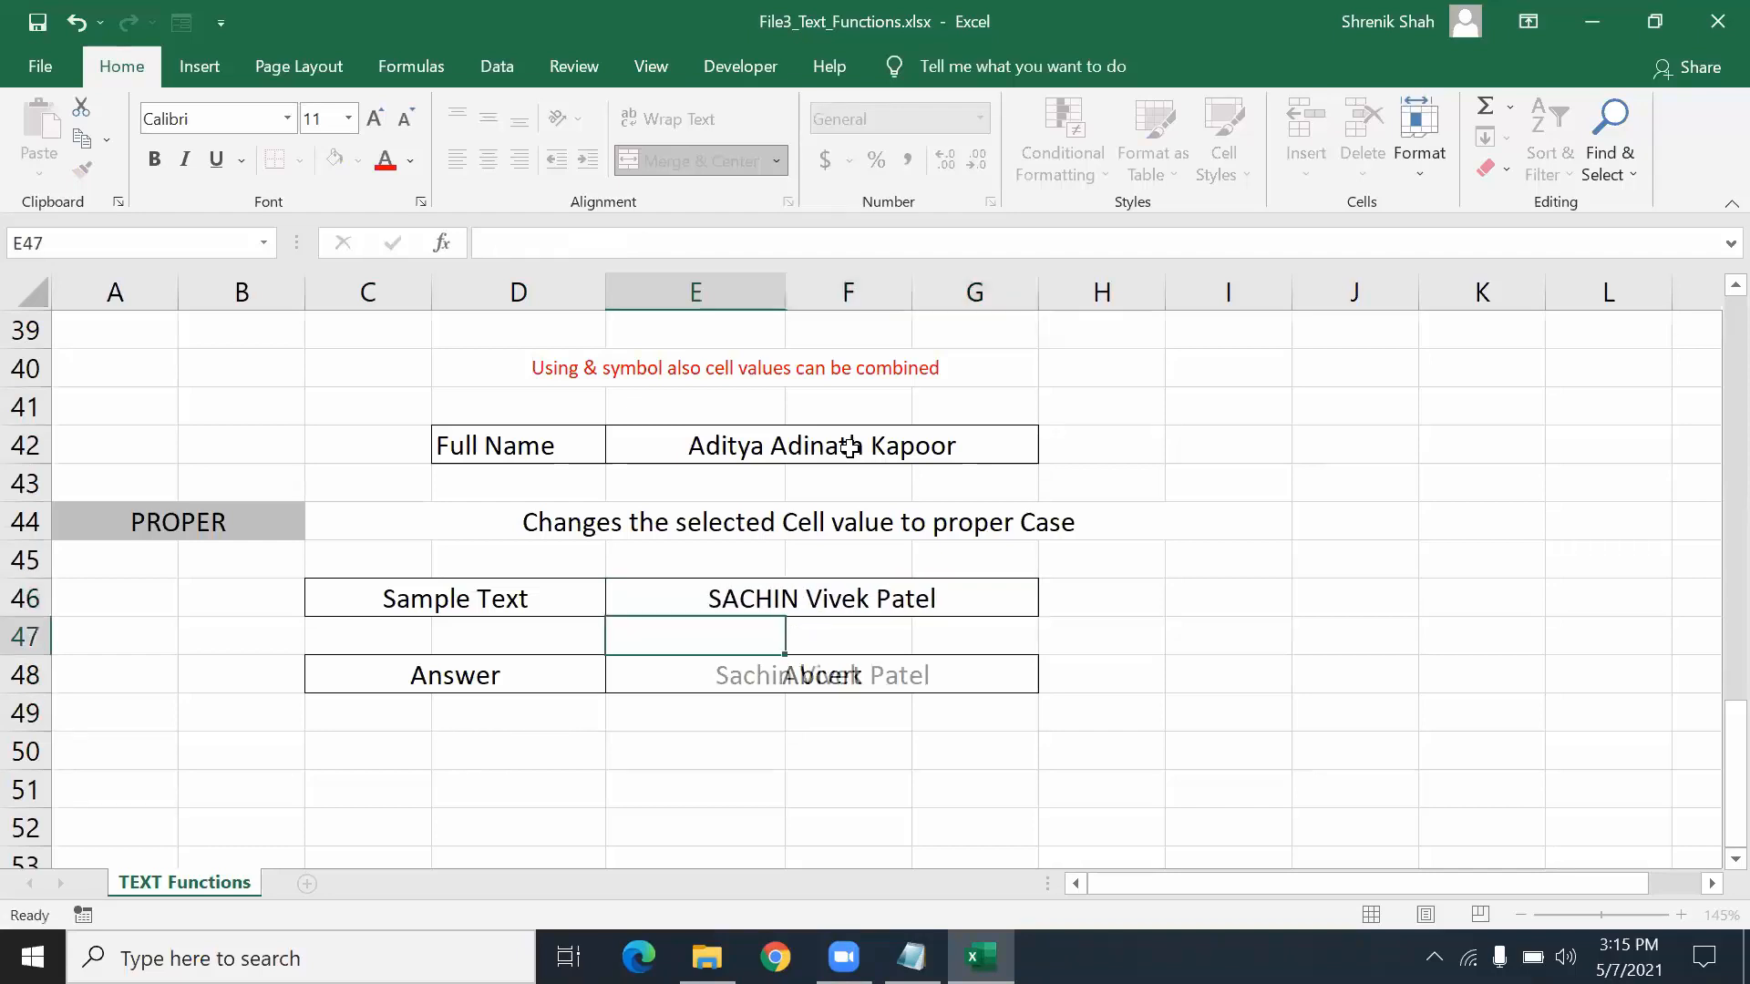
pyautogui.press('Return')
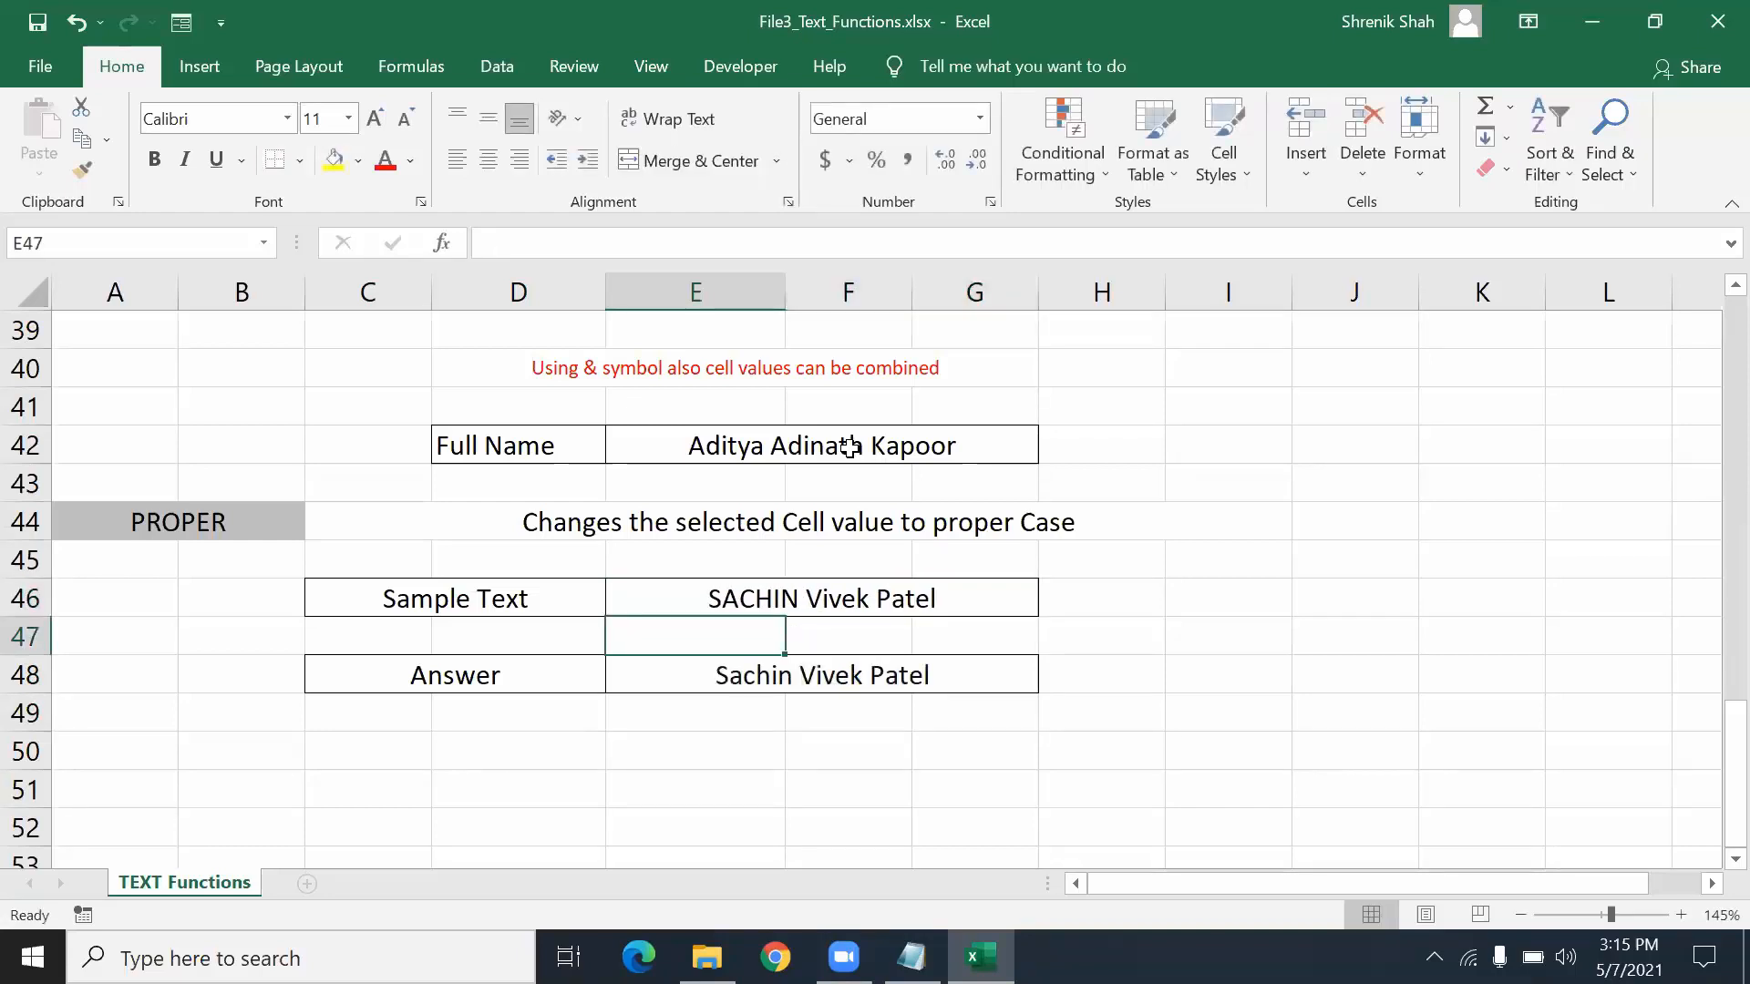
pyautogui.click(725, 679)
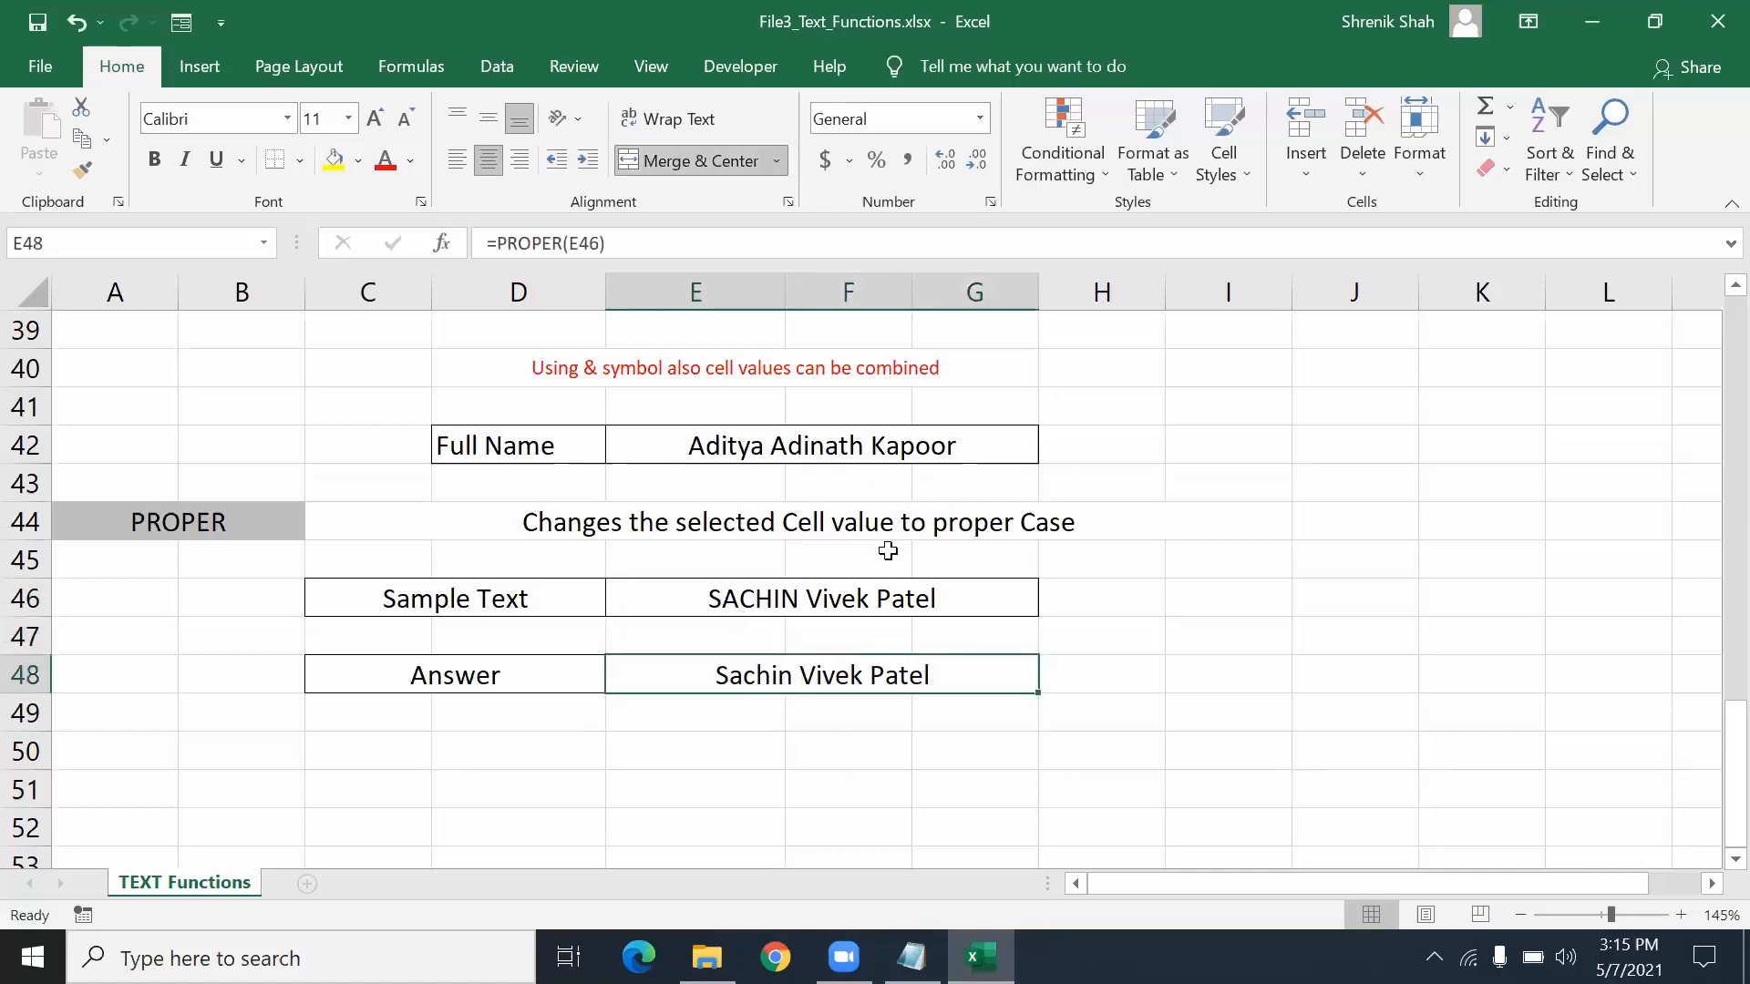
pyautogui.scroll(3, 837, 629)
pyautogui.scroll(10, 837, 629)
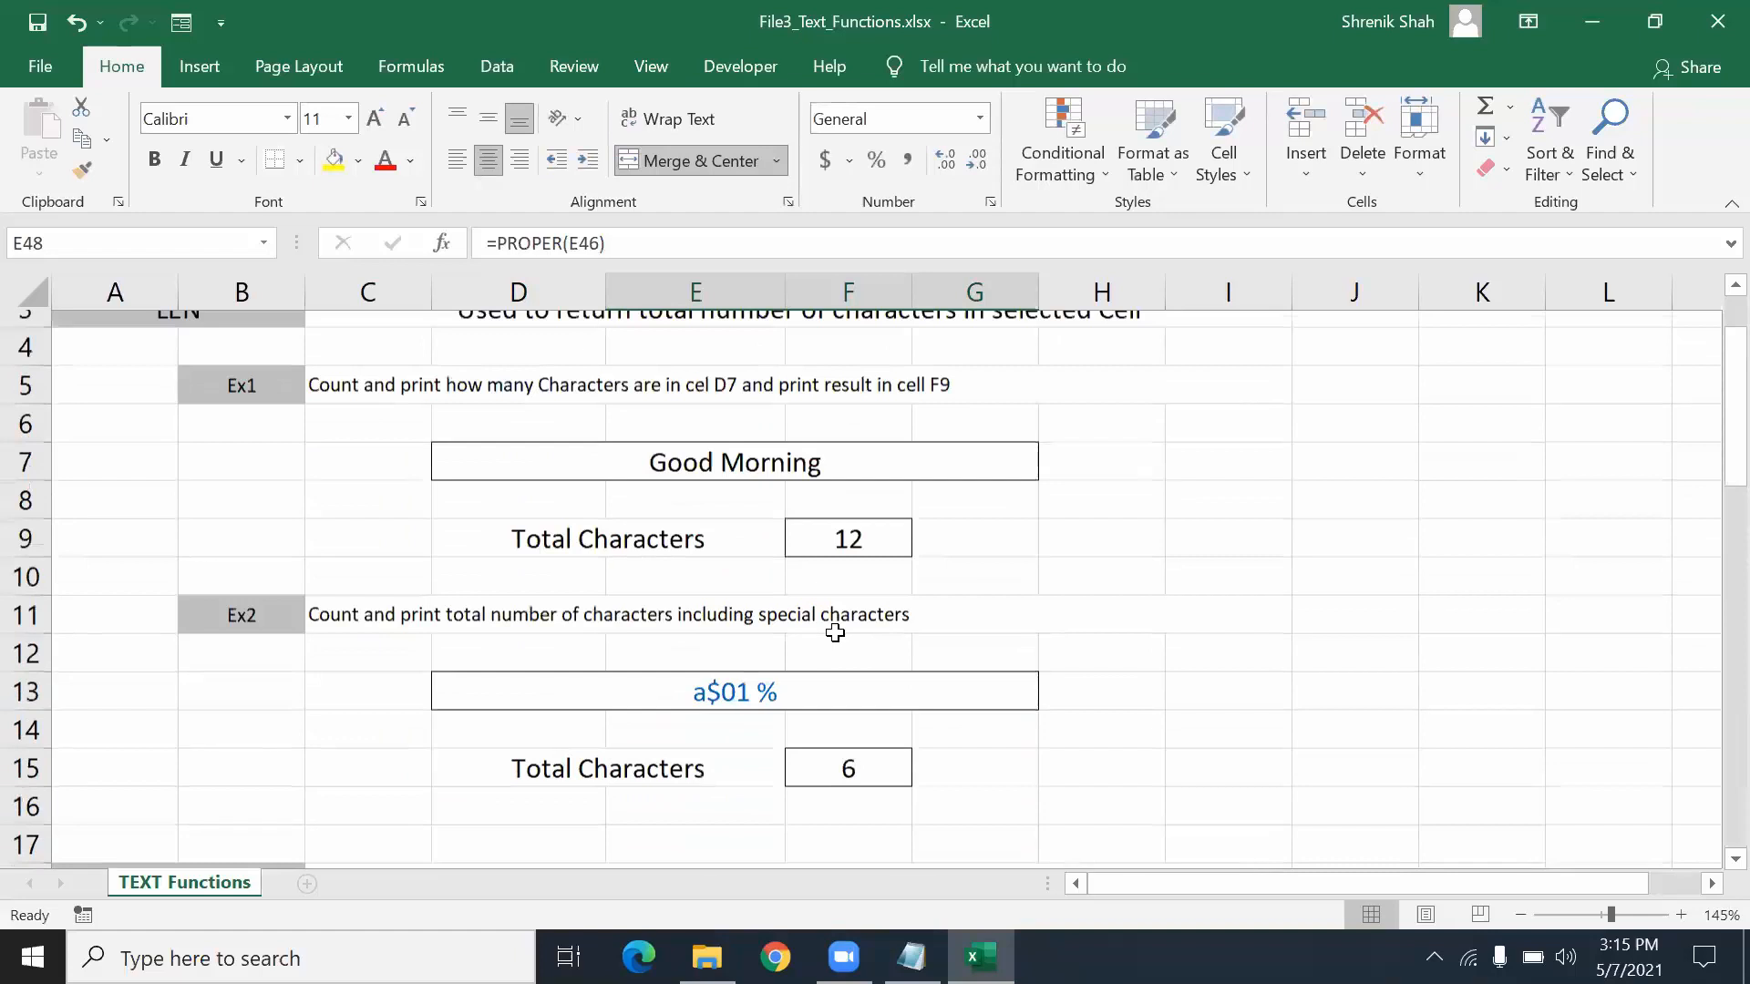
pyautogui.click(629, 363)
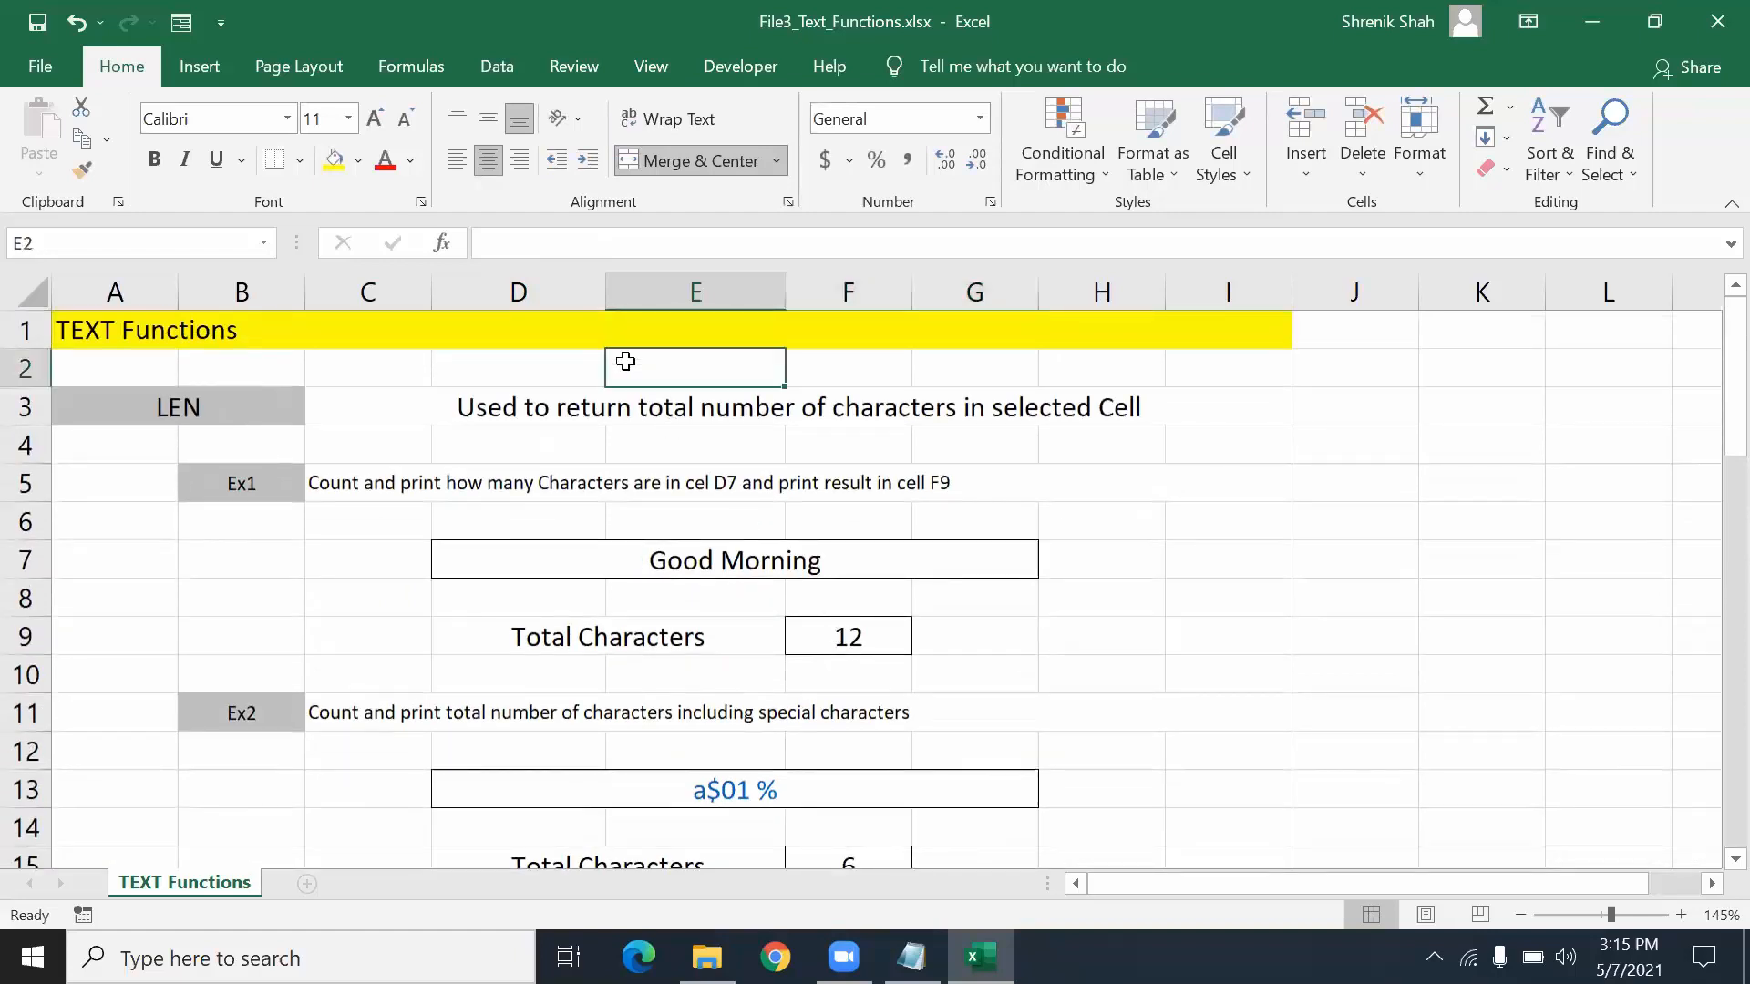
pyautogui.click(727, 483)
pyautogui.click(526, 649)
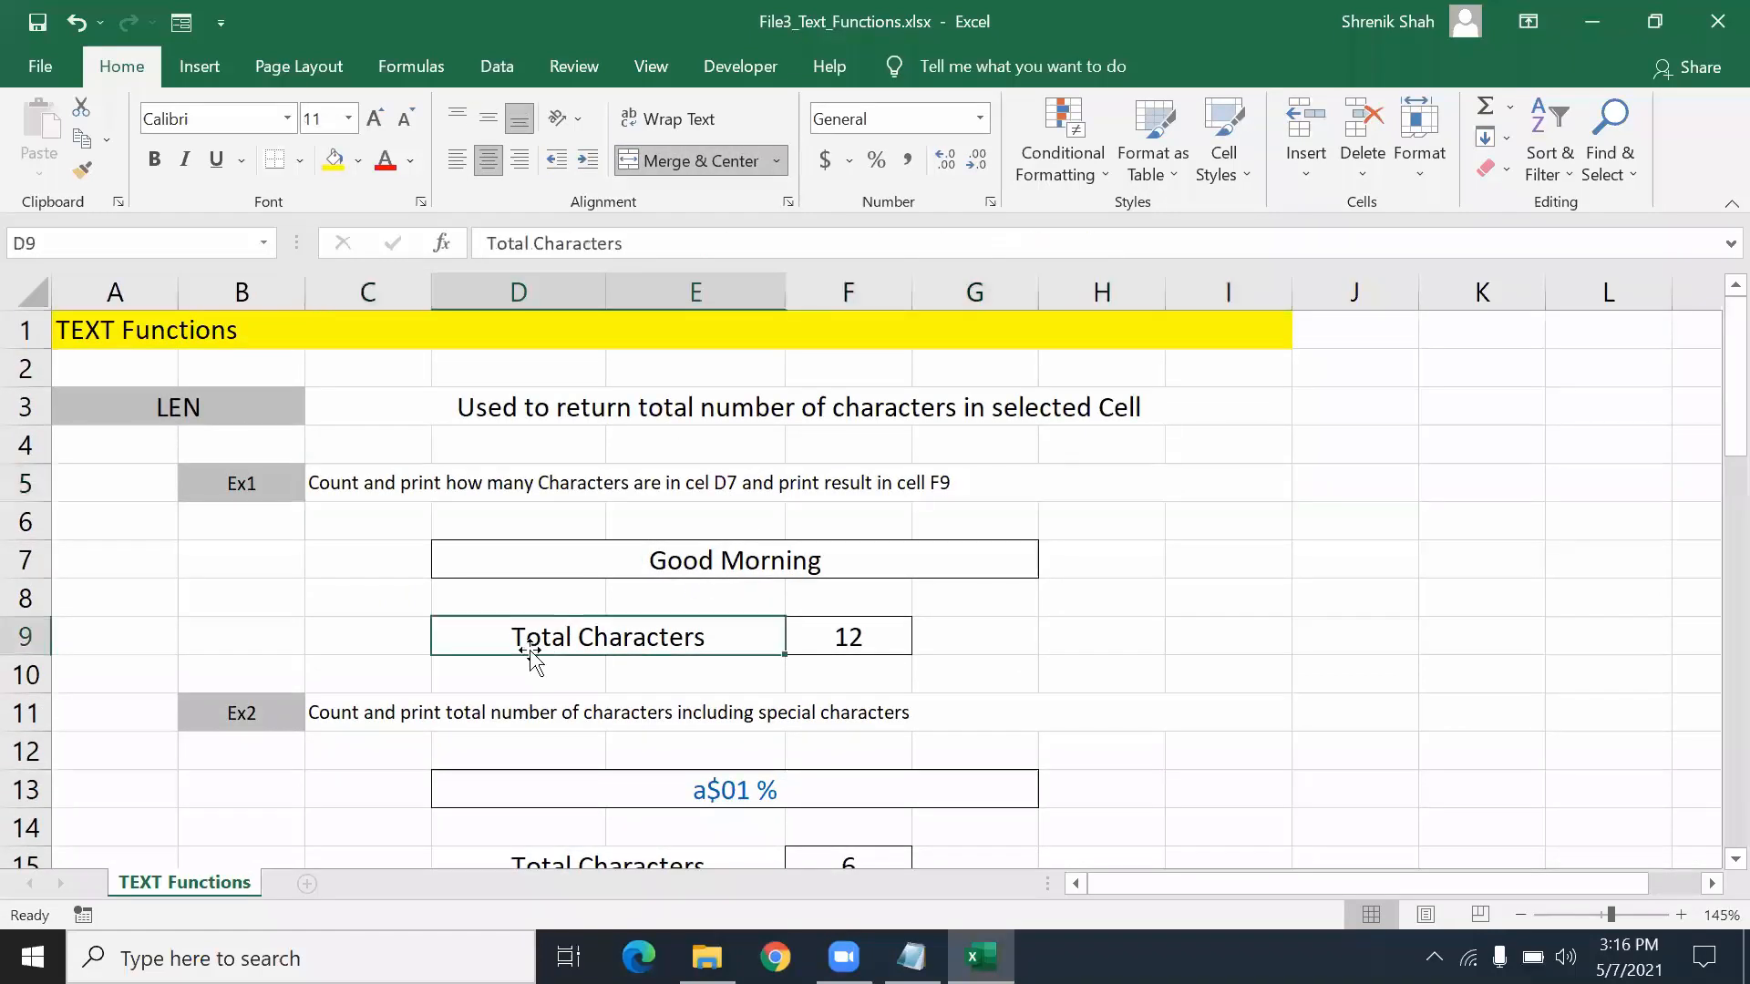
pyautogui.scroll(-5, 516, 696)
pyautogui.scroll(5, 516, 696)
pyautogui.moveTo(194, 415); pyautogui.dragTo(281, 664)
pyautogui.click(328, 615)
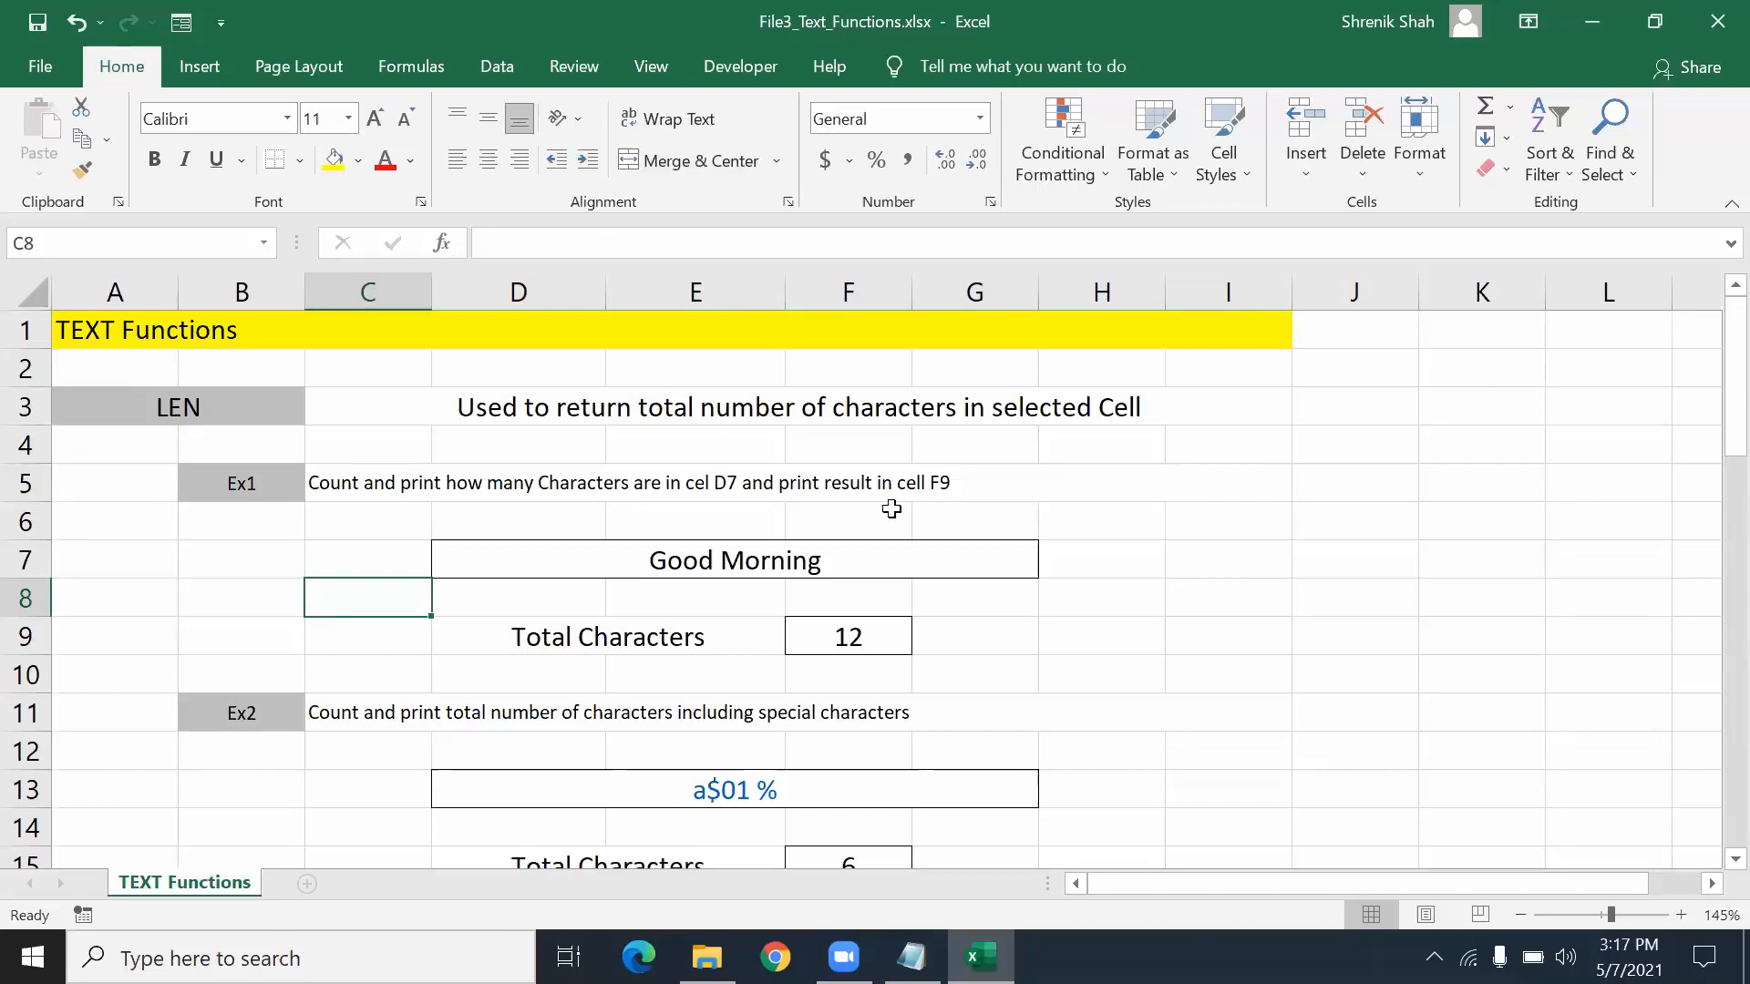
# - Bring the Notes_Functions.txt notes to the front and review the Text Functions from SUM to LEN
pyautogui.click(911, 957)
pyautogui.click(244, 434)
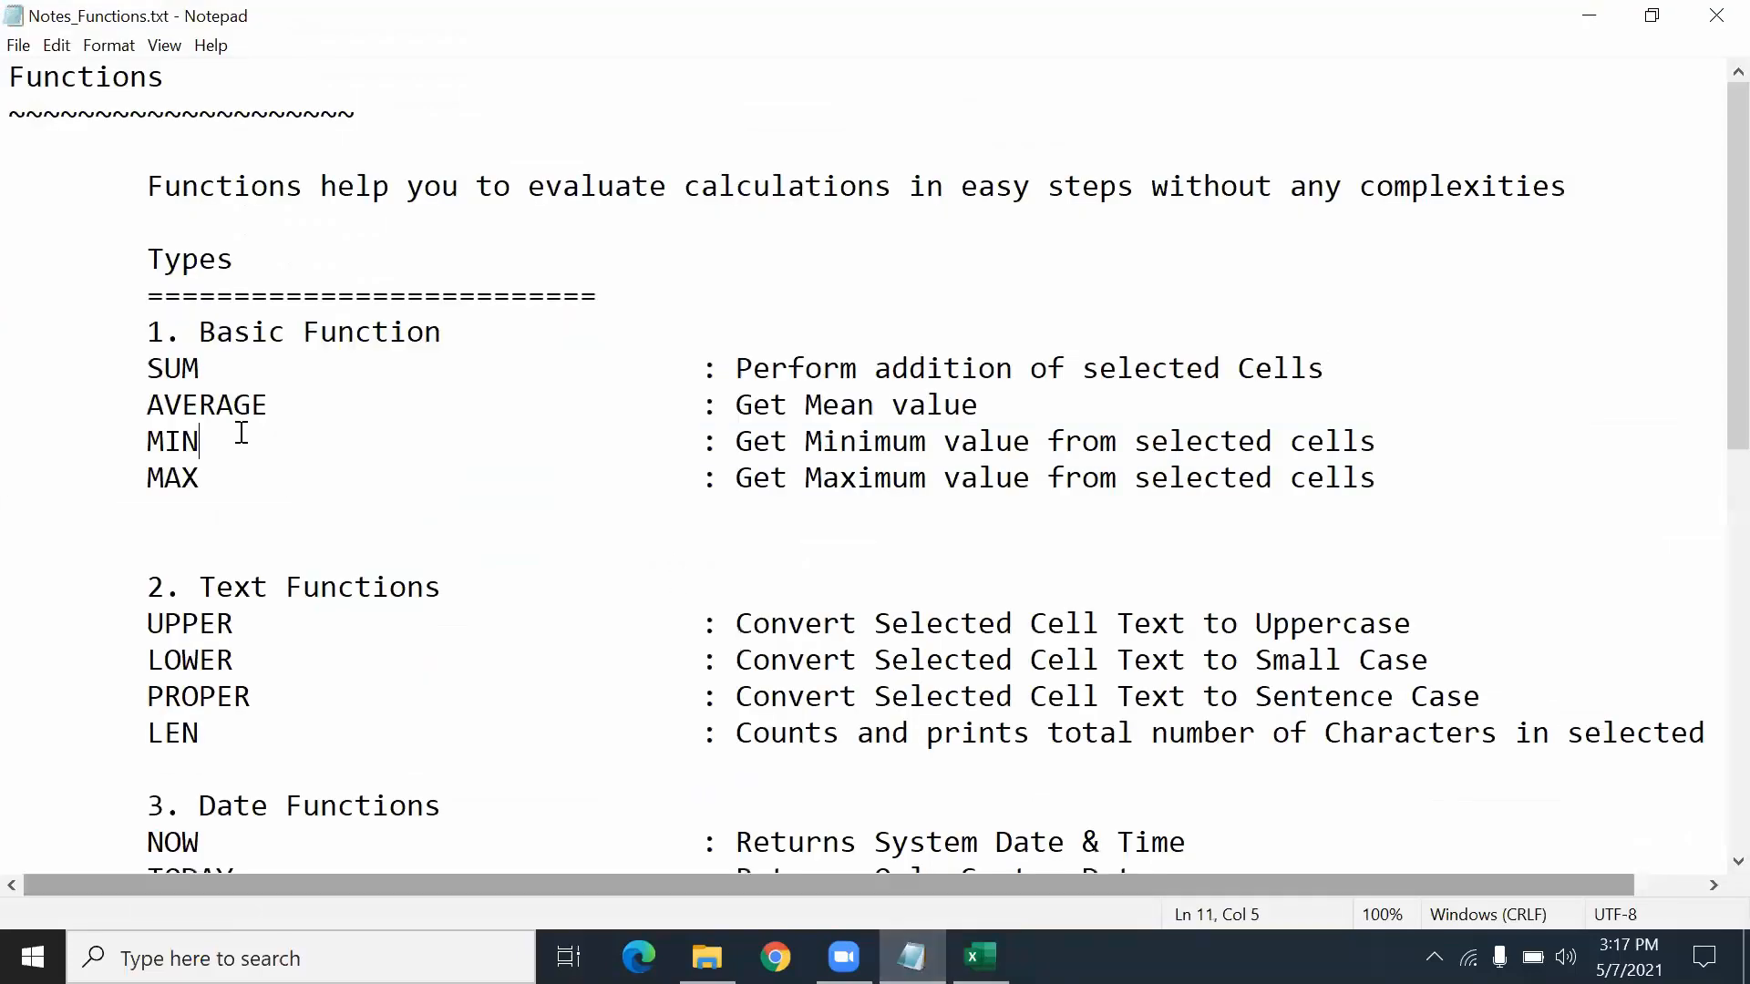
pyautogui.click(80, 363)
pyautogui.doubleClick(196, 363)
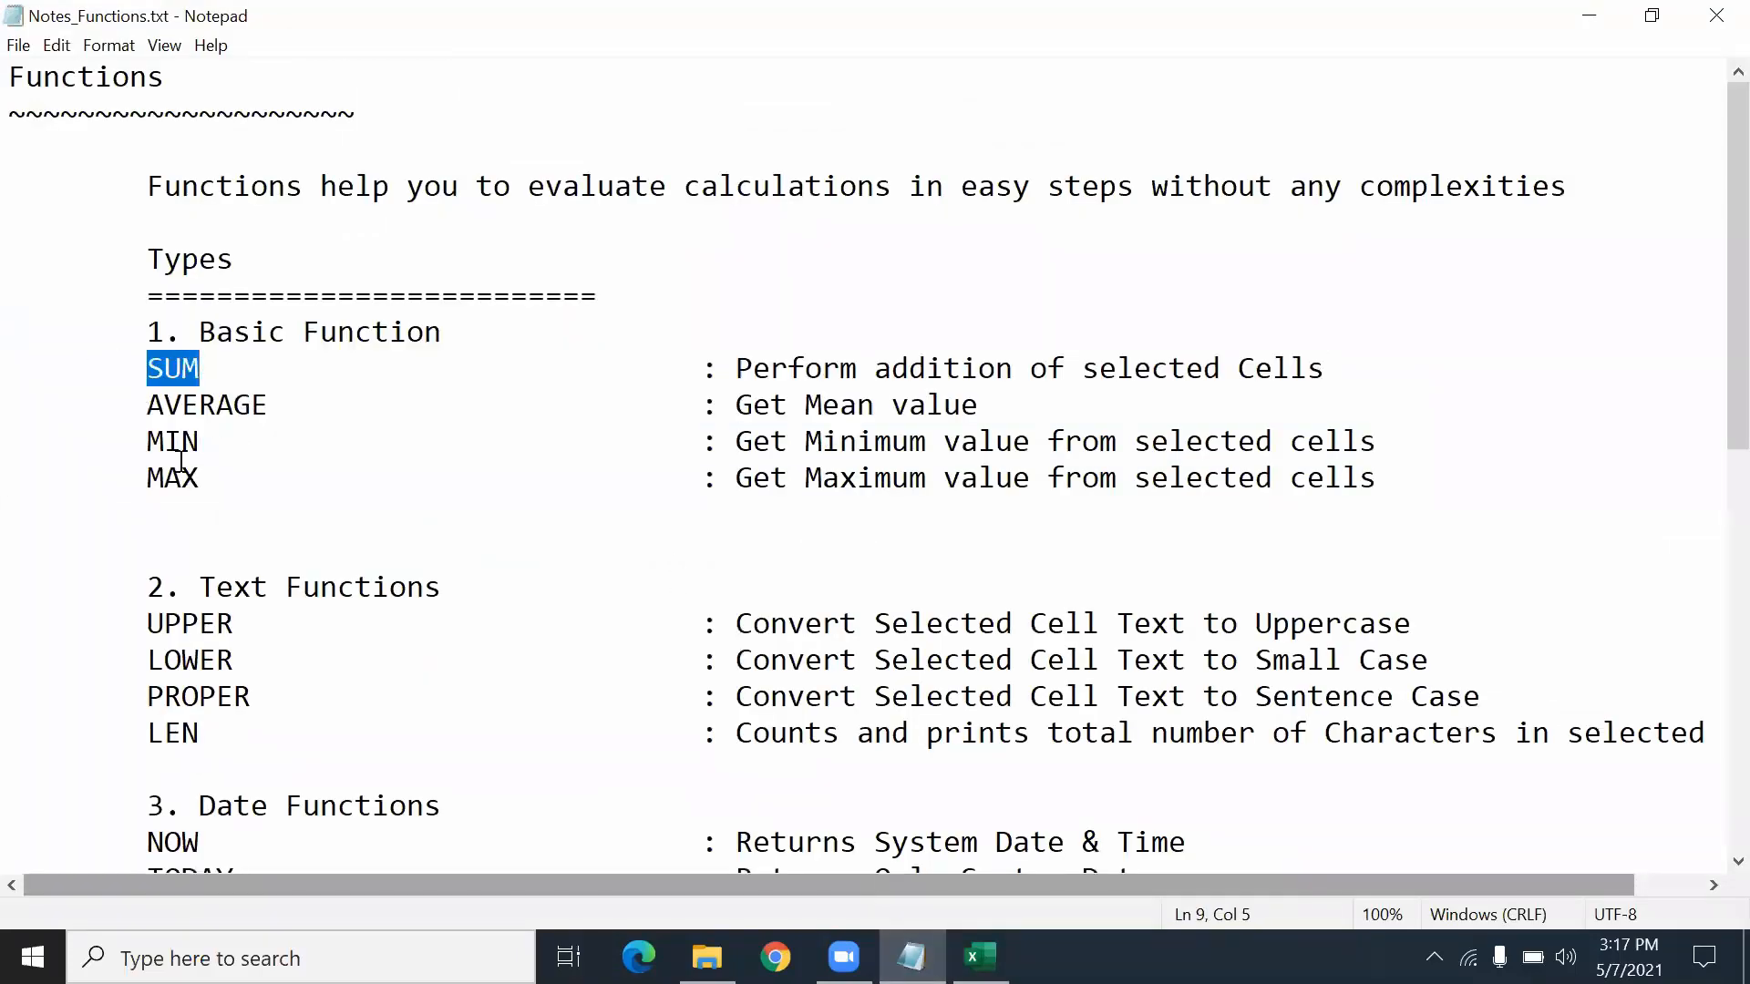
pyautogui.scroll(-1, 183, 483)
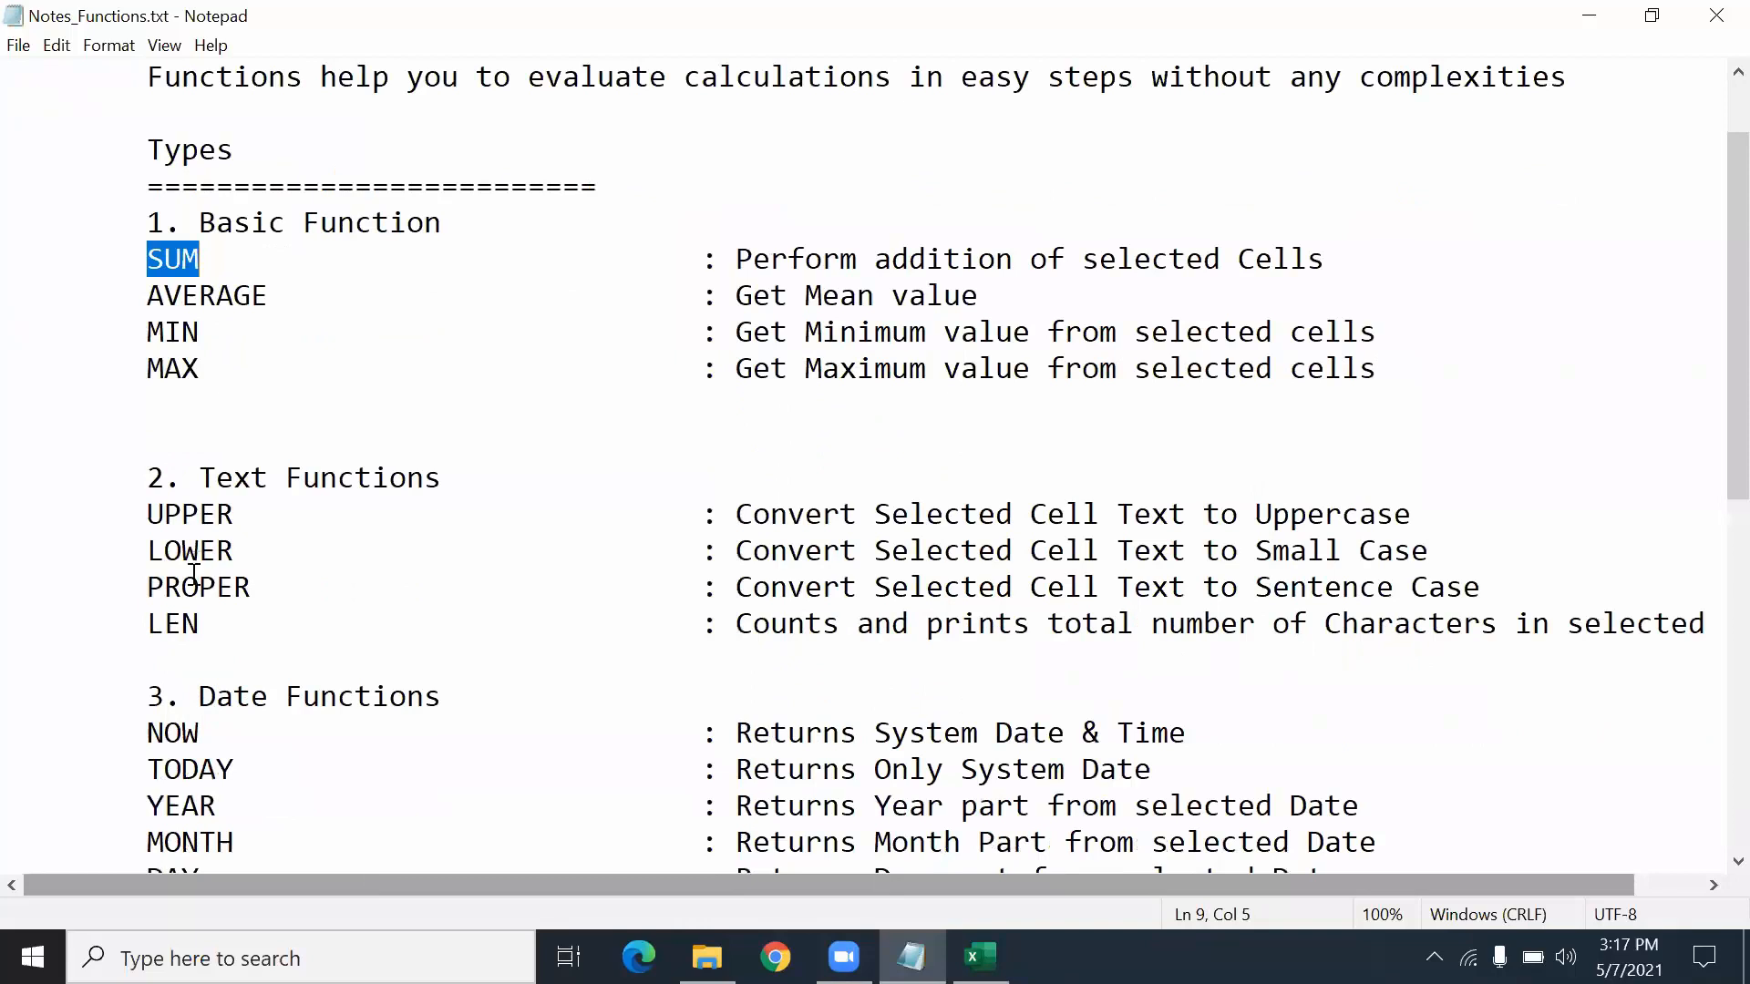
pyautogui.click(190, 624)
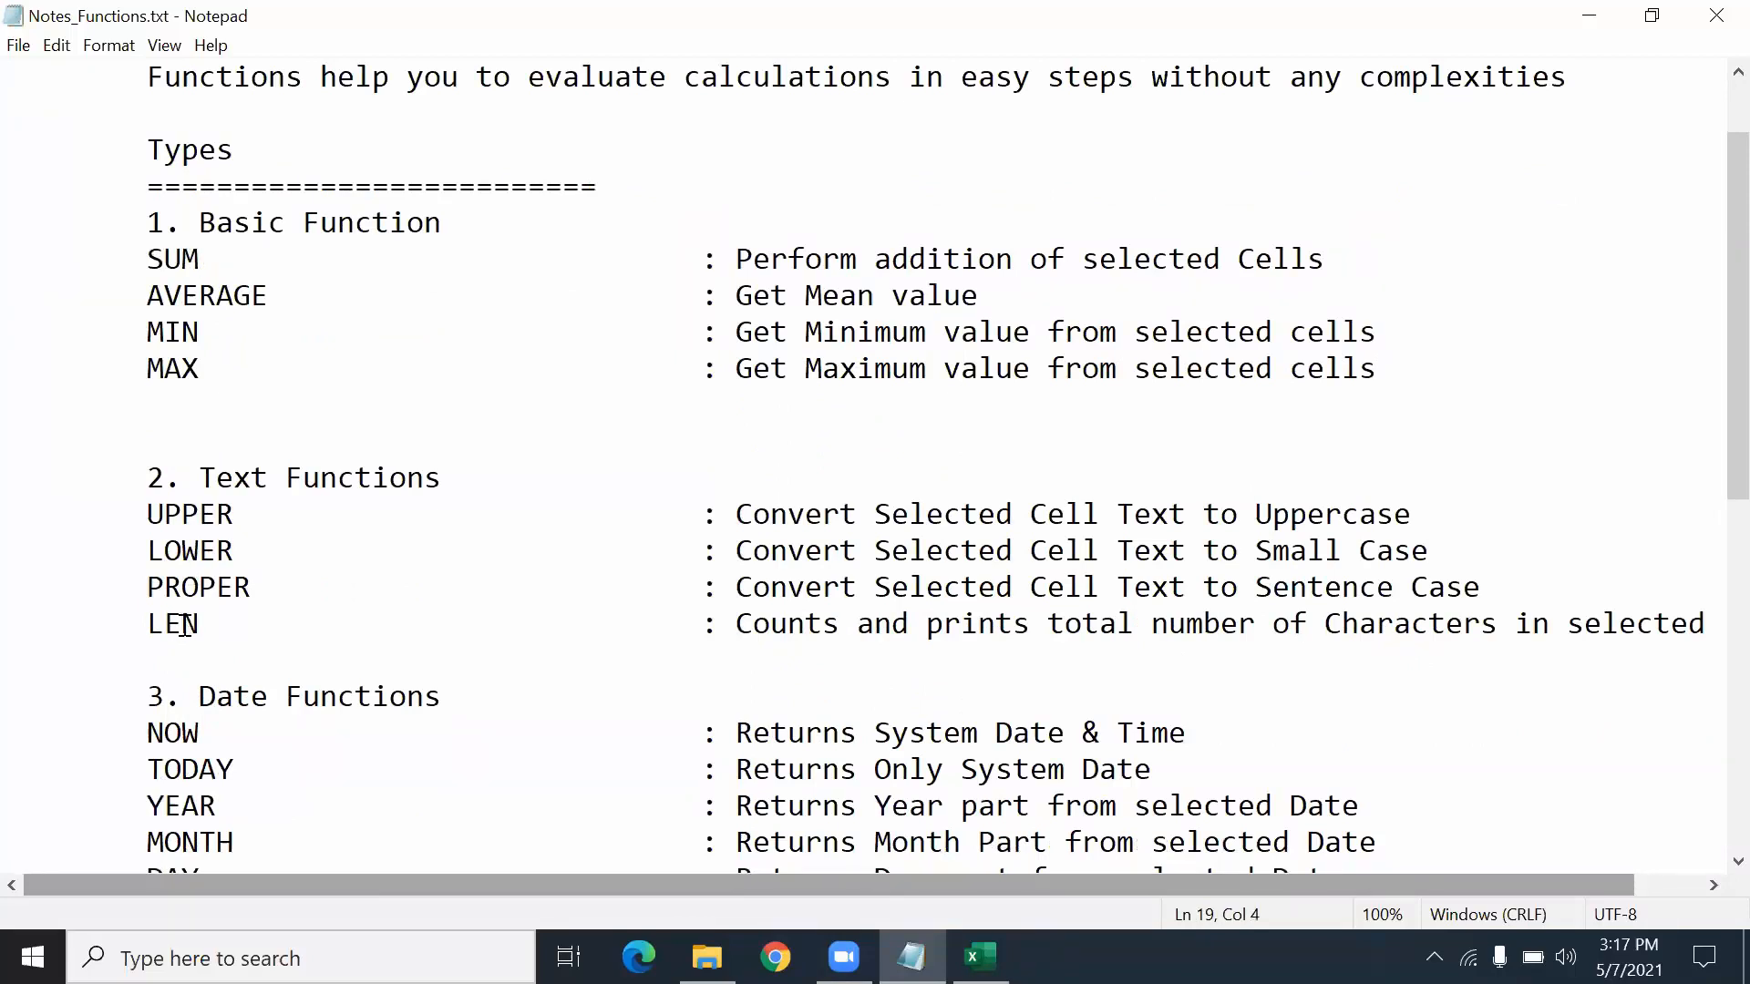
# - Review the Date Functions lines NOW through SECOND, briefly checking Excel before returning to the notes
pyautogui.scroll(-3, 184, 625)
pyautogui.moveTo(144, 403); pyautogui.dragTo(770, 751)
pyautogui.click(770, 753)
pyautogui.scroll(4, 536, 699)
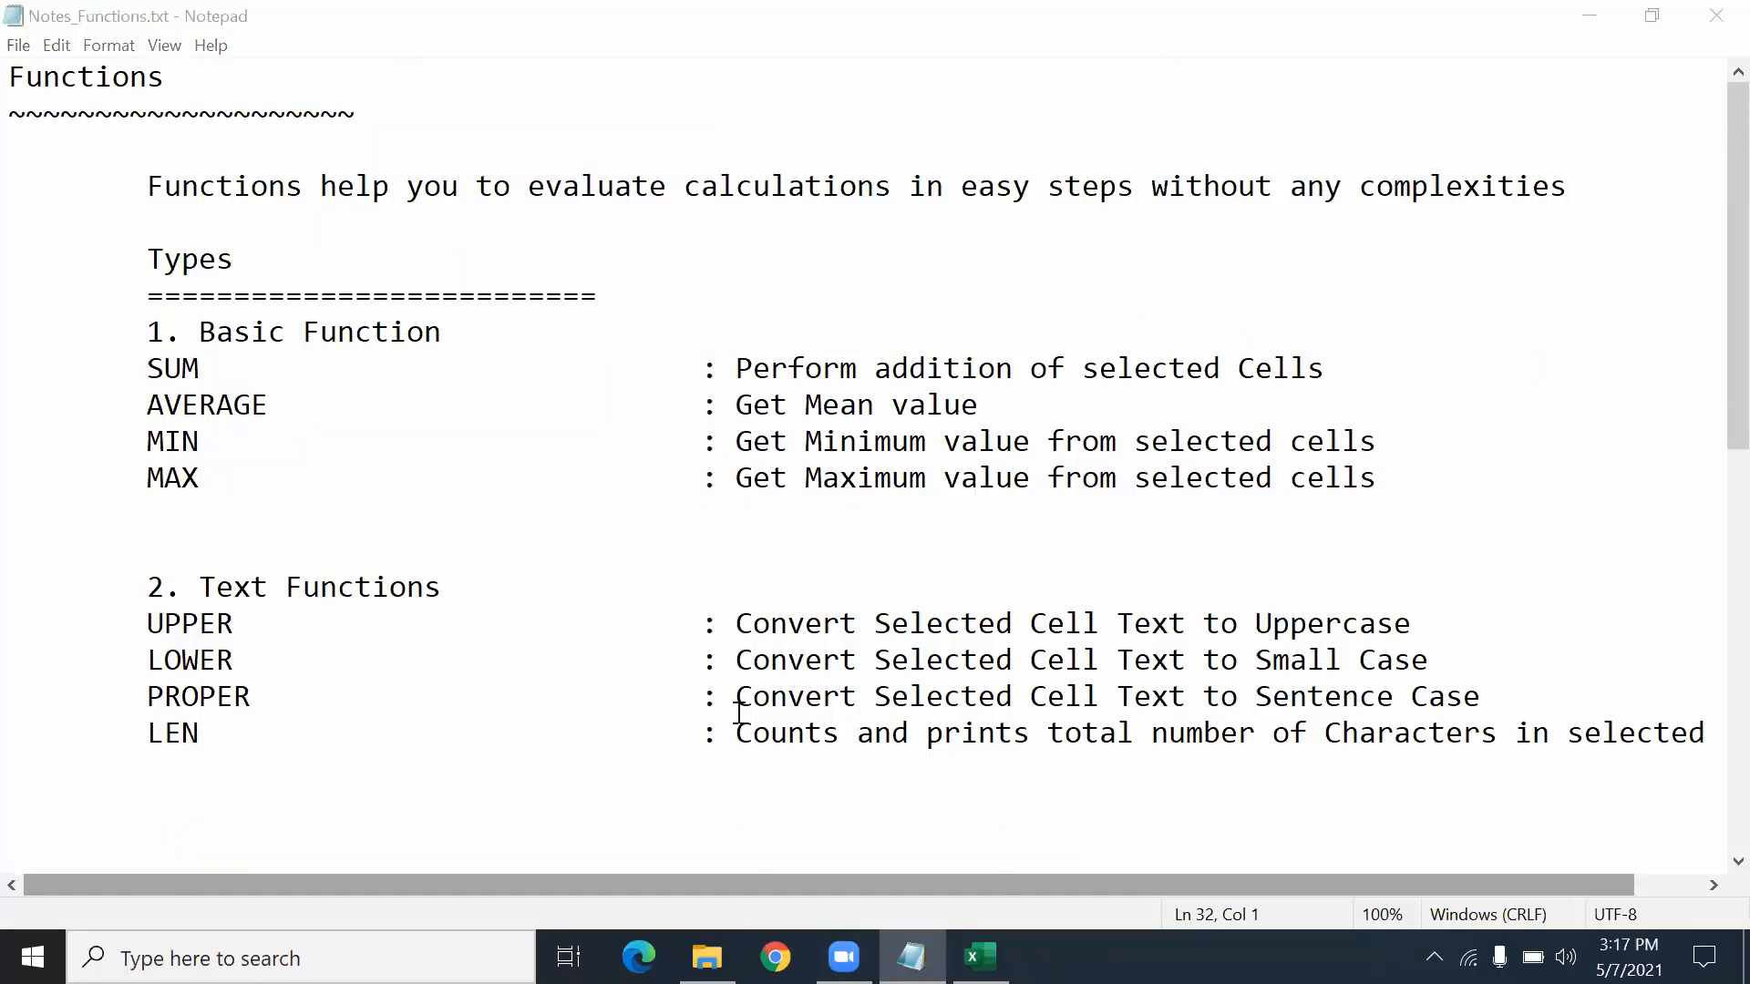
pyautogui.click(980, 957)
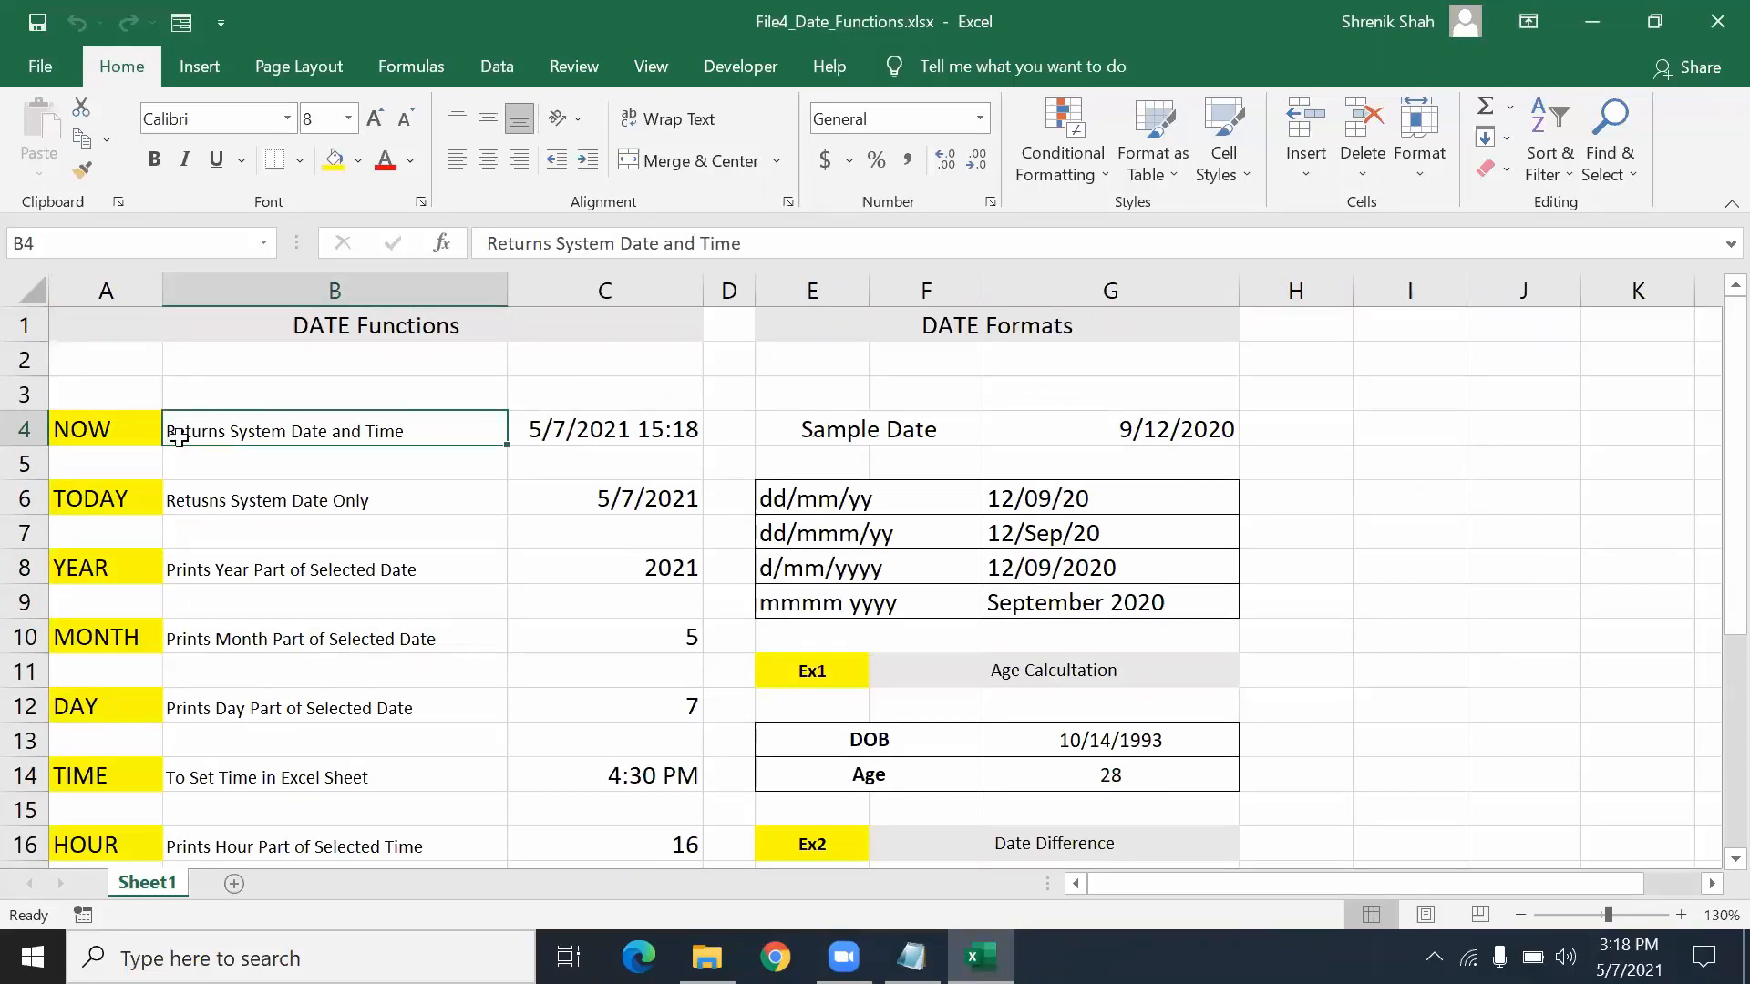
pyautogui.click(911, 957)
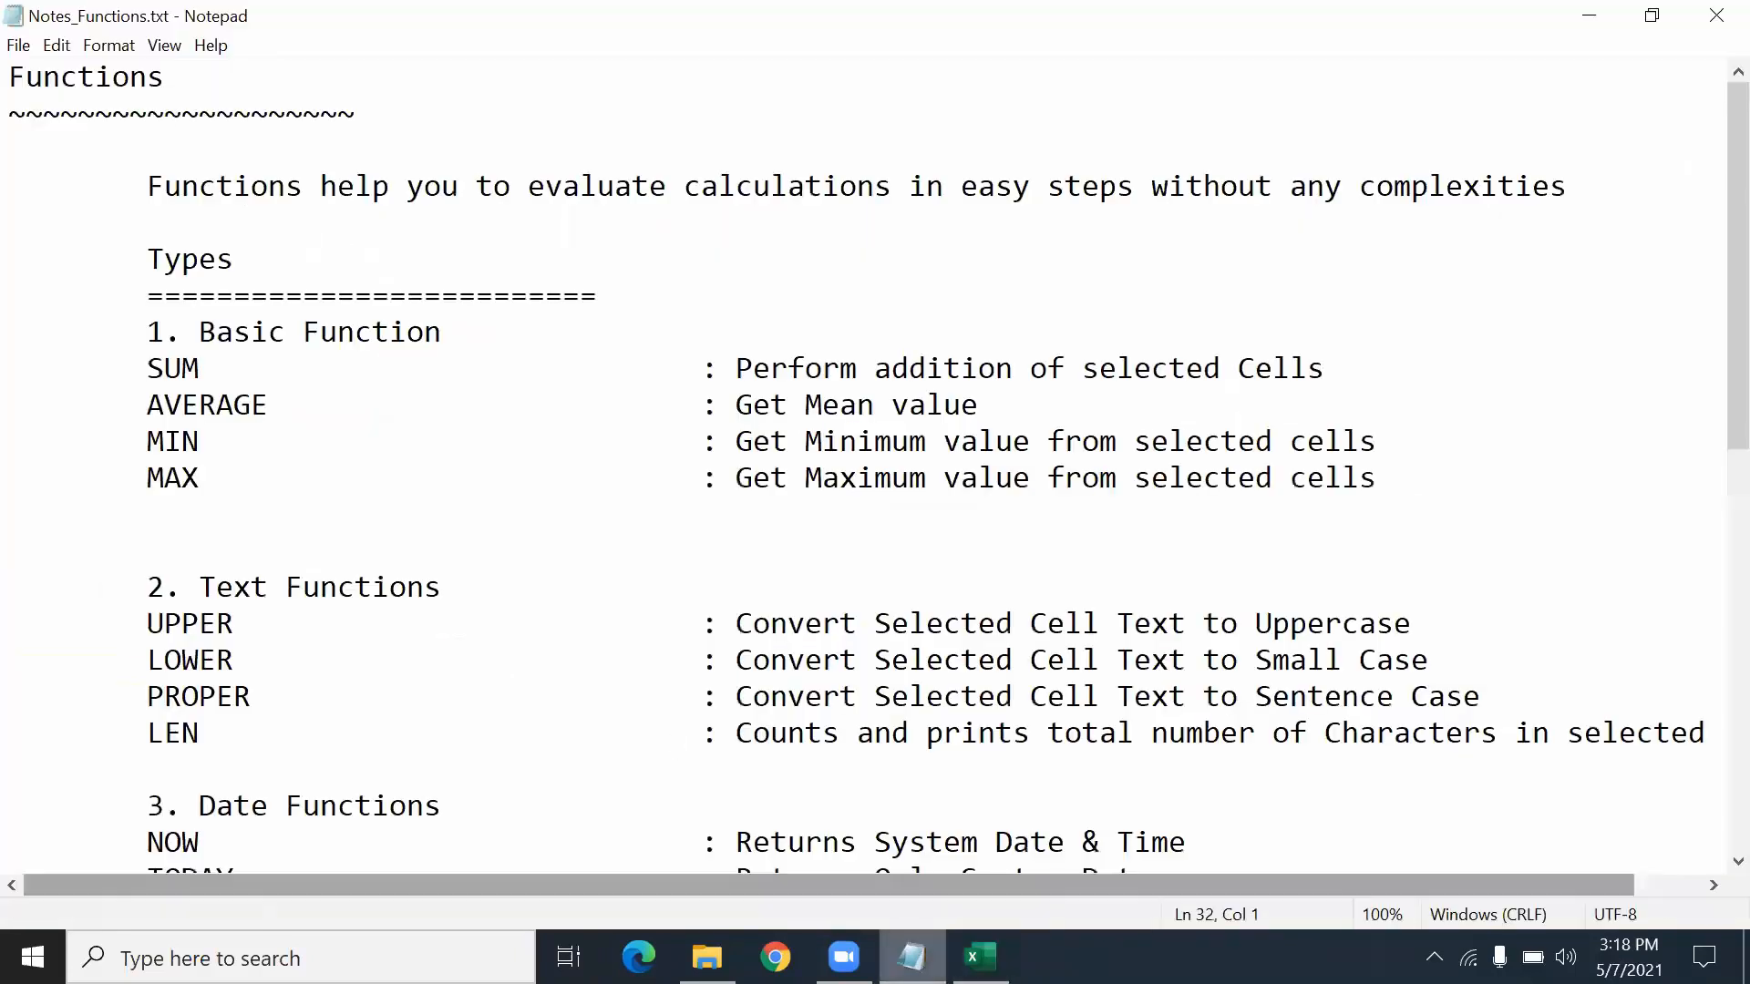
pyautogui.scroll(-4, 242, 508)
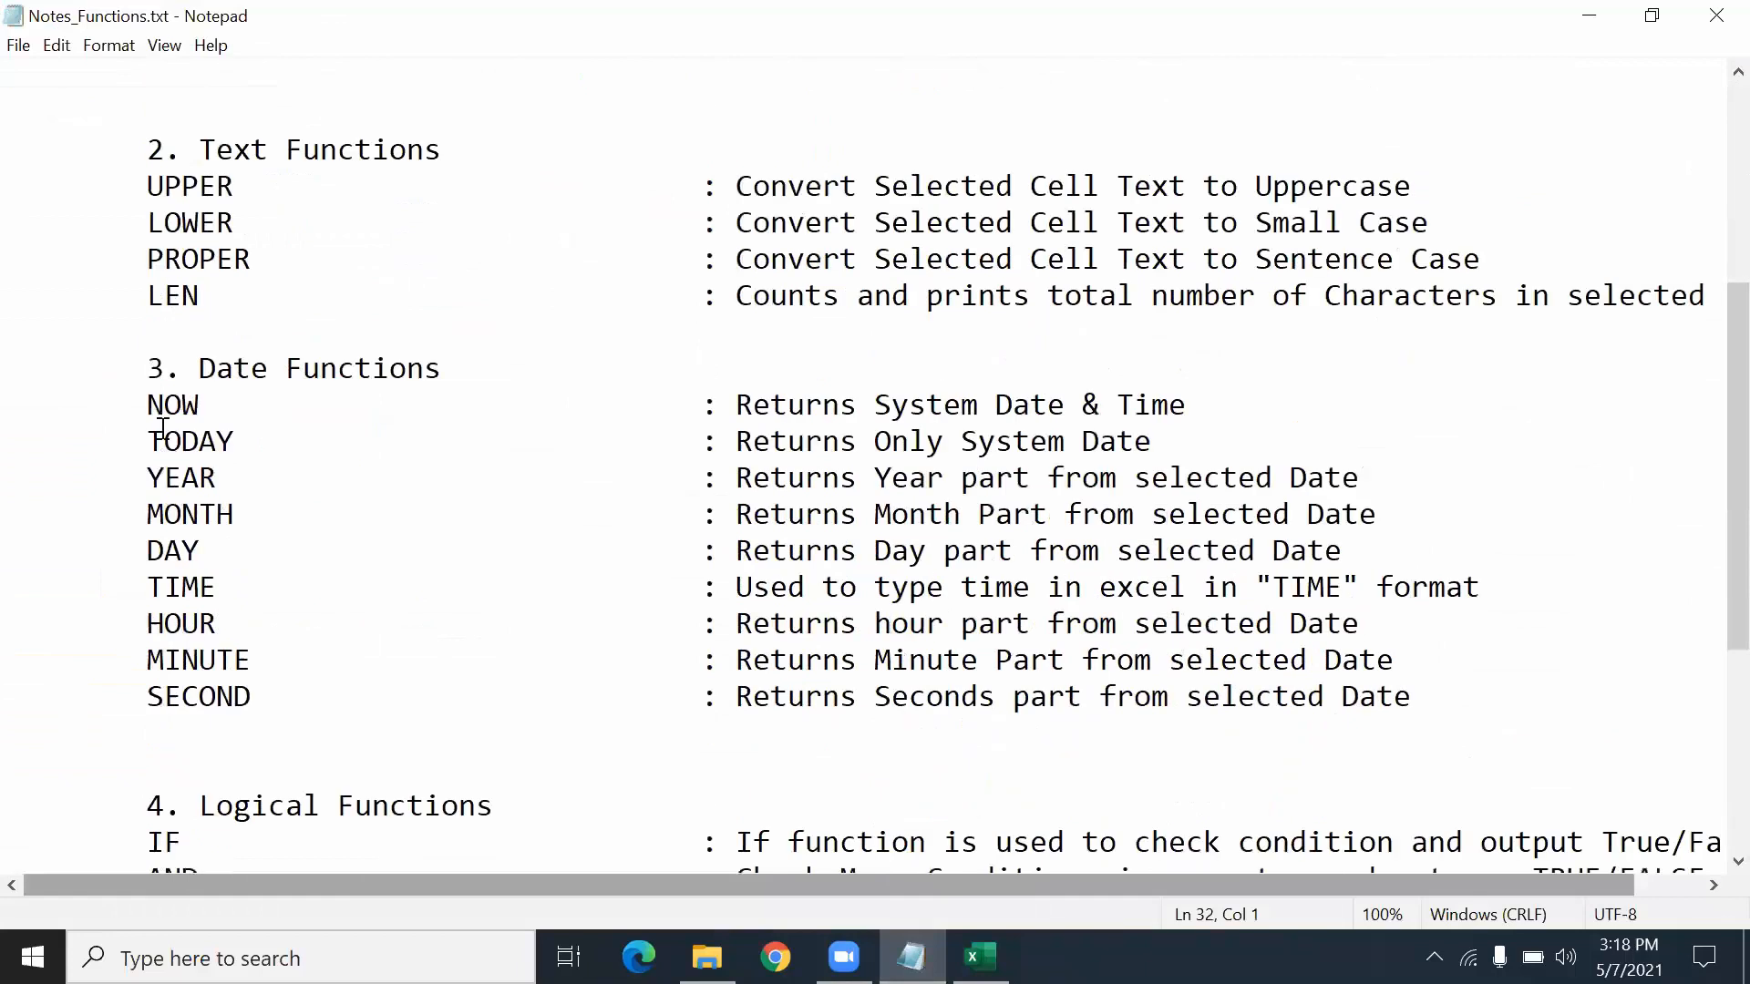
# - Highlight the NOW, TODAY and YEAR entries in the date-function notes
pyautogui.doubleClick(162, 408)
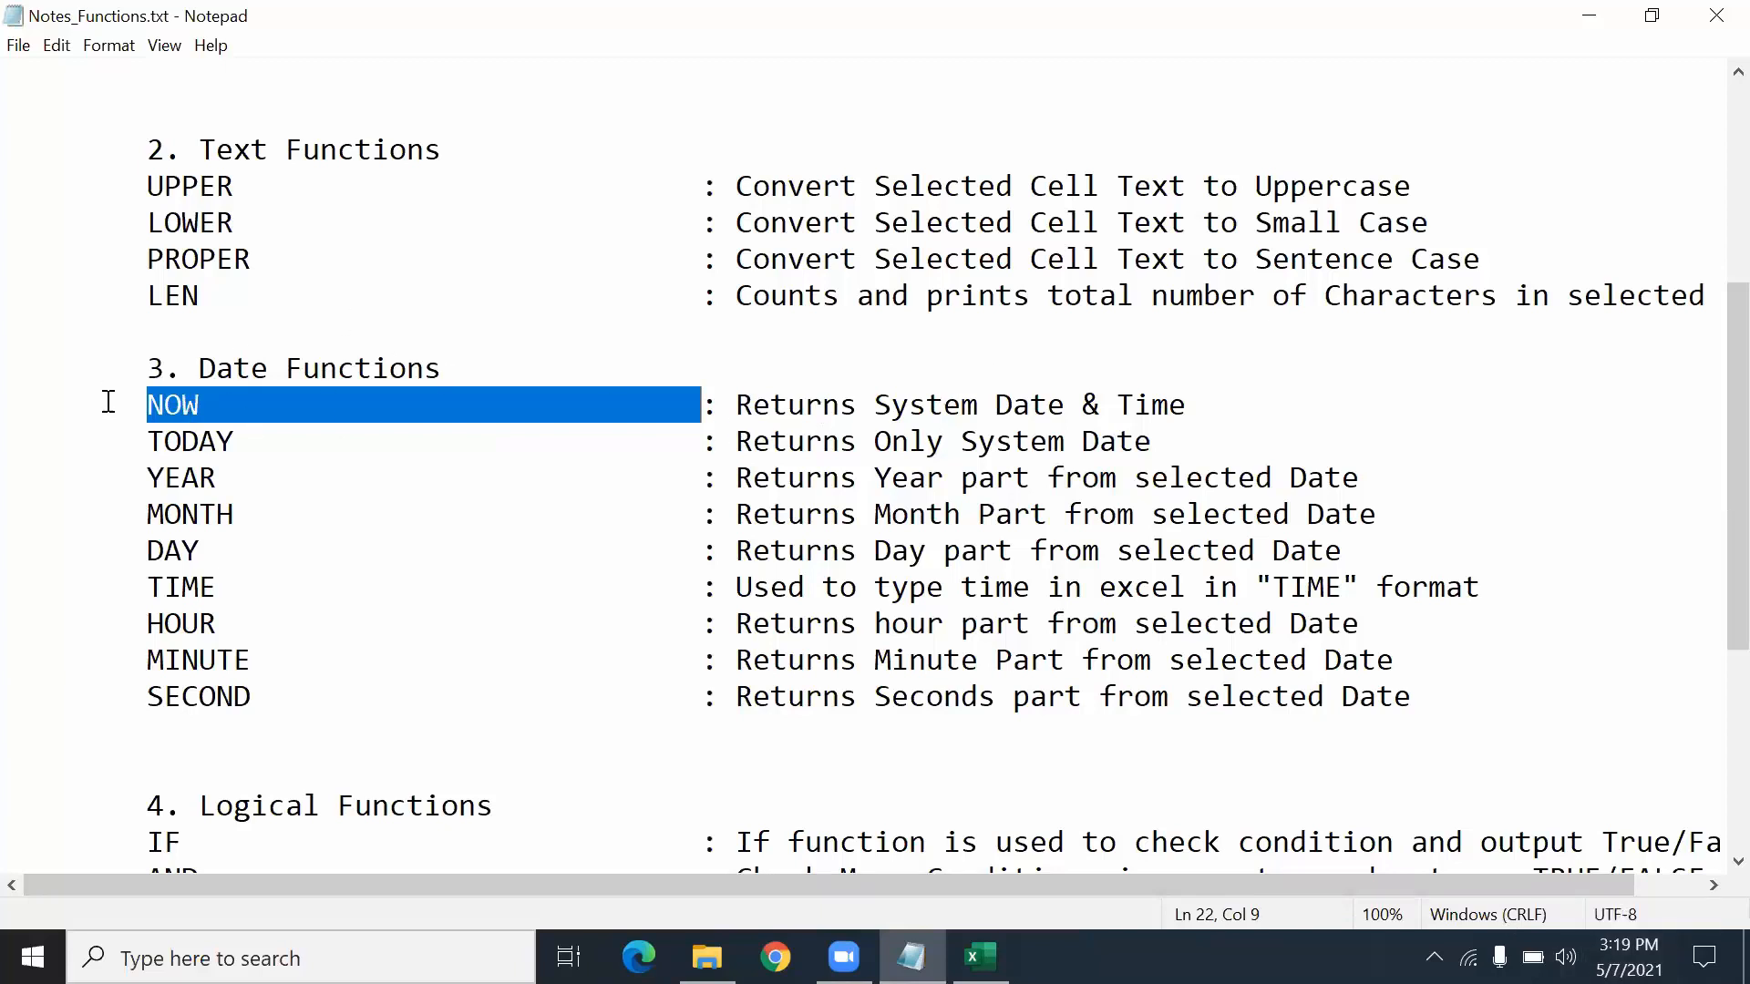
pyautogui.click(162, 443)
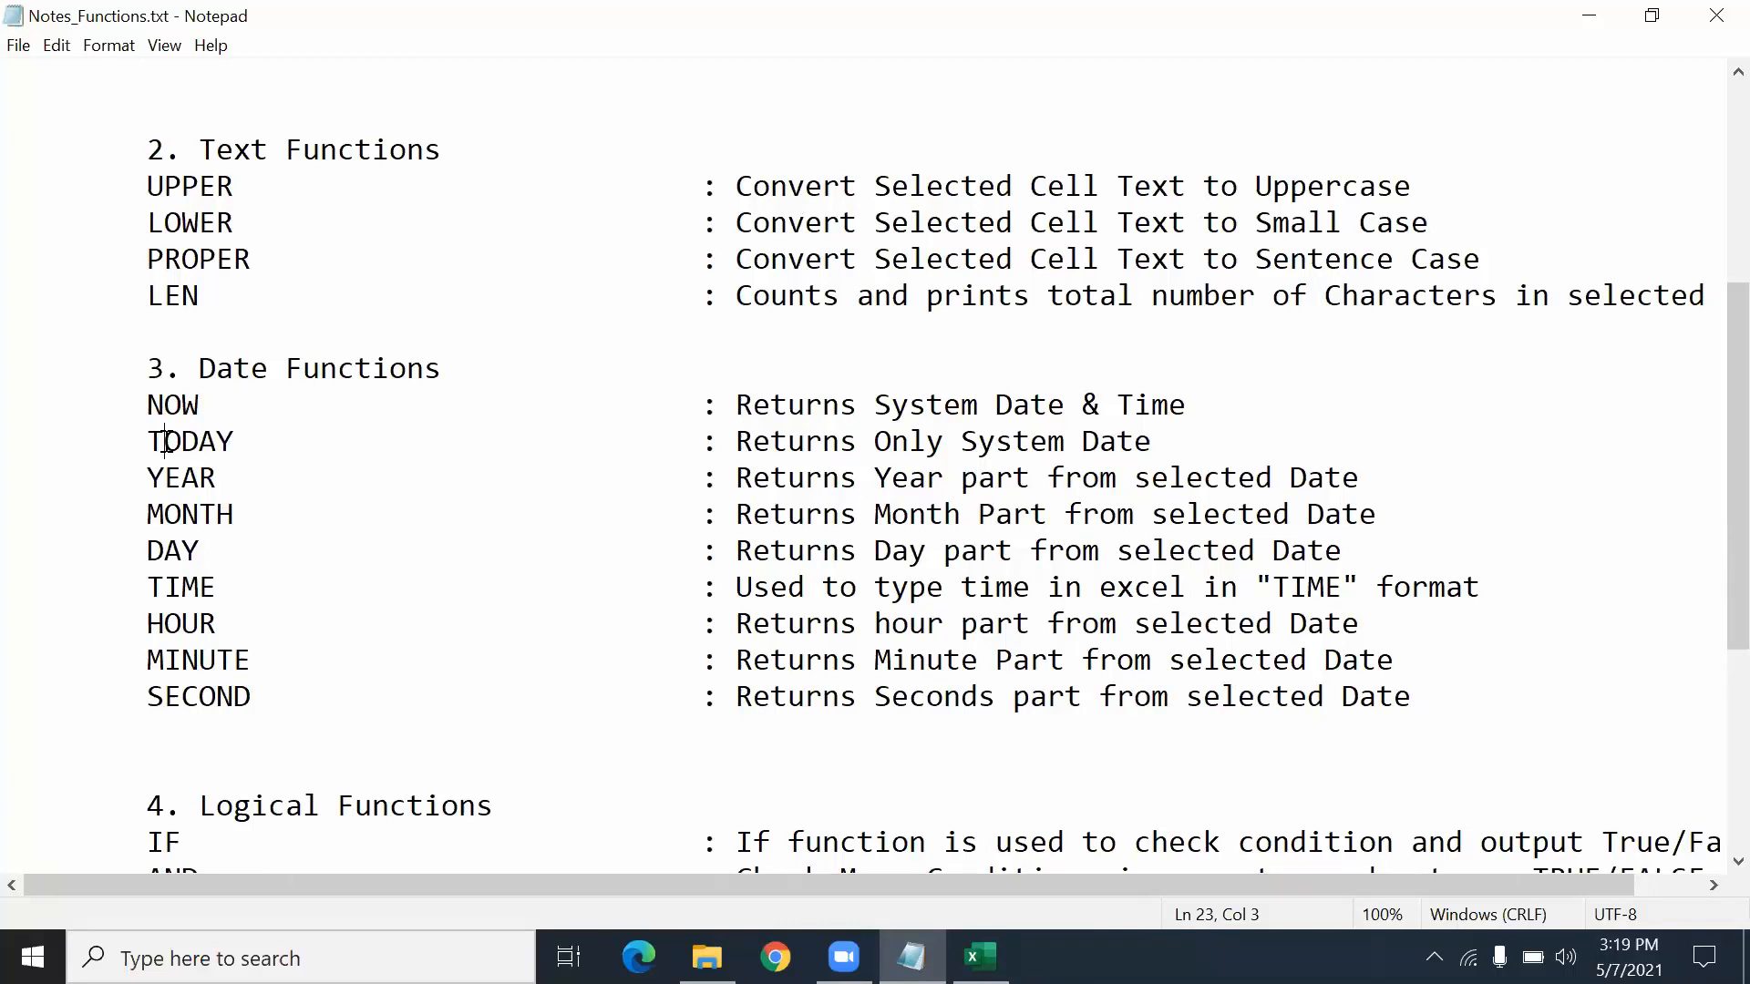
pyautogui.moveTo(146, 474); pyautogui.dragTo(219, 471)
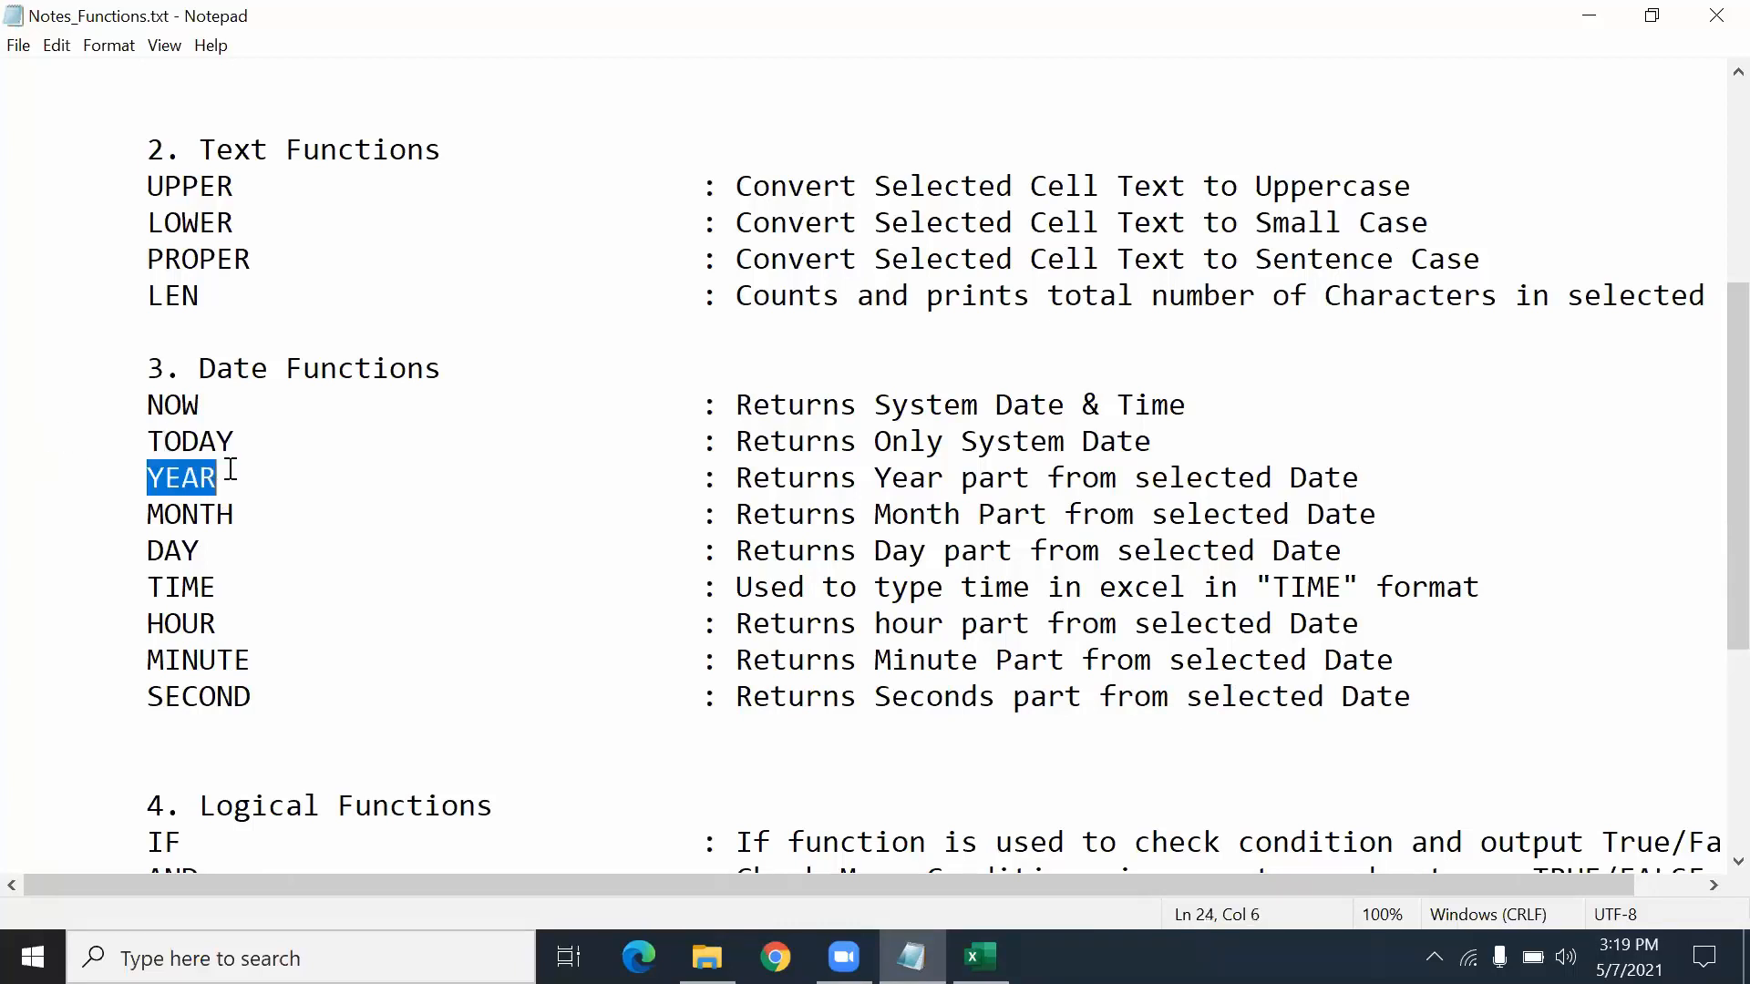
pyautogui.hotkey('alt', 'Tab')
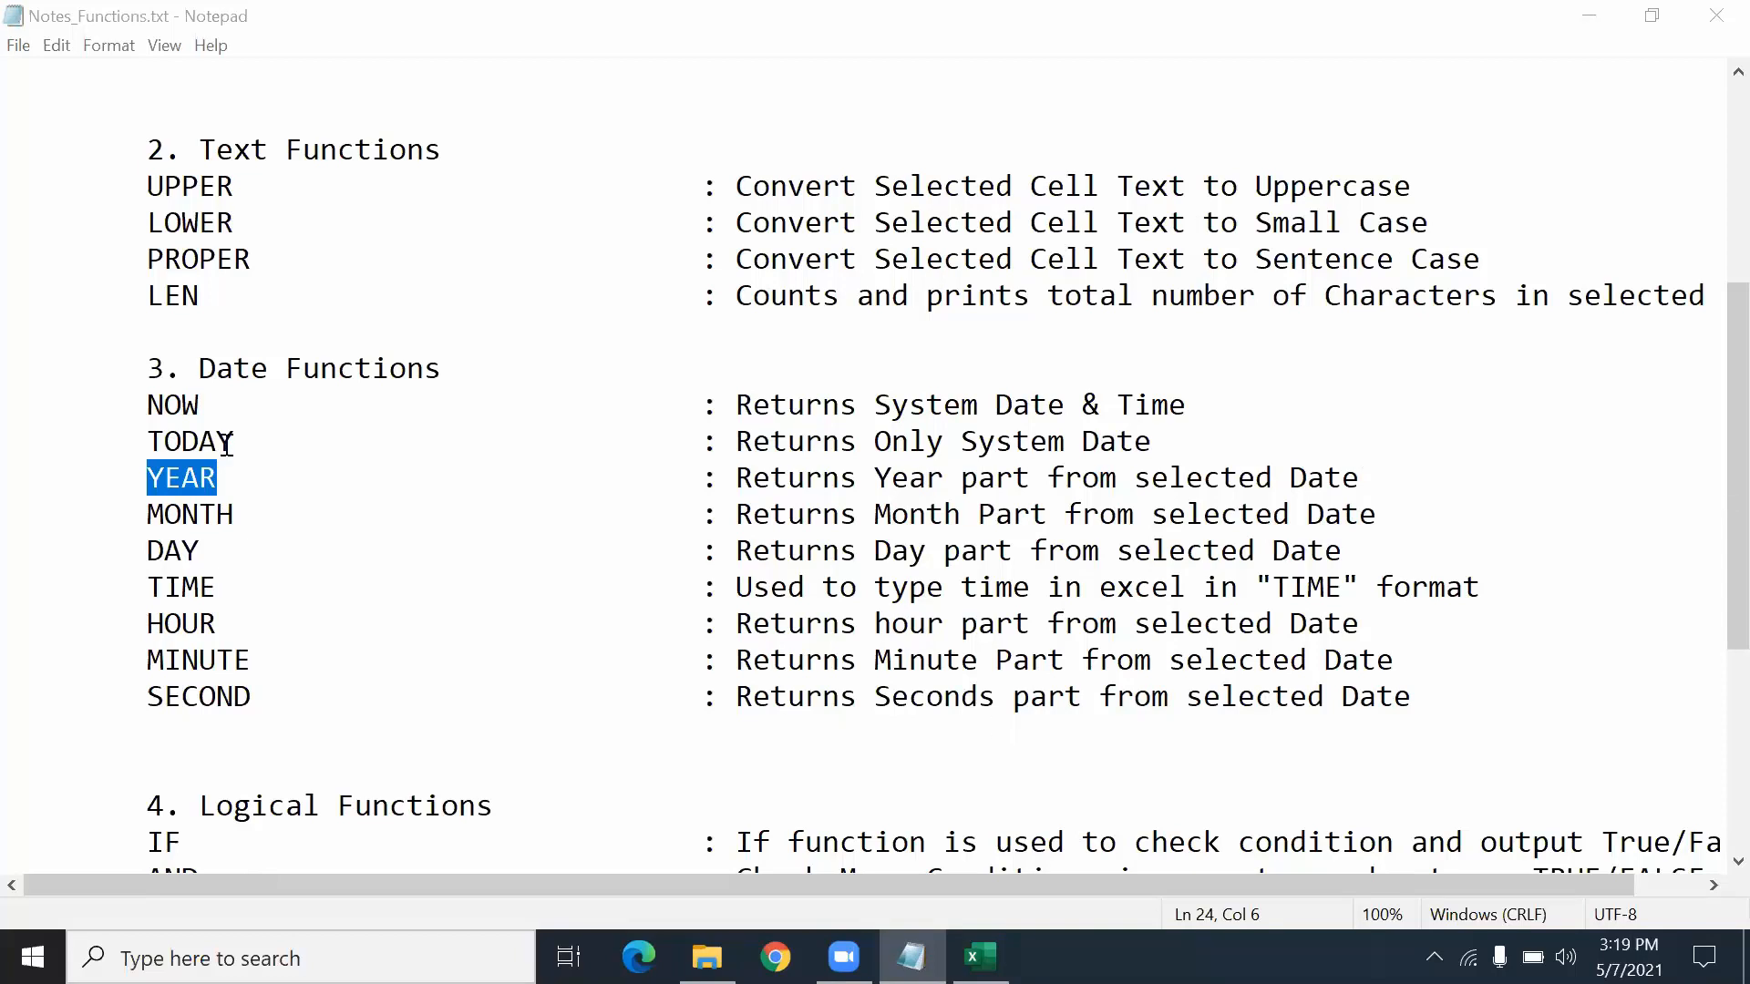
# - Highlight the MONTH, DAY, TIME, HOUR, MINUTE and SECOND entries, then switch back to Excel
pyautogui.click(219, 511)
pyautogui.doubleClick(200, 525)
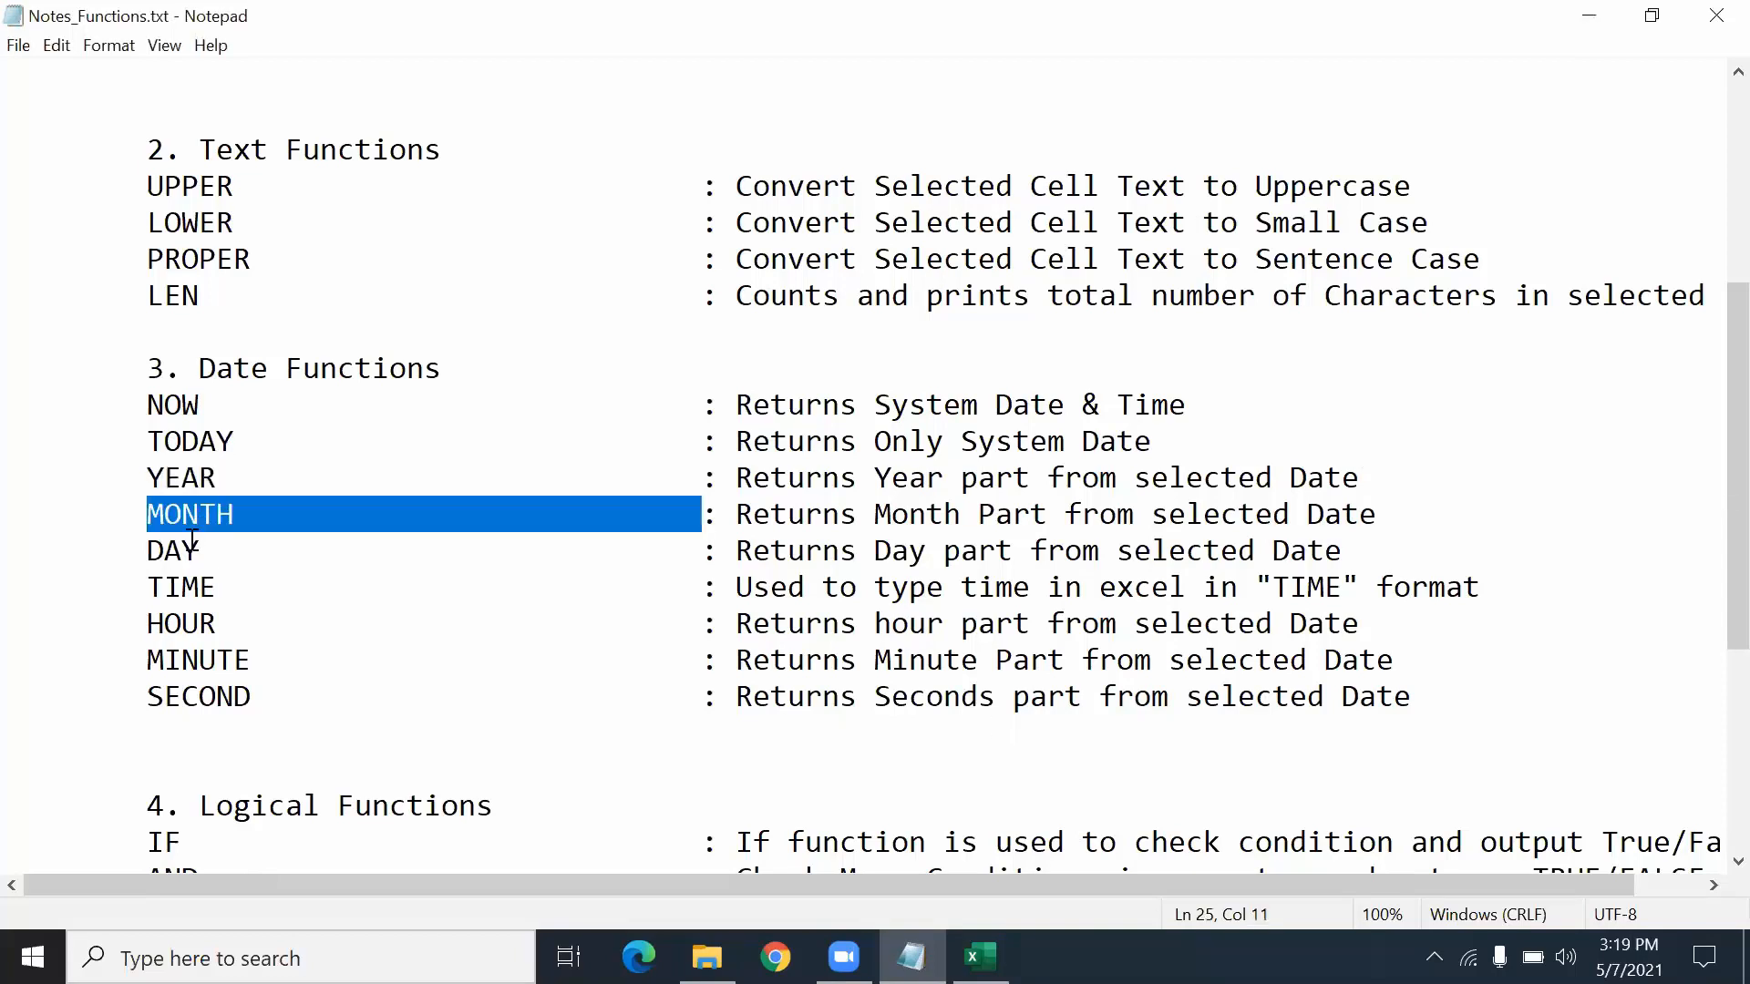
pyautogui.doubleClick(191, 545)
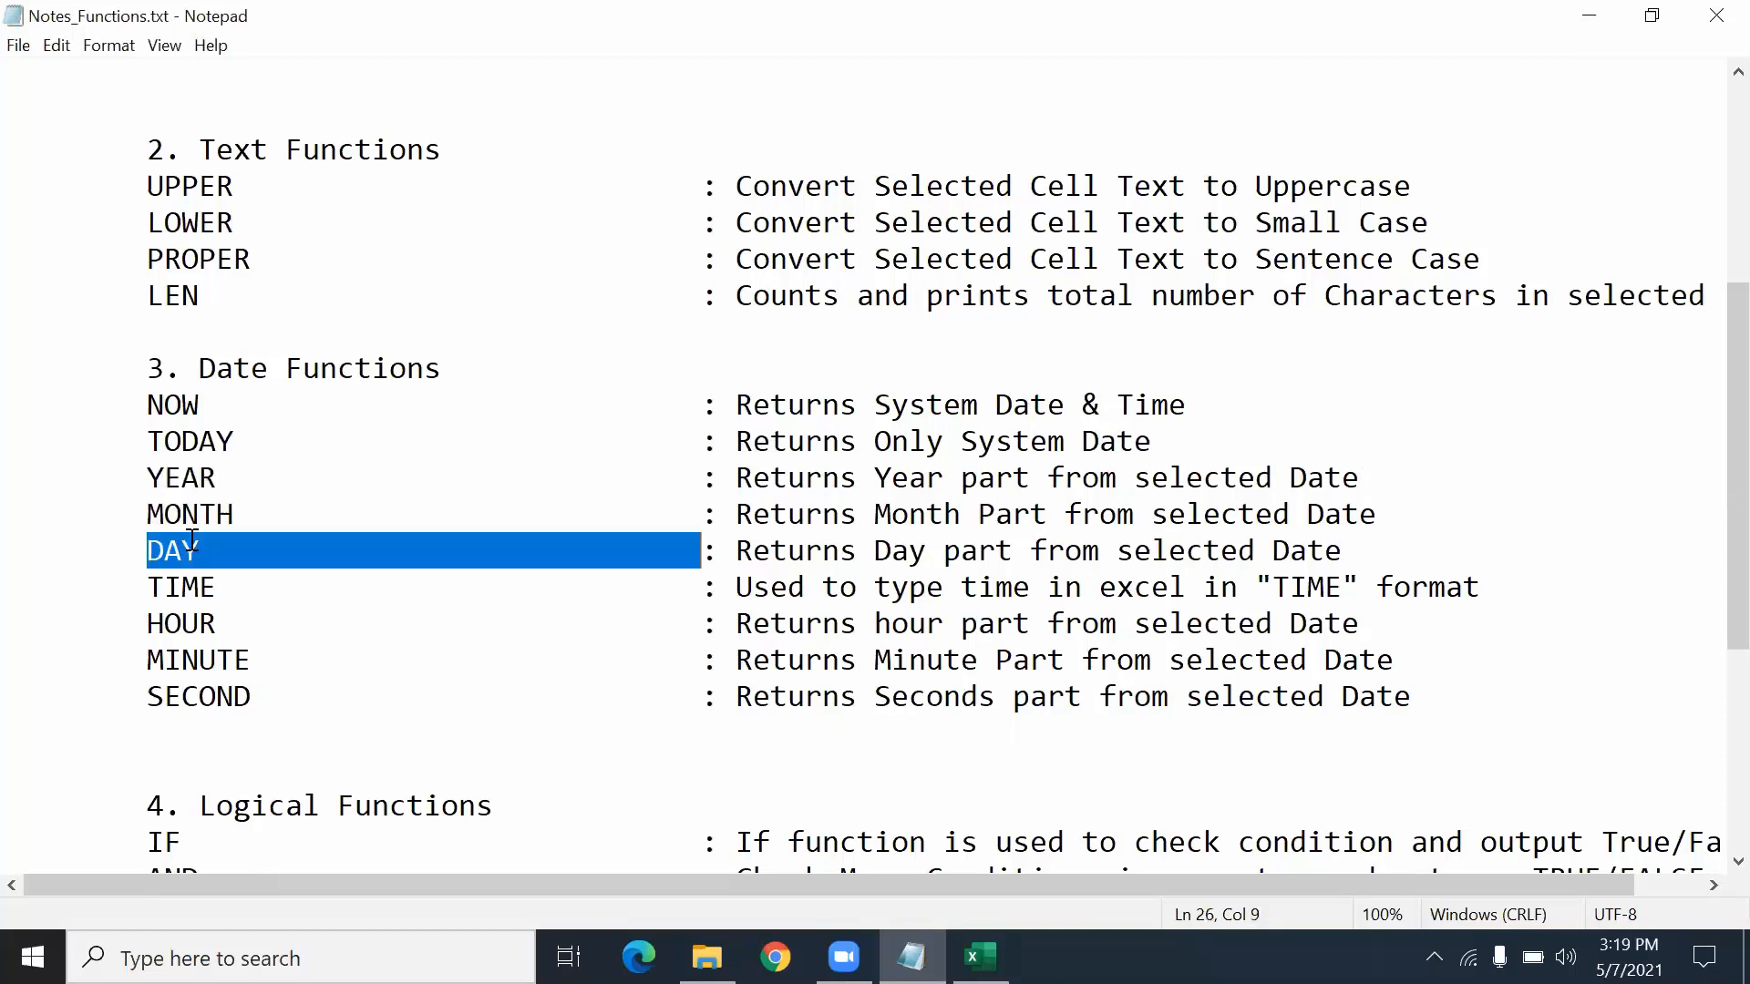
pyautogui.doubleClick(205, 591)
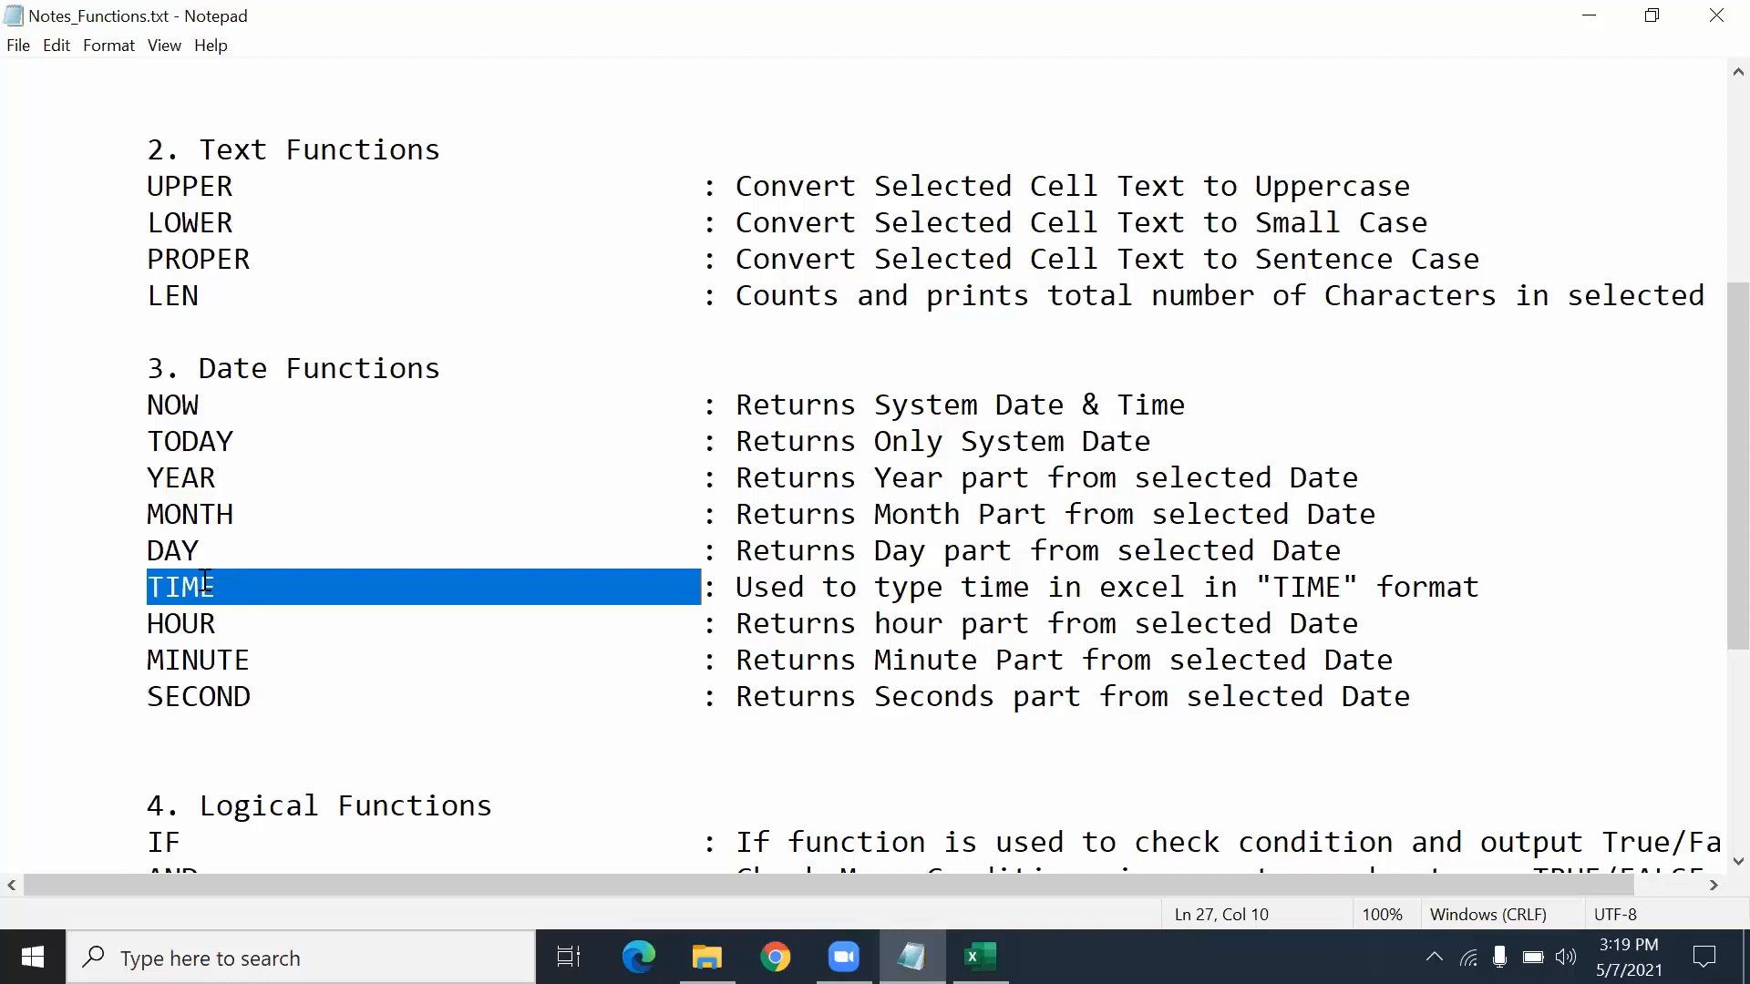
pyautogui.doubleClick(190, 610)
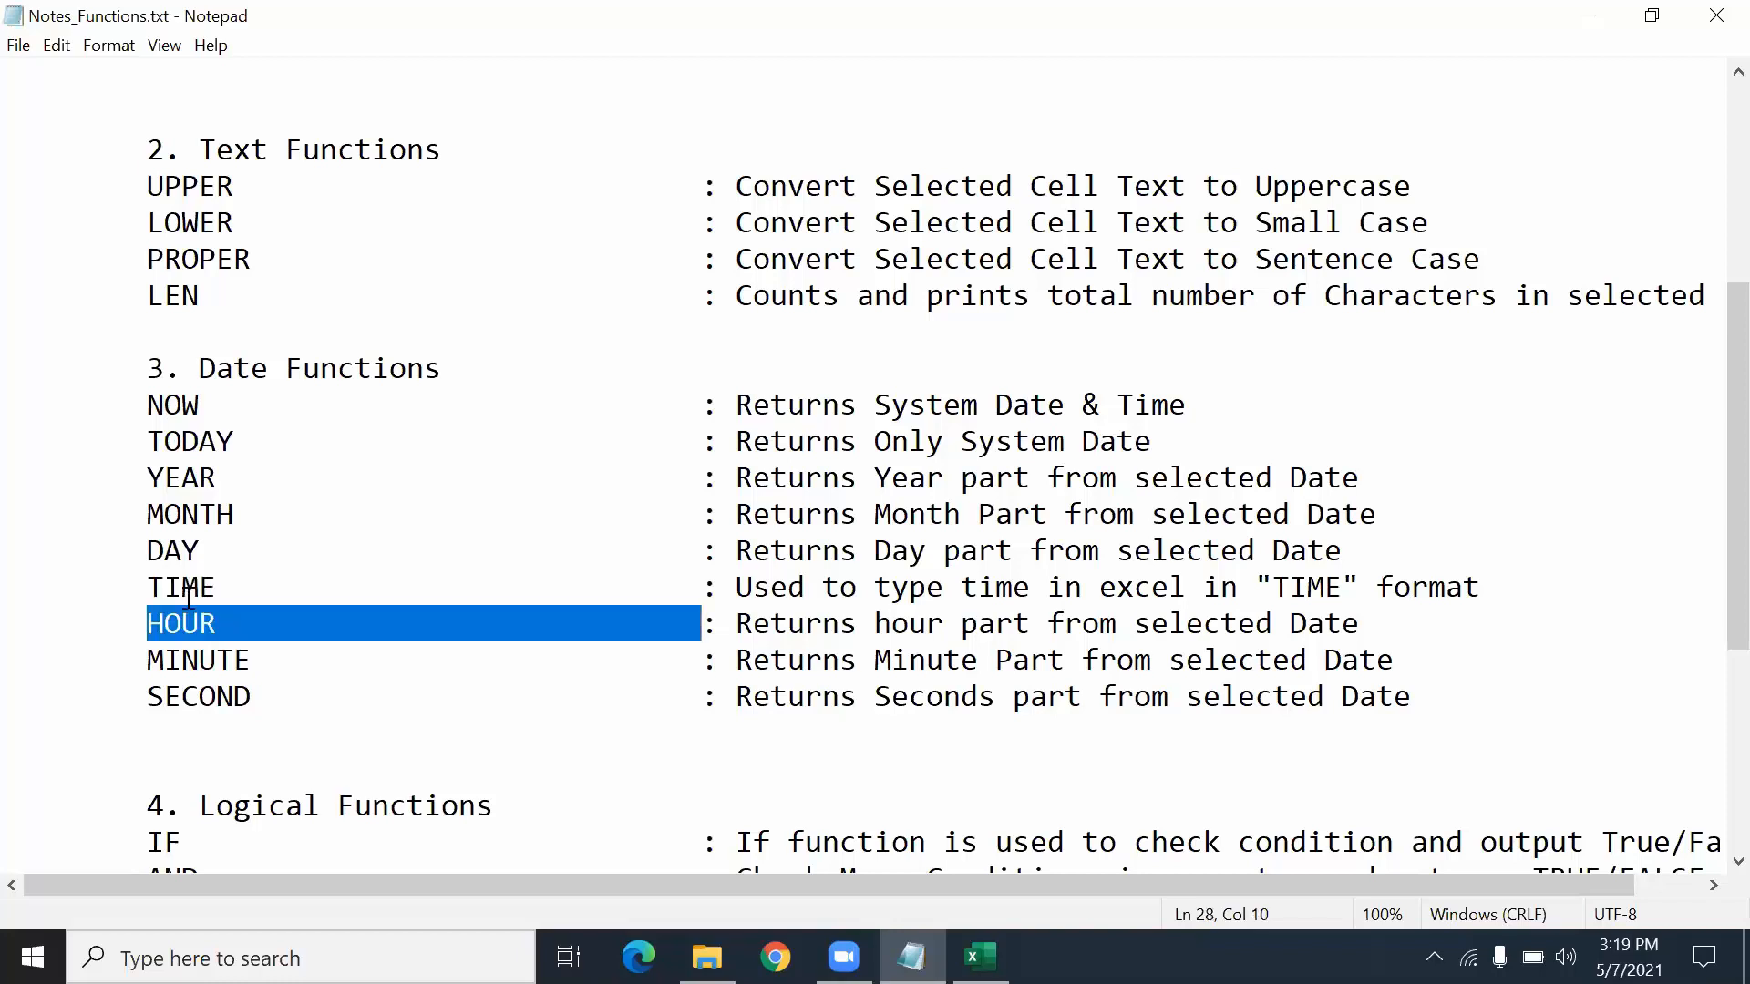
pyautogui.doubleClick(182, 661)
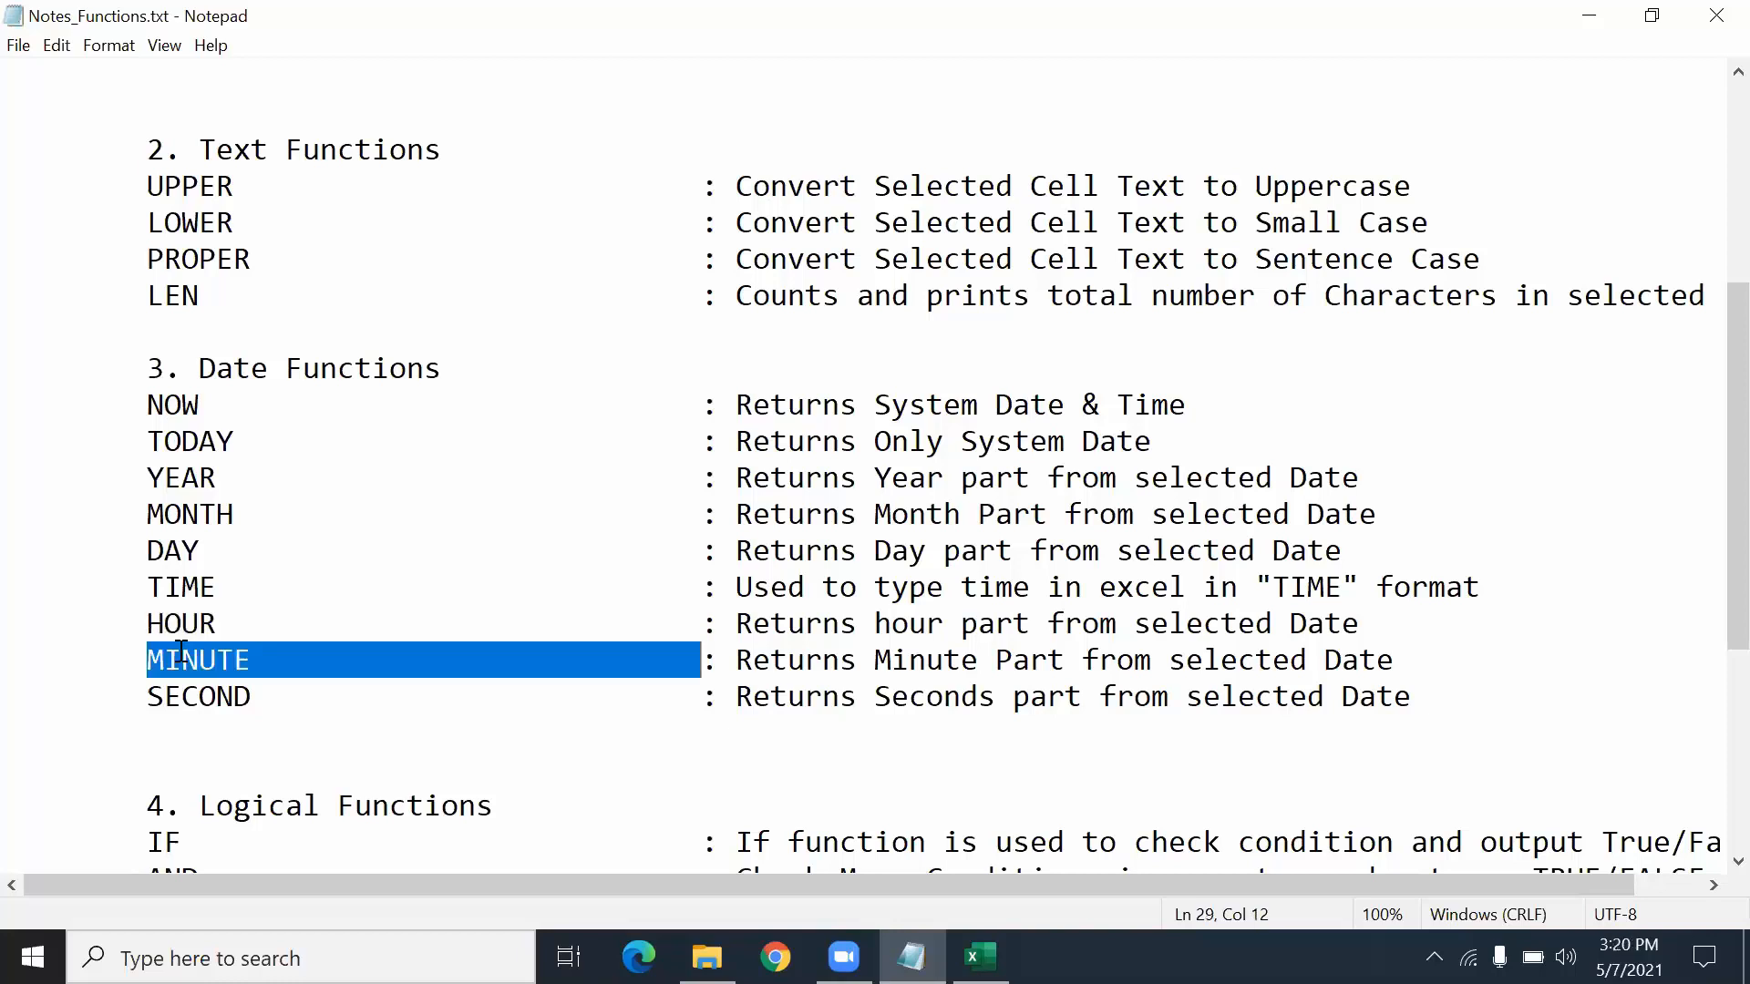
pyautogui.click(200, 697)
pyautogui.doubleClick(200, 697)
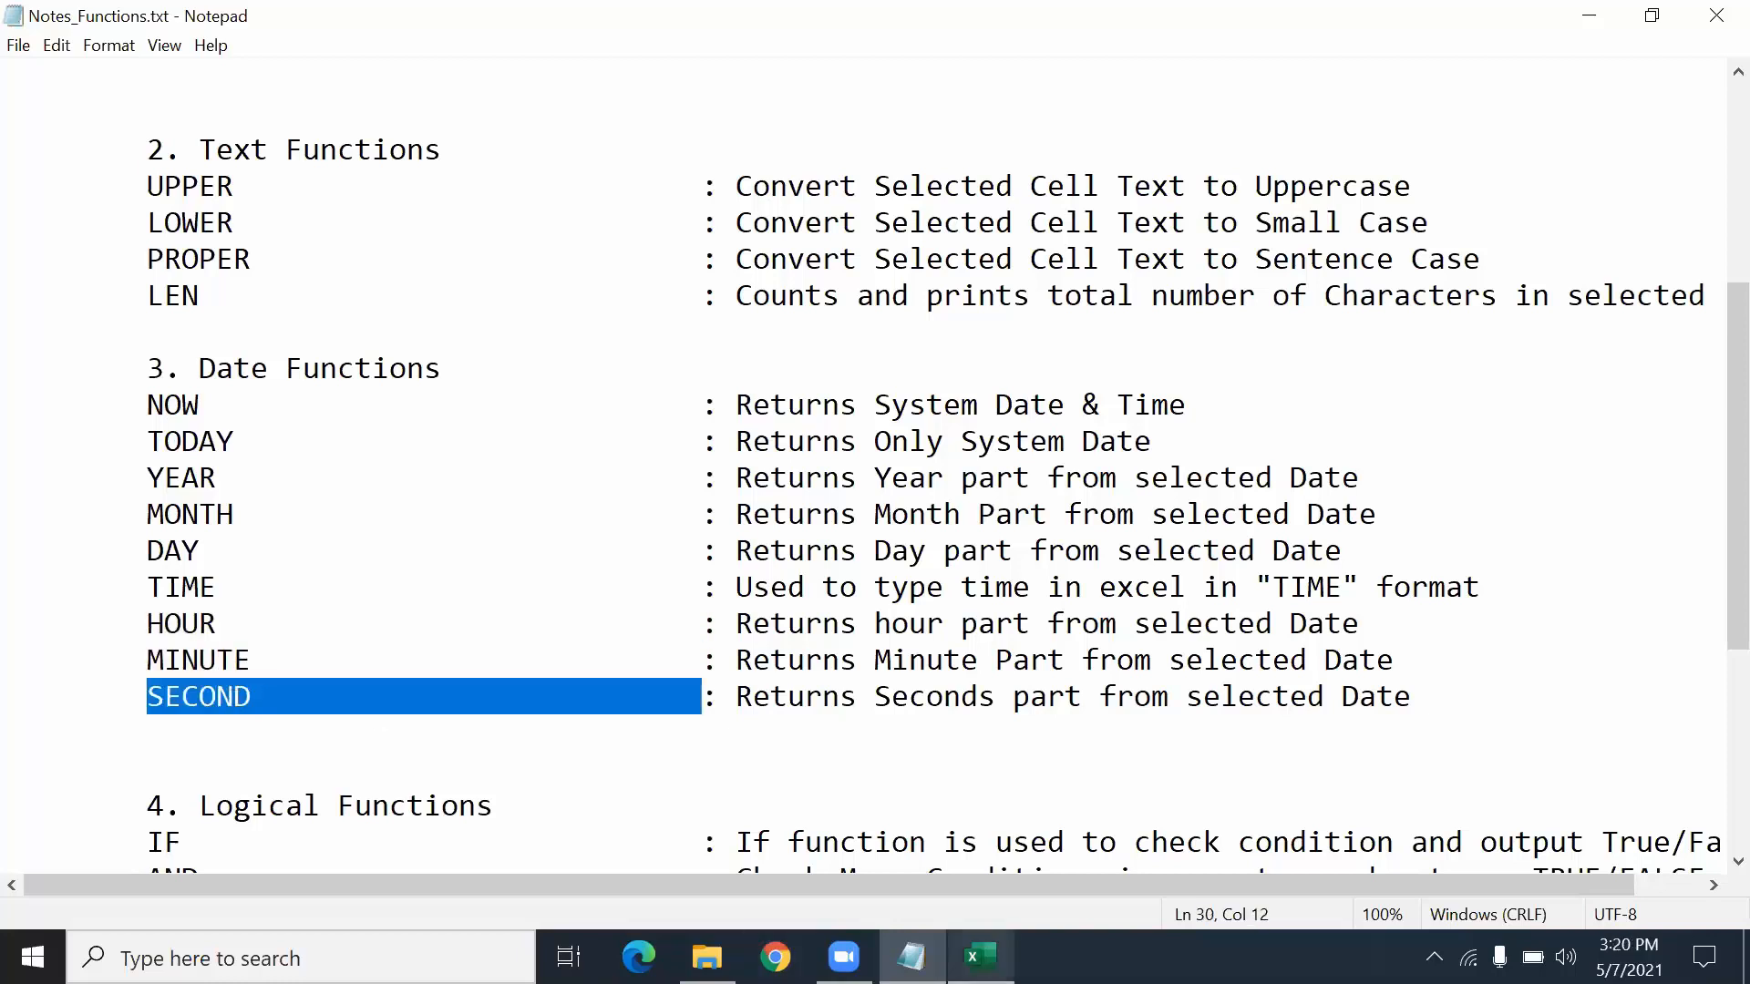
pyautogui.hotkey('alt', 'Tab')
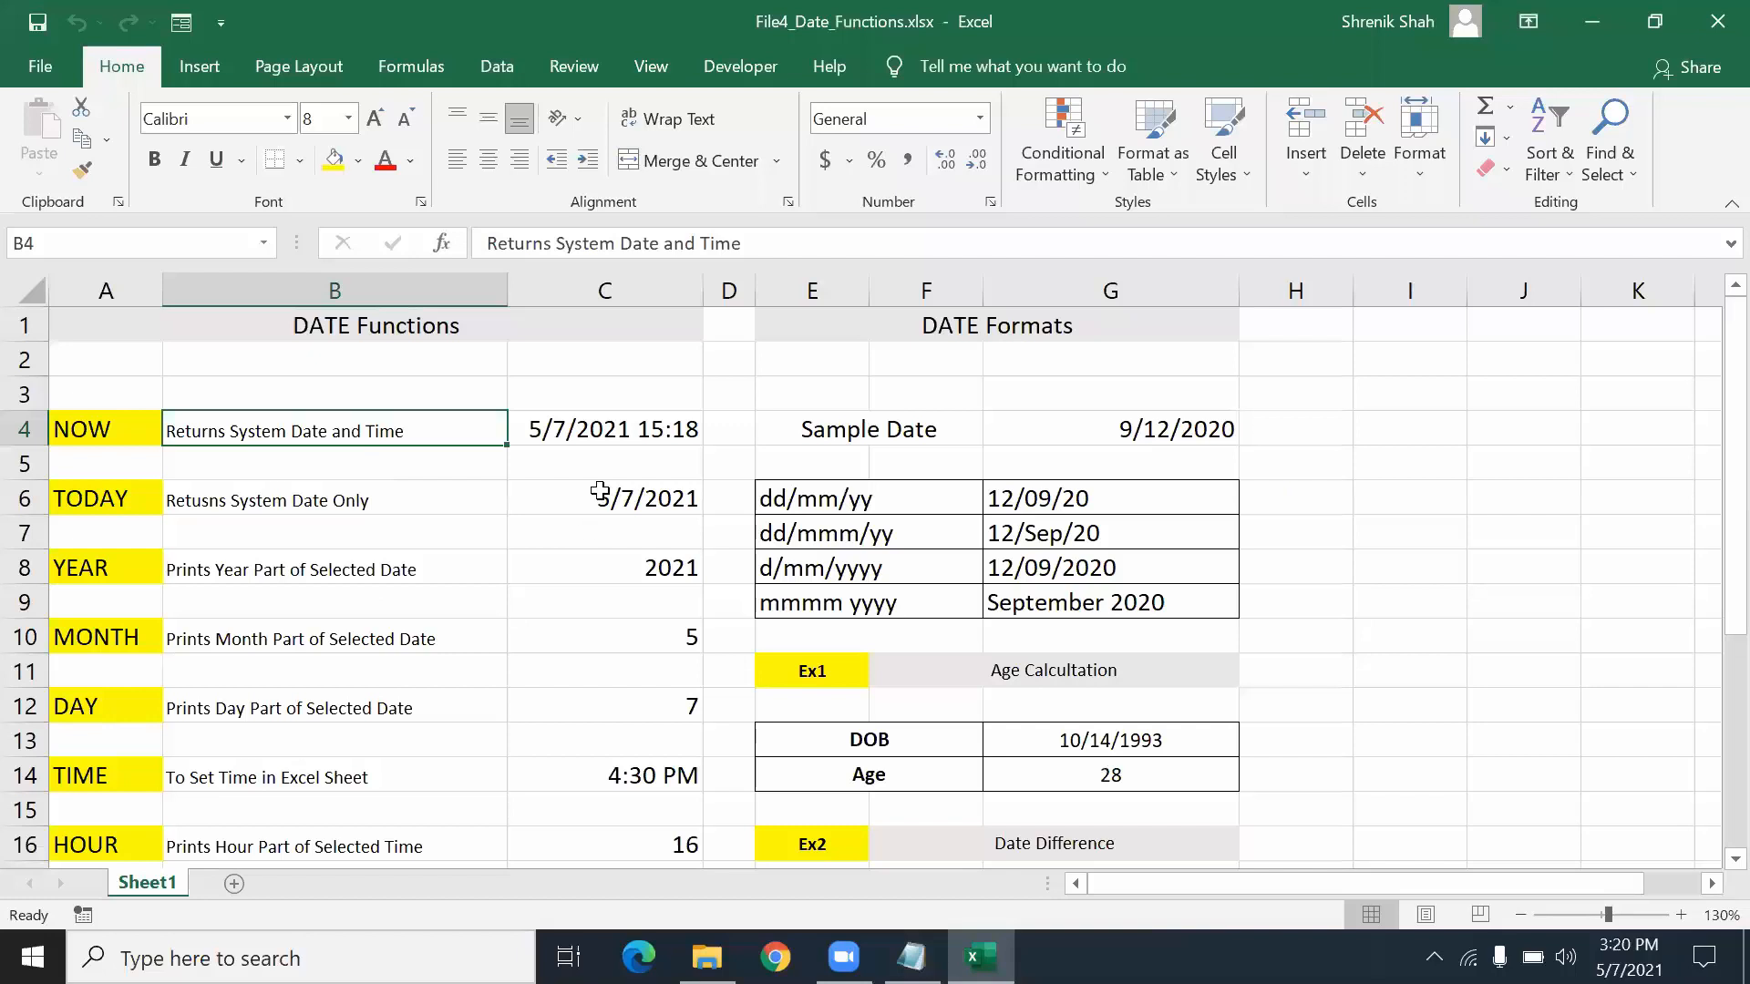
# - Highlight the function result area in column C and the NOW description in B4
pyautogui.click(577, 281)
pyautogui.moveTo(599, 431); pyautogui.dragTo(609, 624)
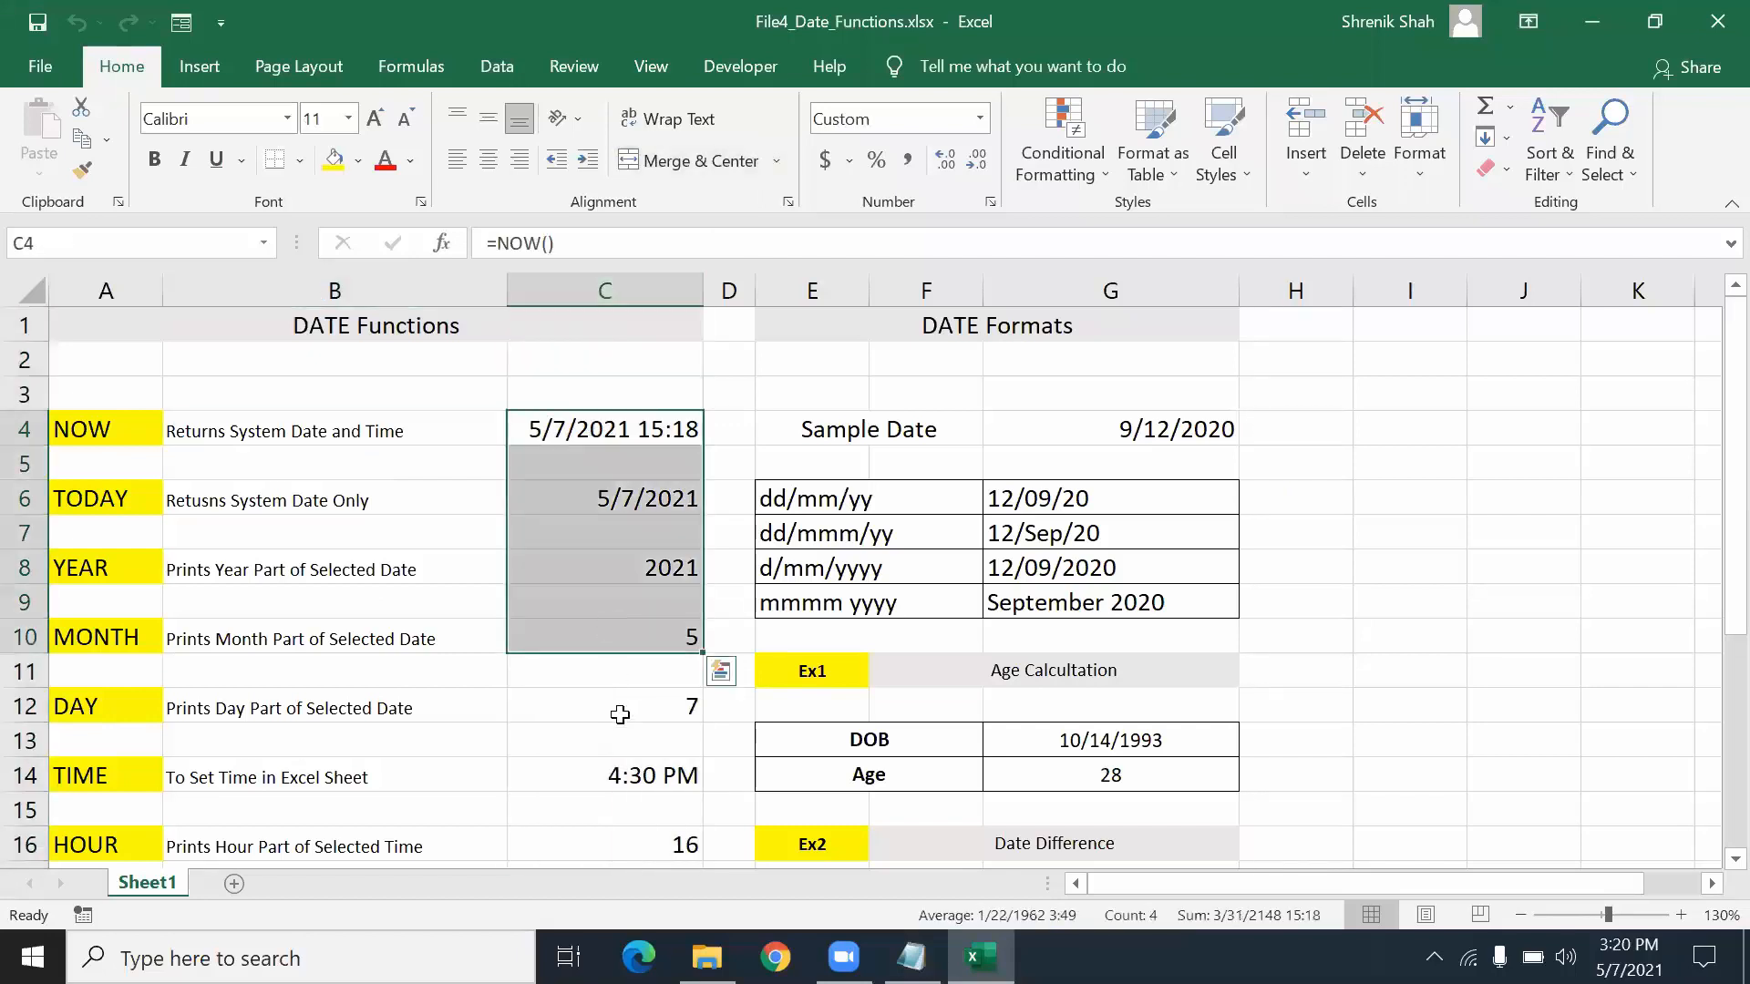
pyautogui.scroll(-4, 620, 711)
pyautogui.keyDown('shift'); pyautogui.click(621, 715); pyautogui.keyUp('shift')
pyautogui.scroll(4, 617, 711)
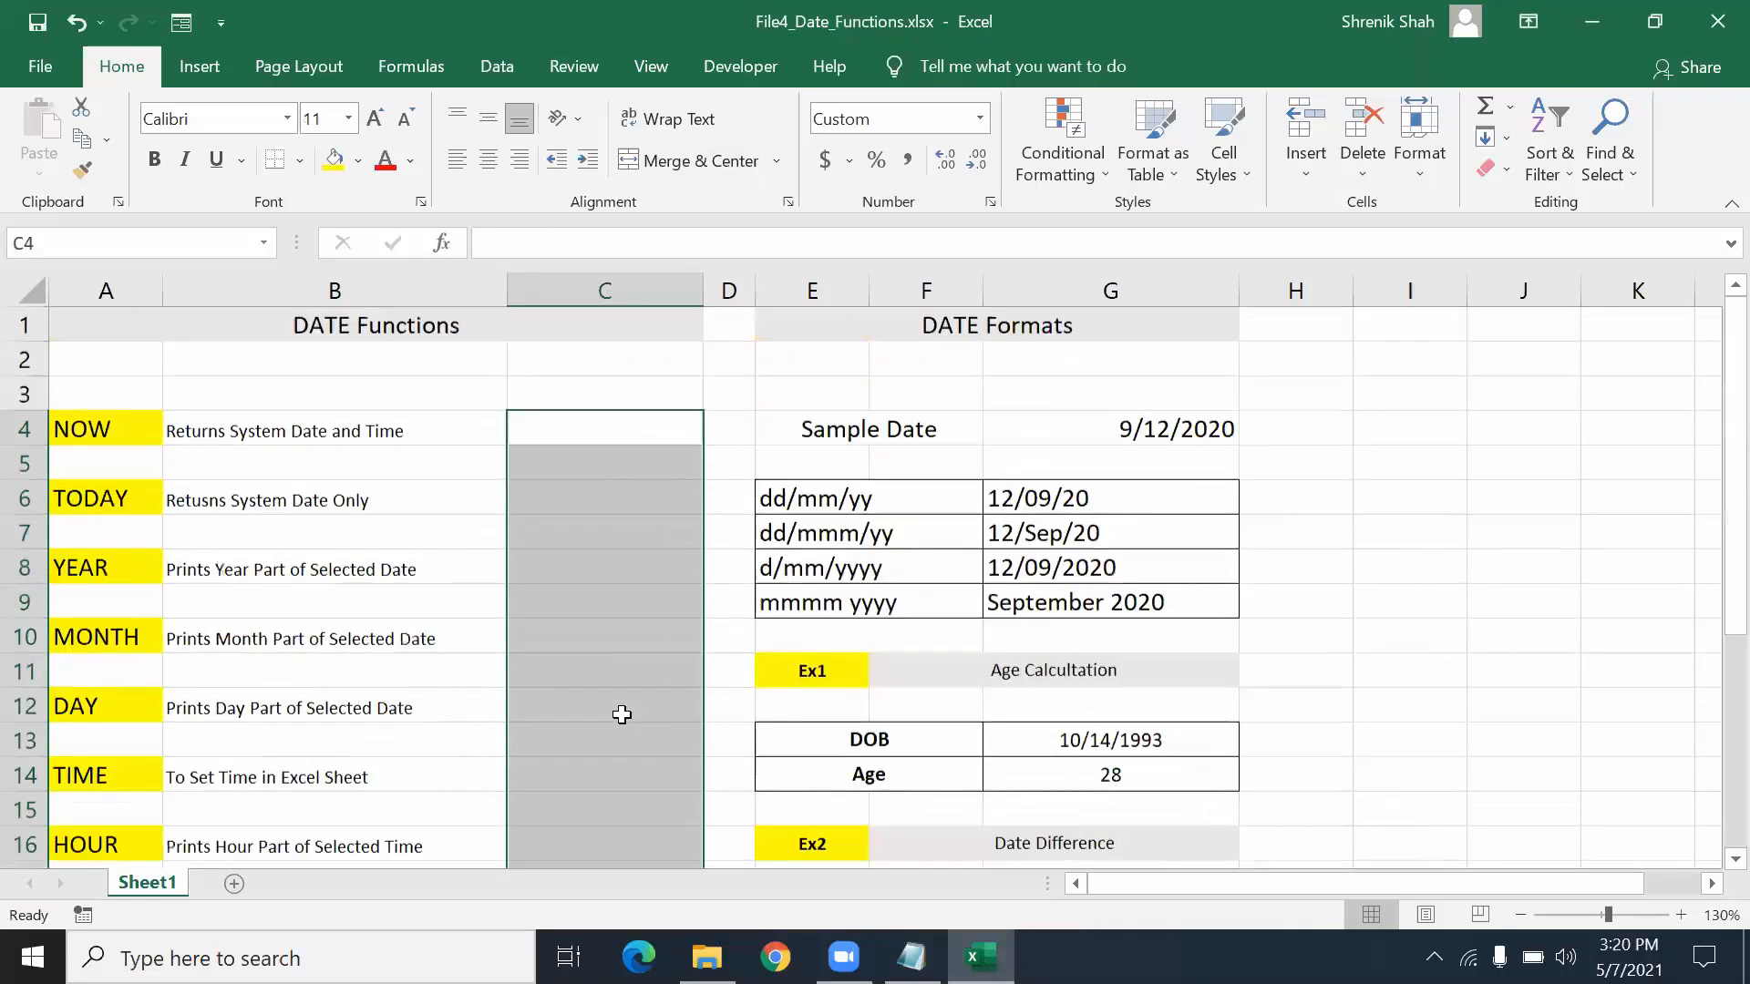
pyautogui.click(304, 561)
pyautogui.click(320, 434)
# - Enter =NOW() in C4 to show the current date and time, 5/7/2021 15:20
pyautogui.click(621, 434)
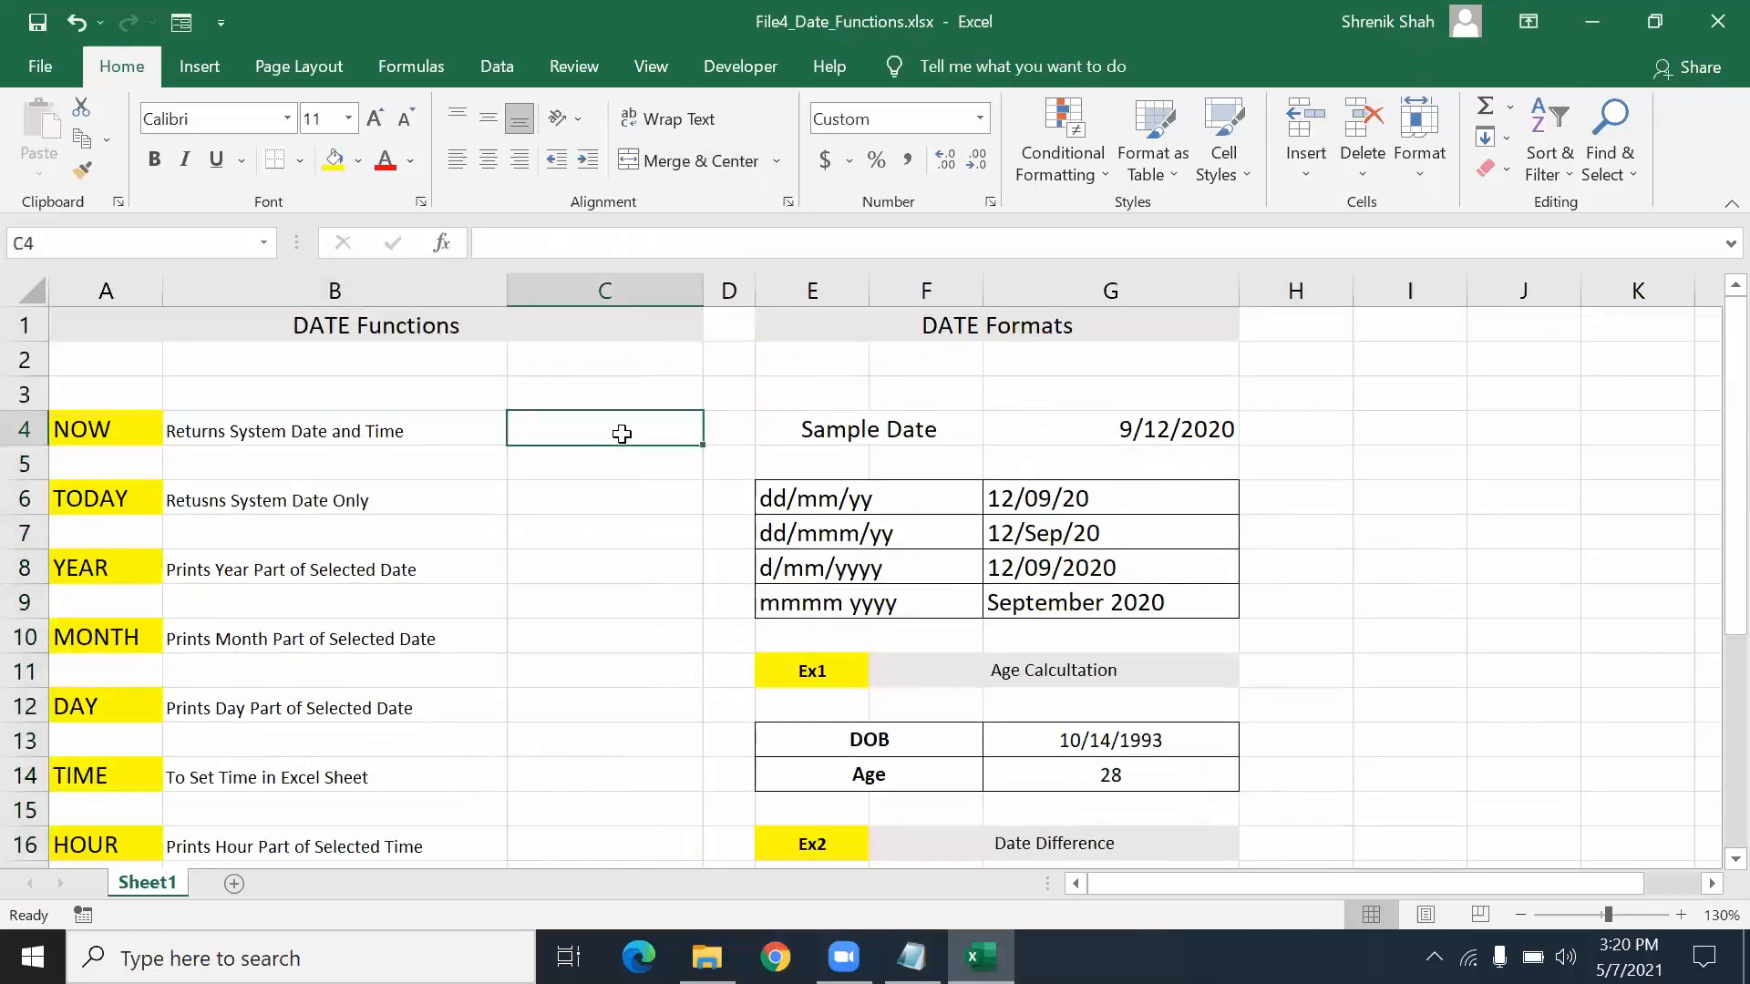
pyautogui.write('=')
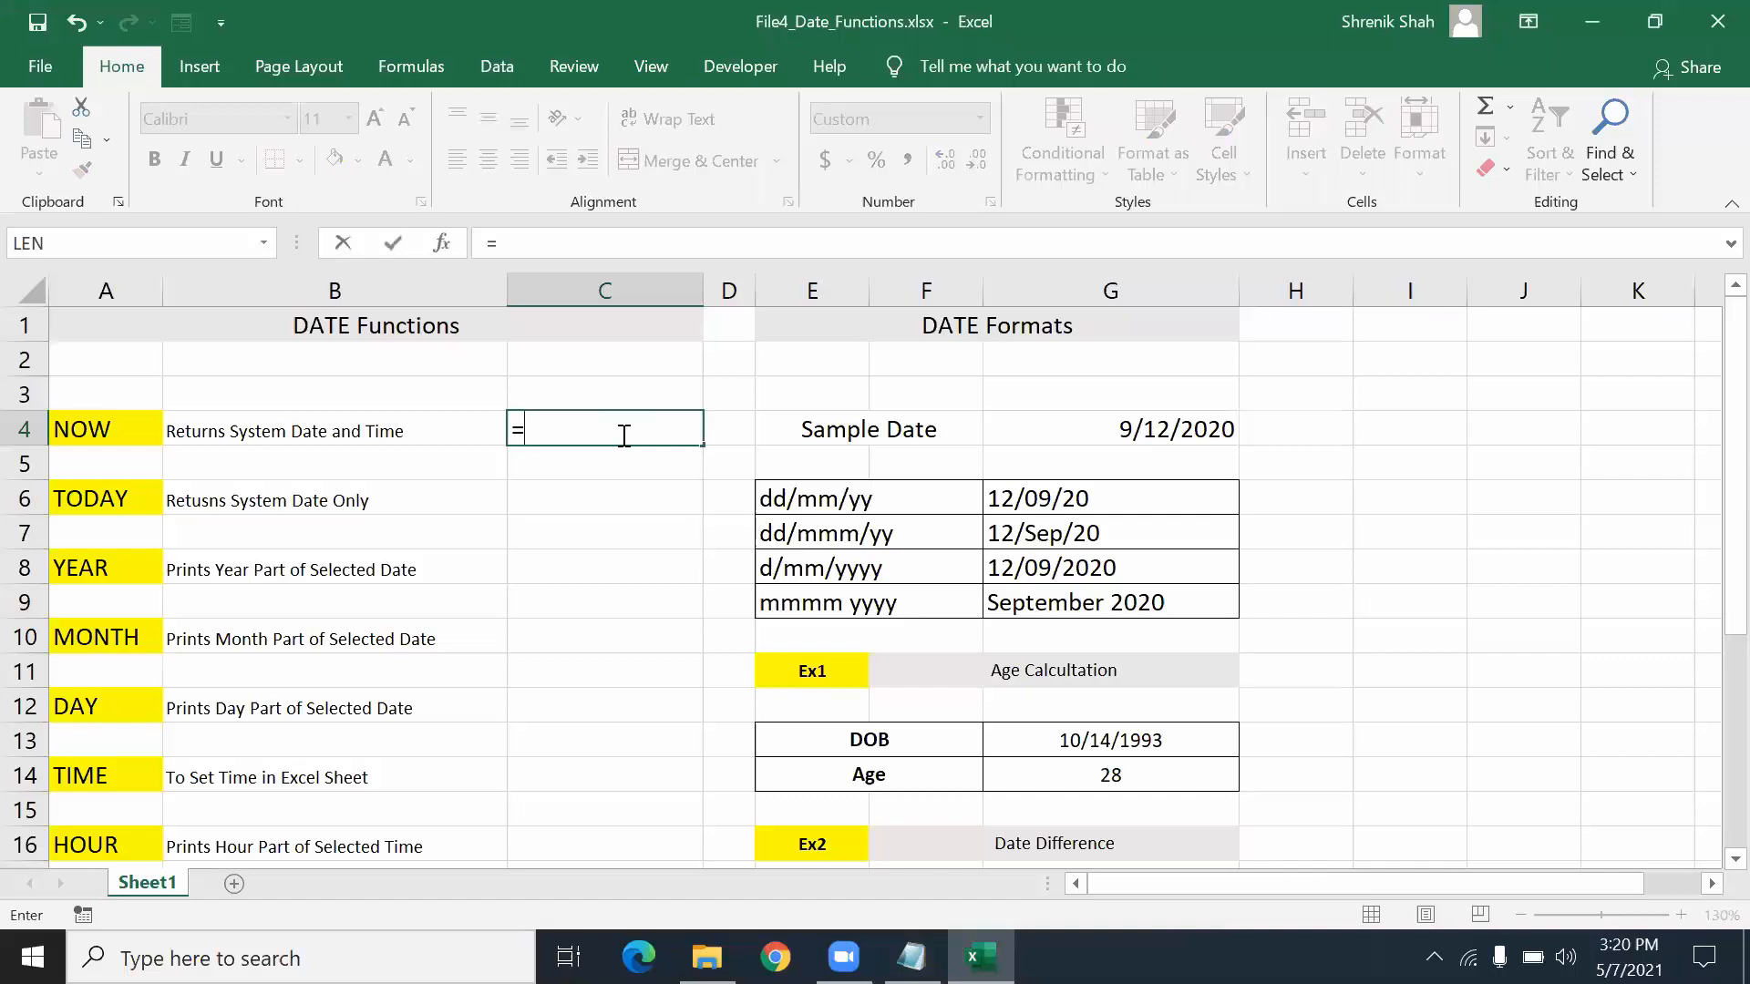
pyautogui.write('NOW()')
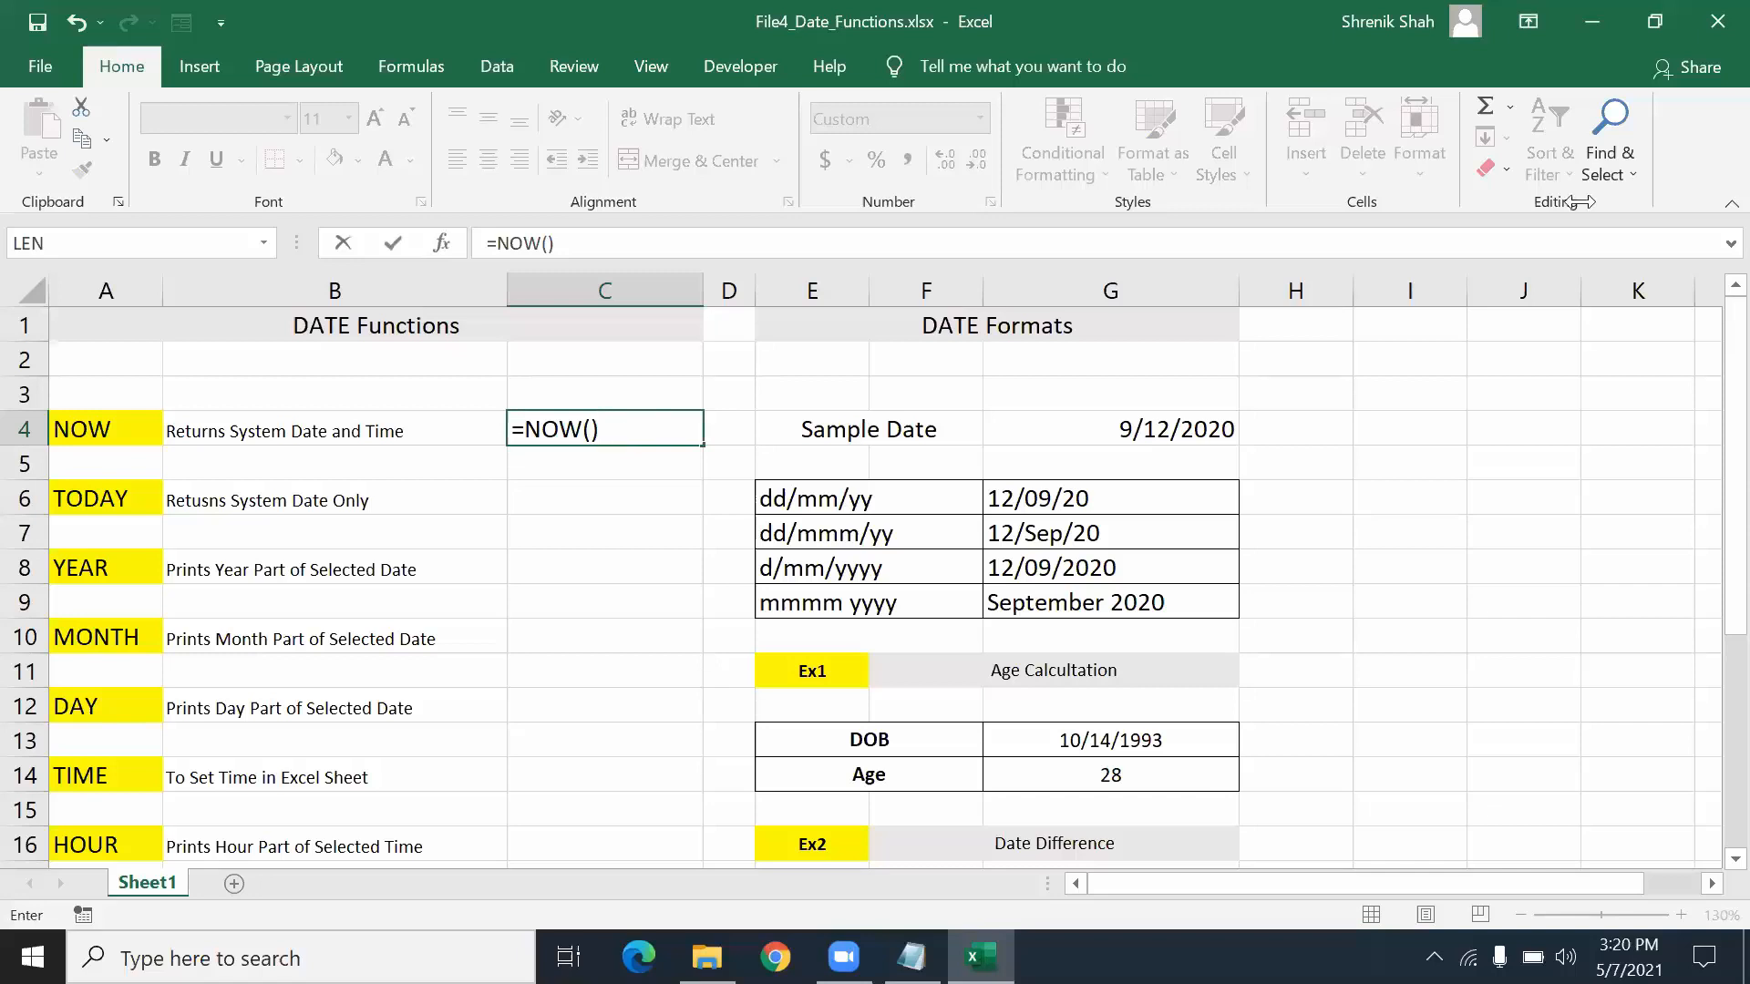
pyautogui.press('Return')
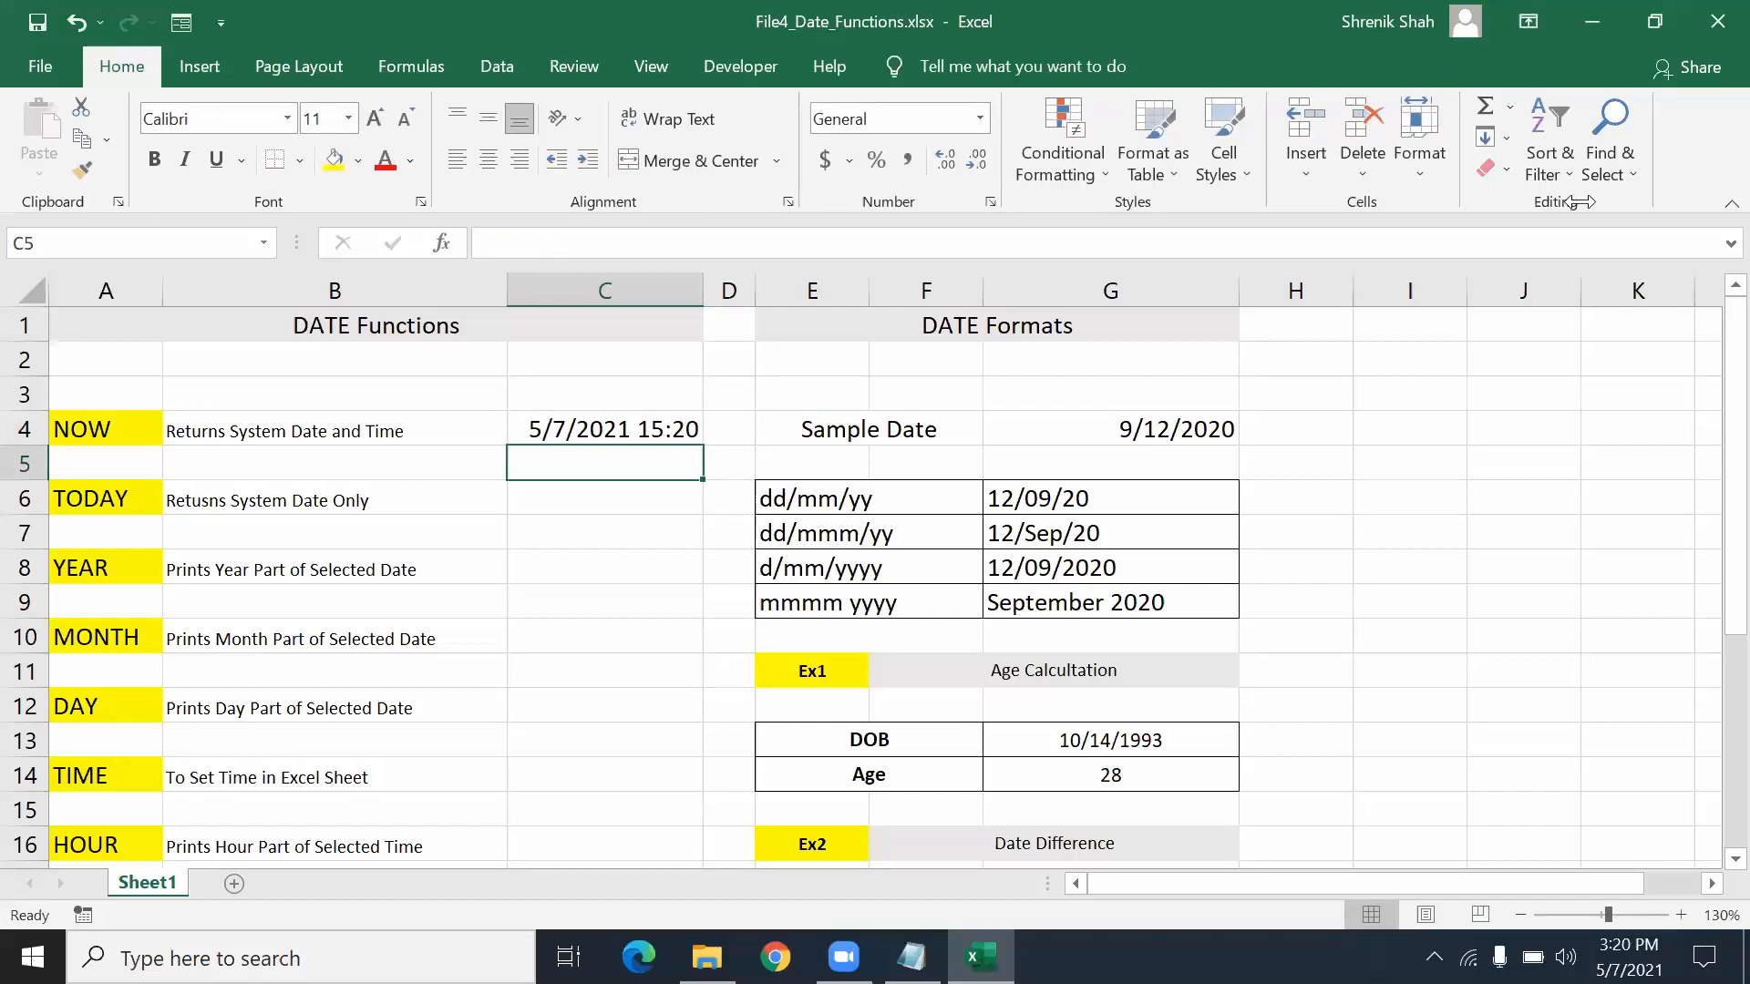
pyautogui.press('Down')
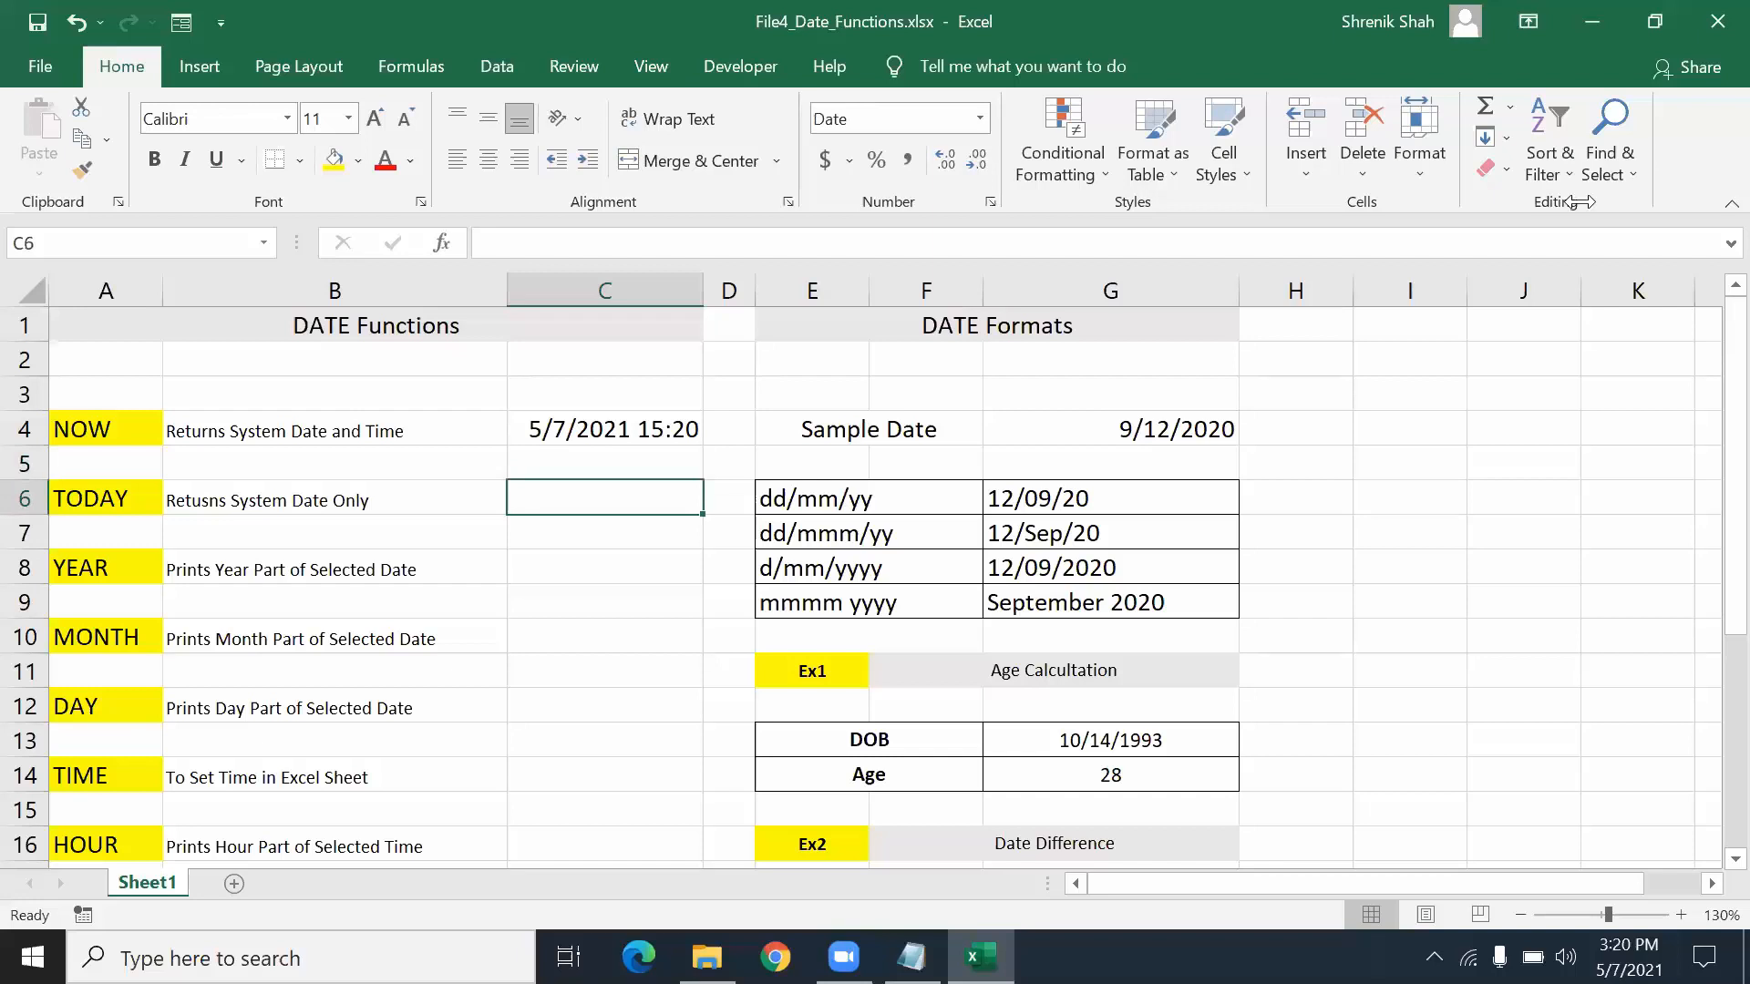
# - Enter =TODAY() in C6, showing 5/7/2021, and reselect C6
pyautogui.write('=T')
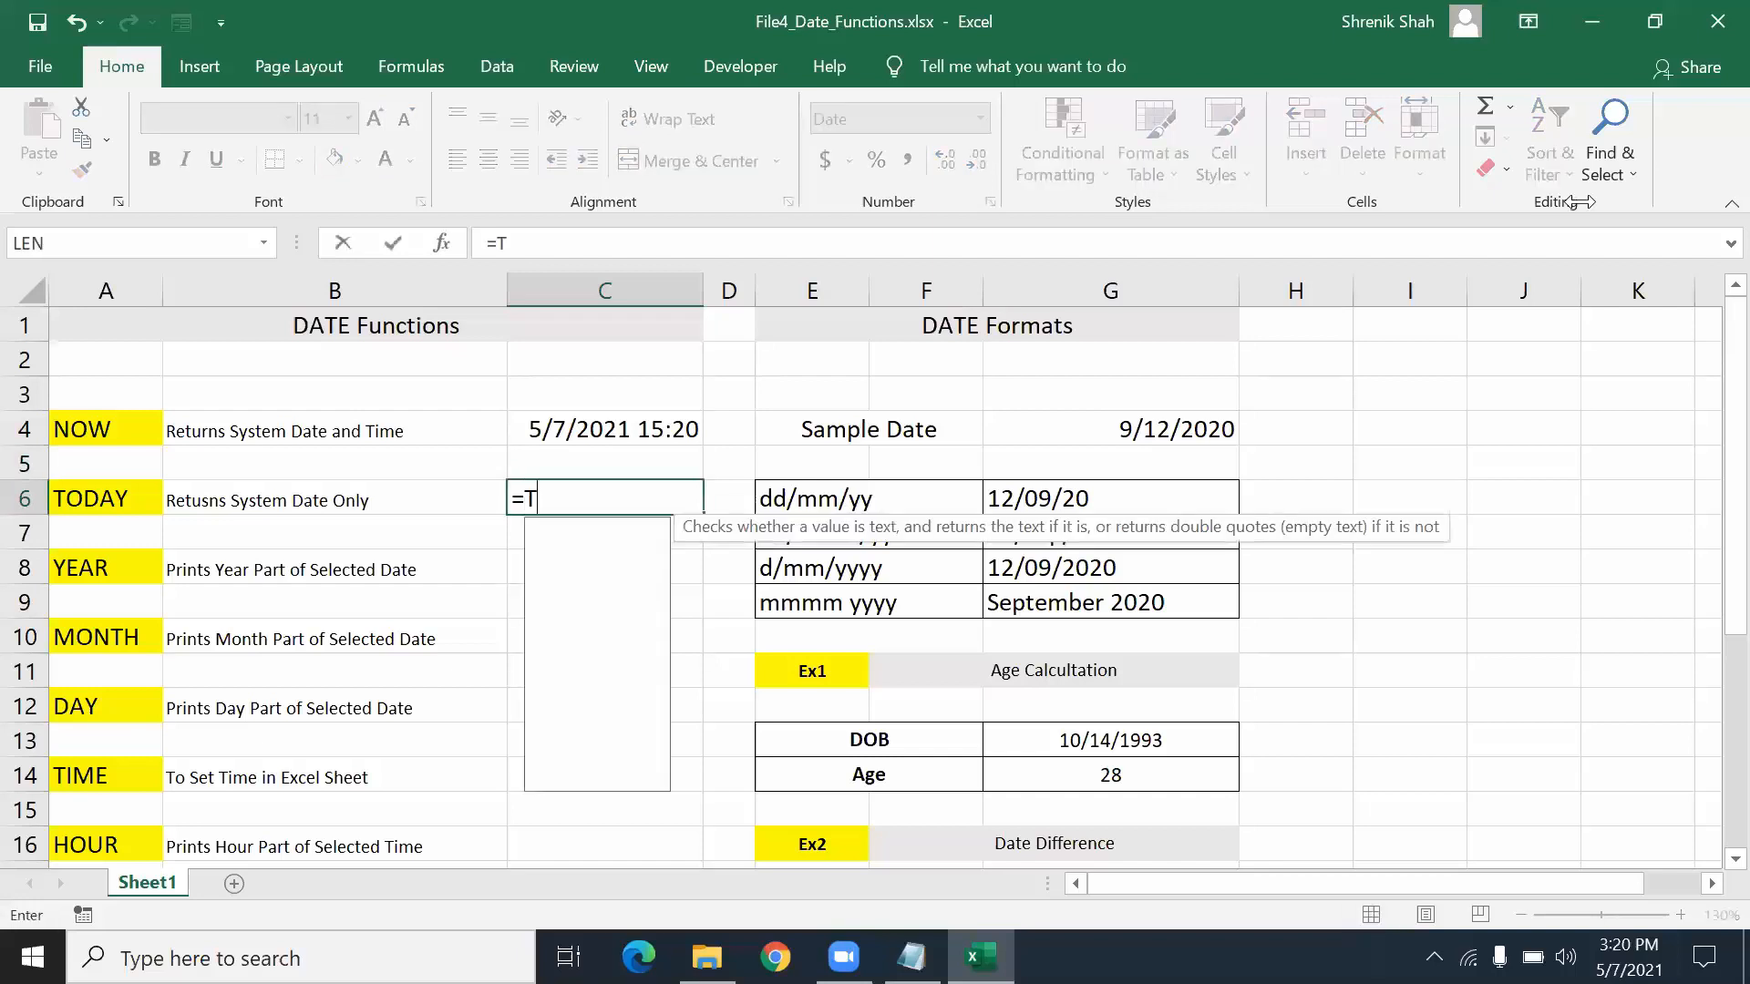
pyautogui.write('ODAY()')
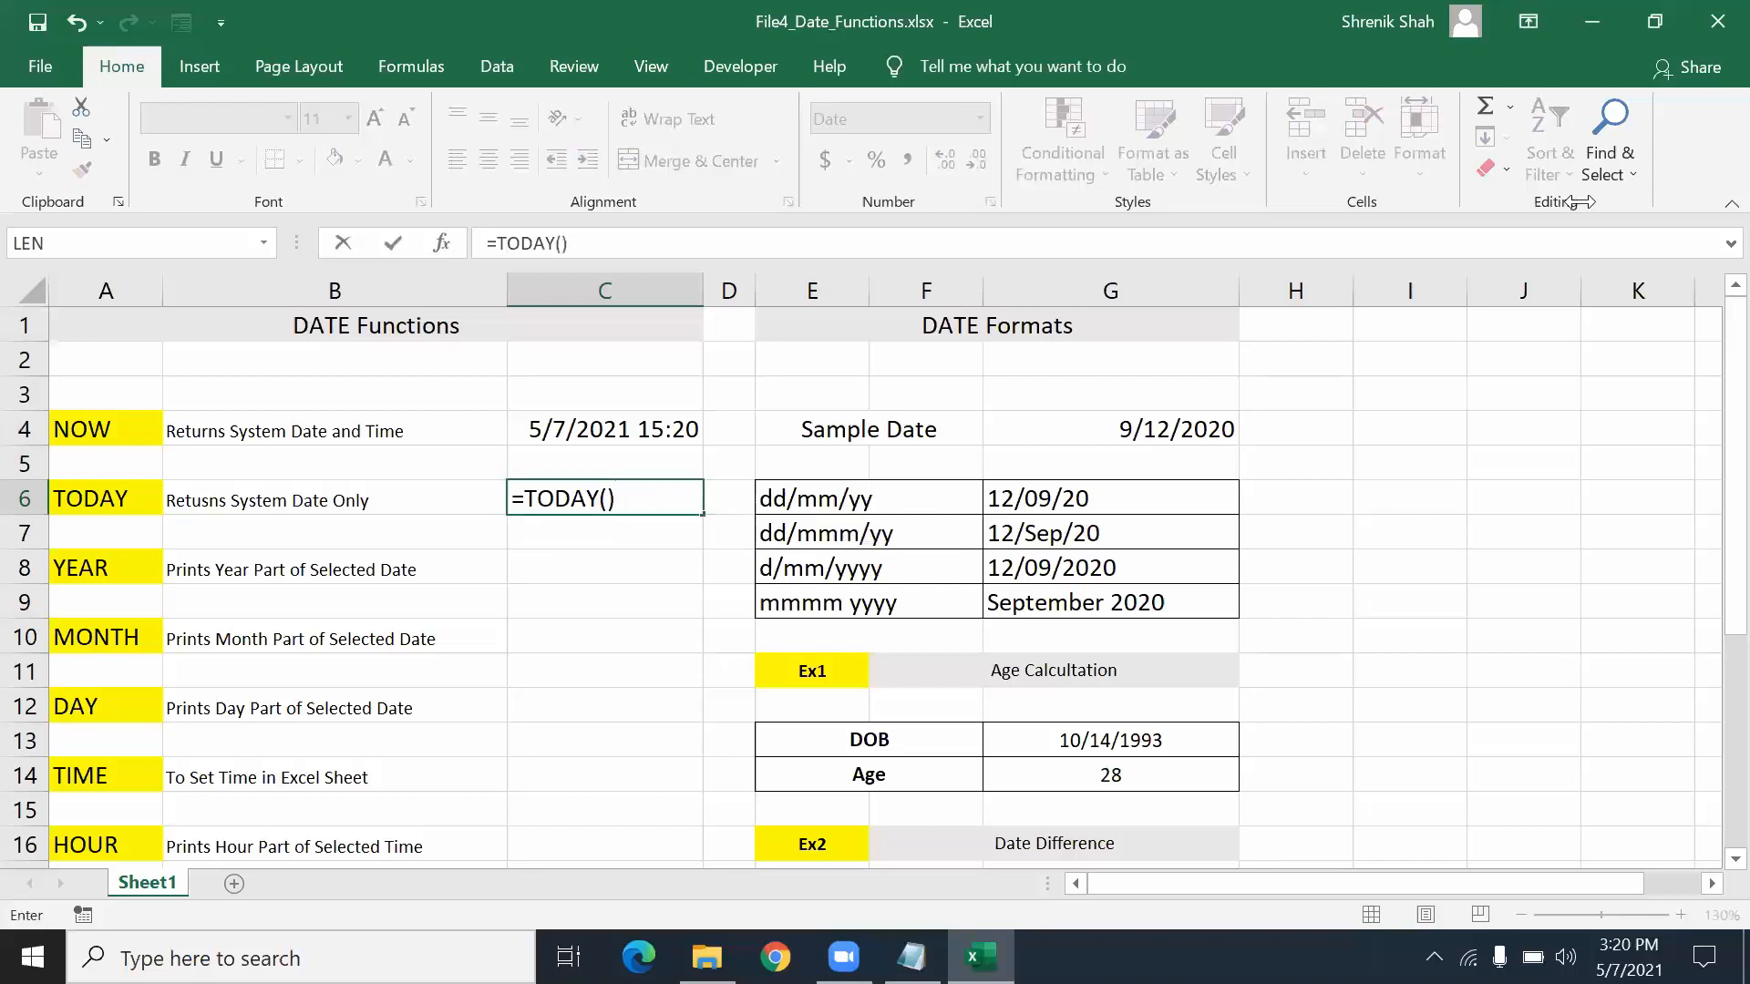
pyautogui.press('Return')
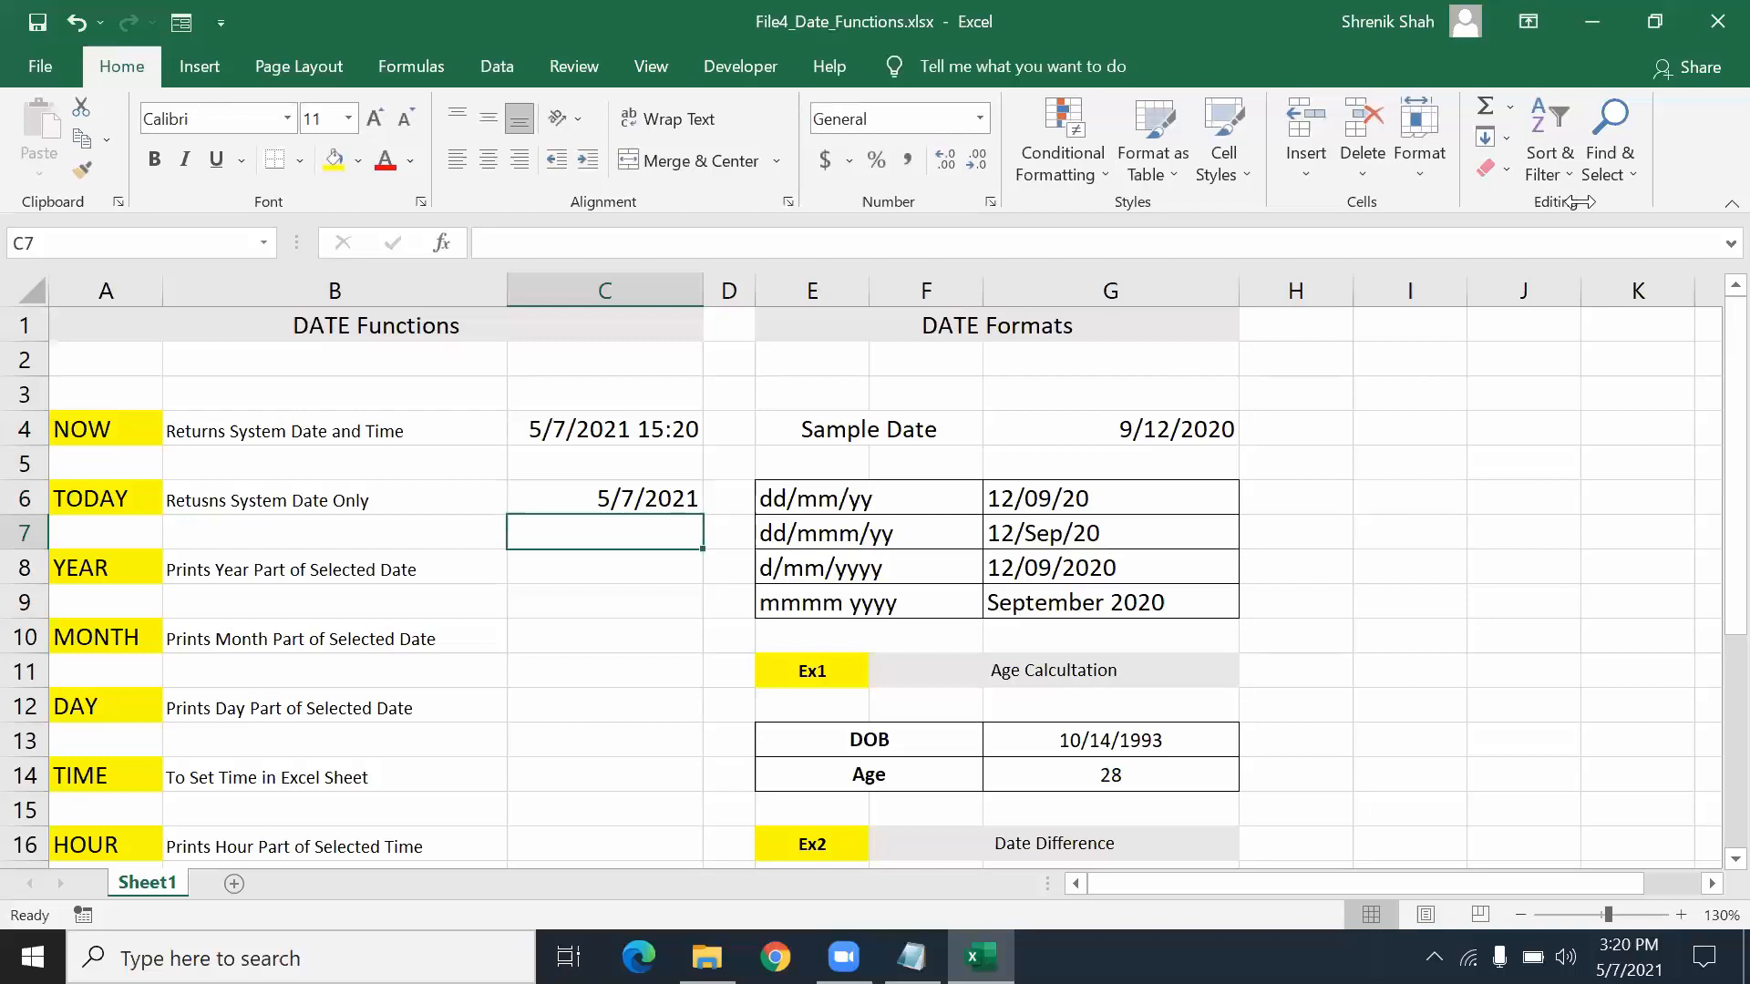
pyautogui.press('Up')
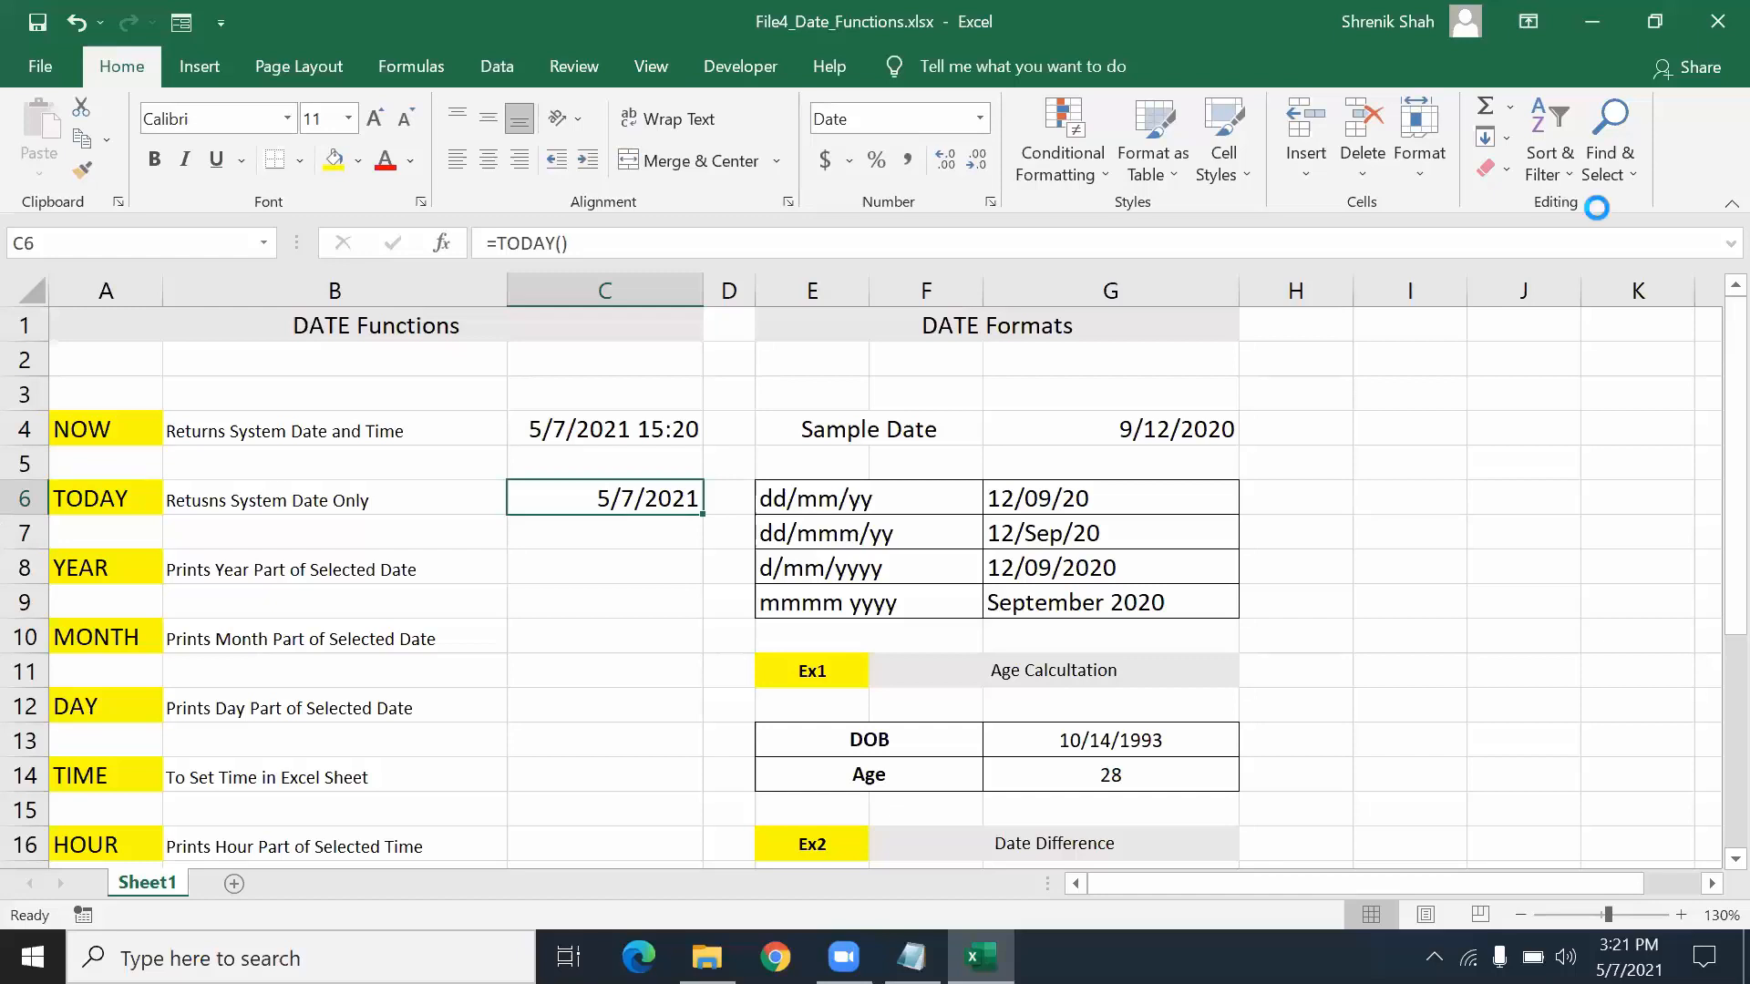
# - Apply the 14-Mar-2012 date format to C6 so it shows 7-May-2021
pyautogui.hotkey('ctrl', '1')
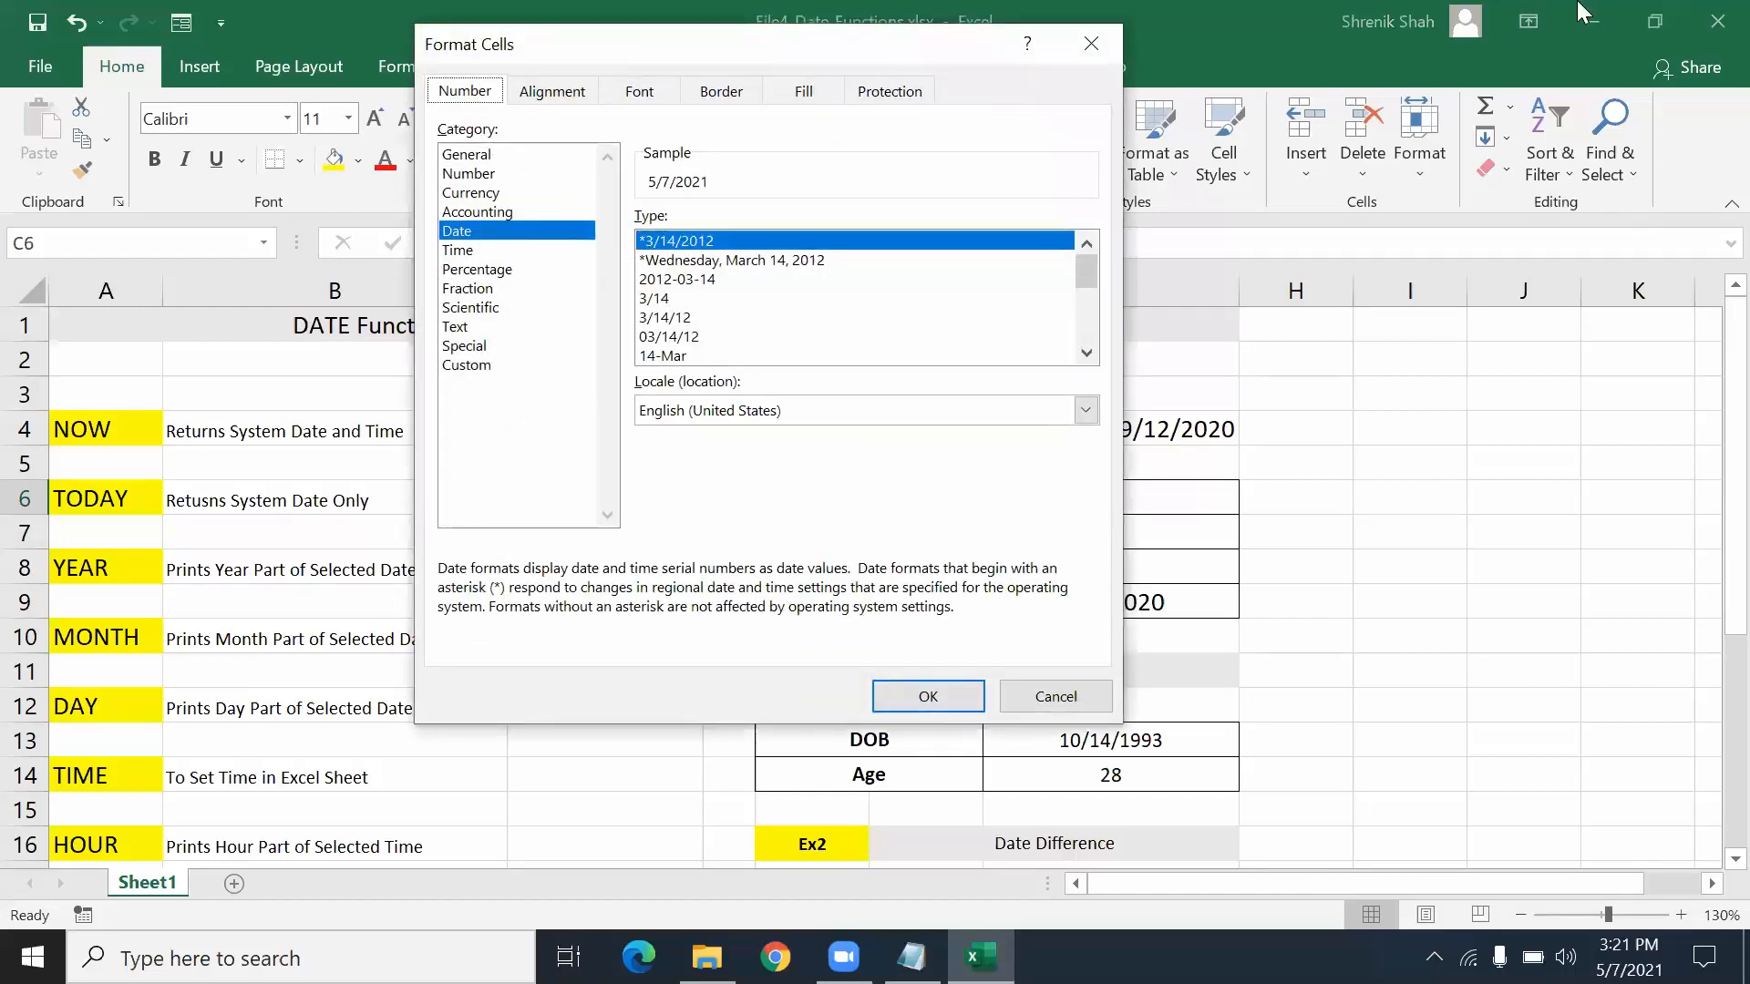
pyautogui.click(506, 239)
pyautogui.moveTo(766, 44); pyautogui.dragTo(624, 37)
pyautogui.moveTo(943, 270); pyautogui.dragTo(942, 324)
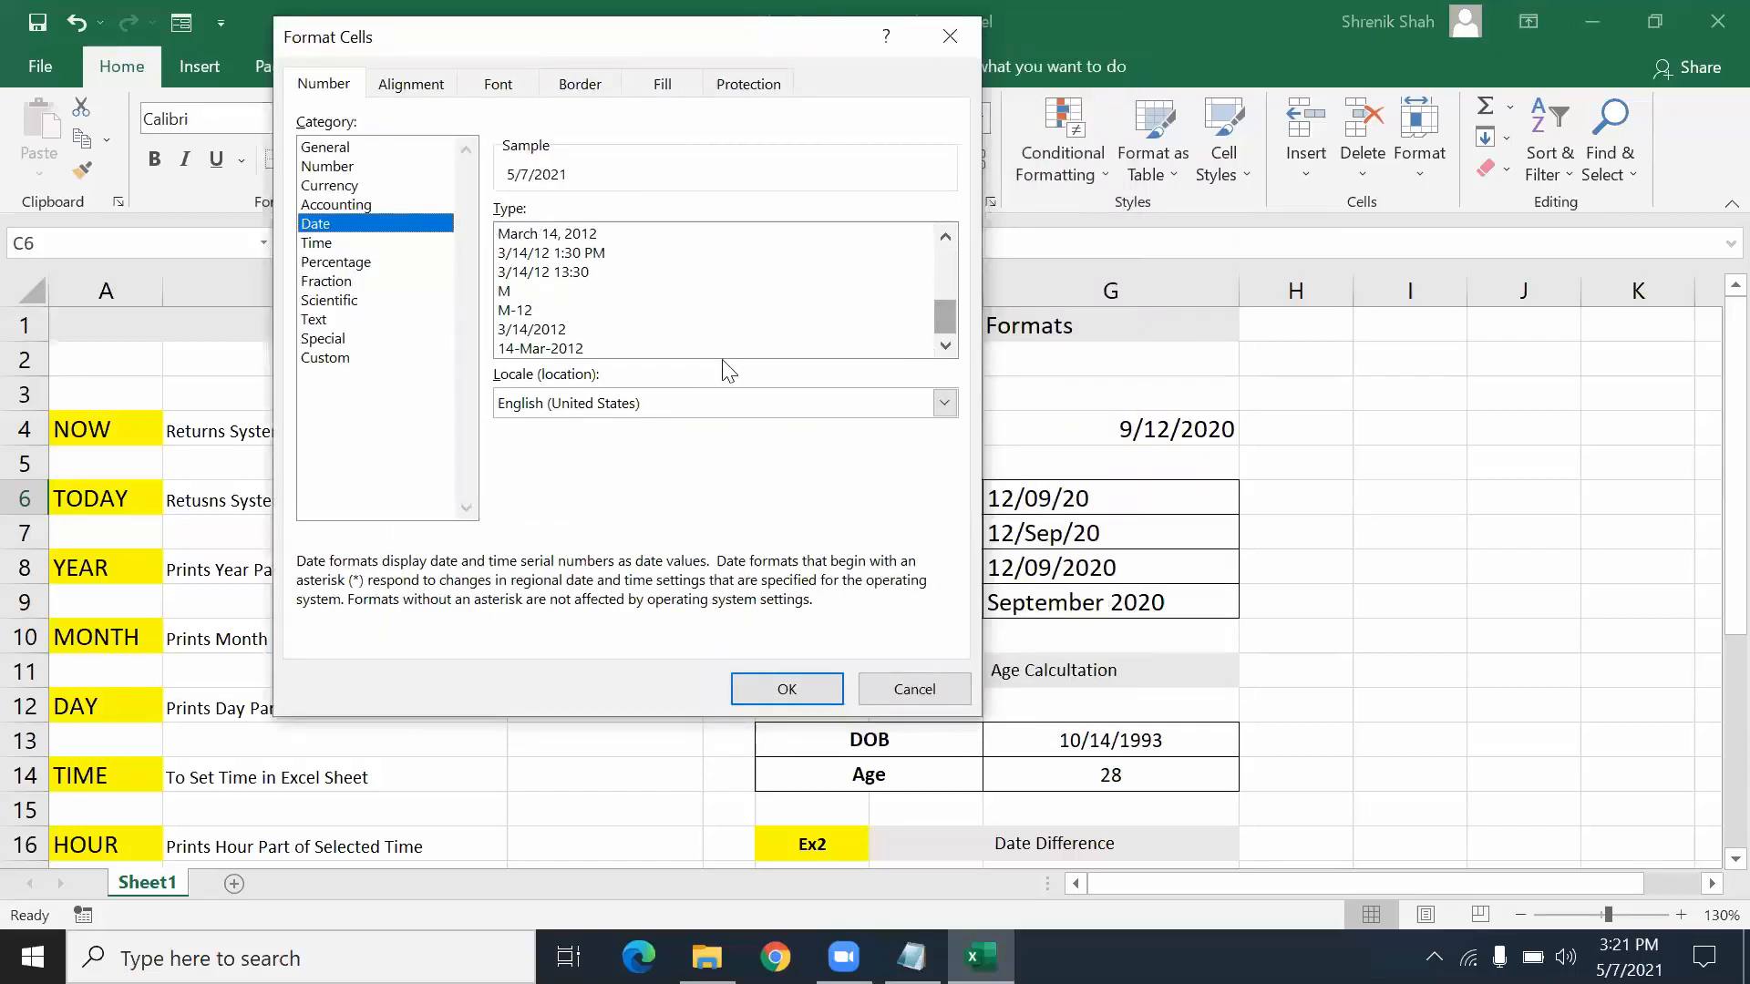
pyautogui.click(583, 348)
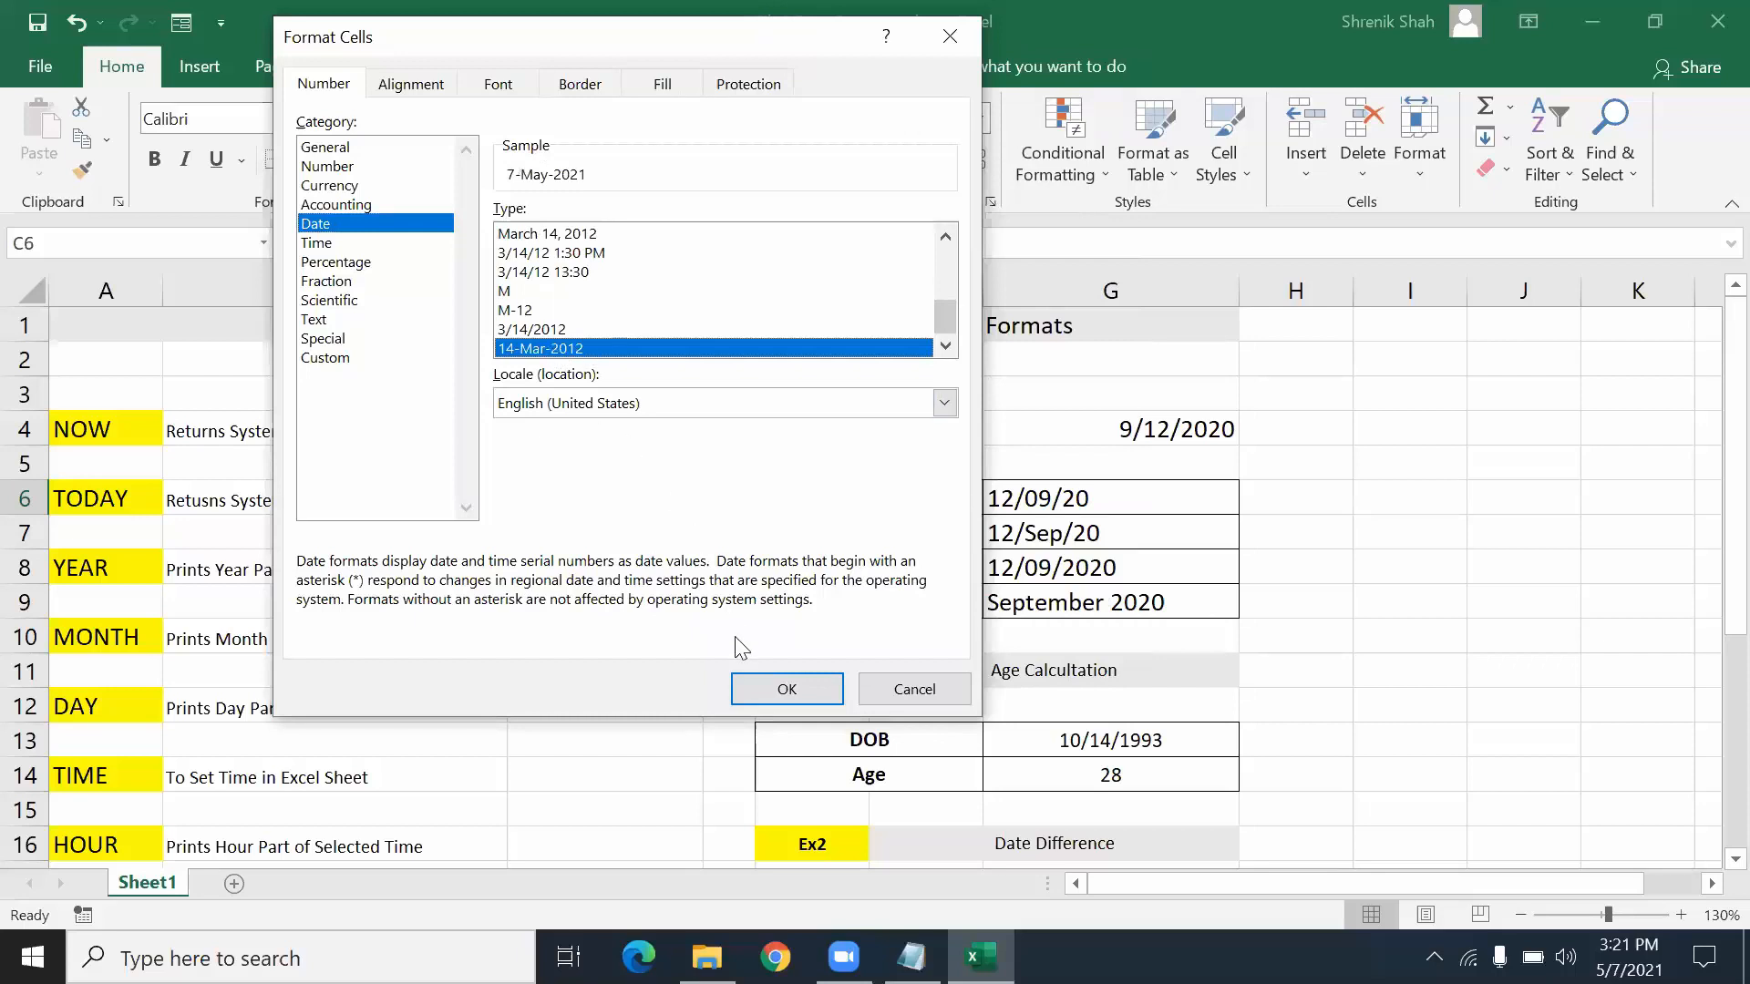
pyautogui.click(760, 702)
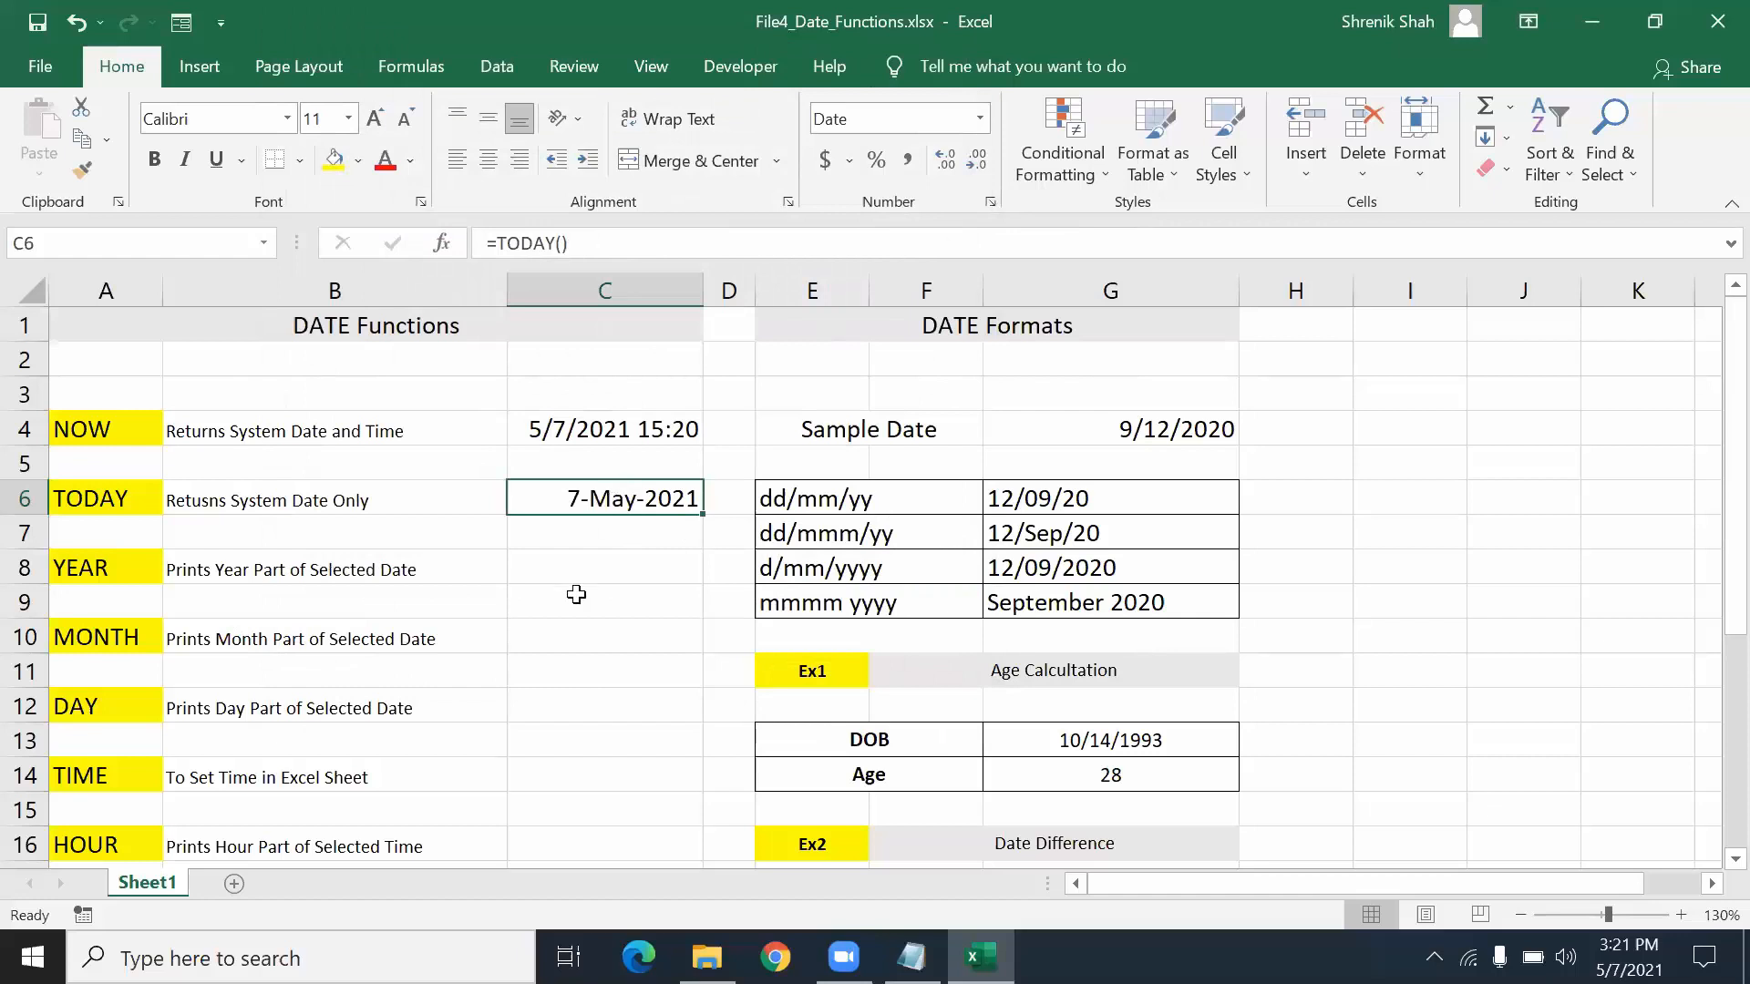
pyautogui.click(571, 575)
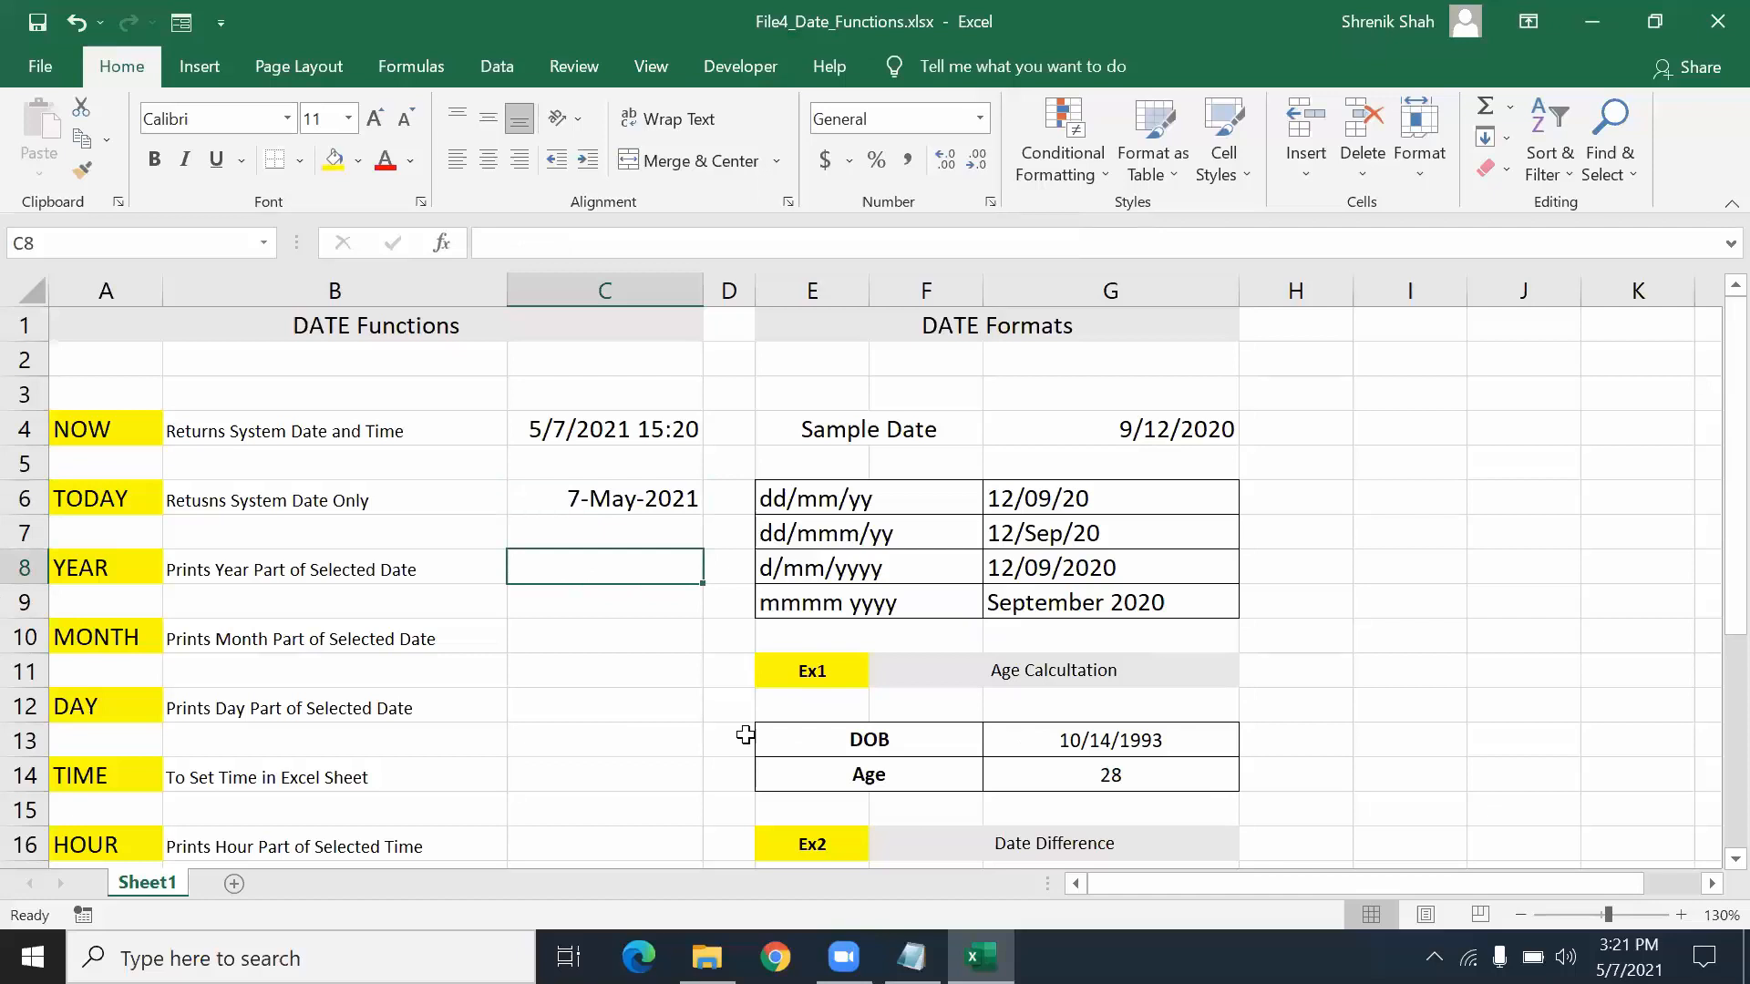
# - Enter =YEAR(C6) in C8 and =MONTH(C6) in C10, returning 2021 and 5
pyautogui.write('=')
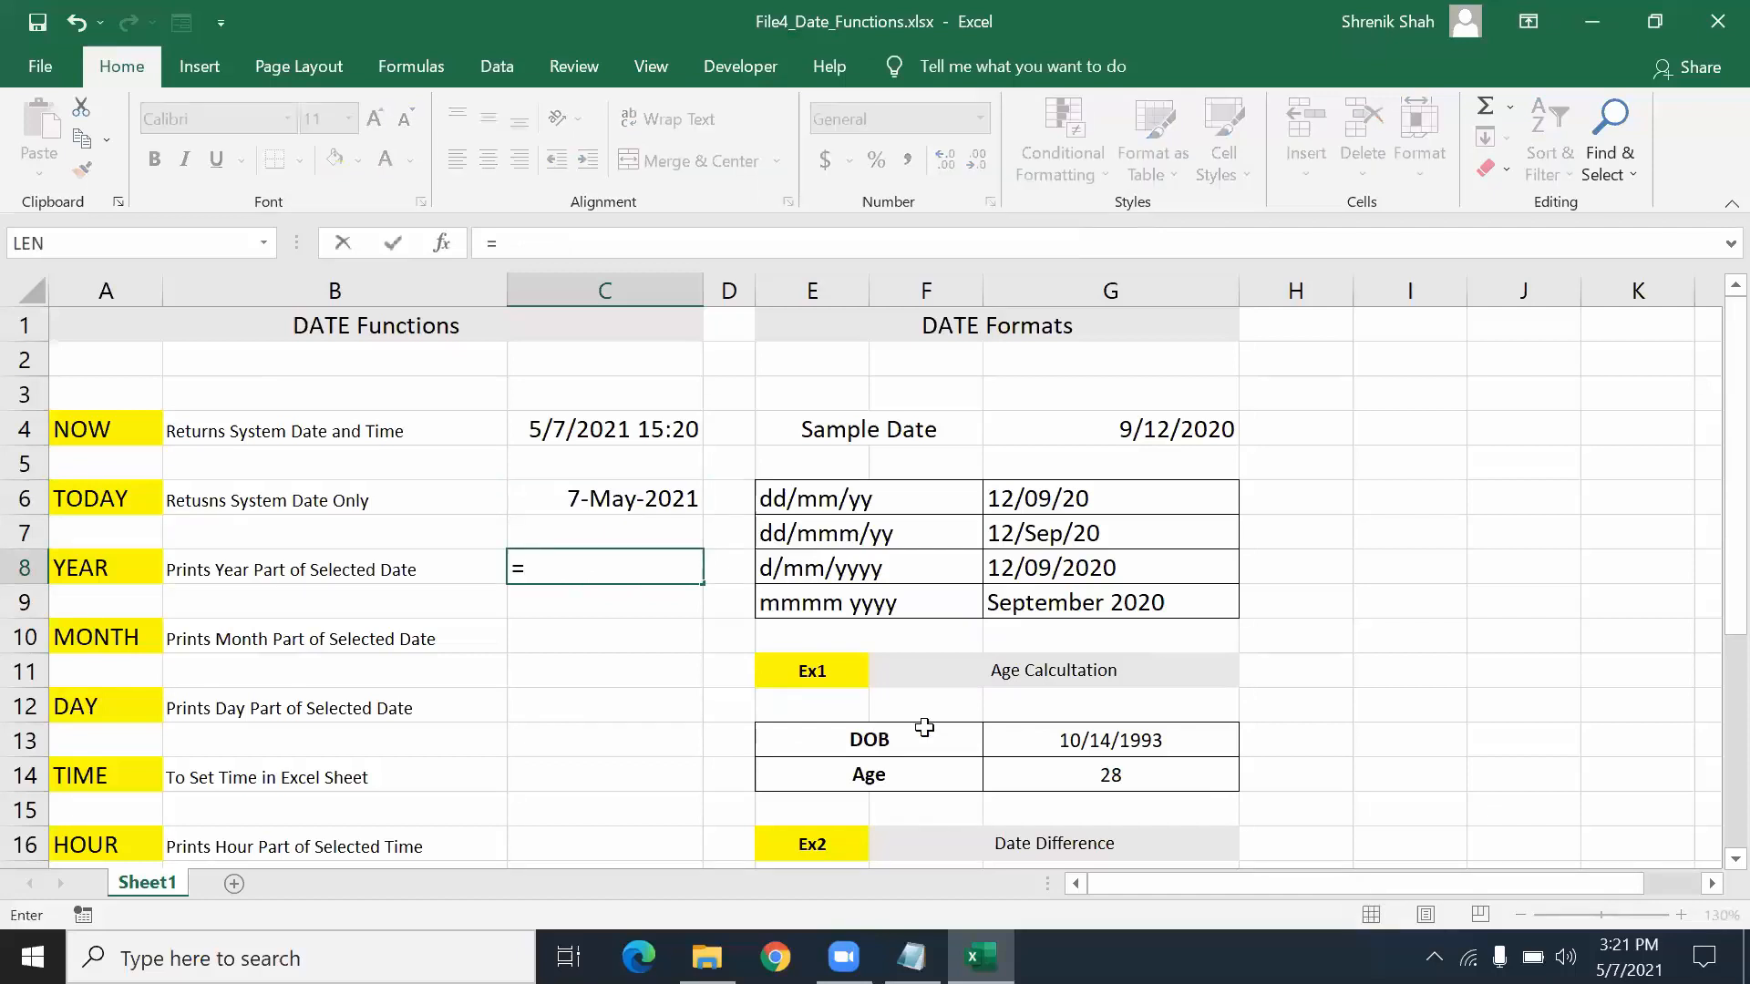
pyautogui.write('YEAR(')
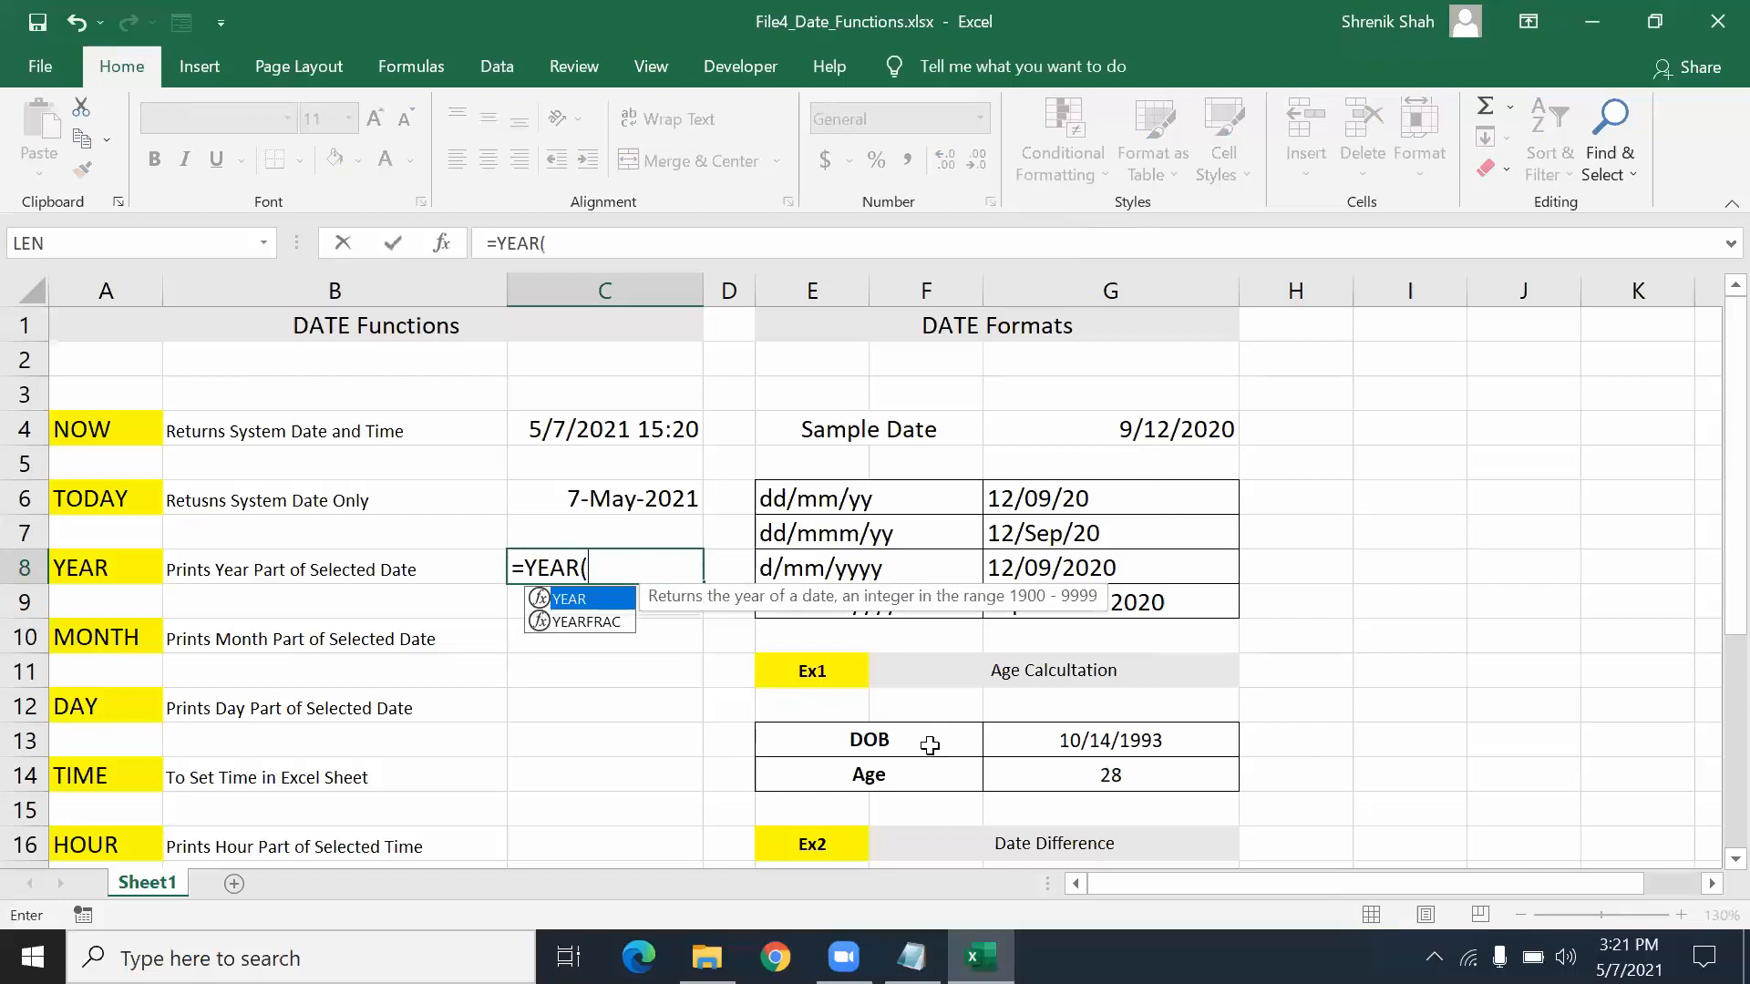
pyautogui.click(635, 503)
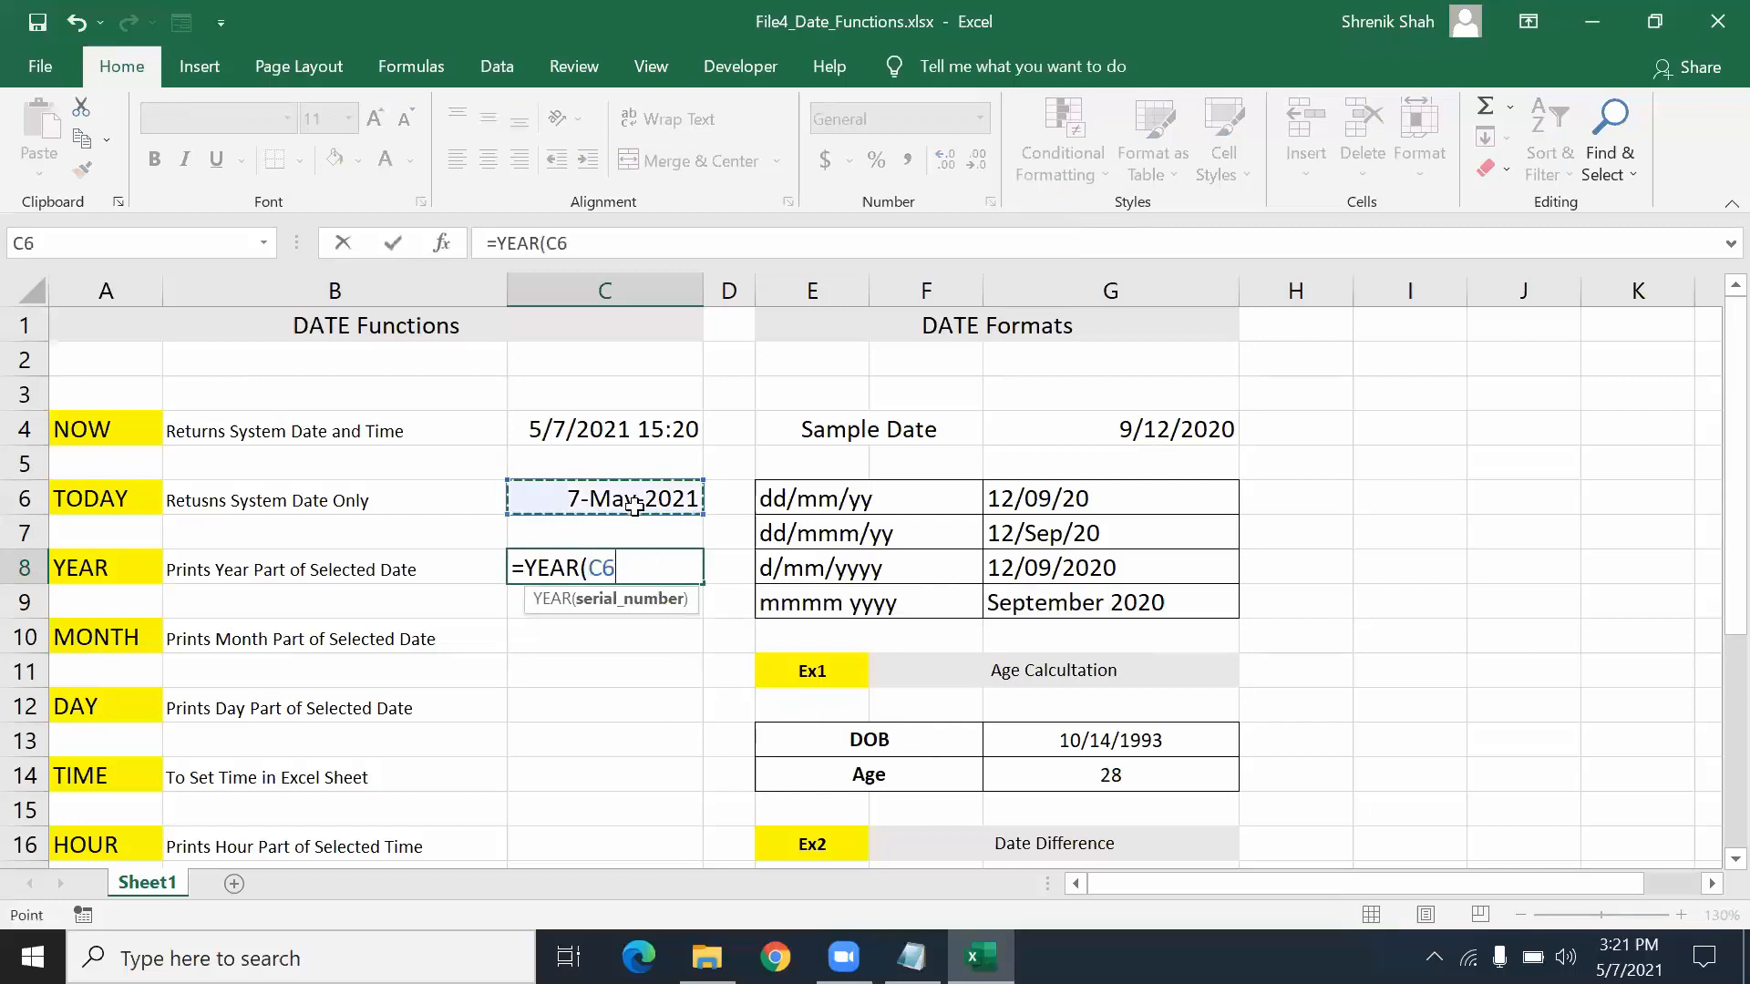
pyautogui.write(')')
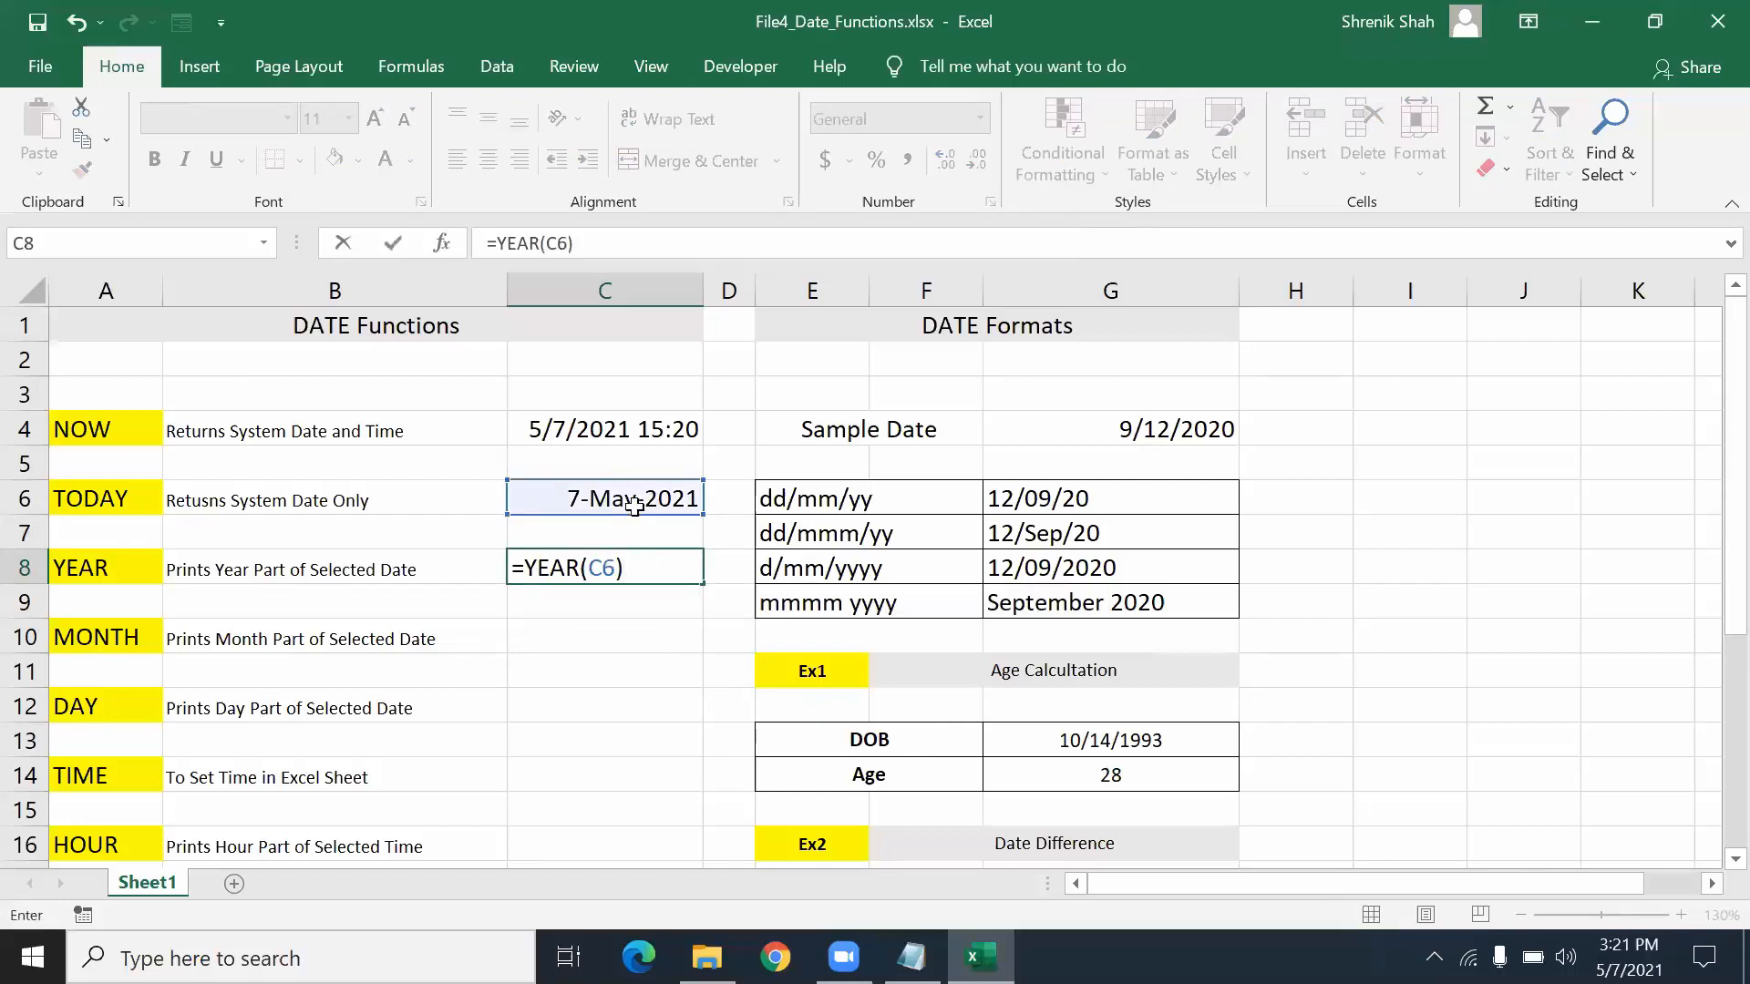
pyautogui.press('Return')
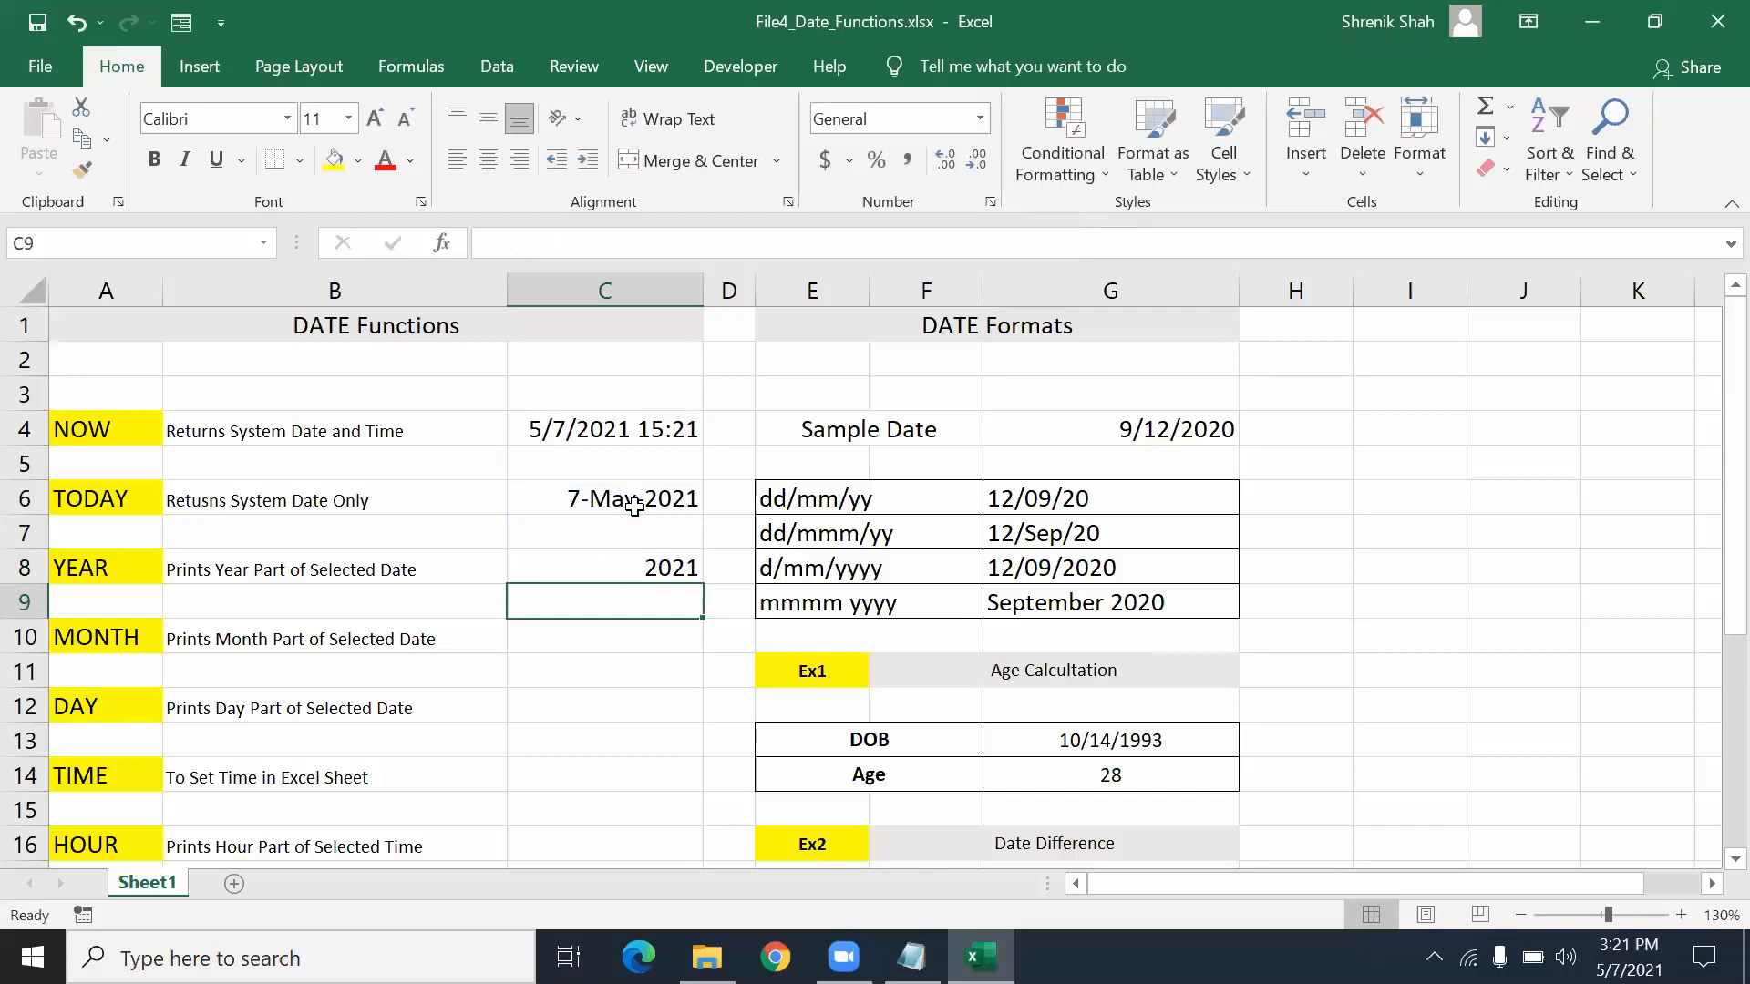
pyautogui.press('Down')
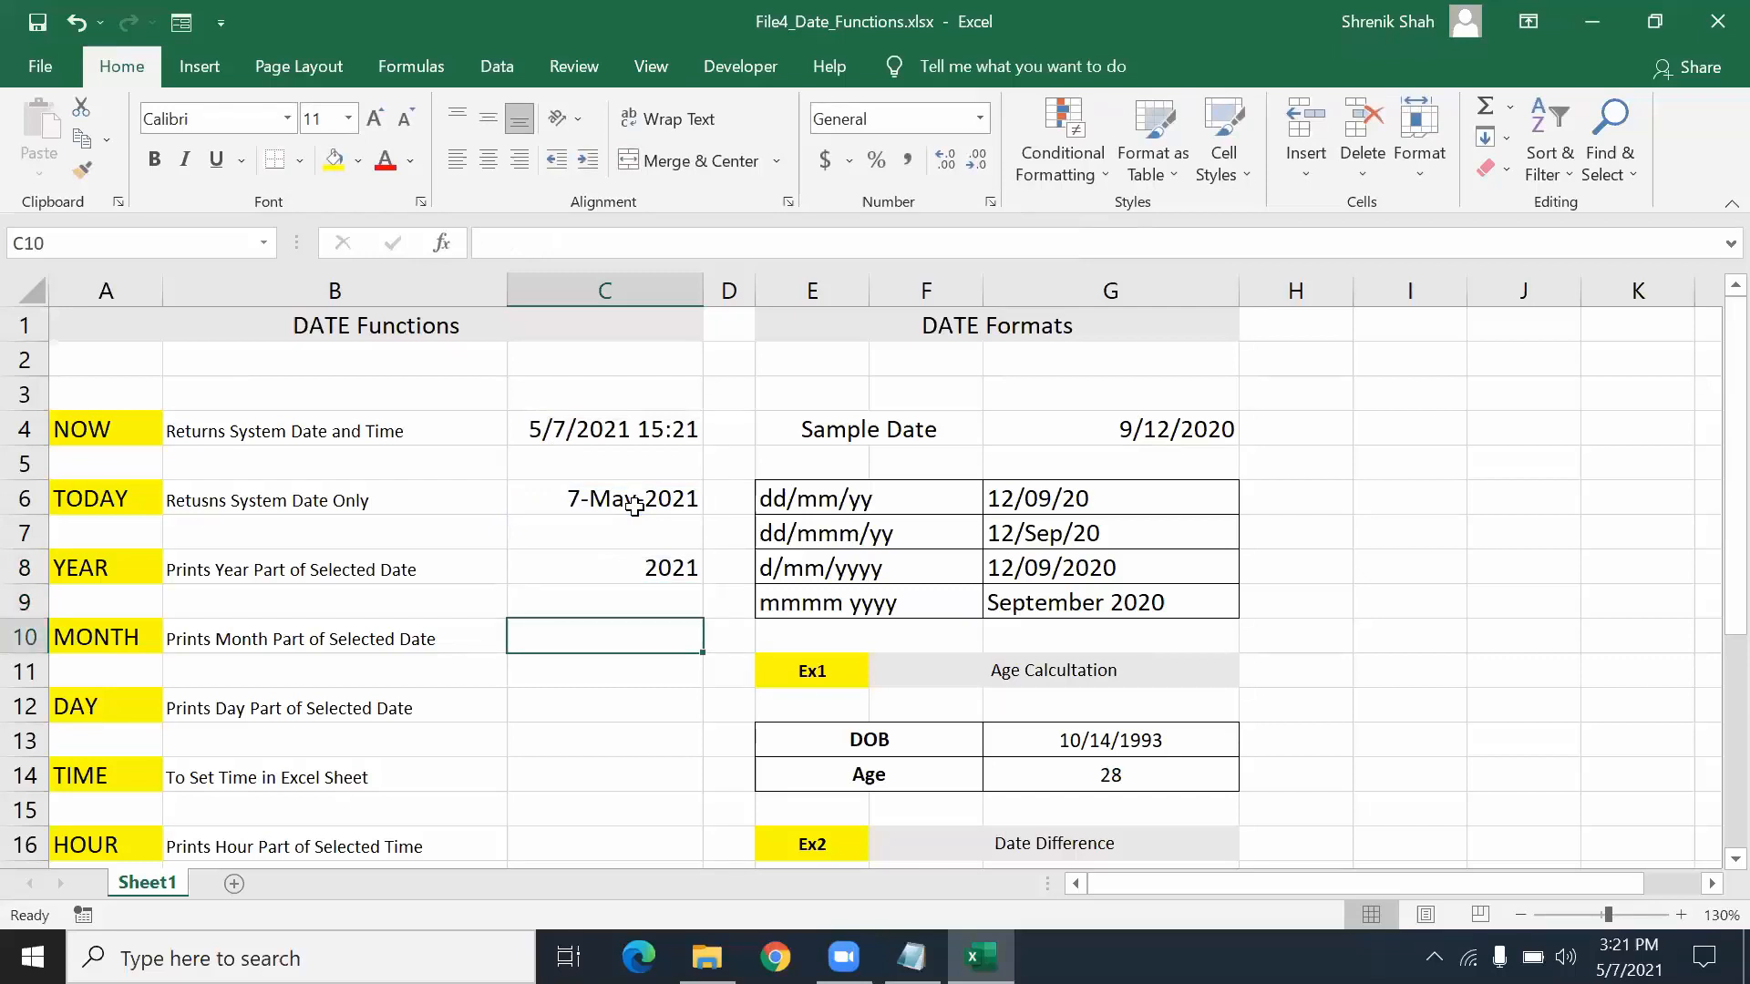
pyautogui.write('=MONTH')
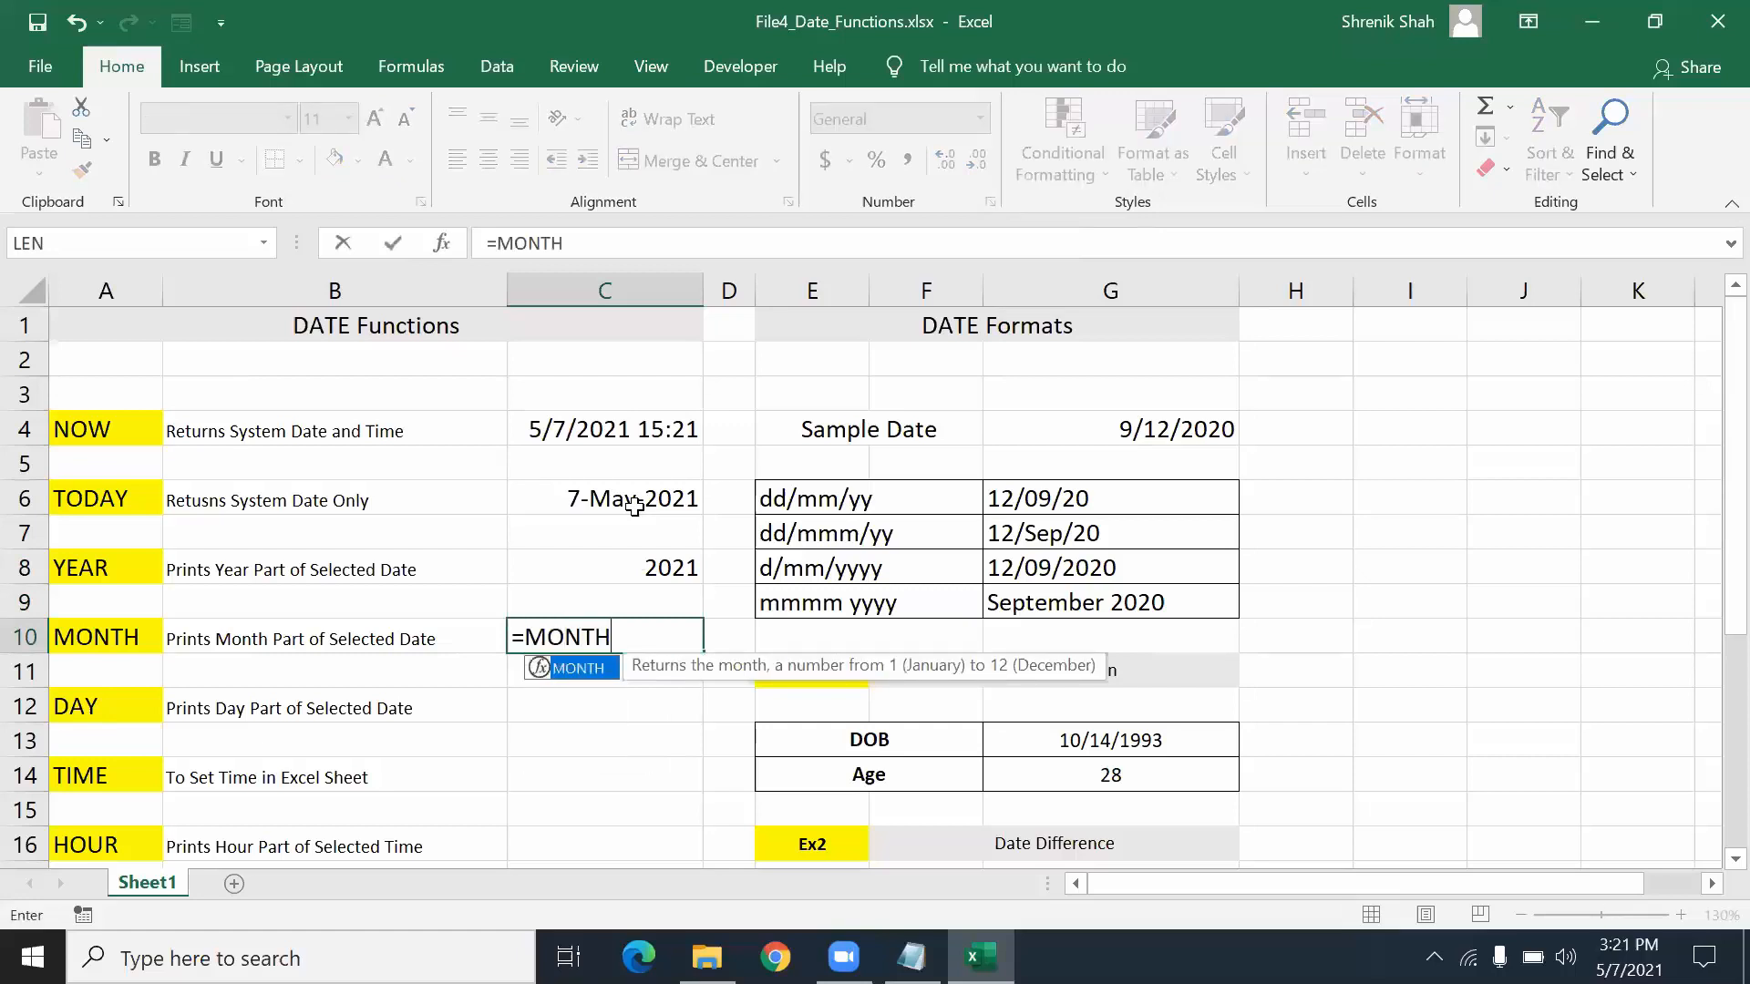
pyautogui.write('(')
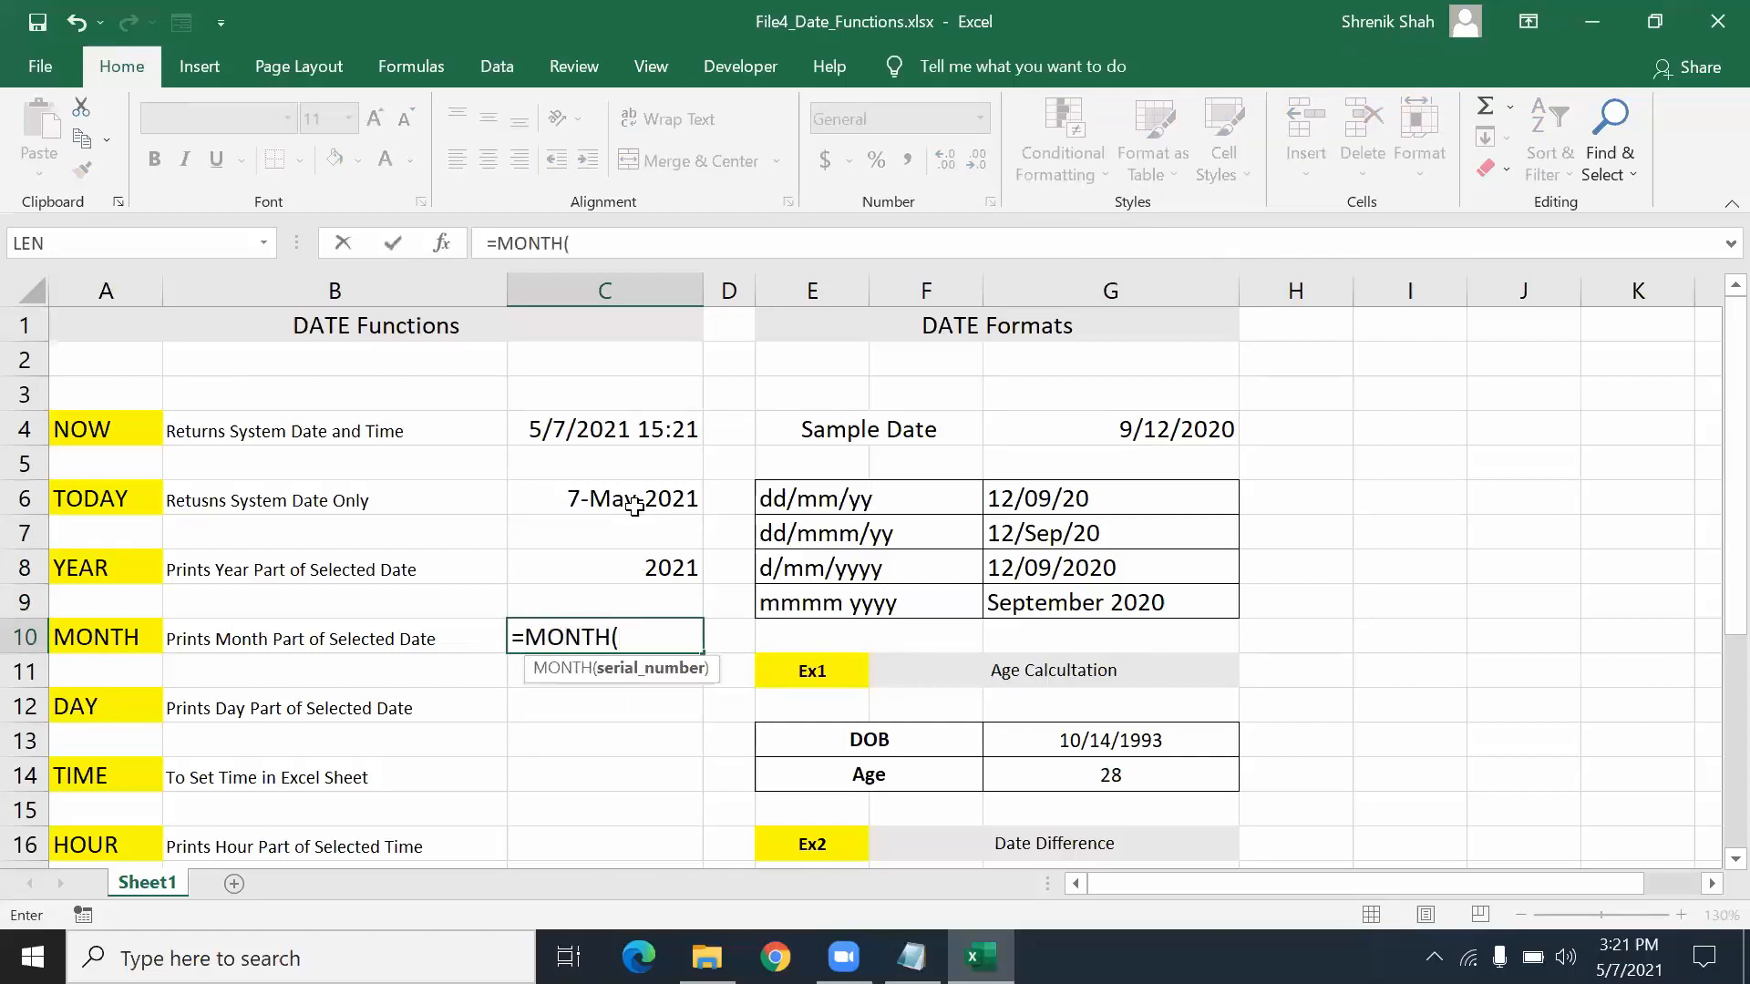
pyautogui.click(634, 503)
pyautogui.write(')')
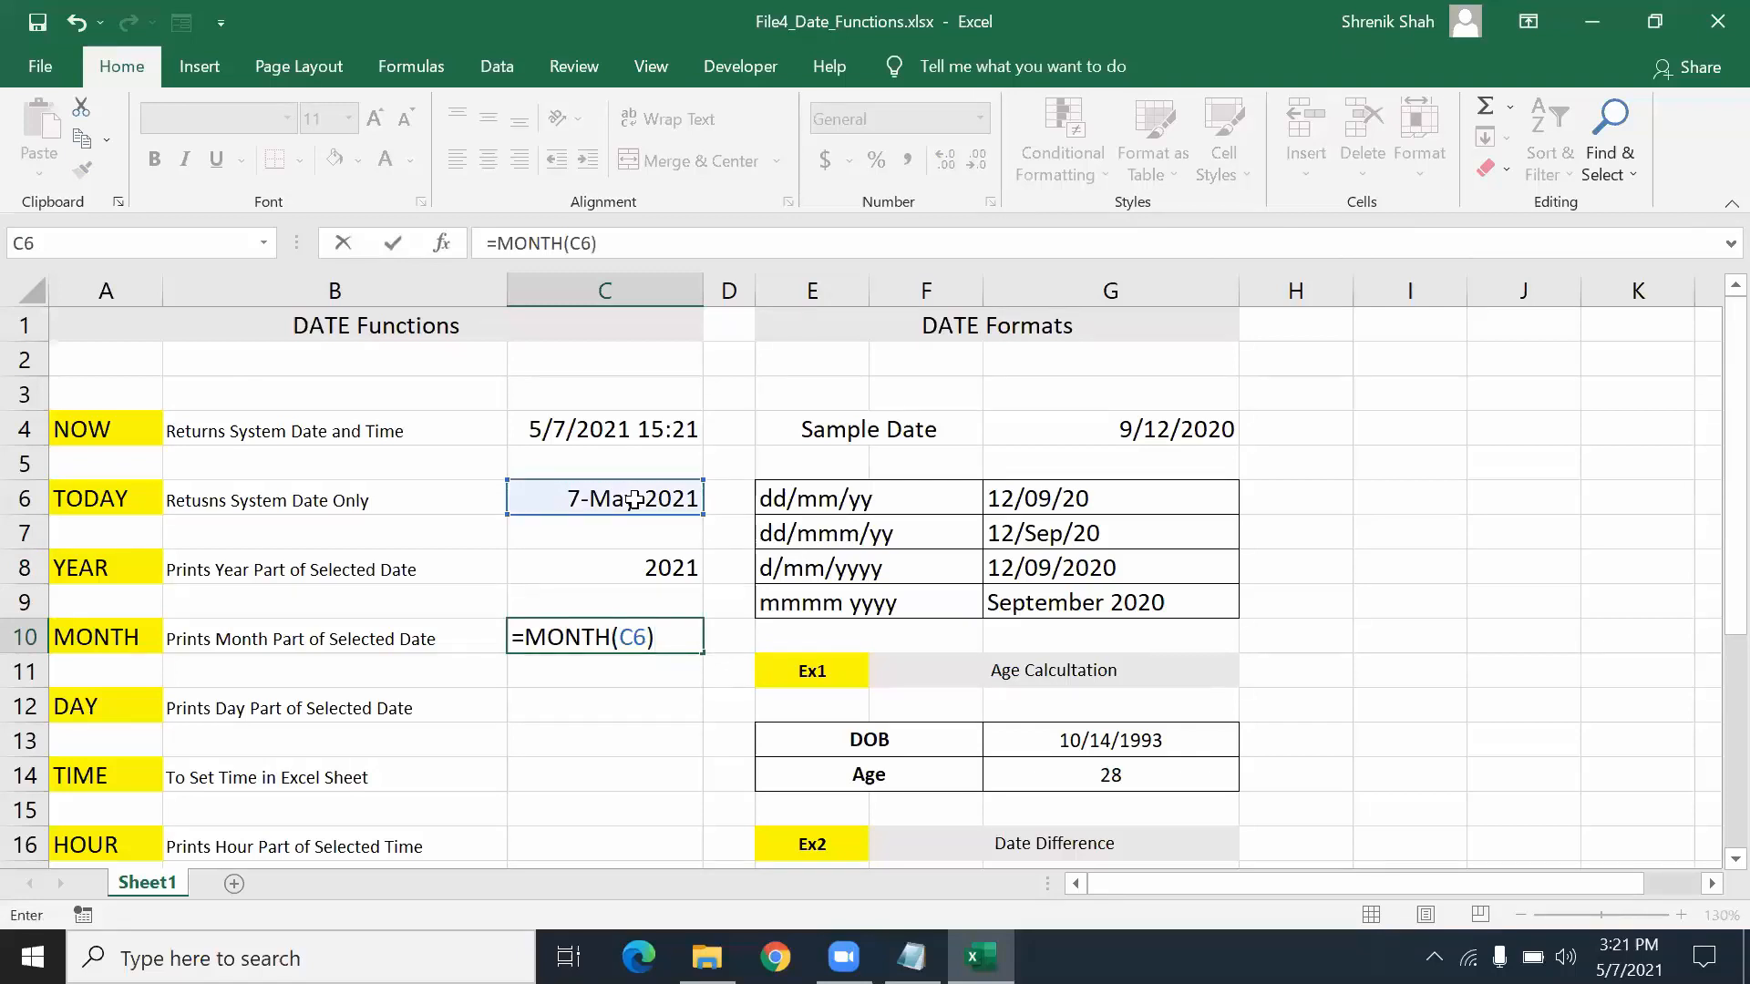
pyautogui.press('Return')
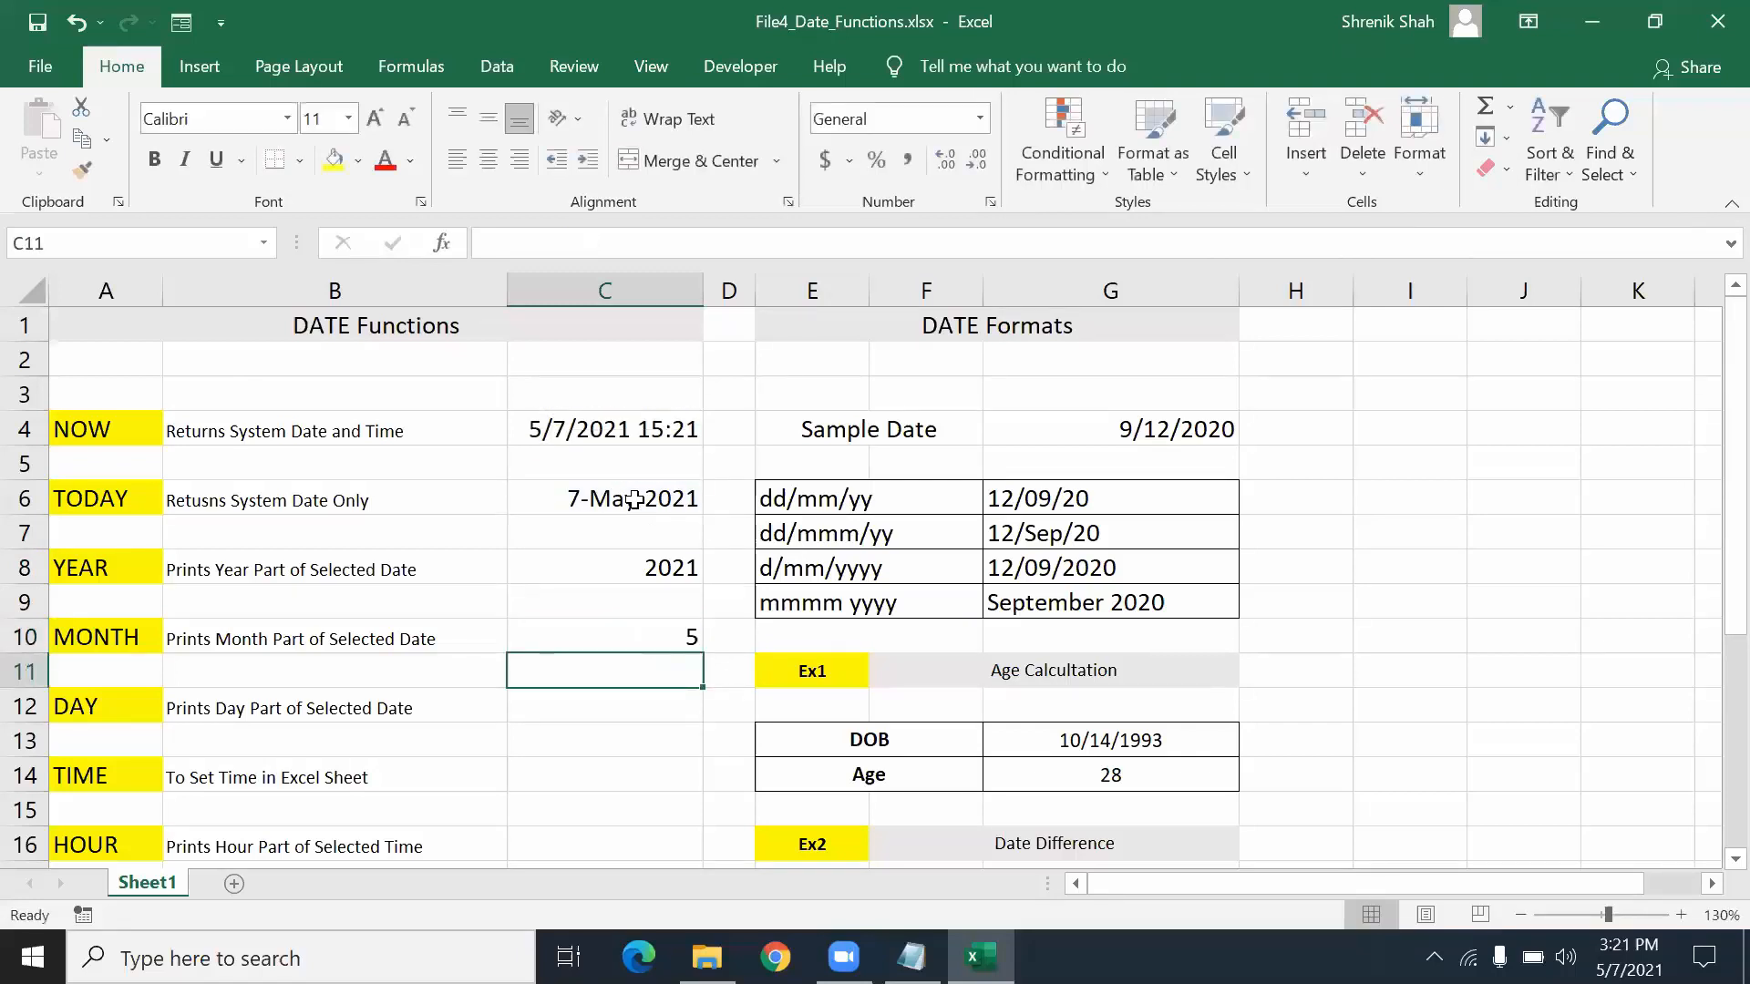
pyautogui.press('Down')
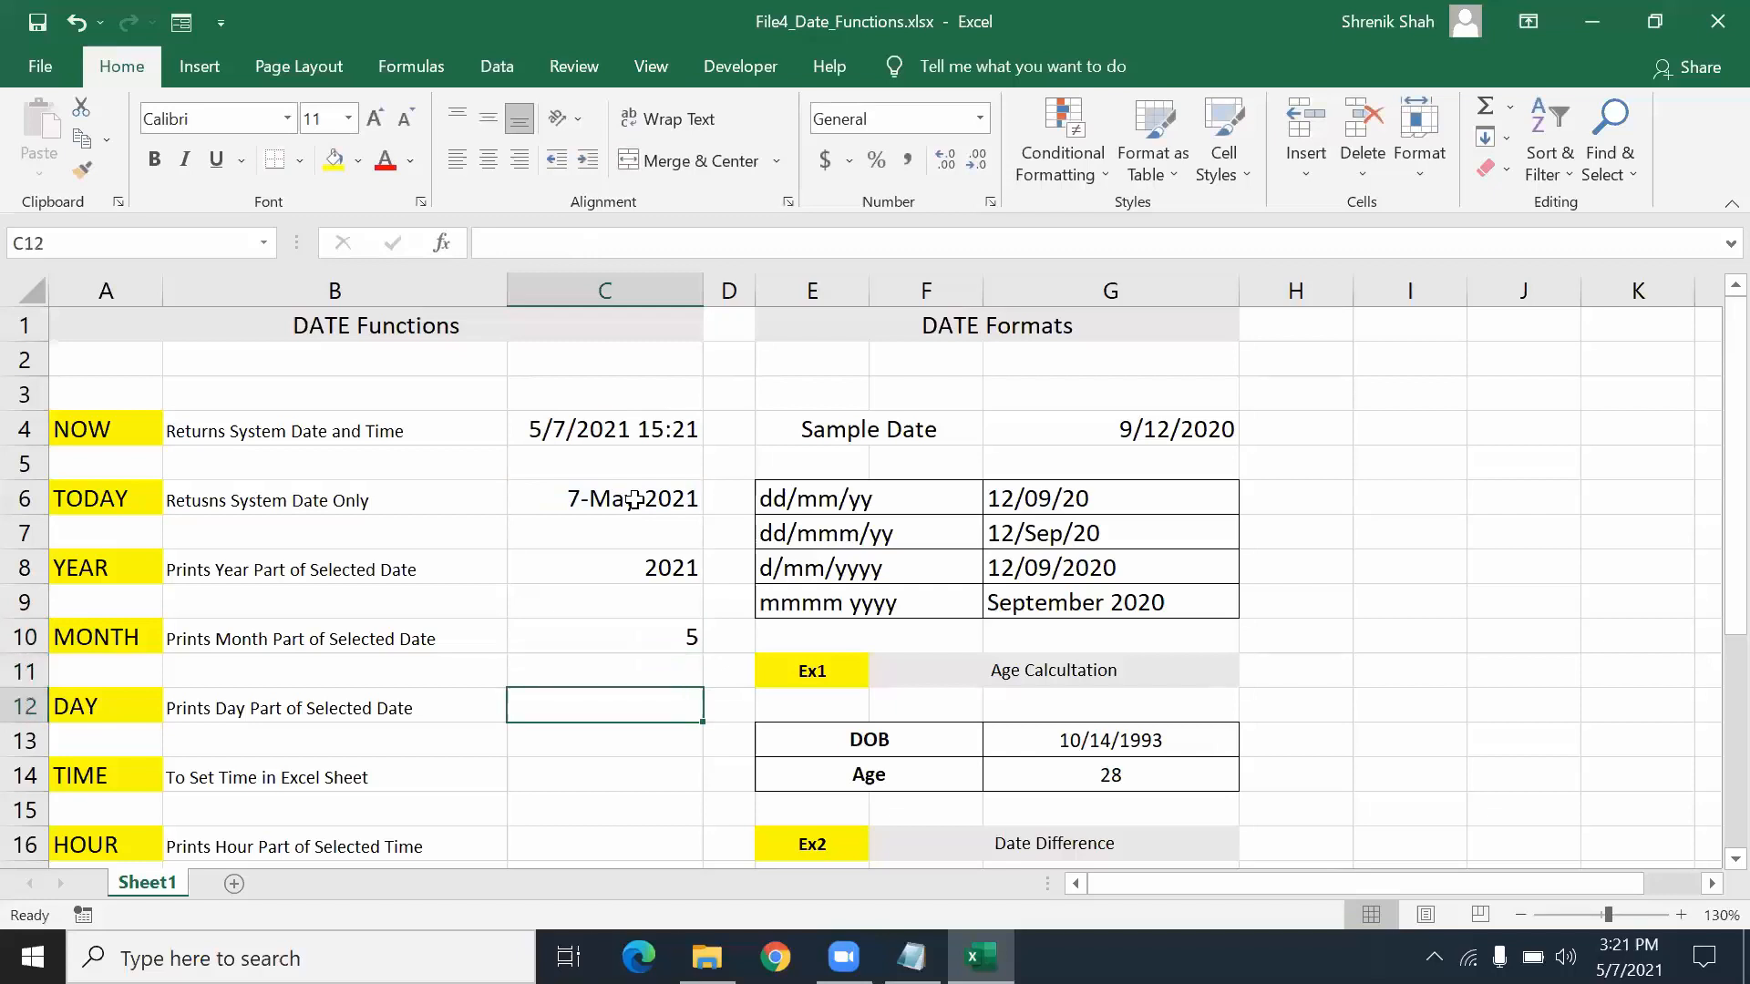
# - Enter =DAY(C4) in C12, returning 7
pyautogui.write('=DA')
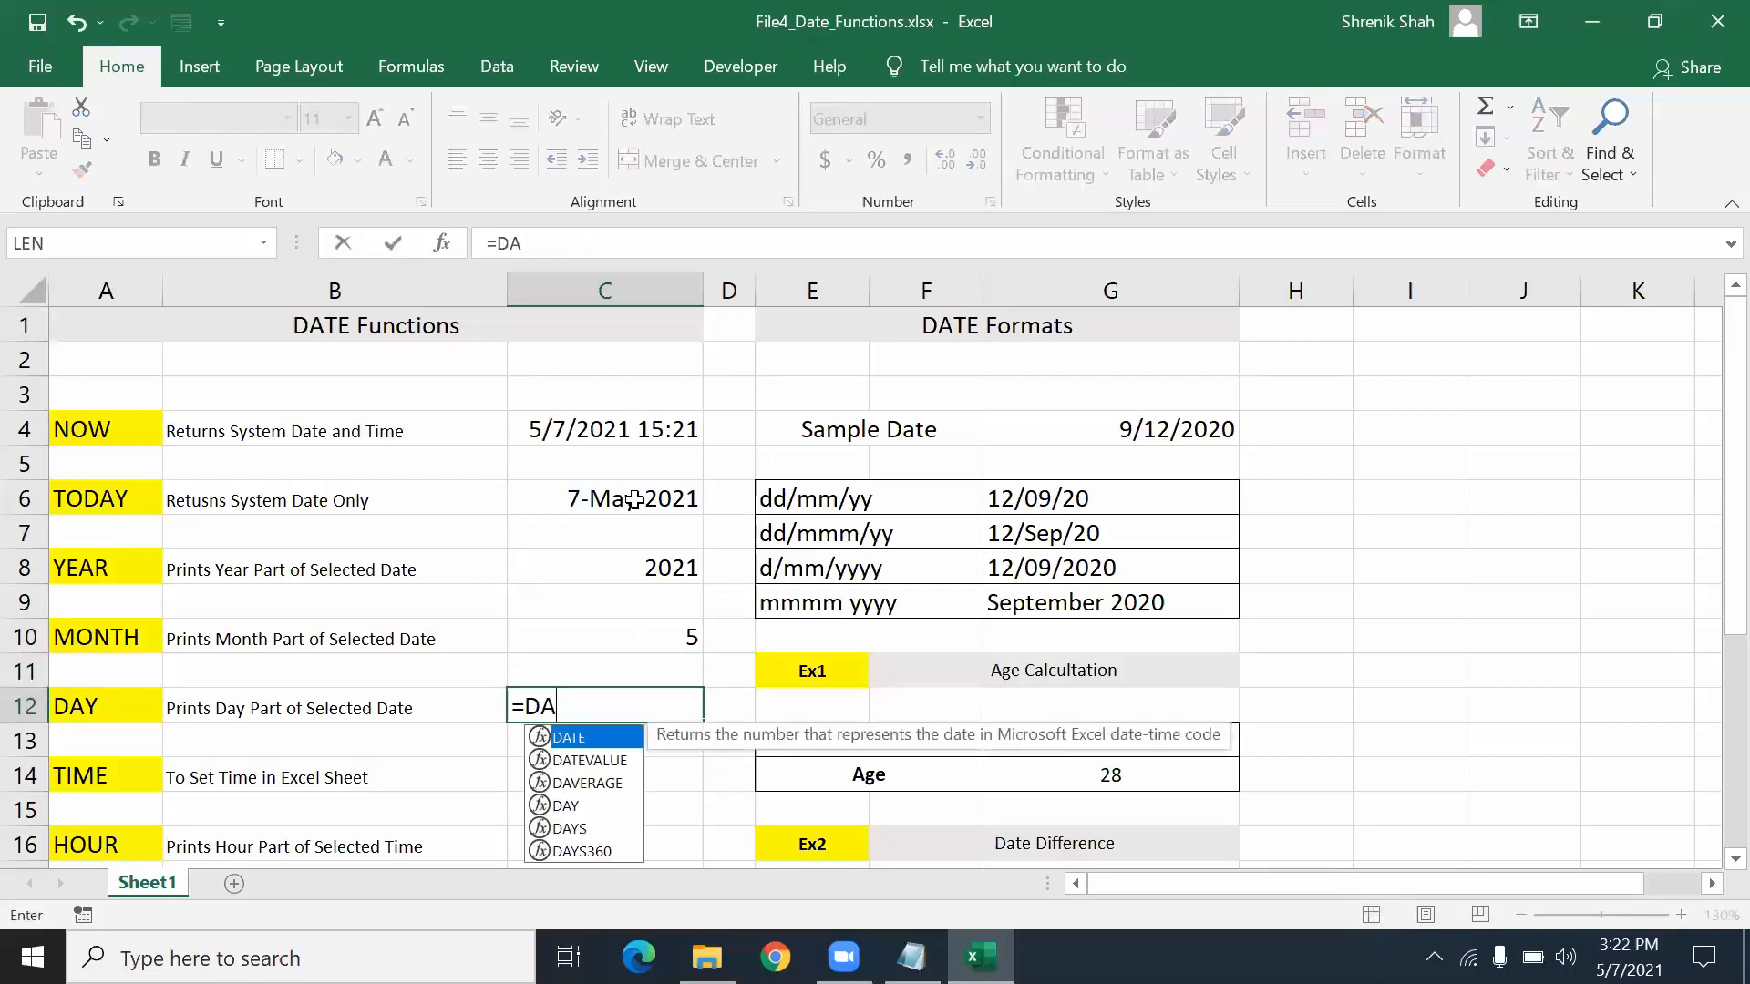
pyautogui.write('Y(')
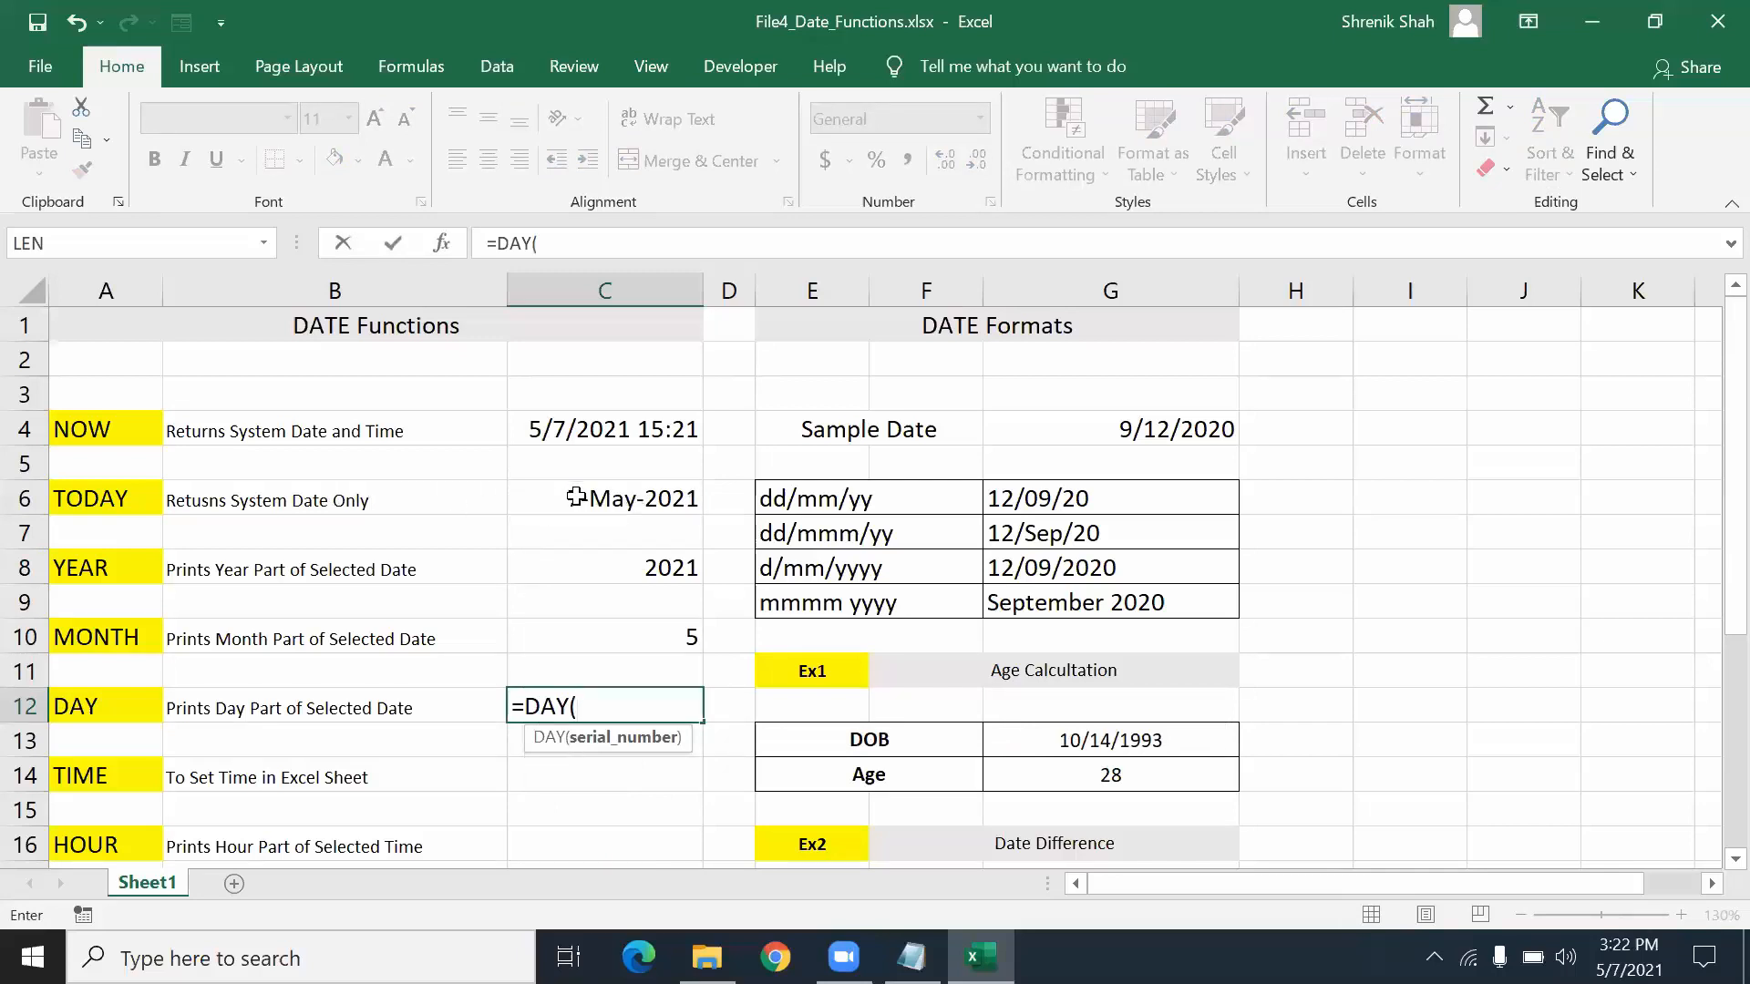
pyautogui.click(609, 432)
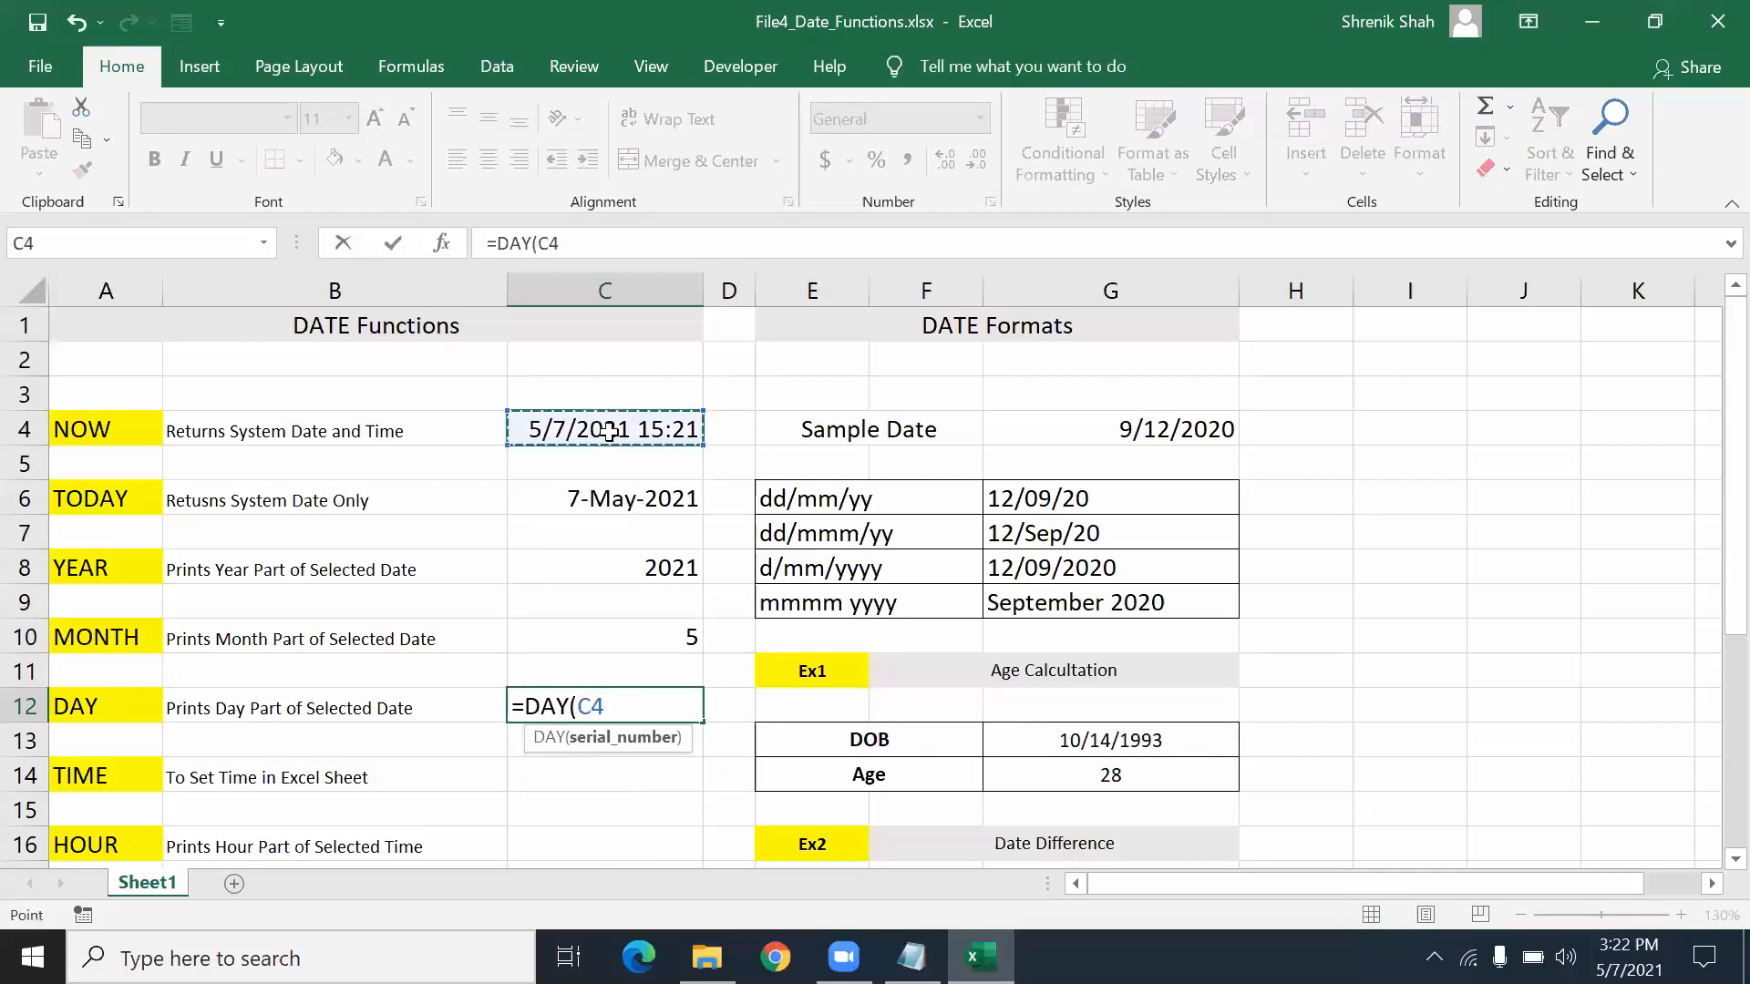
pyautogui.write(')')
pyautogui.press('Return')
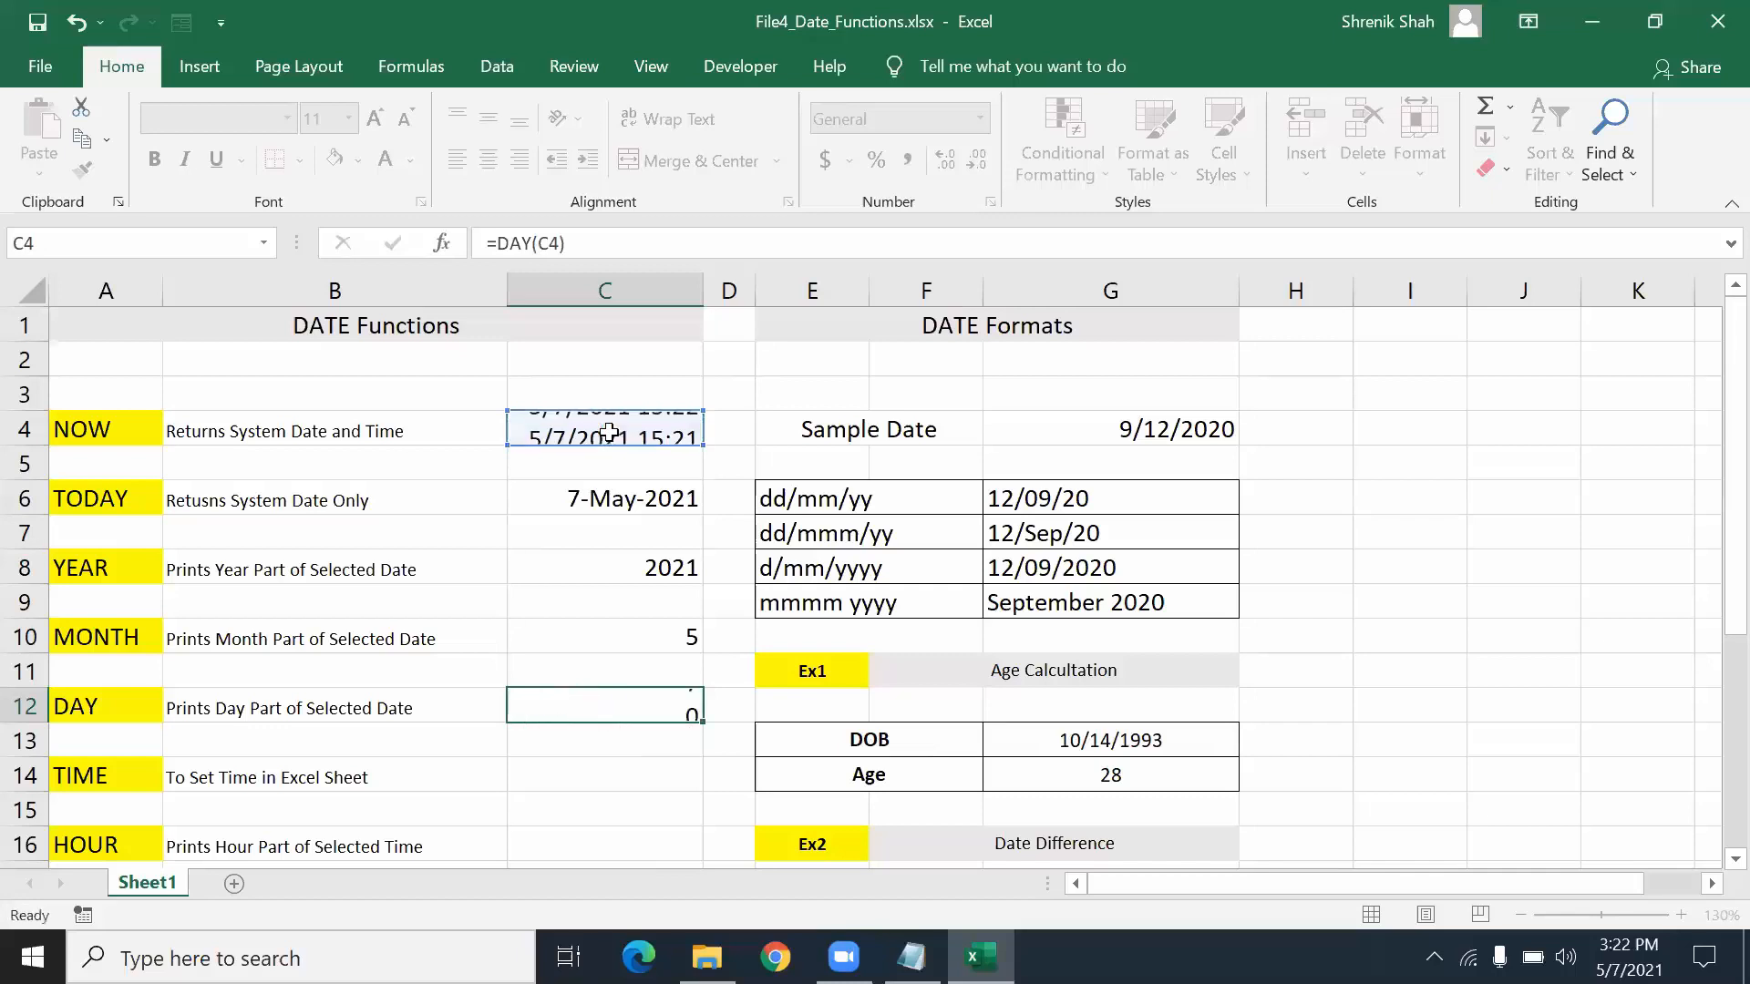
pyautogui.press('Up')
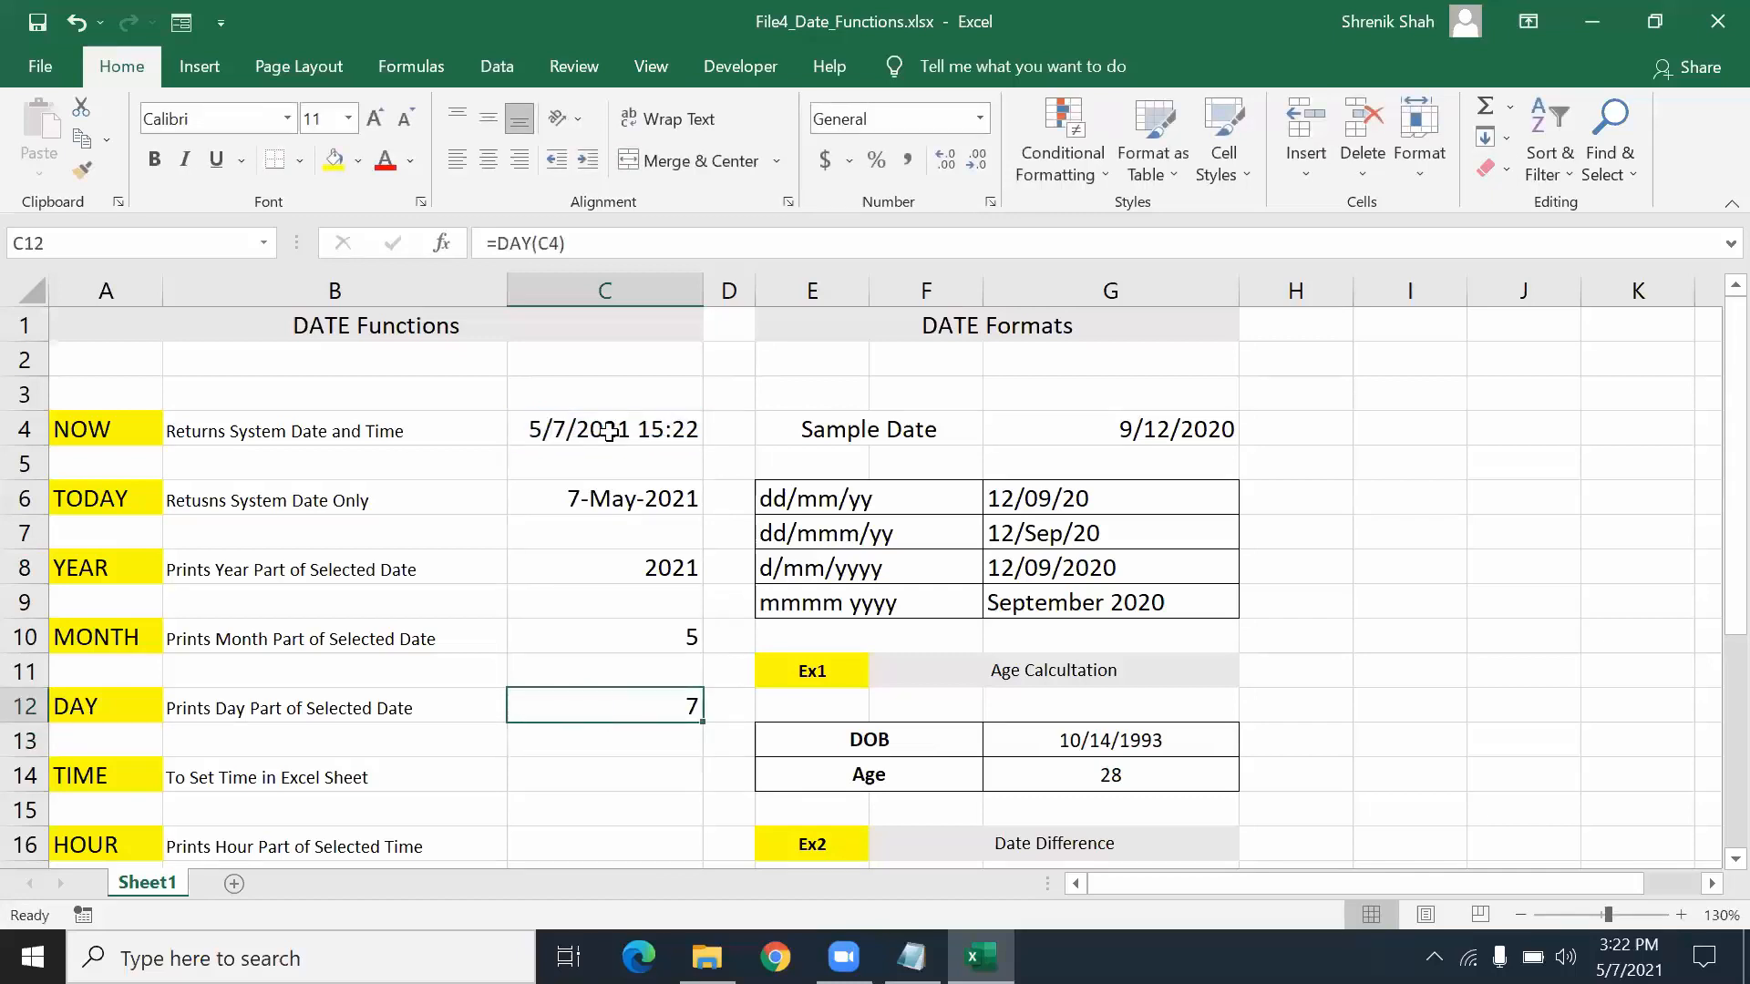
pyautogui.press('Down')
pyautogui.press('Down')
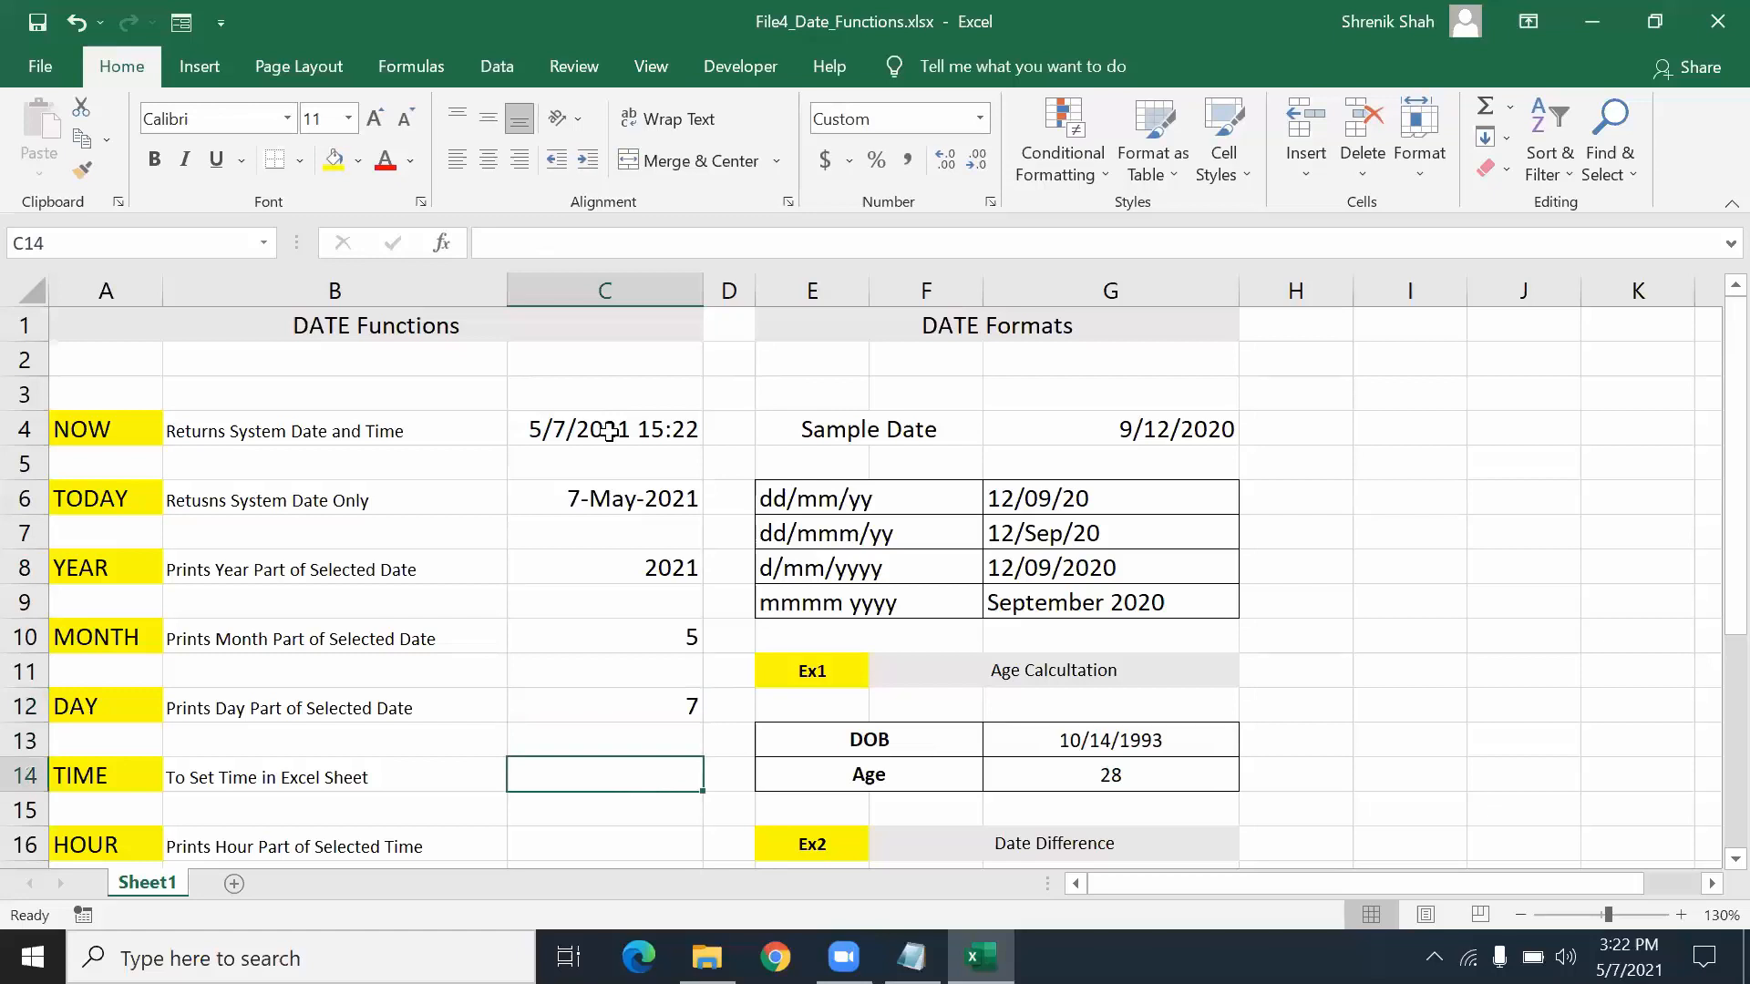
# - Enter =TIME(16,30,45) in C14, displaying 4:30 PM
pyautogui.write('=')
pyautogui.click(609, 432)
pyautogui.write('M')
pyautogui.press('BackSpace')
pyautogui.press('BackSpace')
pyautogui.press('BackSpace')
pyautogui.write('TI')
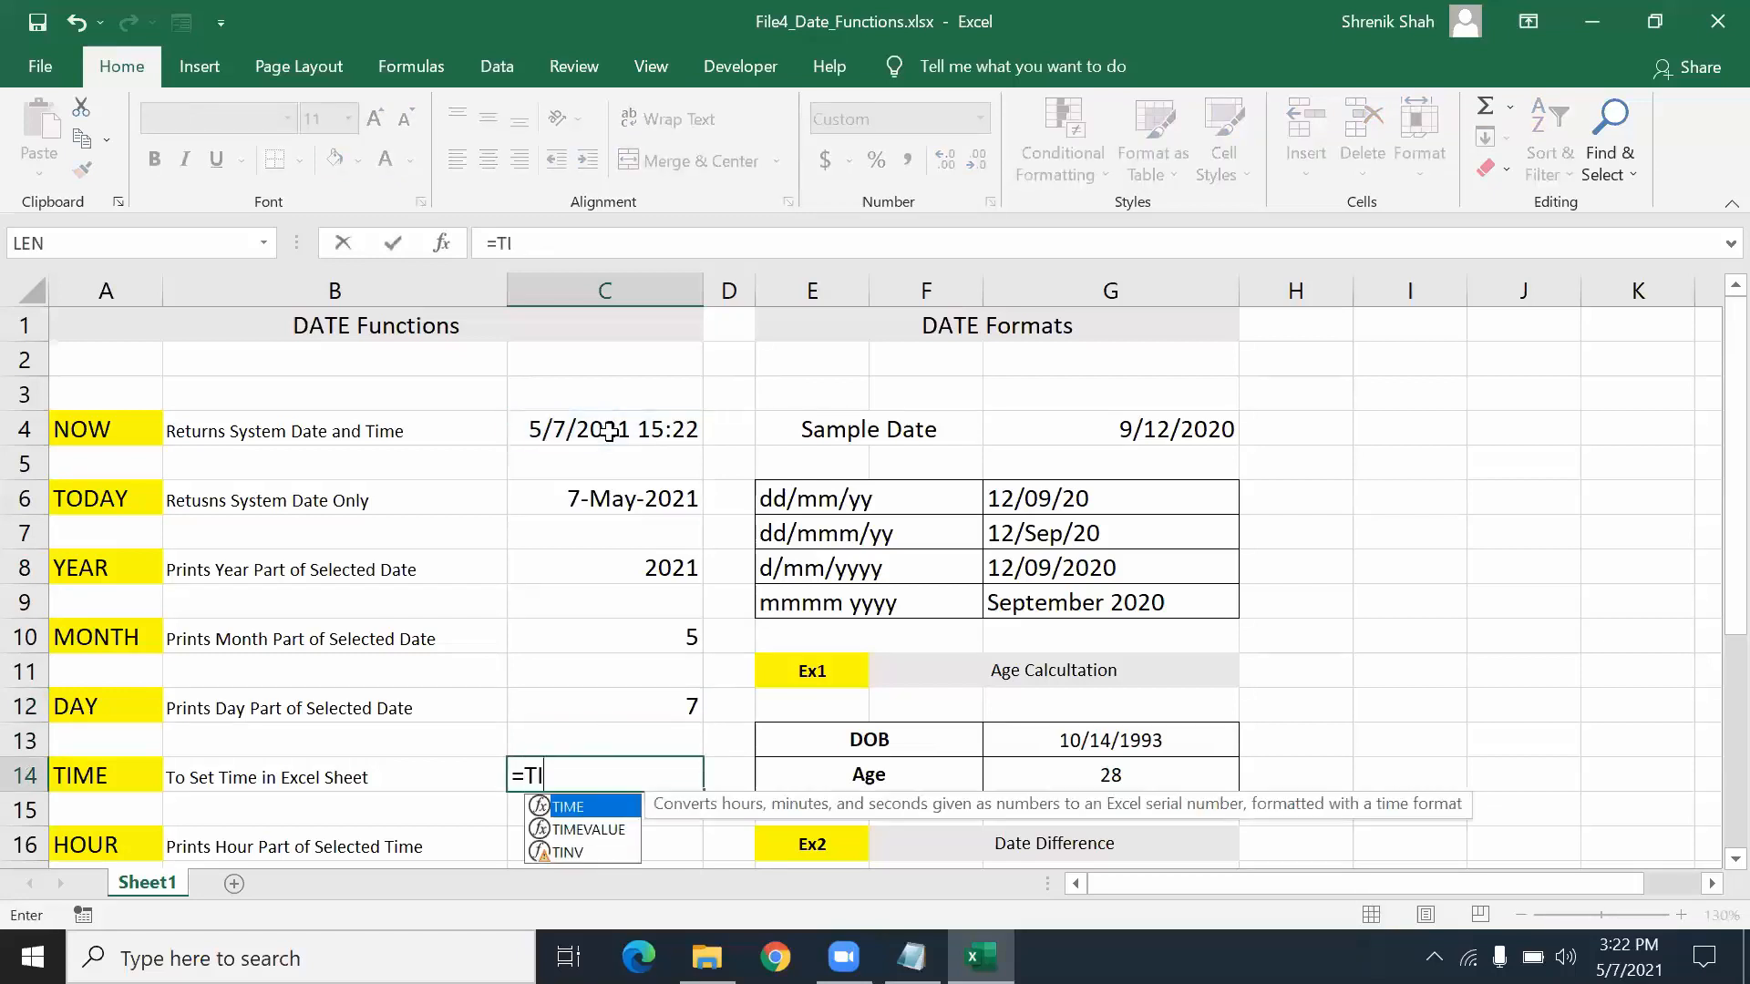
pyautogui.write('ME(')
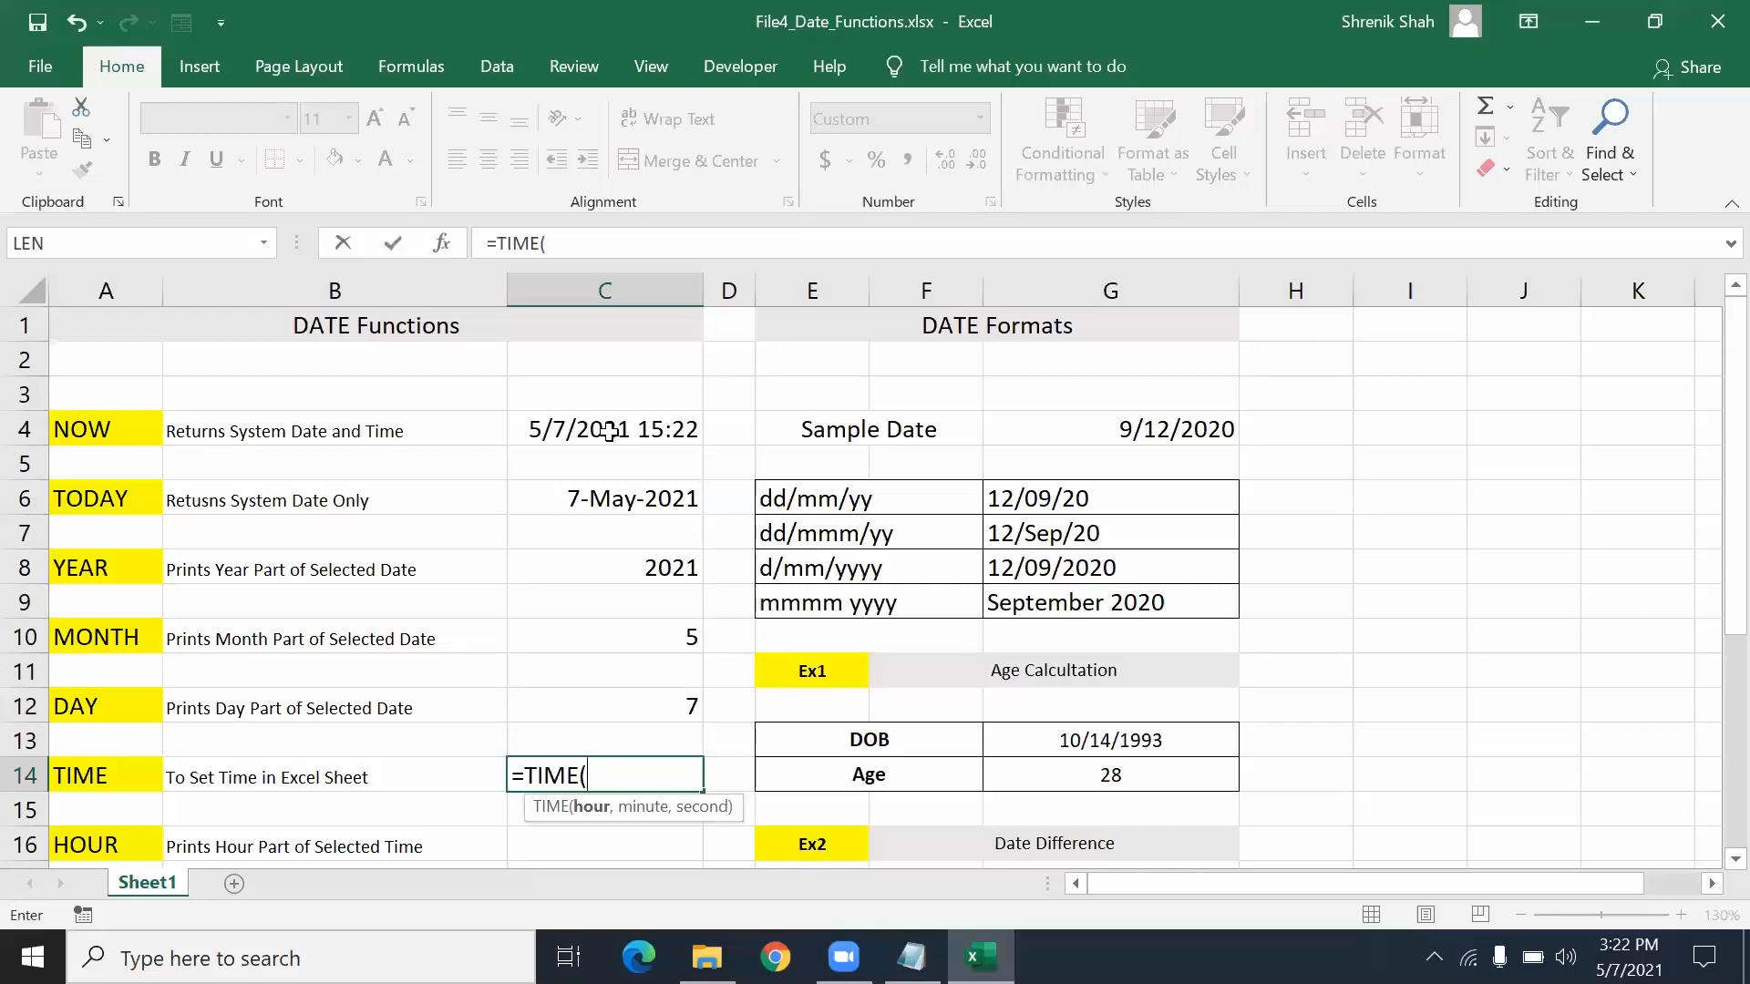
pyautogui.write('6')
pyautogui.write('3')
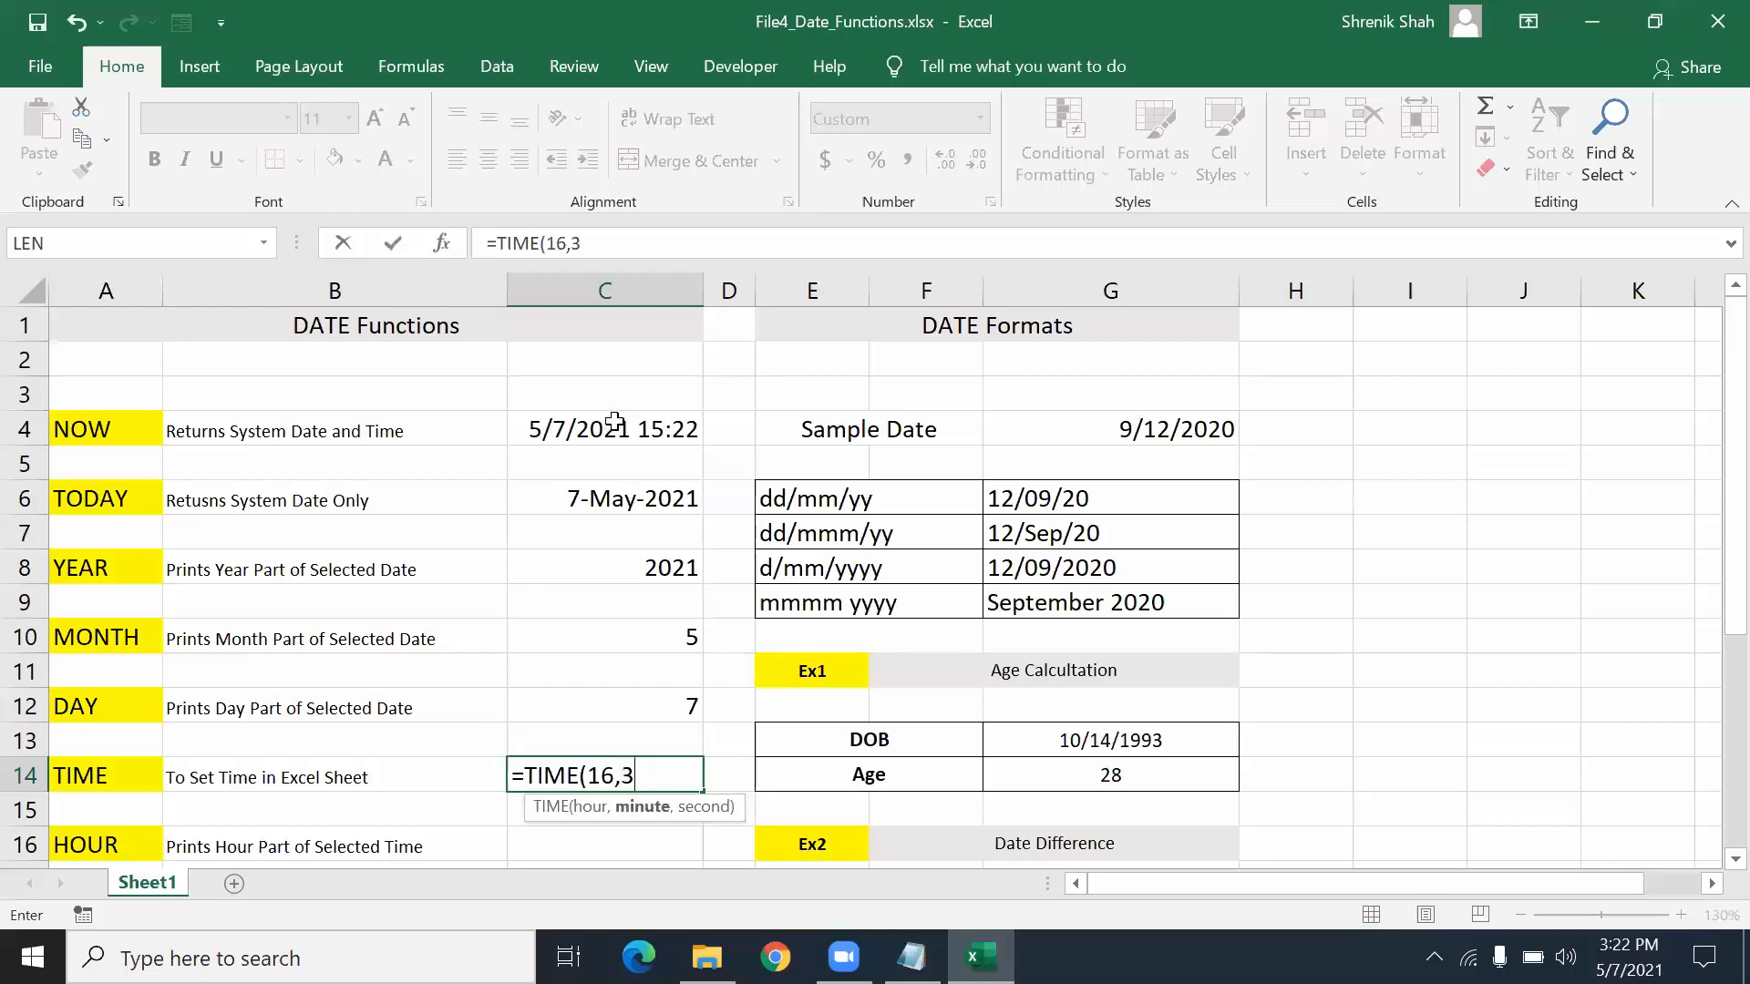
pyautogui.write('0,45)')
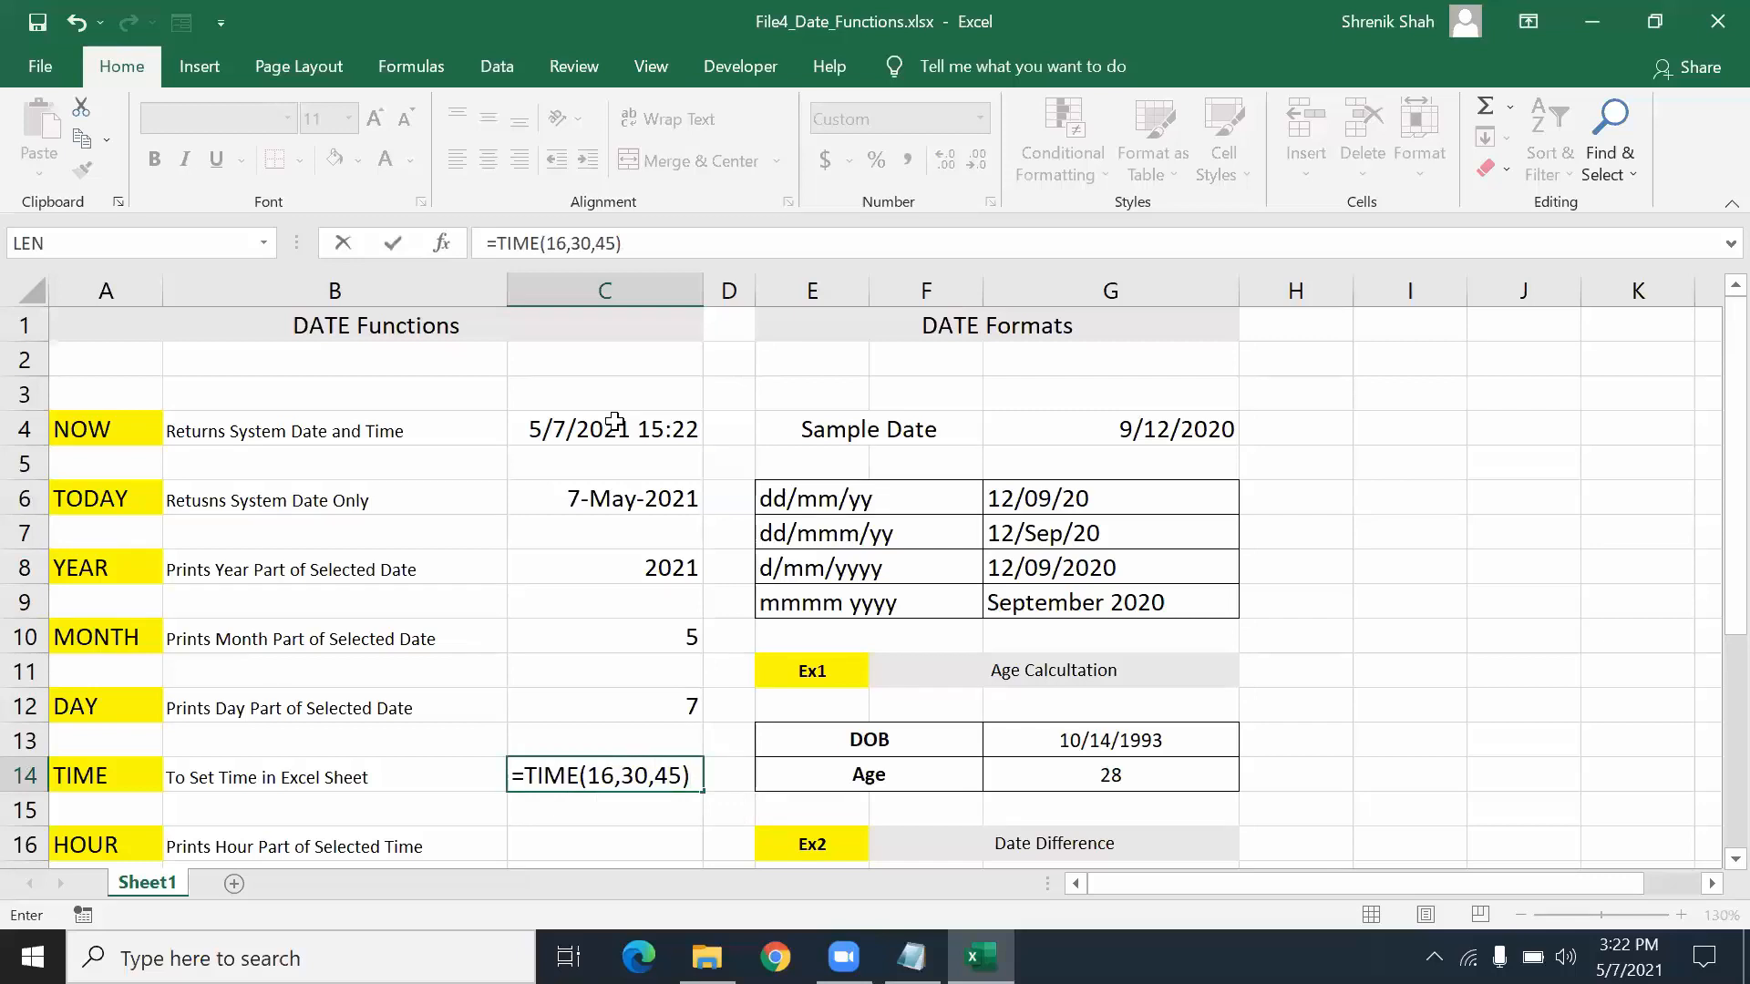
pyautogui.press('Return')
pyautogui.press('Up')
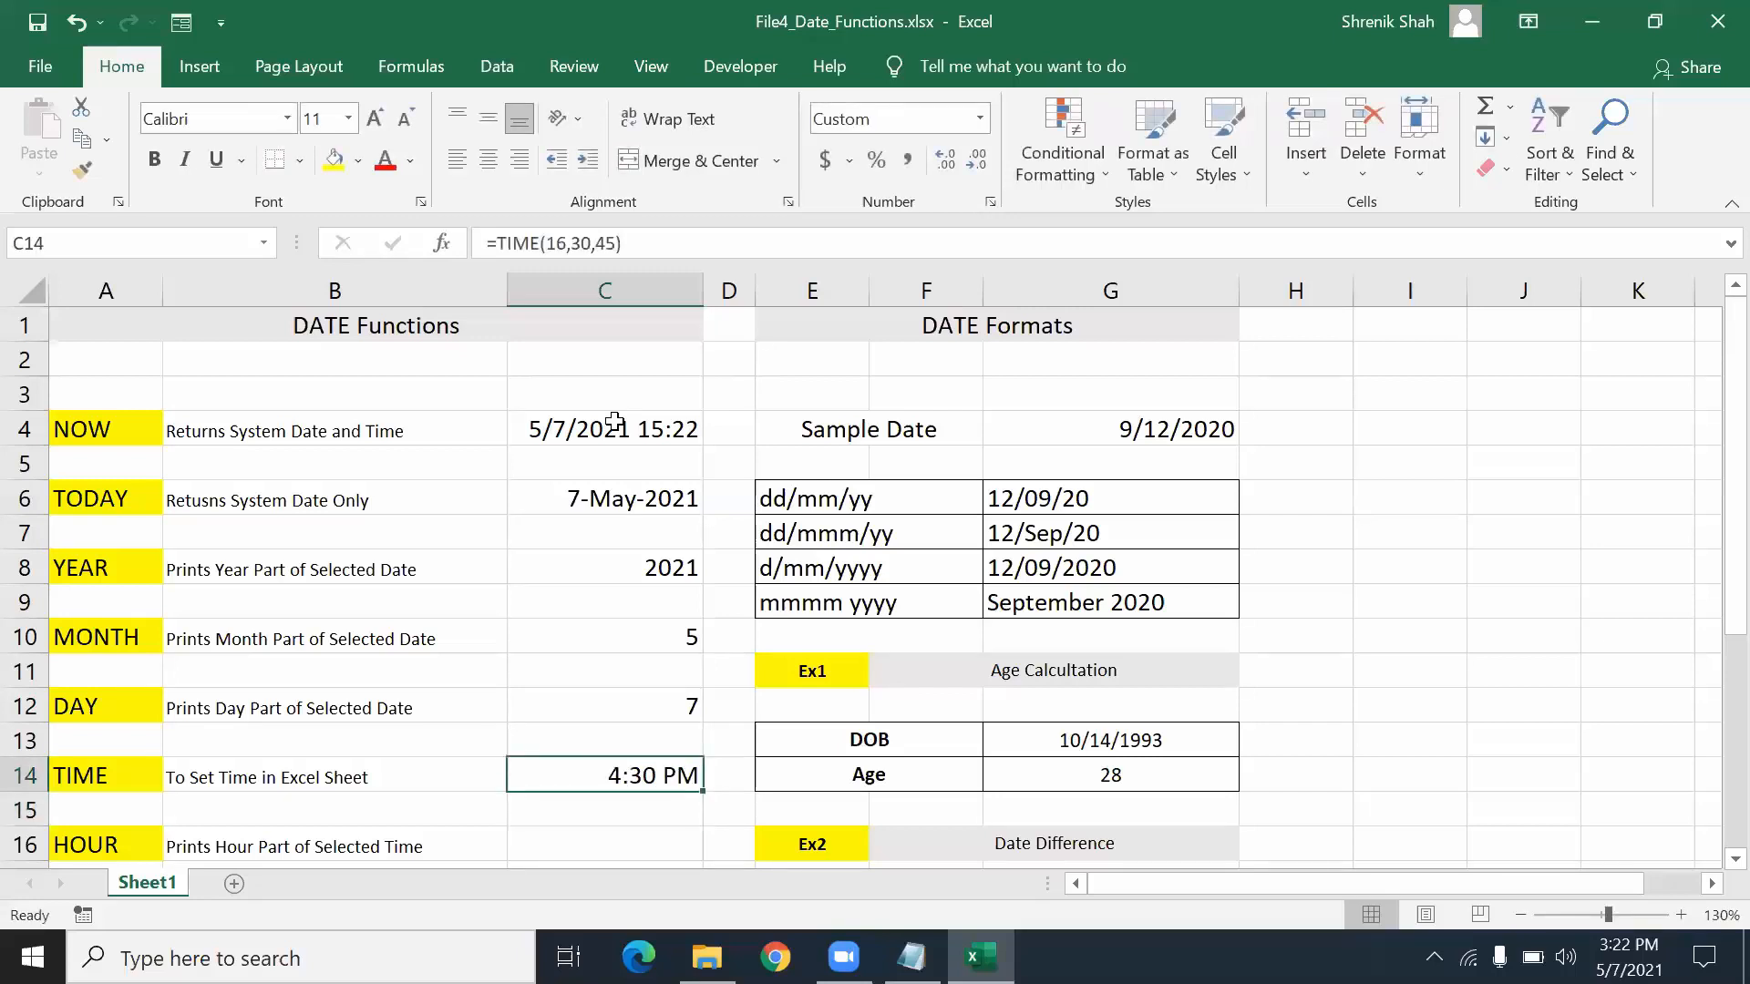
pyautogui.press('Down')
pyautogui.press('Down')
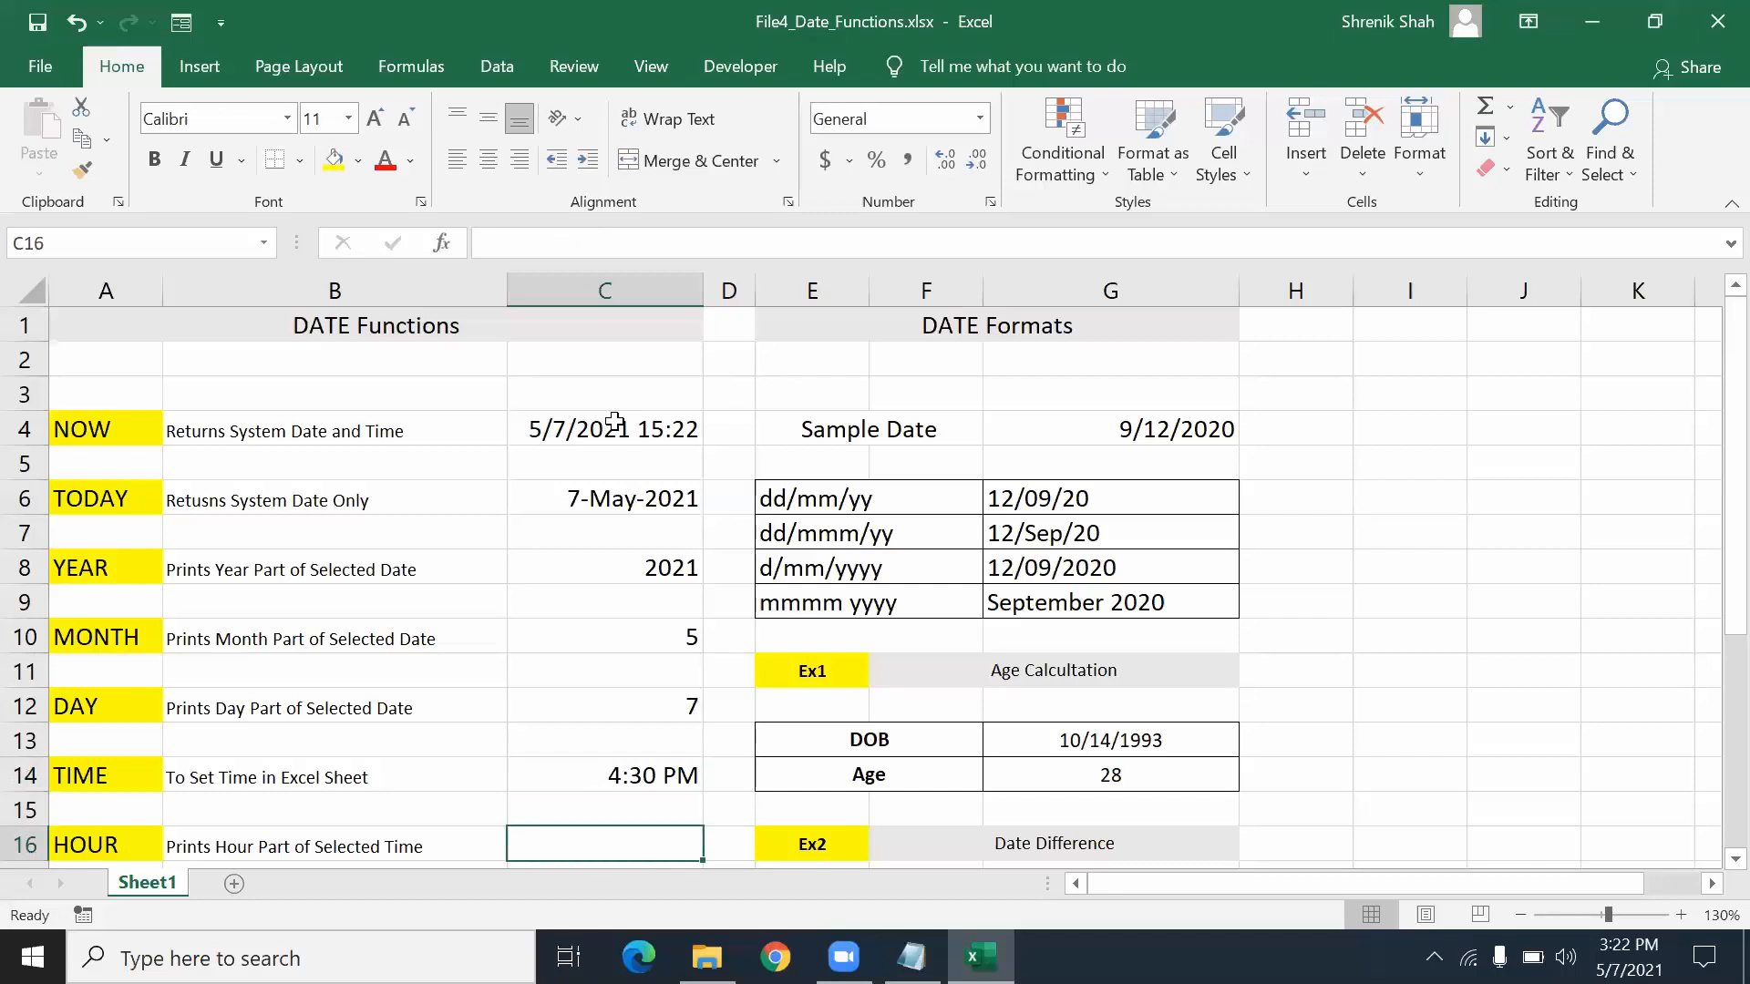
# - Enter =HOUR(C14) in C16, returning 16
pyautogui.write('=HOUR(')
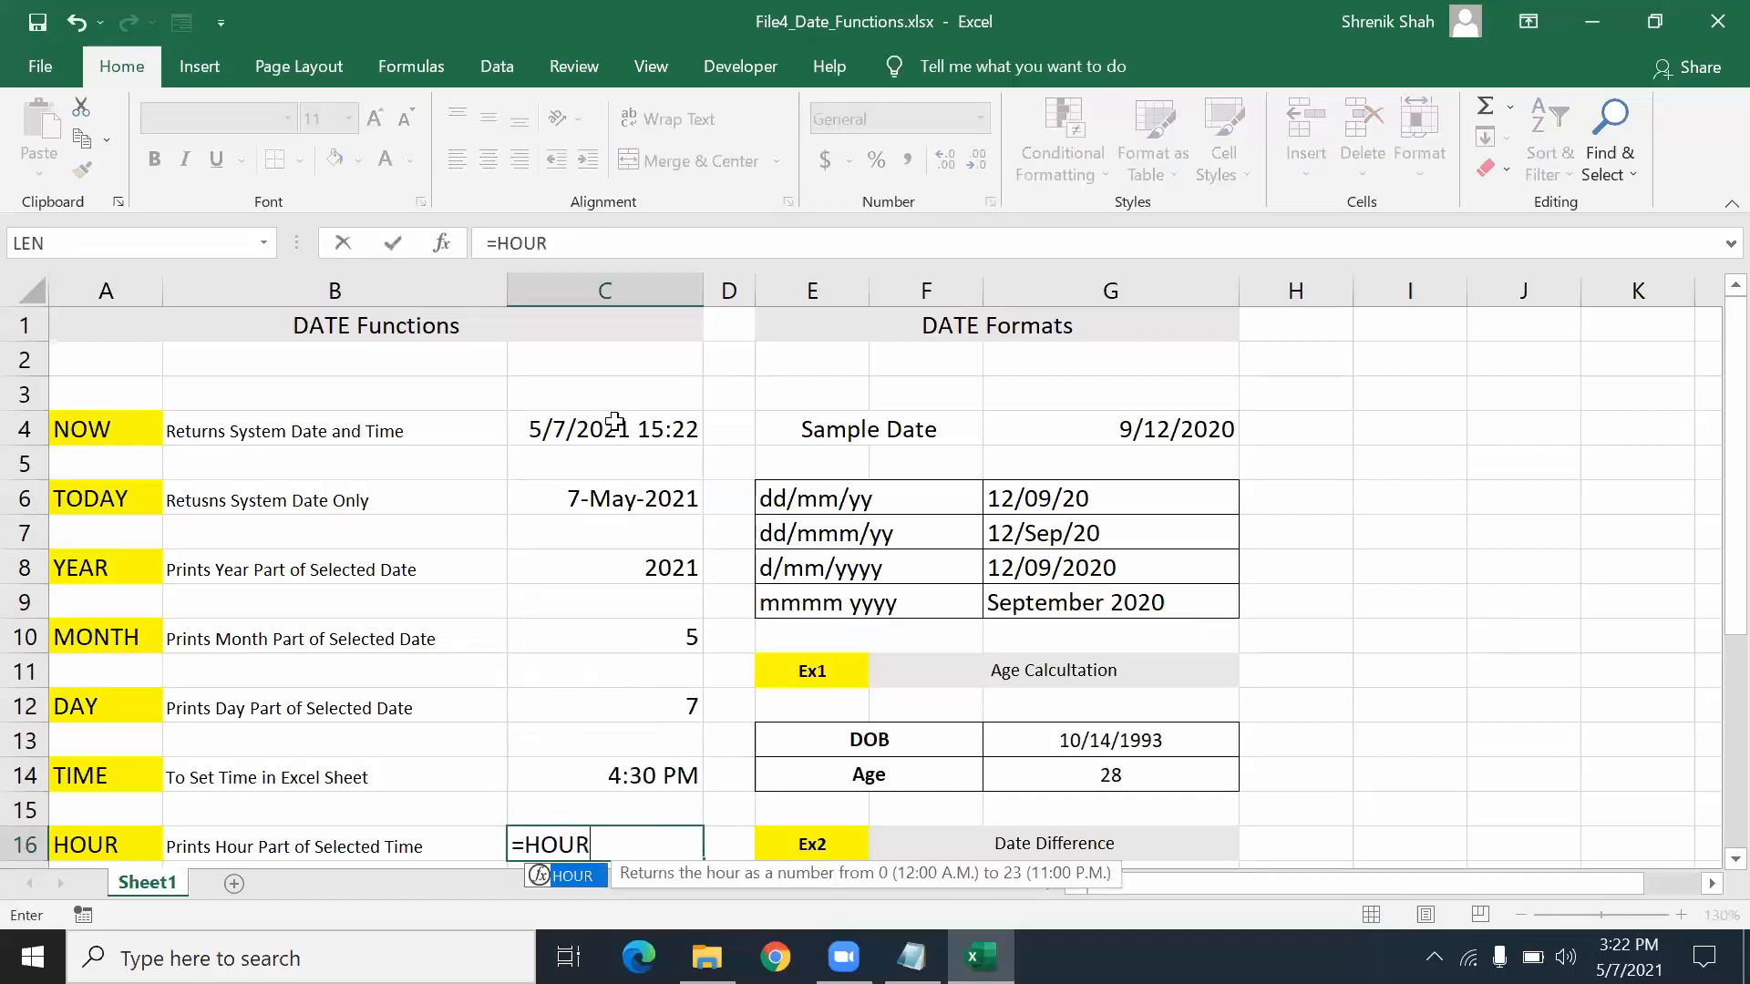
pyautogui.press('Up')
pyautogui.press('Up')
pyautogui.write(')')
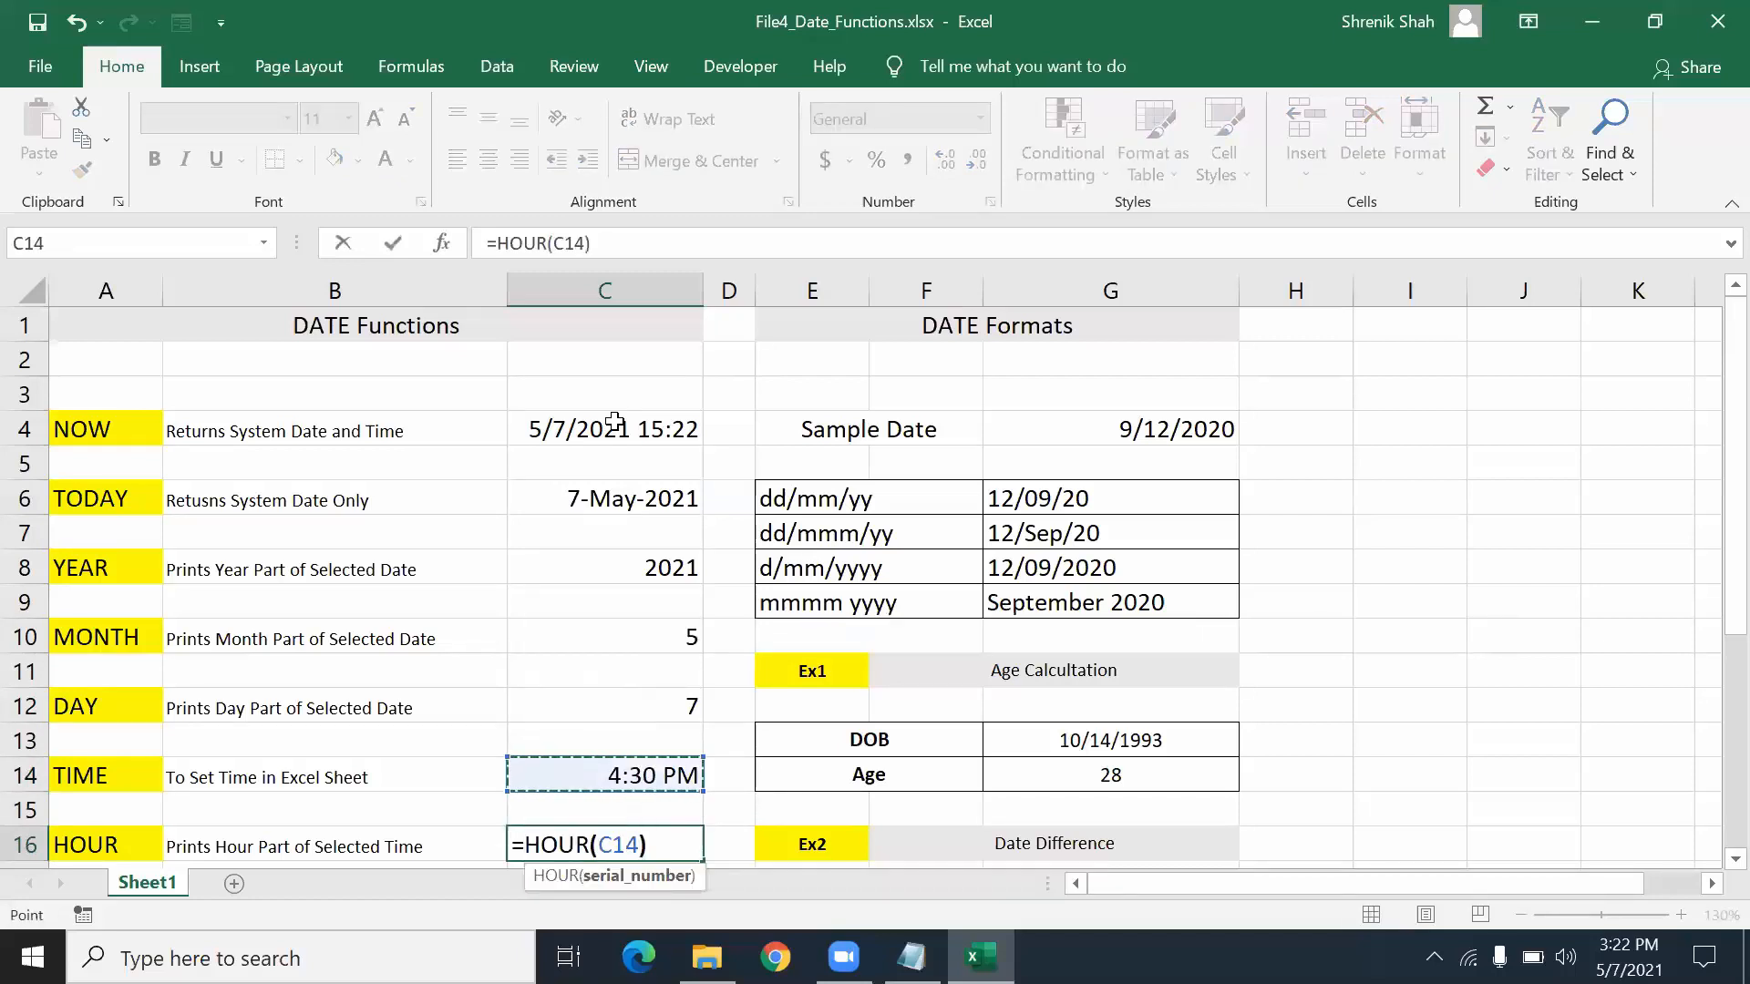
pyautogui.press('Return')
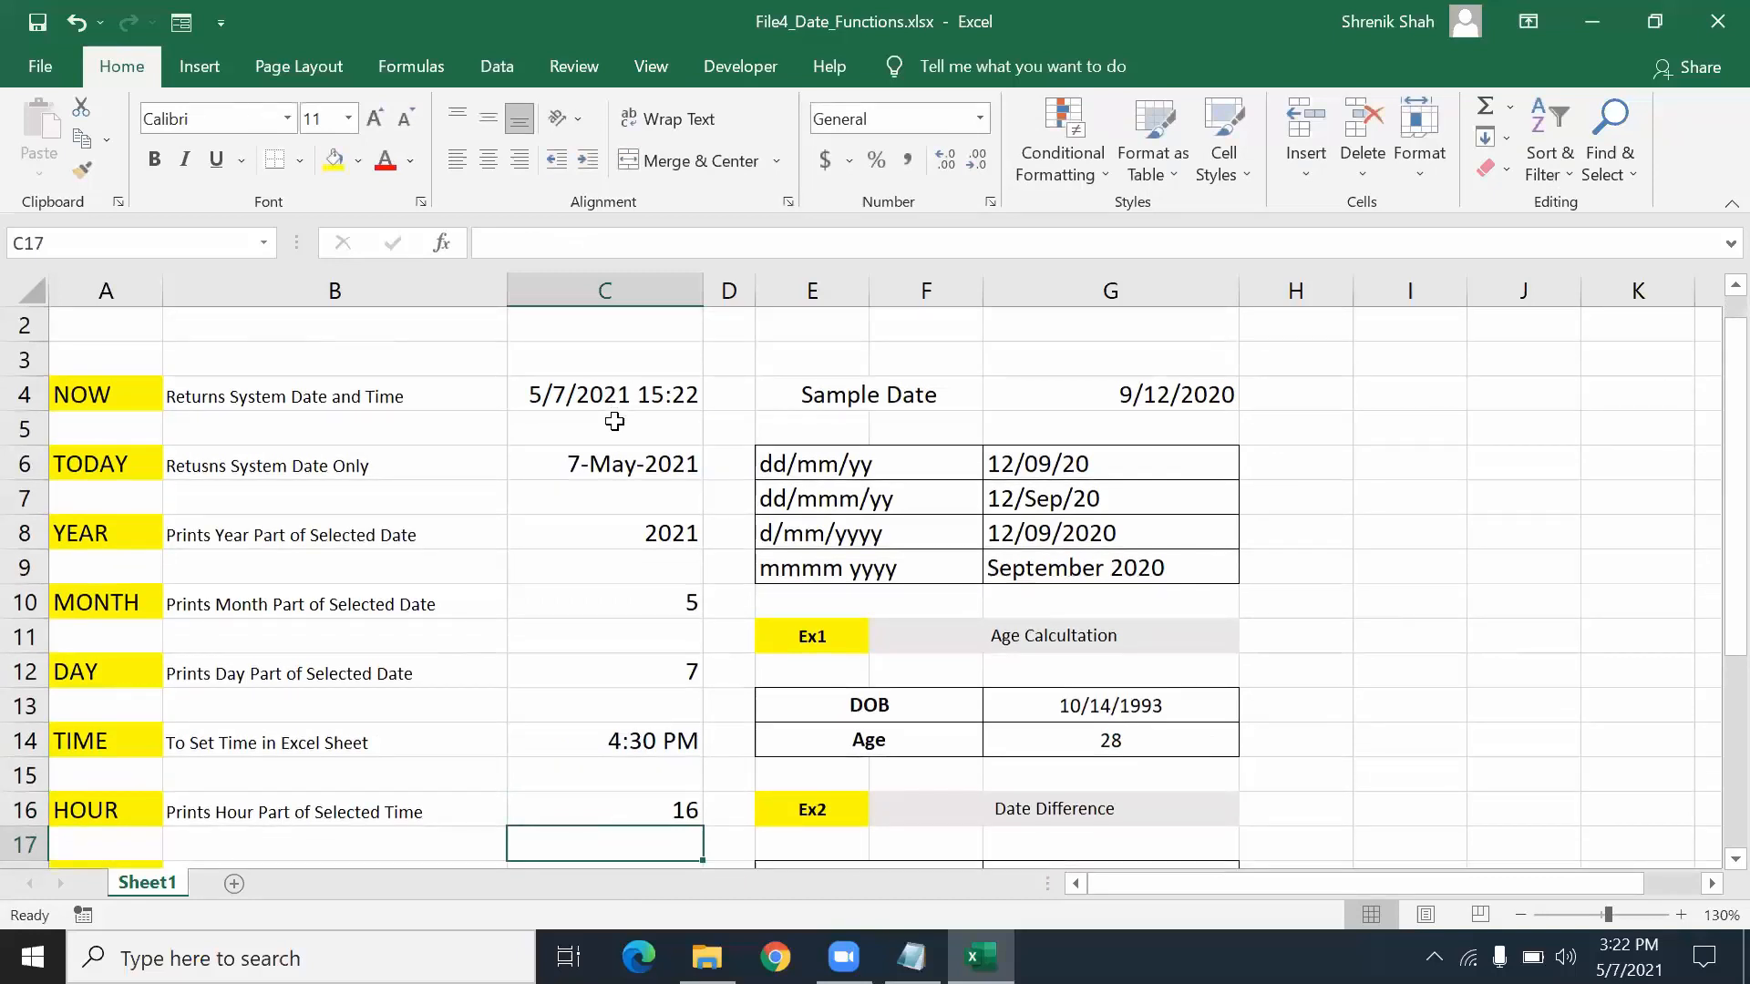
# - Enter =MINUTE(C14) in C18, returning 30
pyautogui.press('Down')
pyautogui.press('Down')
pyautogui.press('Down')
pyautogui.press('Down')
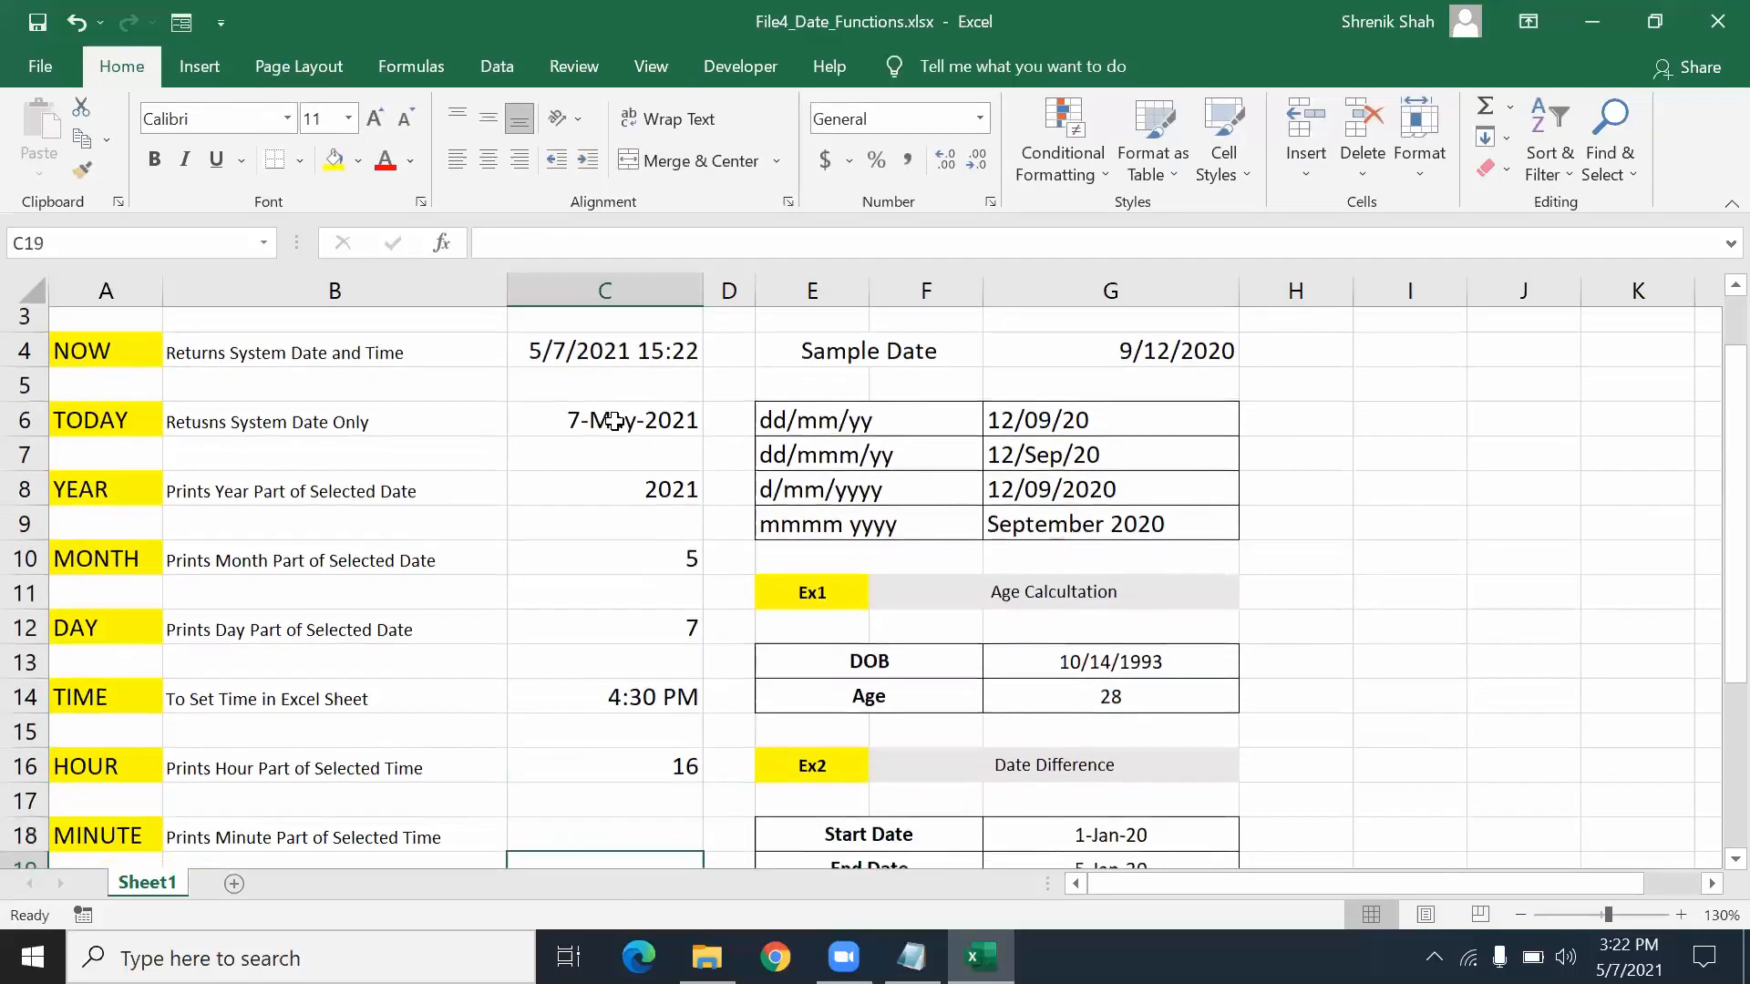
pyautogui.press('Up')
pyautogui.press('Up')
pyautogui.press('Up')
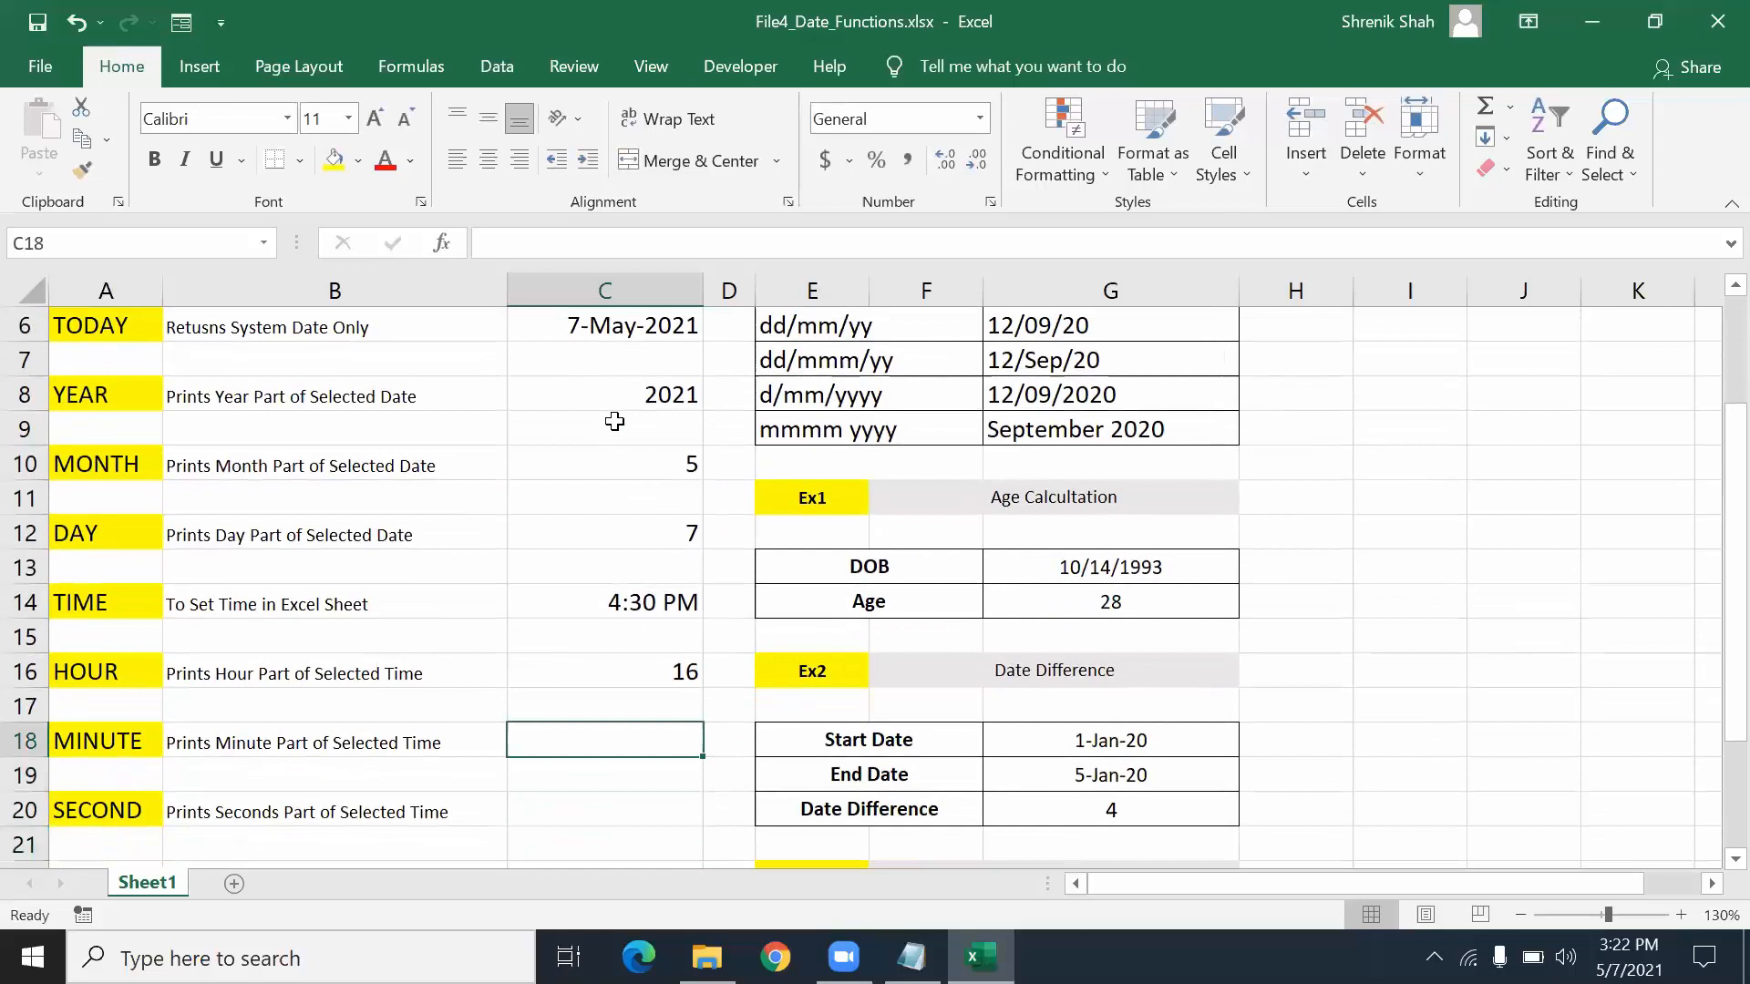
pyautogui.write('=')
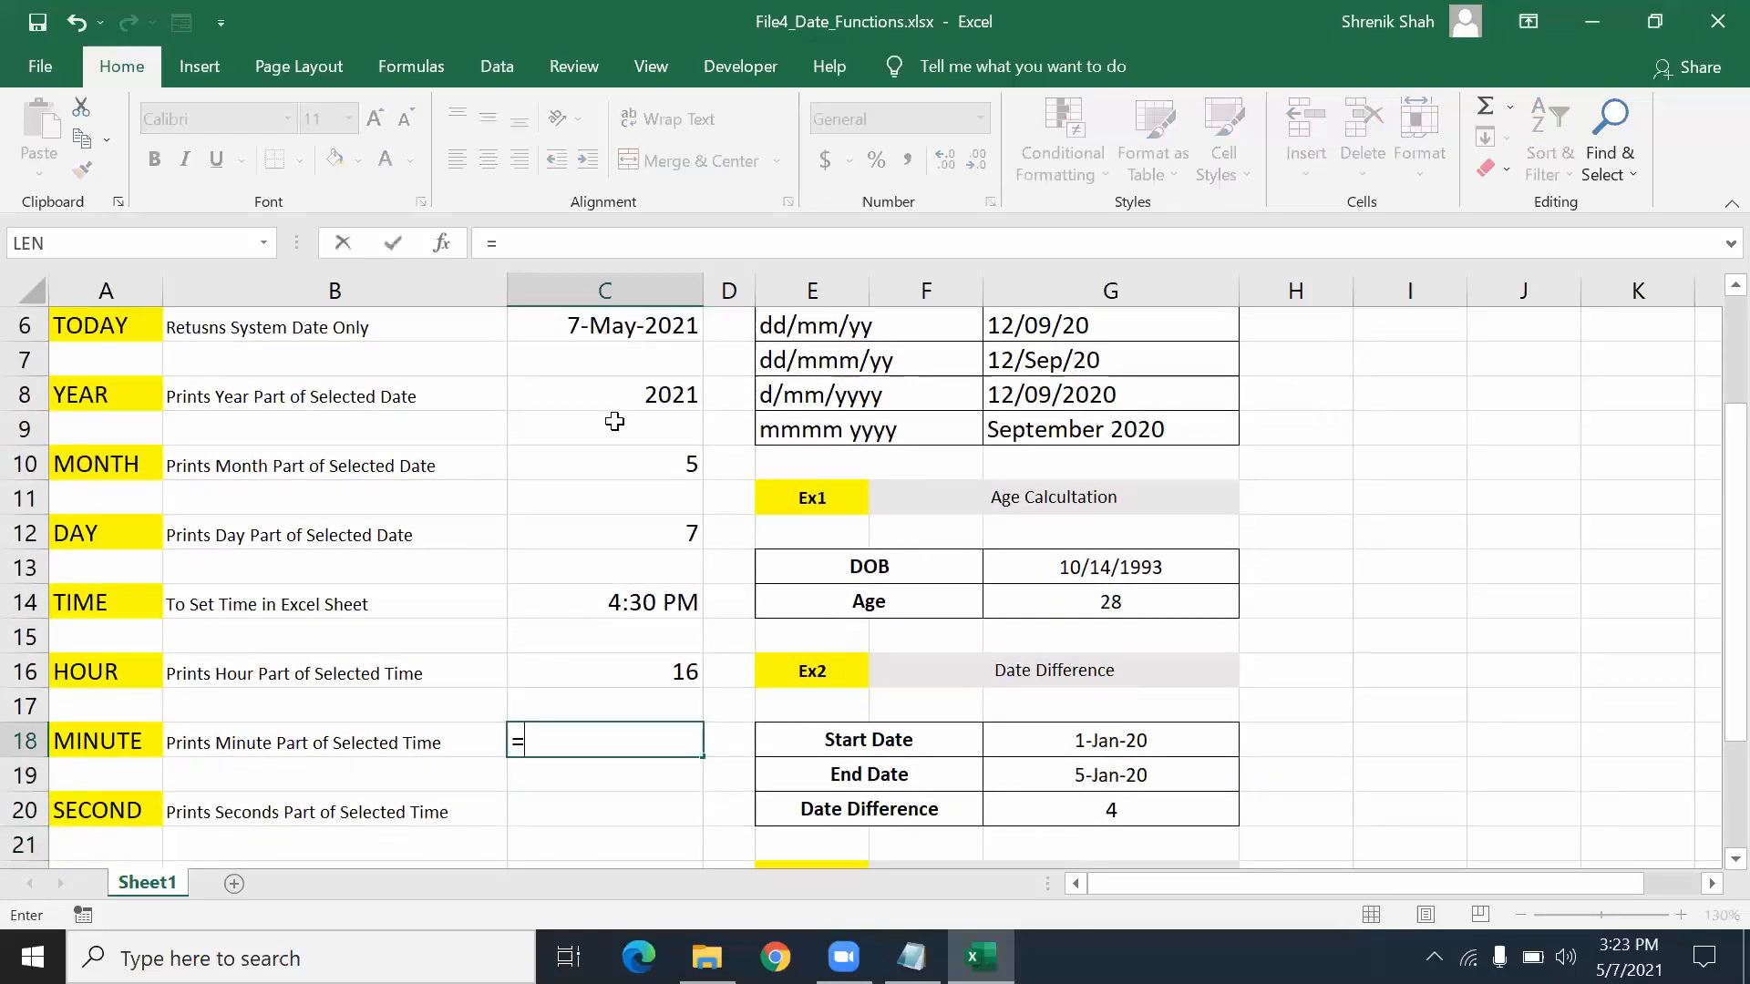
pyautogui.write('MINUTE(')
pyautogui.press('Up')
pyautogui.press('Up')
pyautogui.press('Up')
pyautogui.press('Up')
pyautogui.write(')')
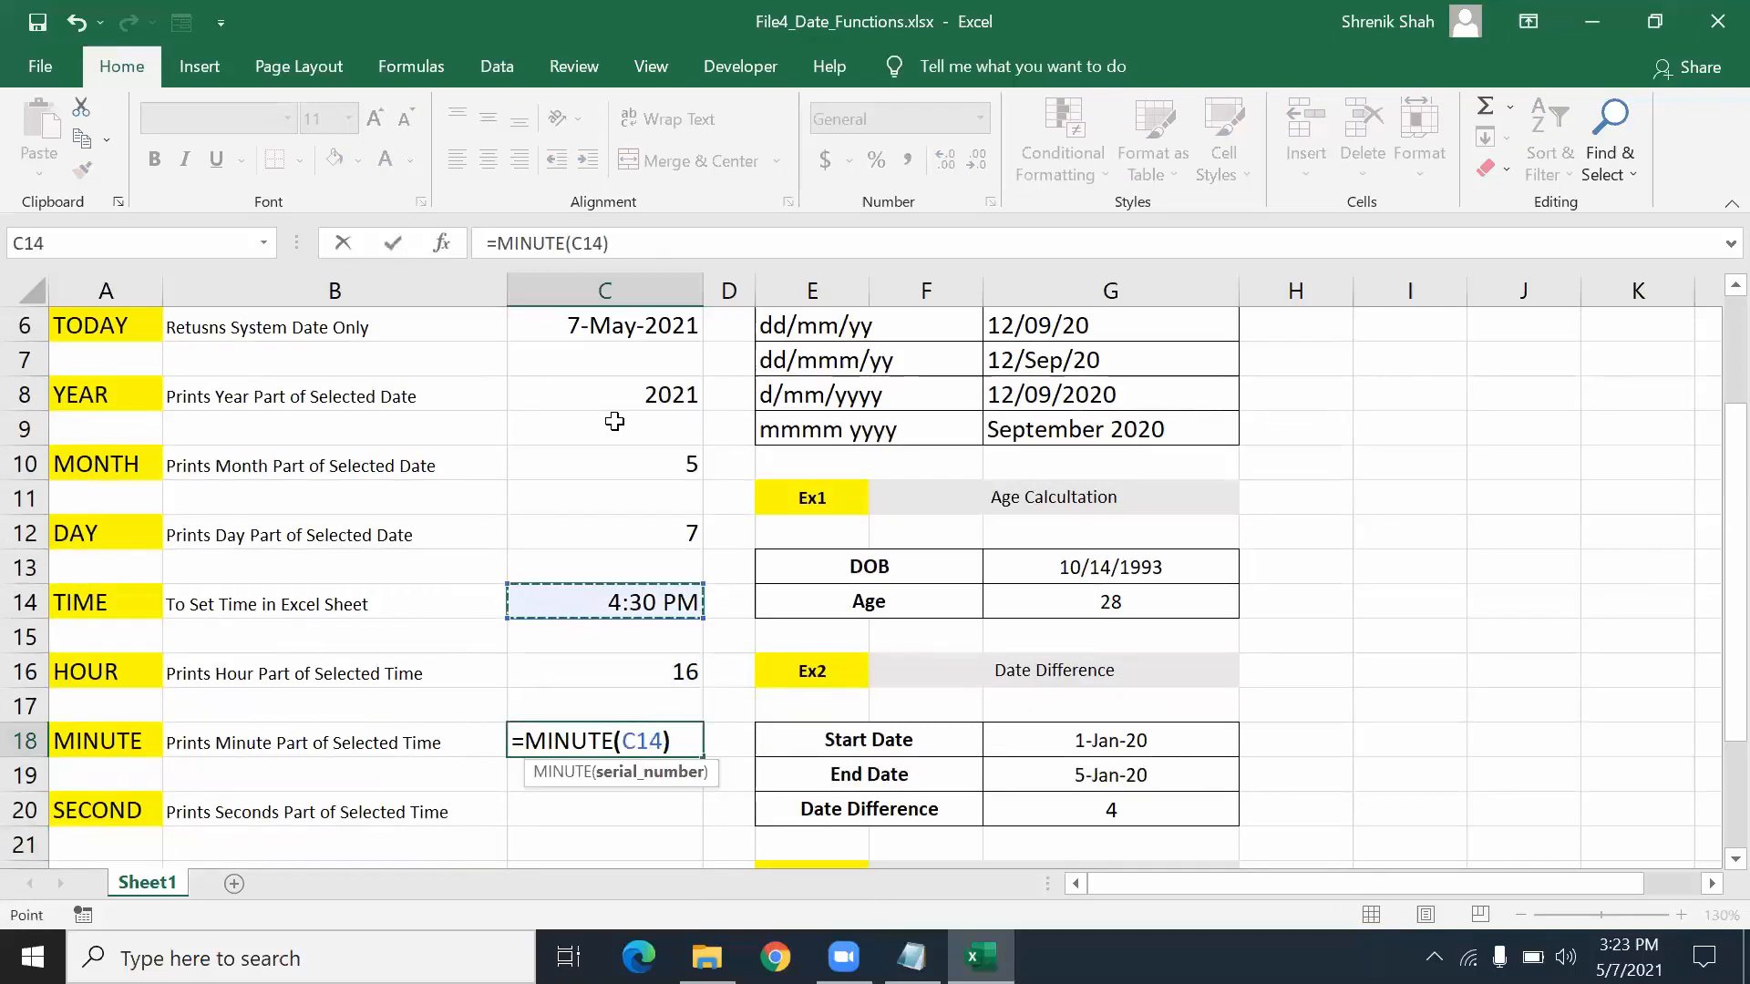
pyautogui.press('Return')
pyautogui.press('Down')
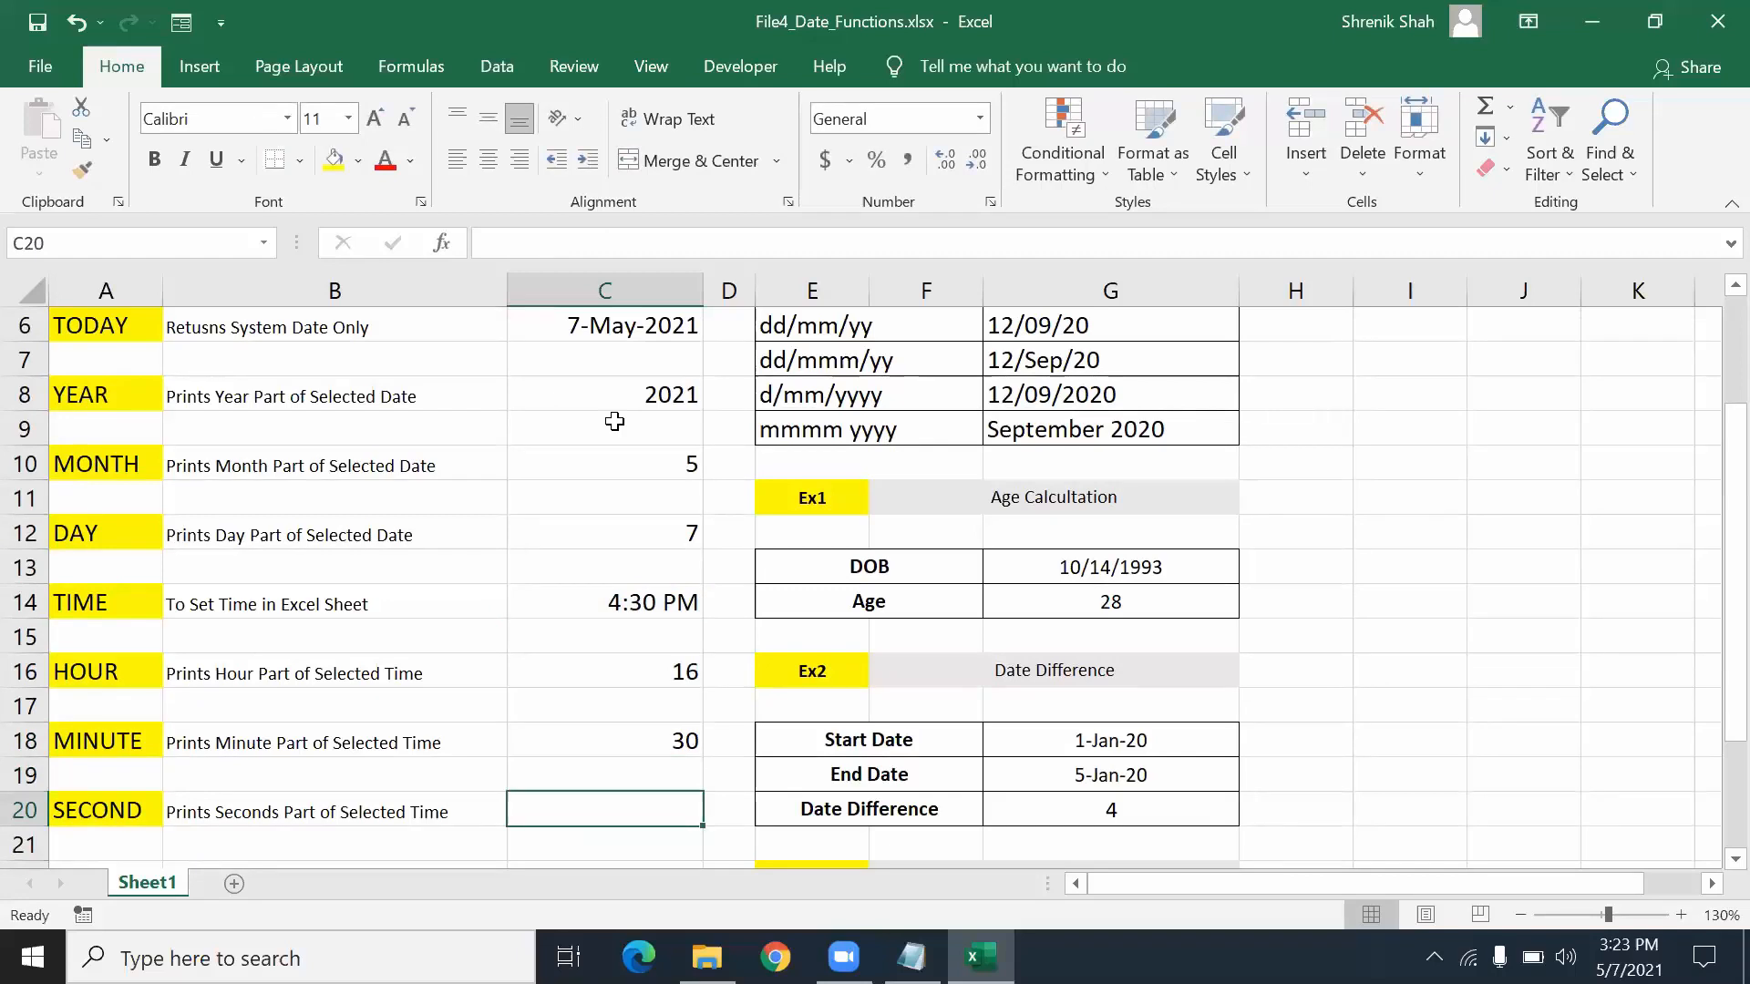
# - Enter =SECOND(C14) in C20, returning 45, and scroll back to the top
pyautogui.write('=SEOND')
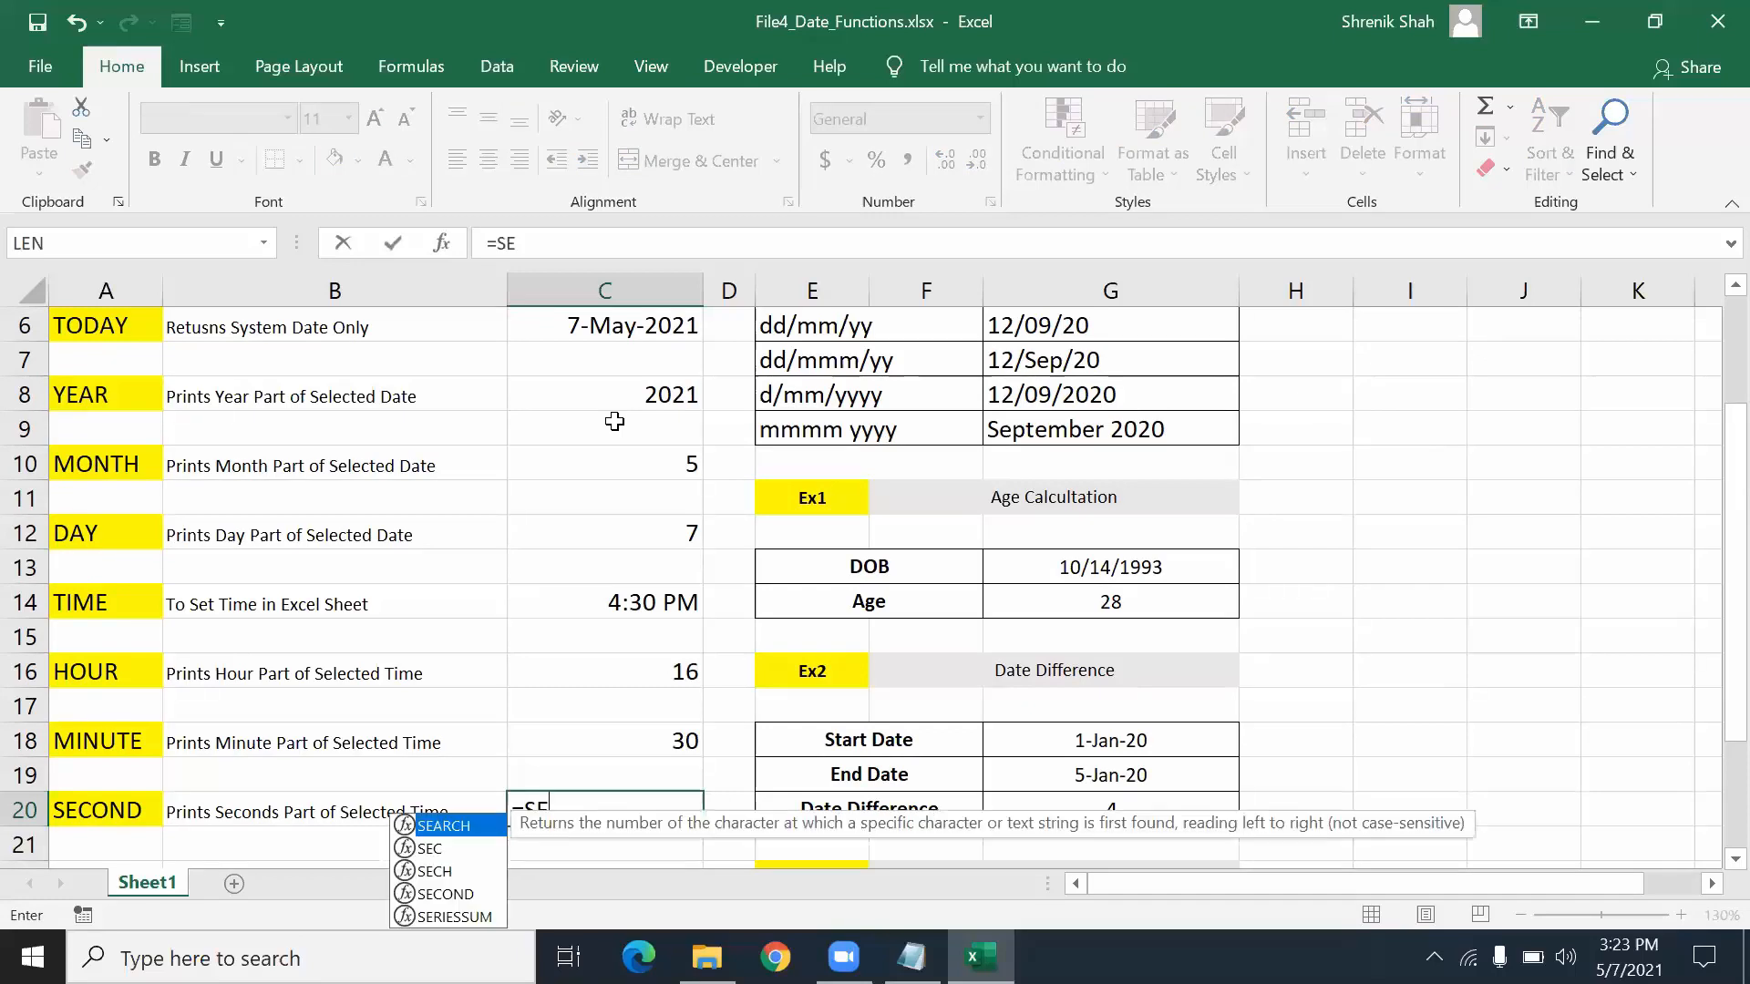
pyautogui.press('BackSpace')
pyautogui.press('BackSpace')
pyautogui.press('BackSpace')
pyautogui.write('COND(')
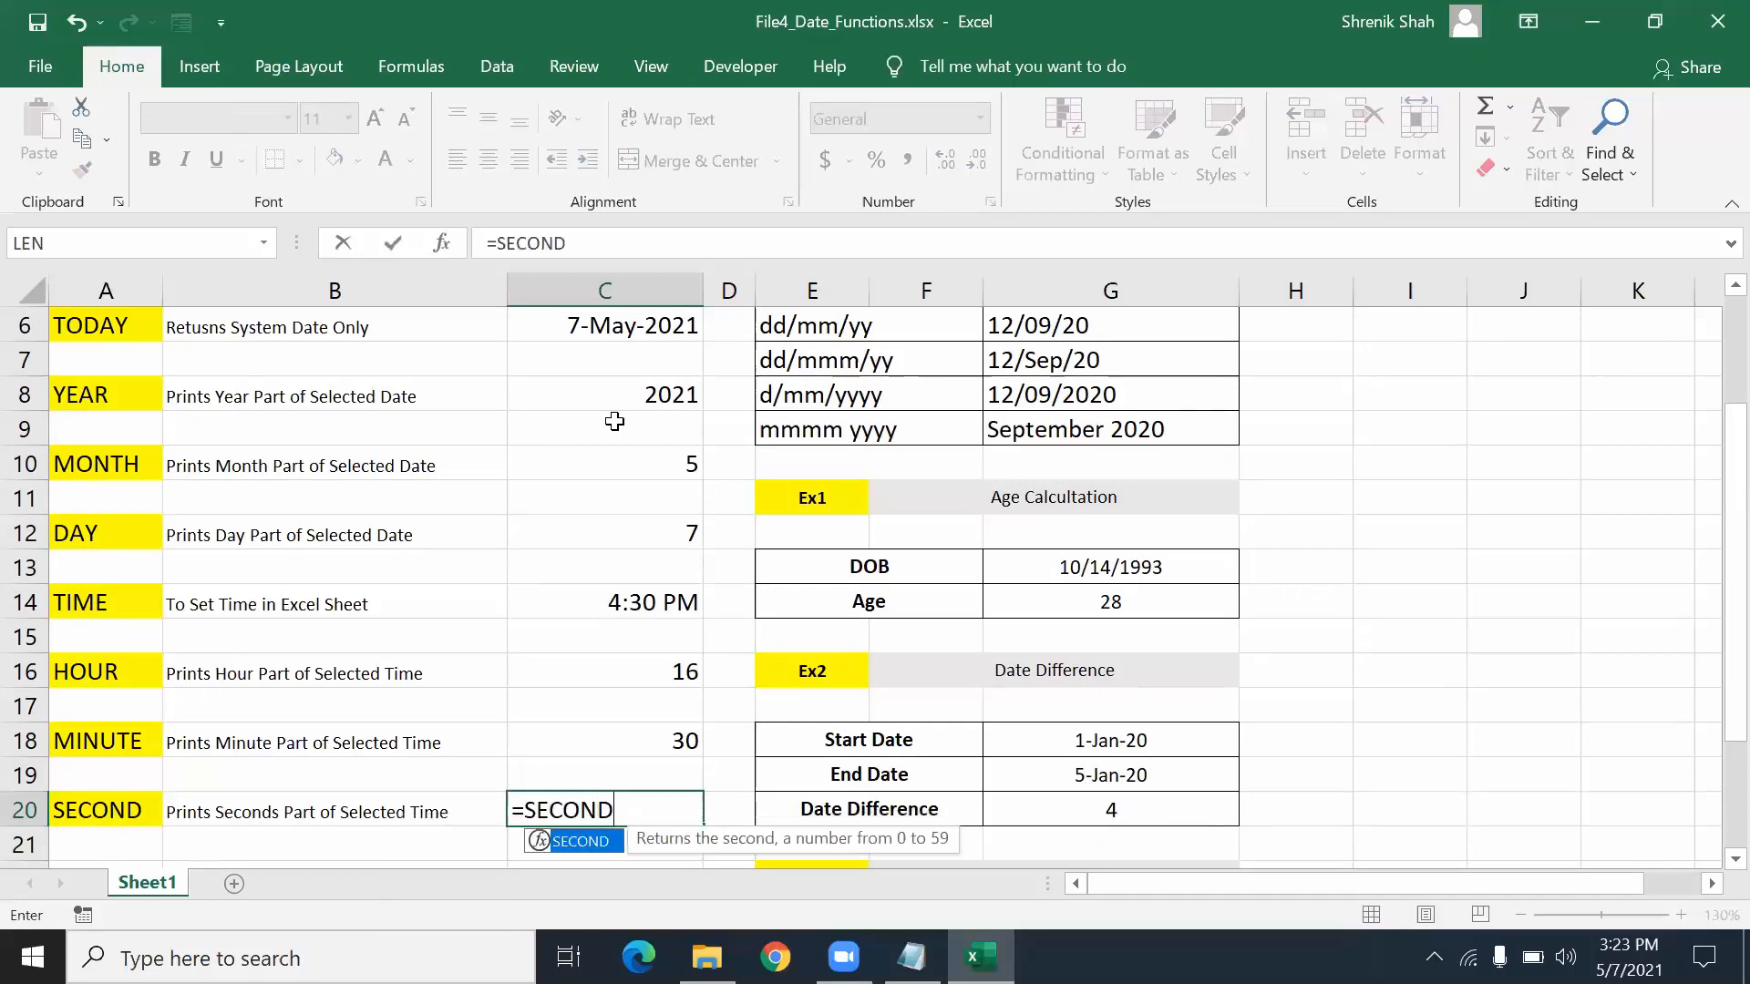
pyautogui.press('Up')
pyautogui.press('Up')
pyautogui.press('Up')
pyautogui.press('Up')
pyautogui.press('Up')
pyautogui.press('Up')
pyautogui.press('Up')
pyautogui.press('Up')
pyautogui.press('Up')
pyautogui.press('Down')
pyautogui.press('Down')
pyautogui.press('Down')
pyautogui.write(')')
pyautogui.press('Return')
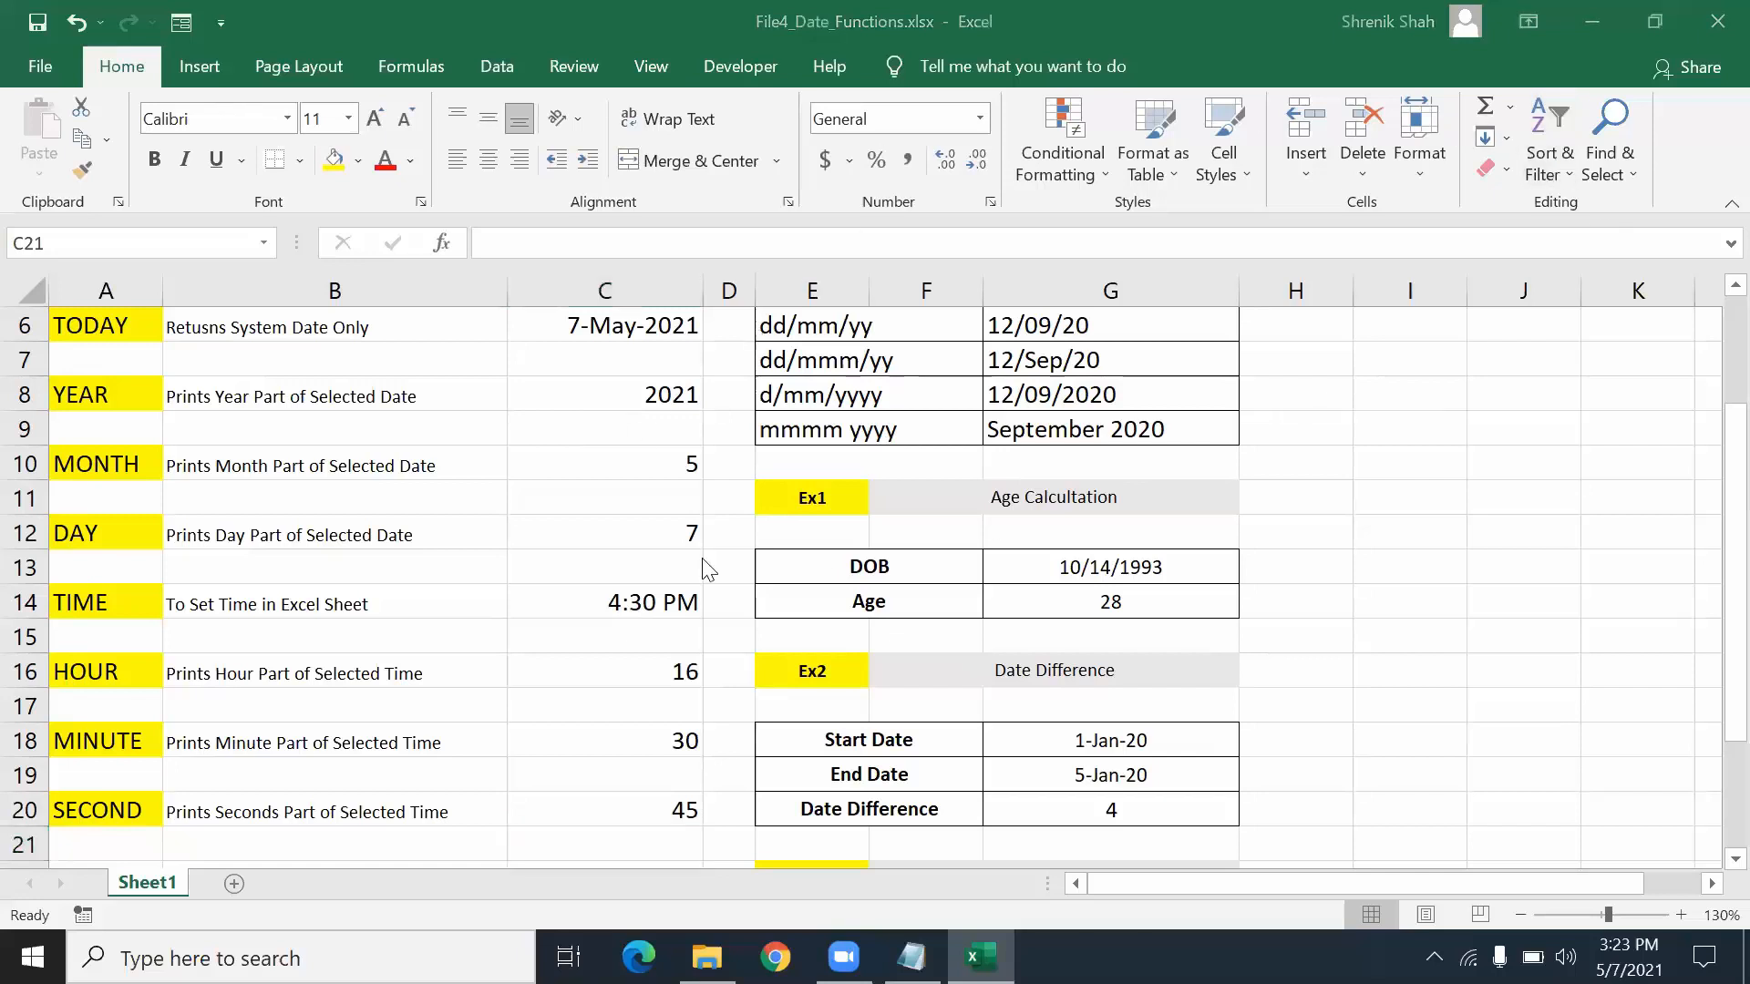
pyautogui.scroll(2, 687, 574)
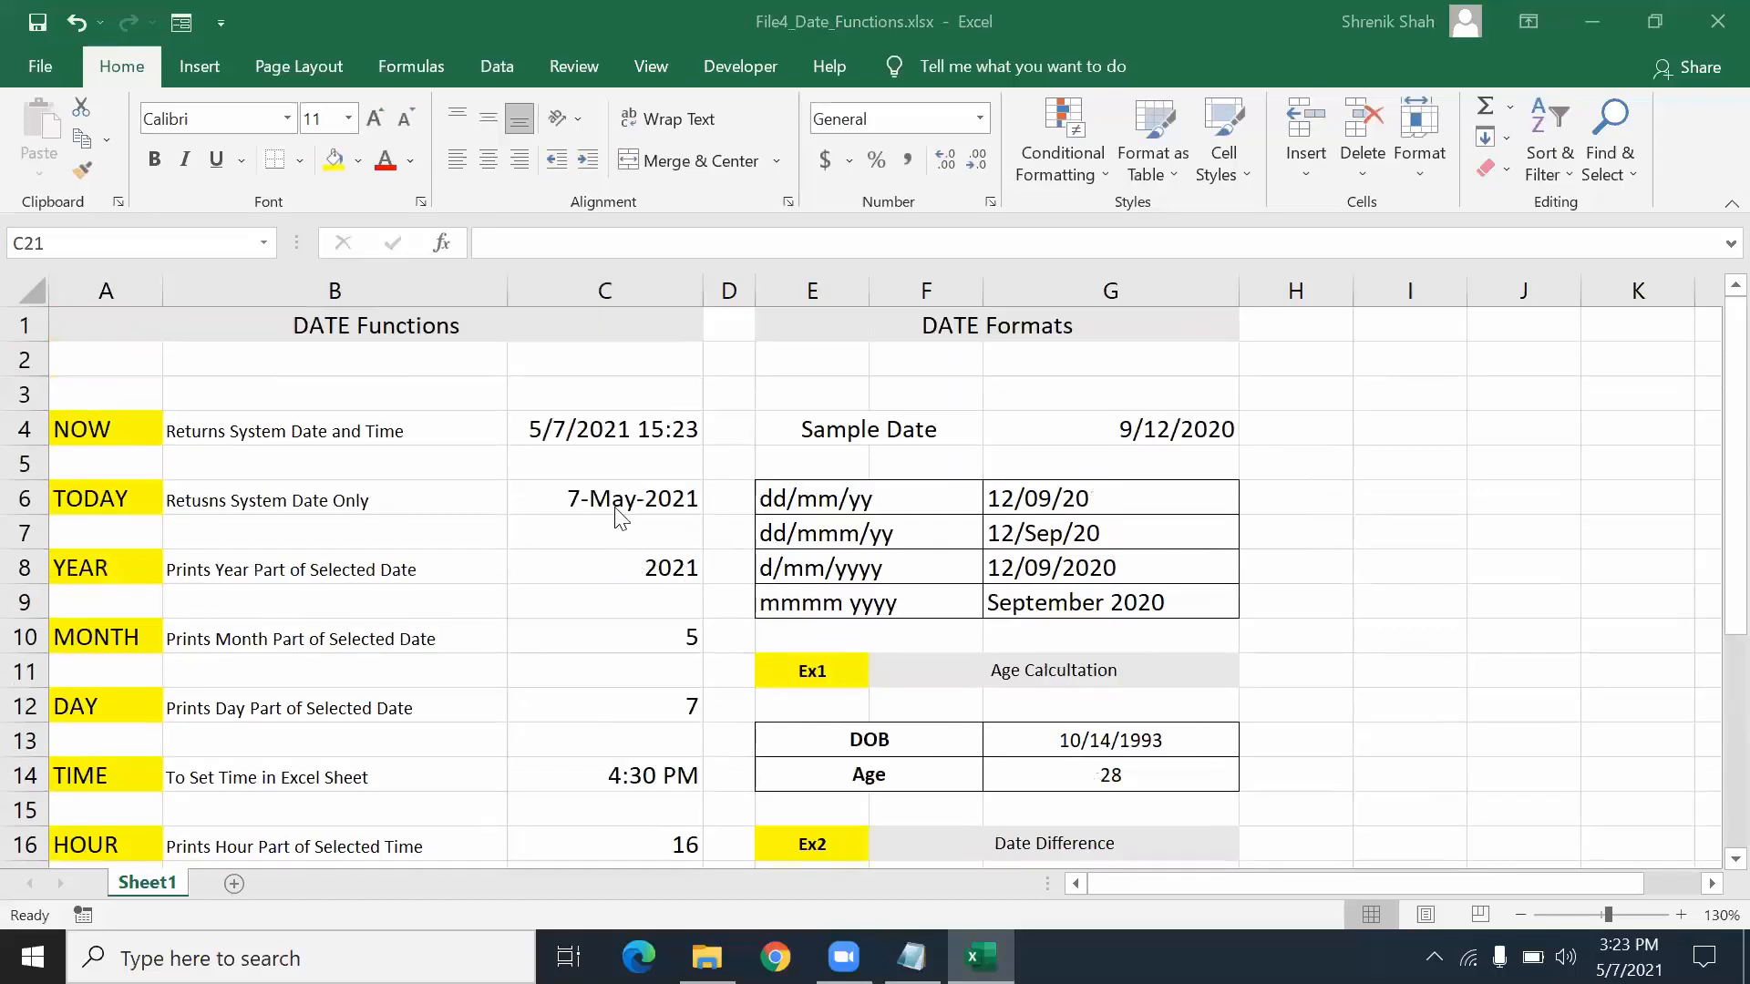
pyautogui.moveTo(223, 488); pyautogui.dragTo(456, 491)
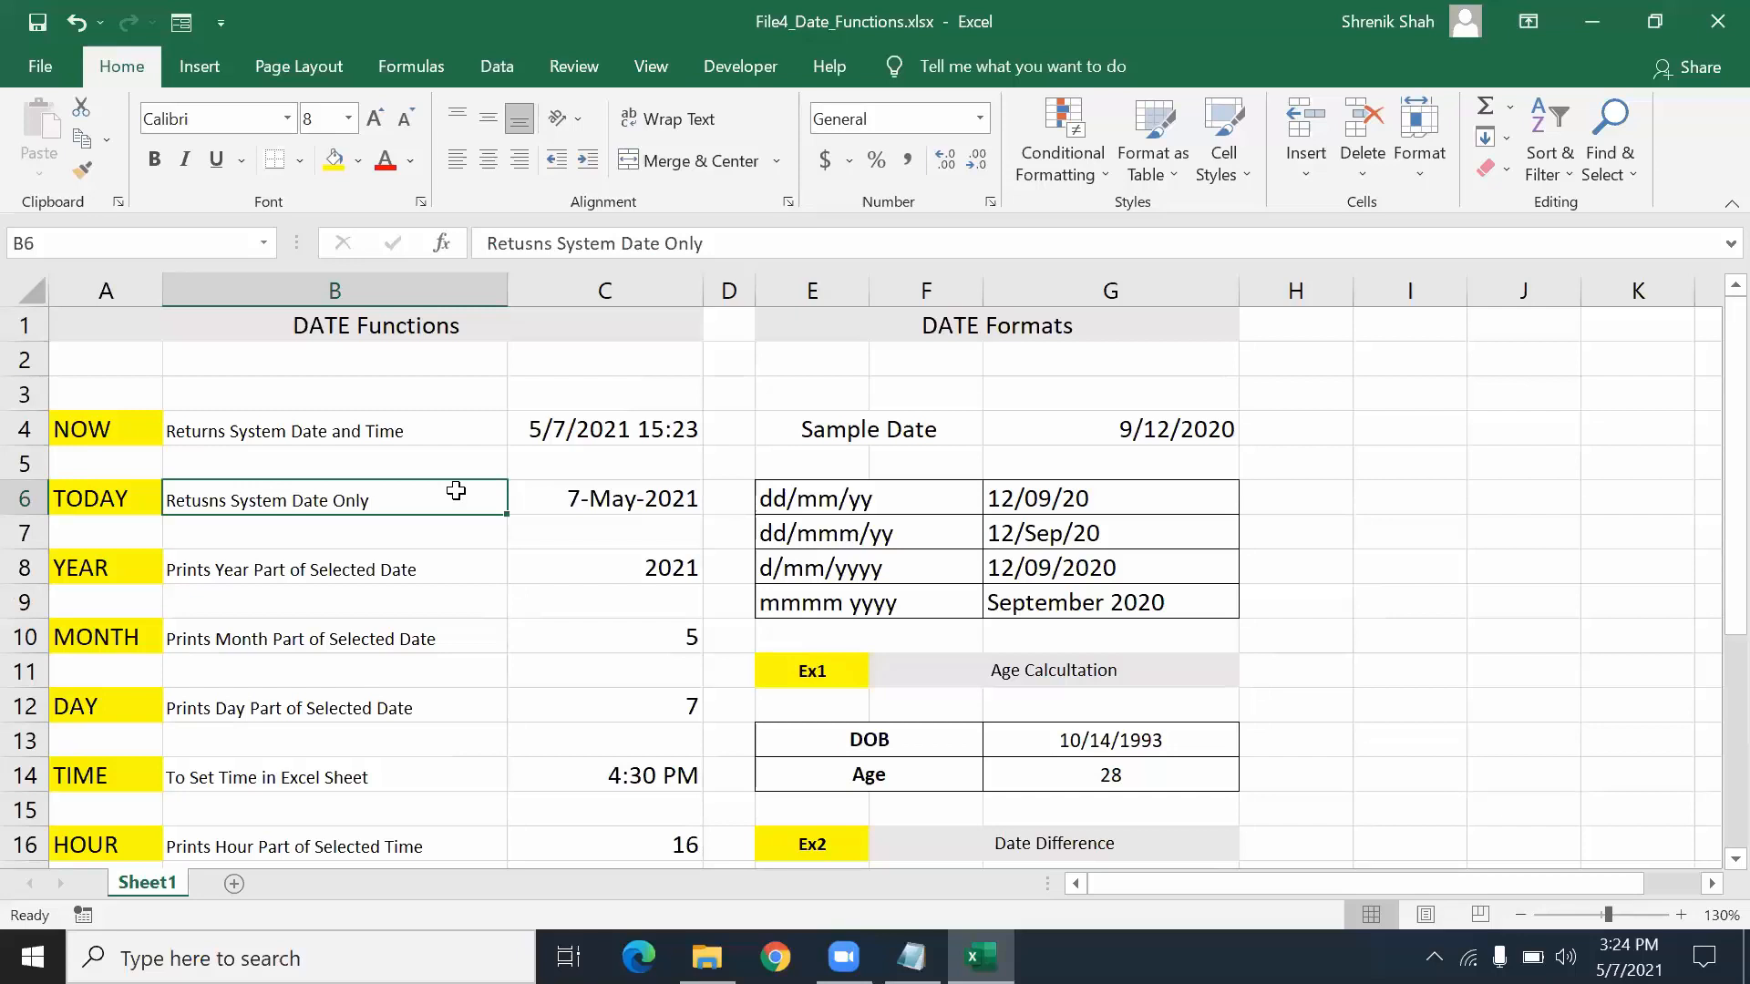
# - Clear the four date-format results in G6:G9
pyautogui.moveTo(173, 432); pyautogui.dragTo(91, 809)
pyautogui.moveTo(853, 332); pyautogui.dragTo(1048, 695)
pyautogui.click(1102, 524)
pyautogui.moveTo(1079, 498); pyautogui.dragTo(1085, 598)
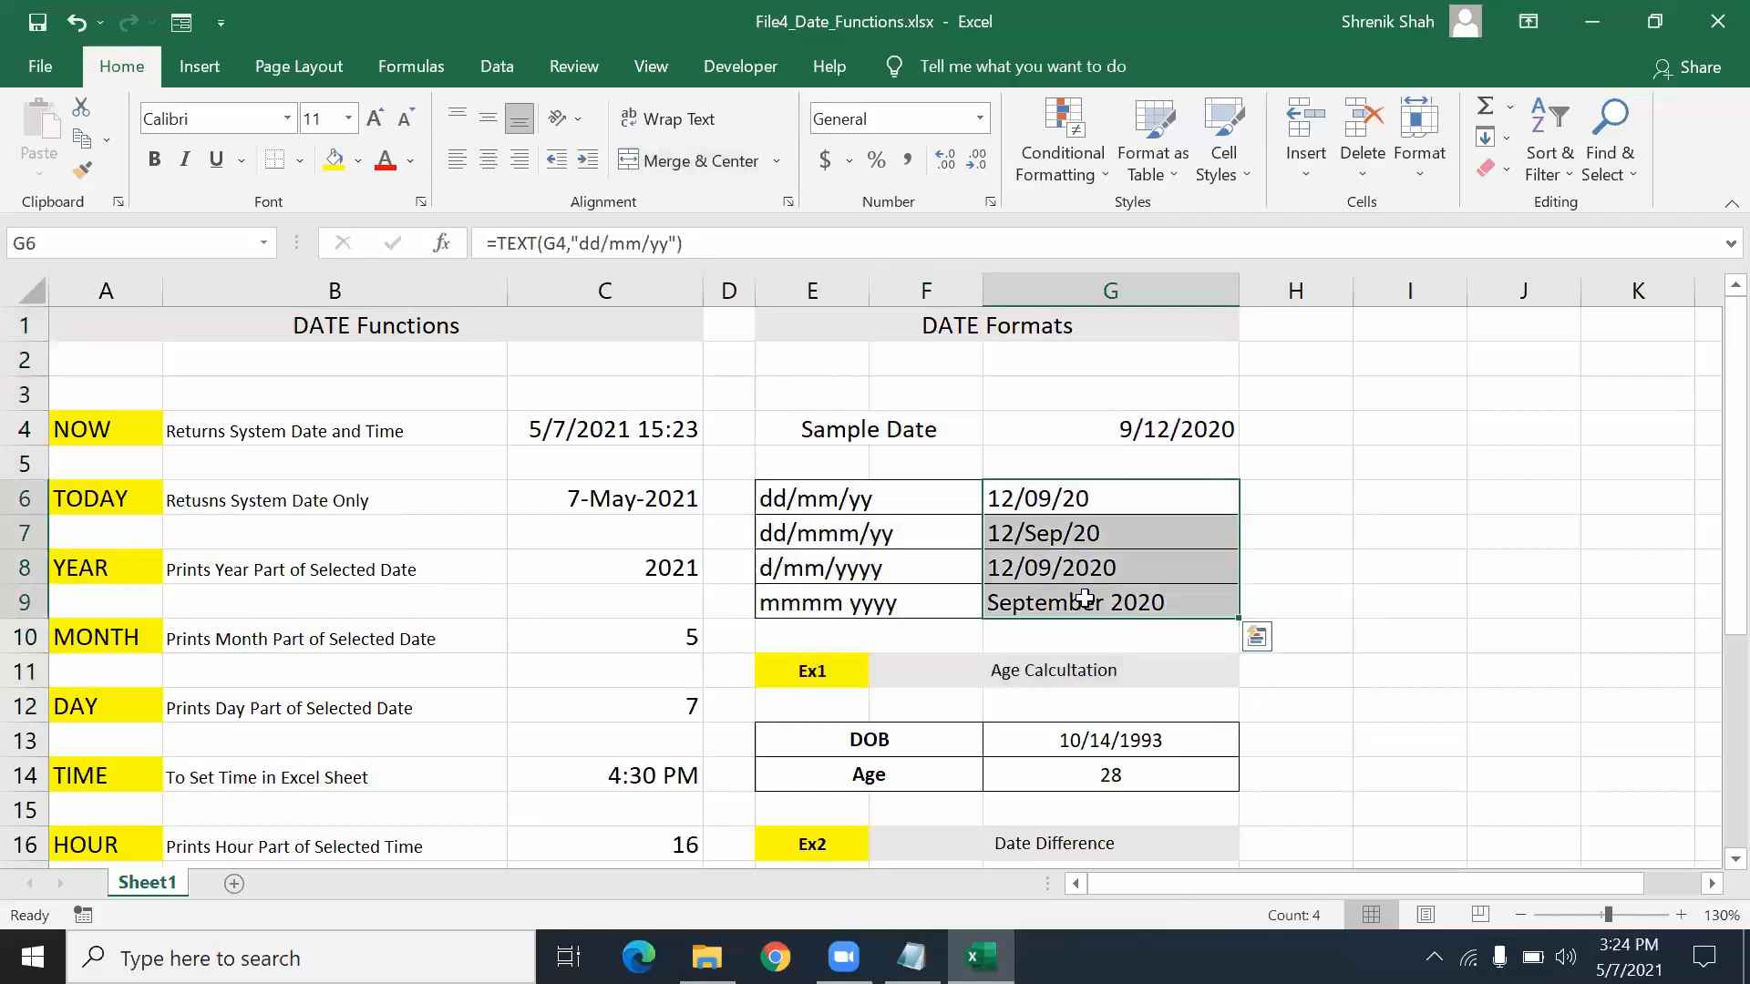
pyautogui.press('Delete')
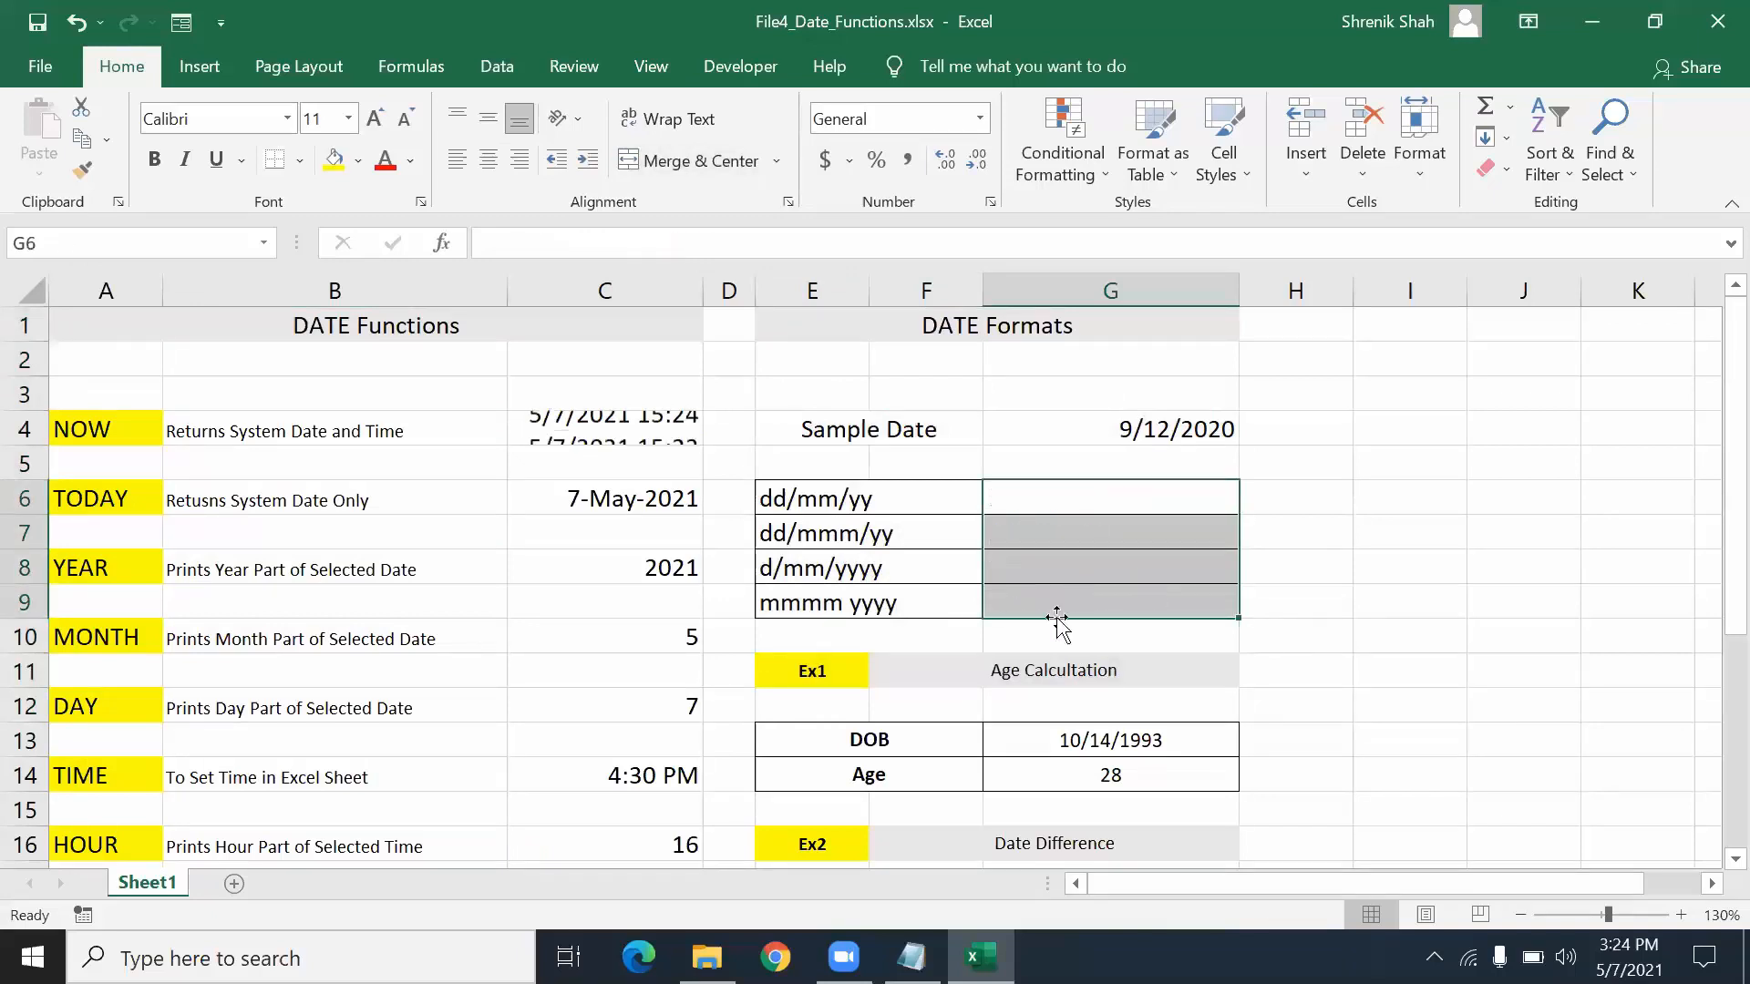
# - Clear the Age result in G14 and the results in G20 and G26
pyautogui.click(1025, 770)
pyautogui.press('Delete')
pyautogui.scroll(-2, 1026, 757)
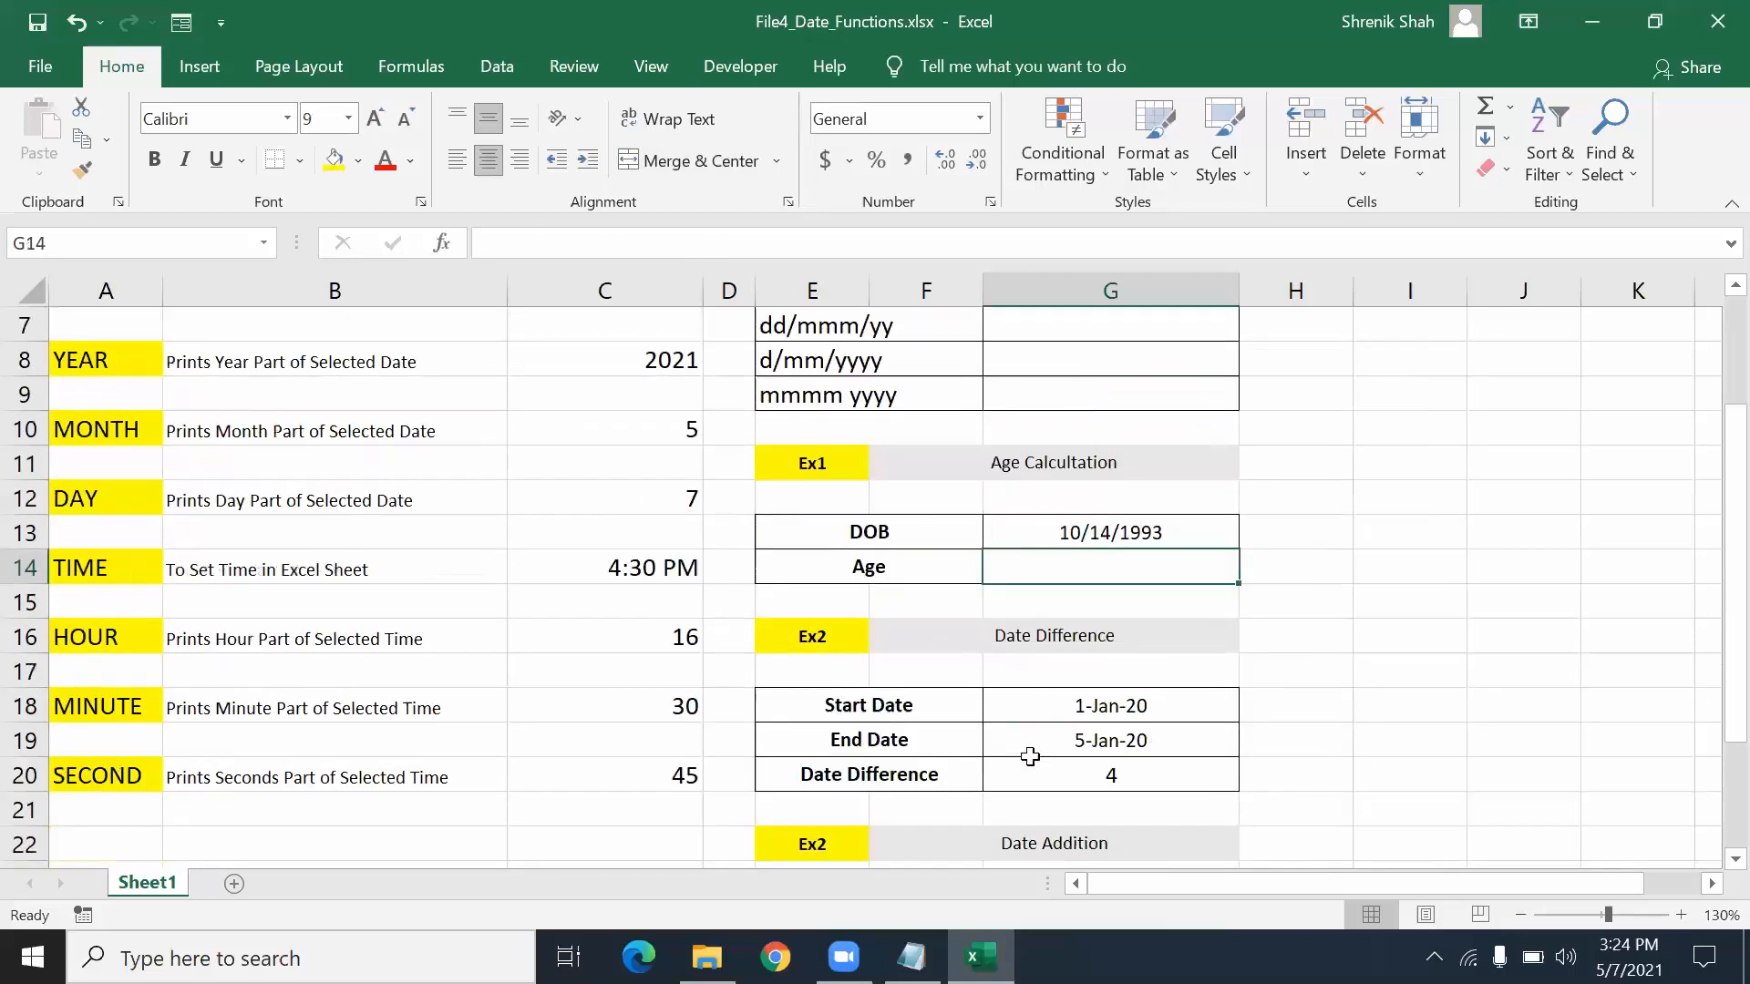
pyautogui.click(1083, 734)
pyautogui.click(1085, 768)
pyautogui.press('Delete')
pyautogui.scroll(-2, 1086, 767)
pyautogui.click(1089, 743)
pyautogui.click(1089, 766)
pyautogui.press('Delete')
pyautogui.scroll(-2, 1086, 762)
pyautogui.scroll(6, 1086, 762)
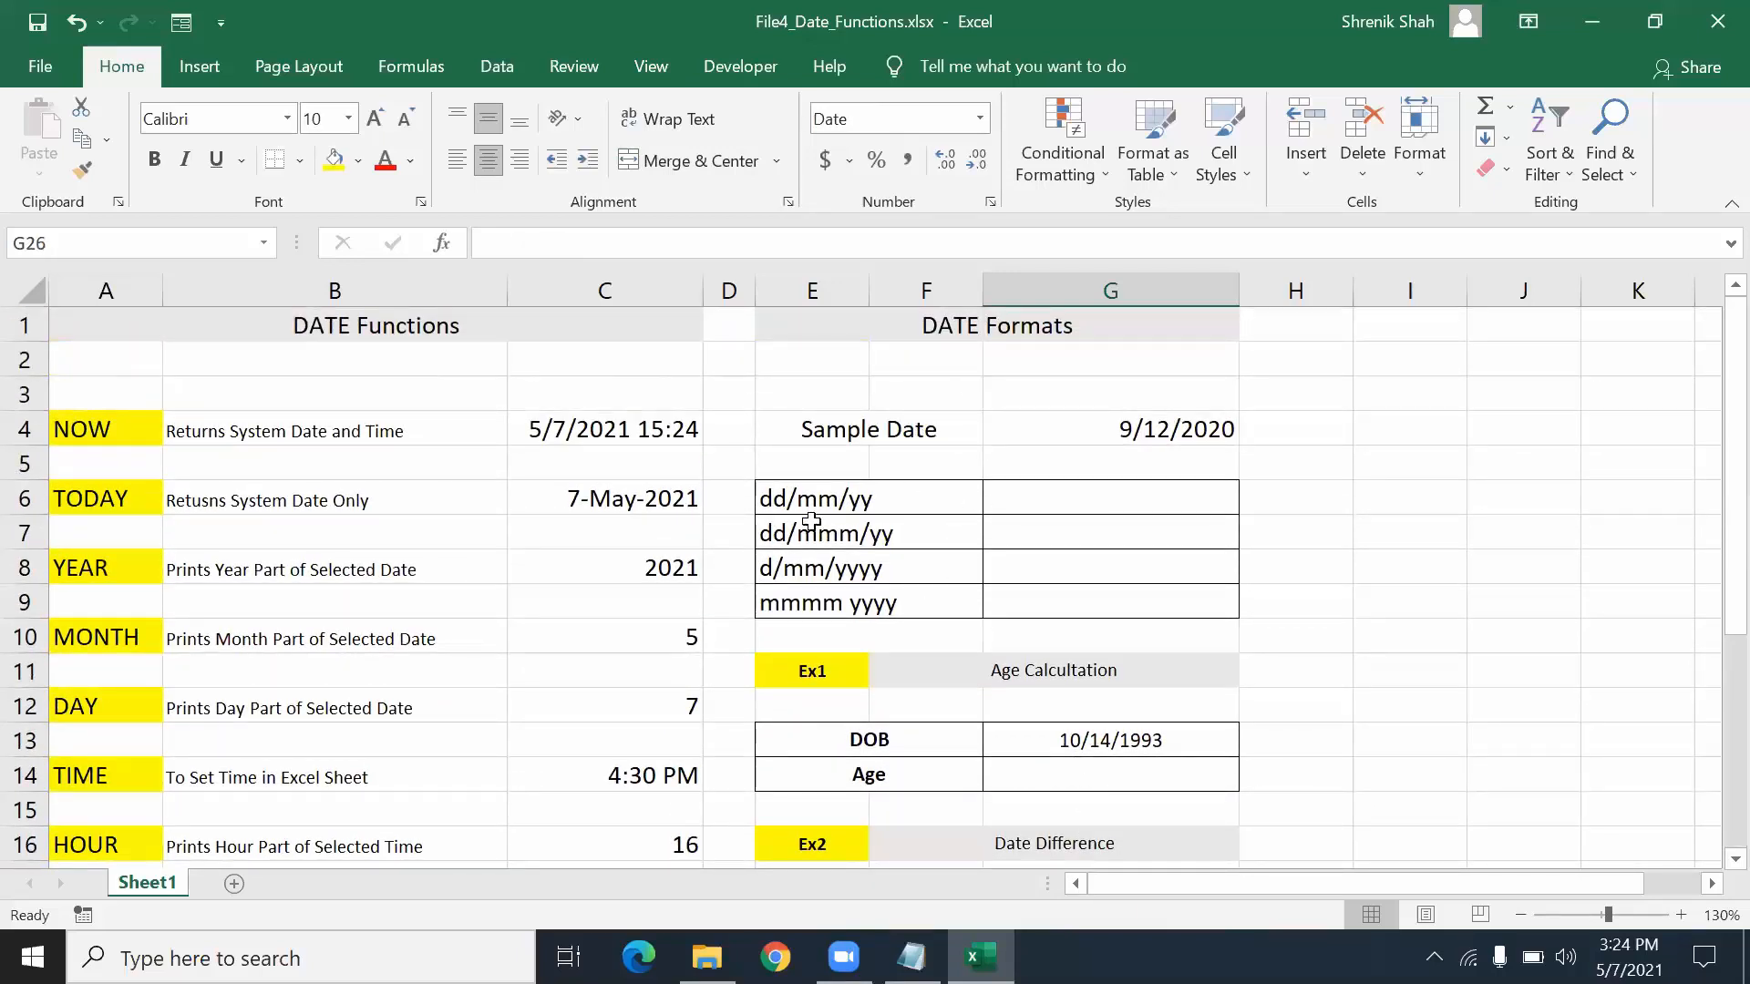
# - Point out the dd/mm/yy format label and the 9/12/2020 sample date in G4
pyautogui.click(910, 497)
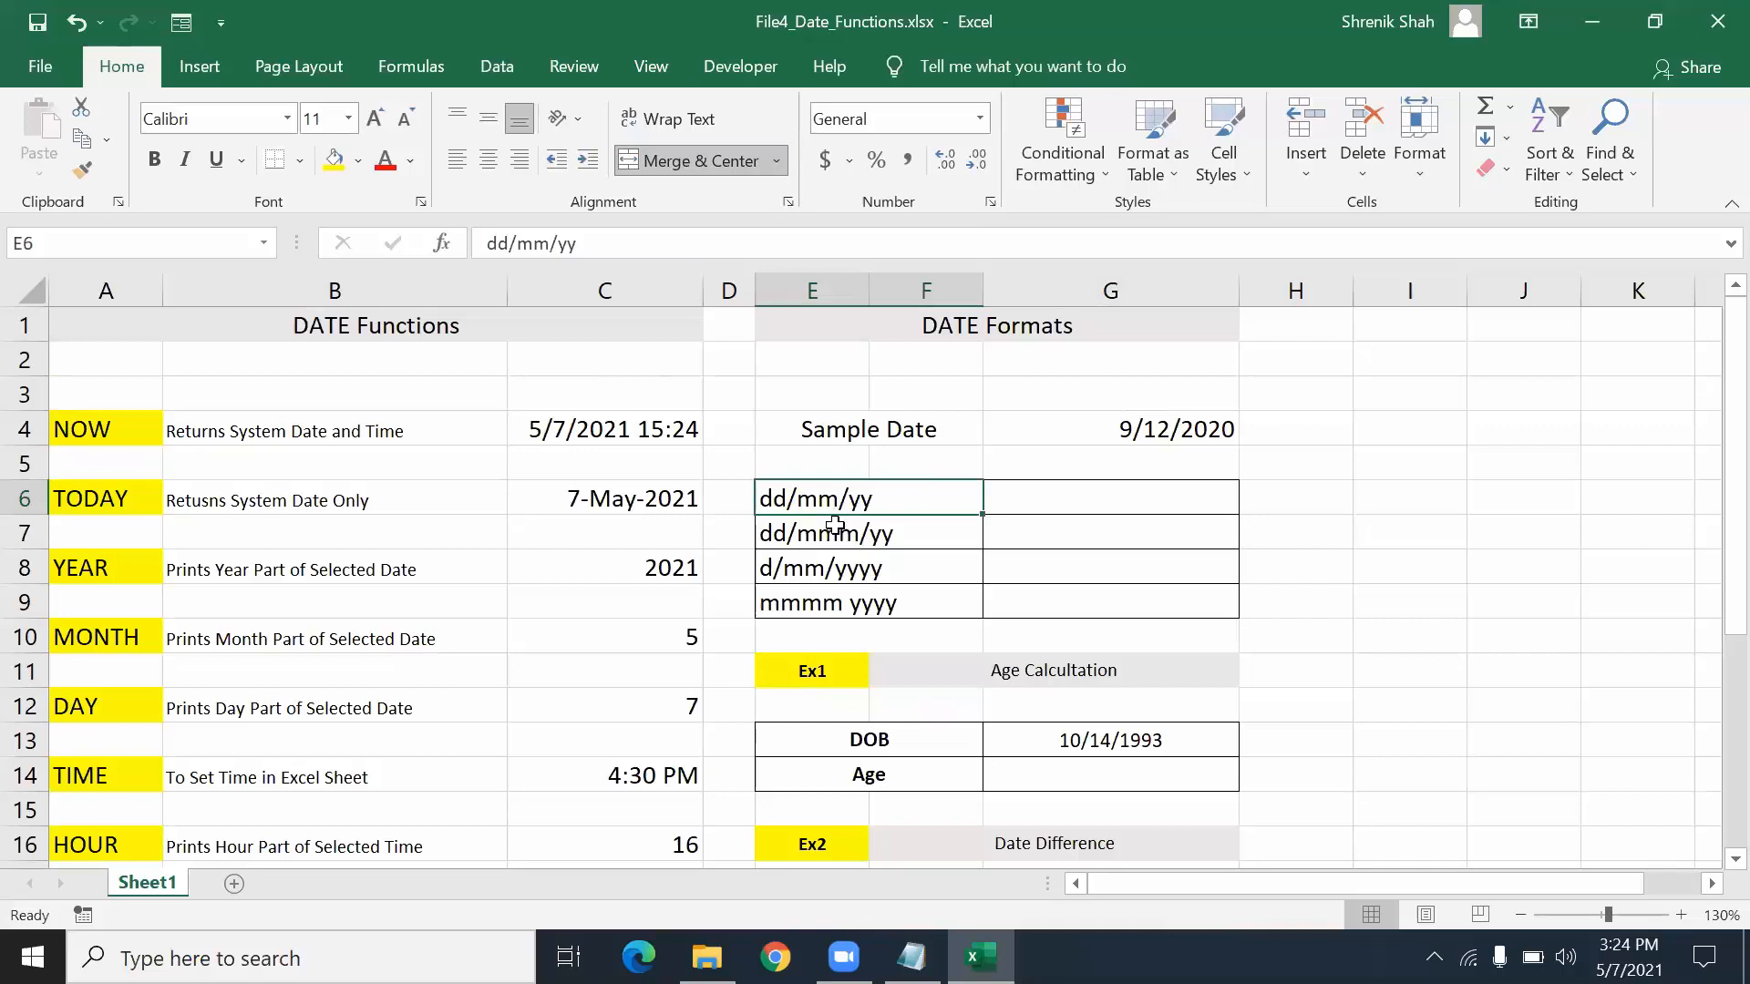
pyautogui.click(1174, 427)
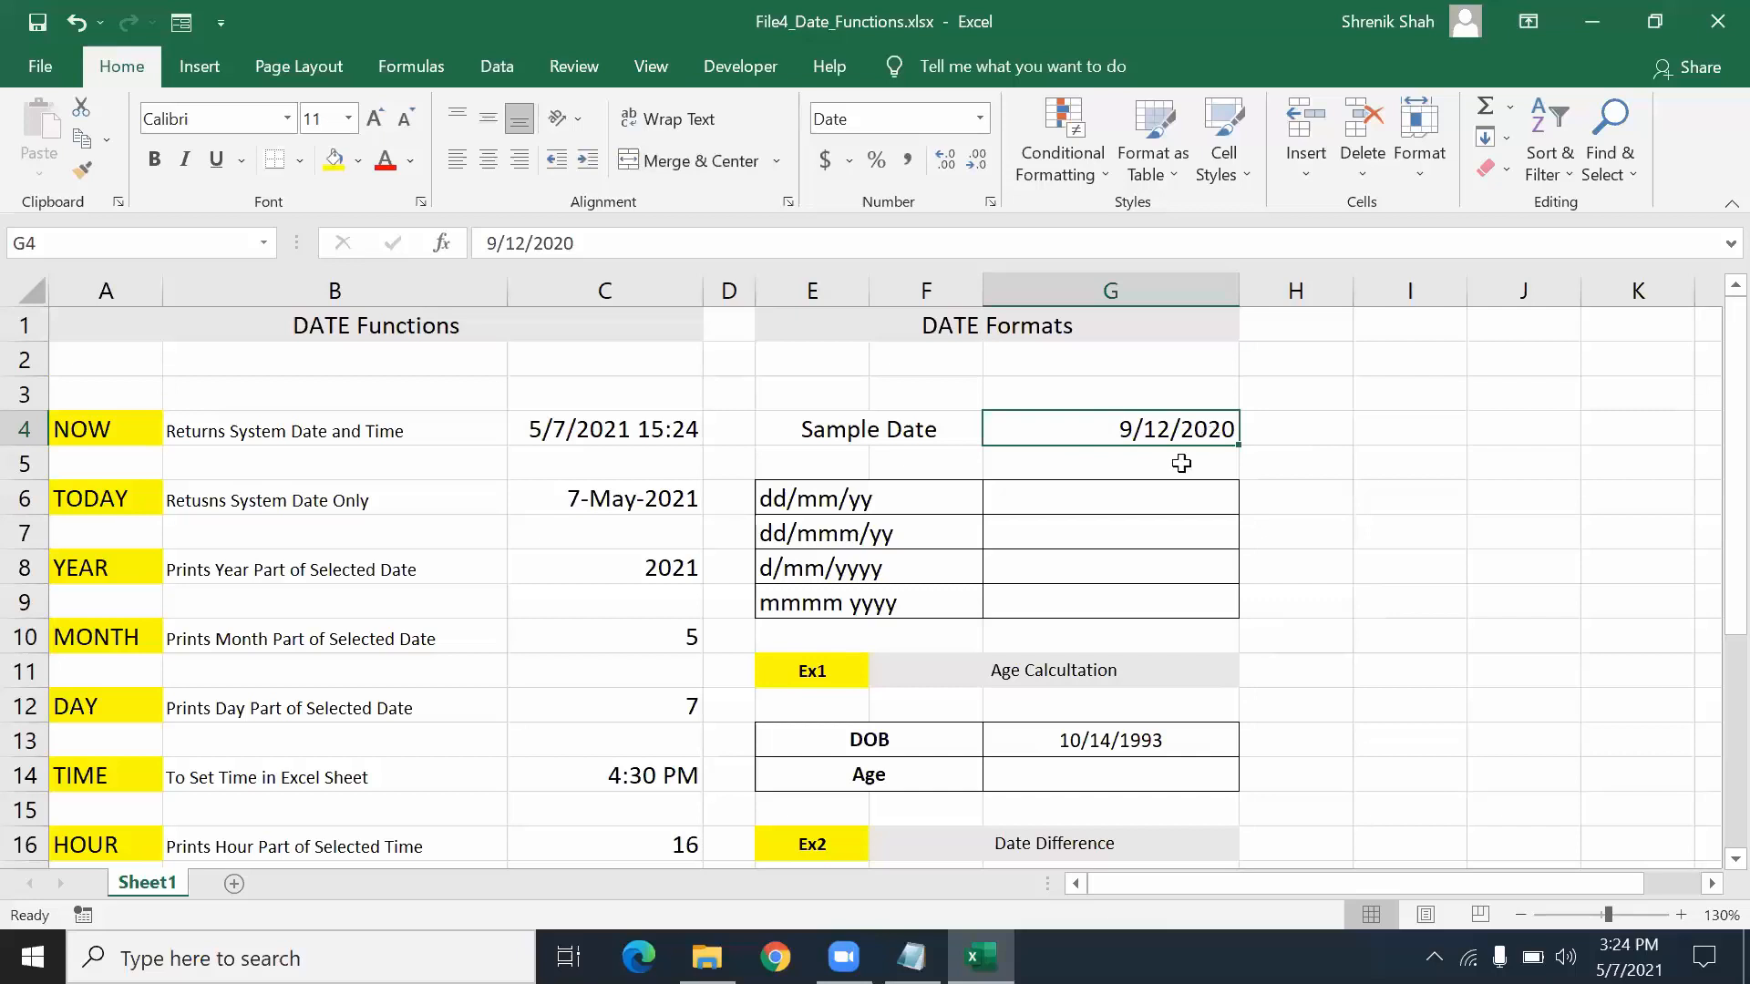
pyautogui.click(862, 504)
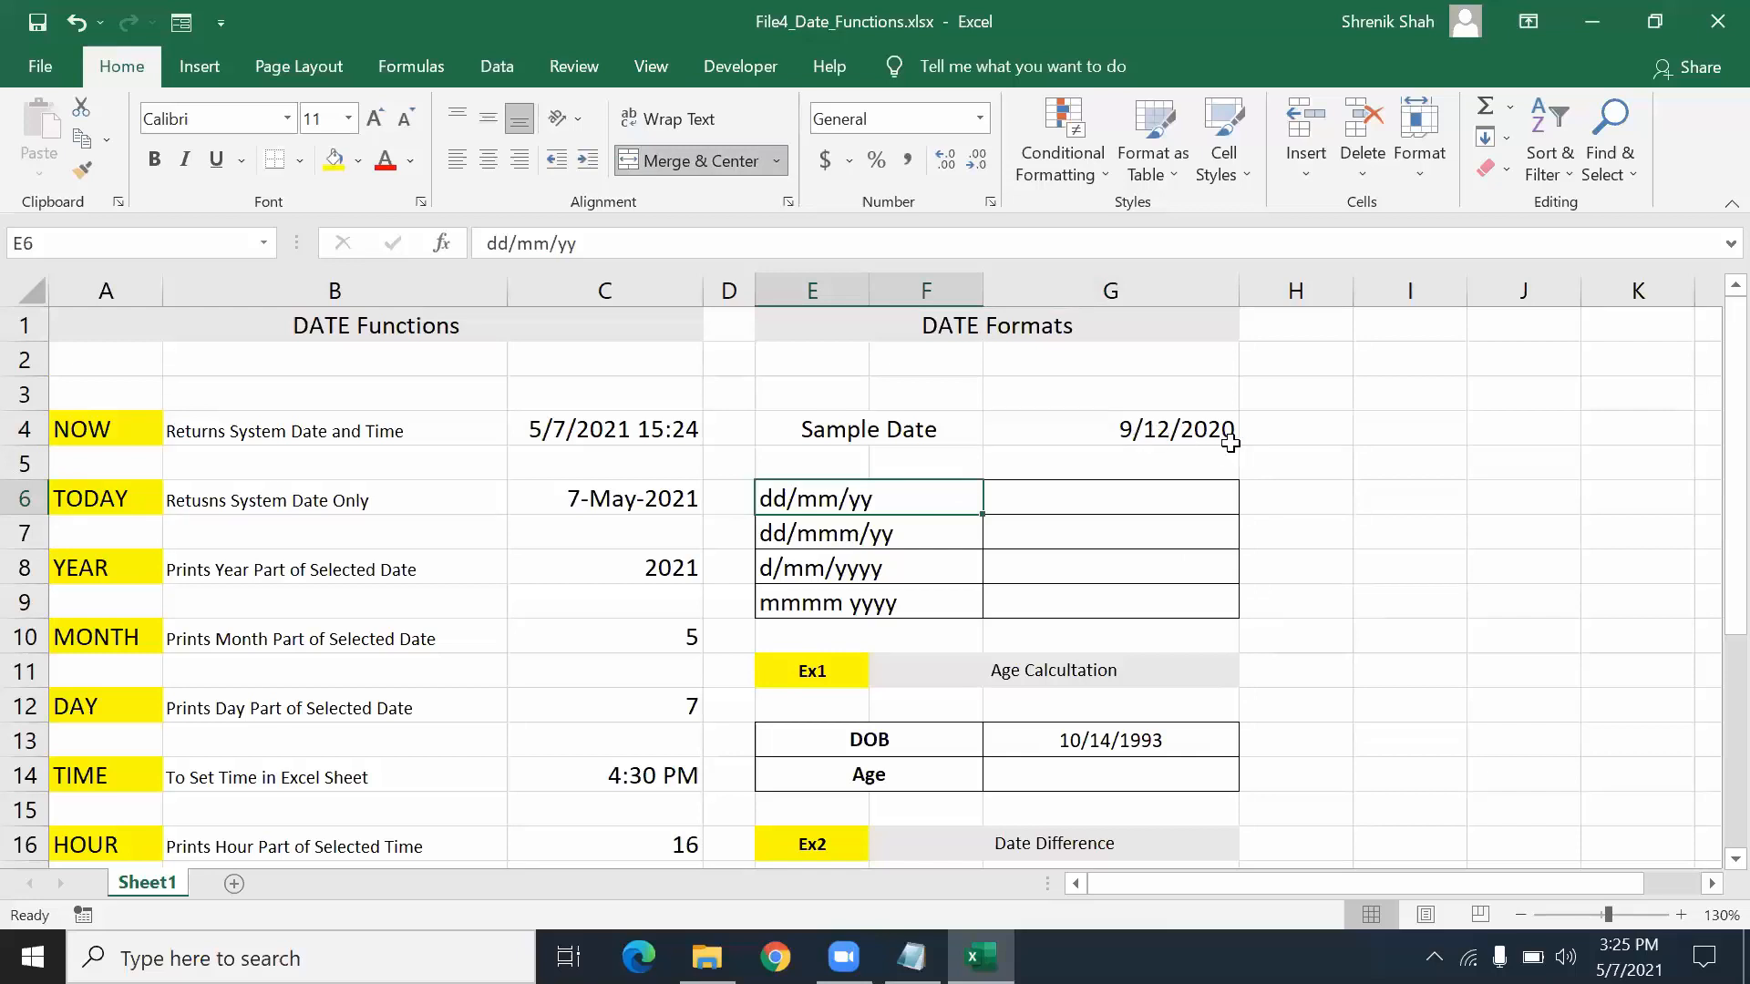
# - Enter =TEXT(G4,"dd/mm/yy") in G6 so the sample date shows as 12/09/20
pyautogui.click(1185, 492)
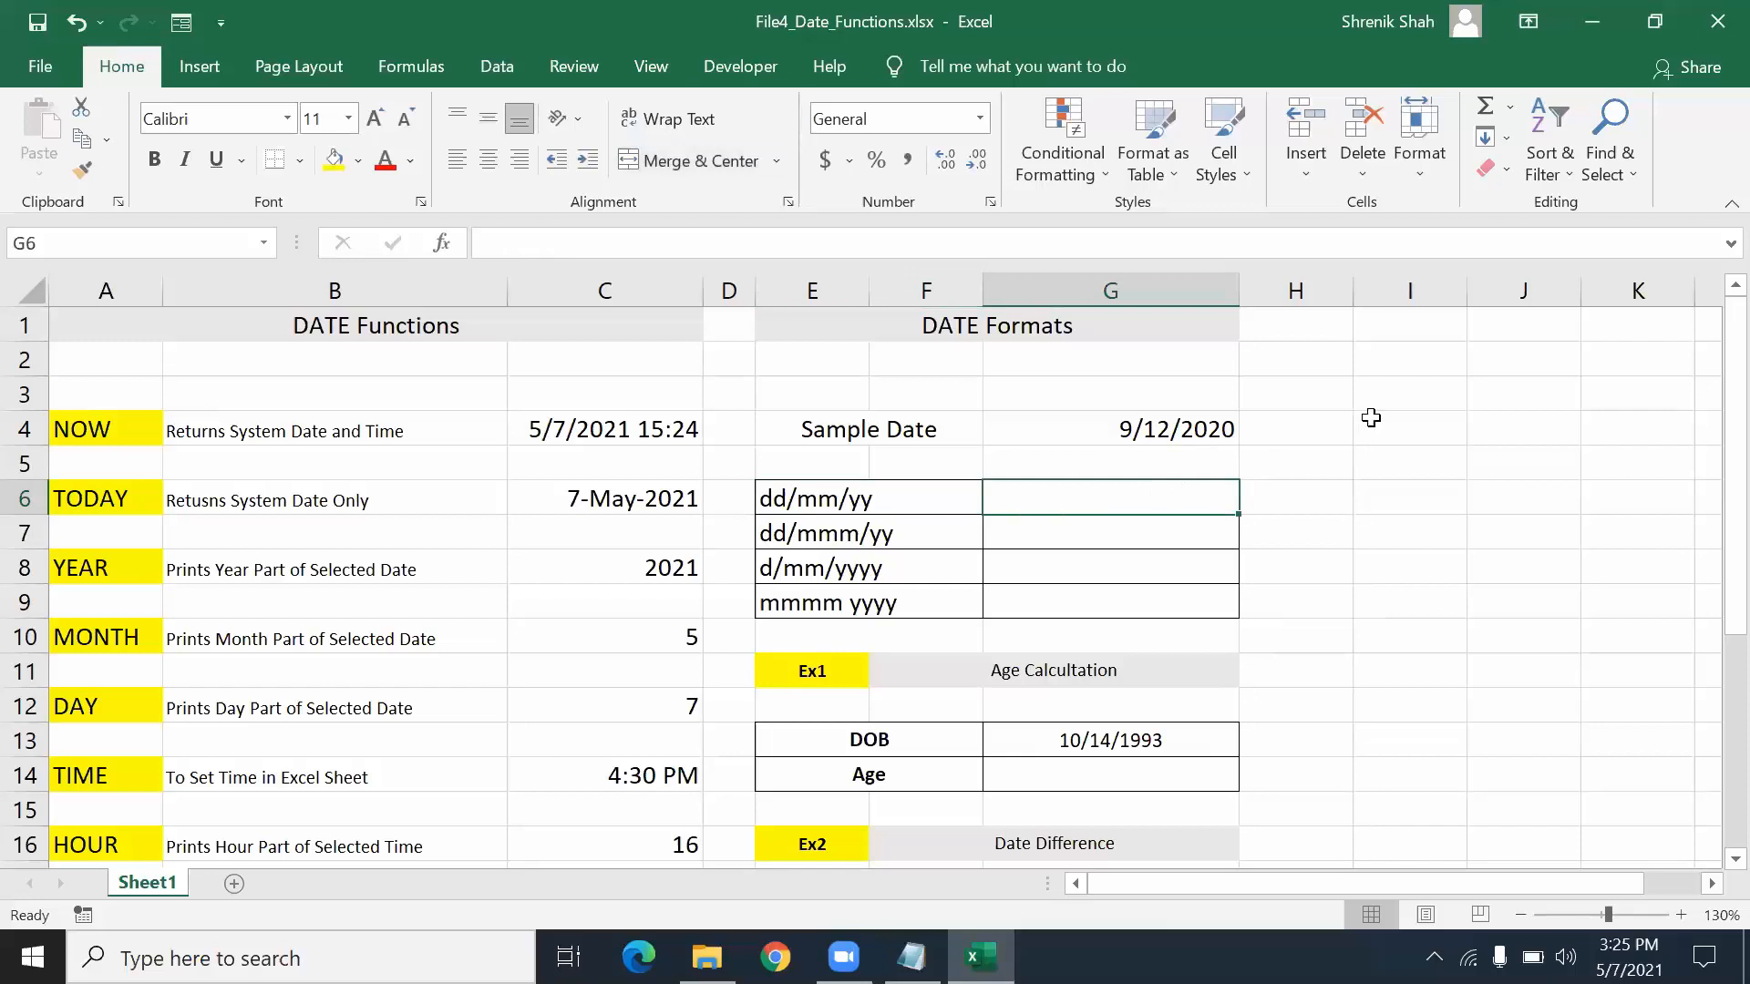
pyautogui.write('=TEX')
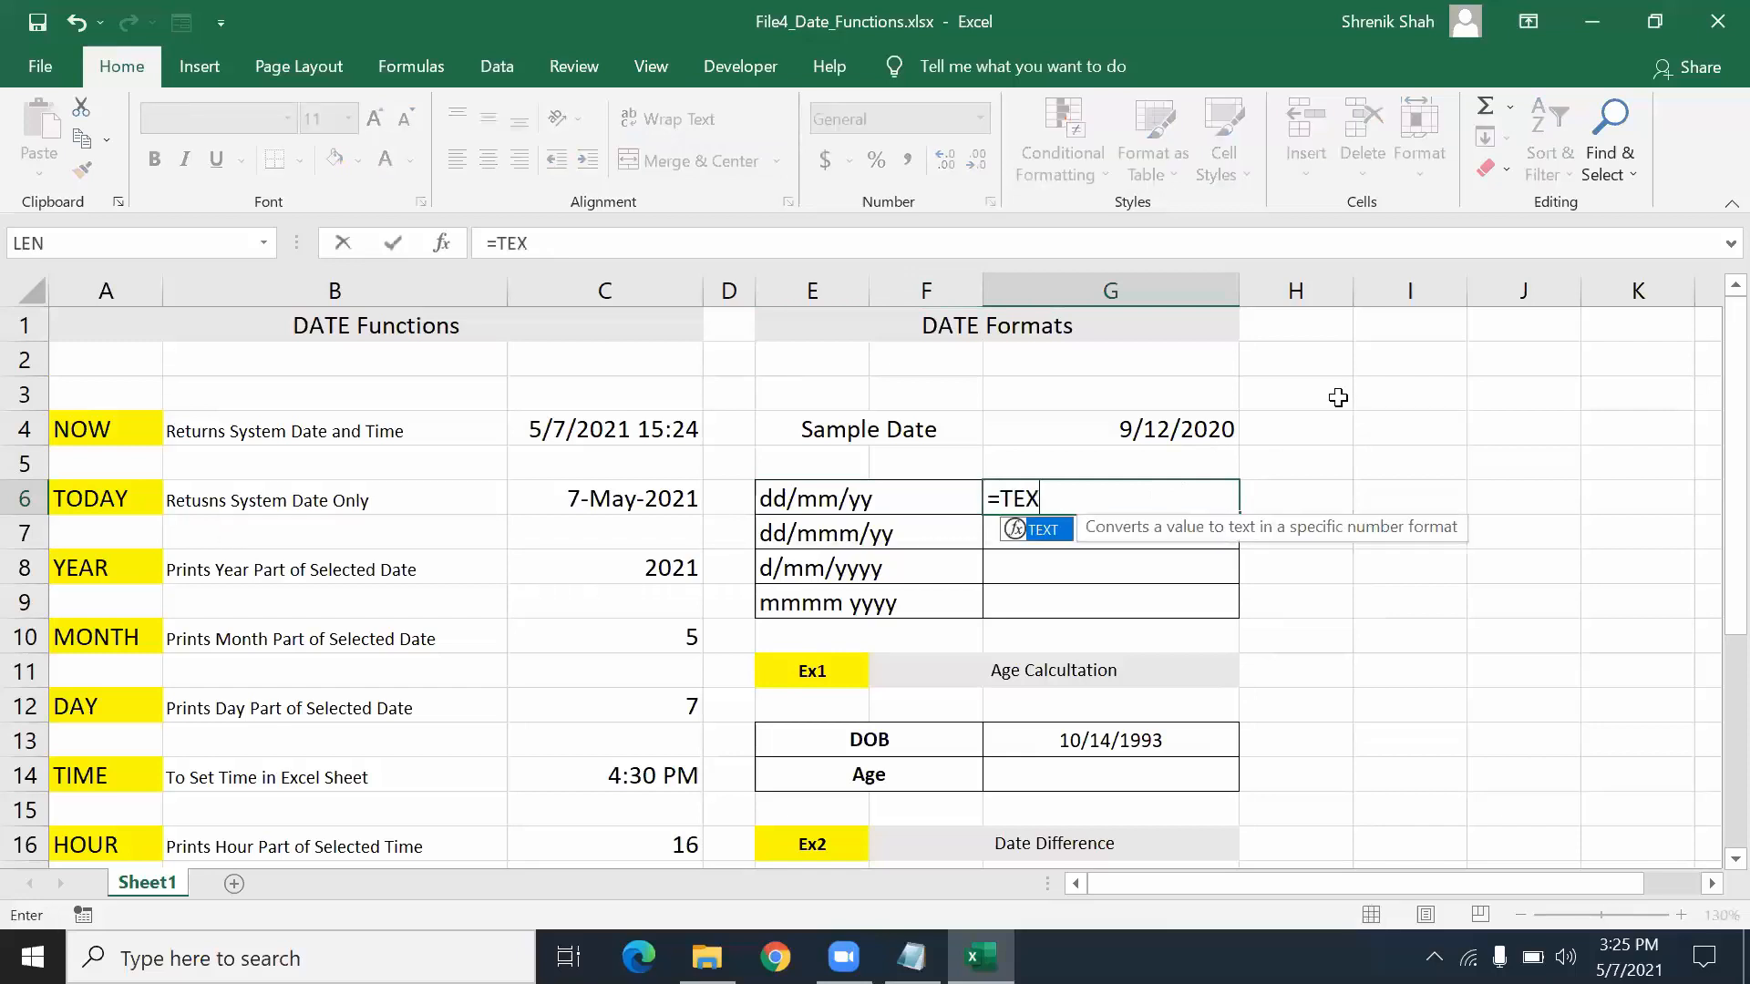
pyautogui.write('T(')
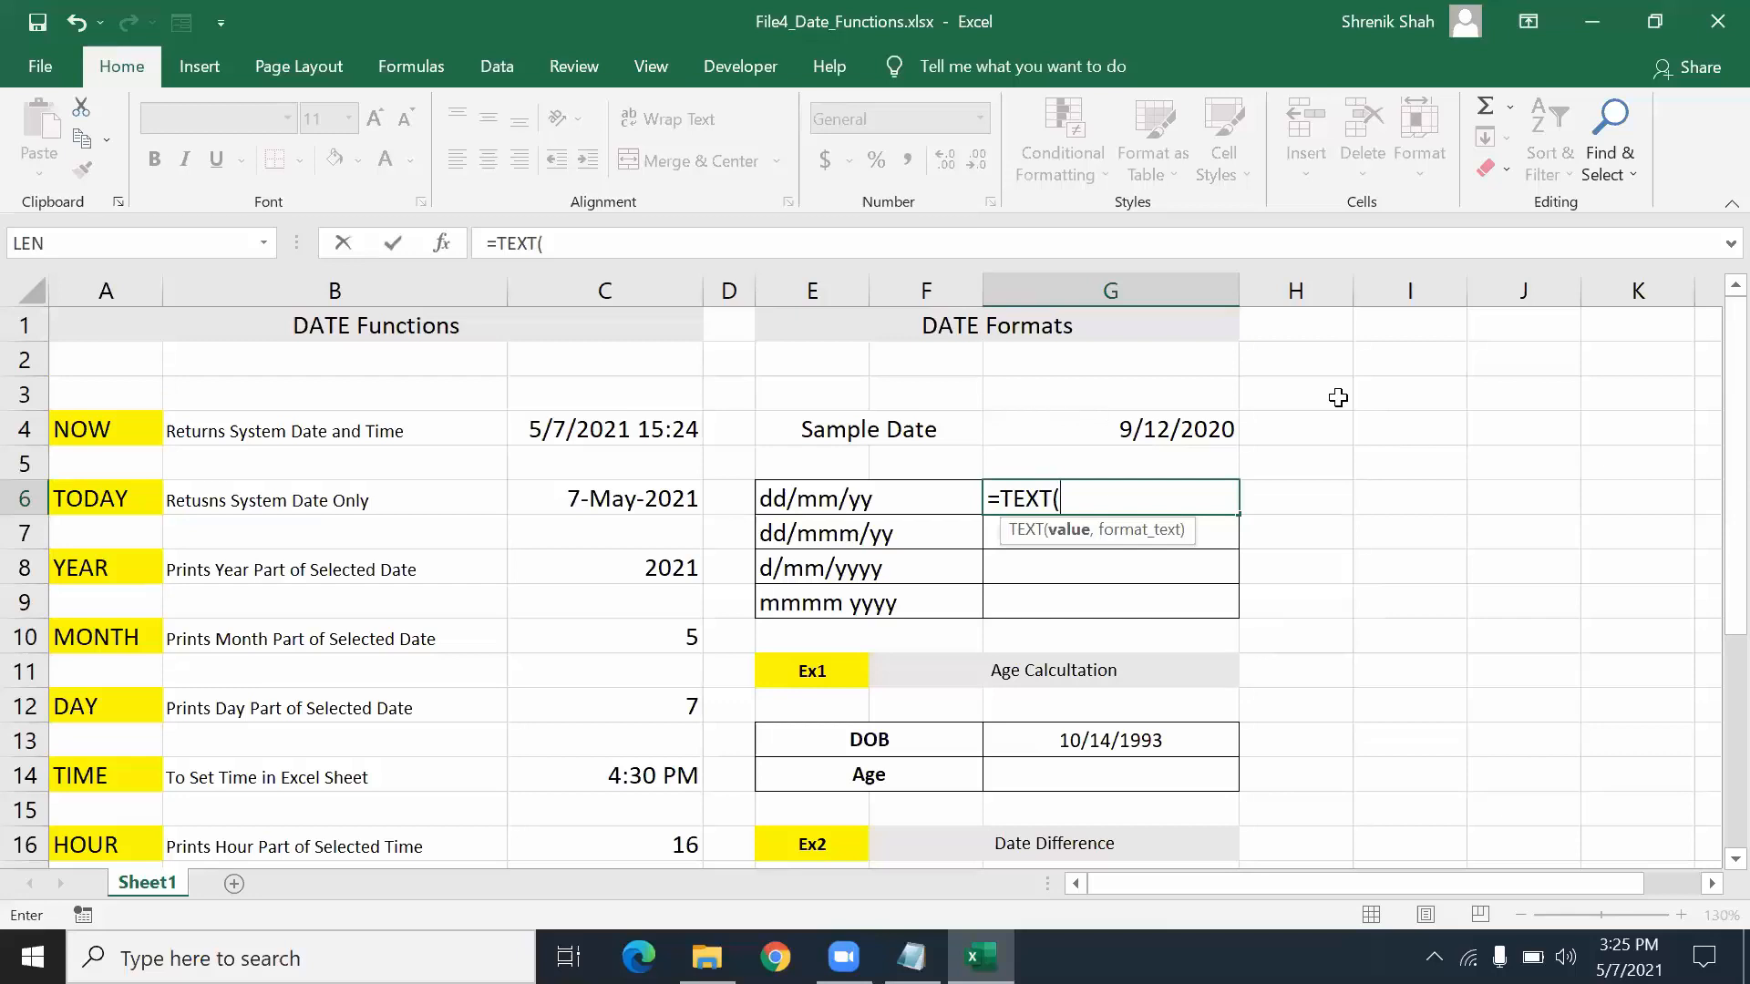
pyautogui.click(1189, 422)
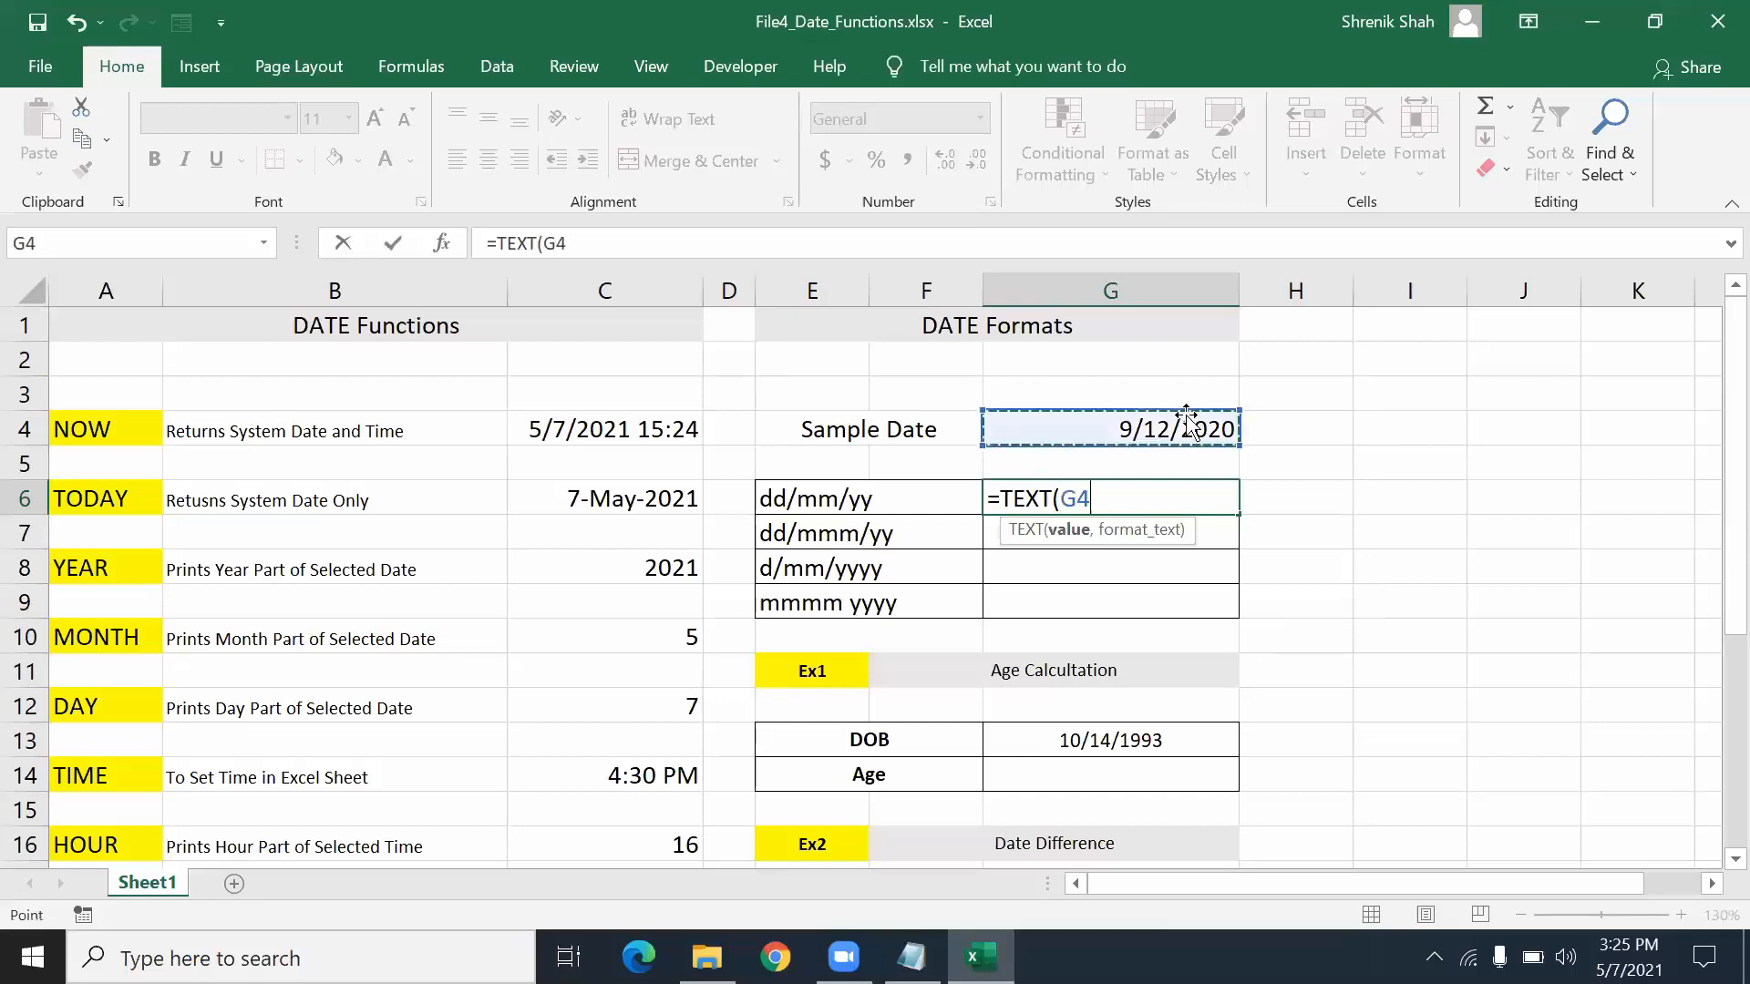
pyautogui.write(',"dd/mm/yy")')
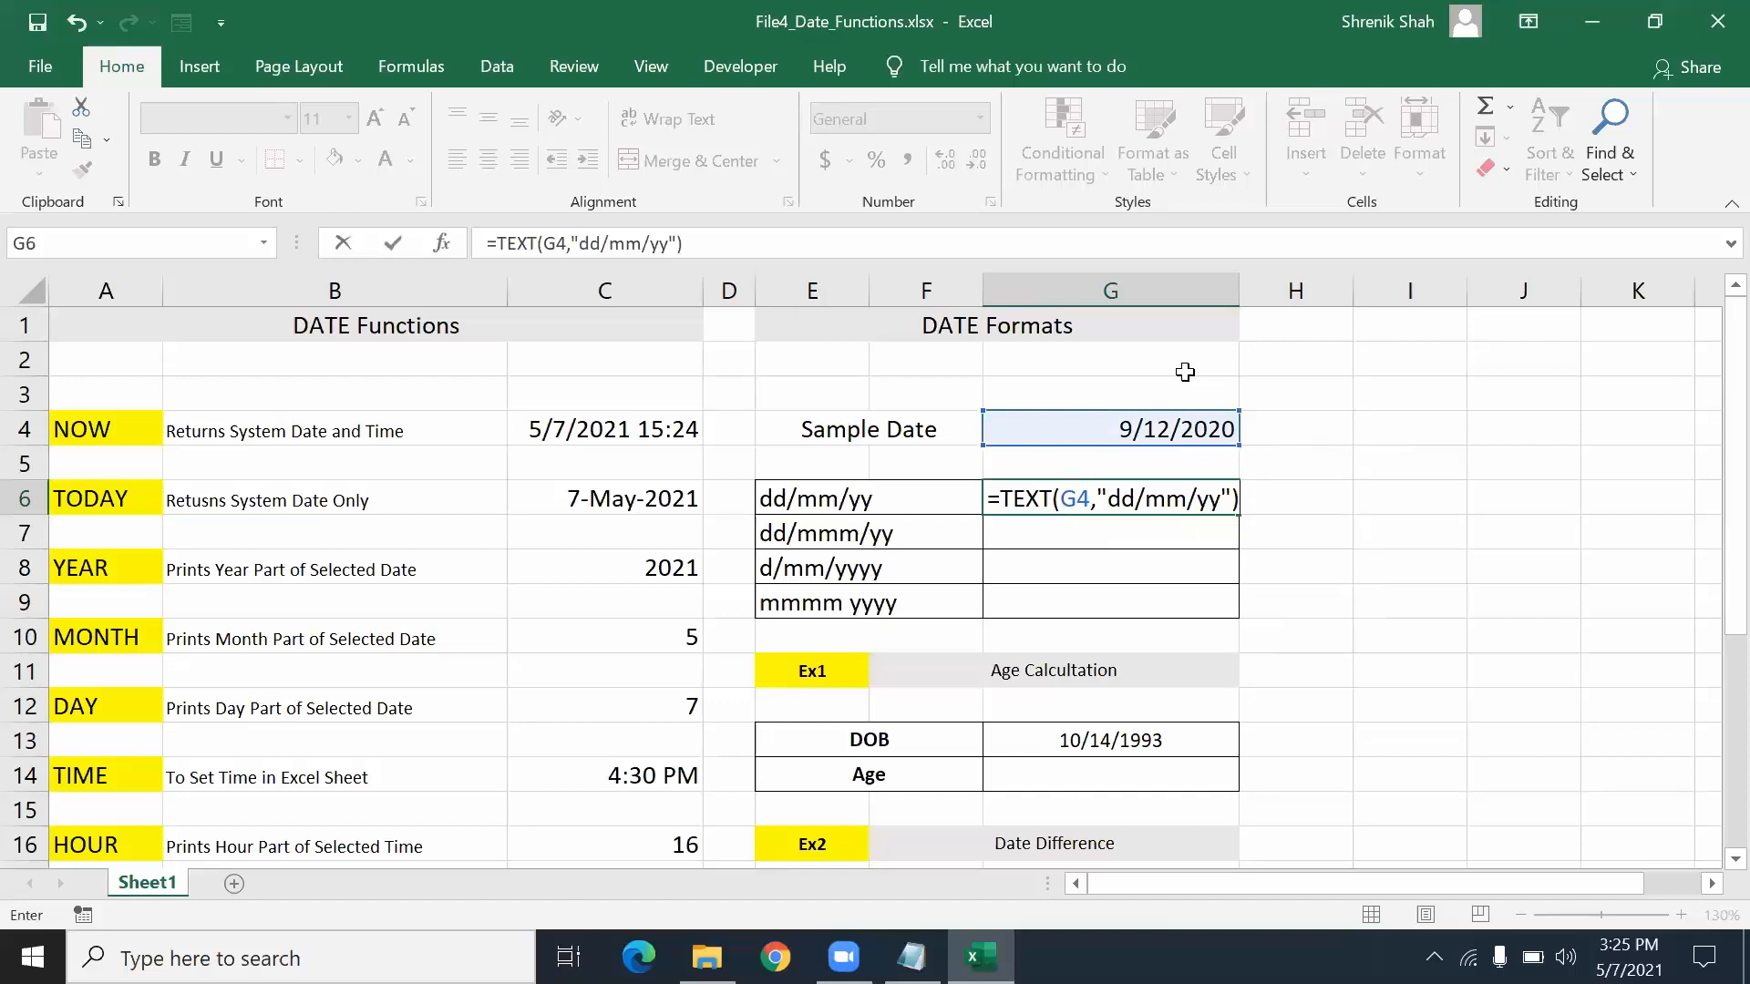
pyautogui.press('Return')
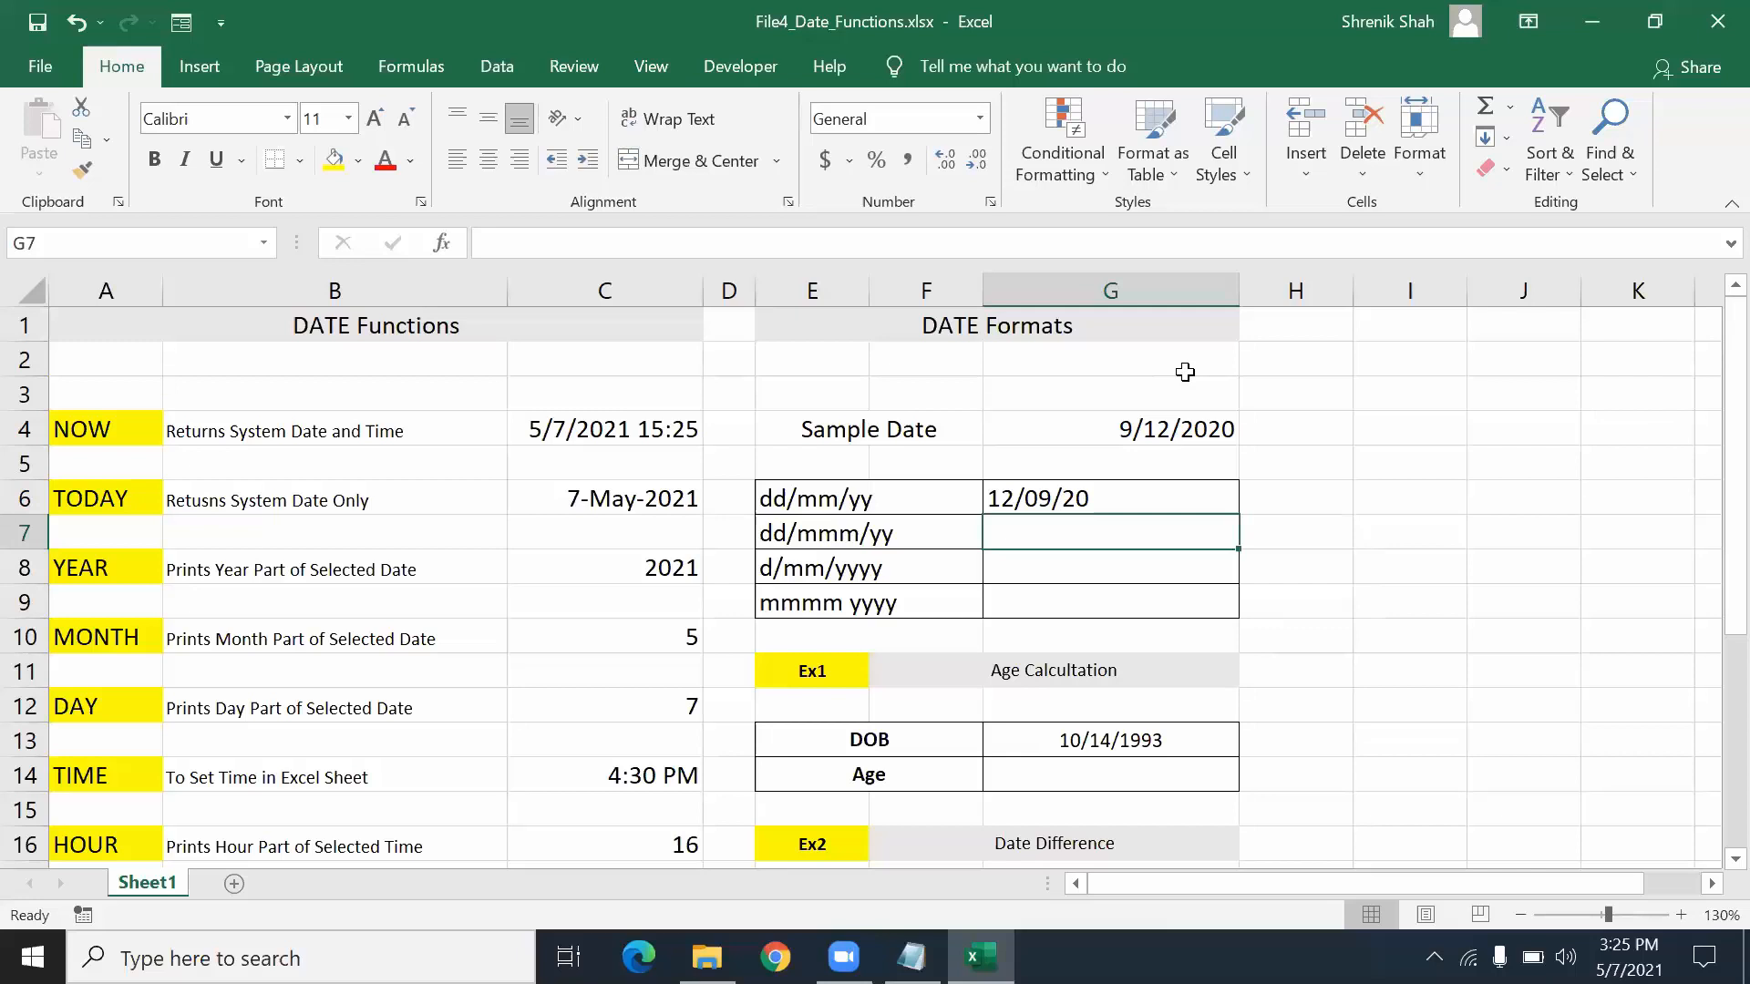
# - Enter =TEXT(G4,"dd/mmm/yy") in G7 to display 12/Sep/20
pyautogui.write('=TEXT')
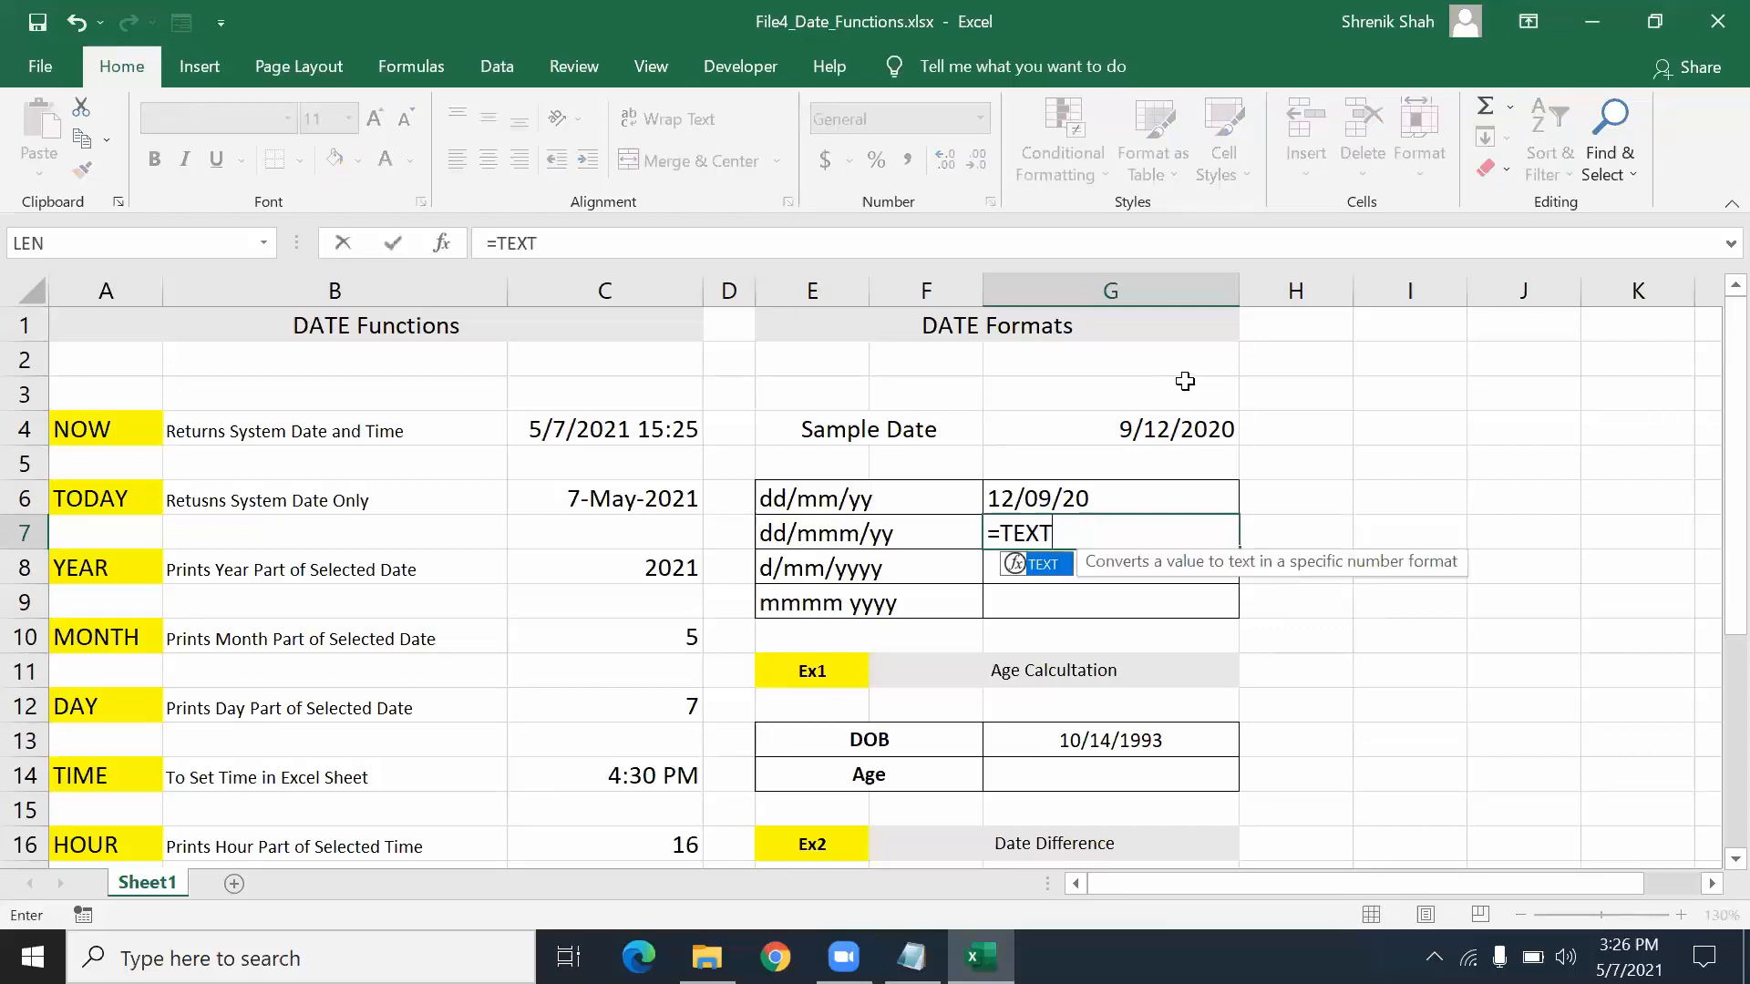
pyautogui.write('(')
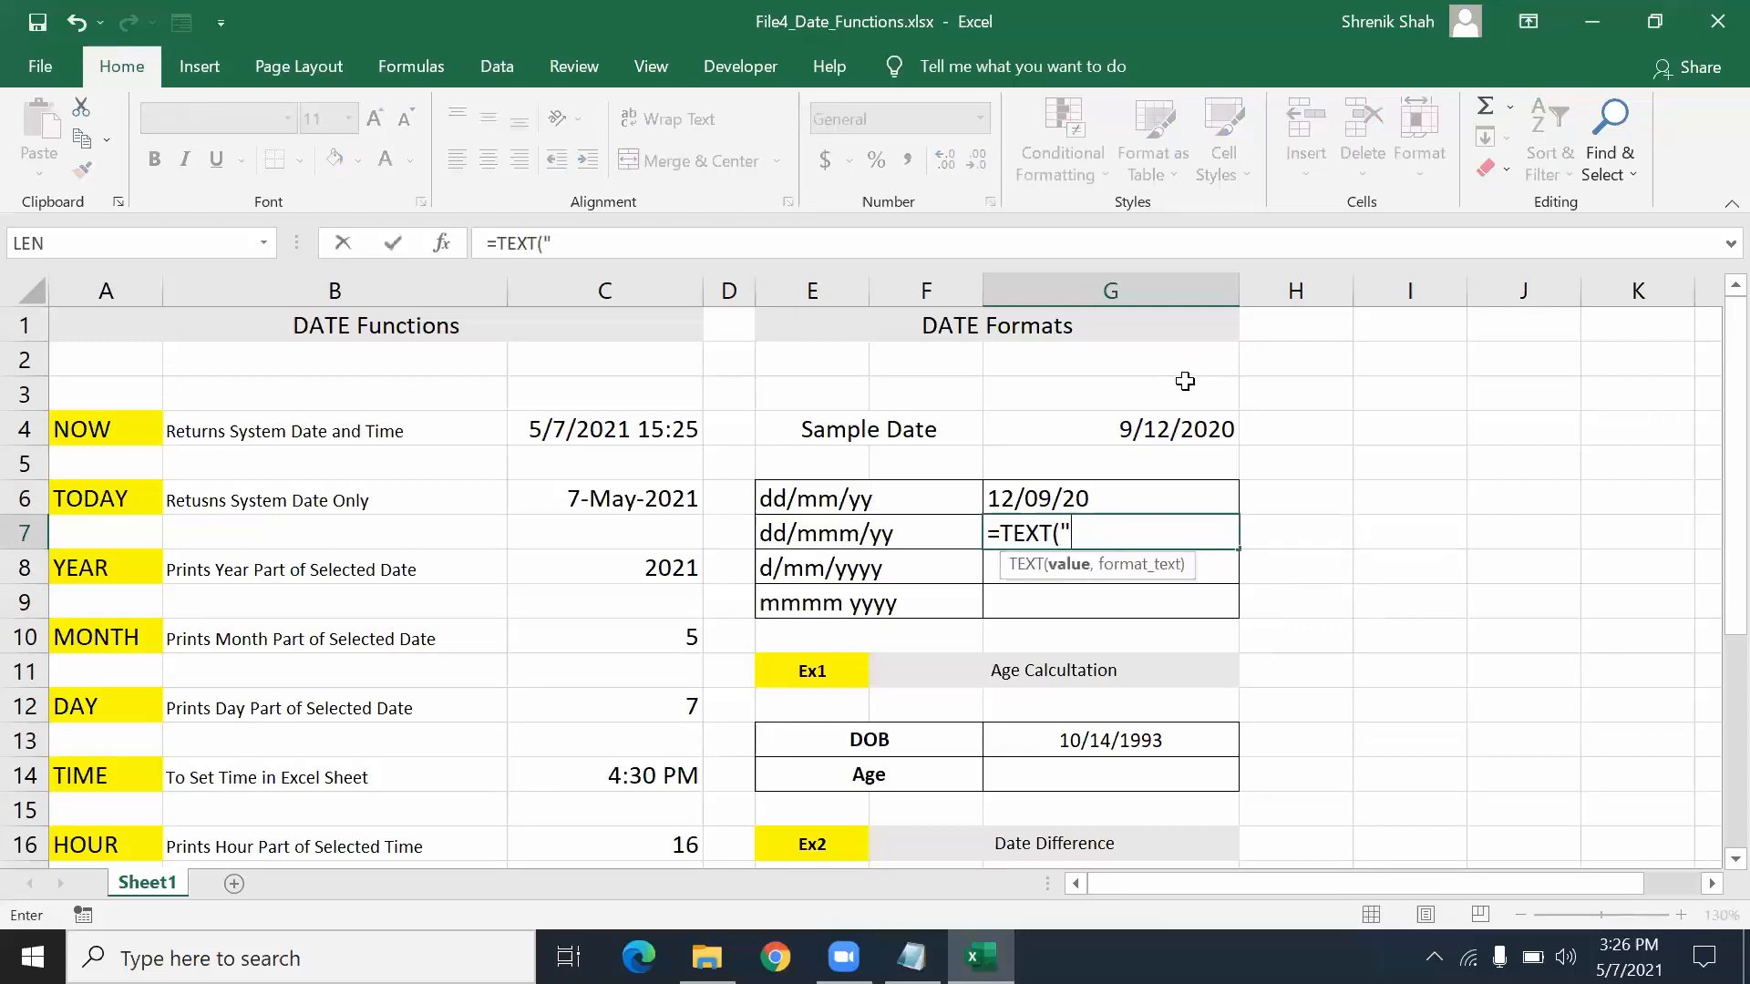
pyautogui.click(1139, 434)
pyautogui.write(',"dd')
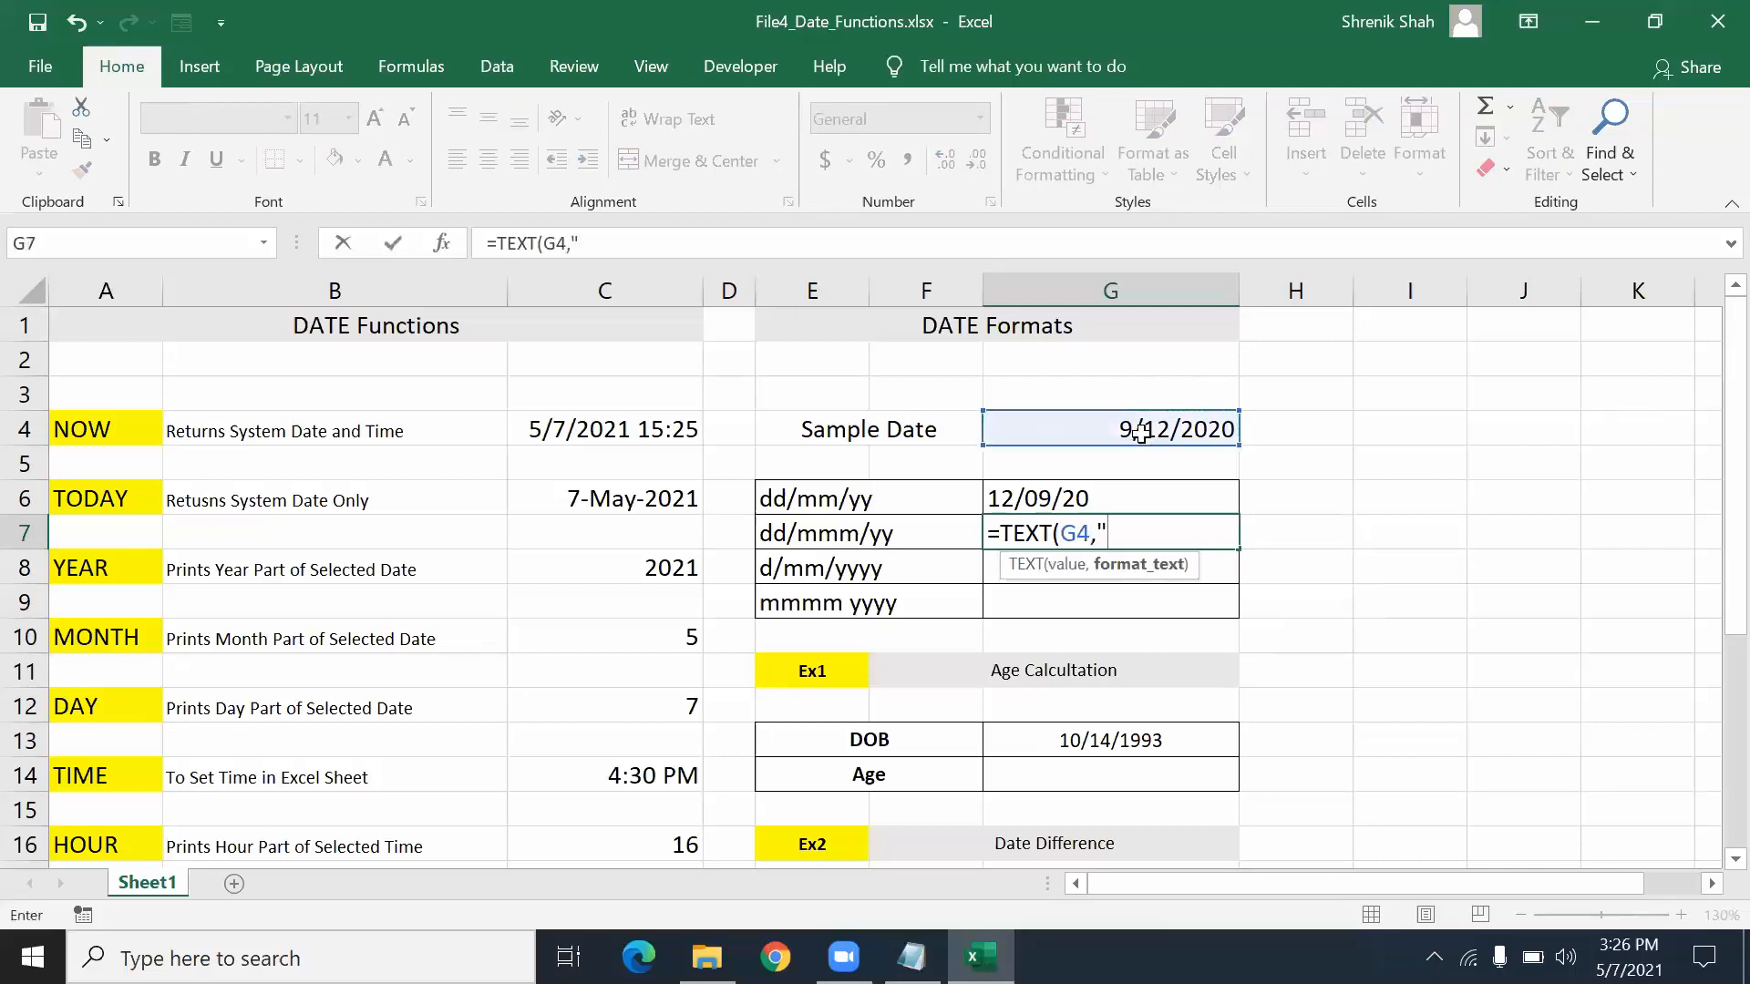
pyautogui.write('/mmm/')
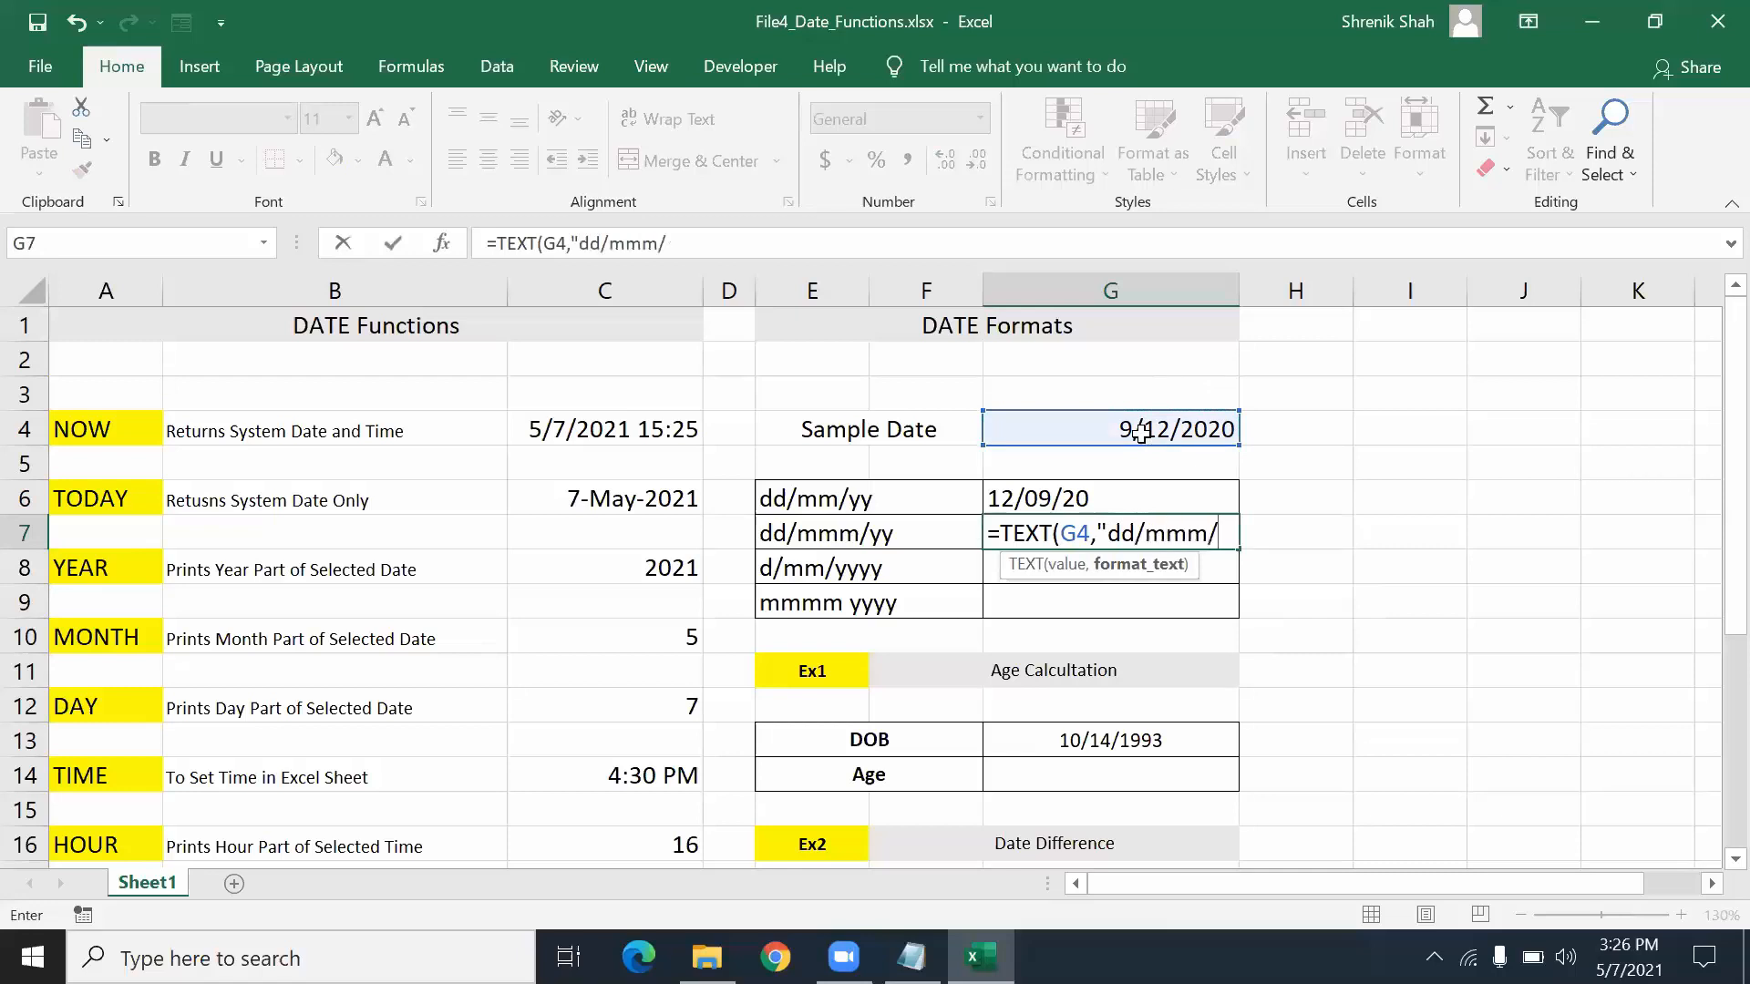
pyautogui.write('yy")')
pyautogui.press('Return')
pyautogui.press('Up')
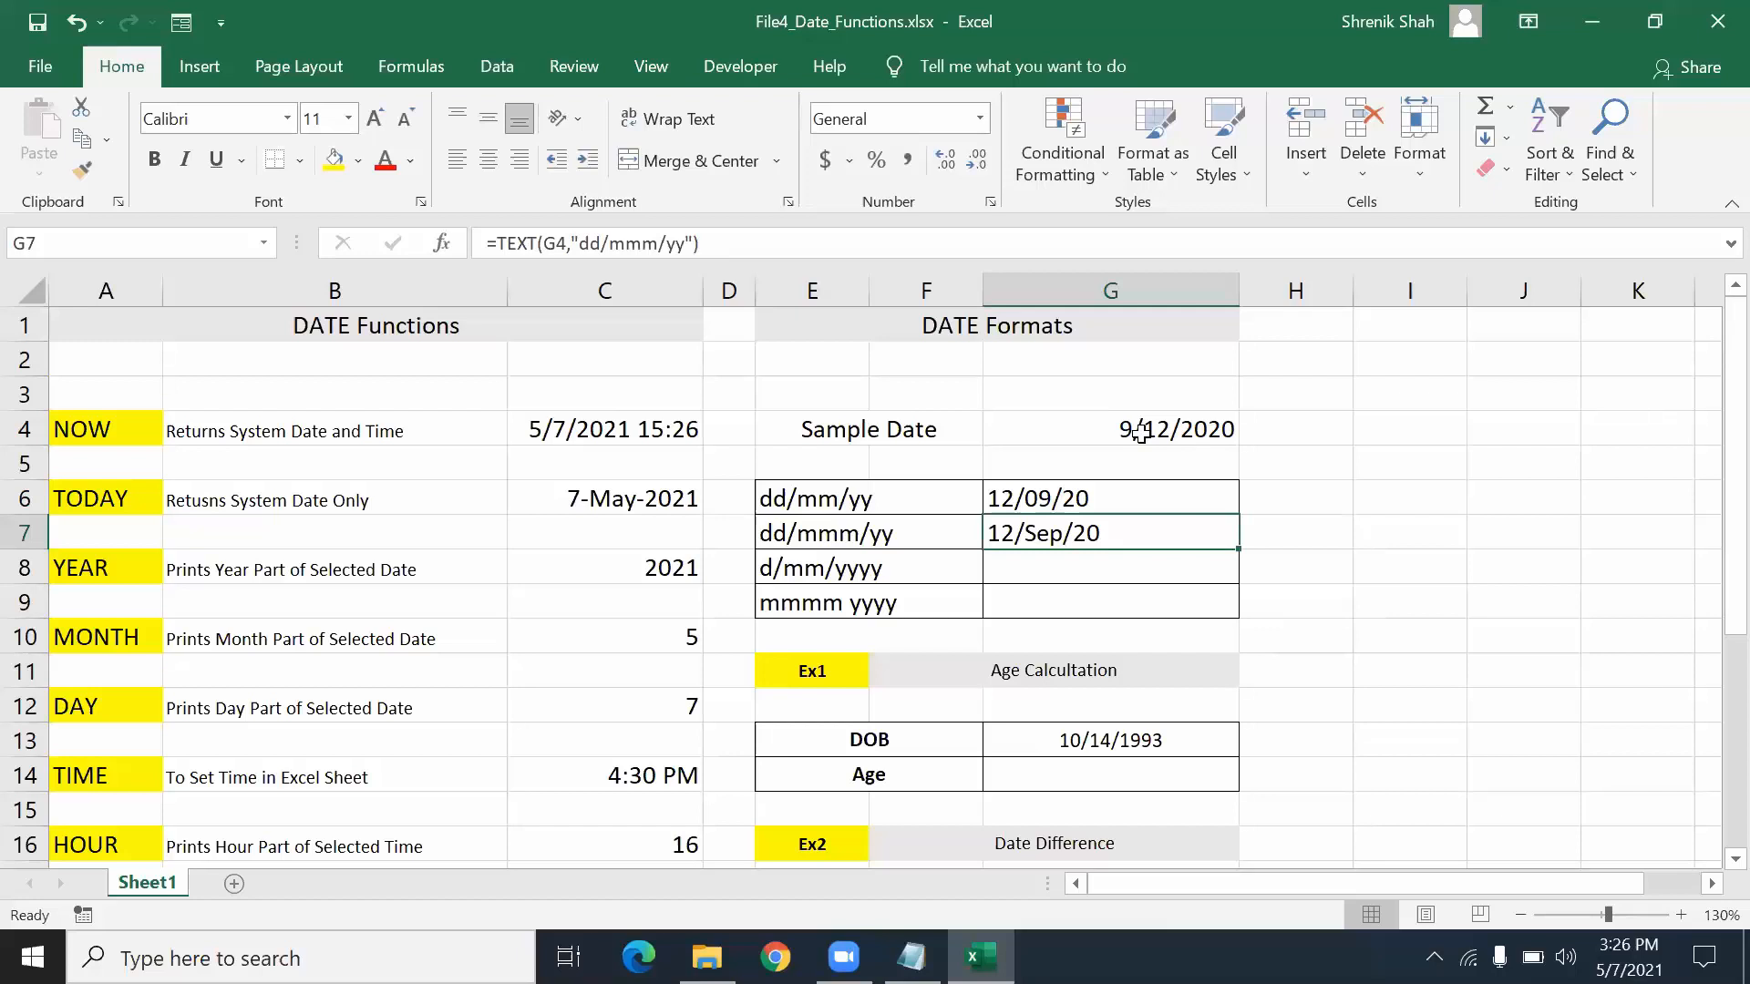
# - Enter =TEXT(G4,"d/mm/yyyy") in G8 to display 12/09/2020
pyautogui.press('Down')
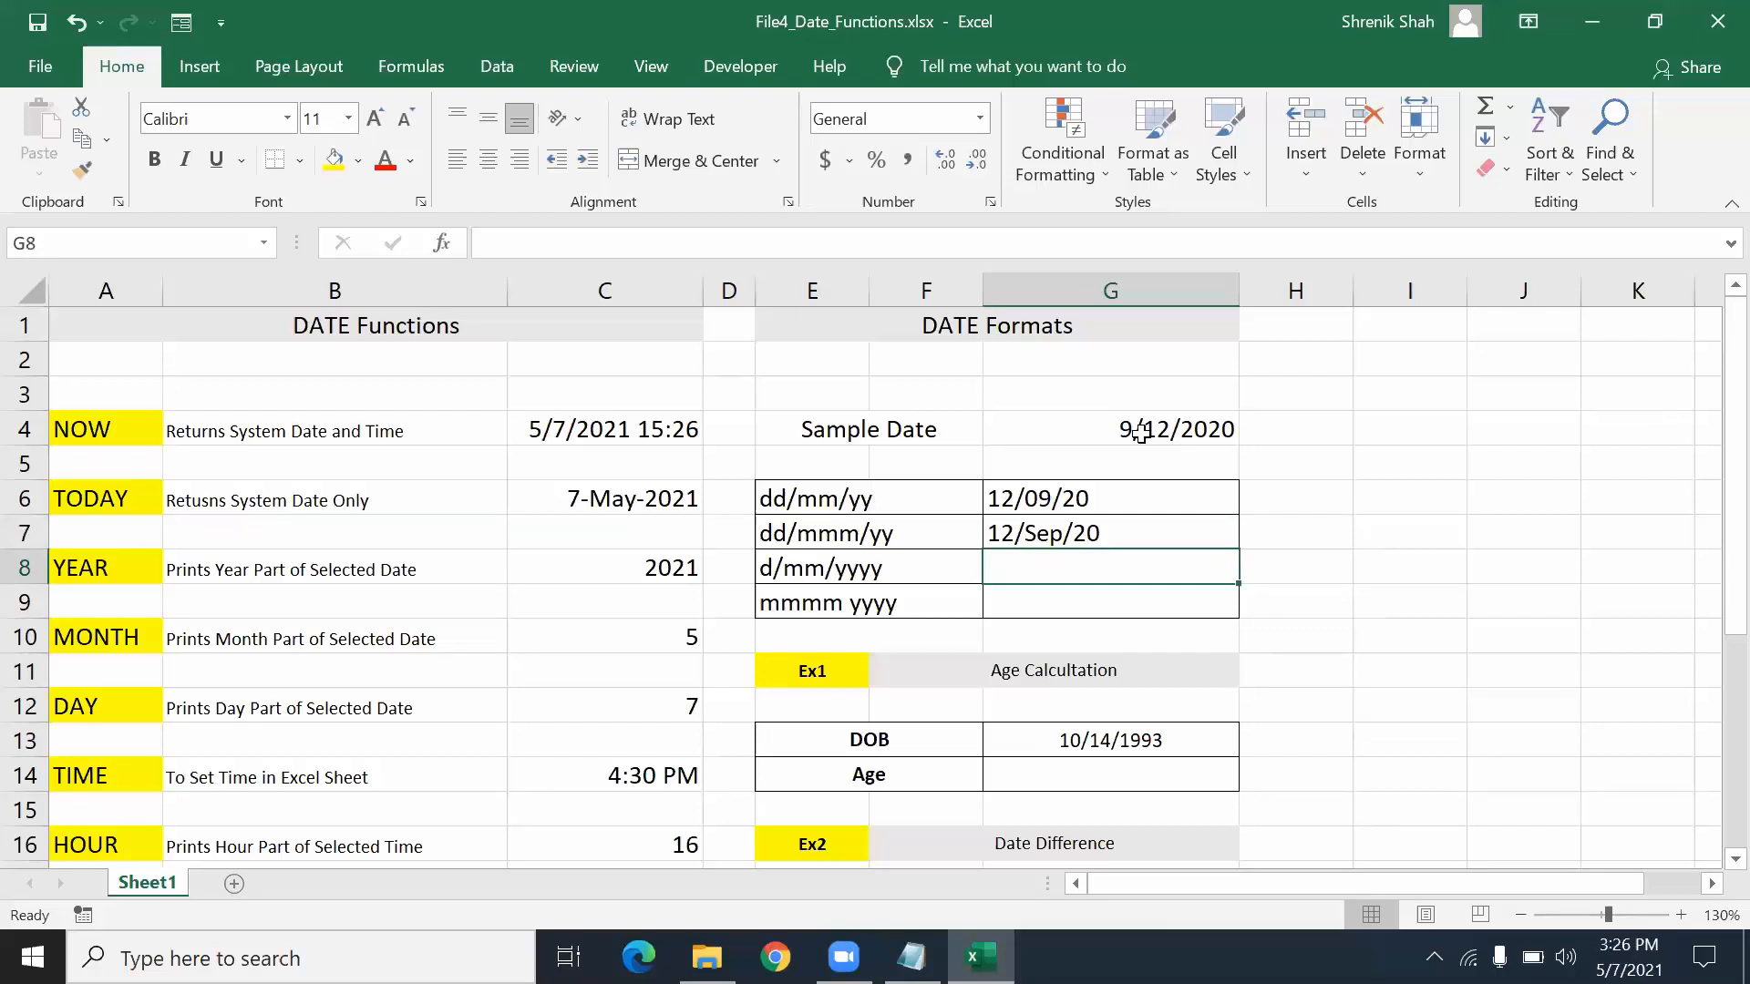
pyautogui.write('=TEX')
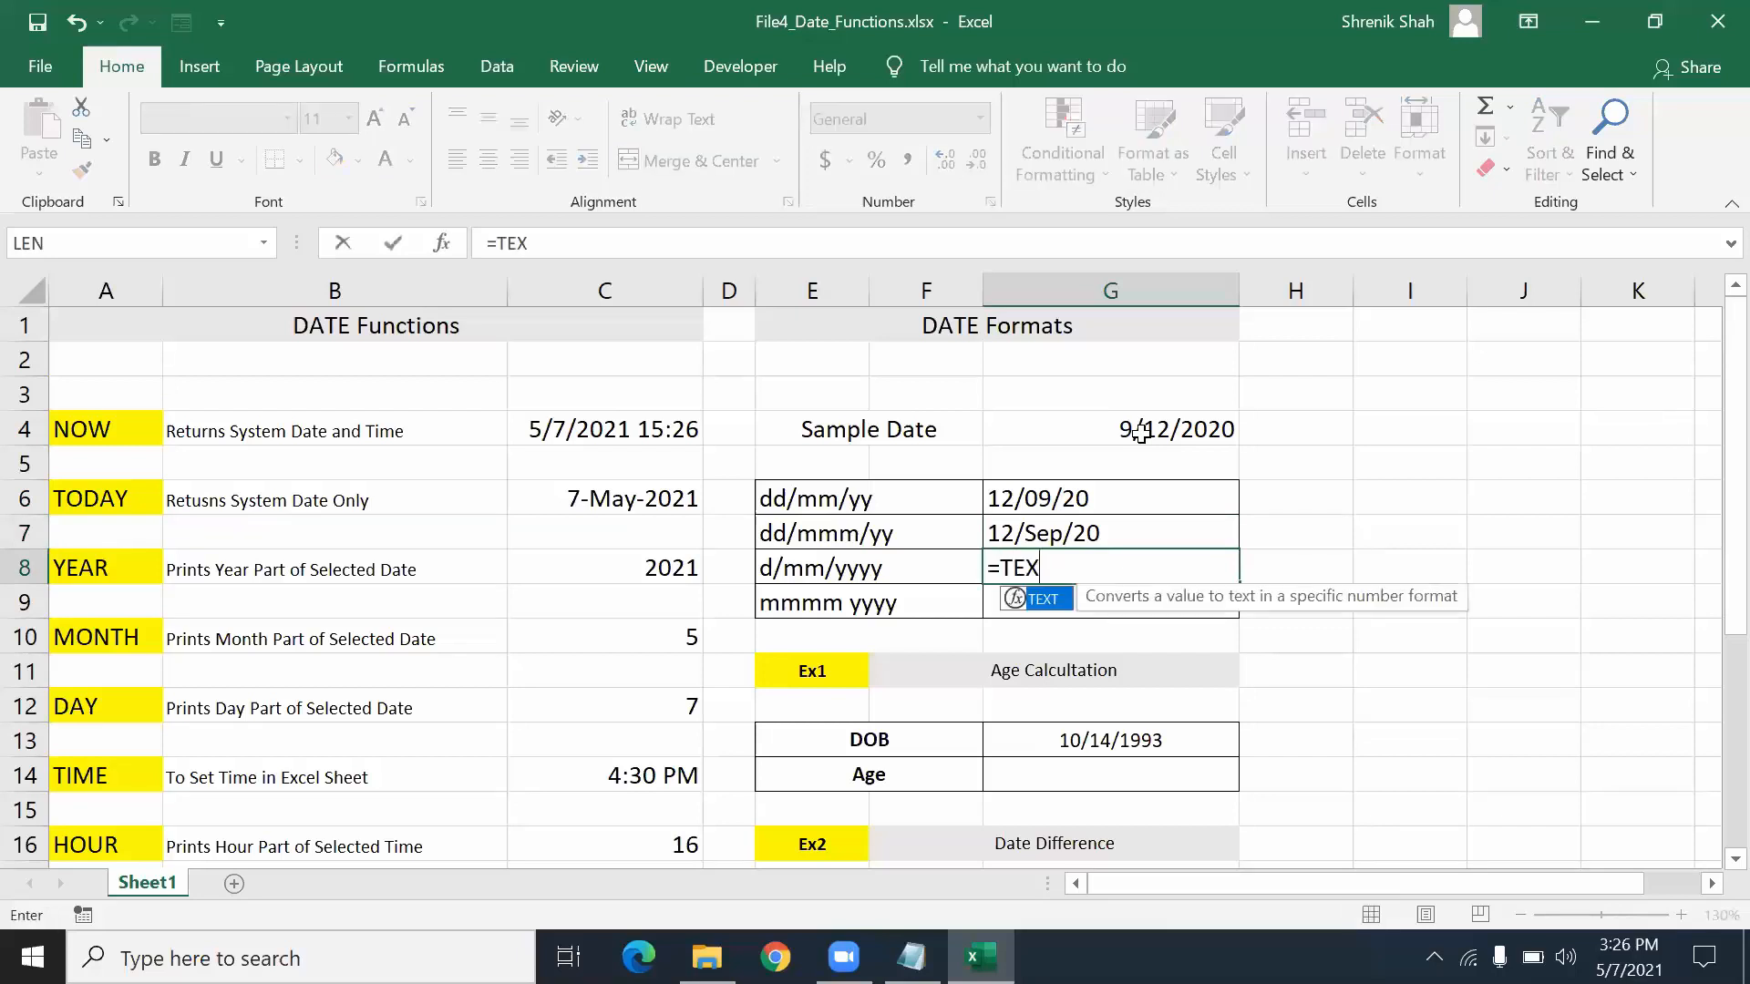
pyautogui.write('T(')
pyautogui.press('Up')
pyautogui.press('Up')
pyautogui.press('Up')
pyautogui.press('Up')
pyautogui.write(',"d')
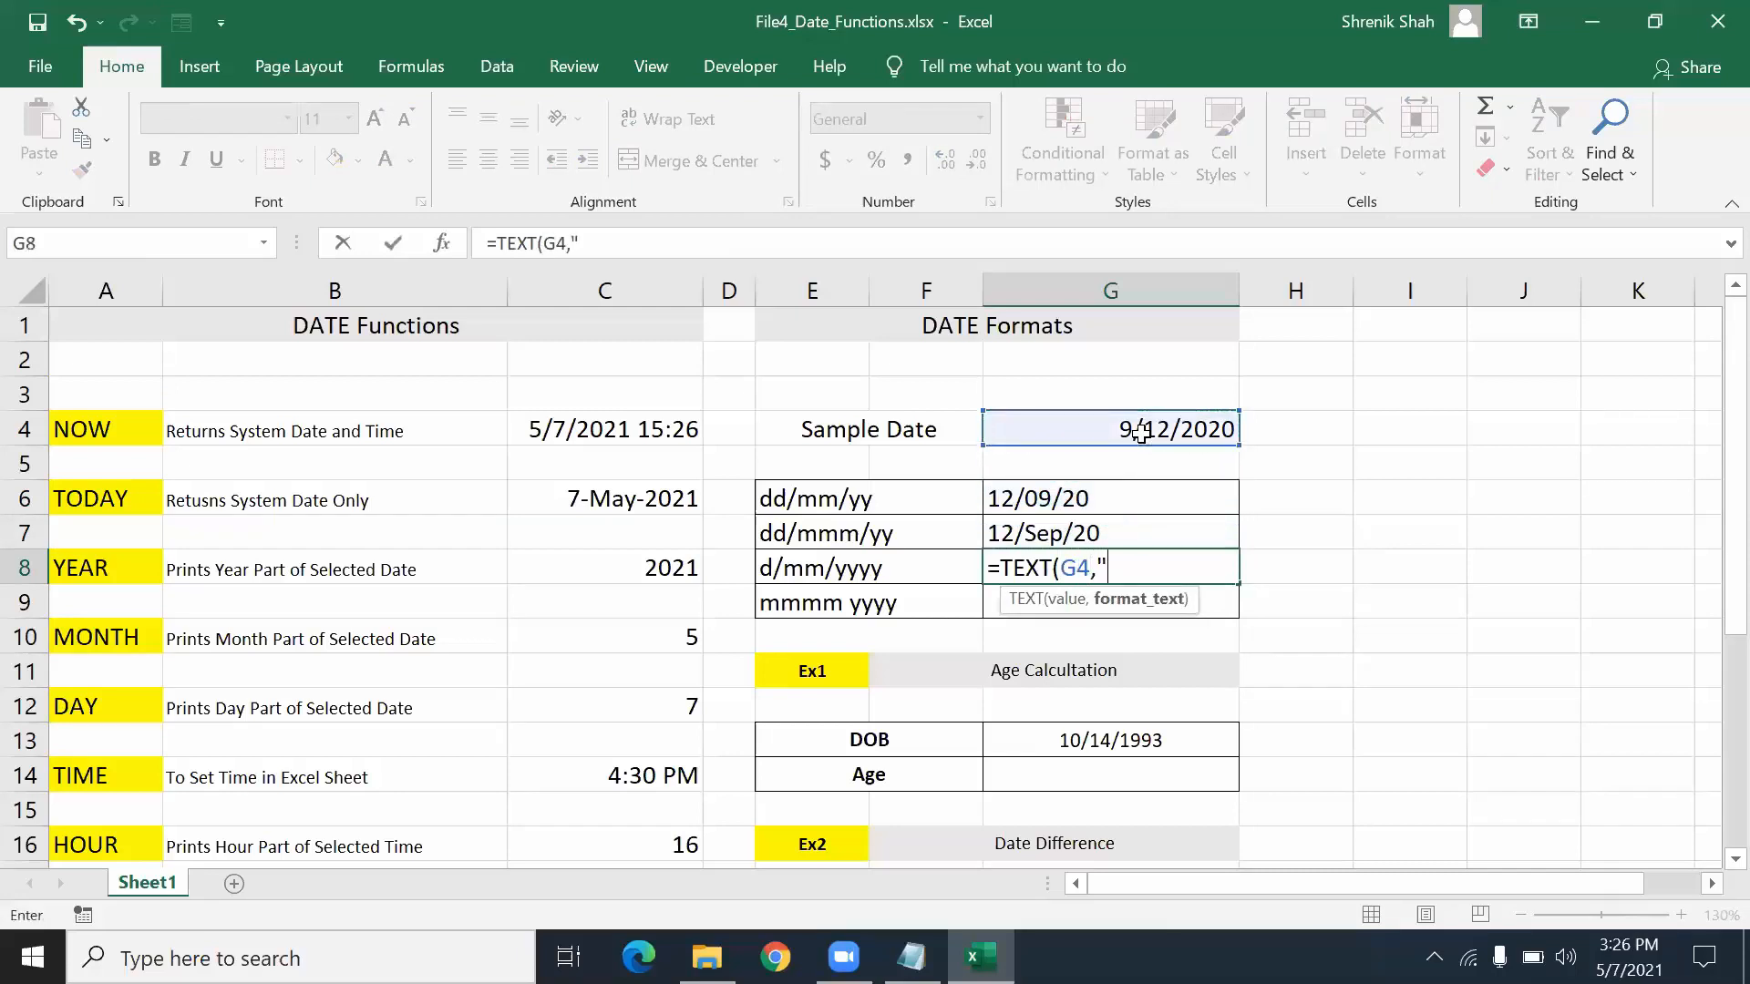
pyautogui.write('/mm/yyyy")')
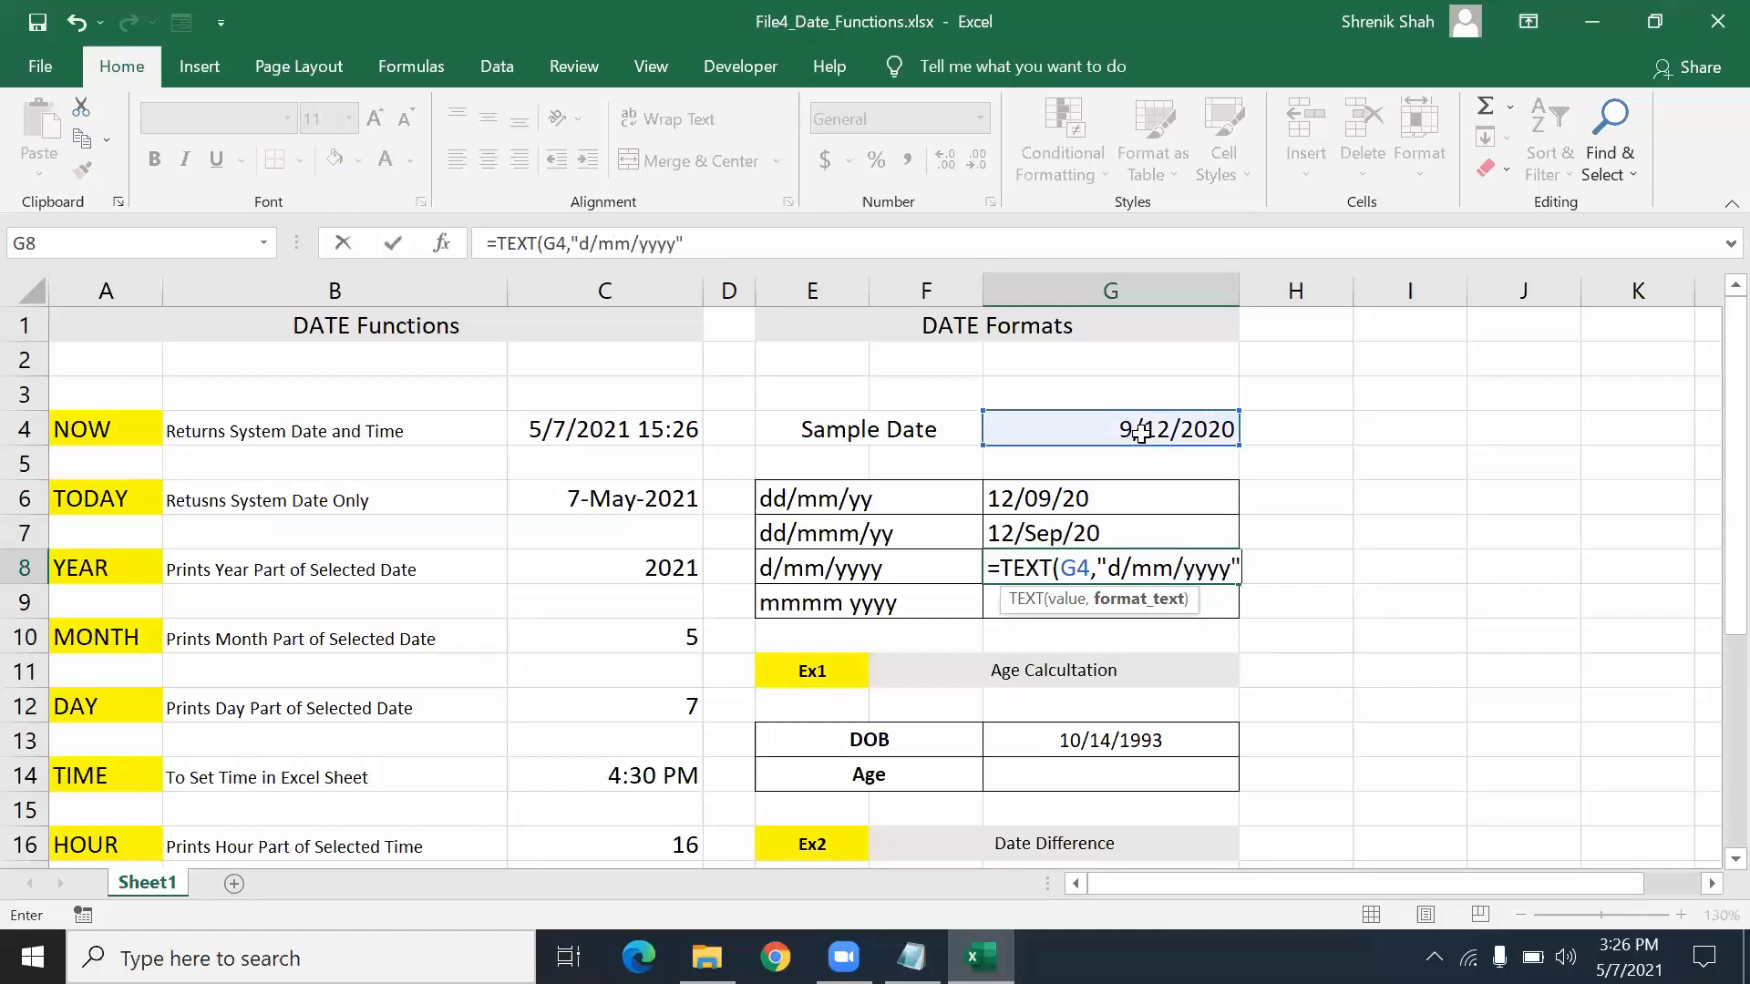
pyautogui.press('Return')
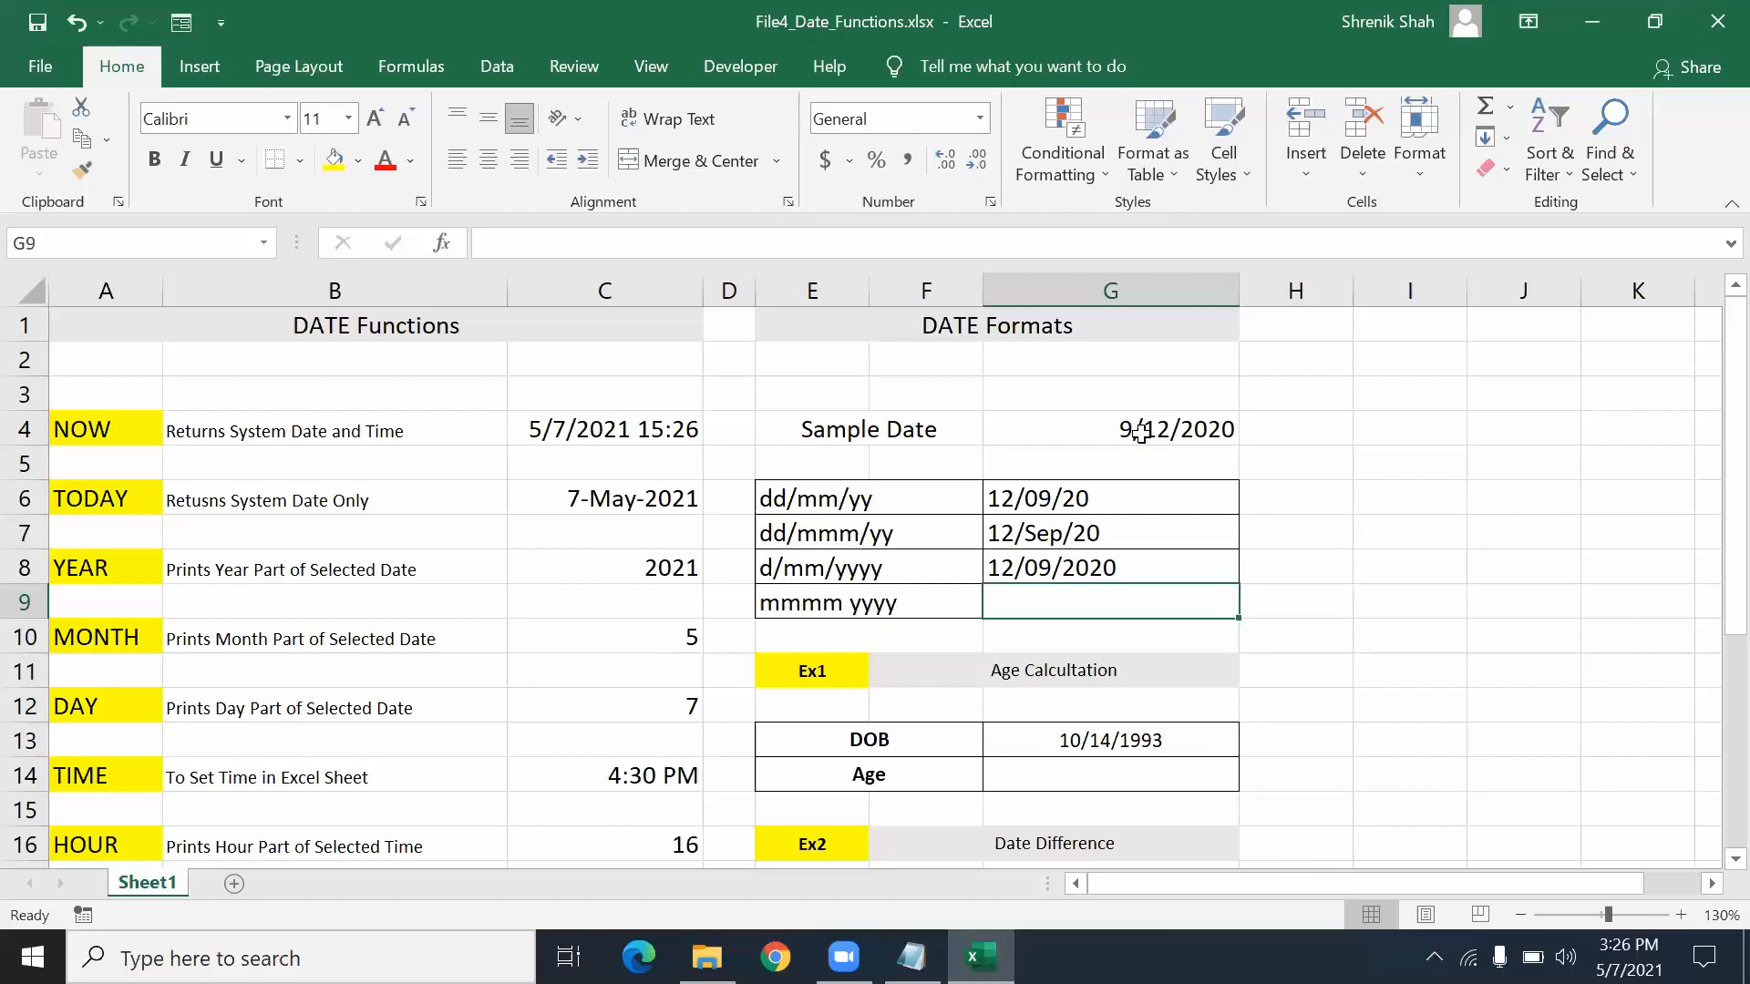
# - Start a TEXT formula in G9 on the sample date, then abandon it
pyautogui.write('=TECT')
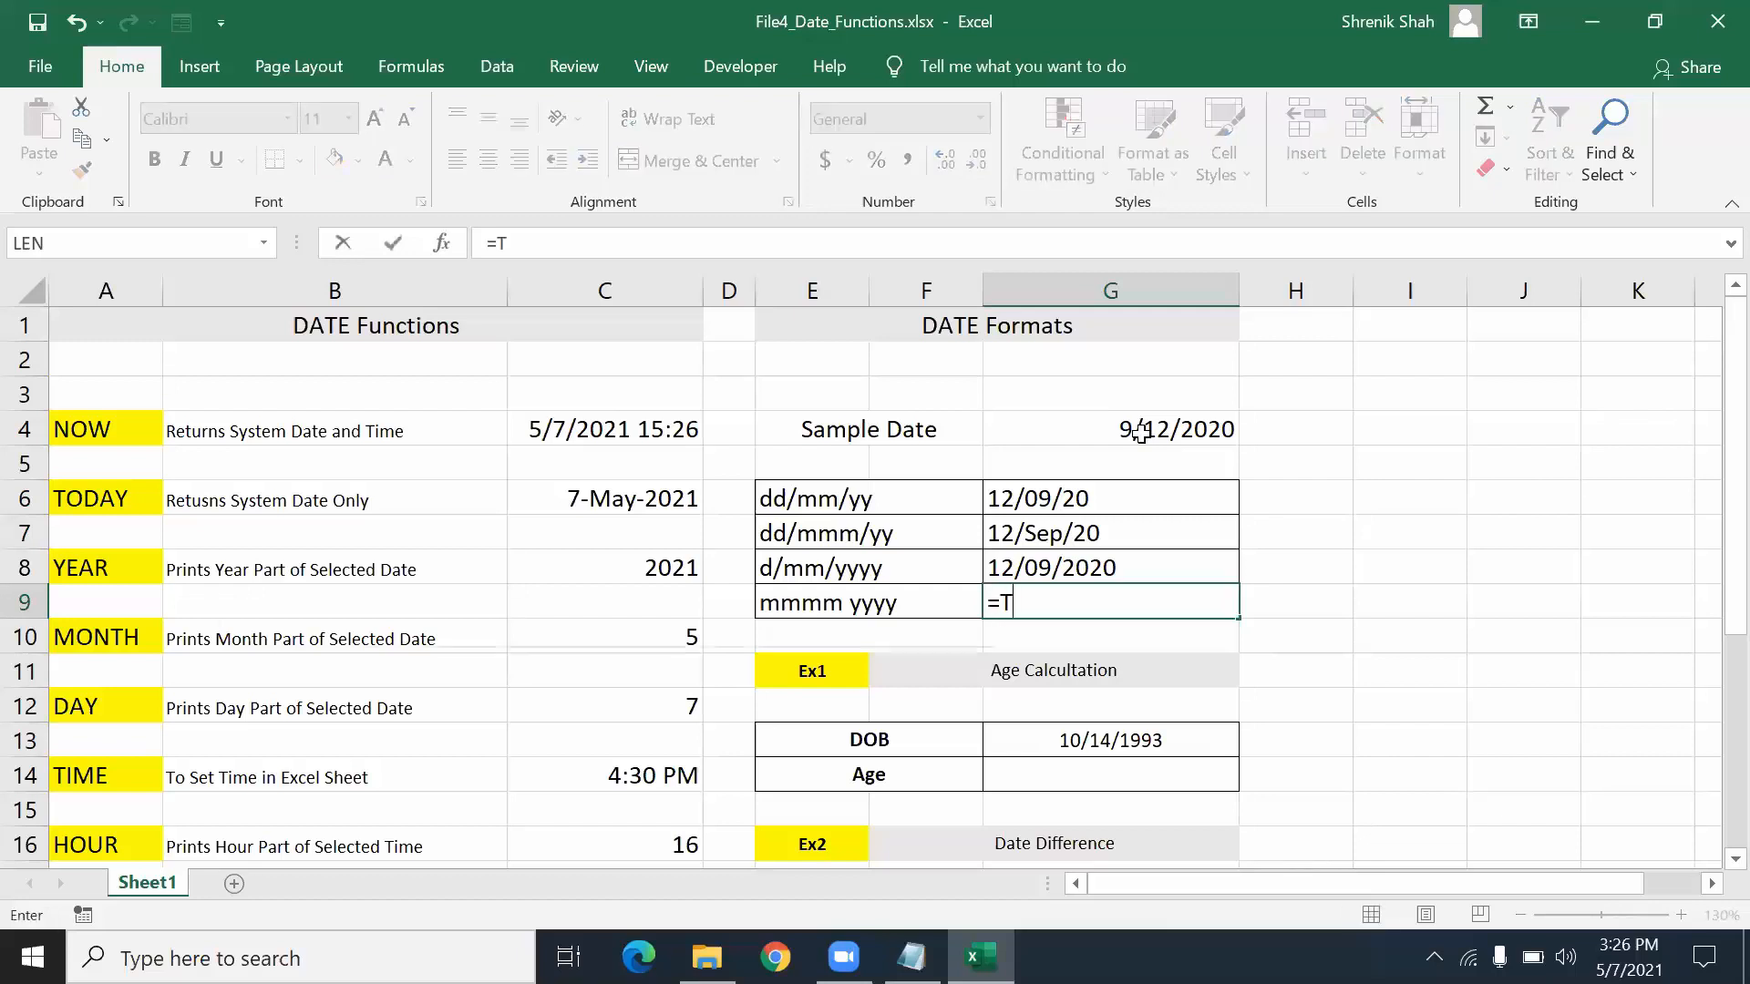
pyautogui.press('BackSpace')
pyautogui.press('BackSpace')
pyautogui.write('XT')
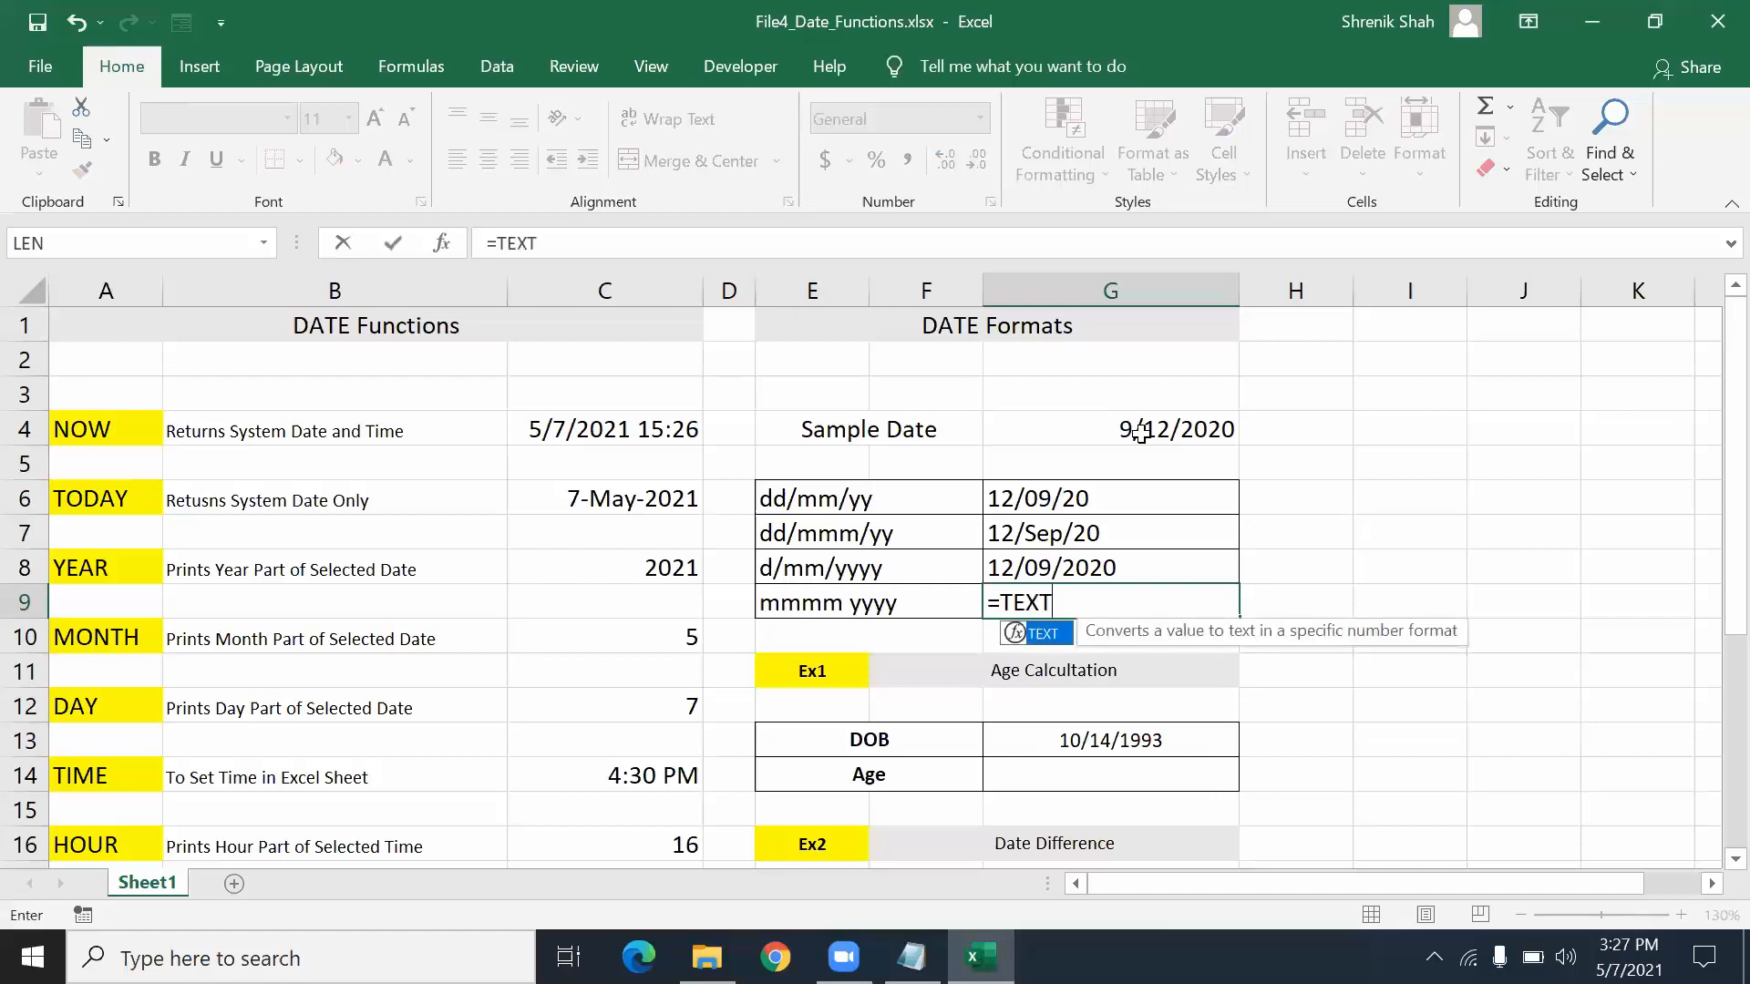
pyautogui.write('(')
pyautogui.press('Up')
pyautogui.press('Up')
pyautogui.press('Up')
pyautogui.press('Up')
pyautogui.press('Up')
pyautogui.press('Up')
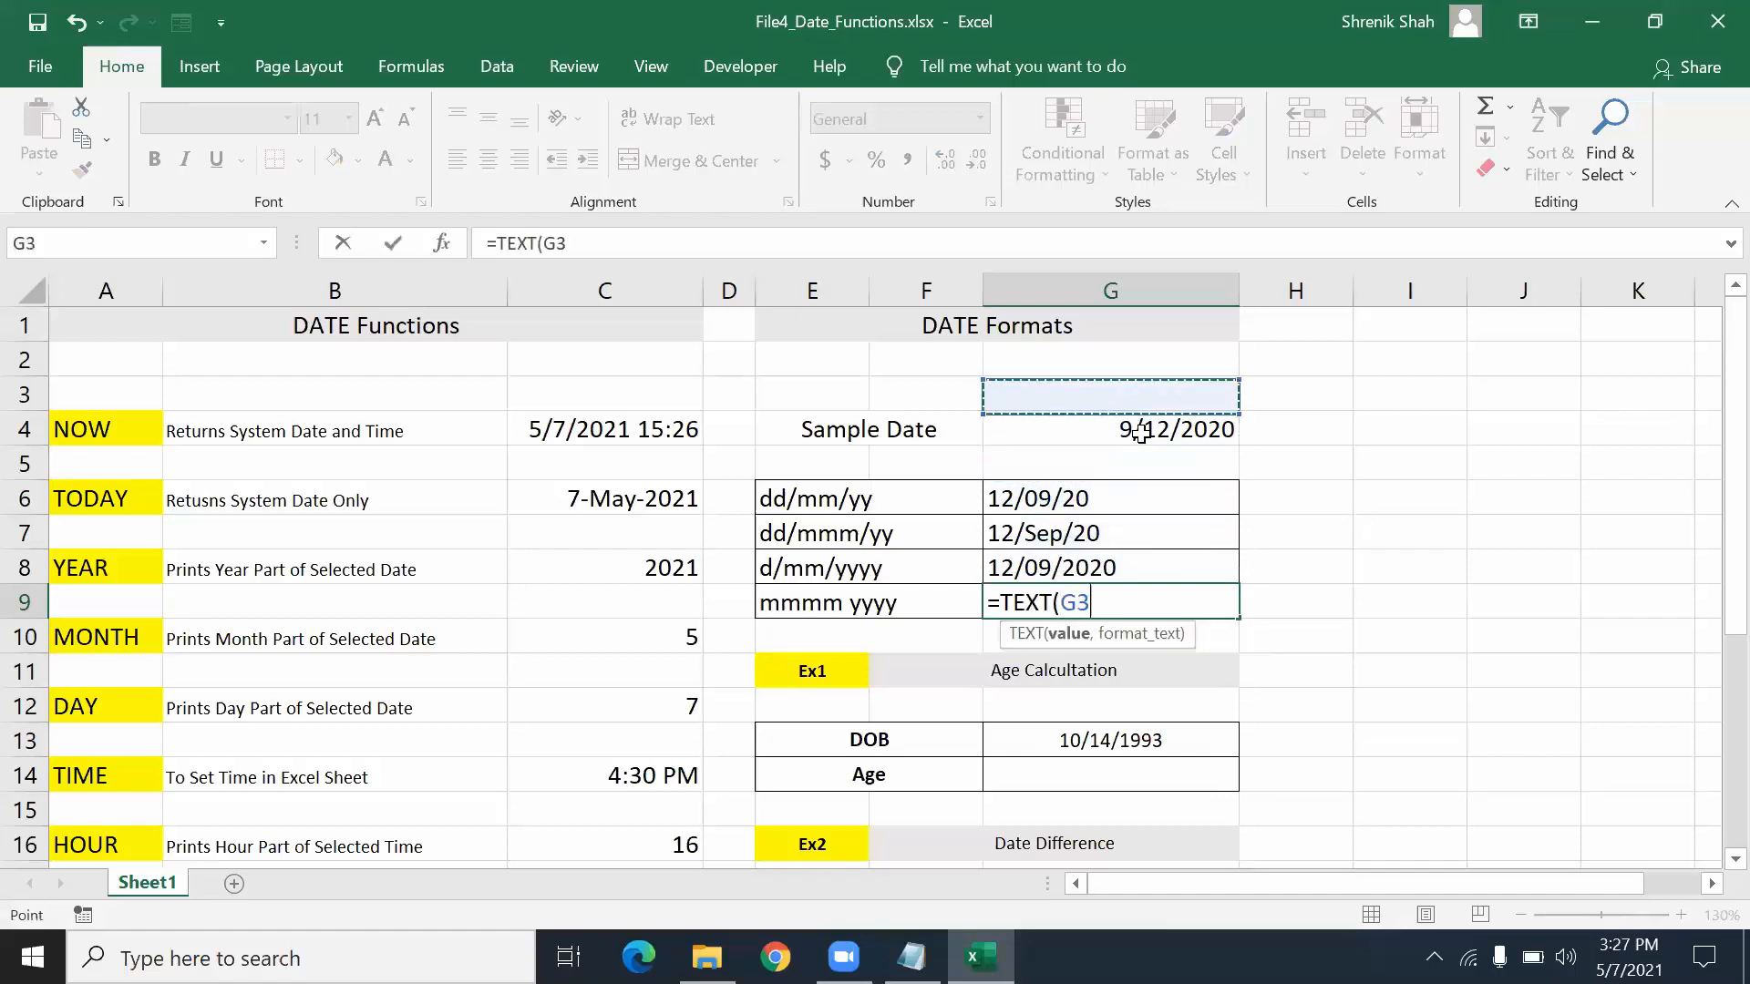
pyautogui.click(1141, 433)
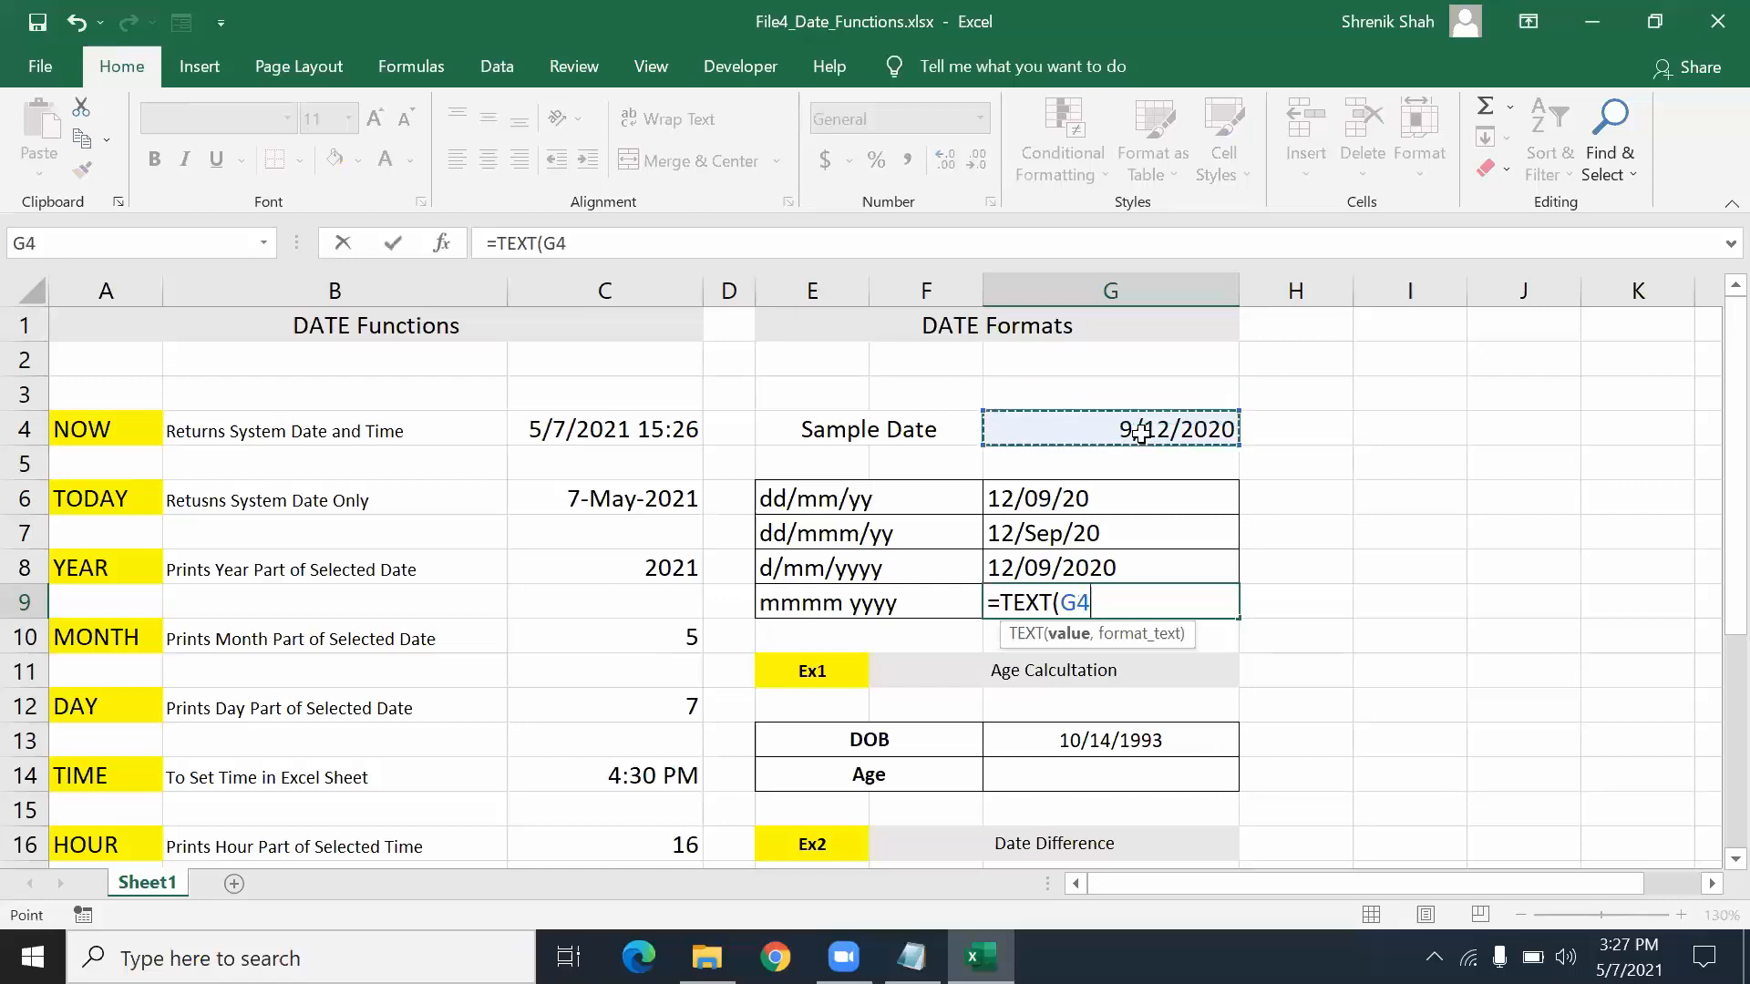
pyautogui.press('Escape')
pyautogui.press('Up')
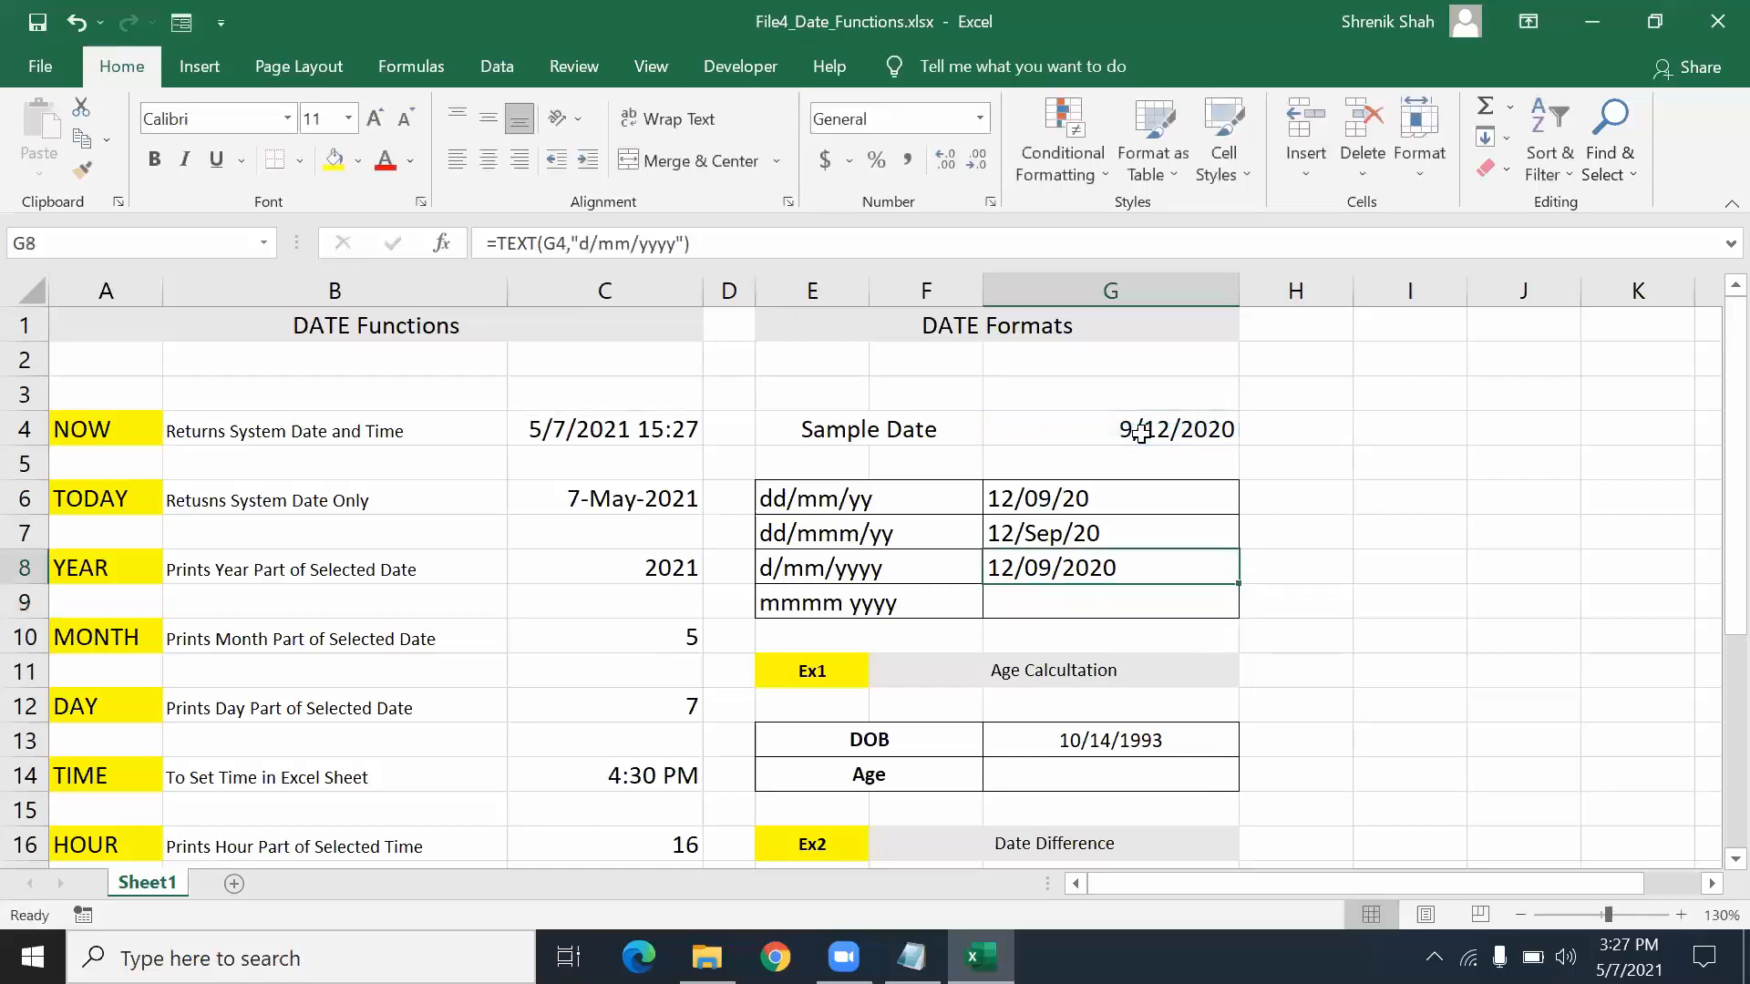
# - Enter =TEXT(G4,"mmmm yyyy") in G9 to display September 2020
pyautogui.click(1103, 607)
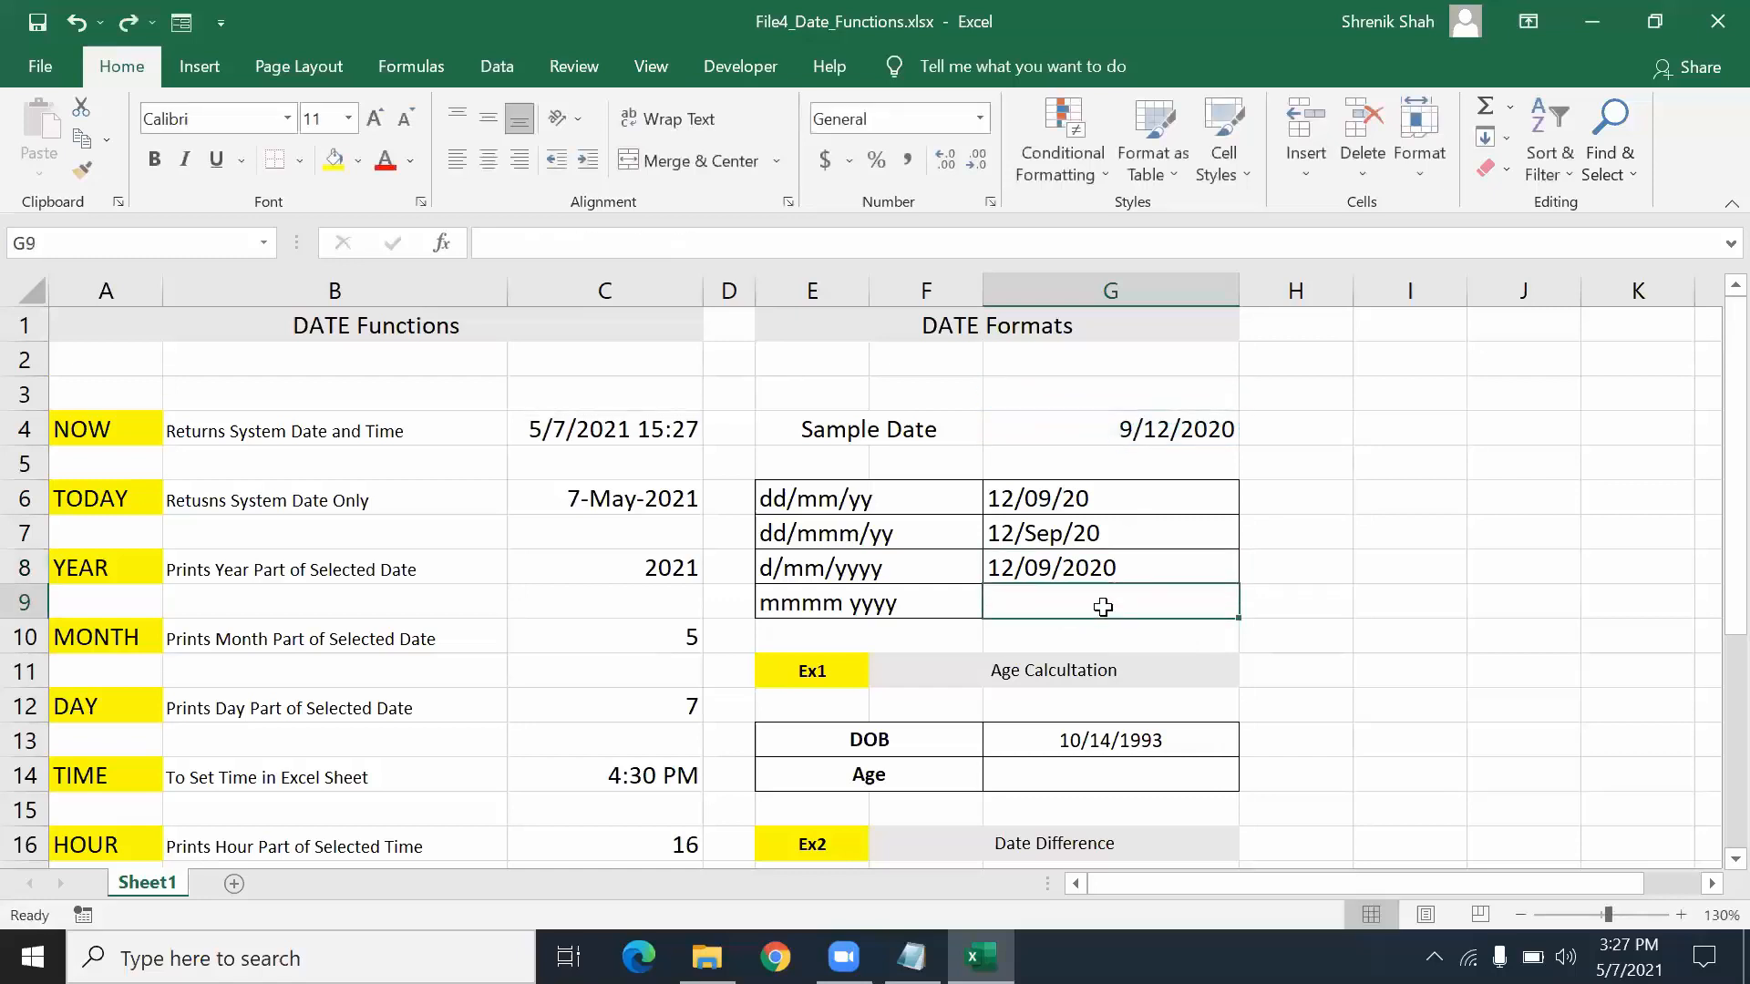
pyautogui.write('=TEXT(')
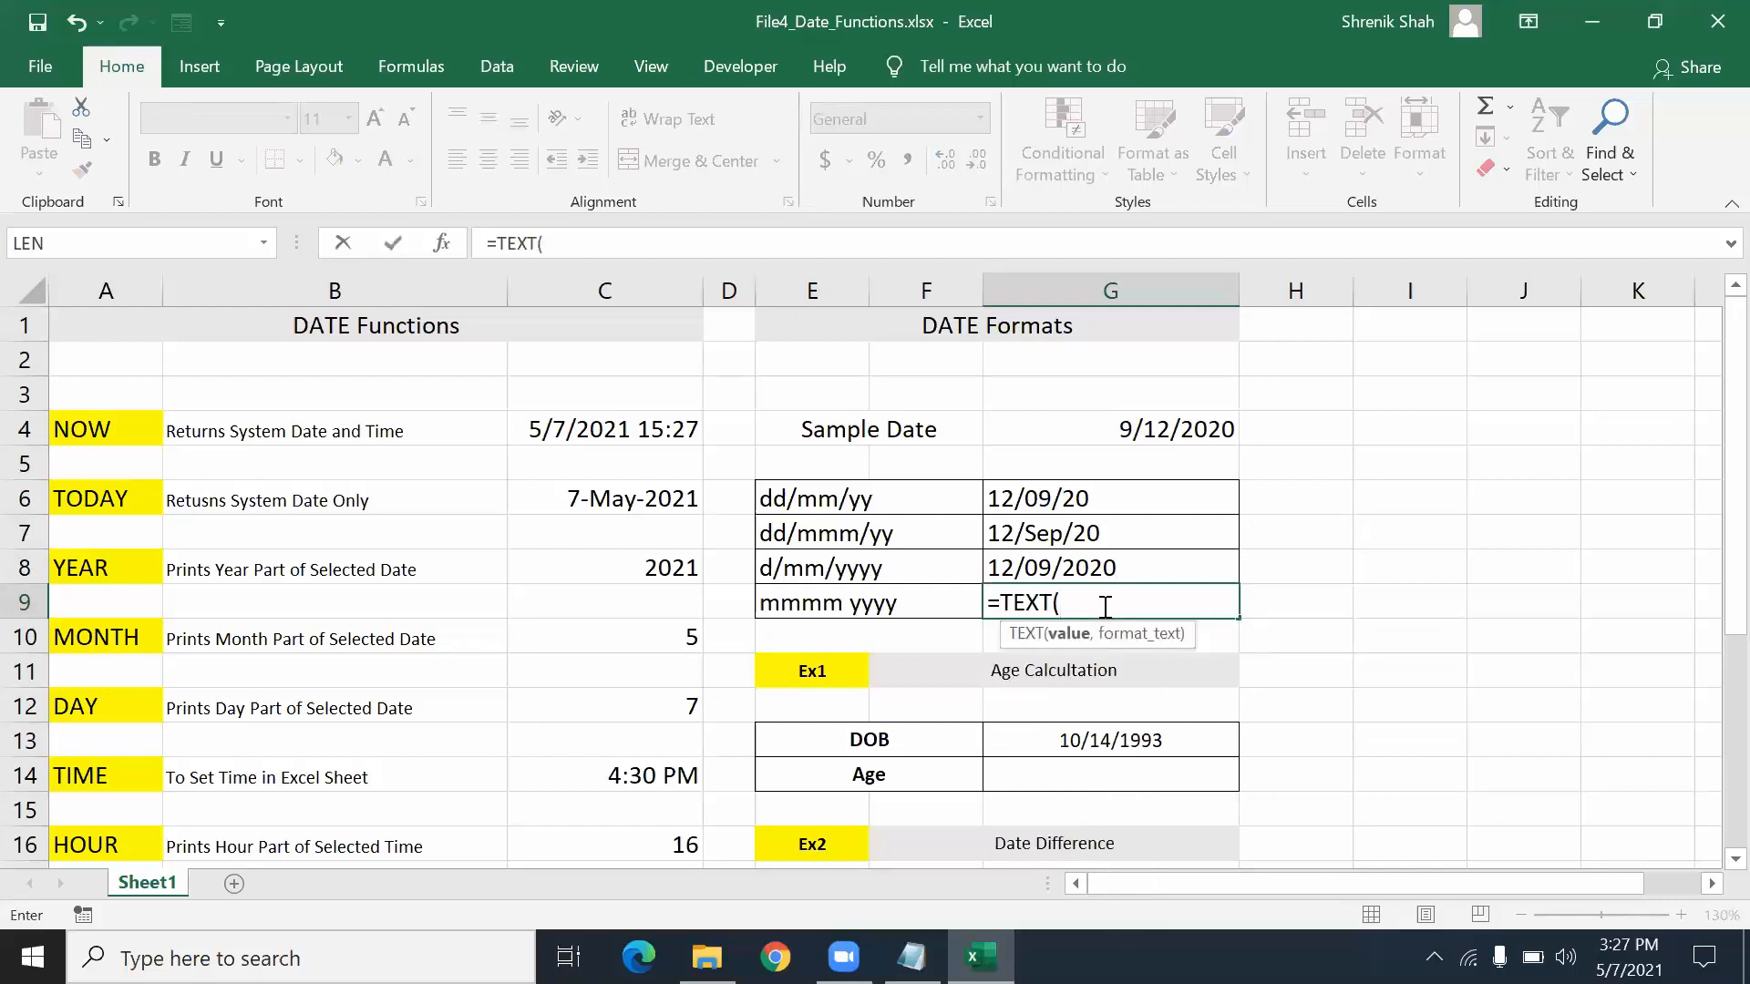
pyautogui.click(1112, 428)
pyautogui.write(',"')
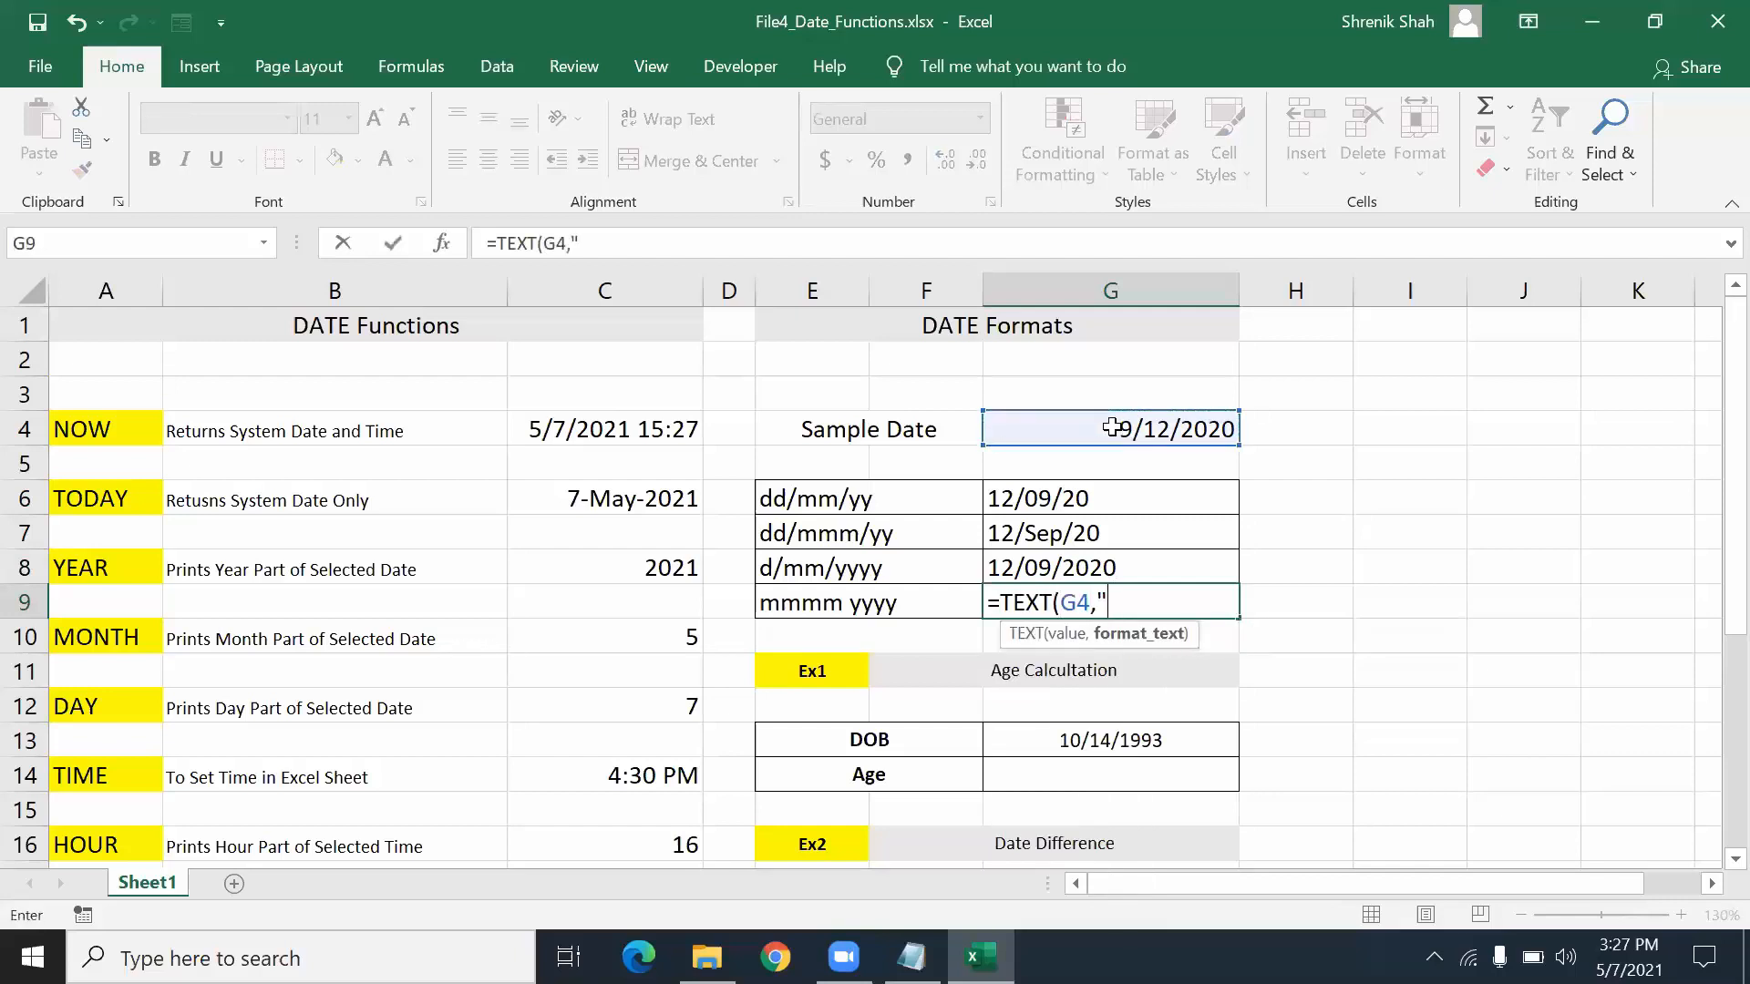
pyautogui.write('mmmm yyyy')
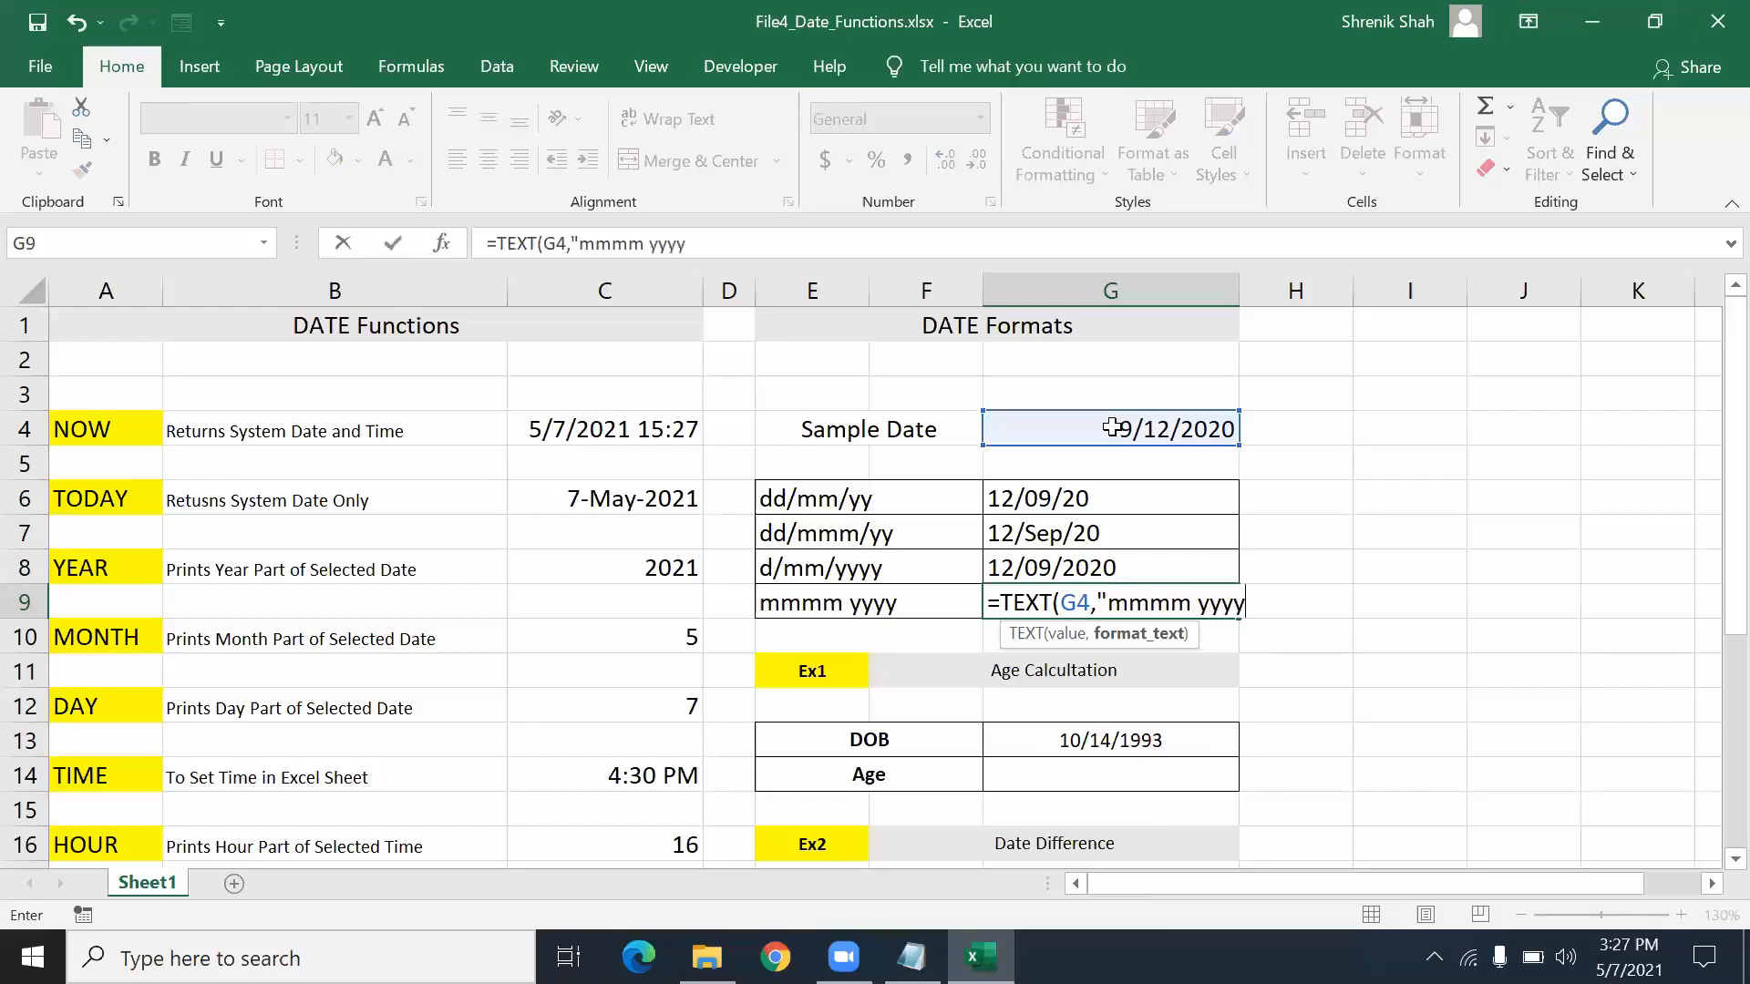
pyautogui.write('")')
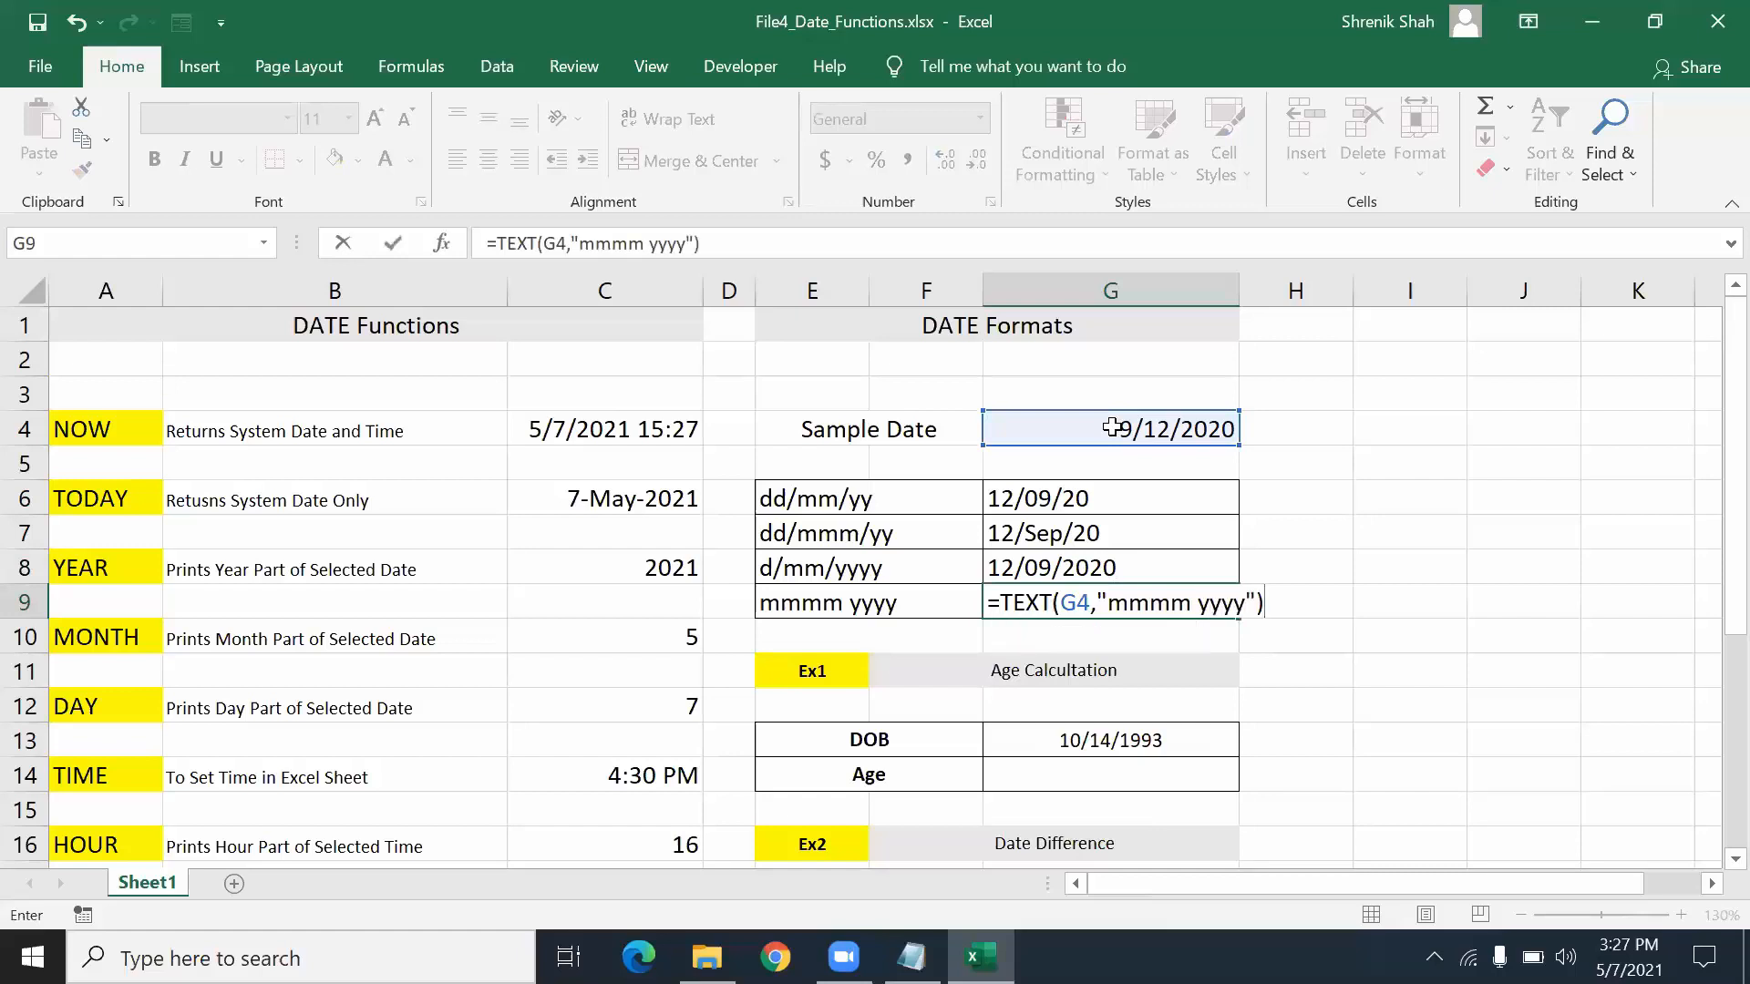
pyautogui.press('Return')
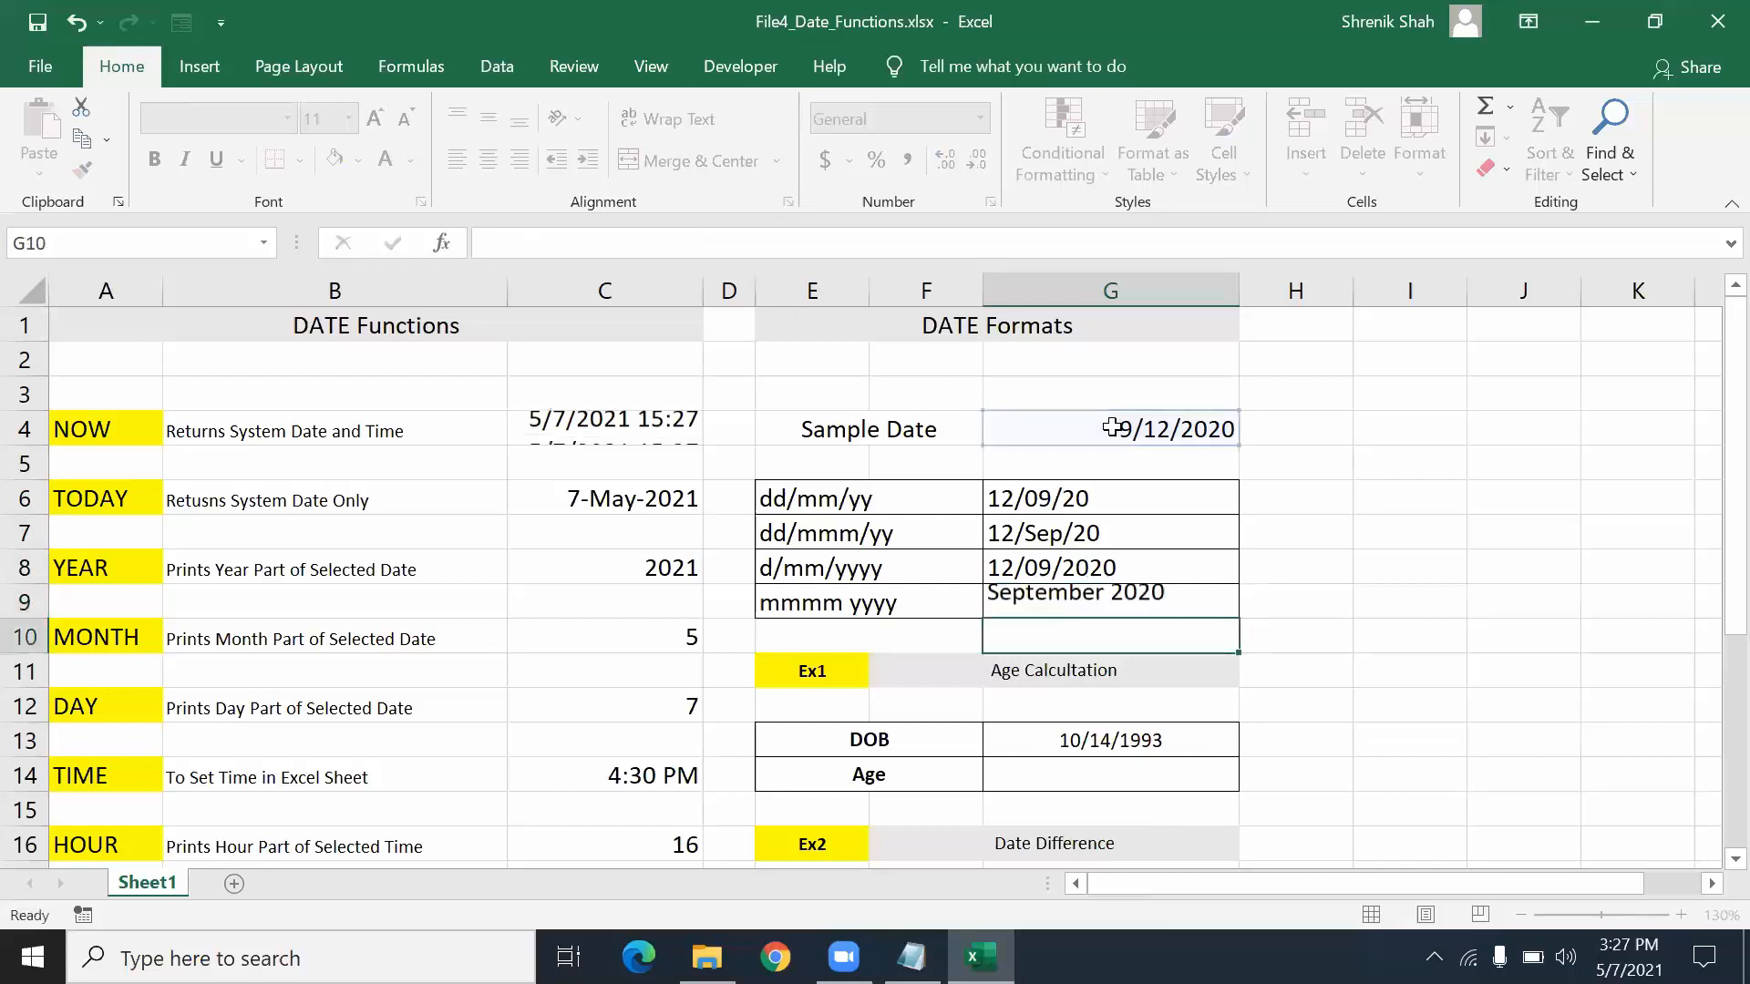
pyautogui.press('Up')
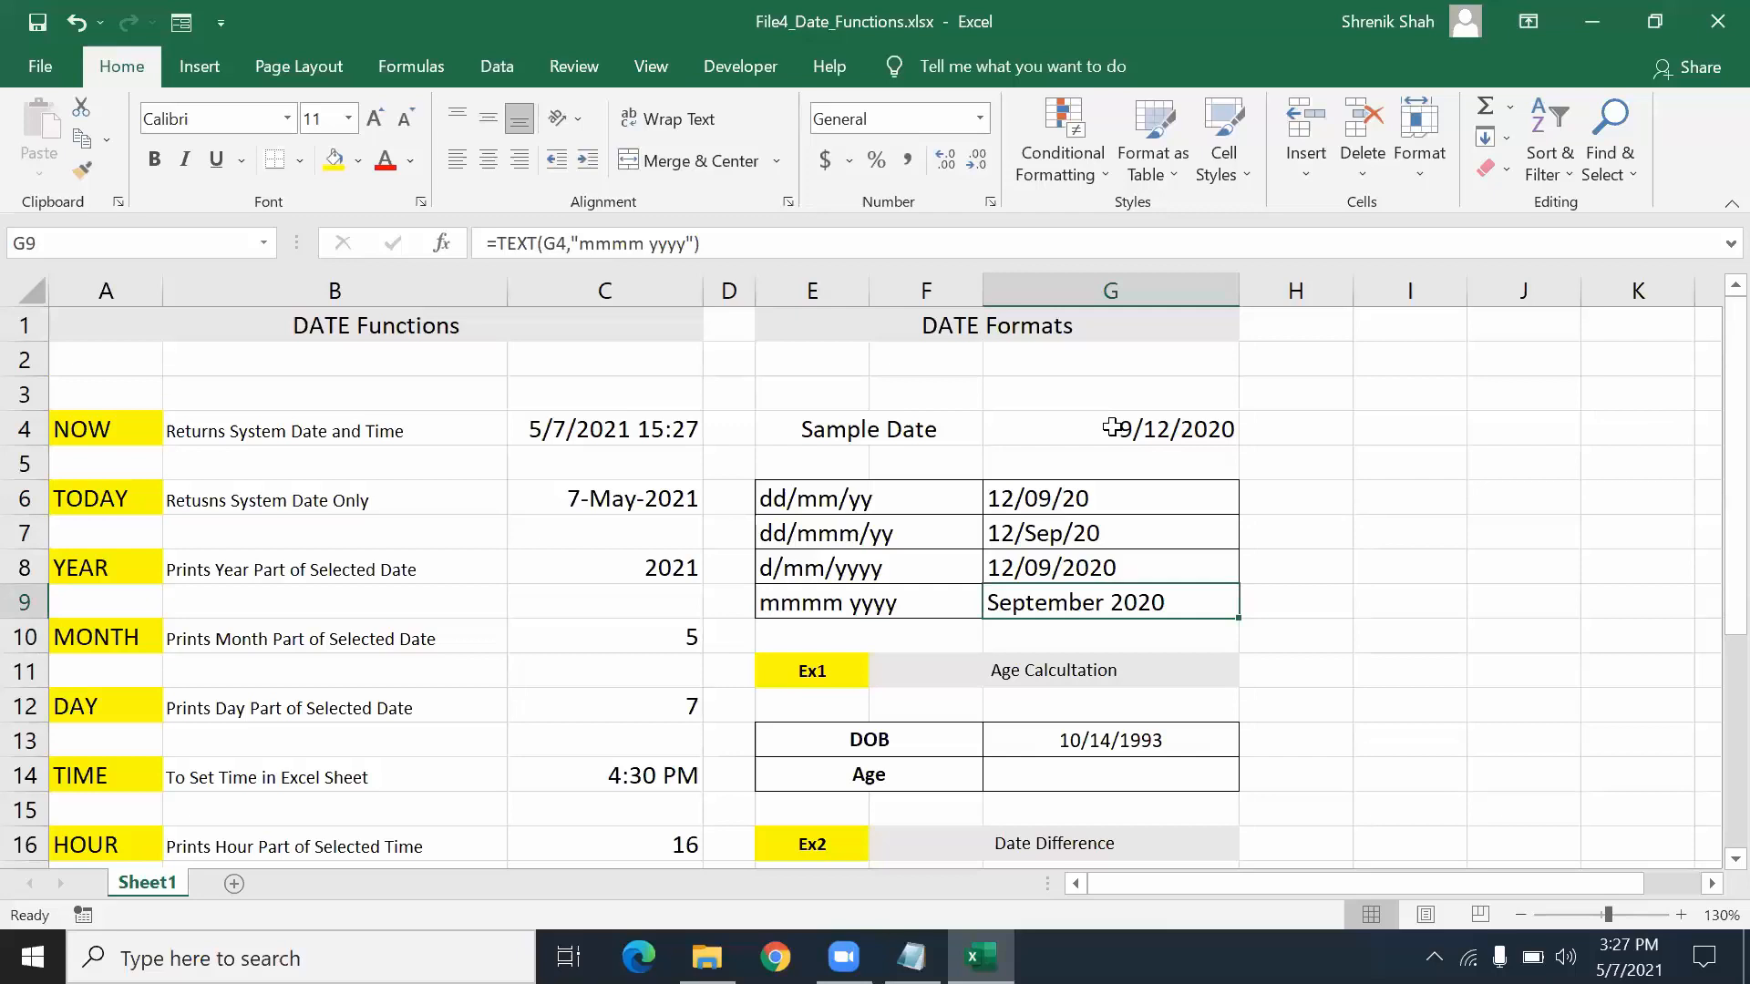
pyautogui.click(1112, 428)
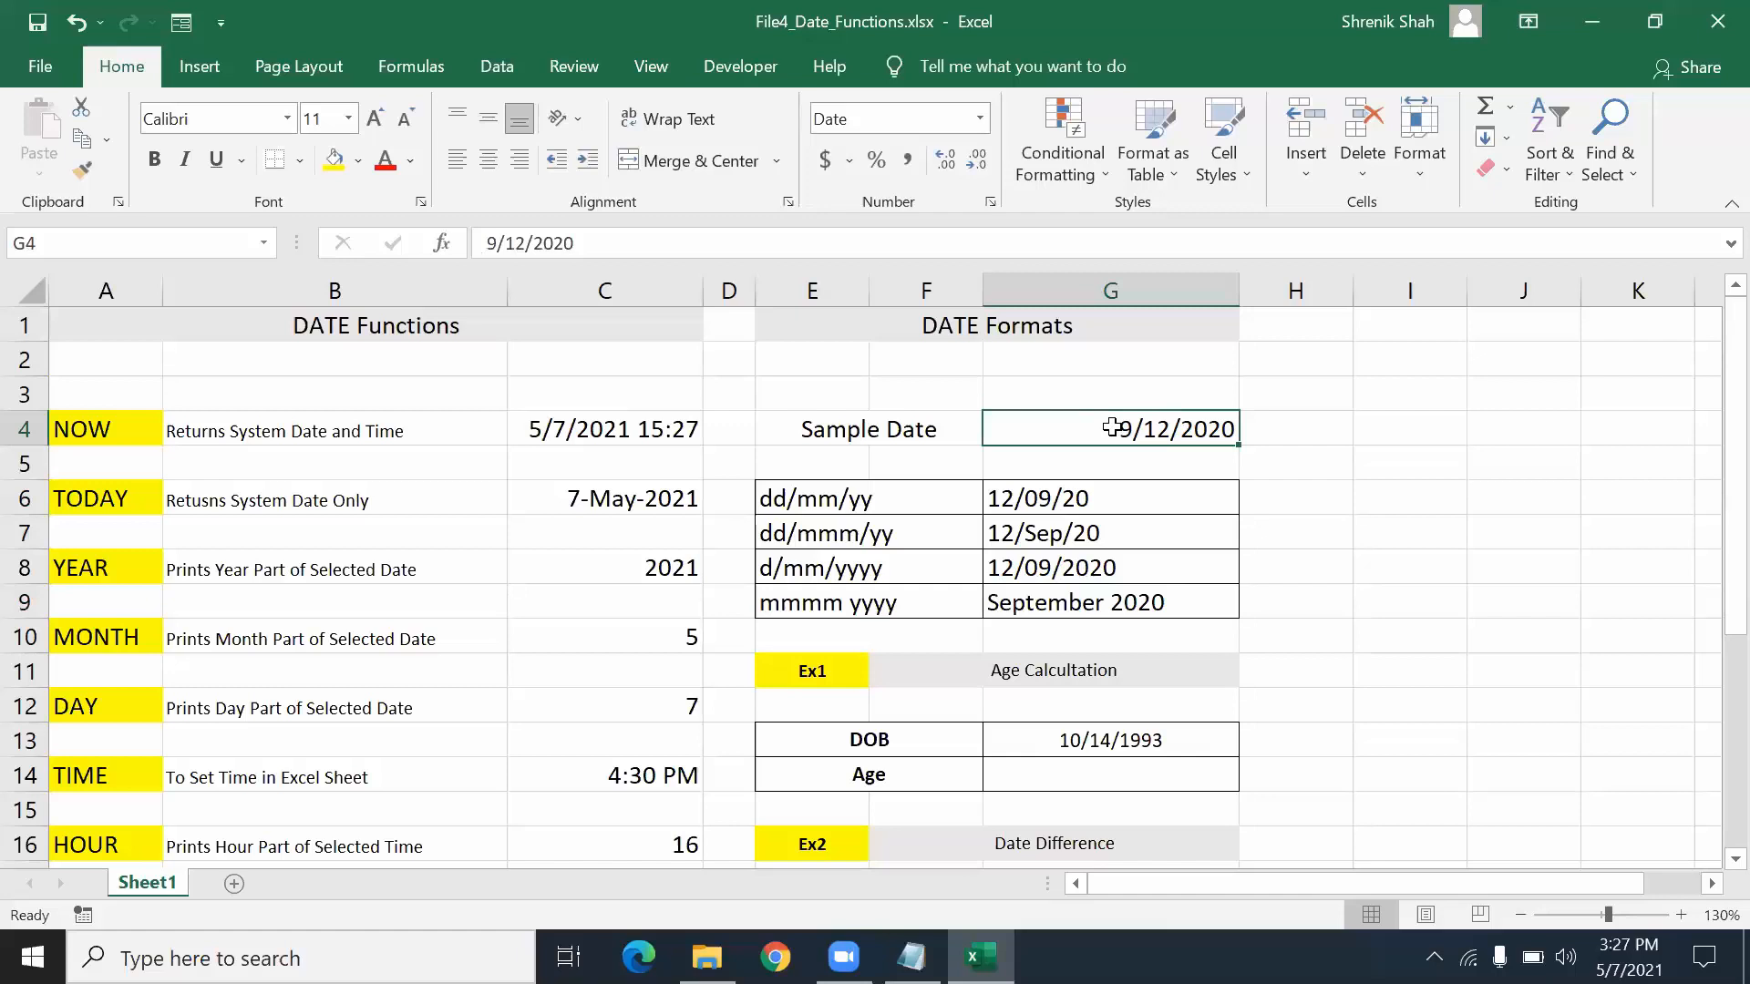
# - Change the sample date in G4 to 9/6/2021 and check that G6:G9 update
pyautogui.write('9/')
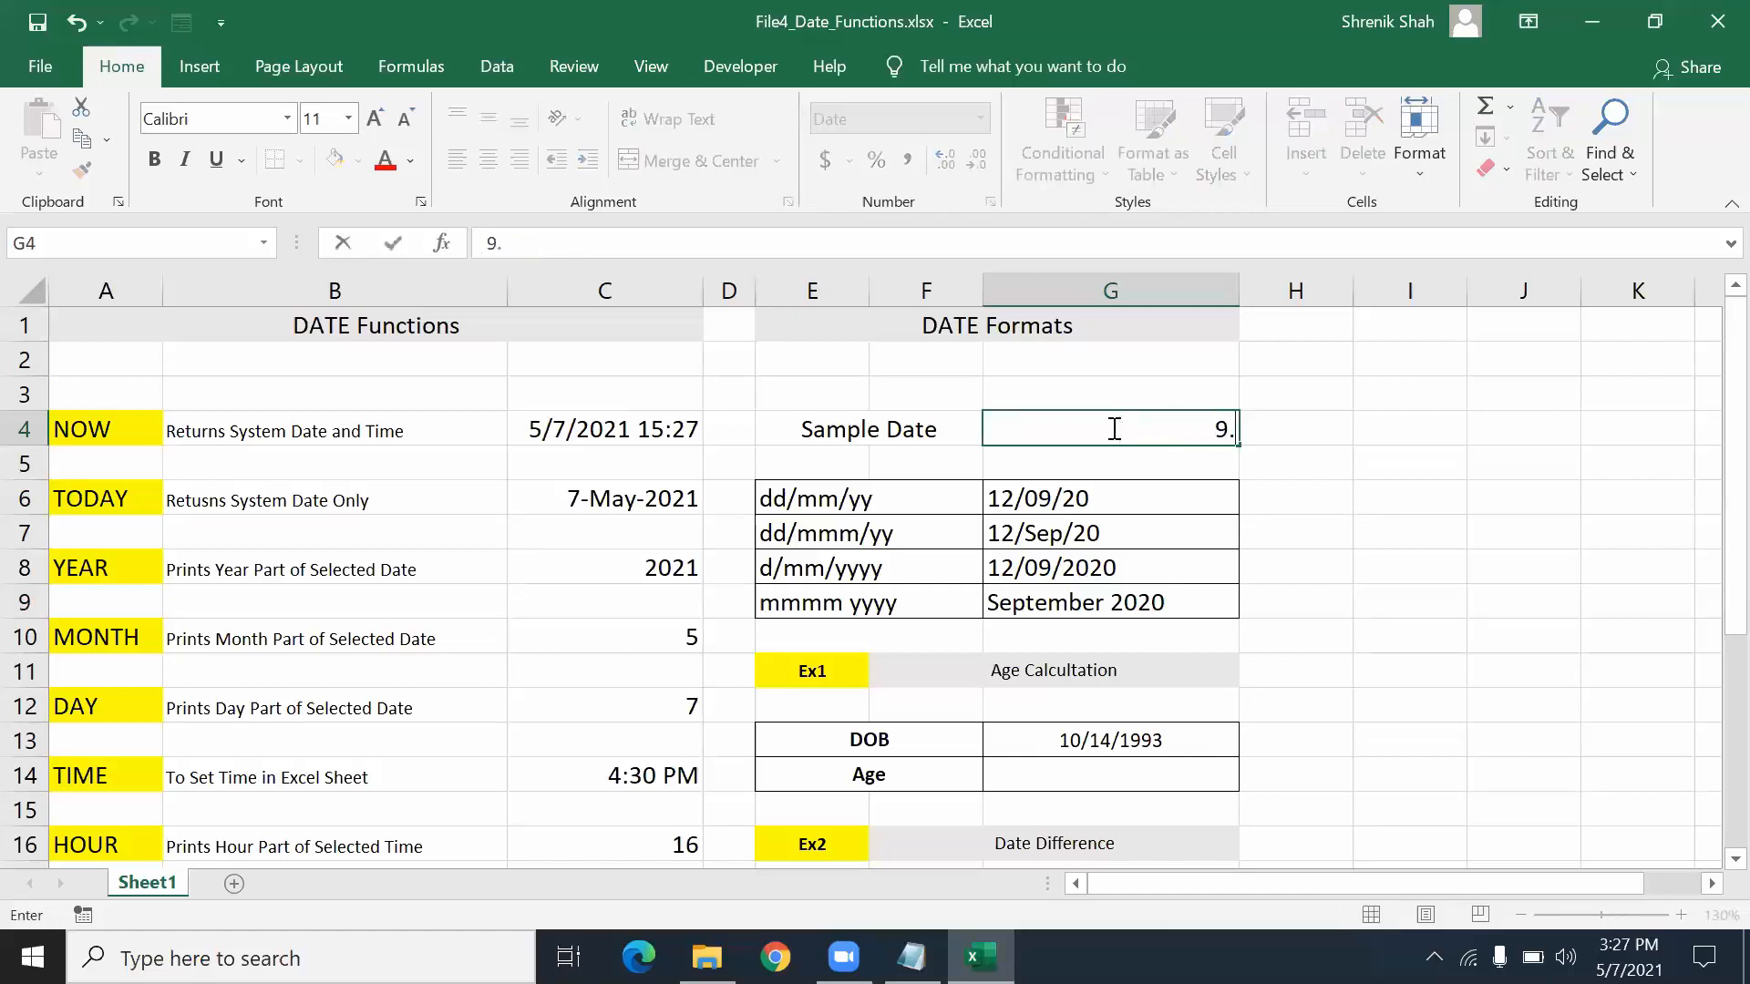
pyautogui.write('6/2021')
pyautogui.press('Return')
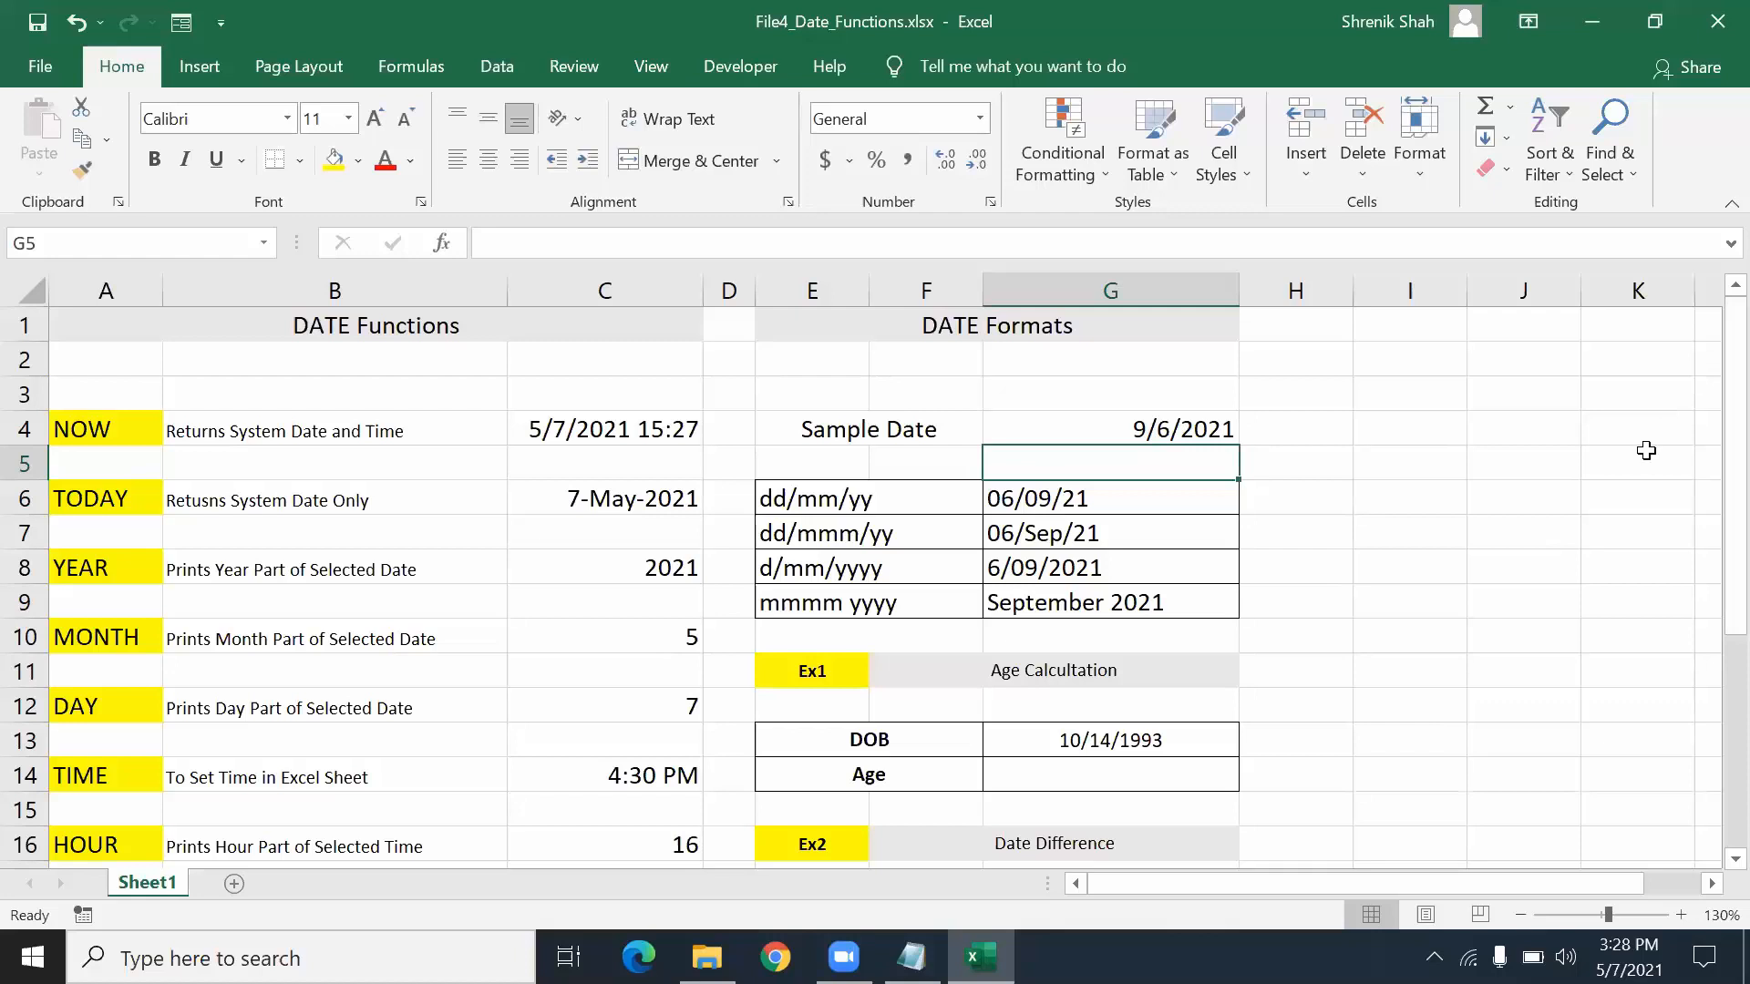
pyautogui.moveTo(1189, 482); pyautogui.dragTo(1172, 602)
pyautogui.press('Escape')
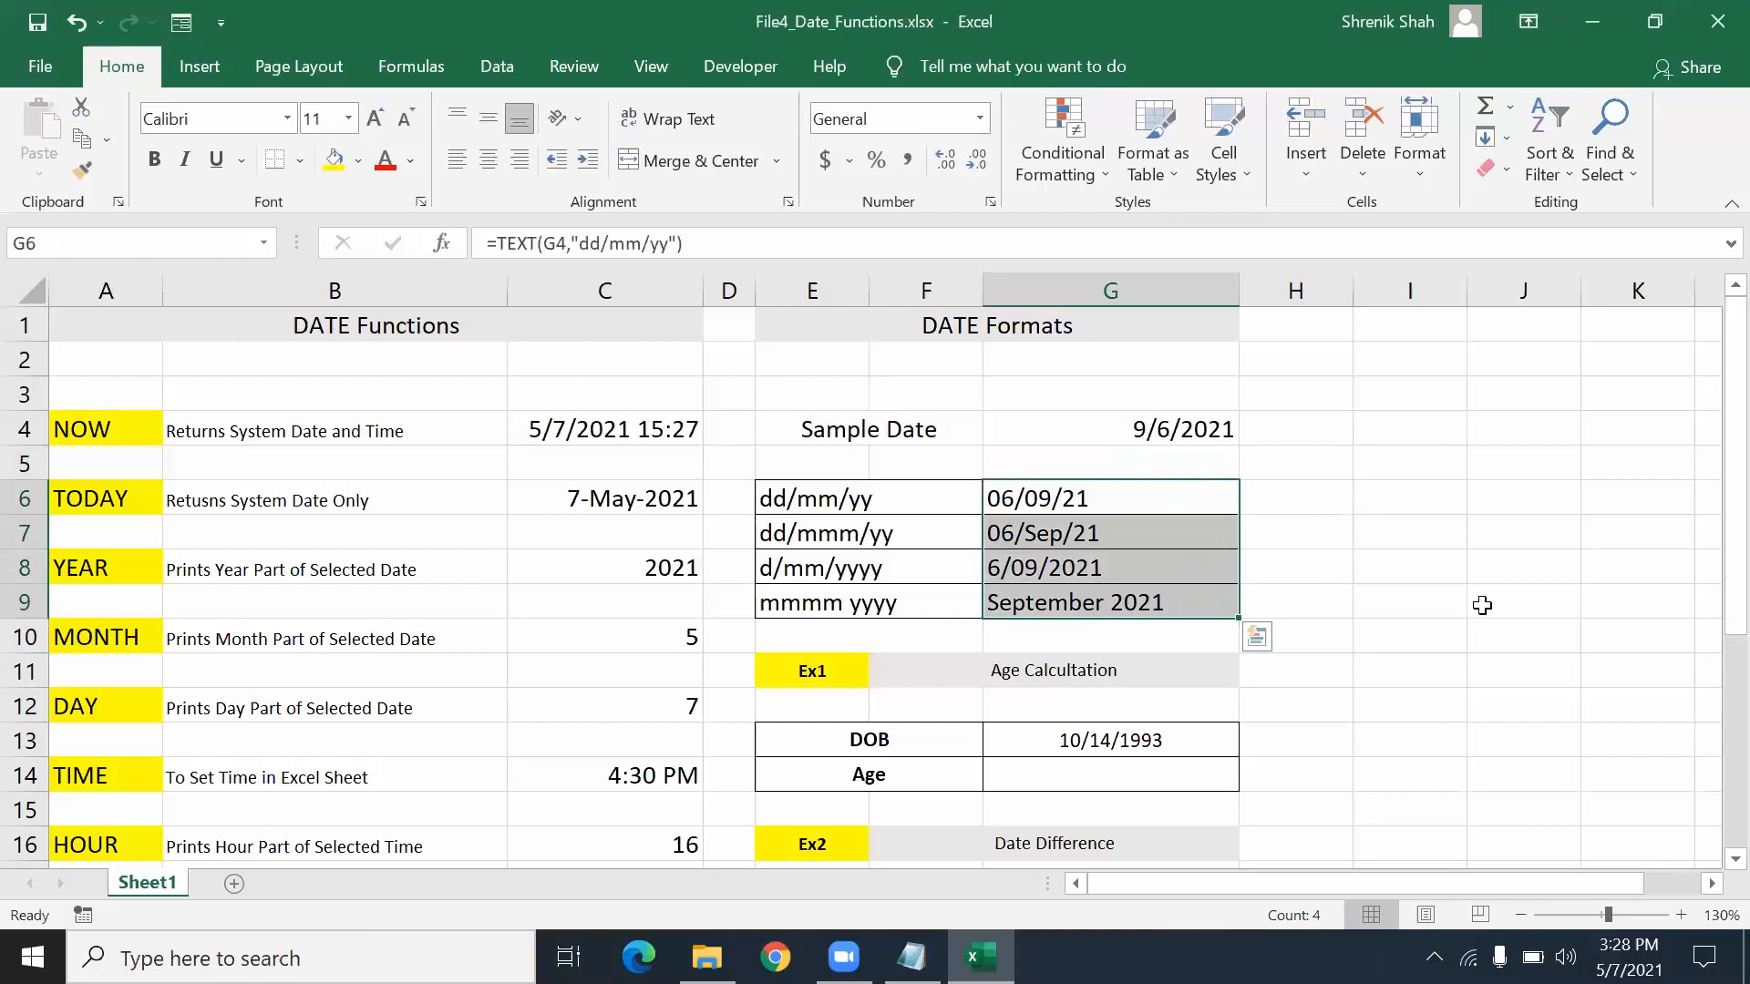
# - Review the NOW formula in C4 and the TODAY formula in C6
pyautogui.click(601, 428)
pyautogui.click(607, 501)
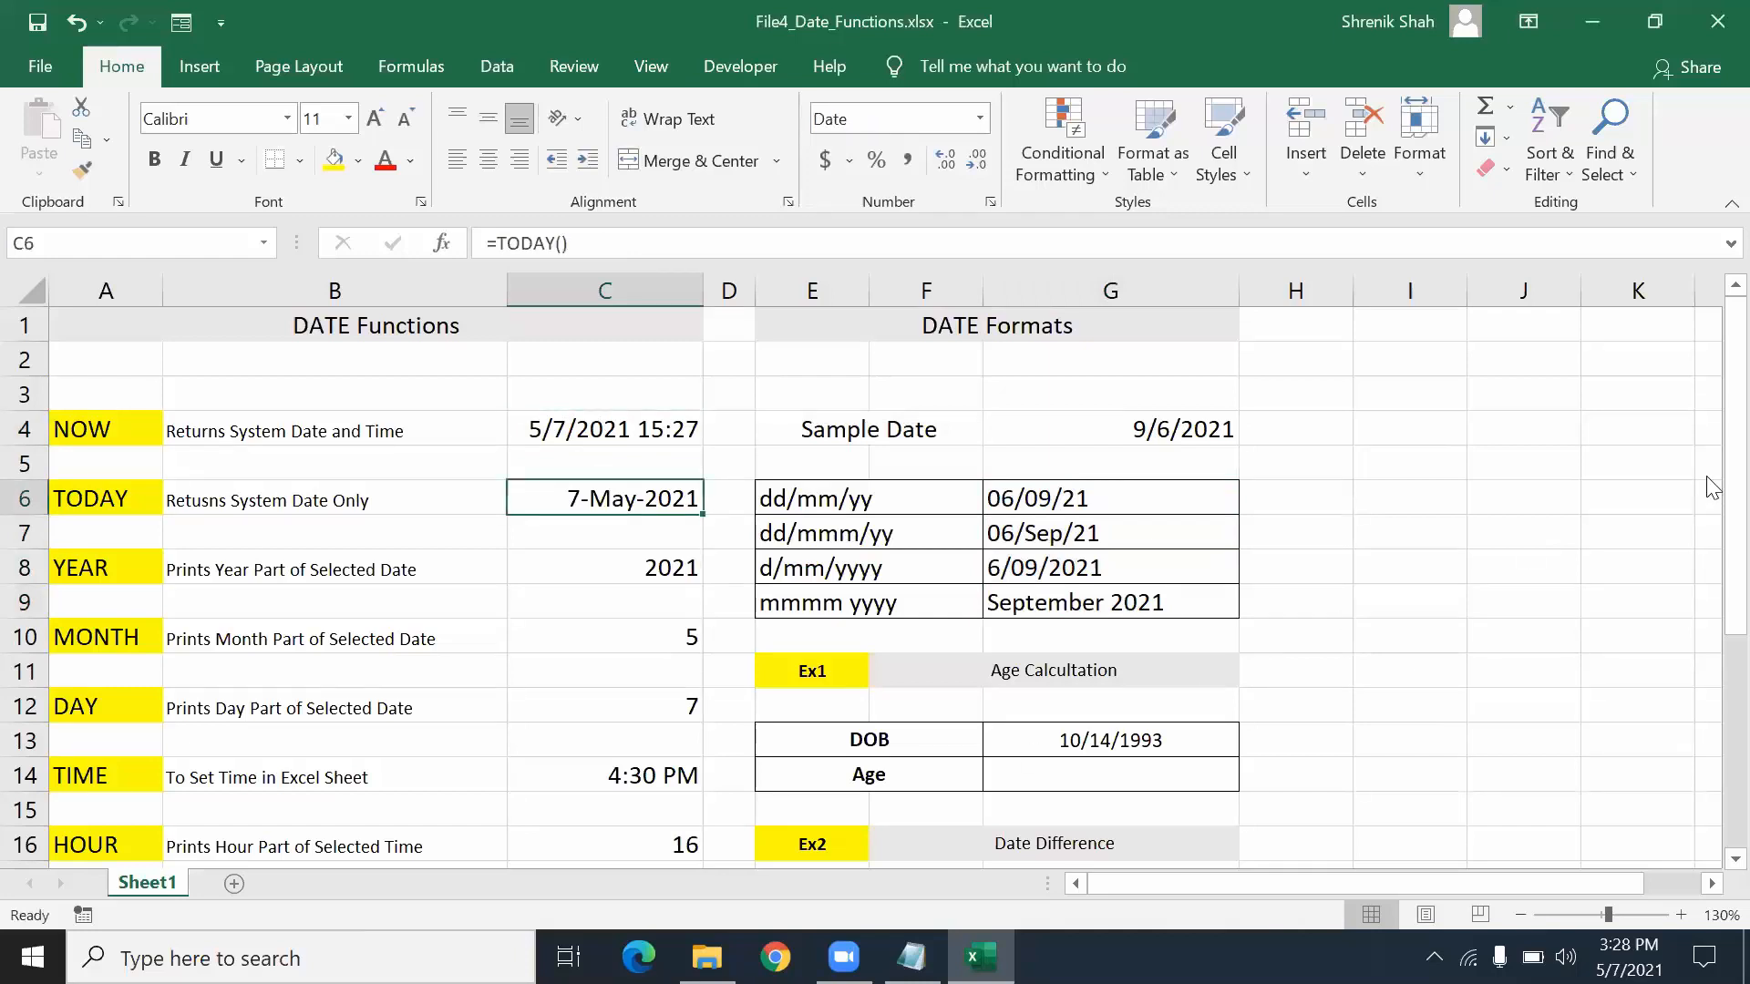
pyautogui.click(1092, 780)
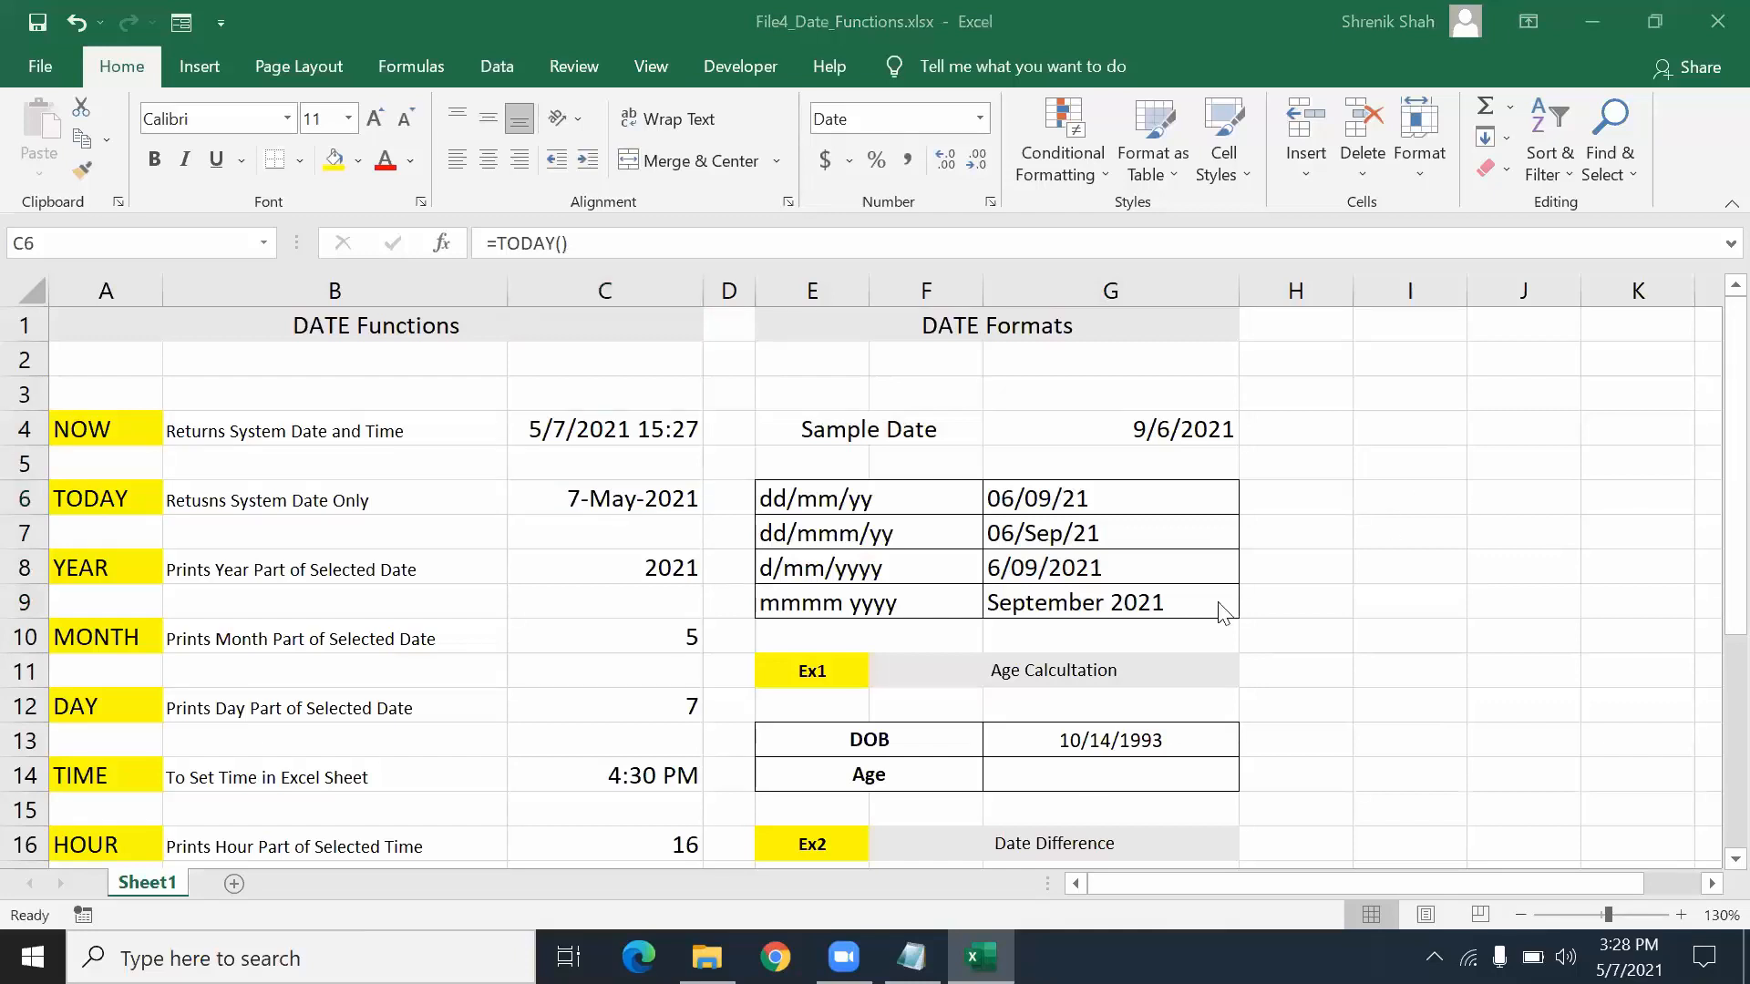
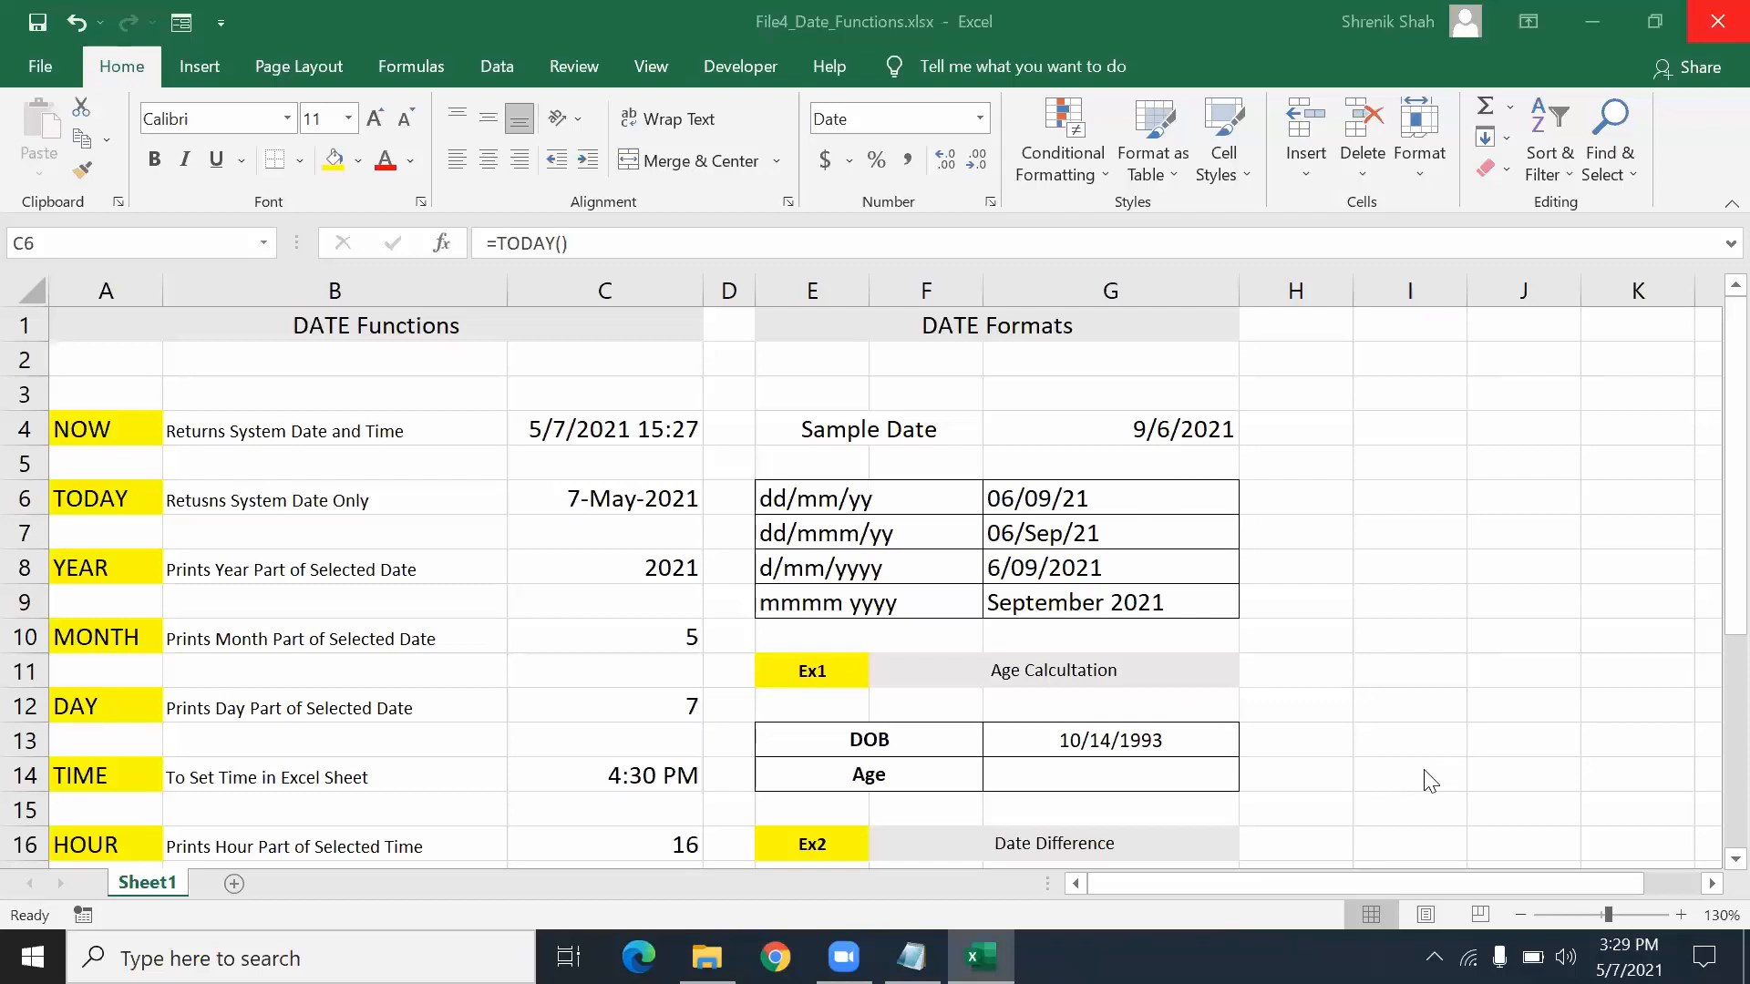
# - Widen column I beside the DATE Formats table to make room for date entries
pyautogui.click(940, 617)
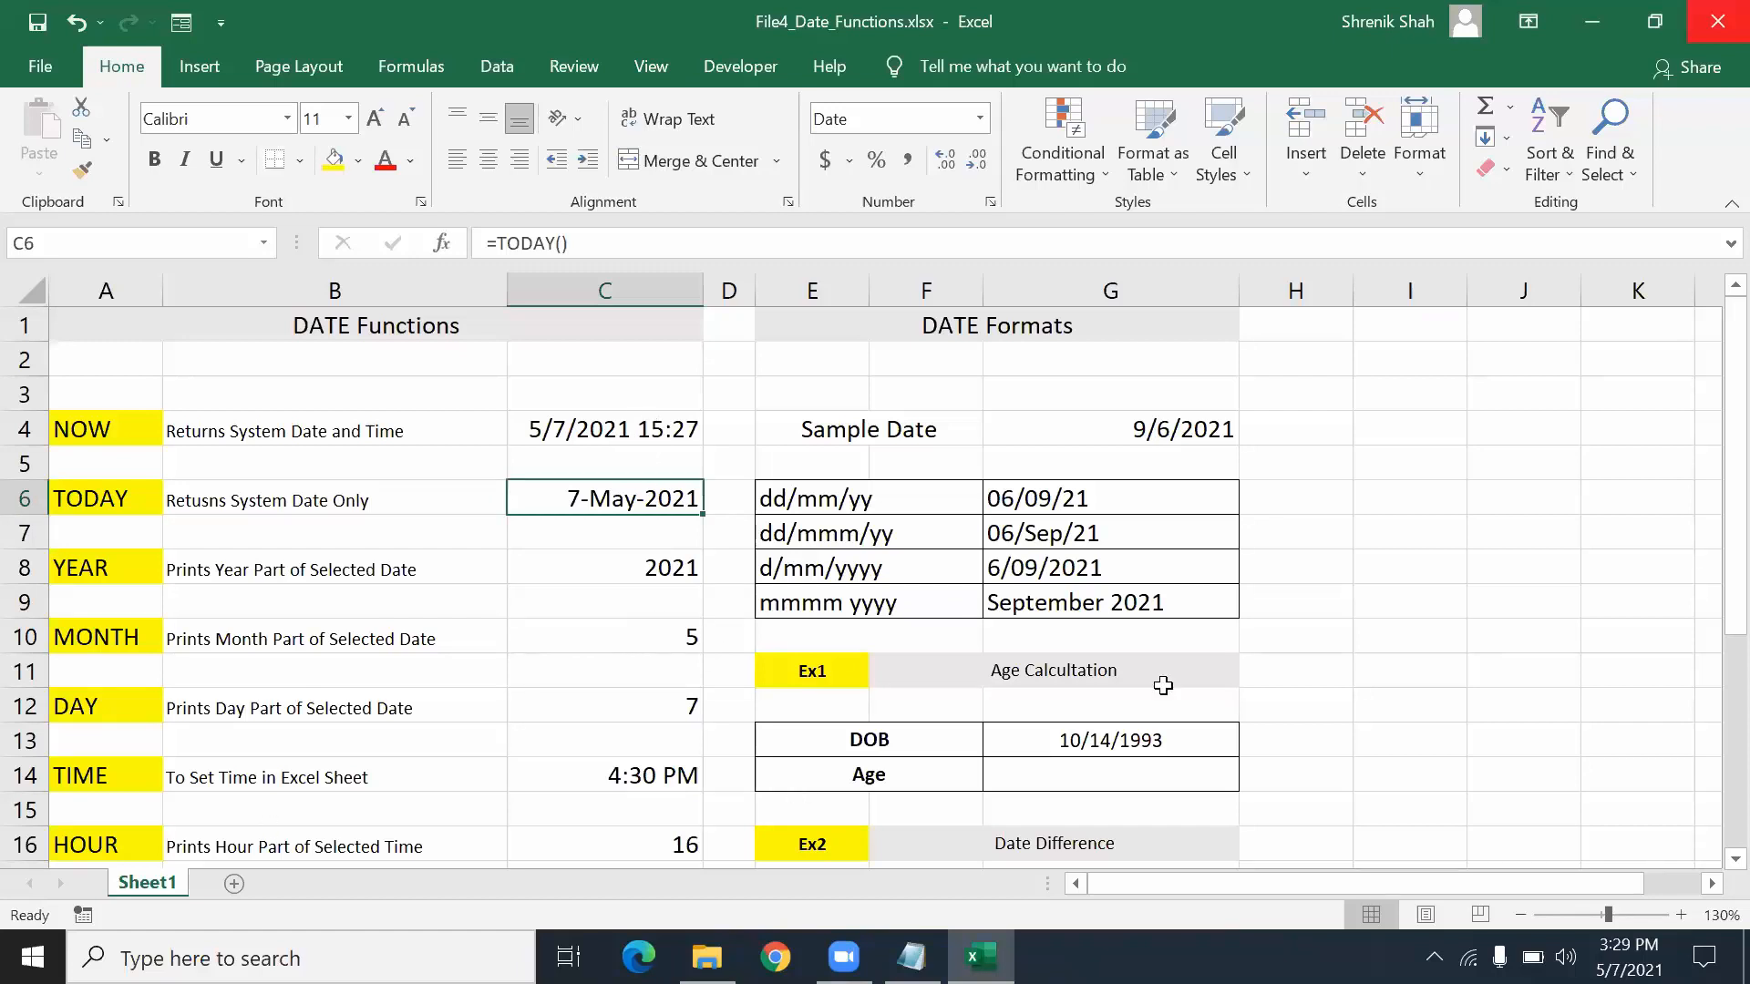
pyautogui.click(1456, 456)
pyautogui.moveTo(1468, 293); pyautogui.dragTo(1558, 284)
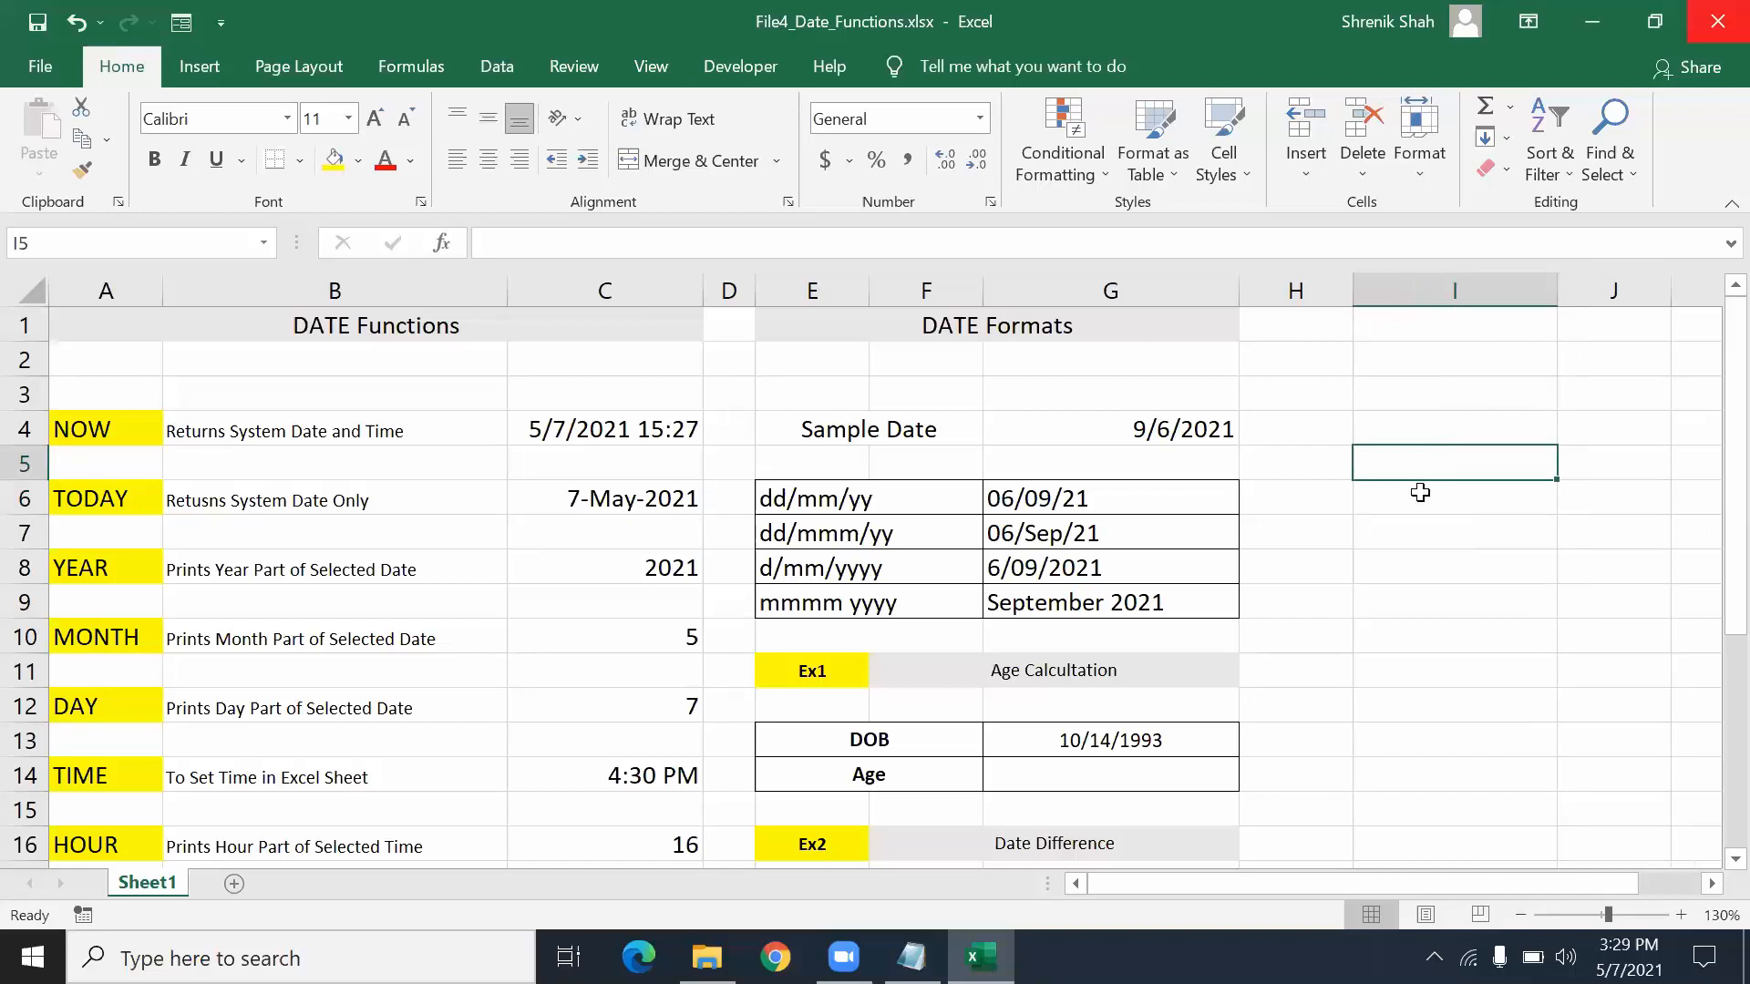
# - Enter 5/7/2021 in I5, which Excel recognises as a date
pyautogui.write('7')
pyautogui.press('BackSpace')
pyautogui.write('5/7/2021')
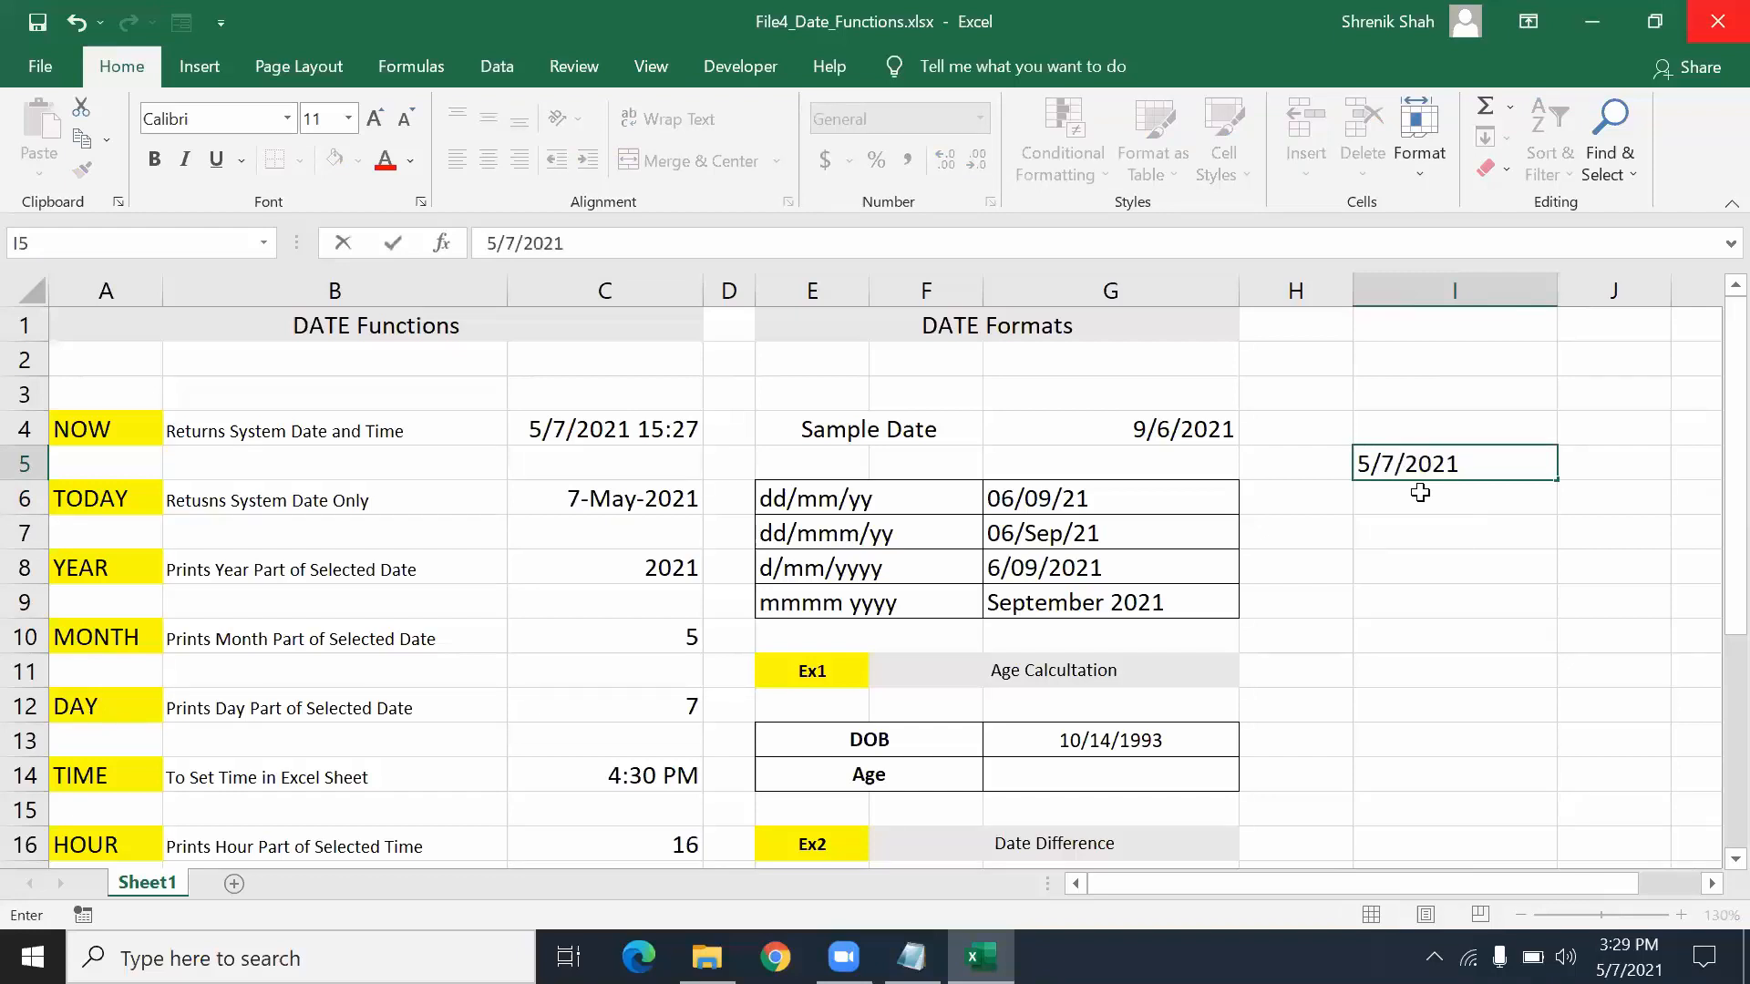
pyautogui.press('Return')
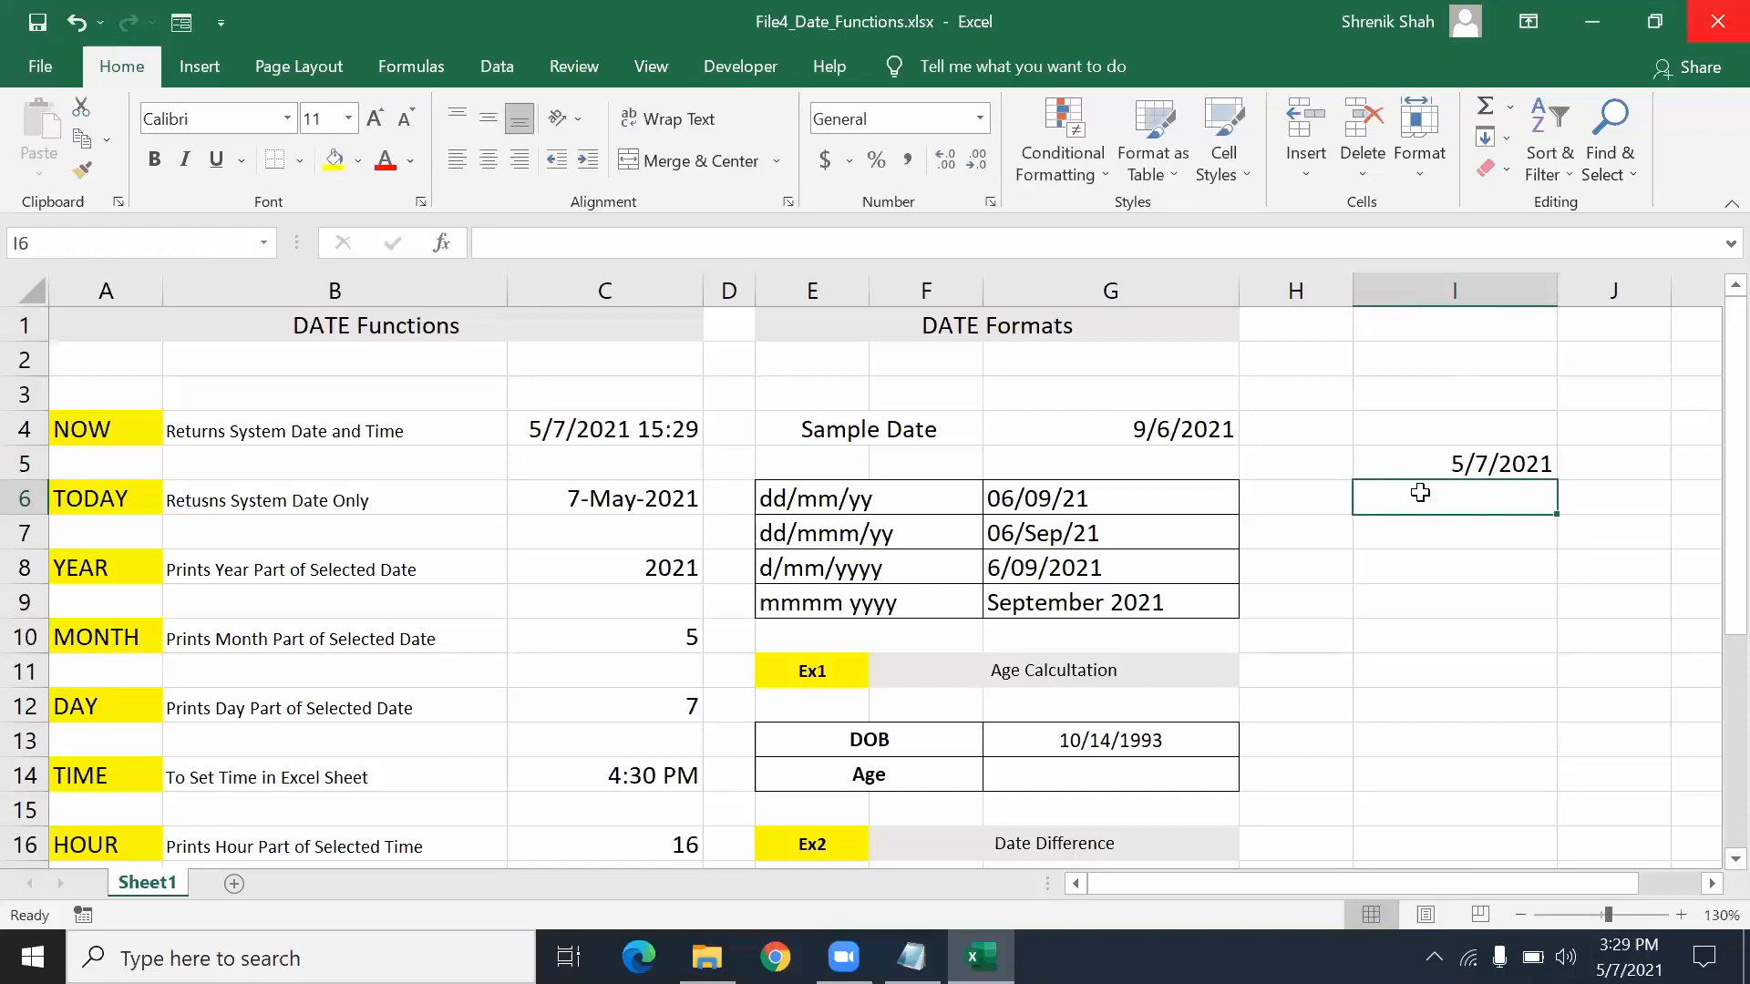
# - Enter the invalid date 13/21/2021 in I6, which stays as left-aligned text
pyautogui.write('13/')
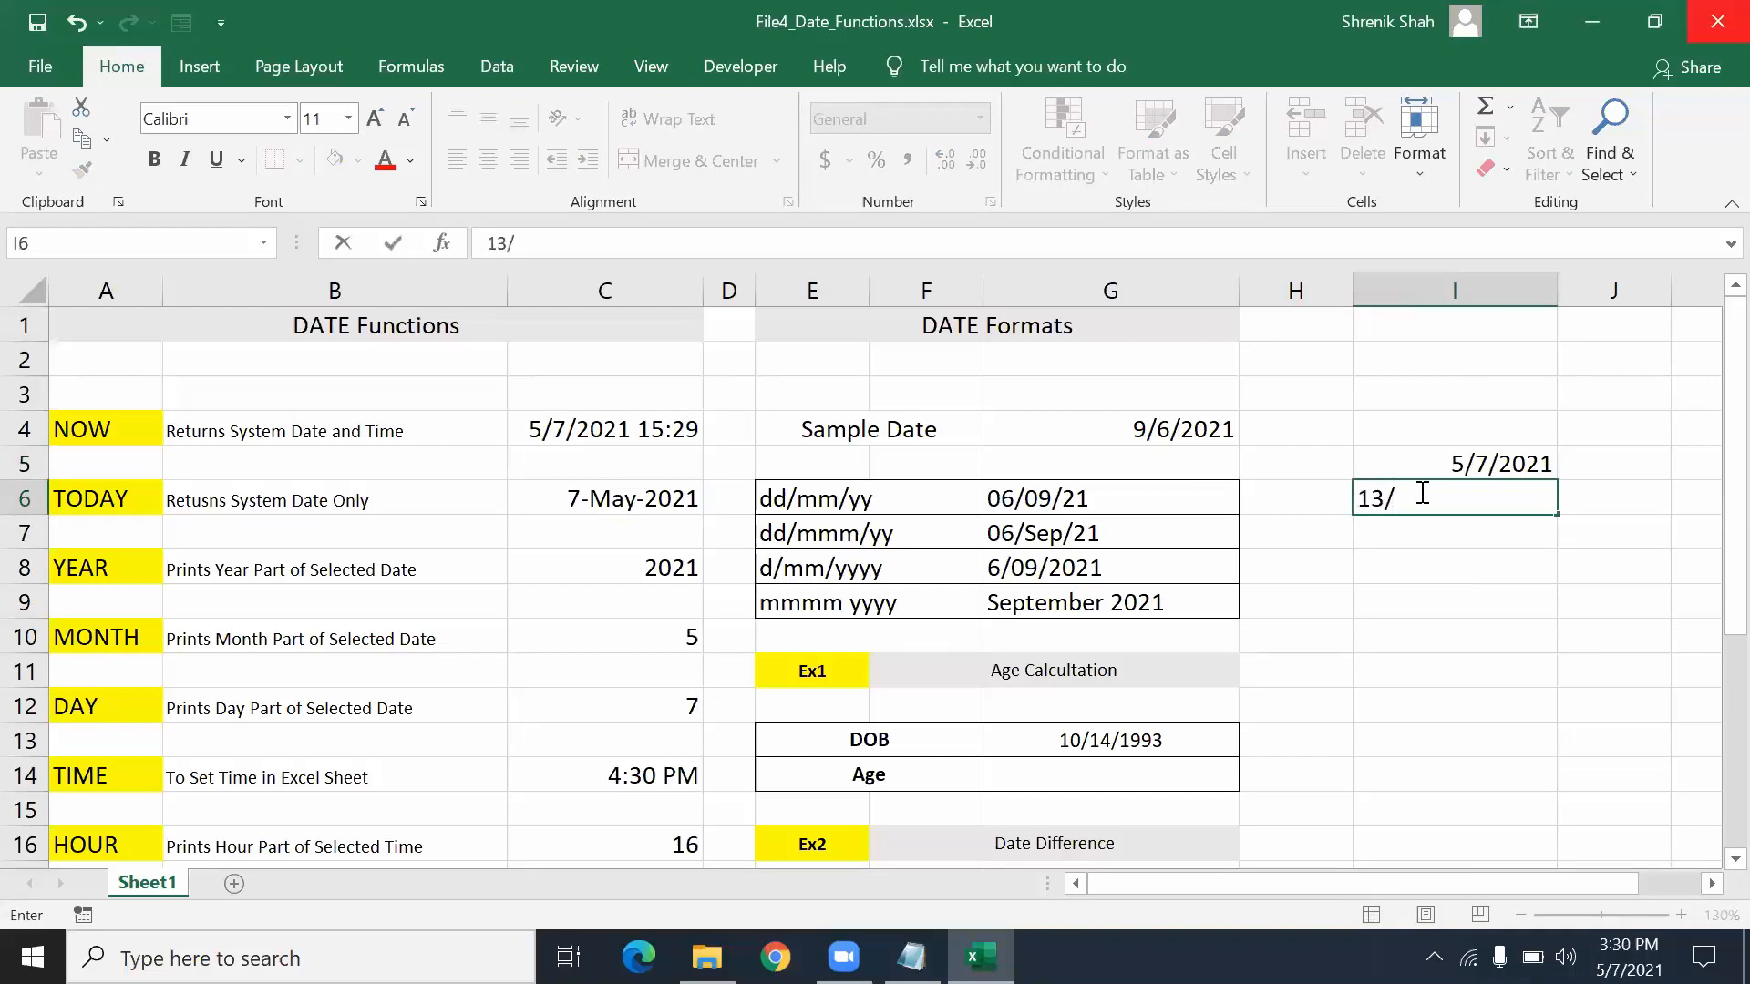
pyautogui.write('21/2021')
pyautogui.hotkey('ctrl', 'Return')
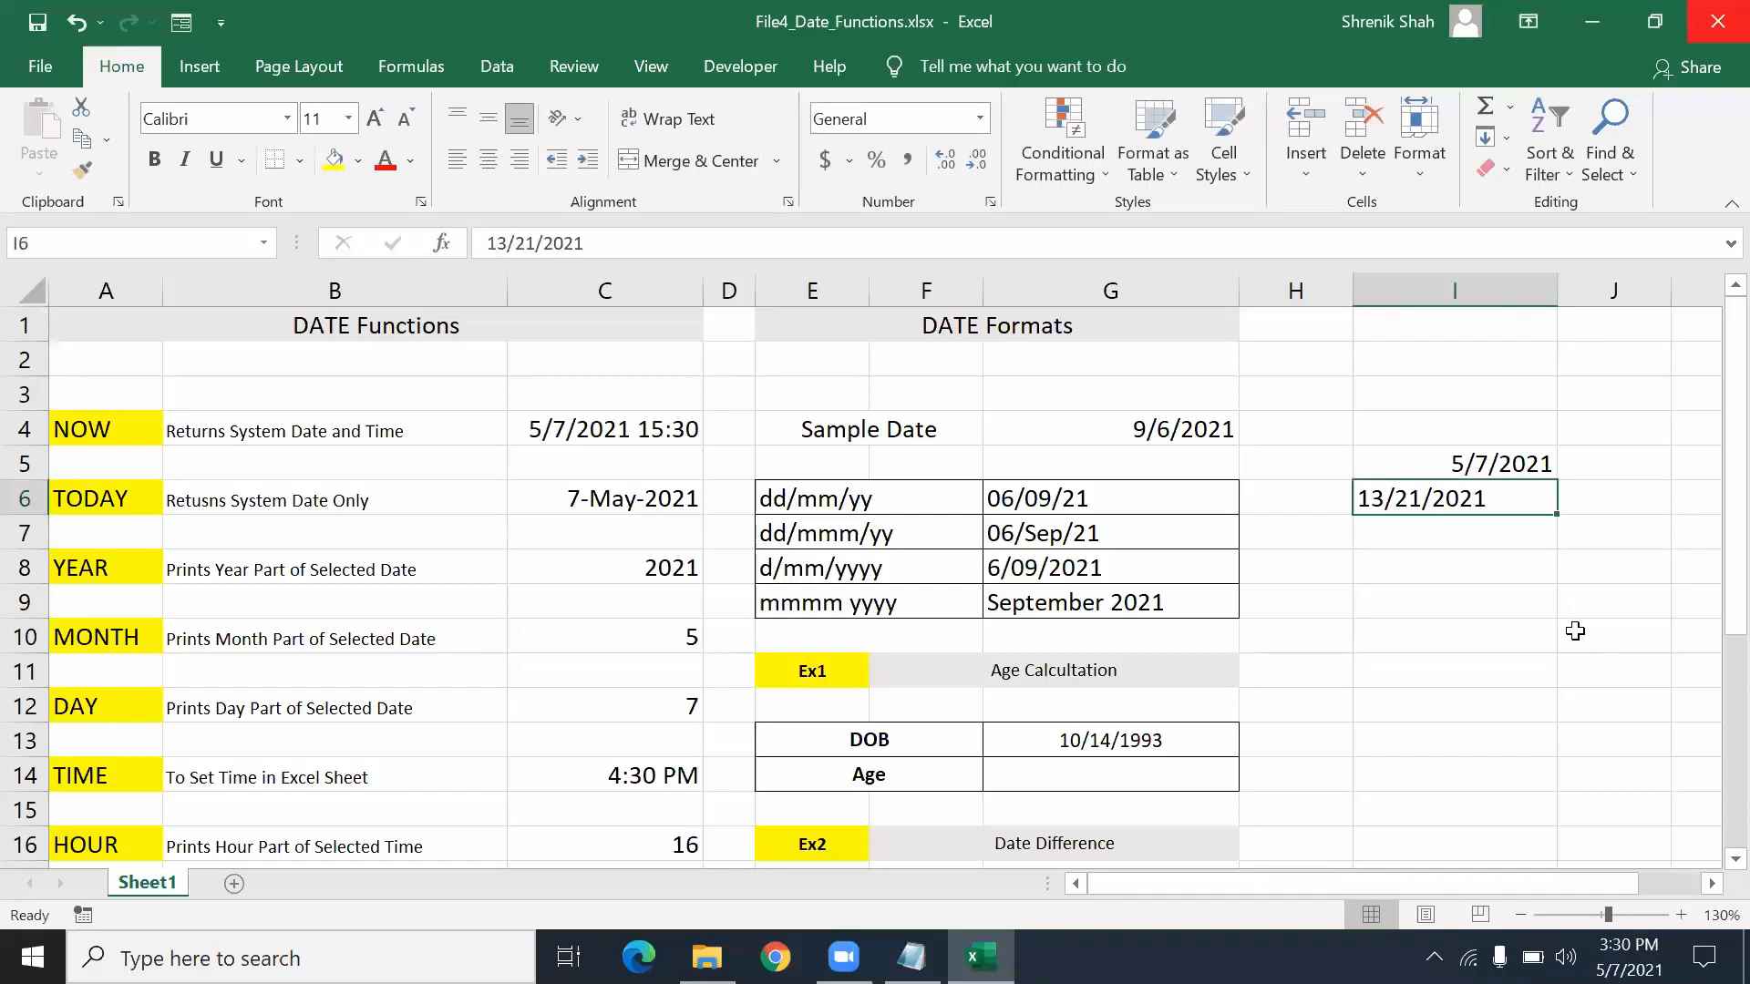
pyautogui.press('Up')
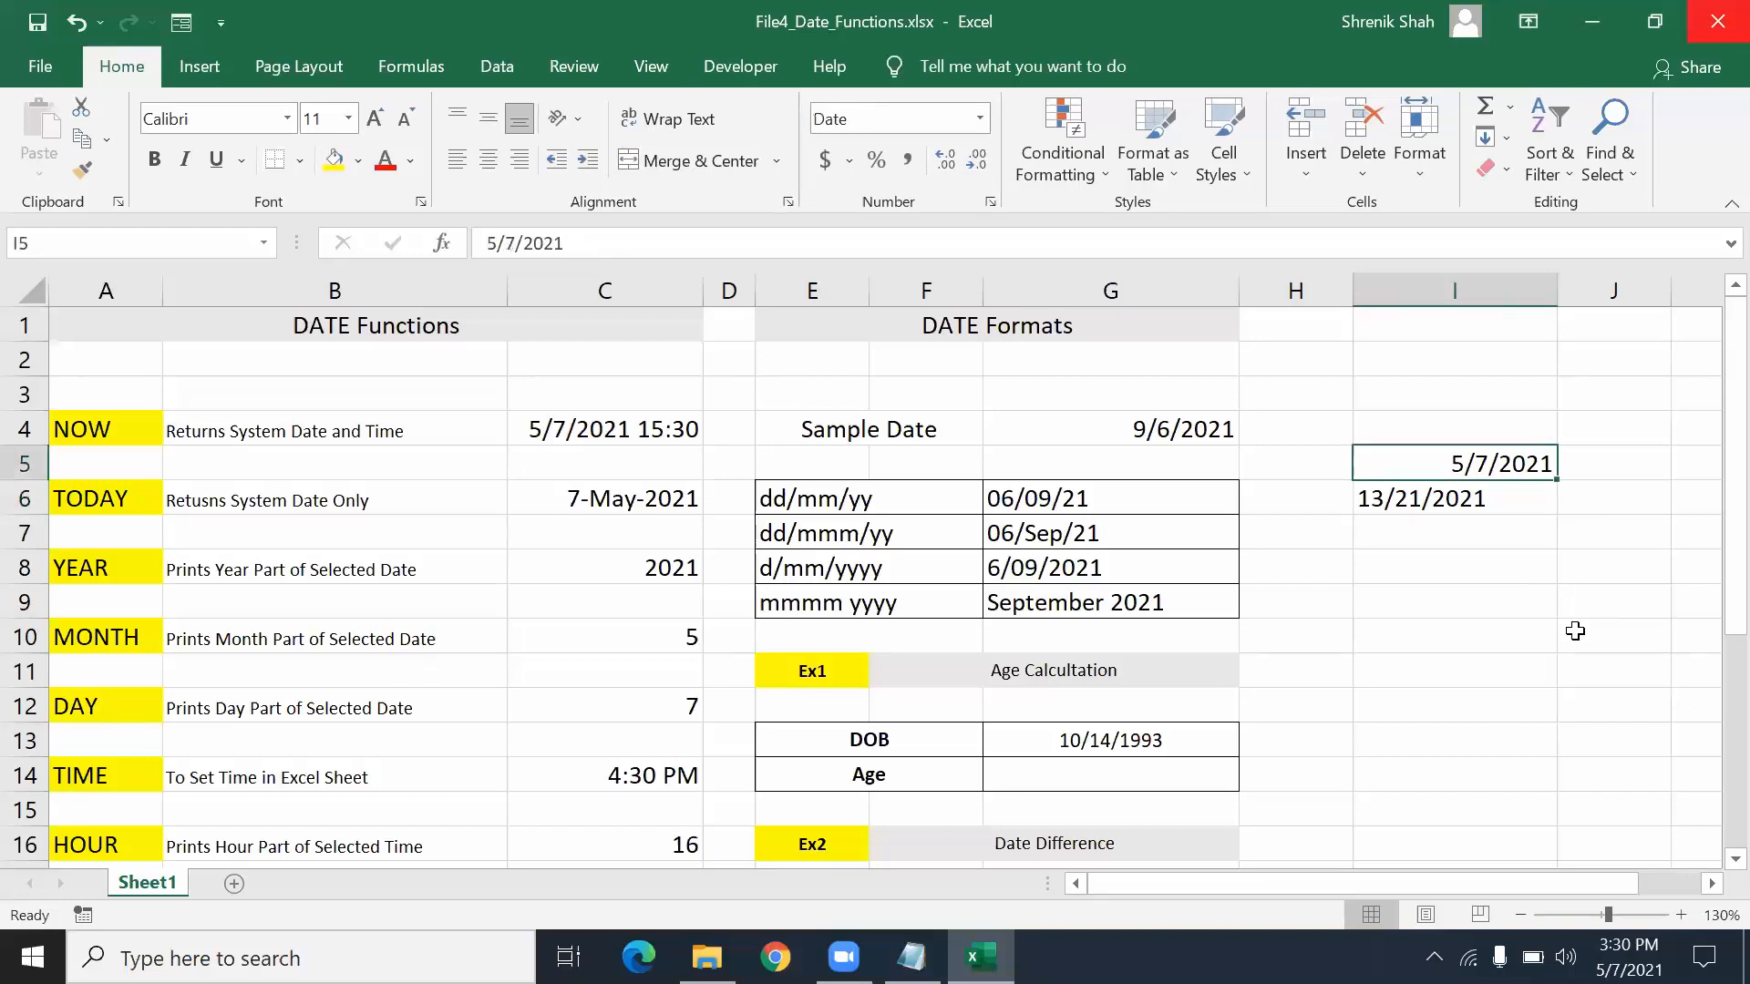
pyautogui.click(1013, 497)
pyautogui.click(1013, 532)
pyautogui.click(1016, 568)
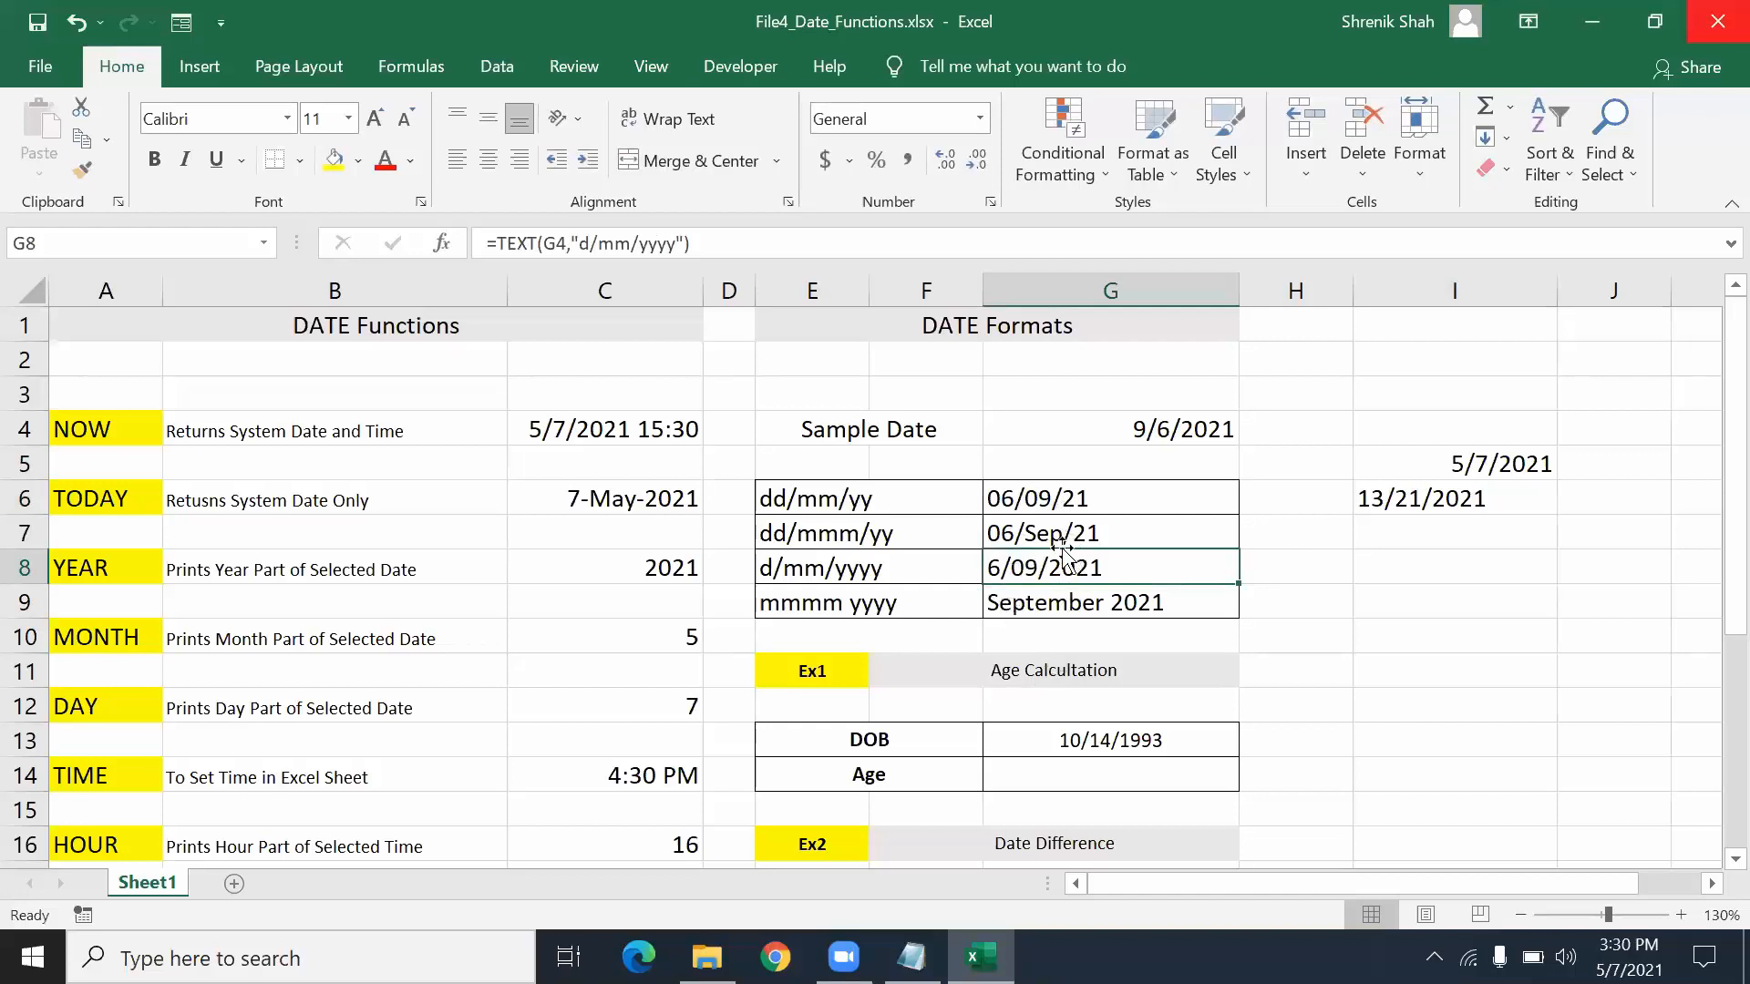
pyautogui.click(1441, 503)
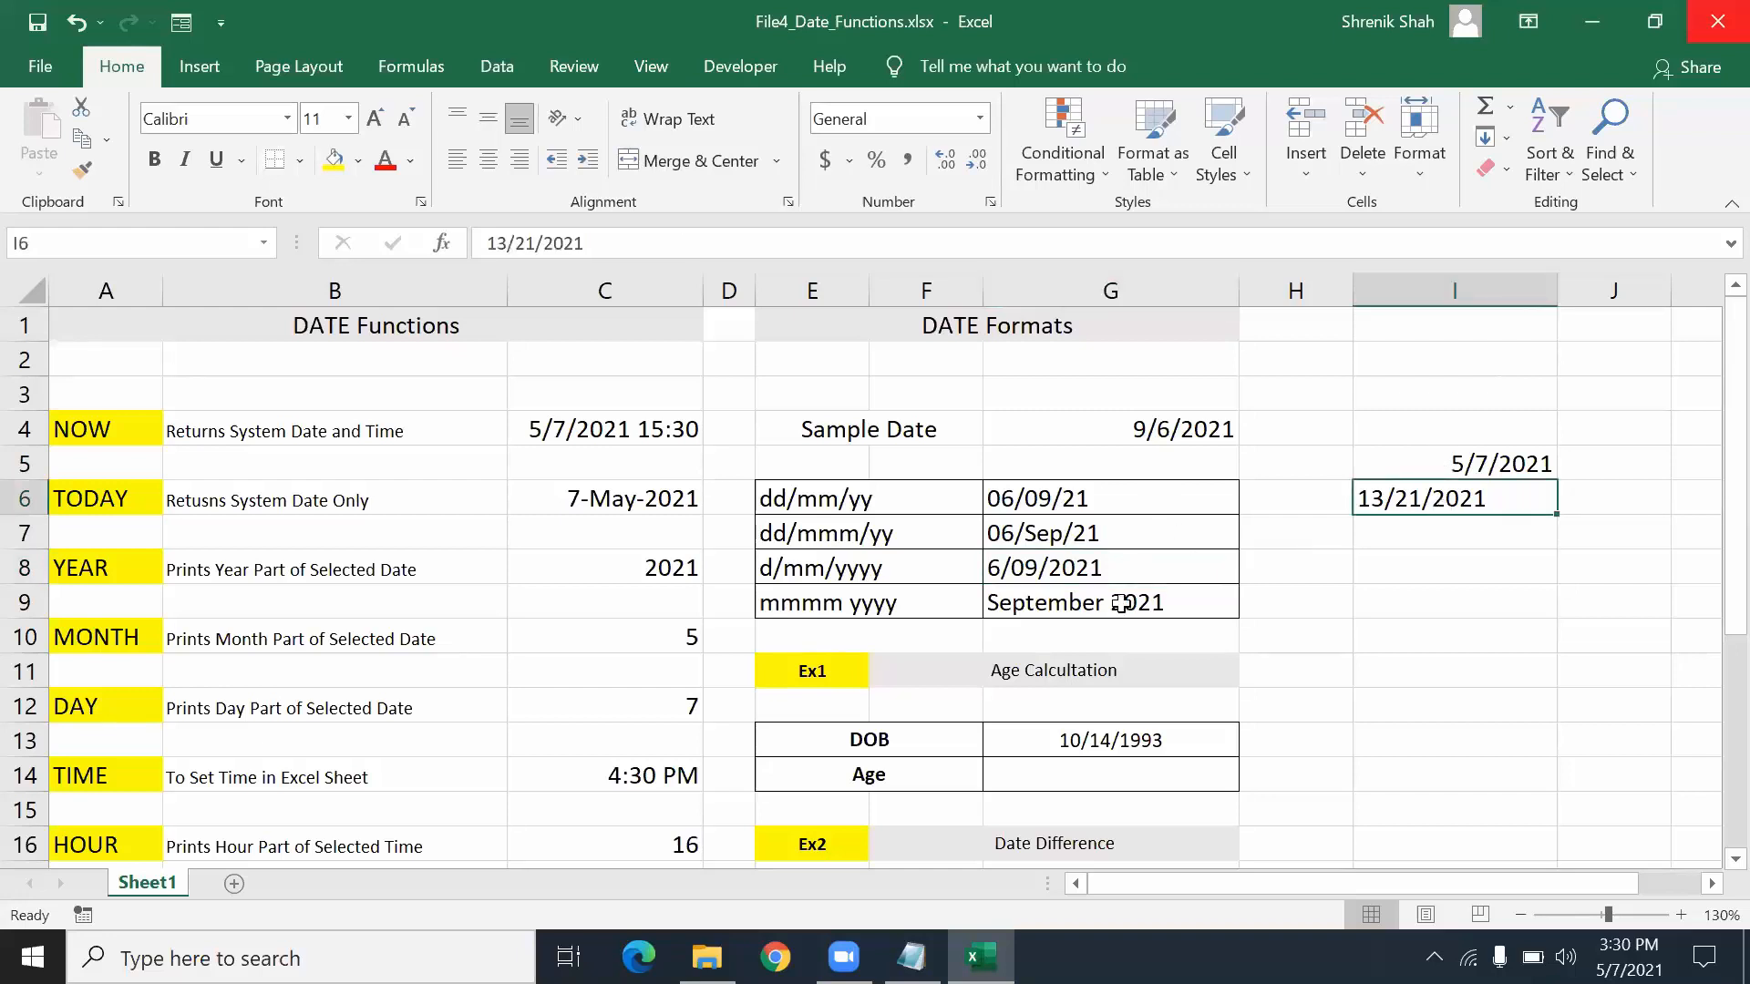
pyautogui.click(632, 427)
pyautogui.click(611, 498)
pyautogui.click(610, 557)
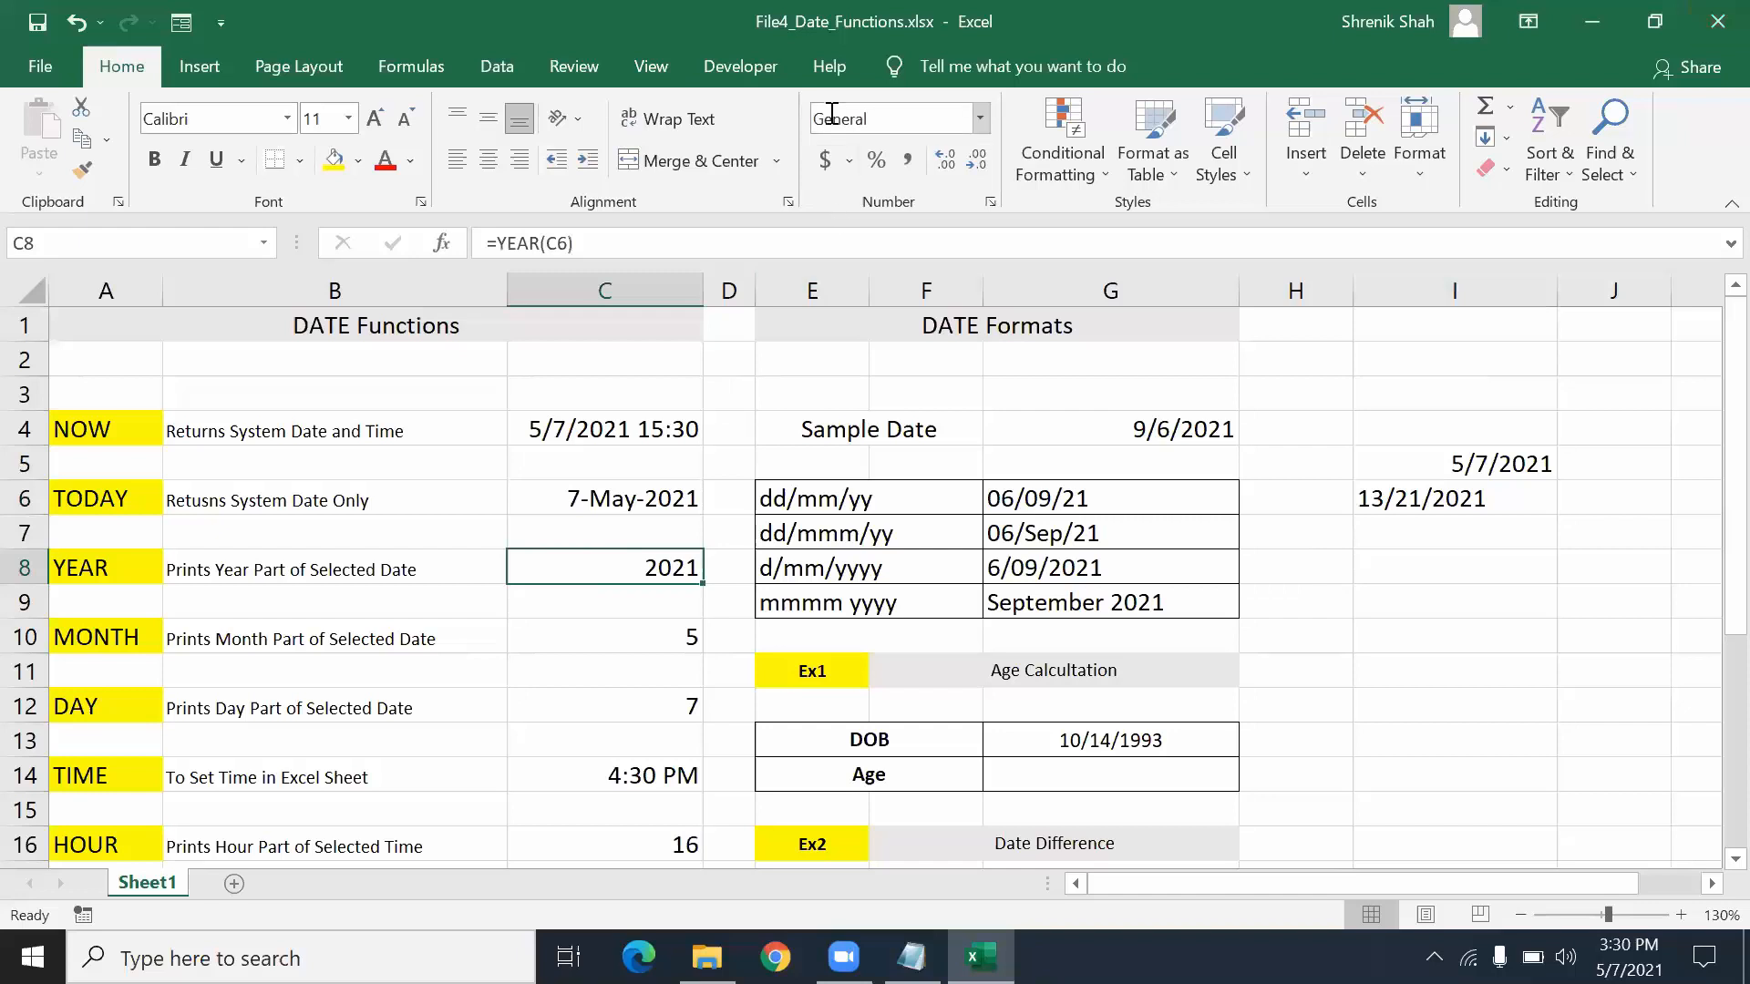
pyautogui.click(647, 440)
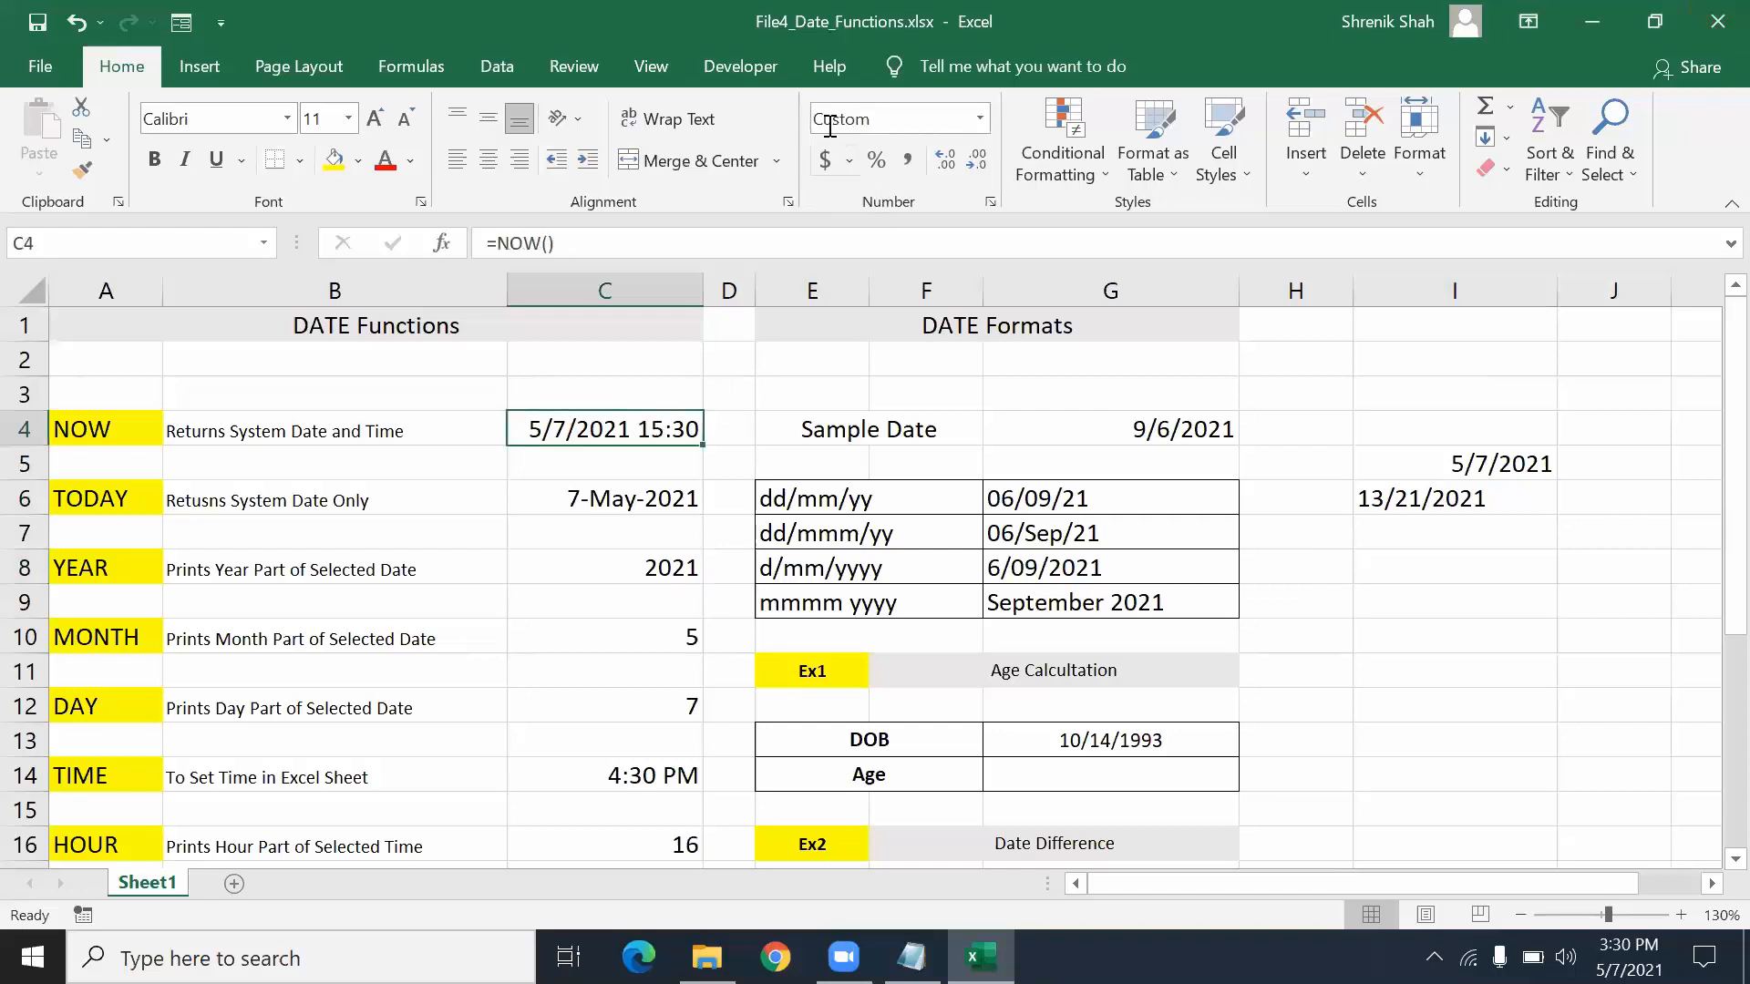
pyautogui.click(671, 498)
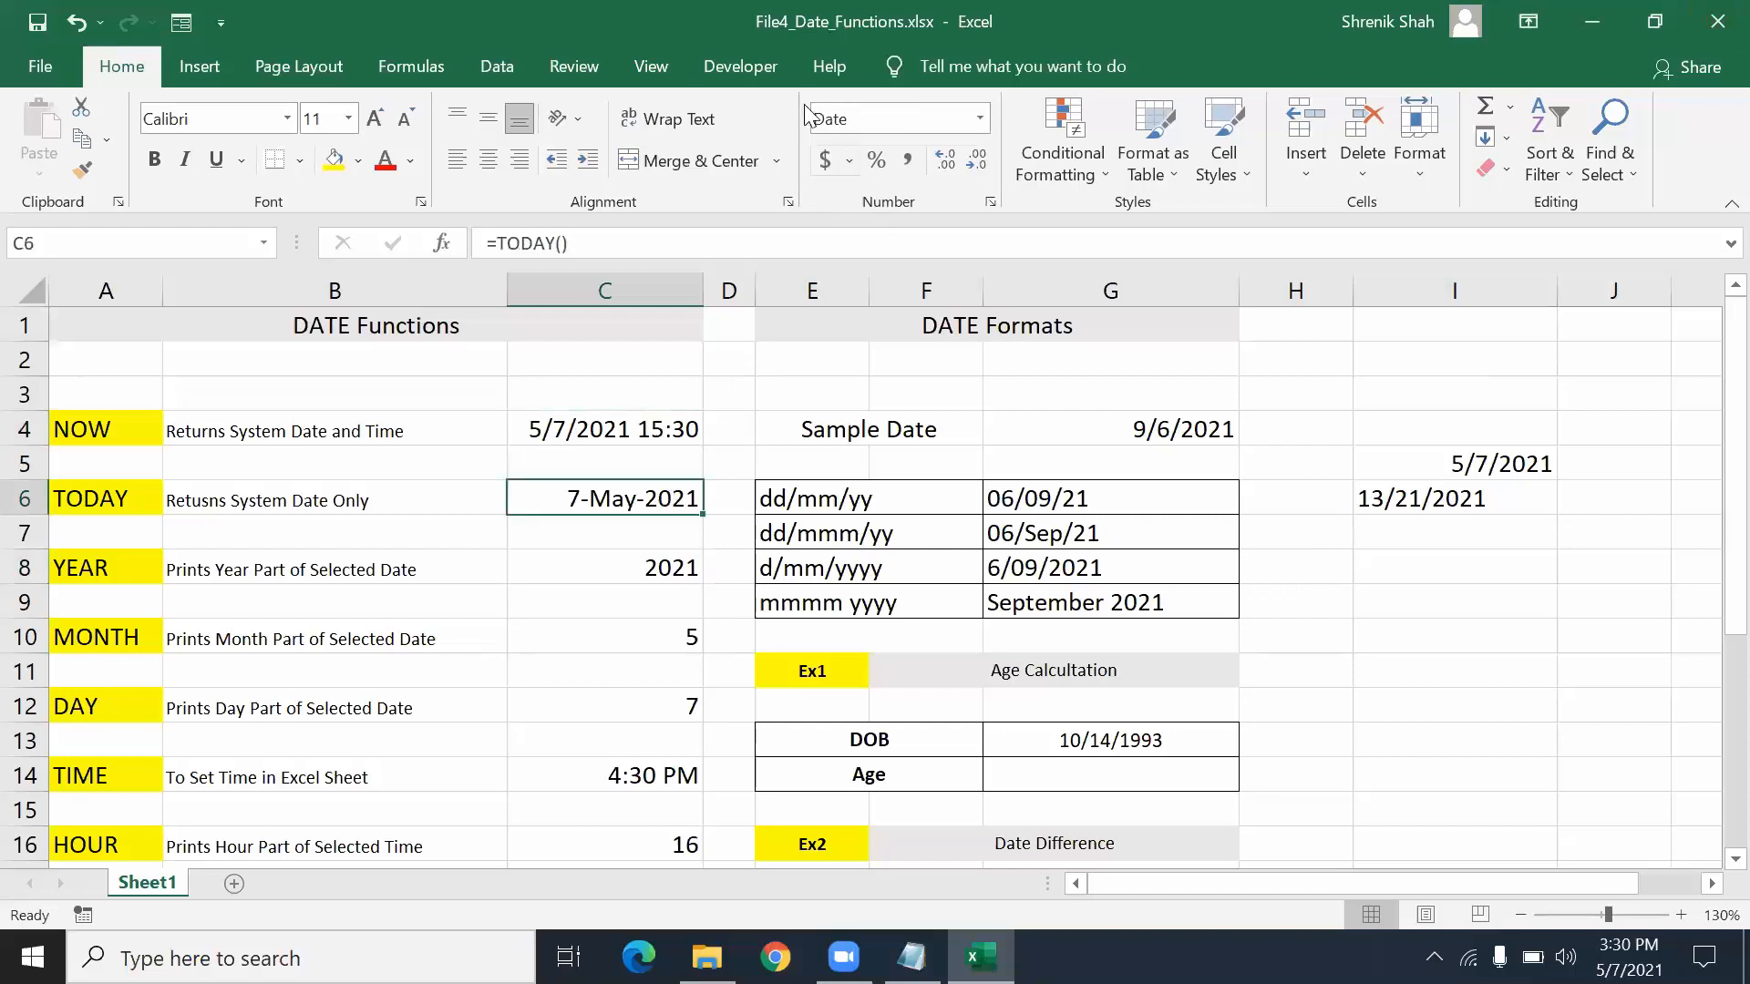
pyautogui.click(604, 558)
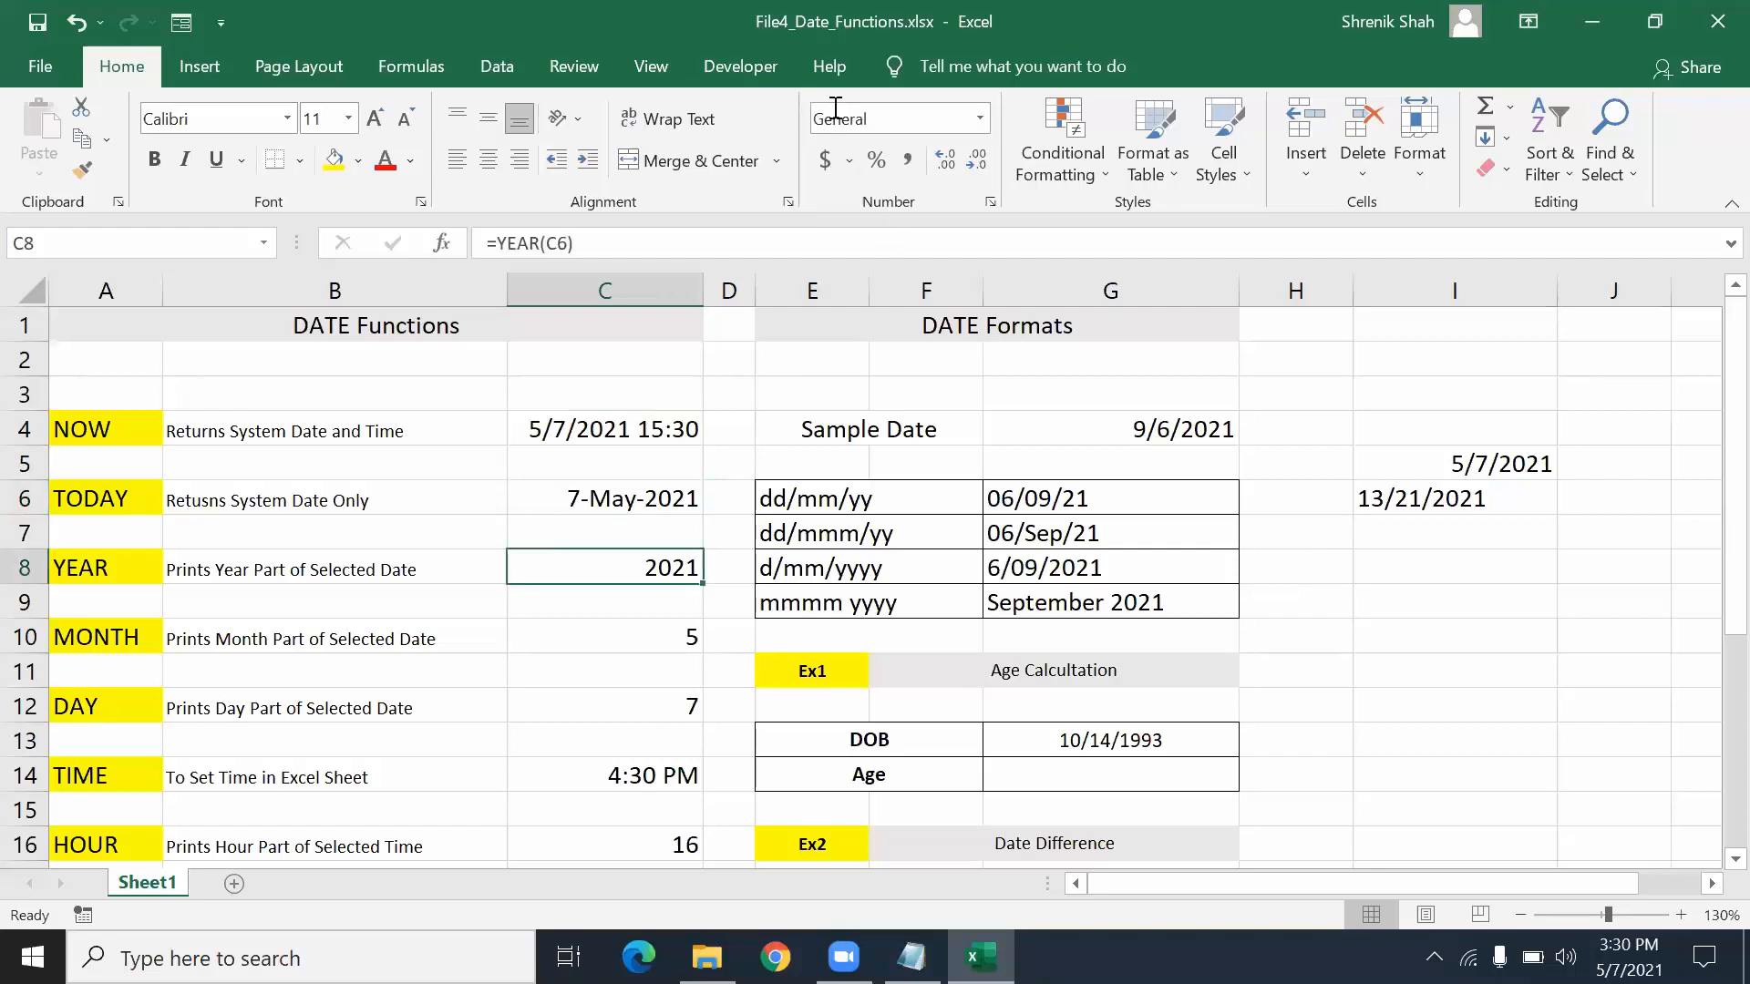
pyautogui.click(668, 643)
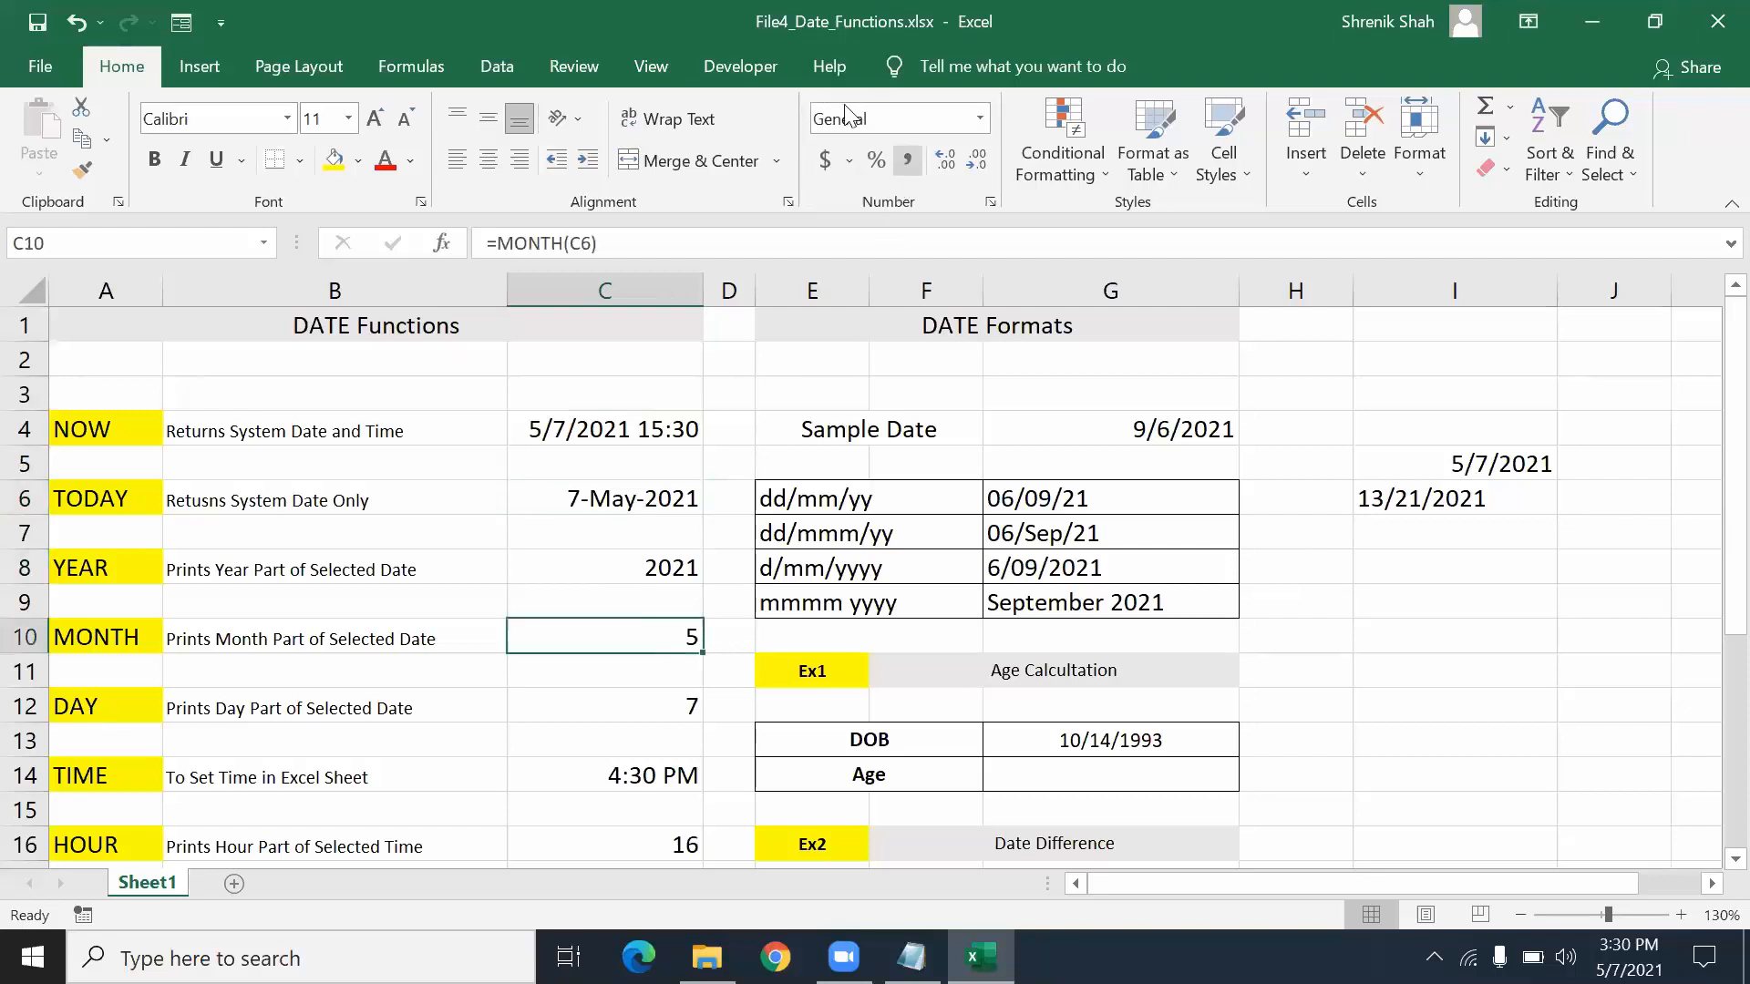
pyautogui.click(584, 795)
pyautogui.click(585, 776)
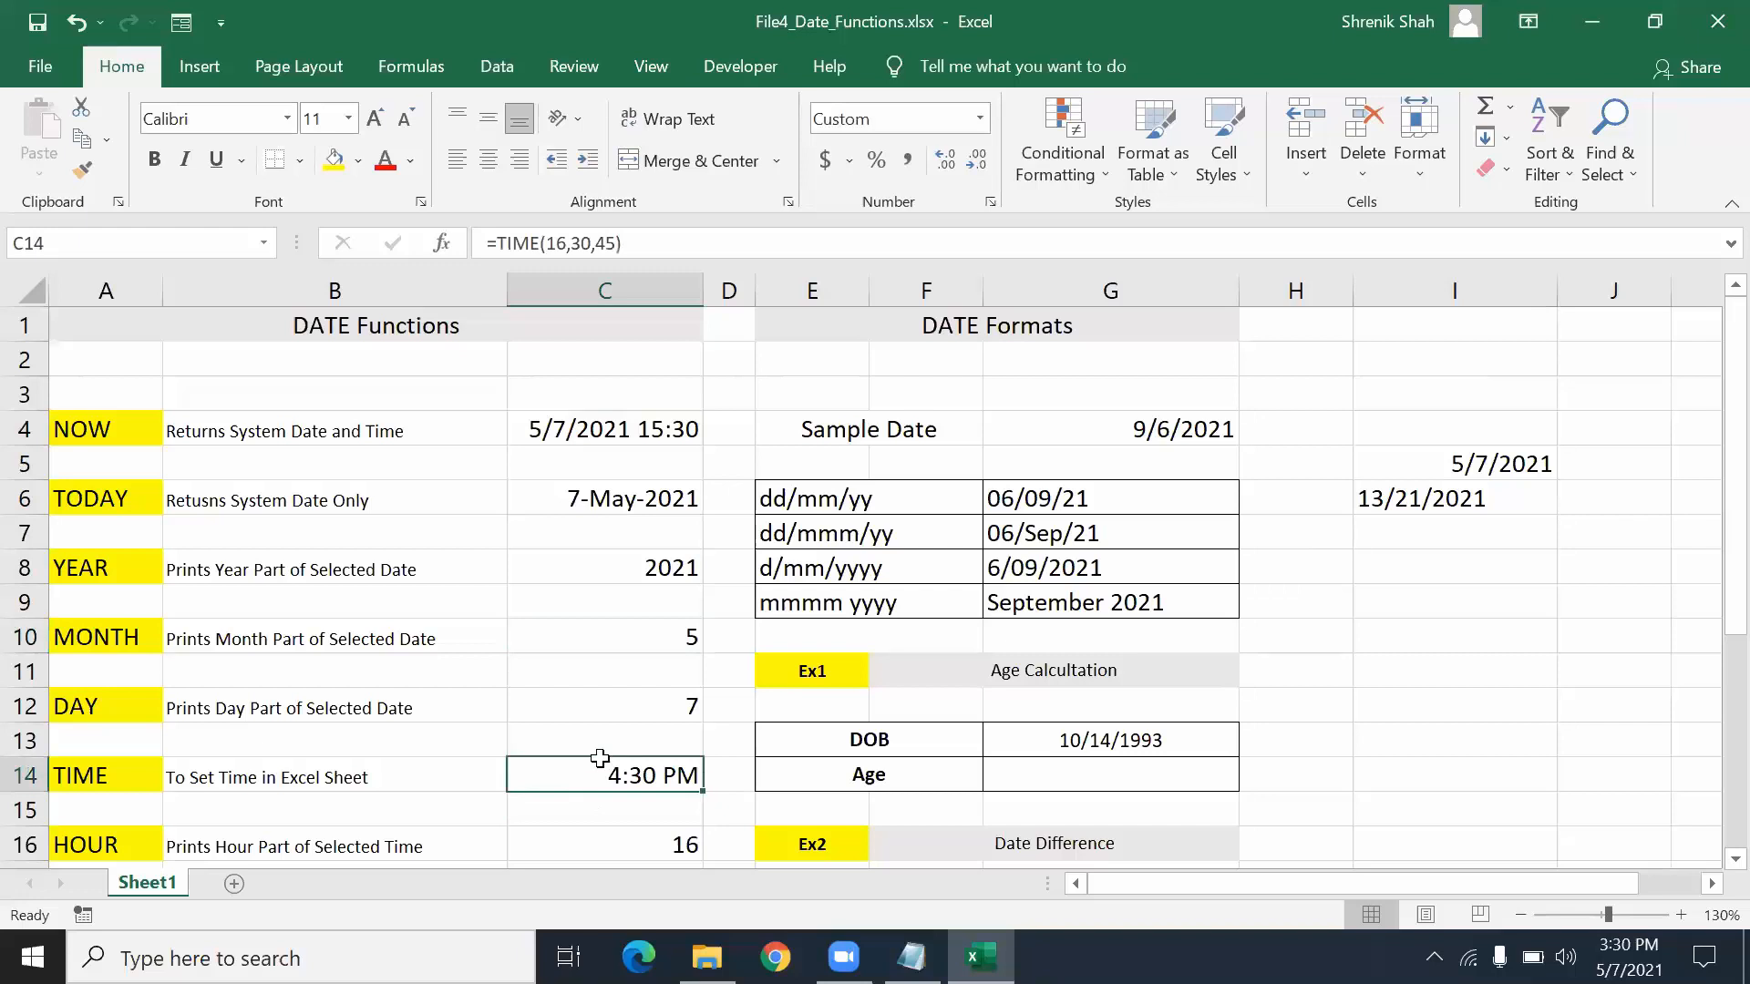
pyautogui.click(1004, 491)
pyautogui.click(1017, 521)
pyautogui.click(1013, 562)
pyautogui.click(1006, 604)
pyautogui.moveTo(1035, 497); pyautogui.dragTo(1035, 610)
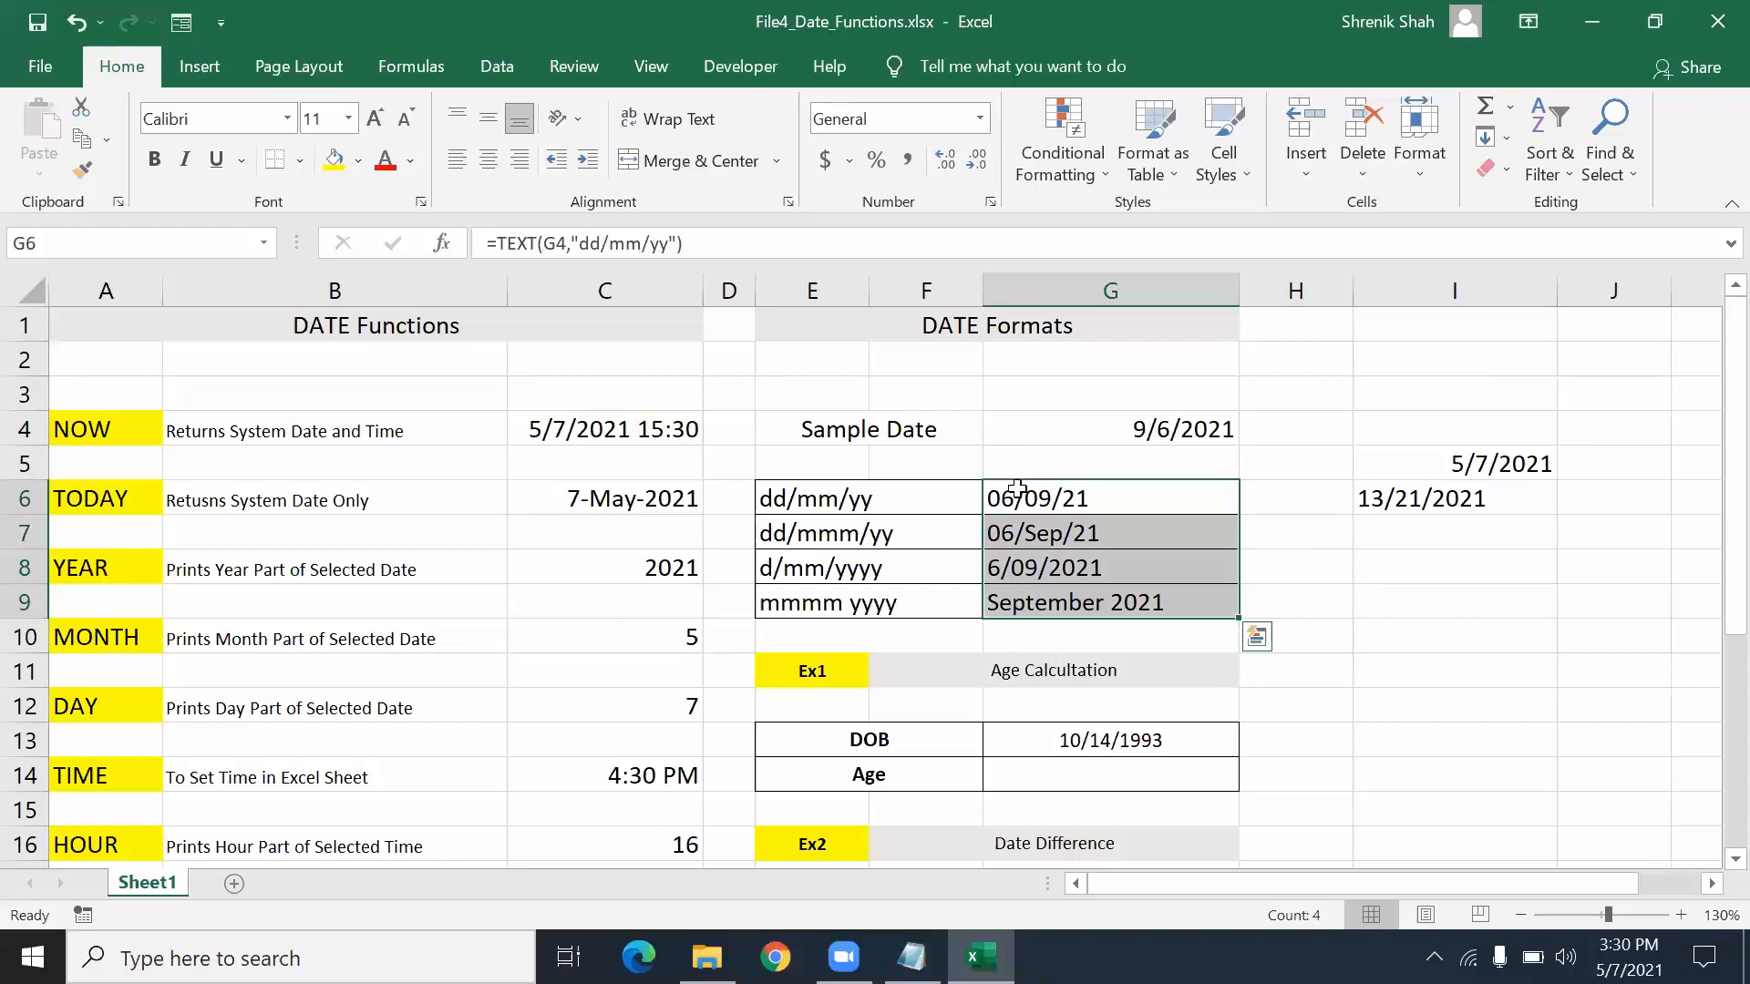
pyautogui.click(1207, 574)
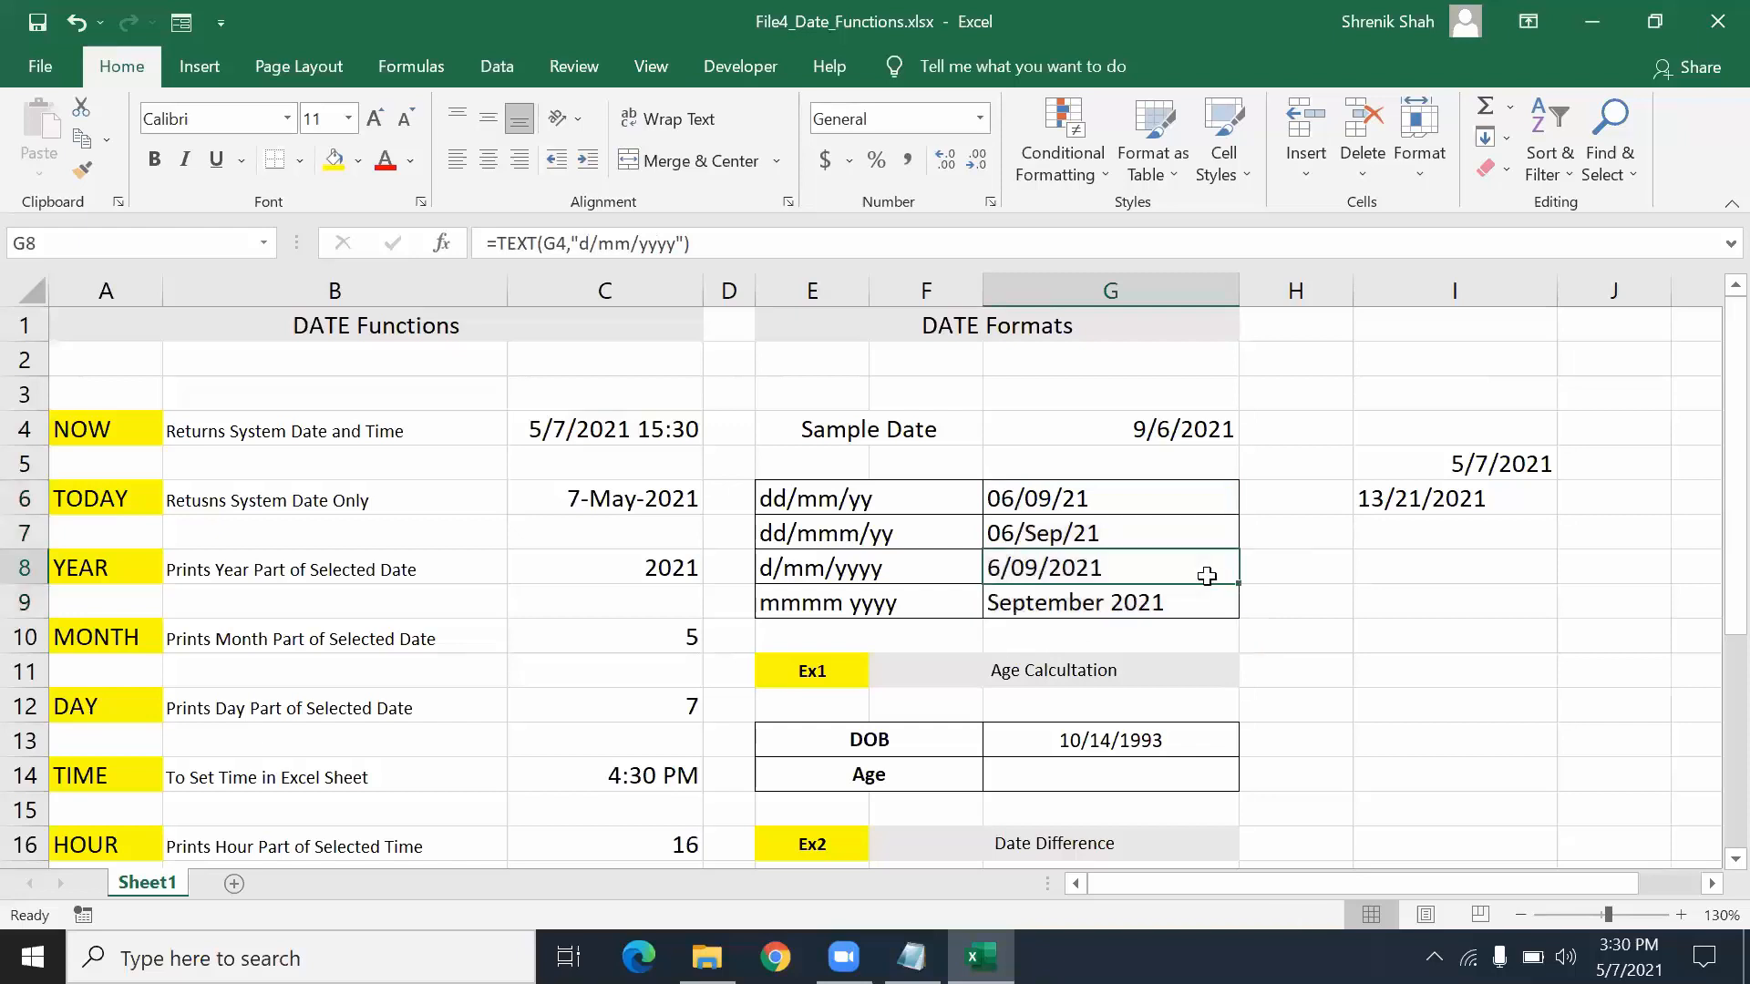
pyautogui.click(1035, 493)
pyautogui.click(1041, 540)
pyautogui.click(1044, 574)
pyautogui.click(1048, 603)
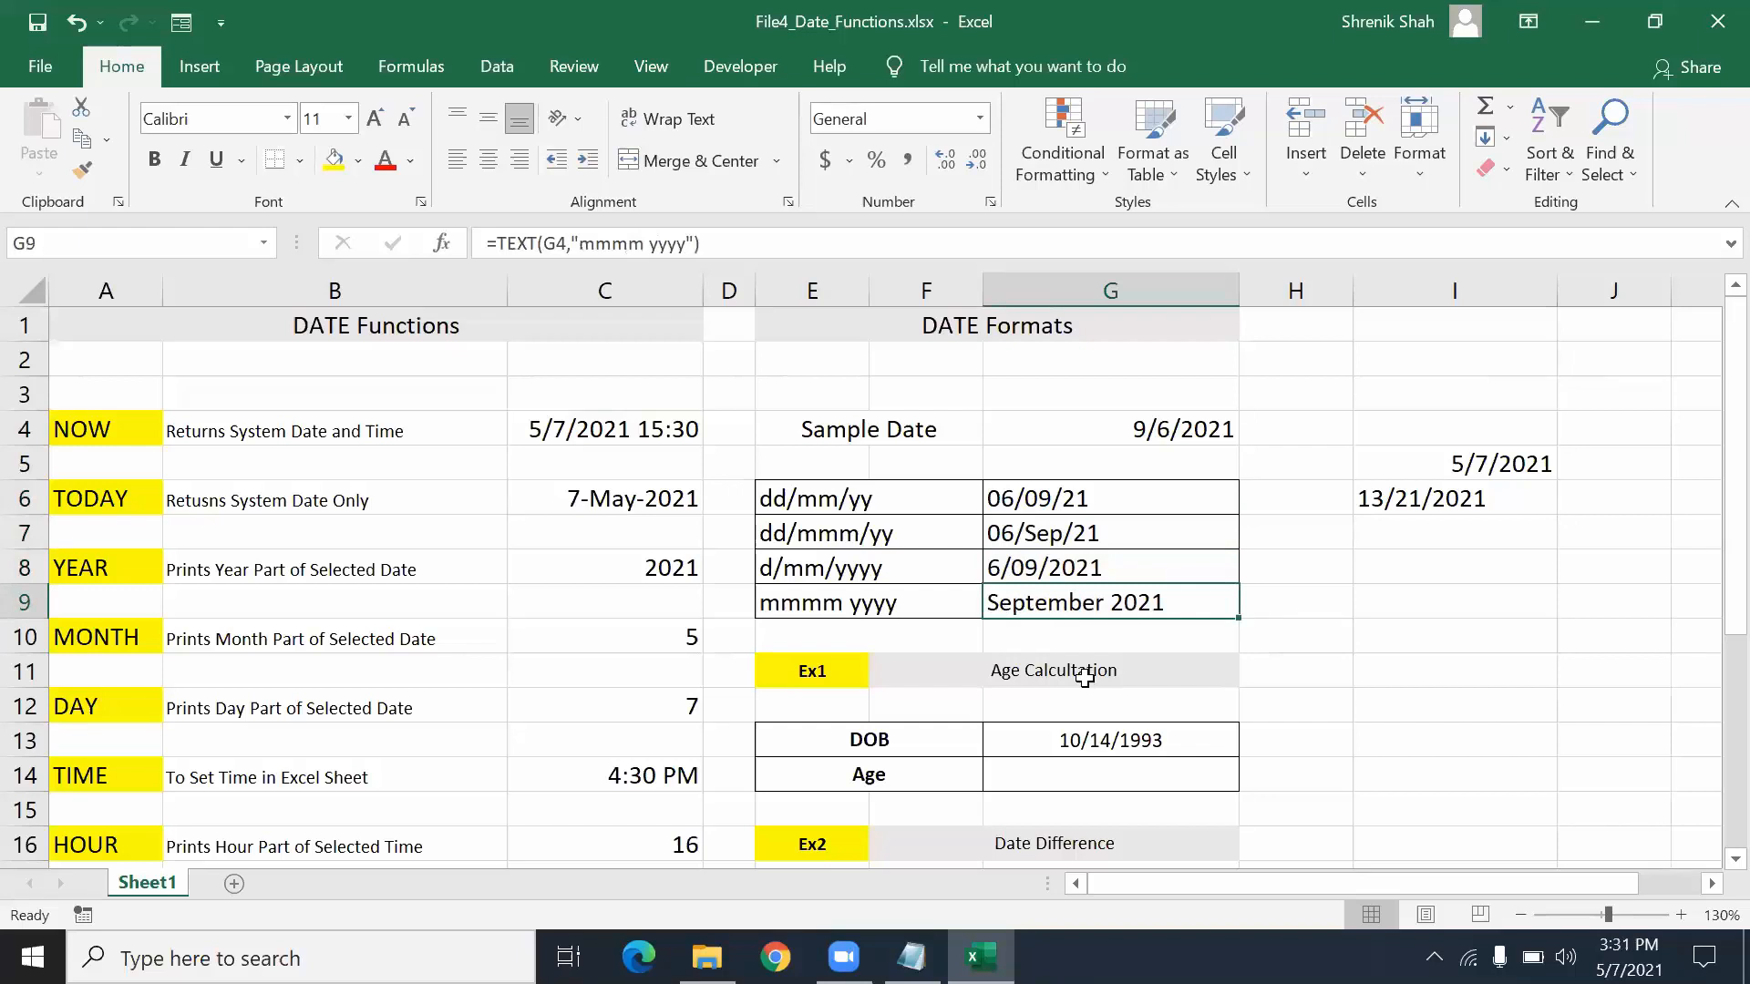
pyautogui.click(1062, 499)
pyautogui.click(1060, 536)
pyautogui.click(1068, 562)
pyautogui.click(1074, 605)
pyautogui.click(1399, 292)
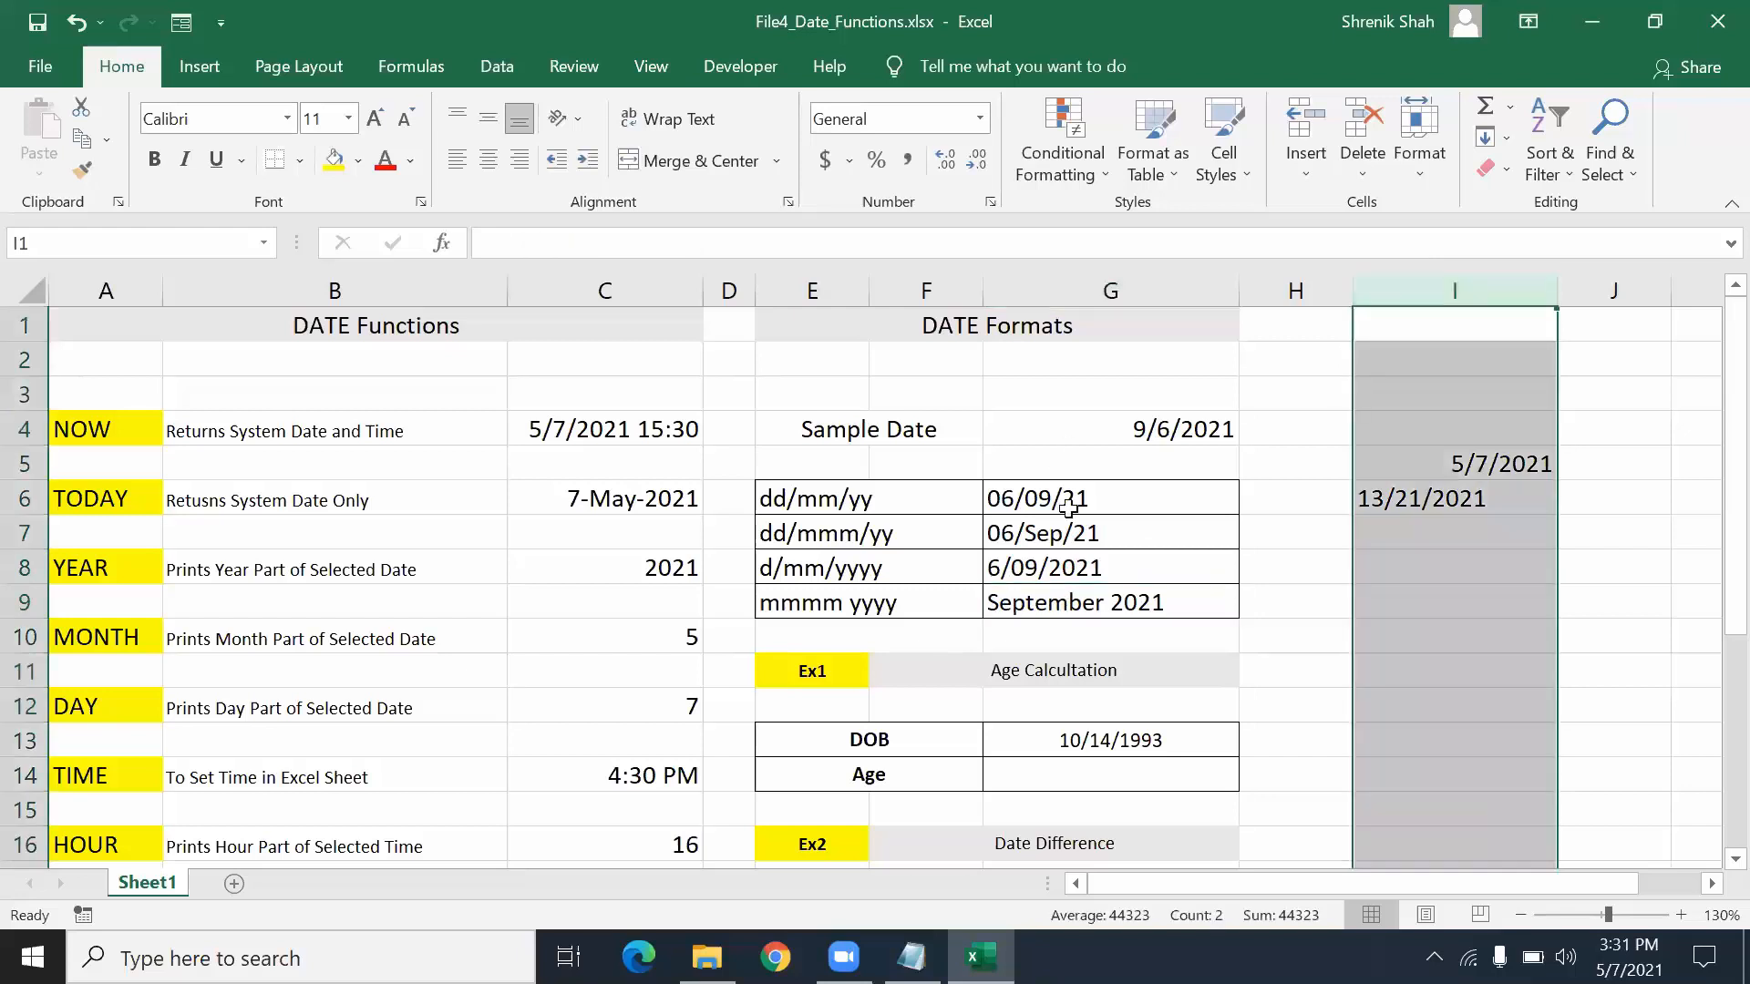
pyautogui.doubleClick(1071, 509)
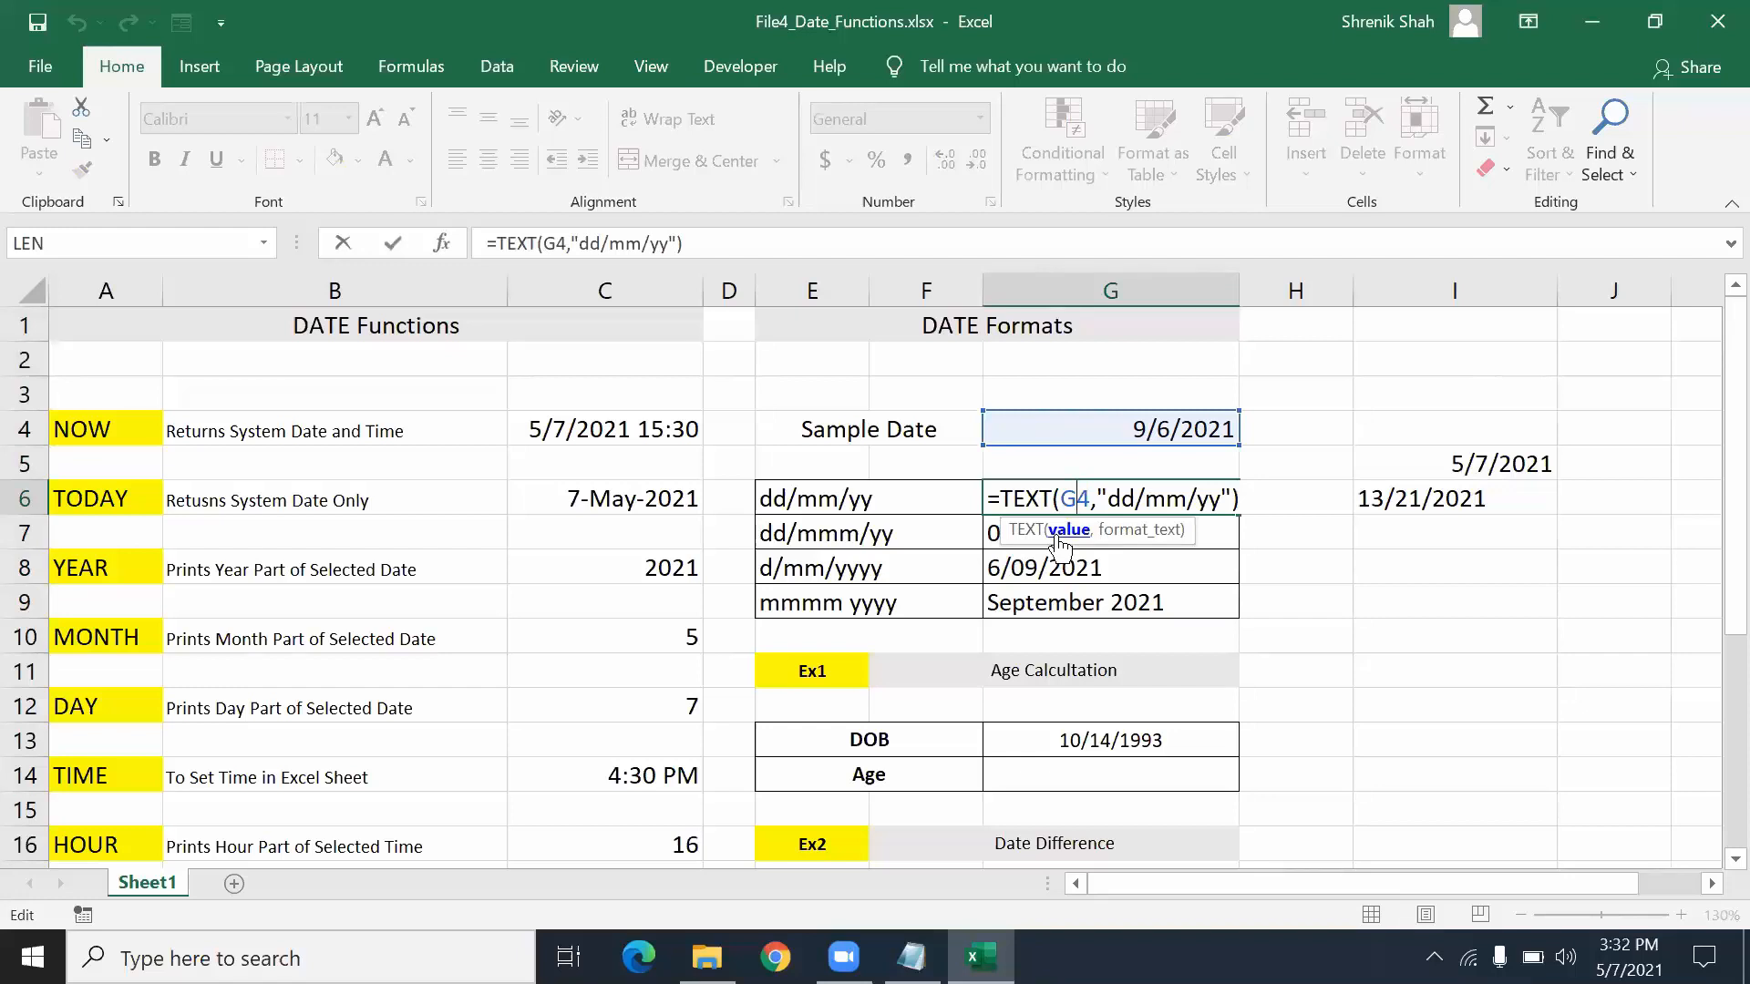
pyautogui.press('Escape')
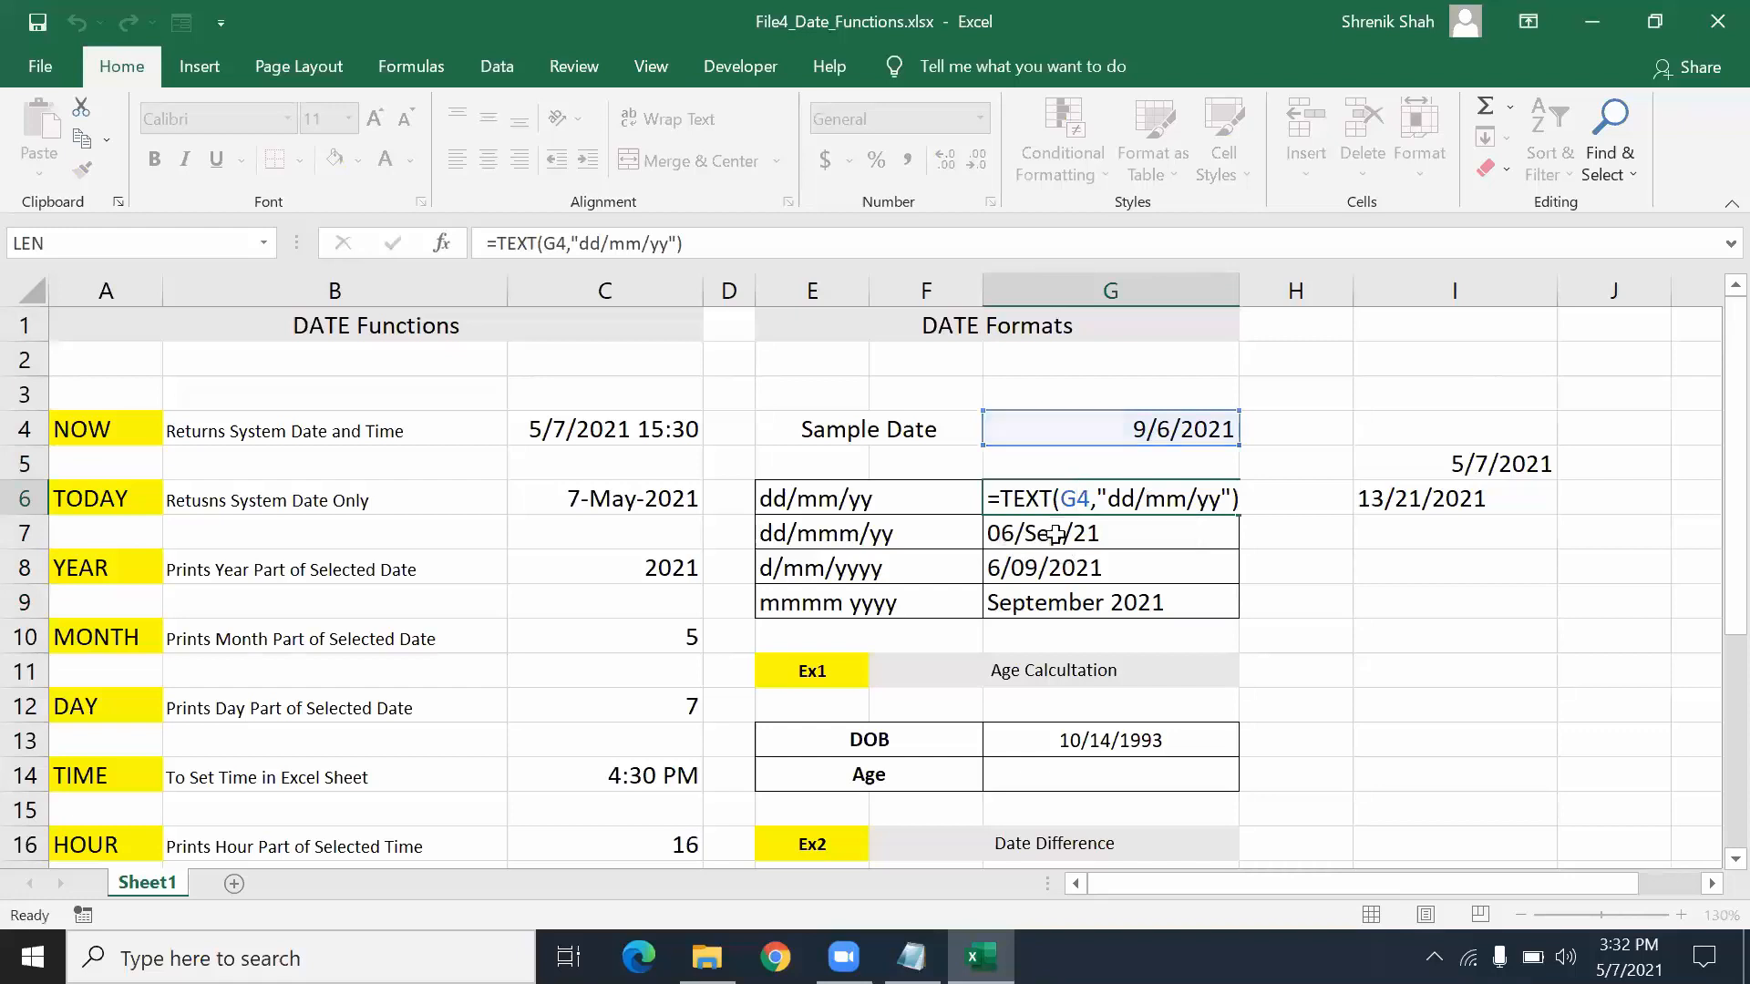
pyautogui.click(1080, 738)
# - Move down to the Age Calculation table and select the Age cell G14 below the DOB in G13
pyautogui.scroll(-1, 1085, 738)
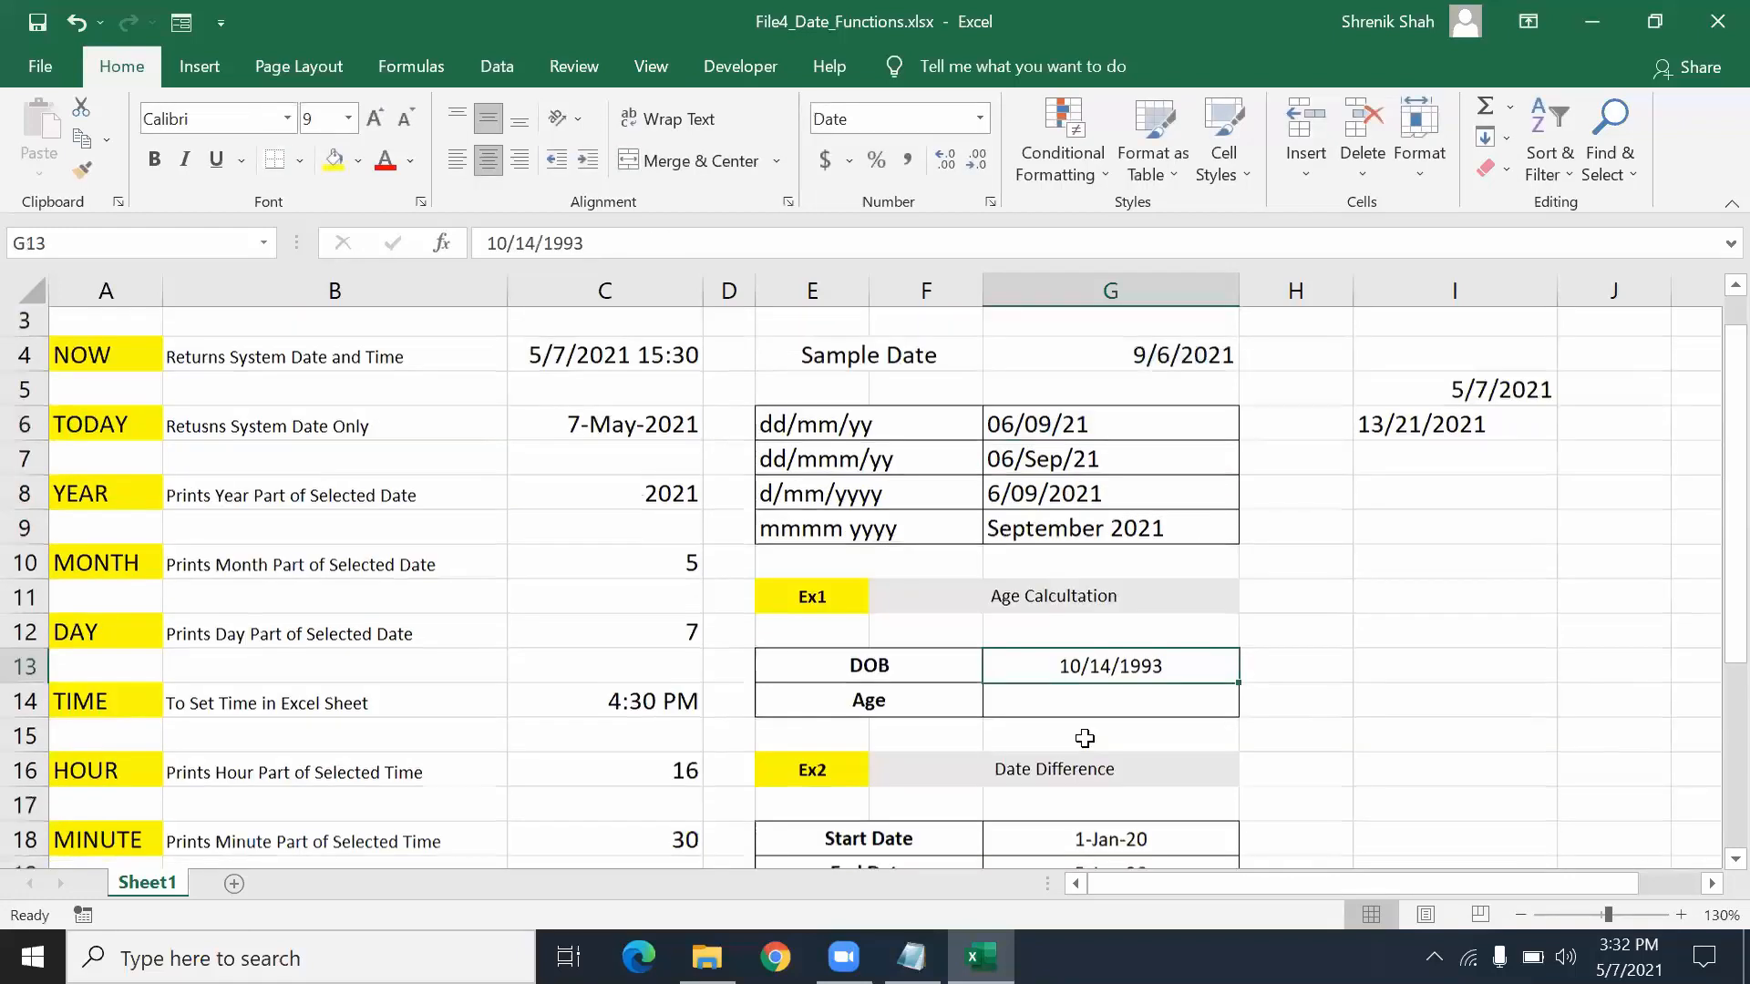
pyautogui.scroll(-2, 1085, 738)
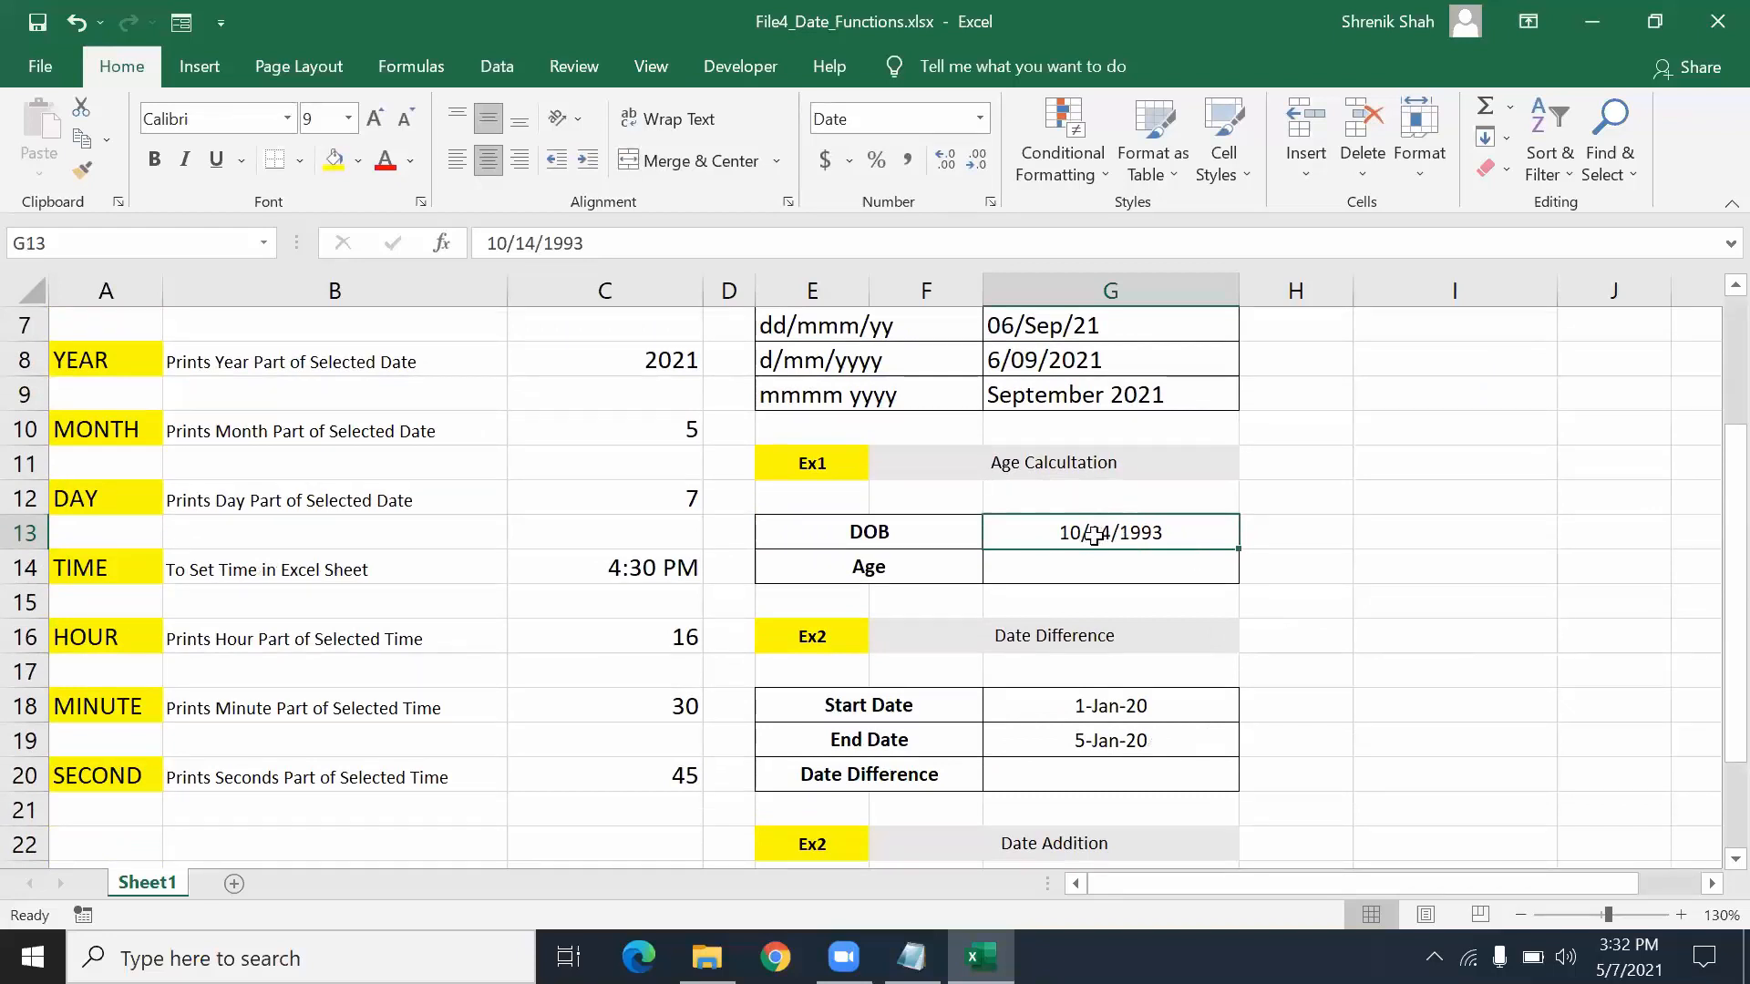
pyautogui.click(1132, 570)
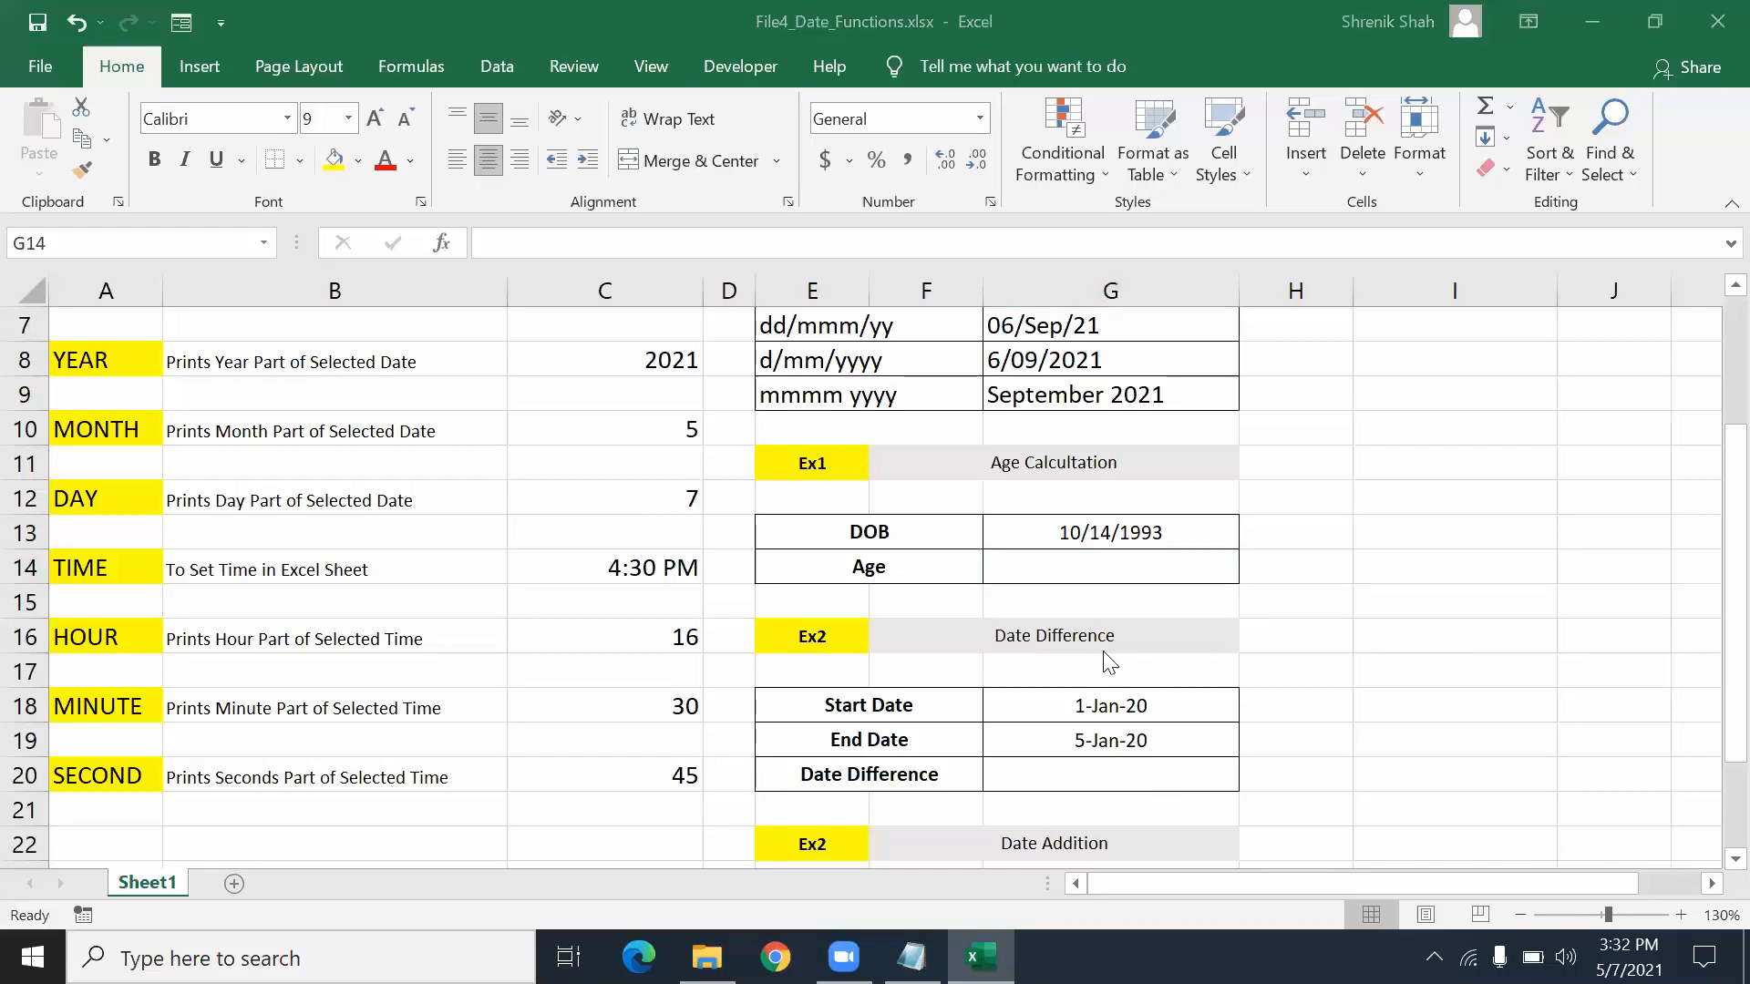
pyautogui.click(1102, 574)
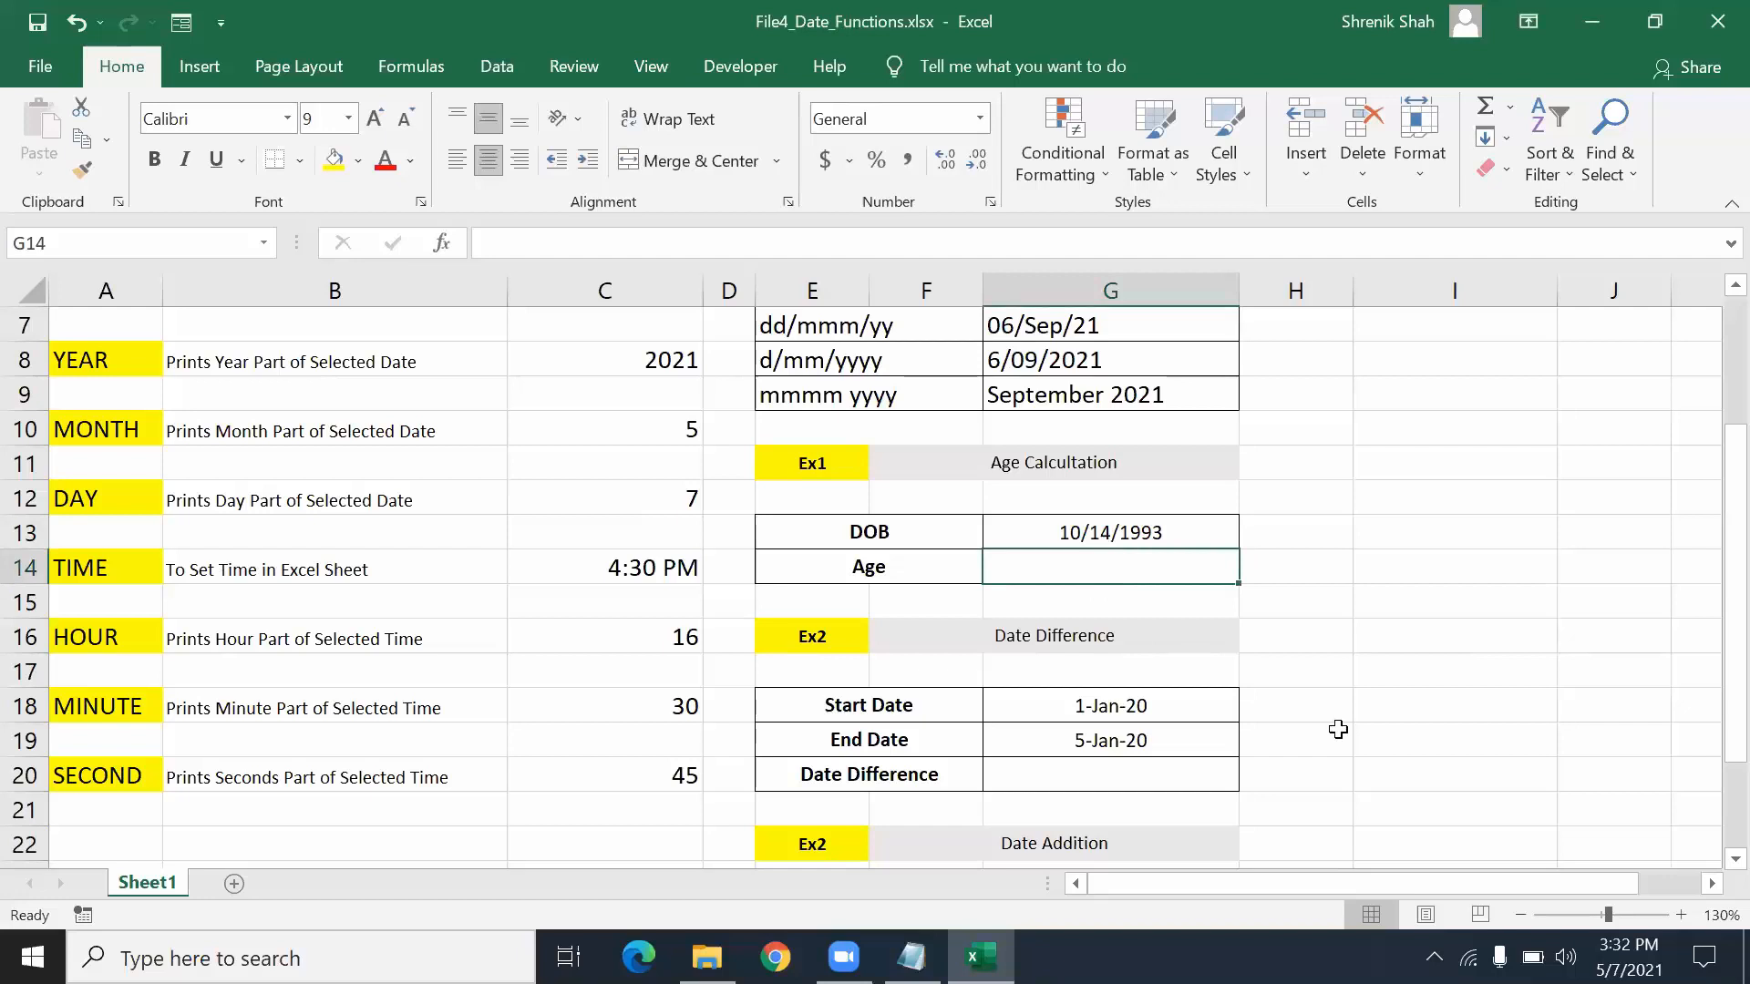
pyautogui.click(1096, 524)
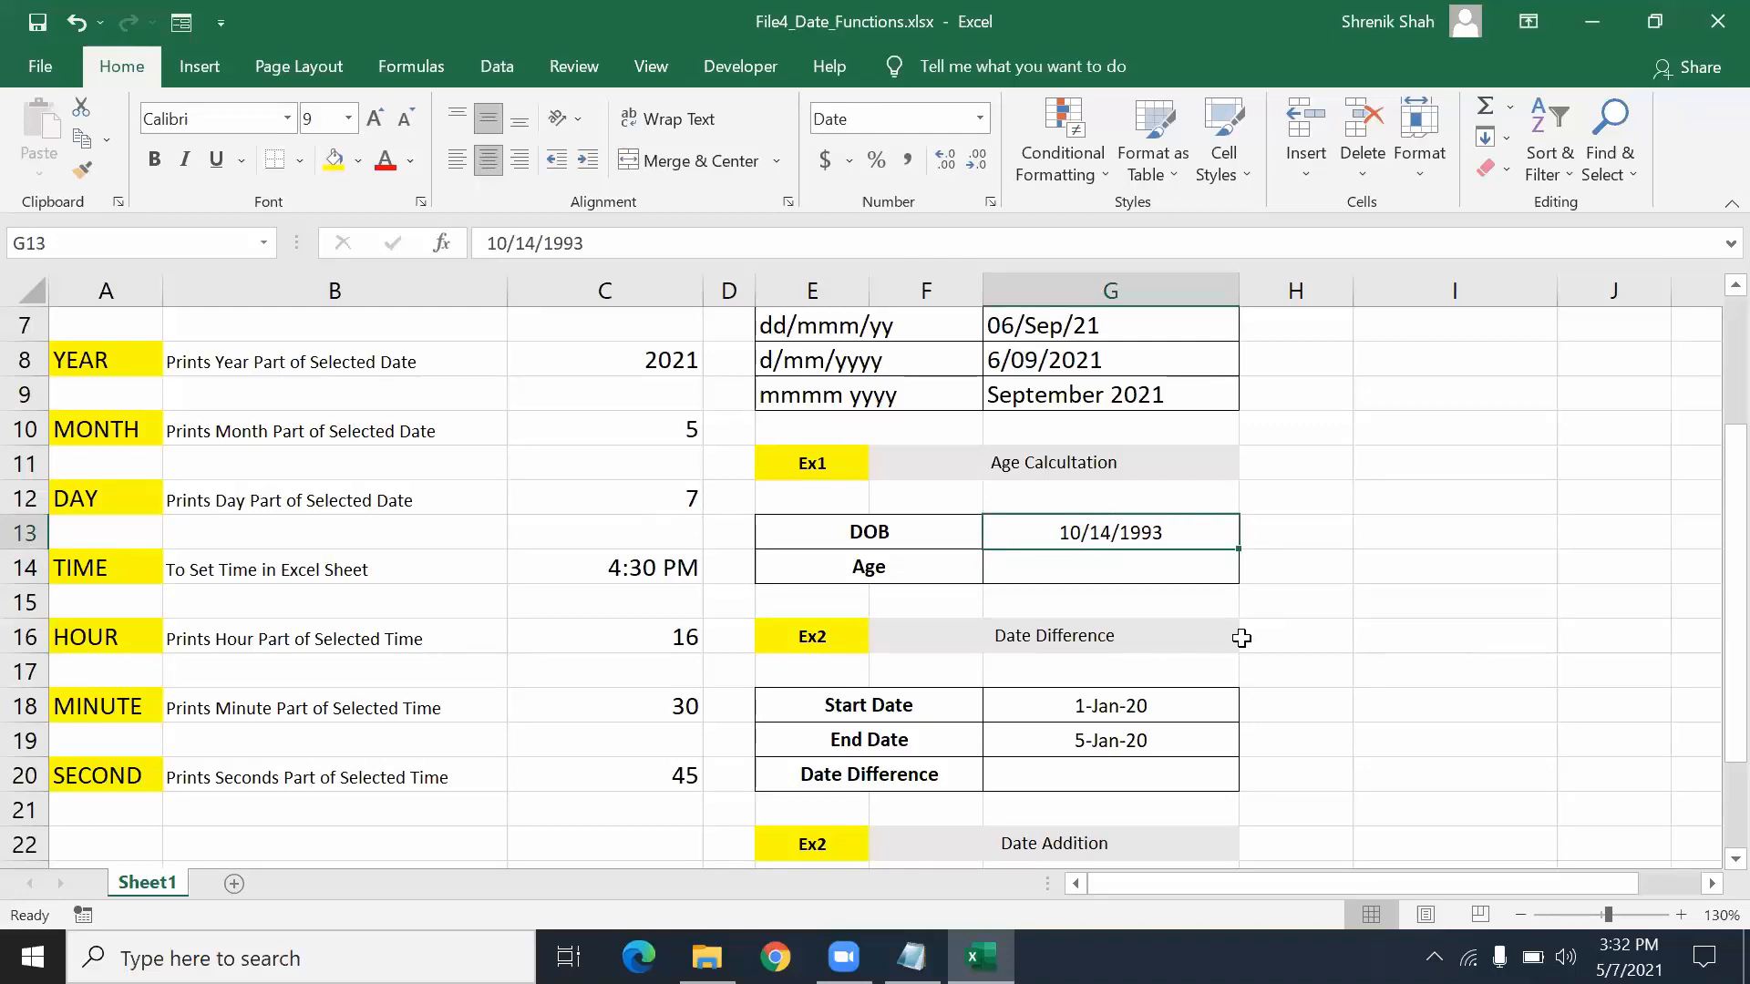
pyautogui.click(1140, 580)
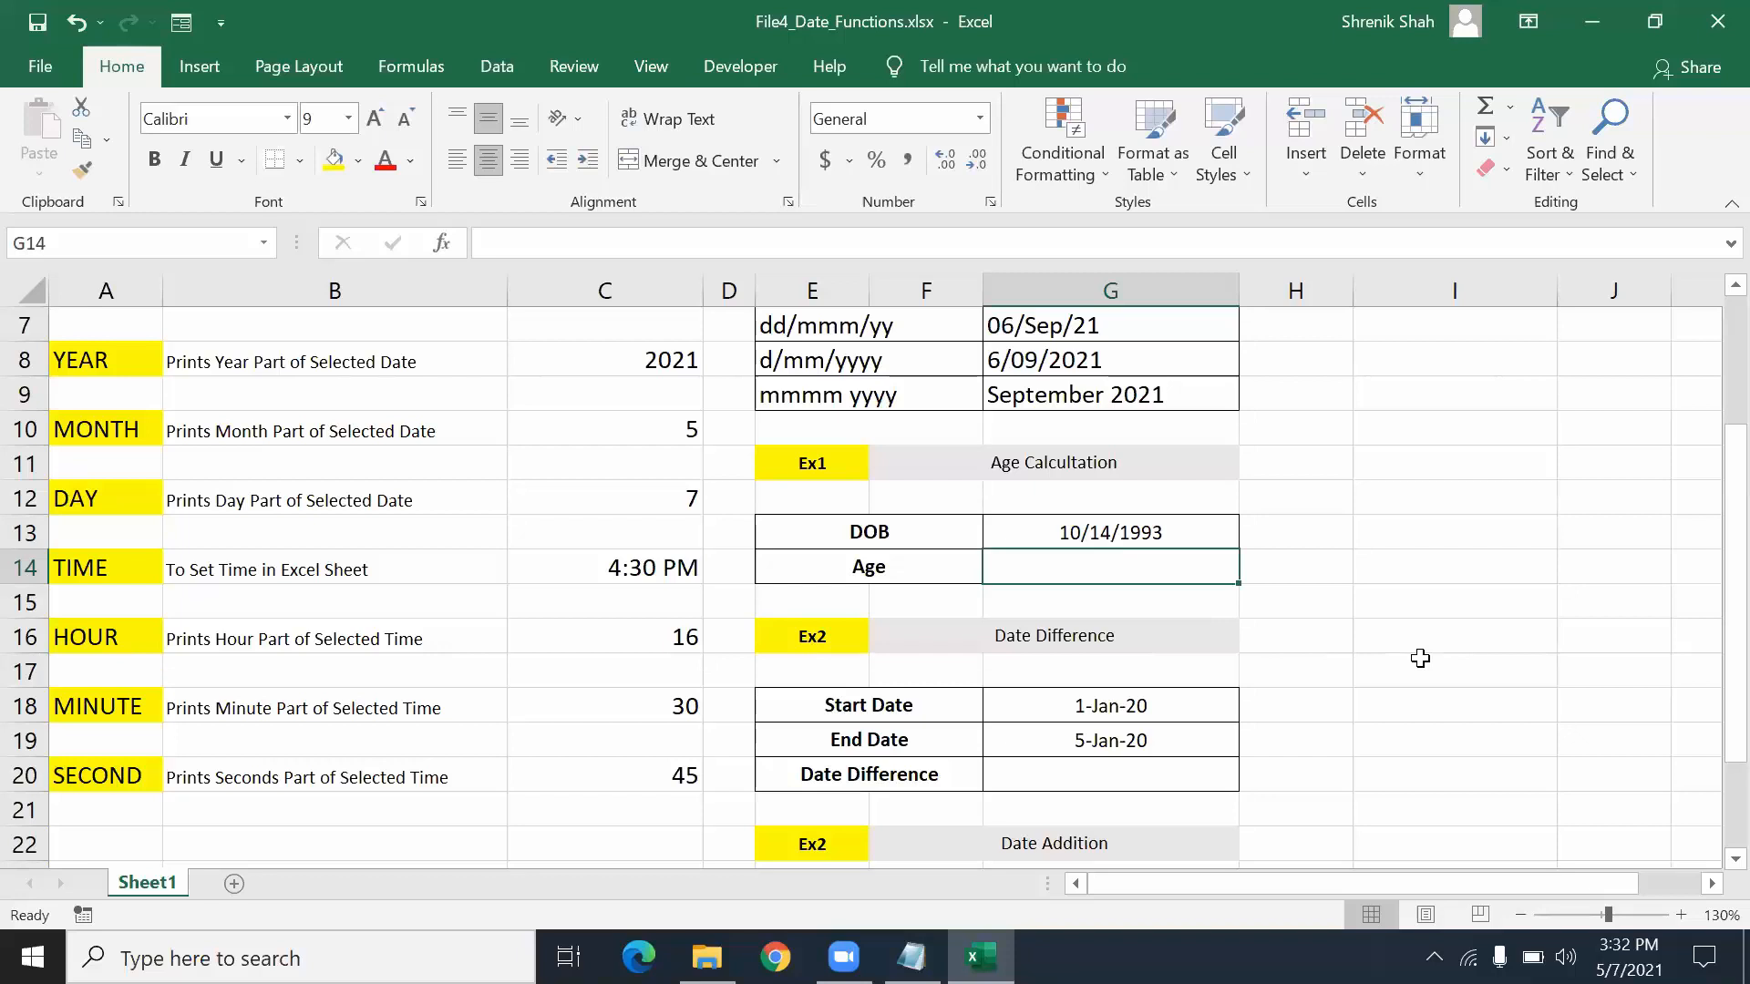
pyautogui.scroll(1, 1420, 659)
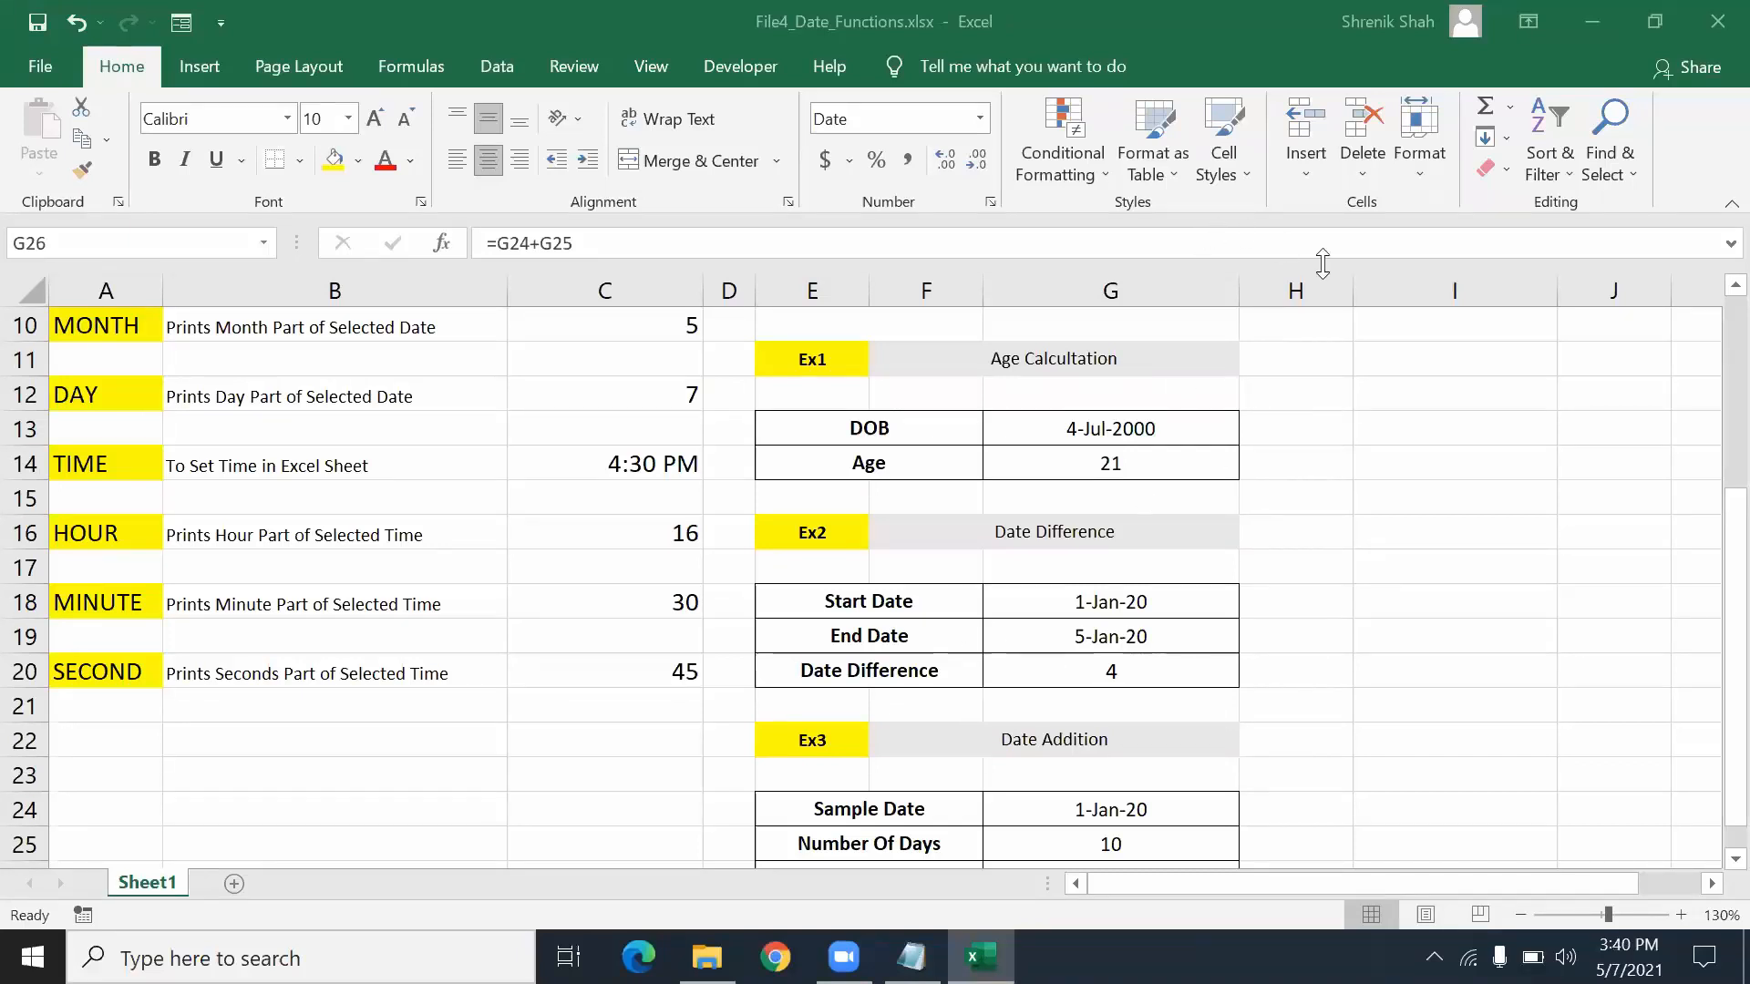
# - Review the Age formula =YEAR(TODAY()) - YEAR(G13) in G14
pyautogui.click(1130, 465)
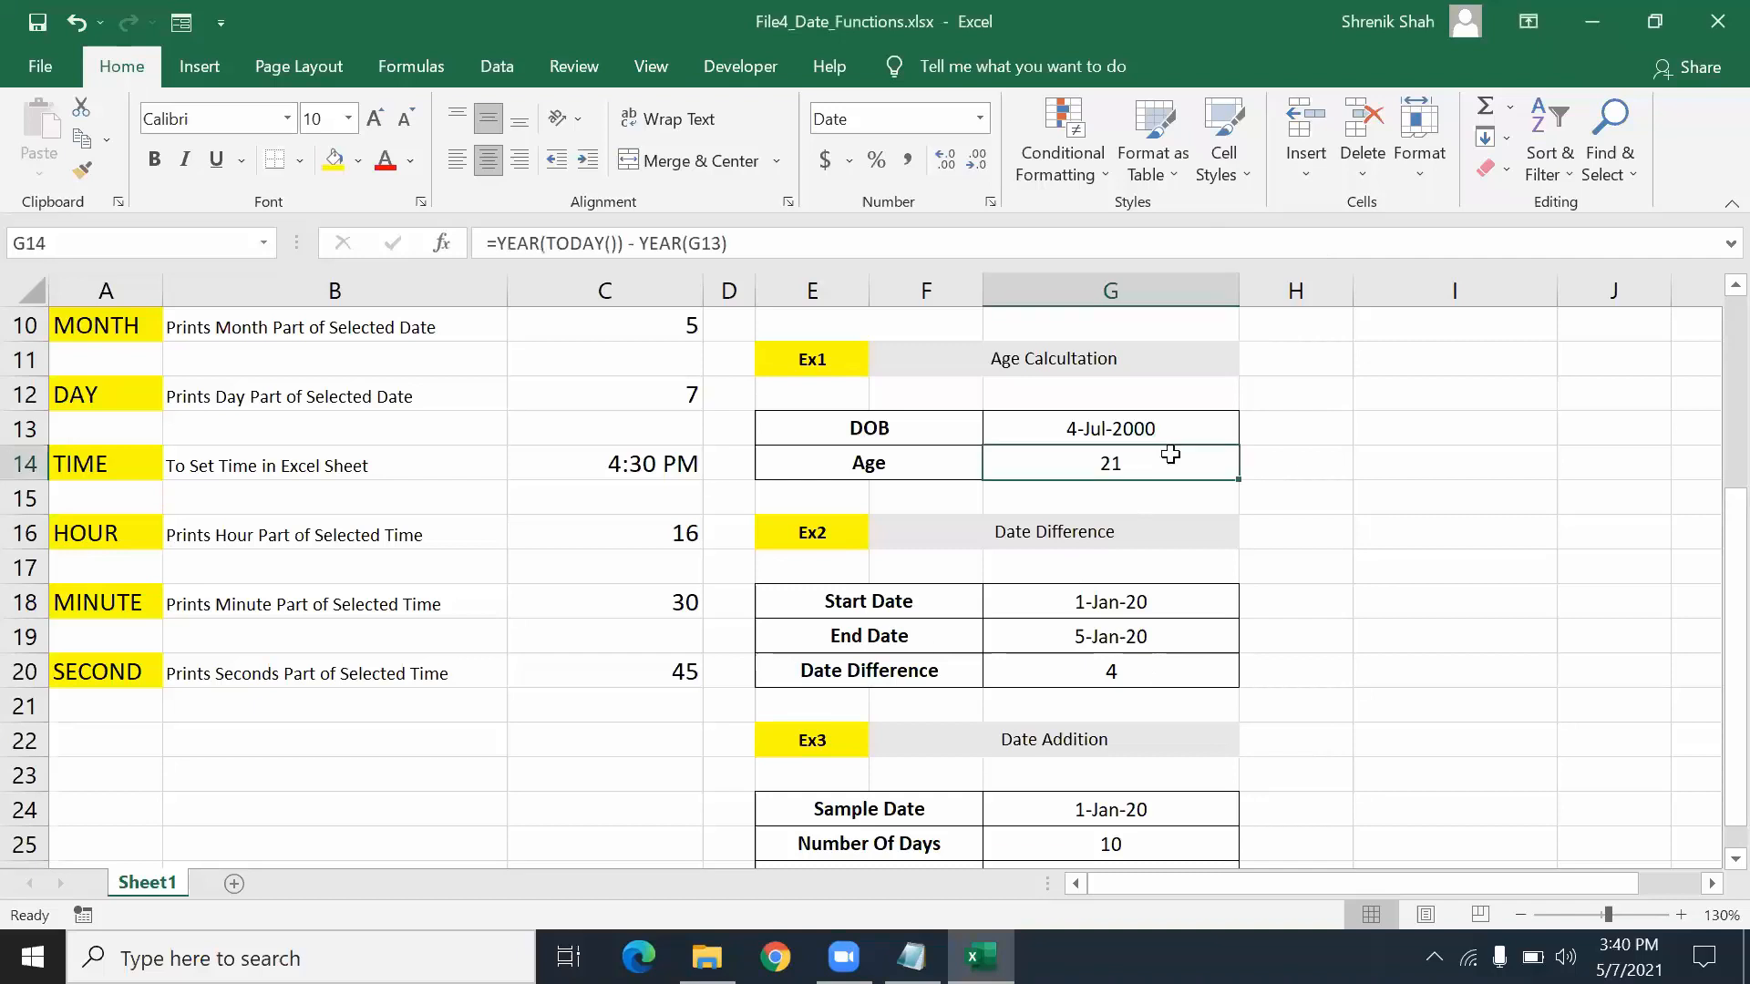
pyautogui.doubleClick(1067, 474)
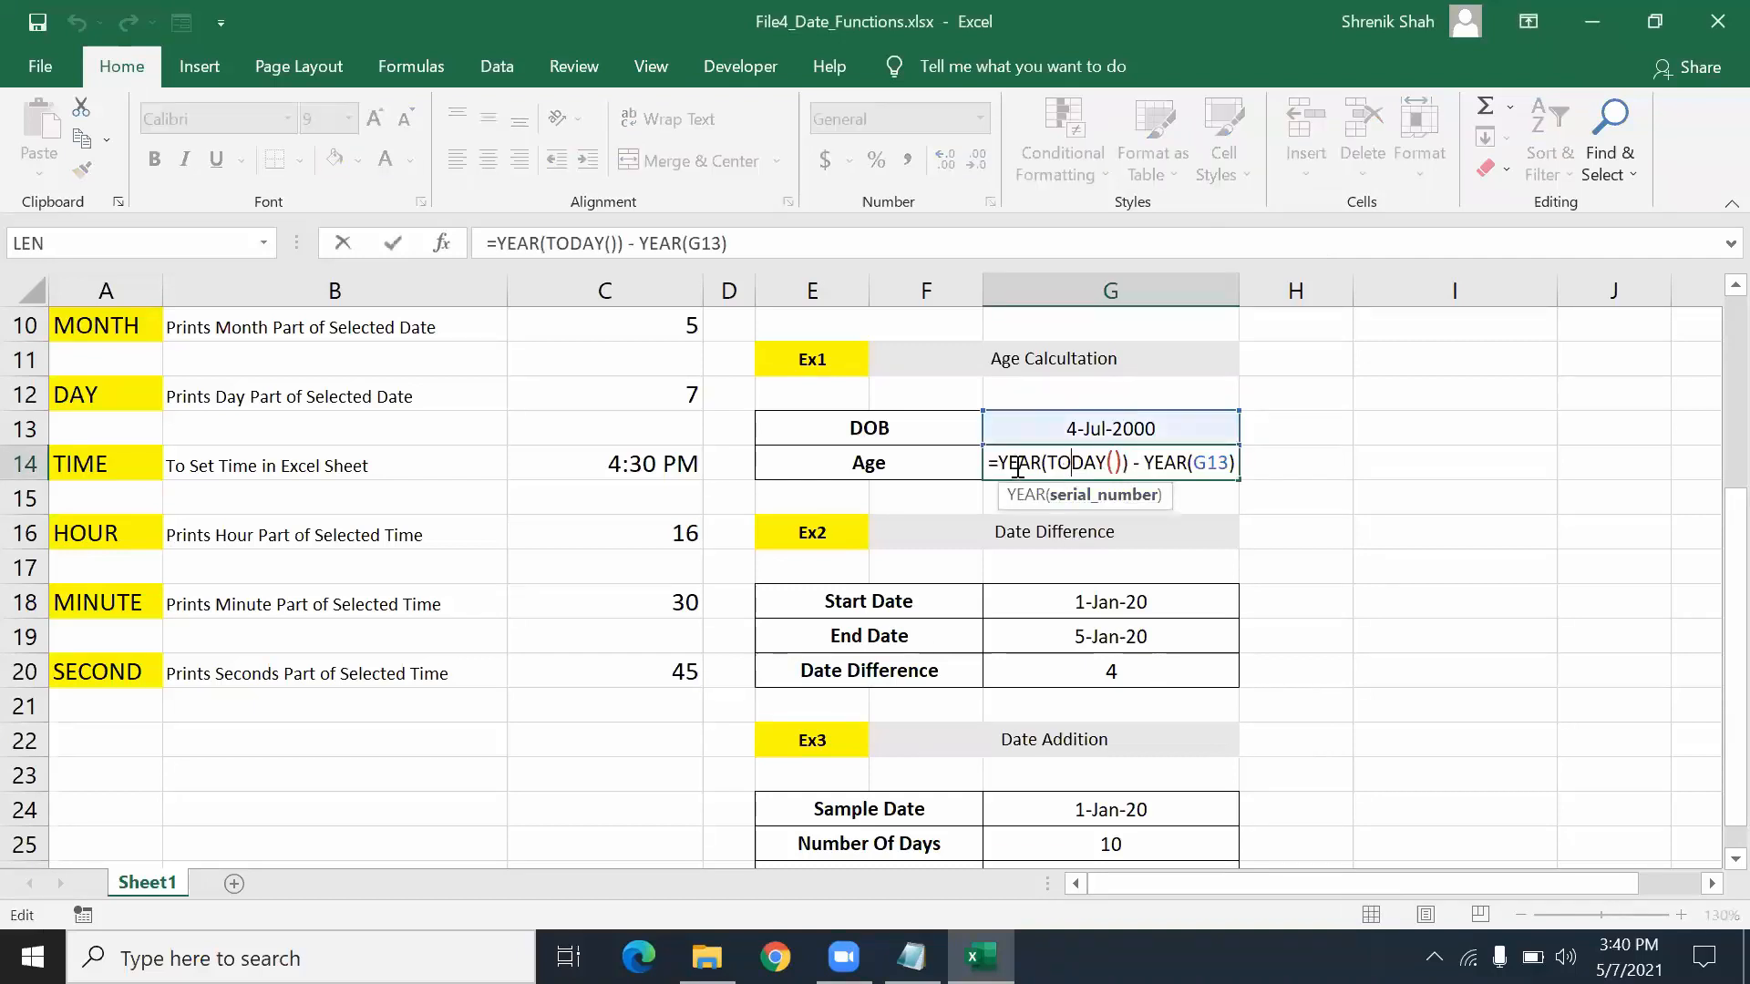
pyautogui.moveTo(1053, 467); pyautogui.dragTo(1116, 465)
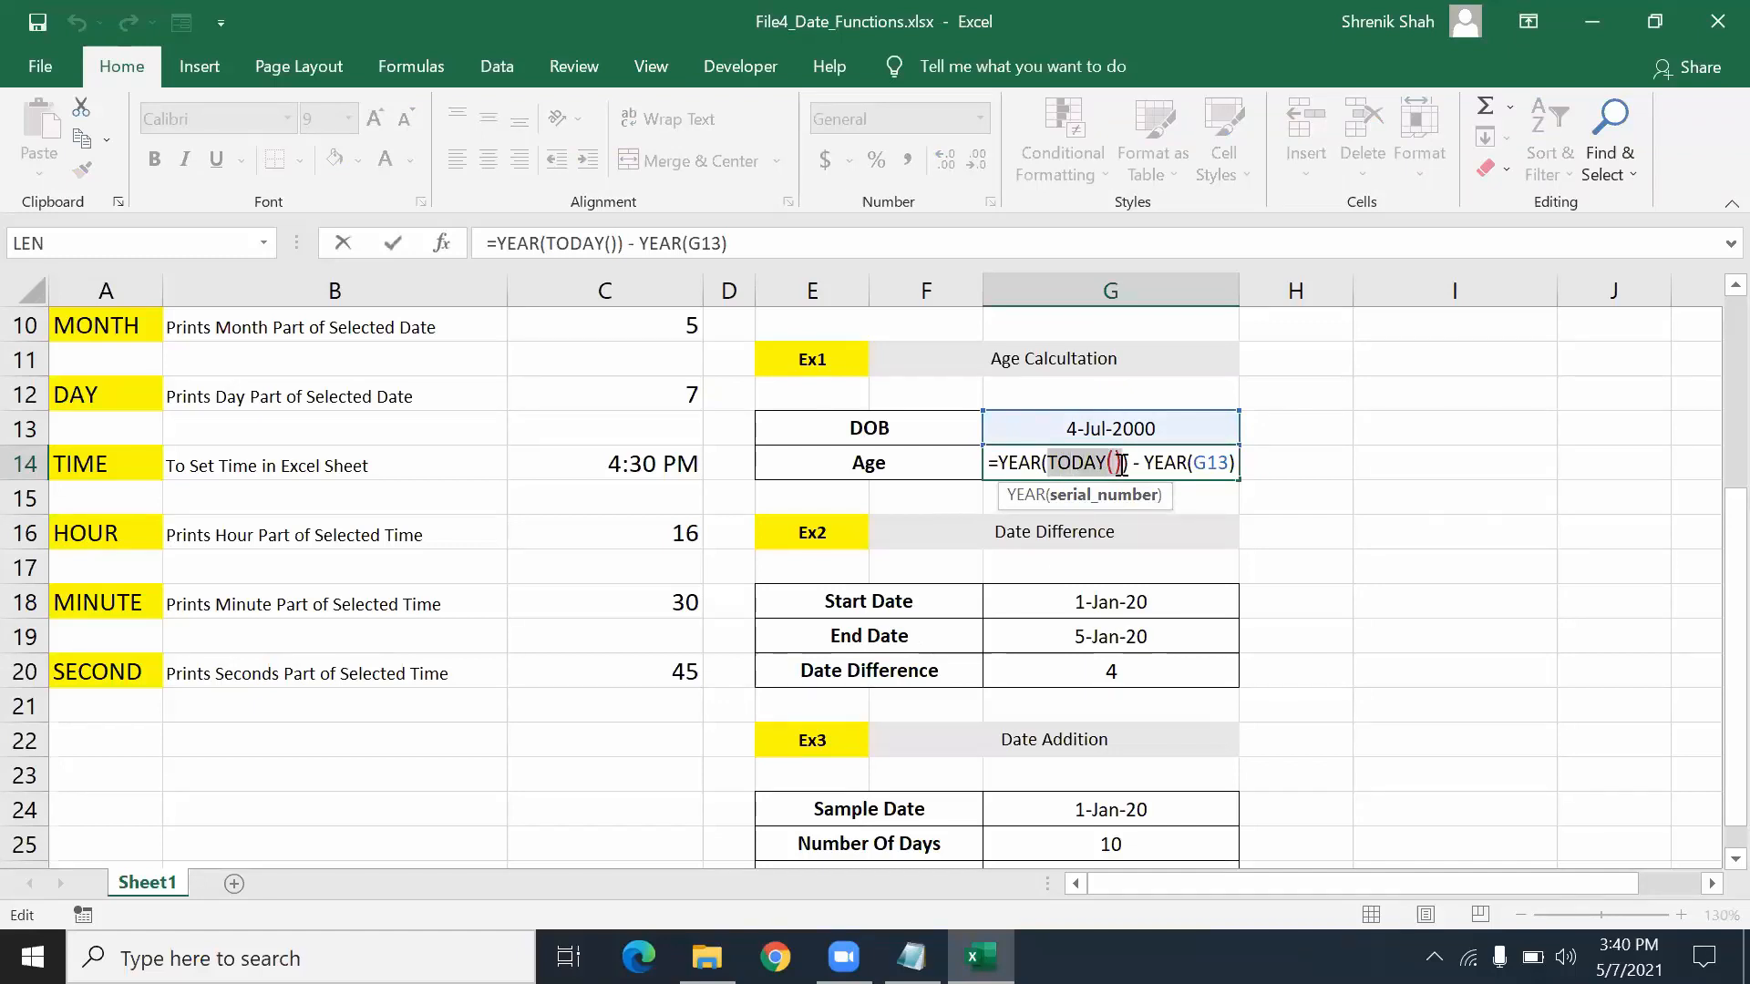
pyautogui.moveTo(1004, 461); pyautogui.dragTo(1236, 462)
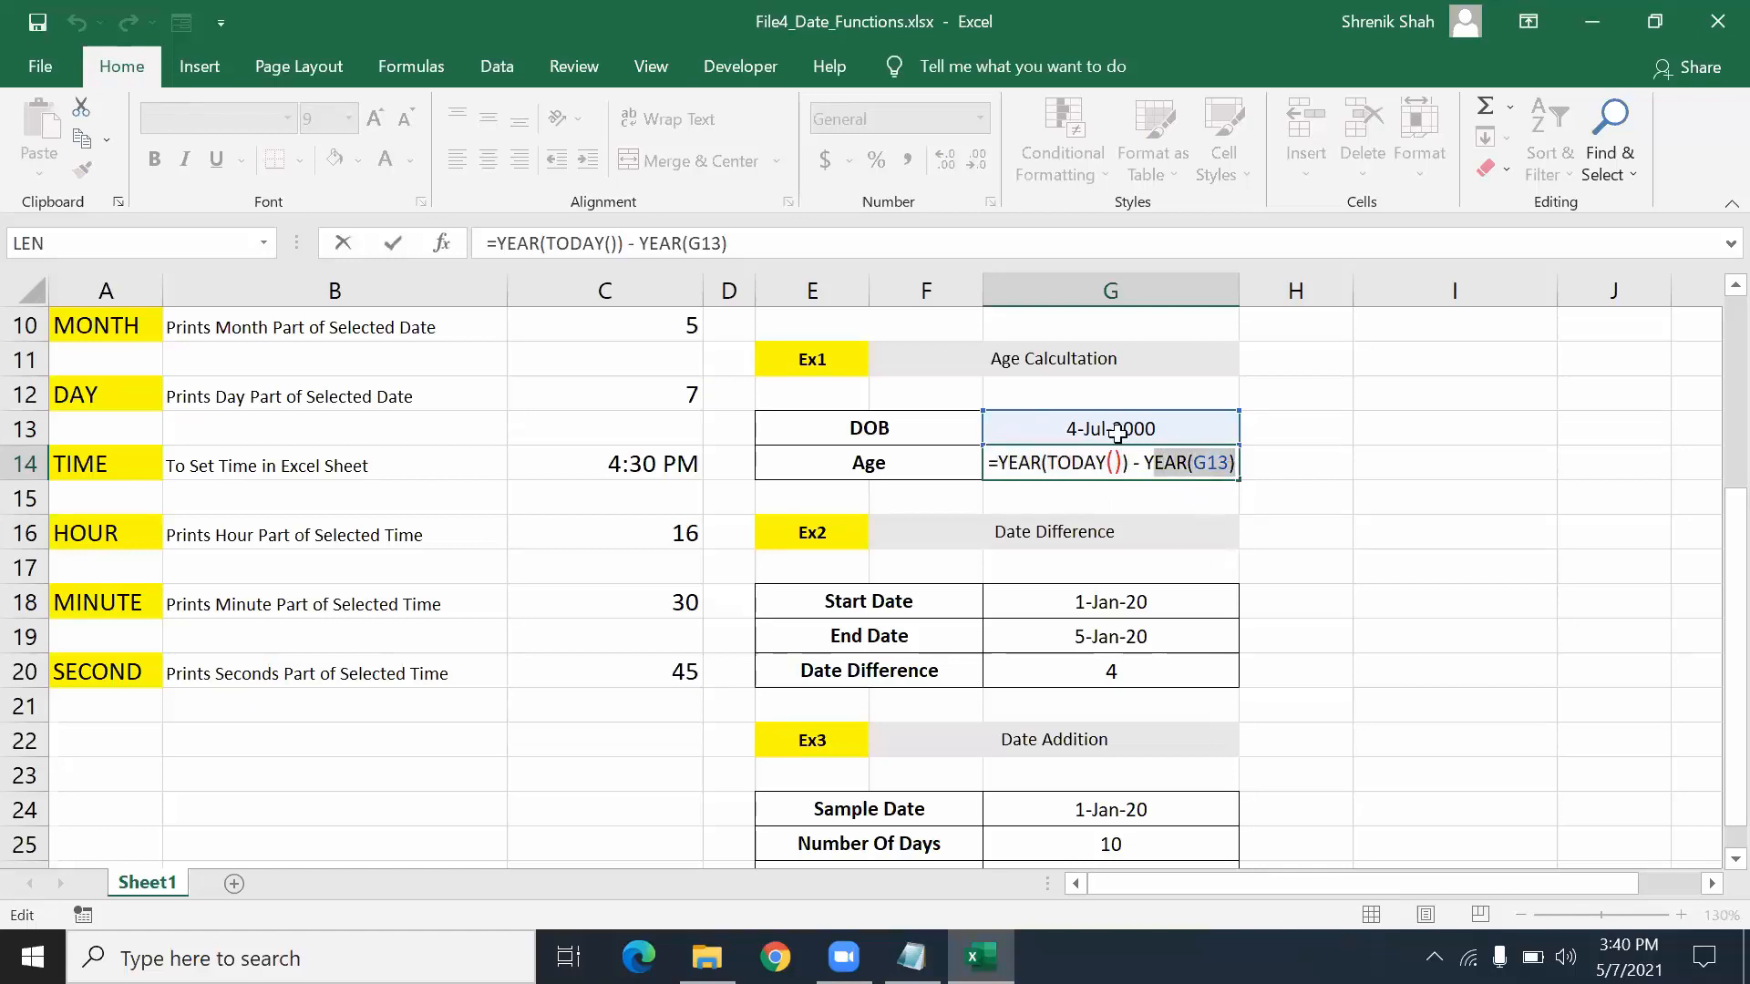
pyautogui.press('Return')
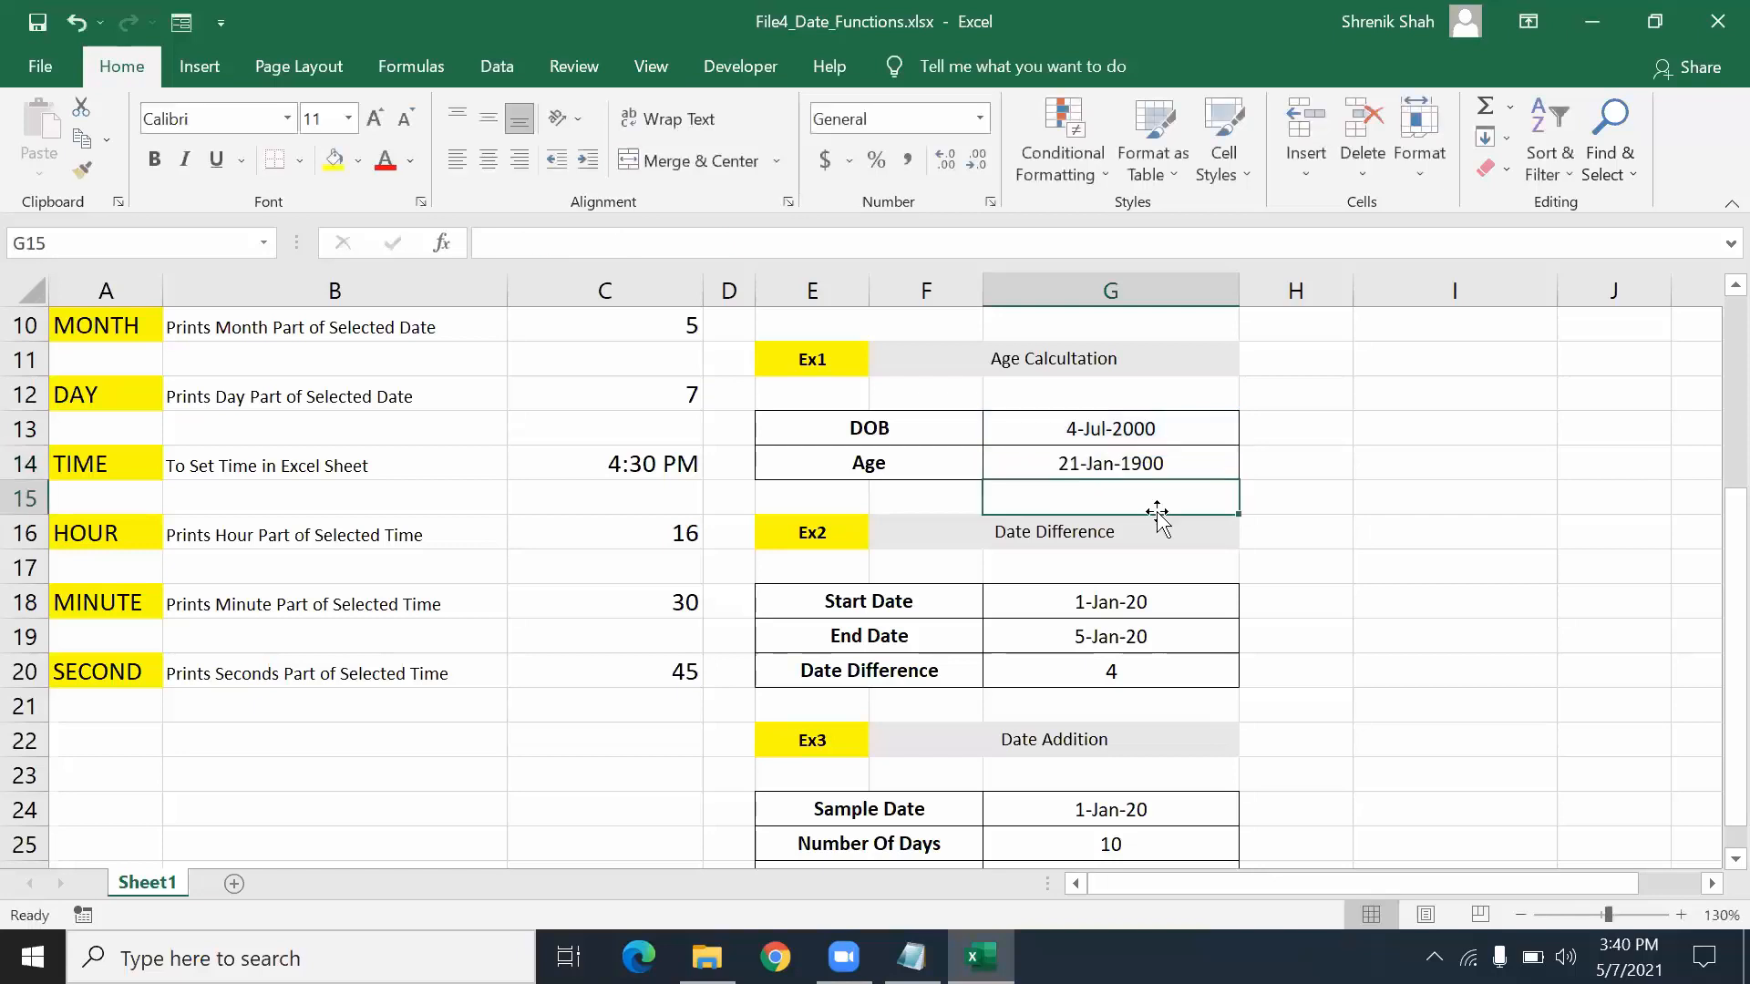
# - Format G14 as General so the age shows 21 instead of 21-Jan-1900
pyautogui.click(1136, 463)
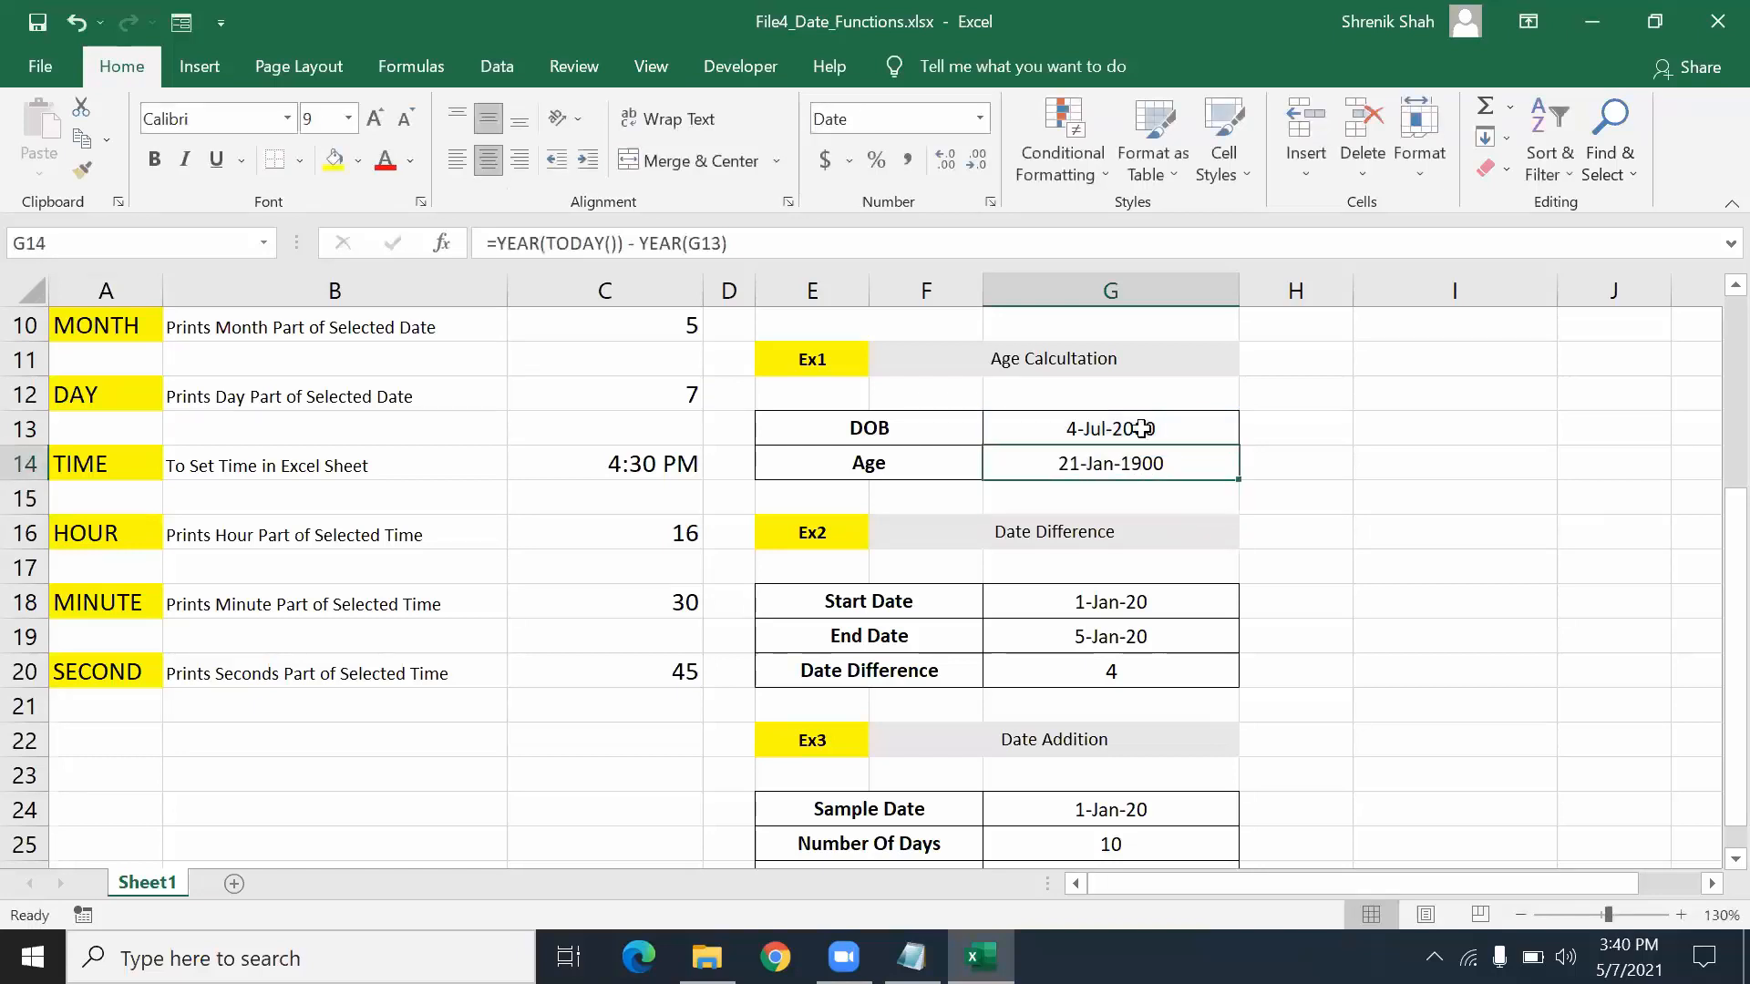
pyautogui.click(979, 118)
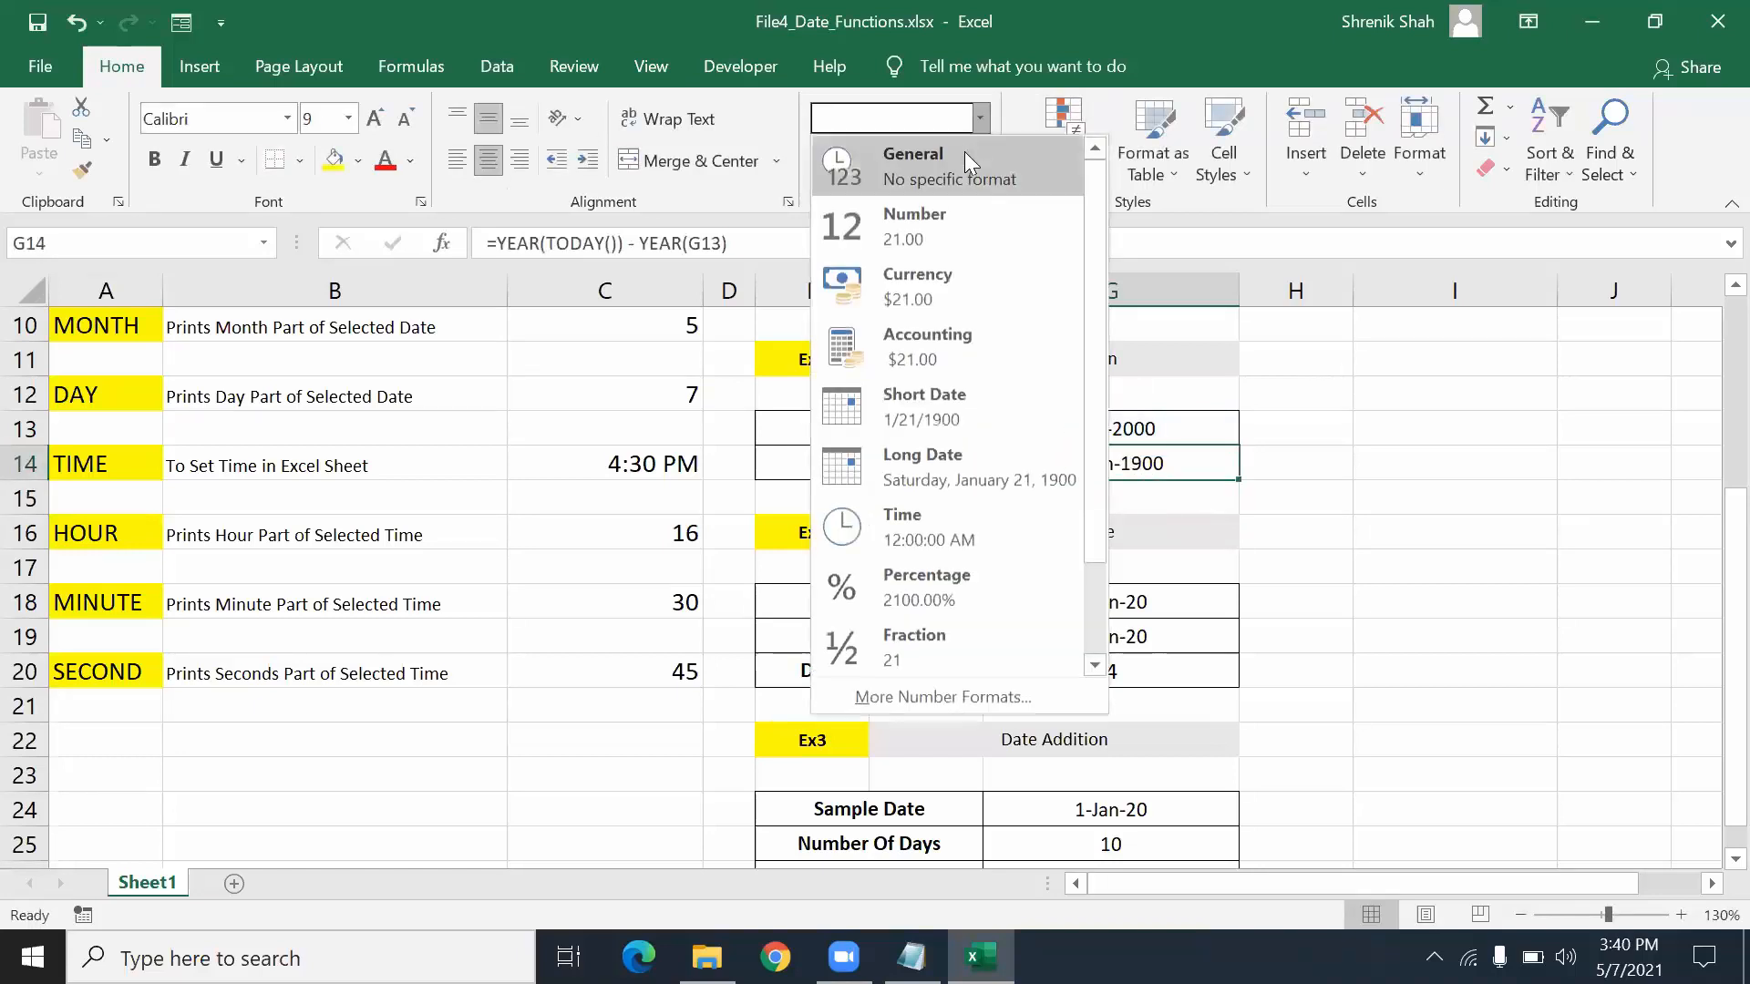
pyautogui.click(964, 151)
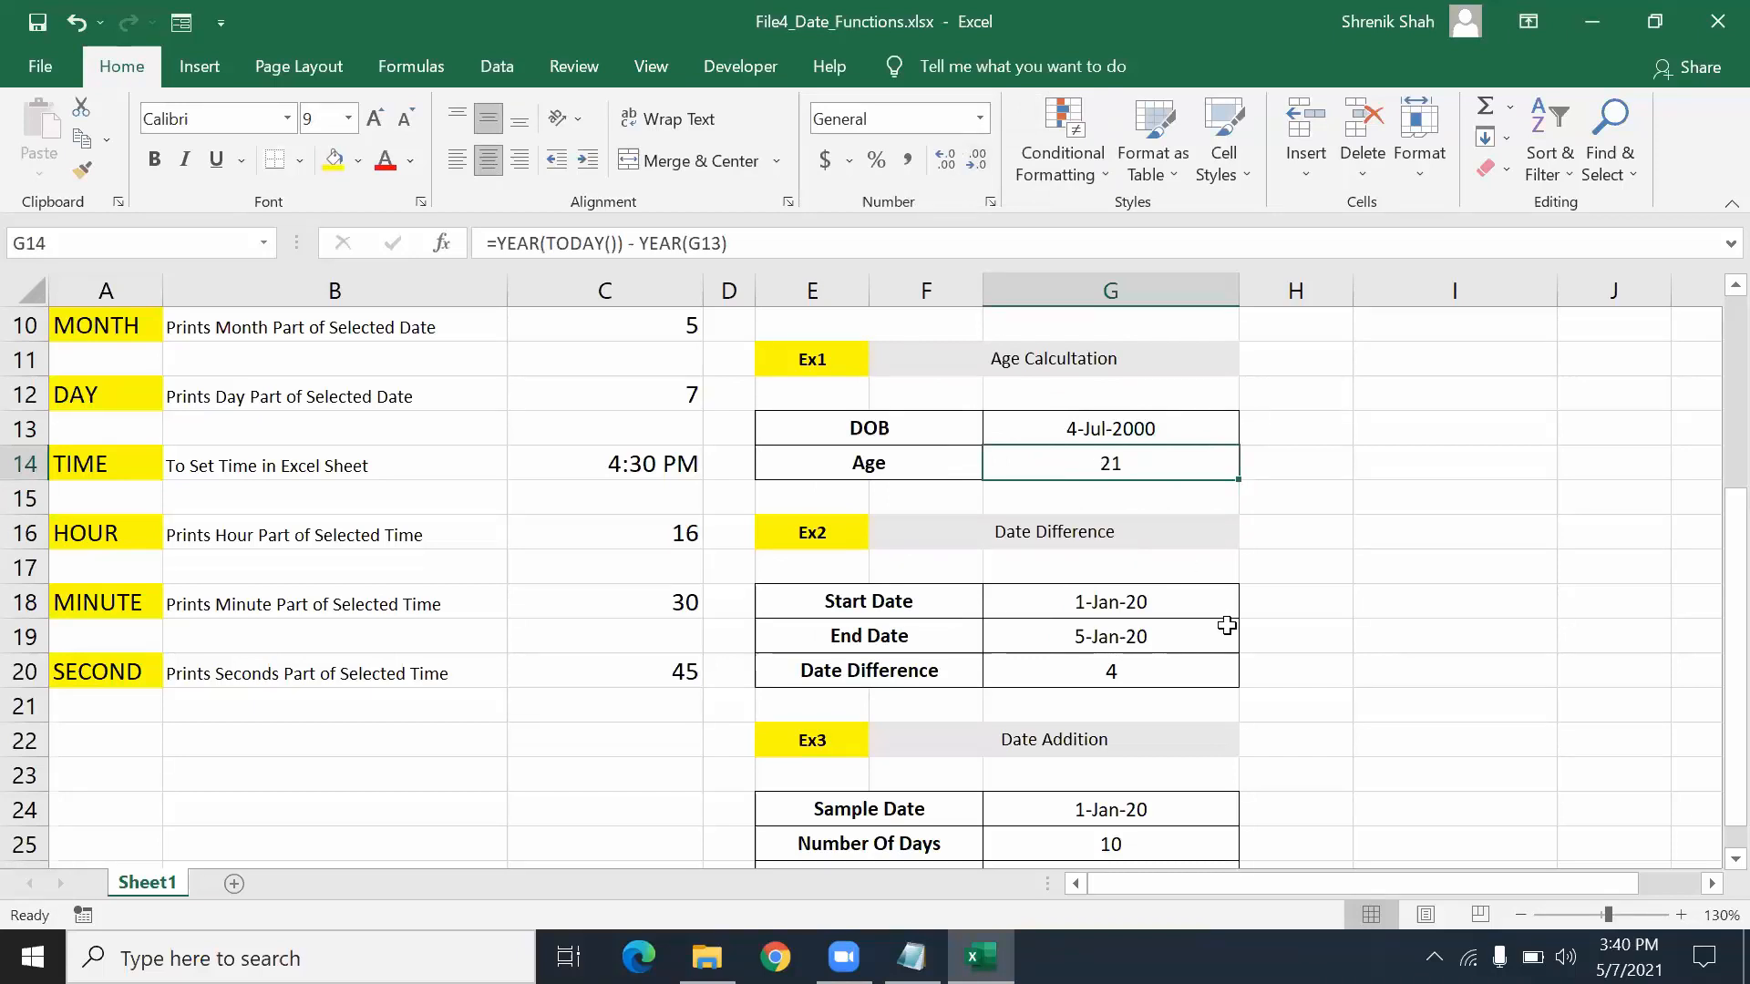
pyautogui.click(1140, 663)
# - Enter =G19-G18 in G20, giving 4 days between 1-Jan-20 and 5-Jan-20
pyautogui.click(1138, 590)
pyautogui.moveTo(1137, 591); pyautogui.dragTo(1140, 638)
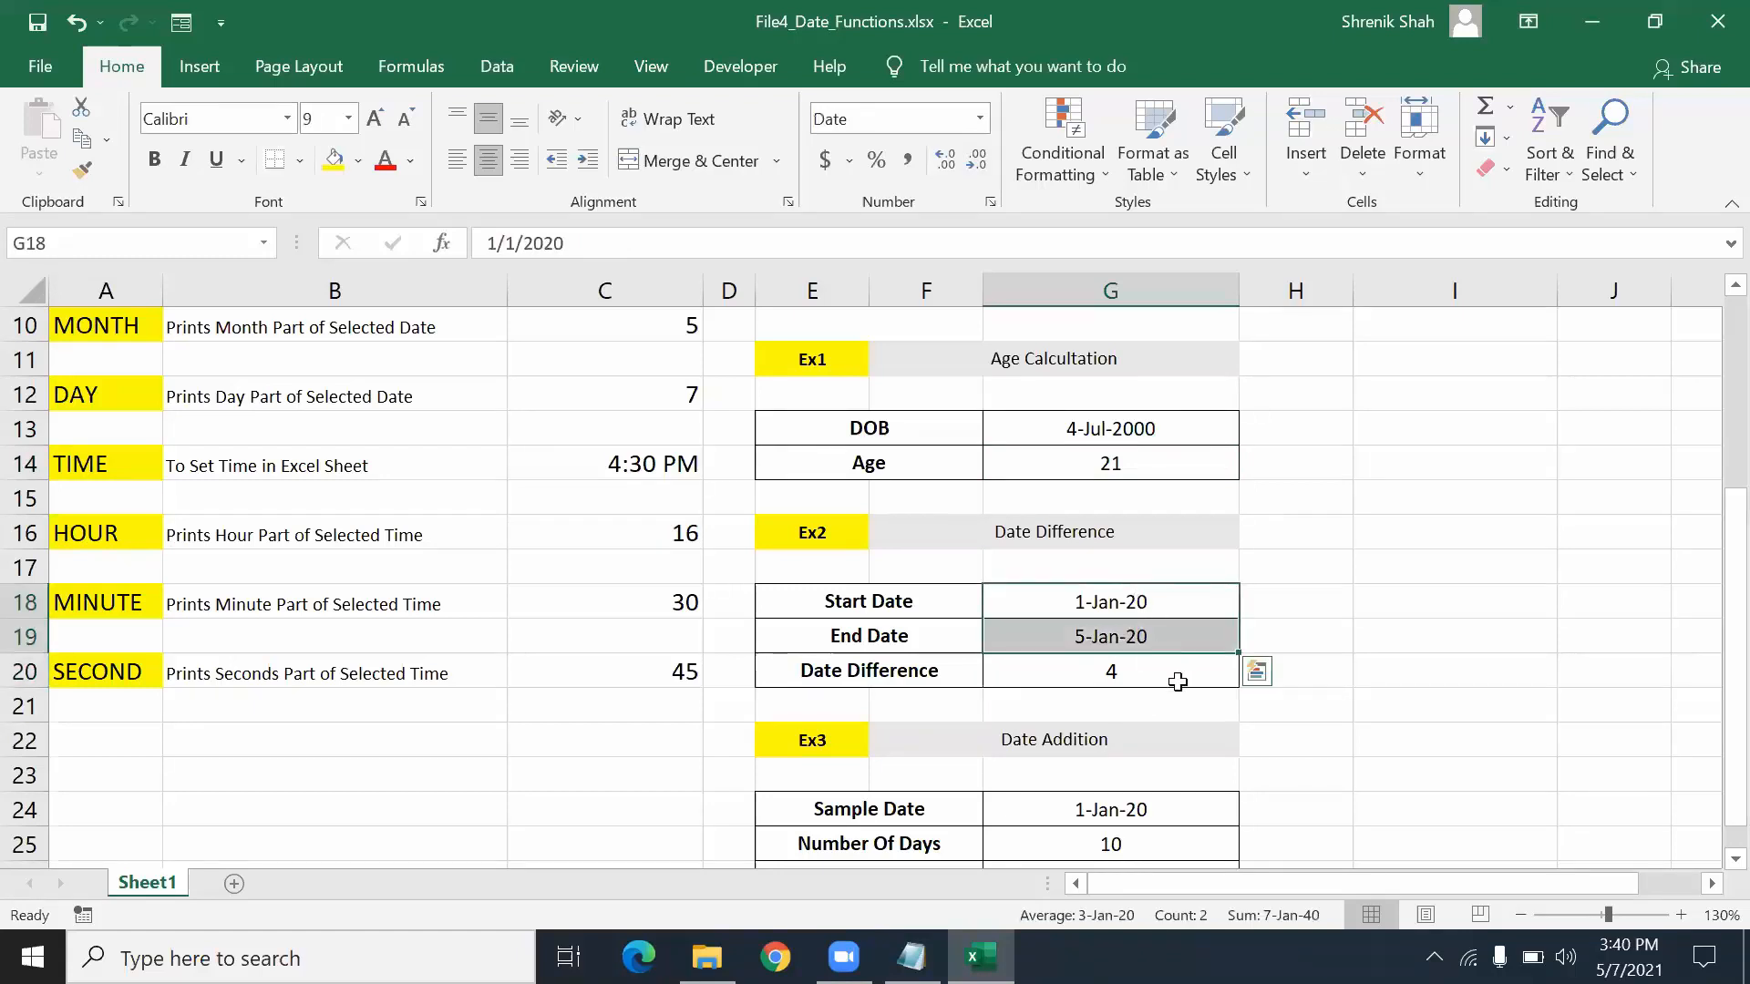
pyautogui.click(1154, 631)
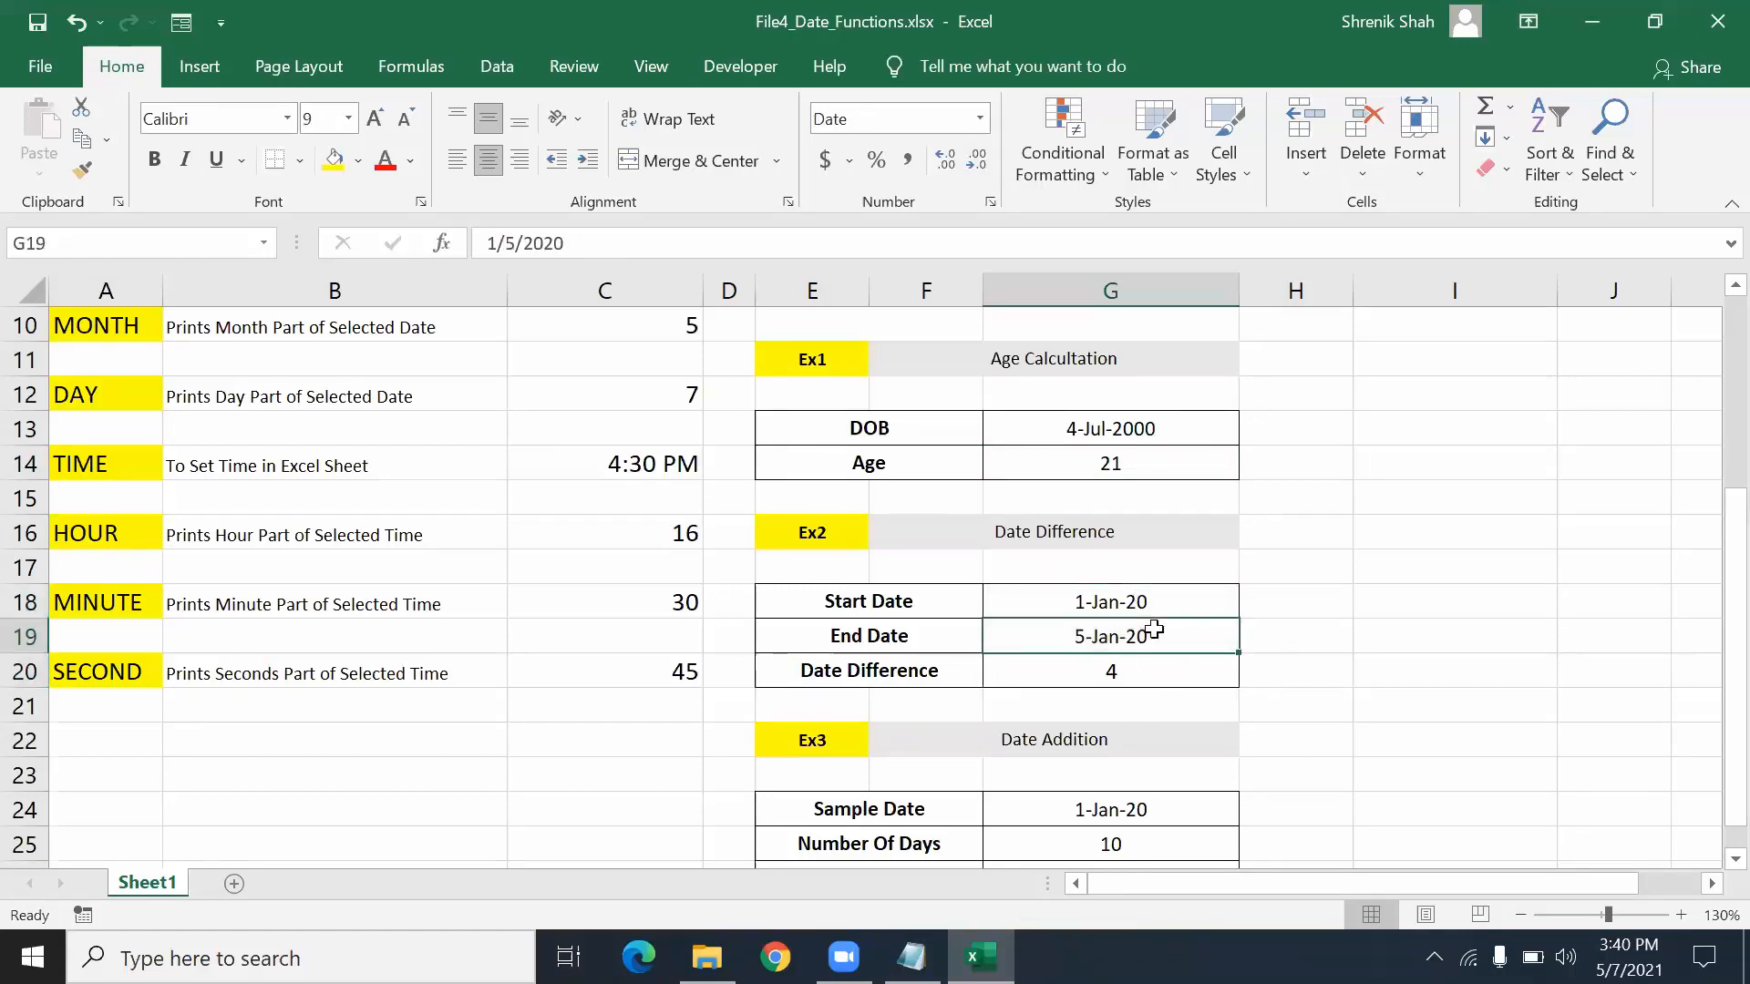
pyautogui.click(1128, 670)
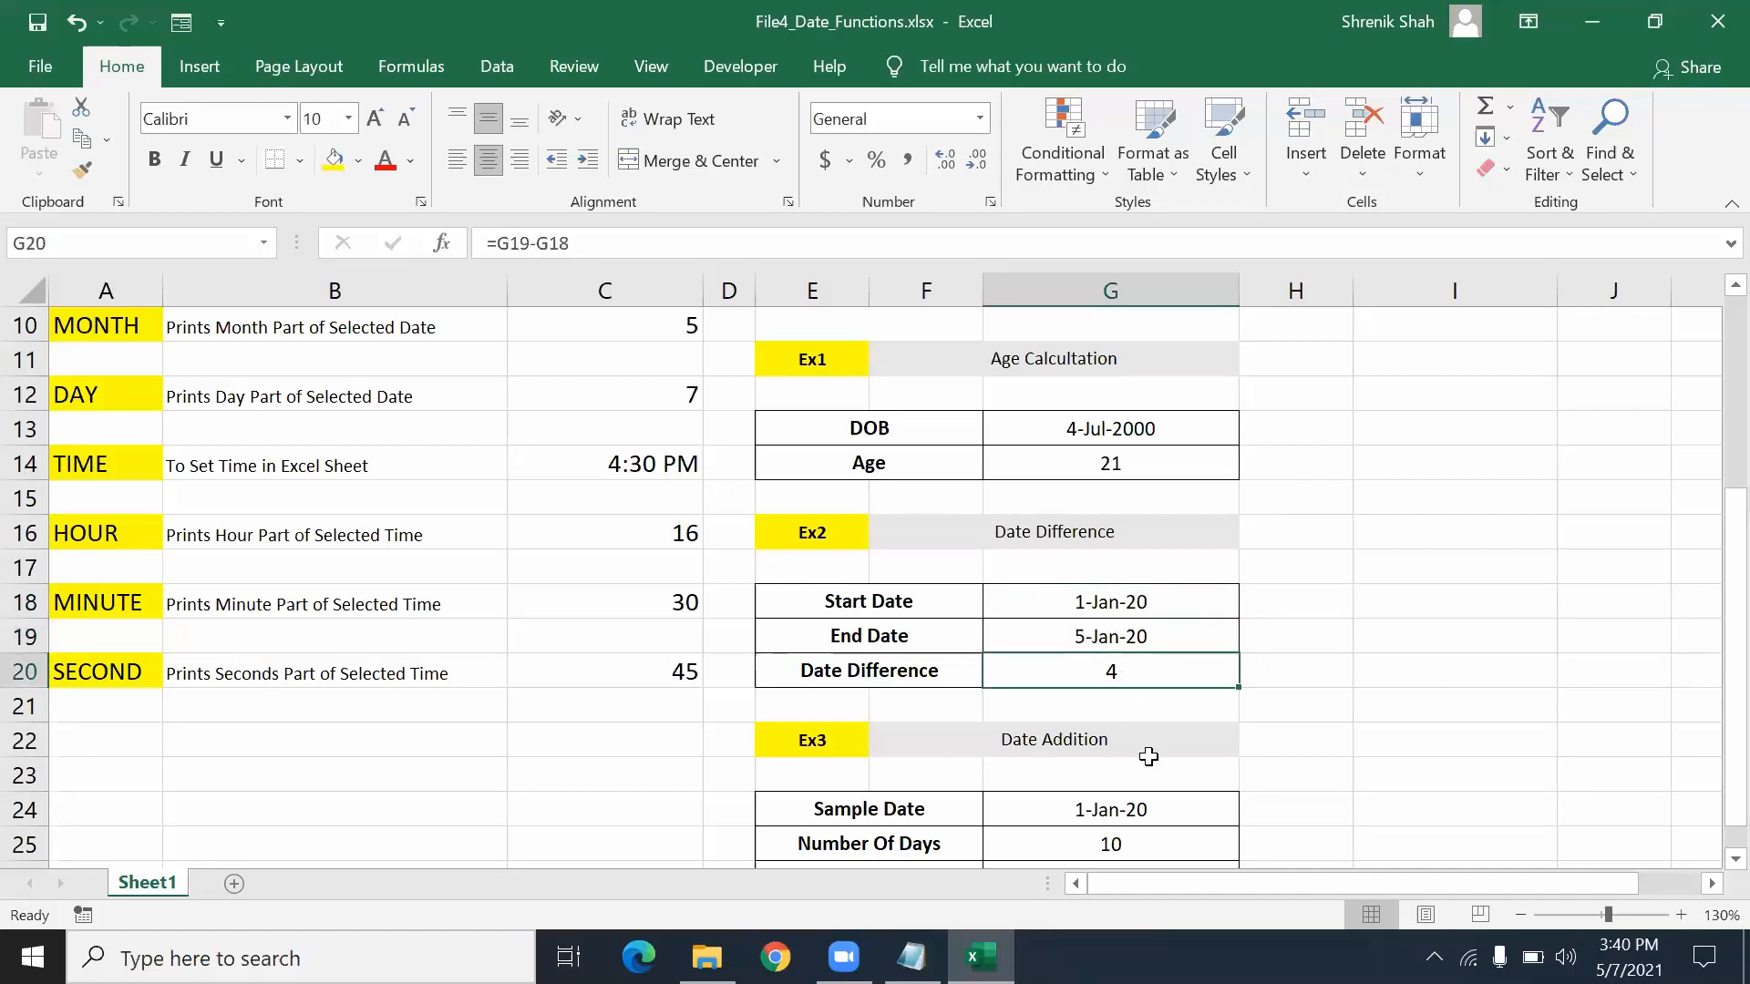
pyautogui.write('=')
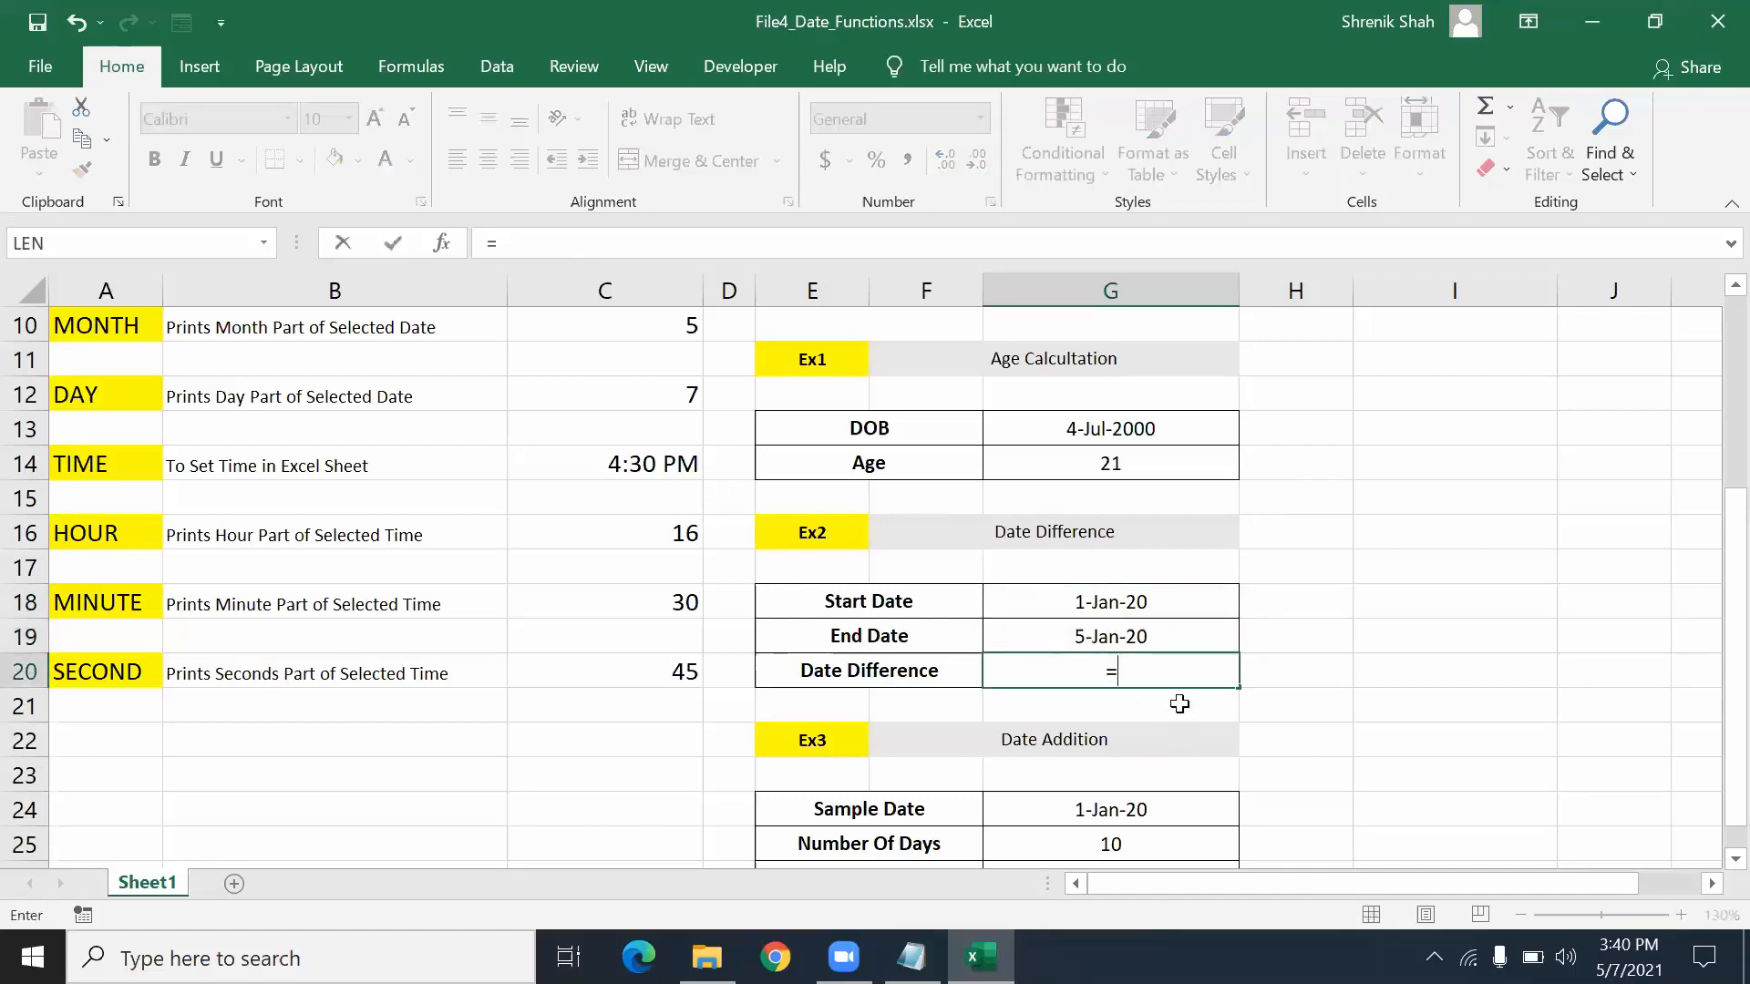
pyautogui.click(1175, 639)
pyautogui.write('-')
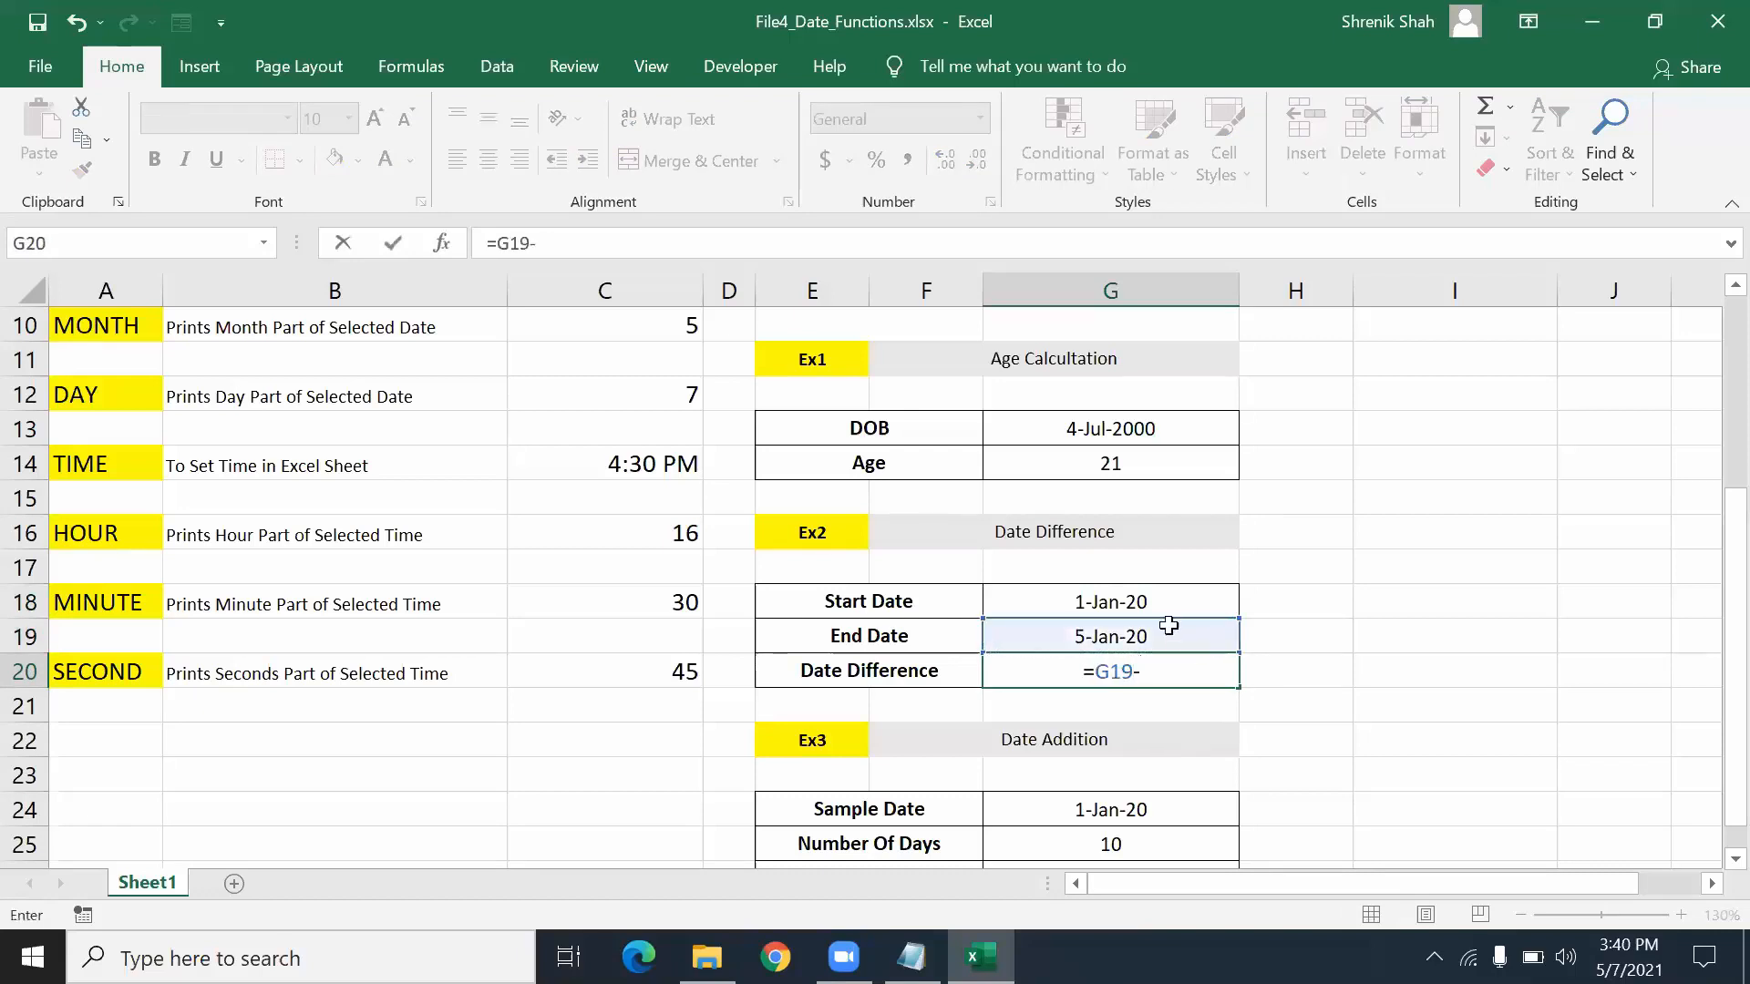
pyautogui.click(1165, 611)
pyautogui.press('Return')
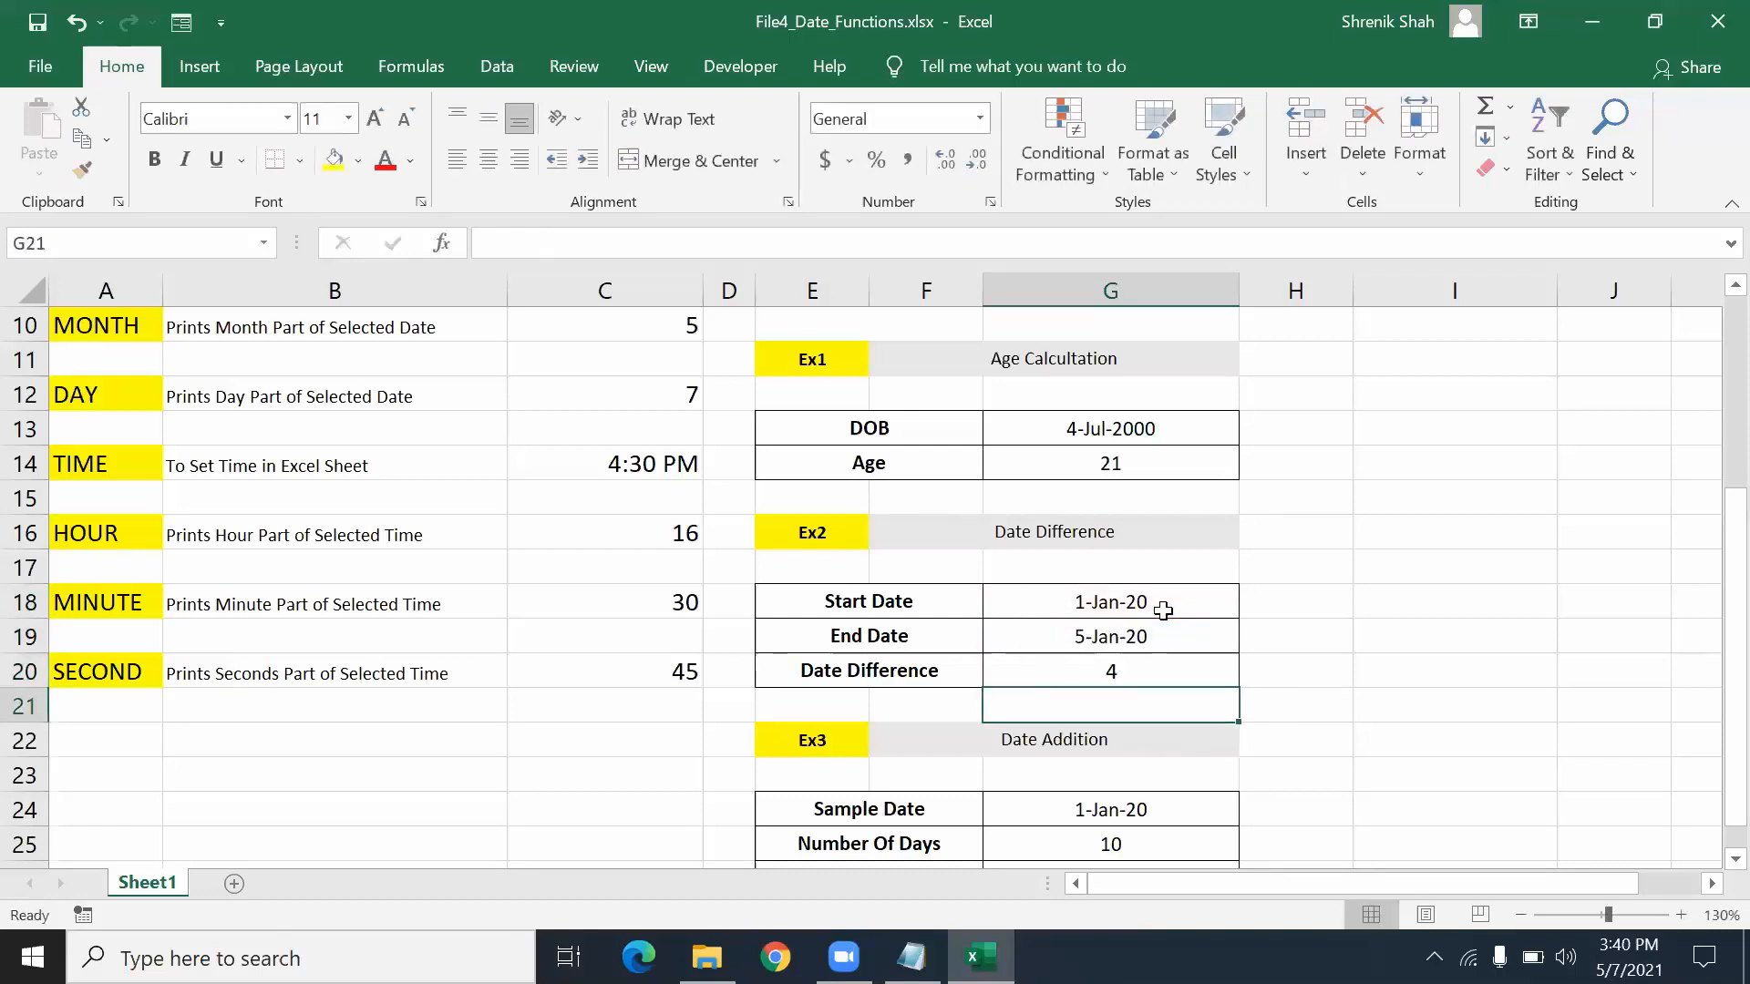
pyautogui.scroll(-2, 1164, 611)
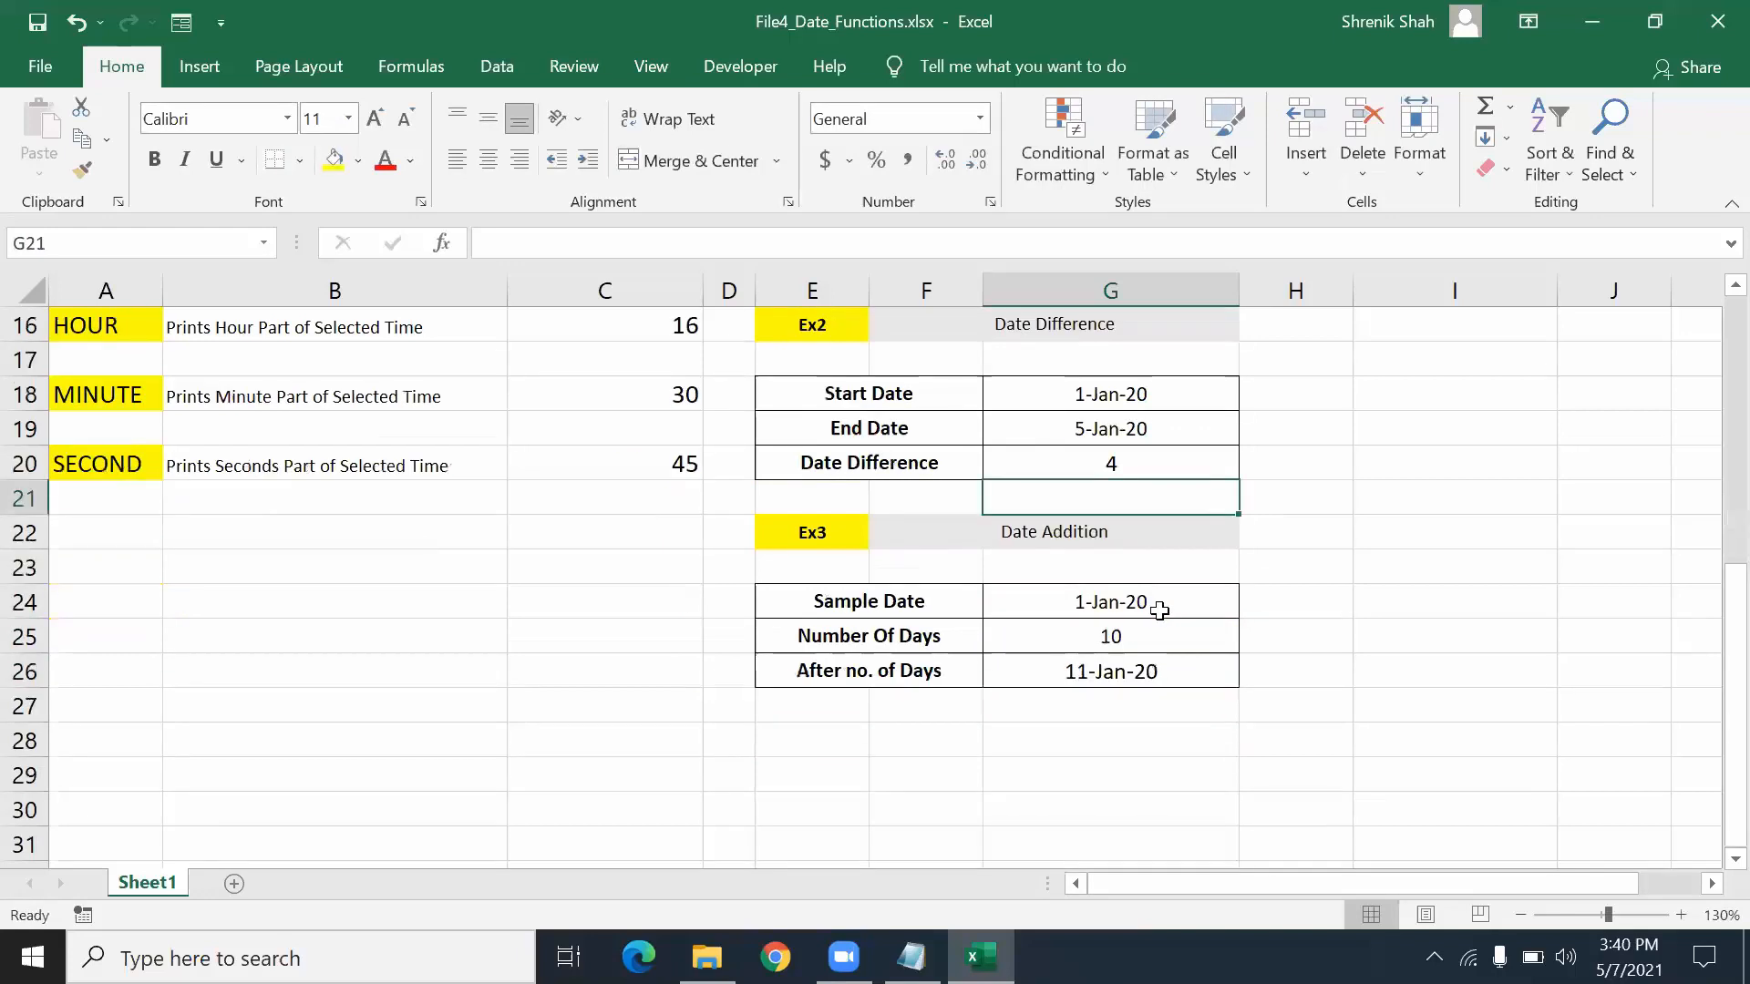
# - Enter =G24+G25 in G26 to add the number of days to the sample date
pyautogui.click(1109, 598)
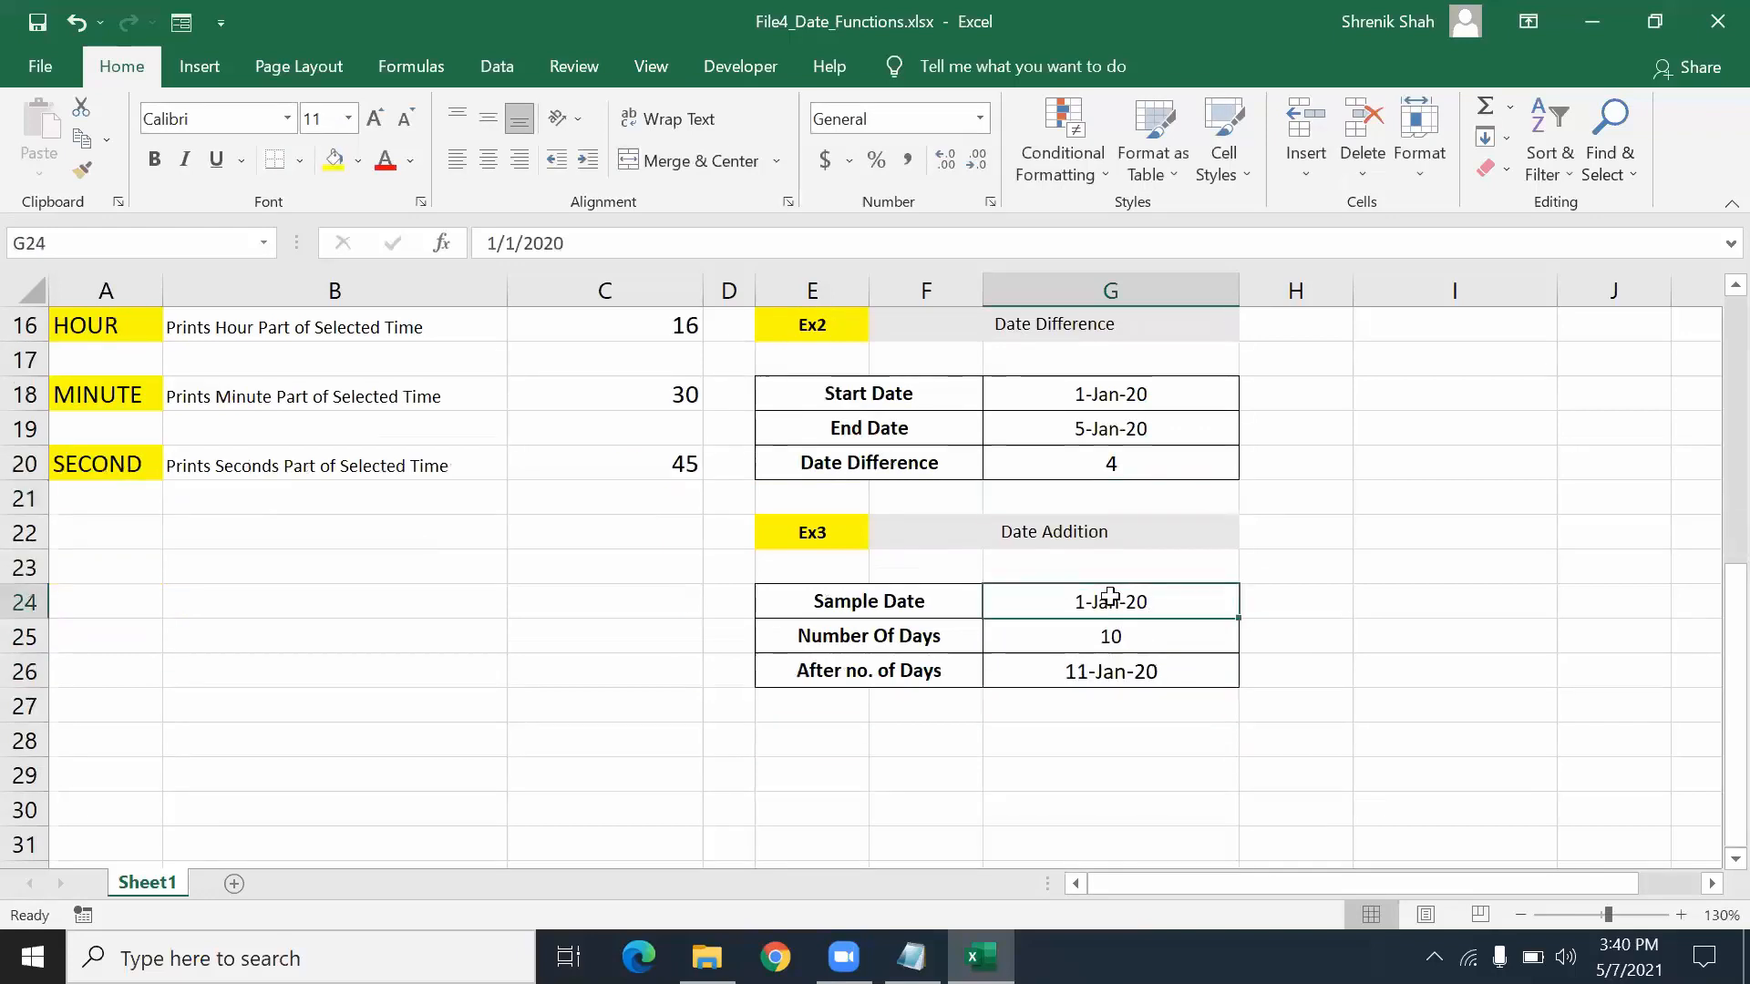
pyautogui.click(1148, 636)
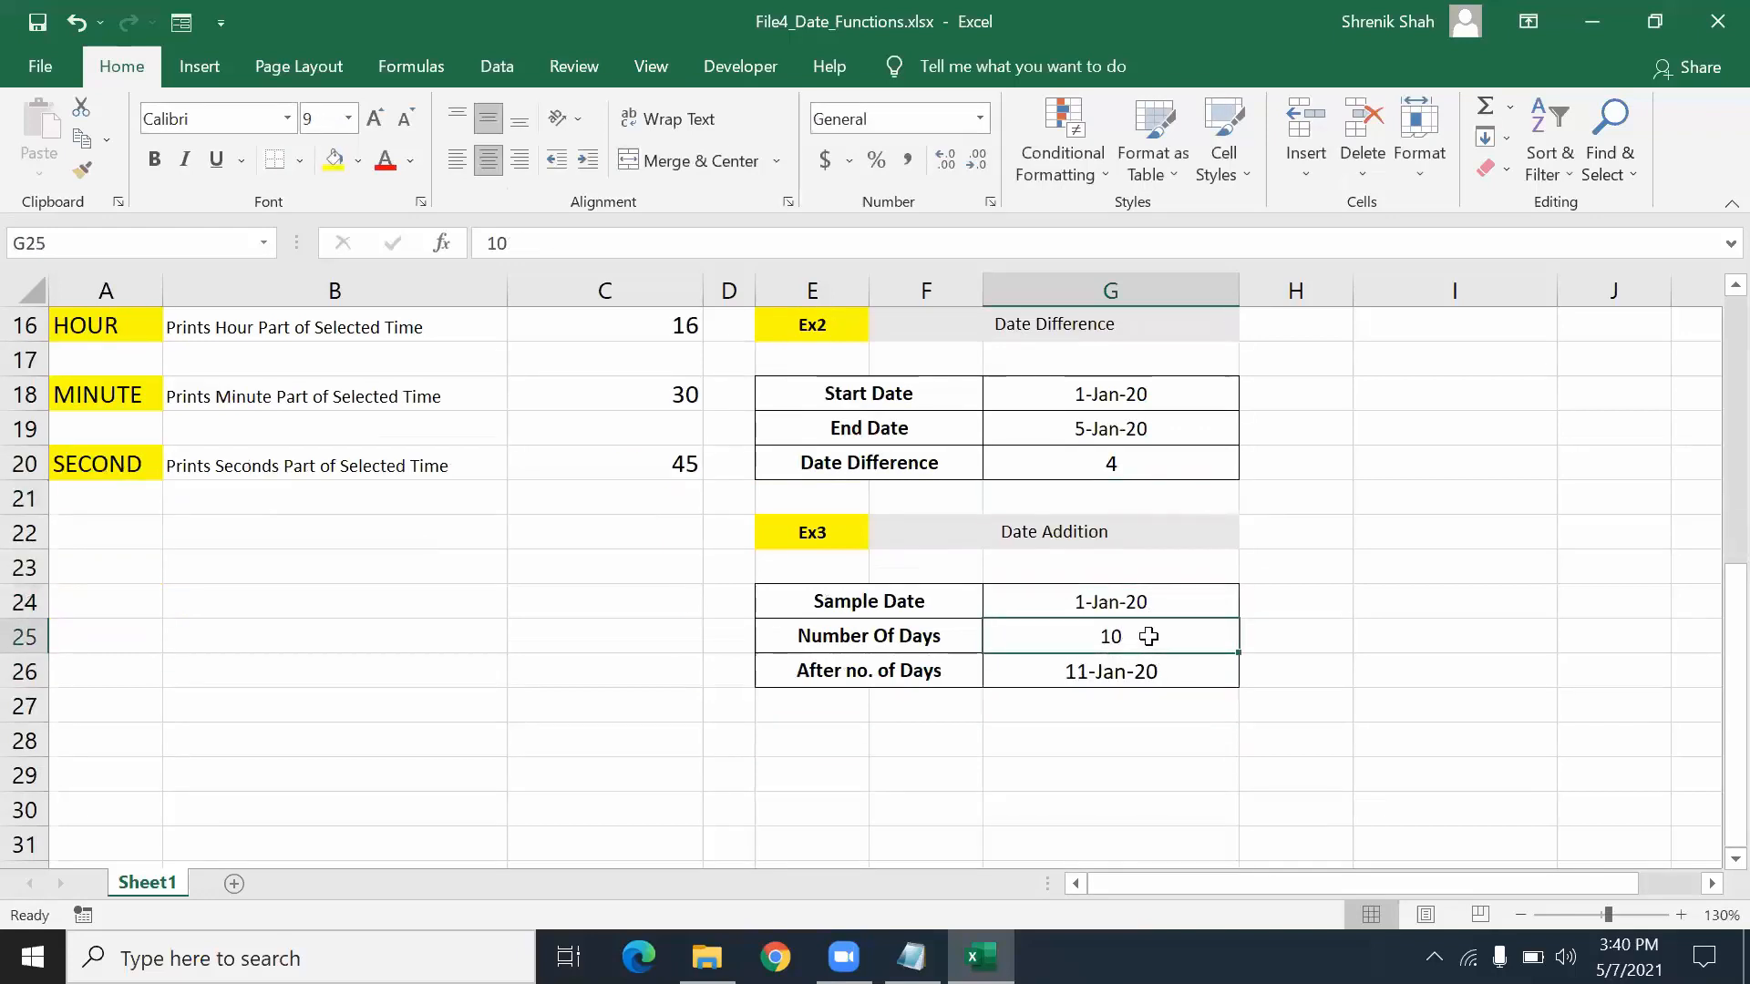
pyautogui.click(1144, 670)
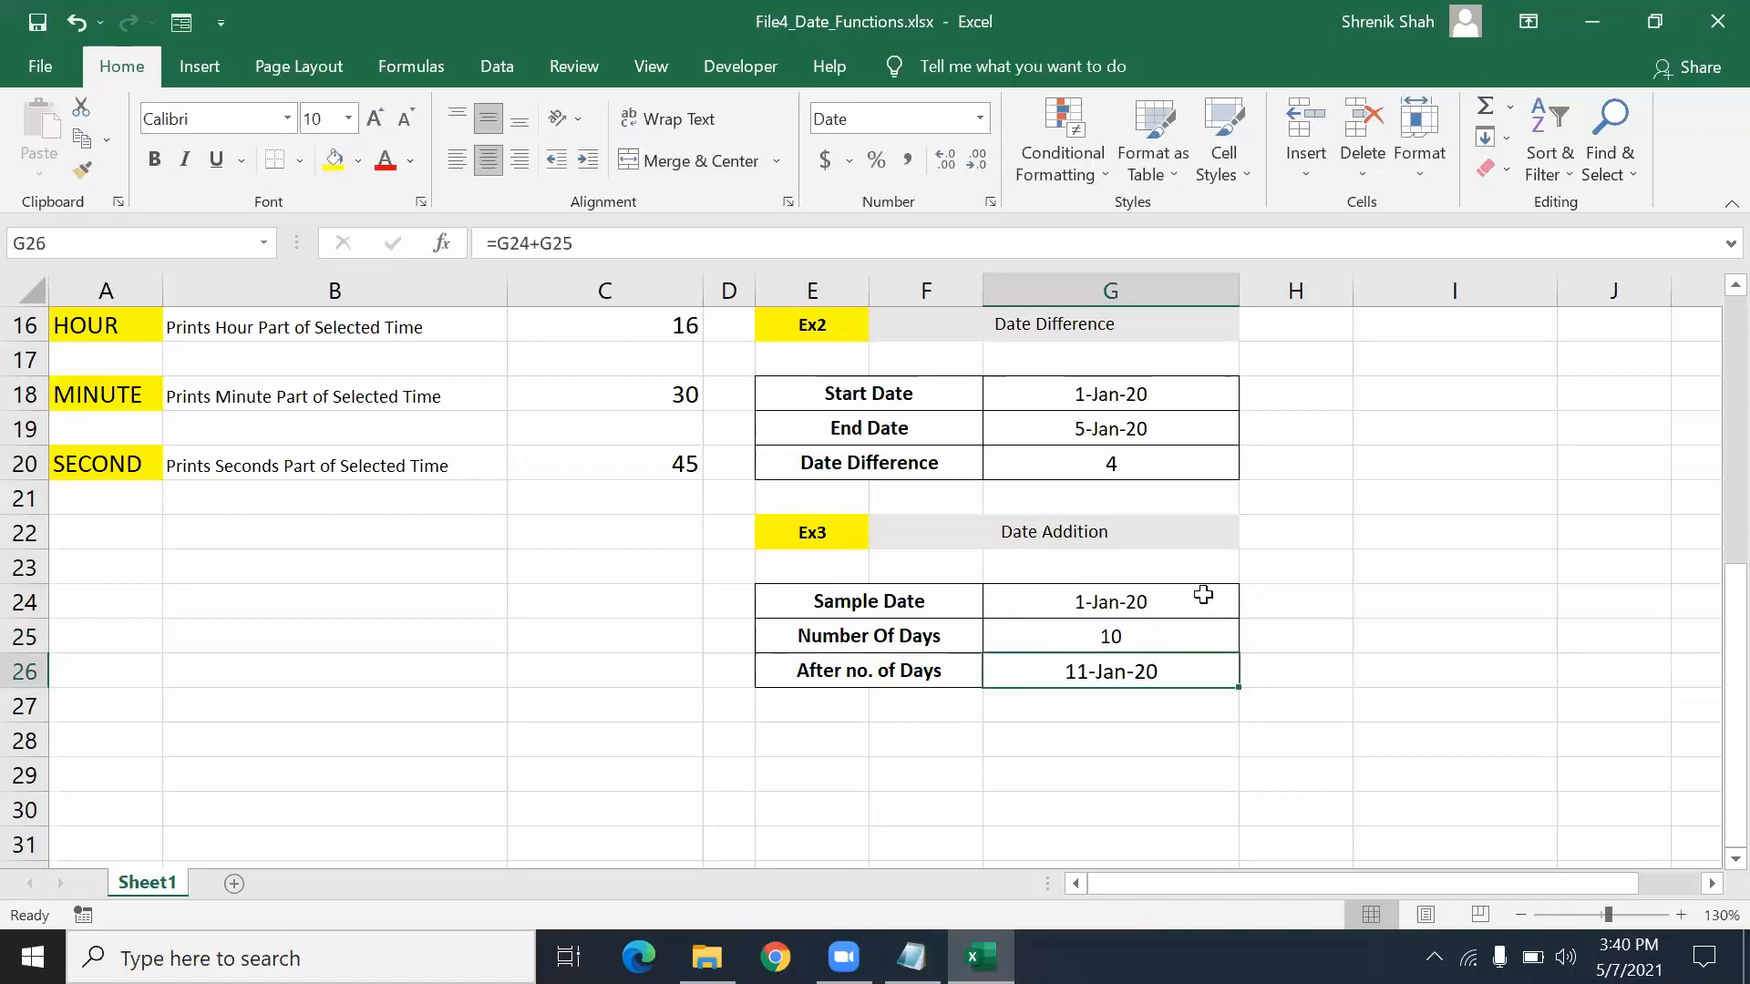
pyautogui.write('=')
pyautogui.click(1203, 595)
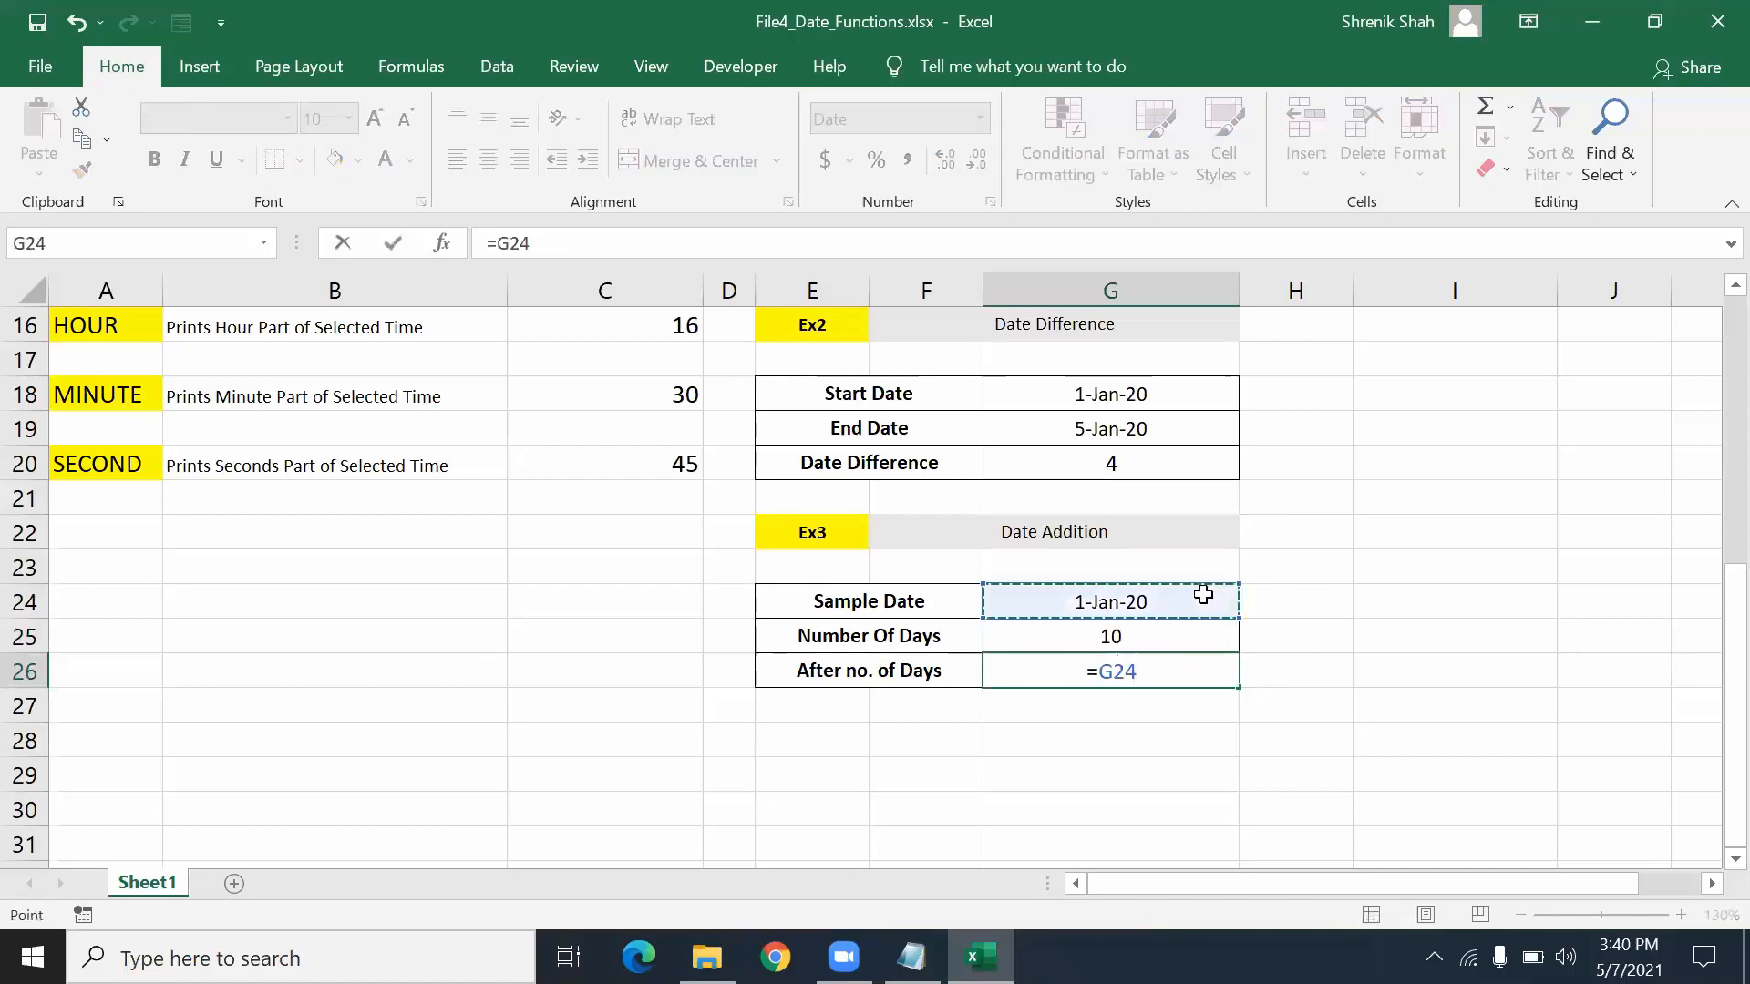
pyautogui.write('+')
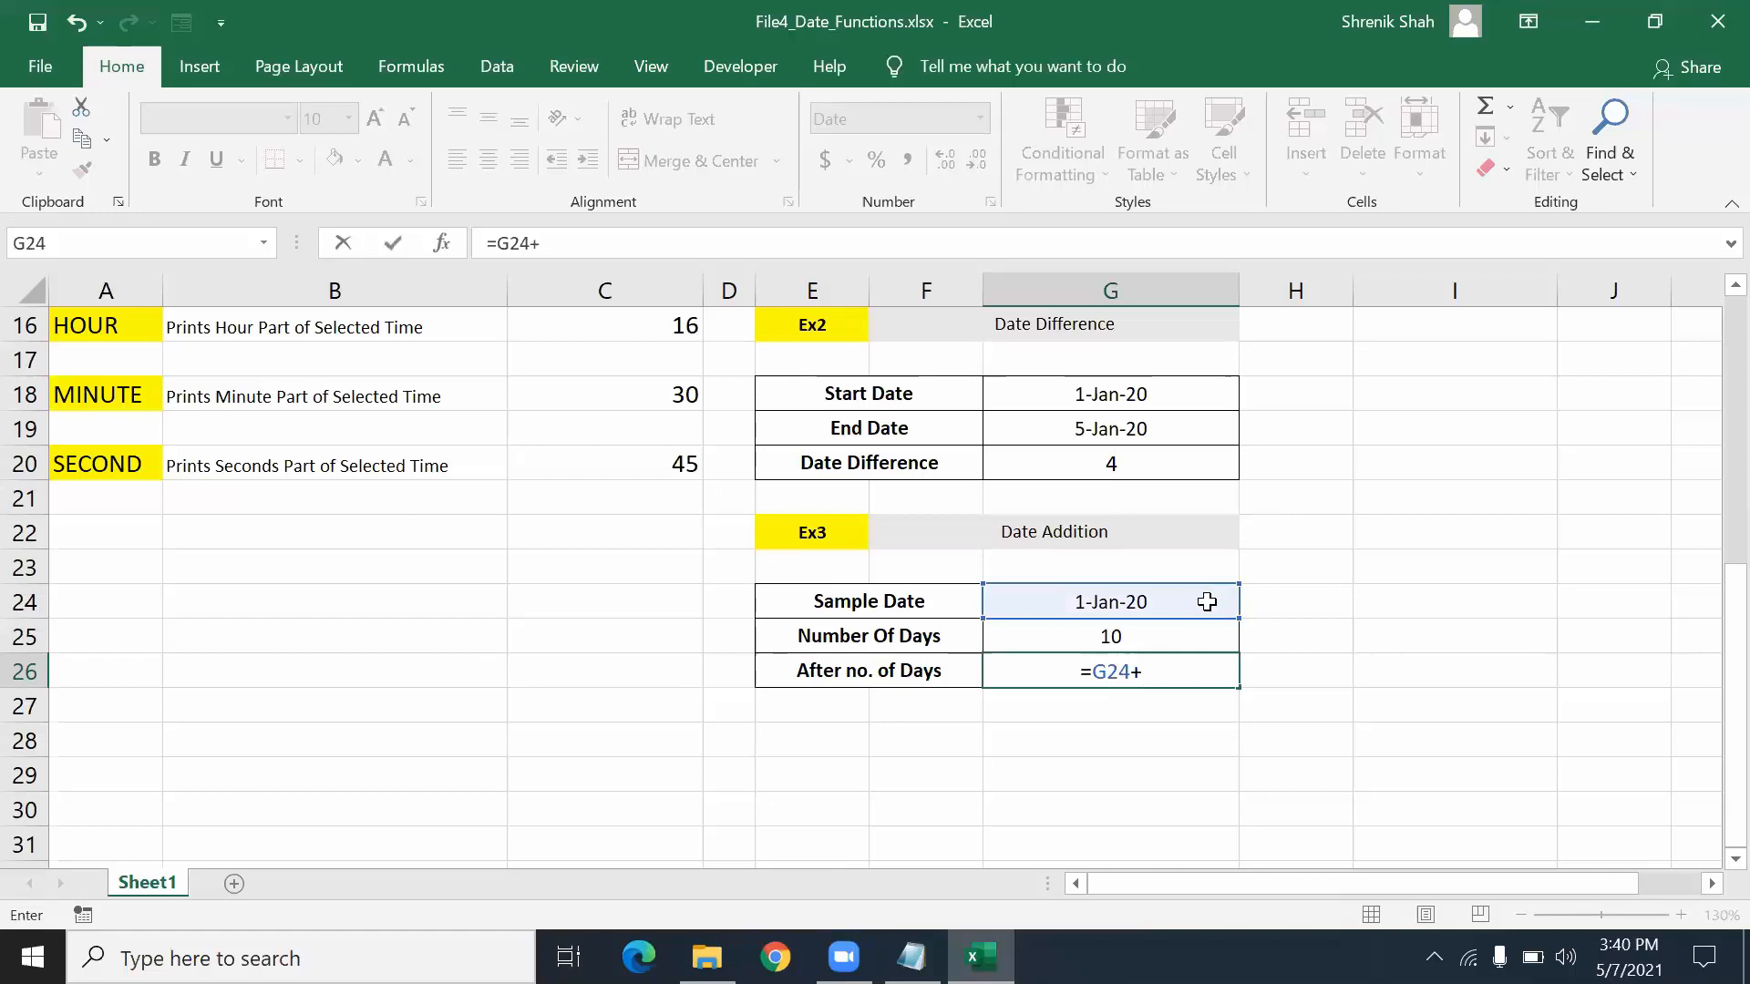
pyautogui.click(1192, 627)
pyautogui.press('Return')
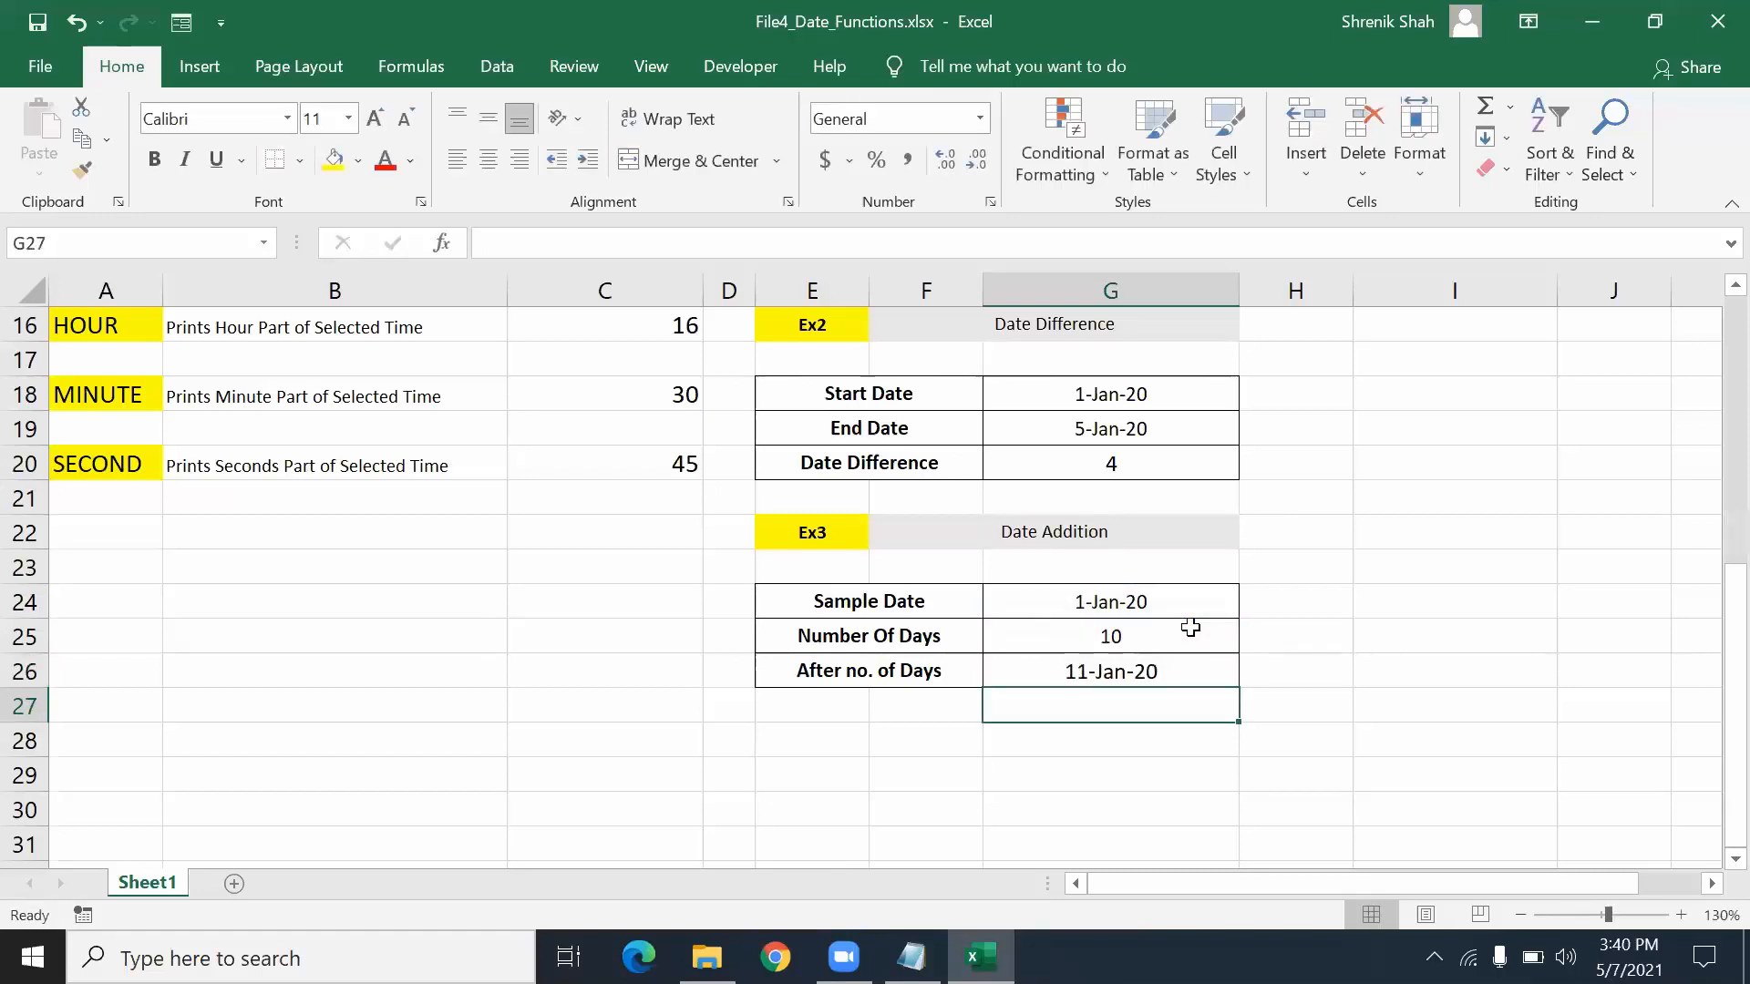
# - Set Number Of Days in G25 to 3, so G26 shows 4-Jan-20
pyautogui.click(1191, 627)
pyautogui.write('3')
pyautogui.press('Return')
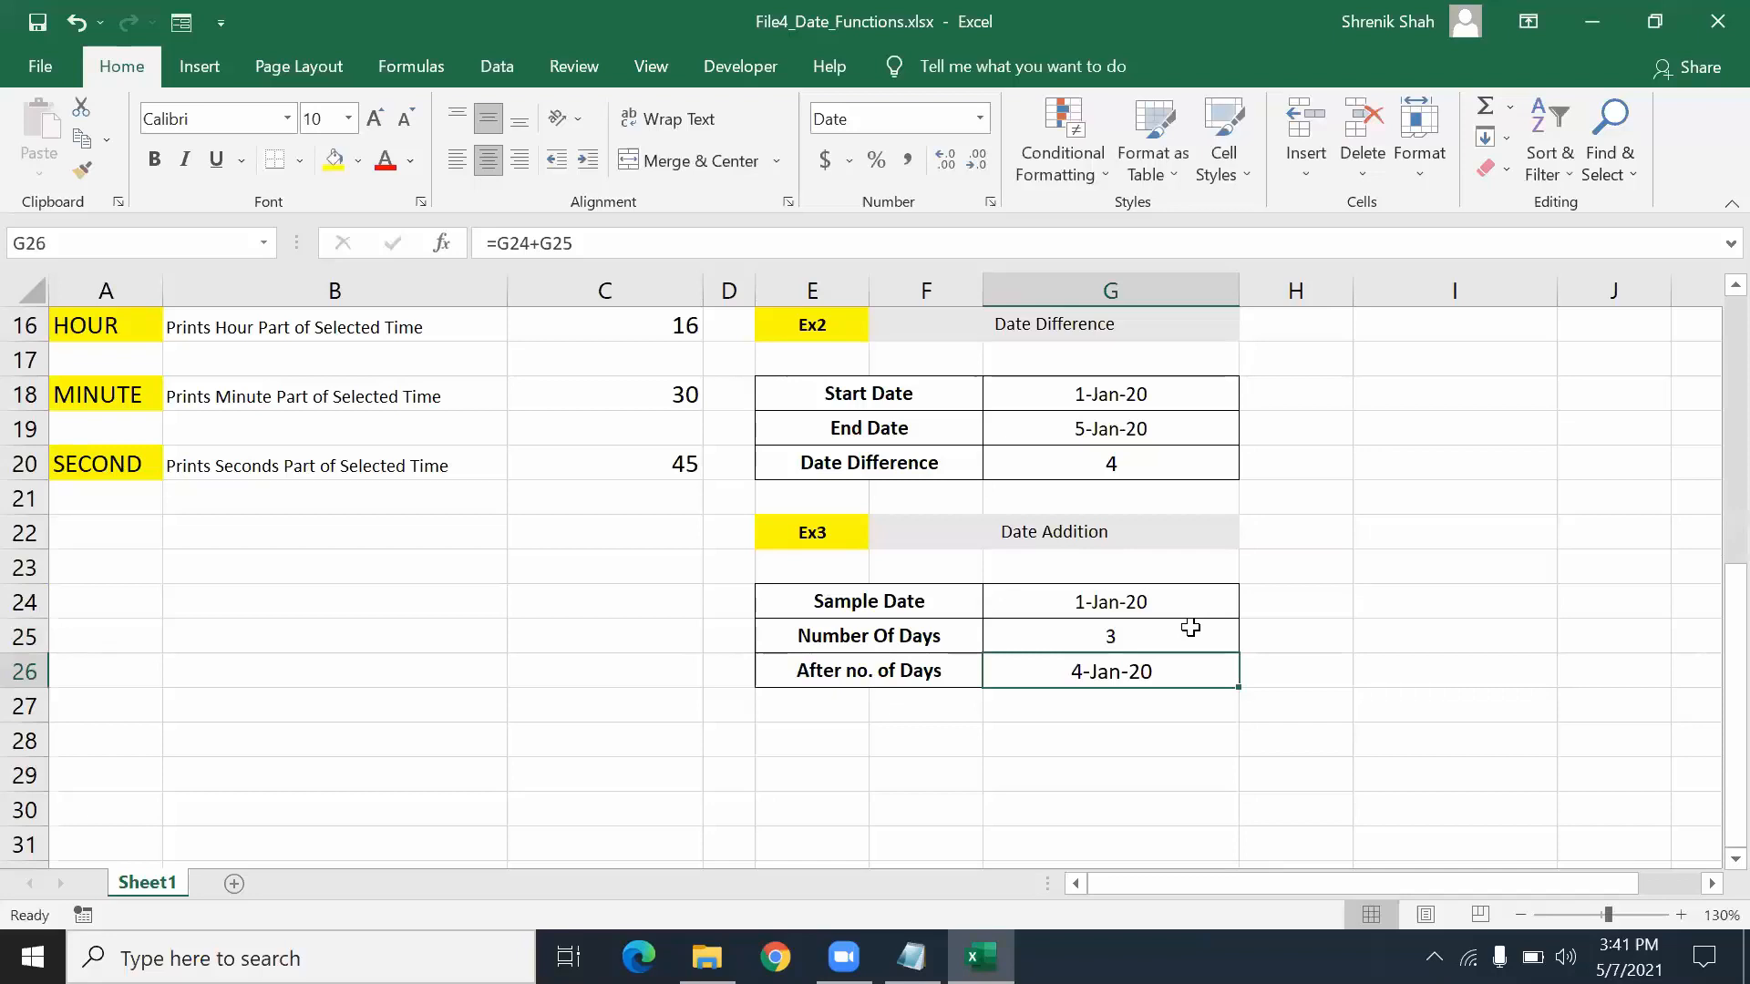
pyautogui.scroll(5, 1190, 627)
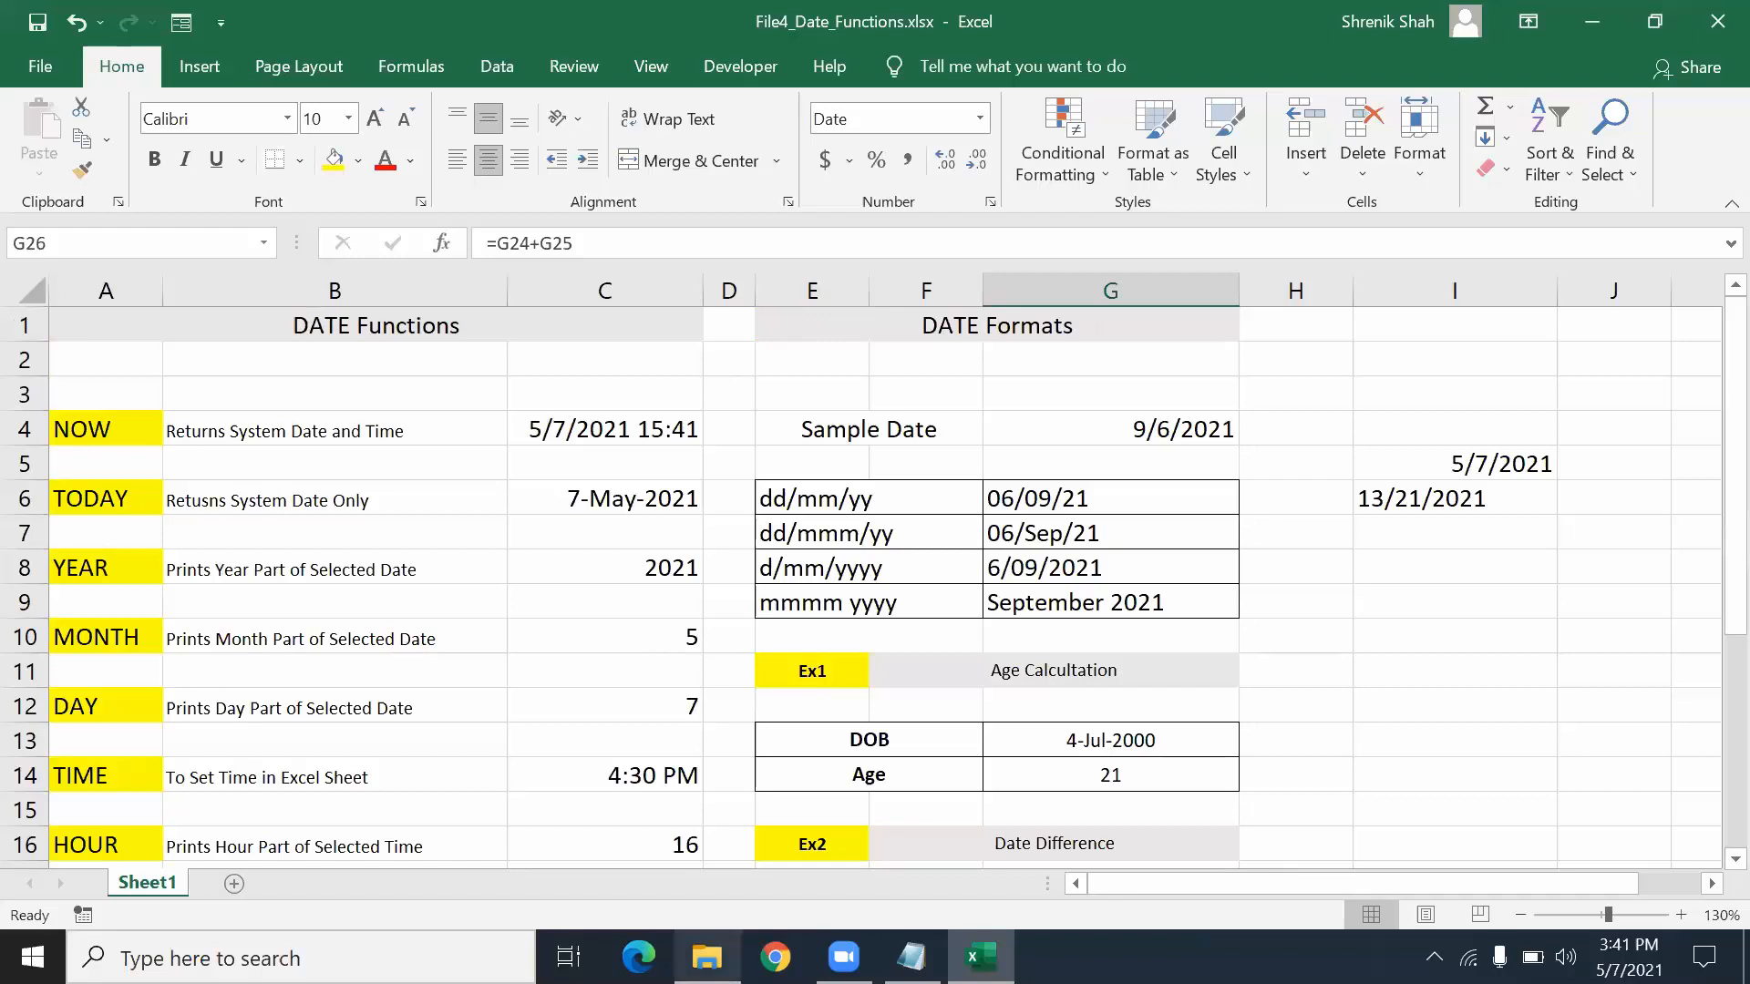
# - Review the Date Functions notes, NOW through SECOND, in the Notes_Functions file
pyautogui.click(707, 957)
pyautogui.click(912, 957)
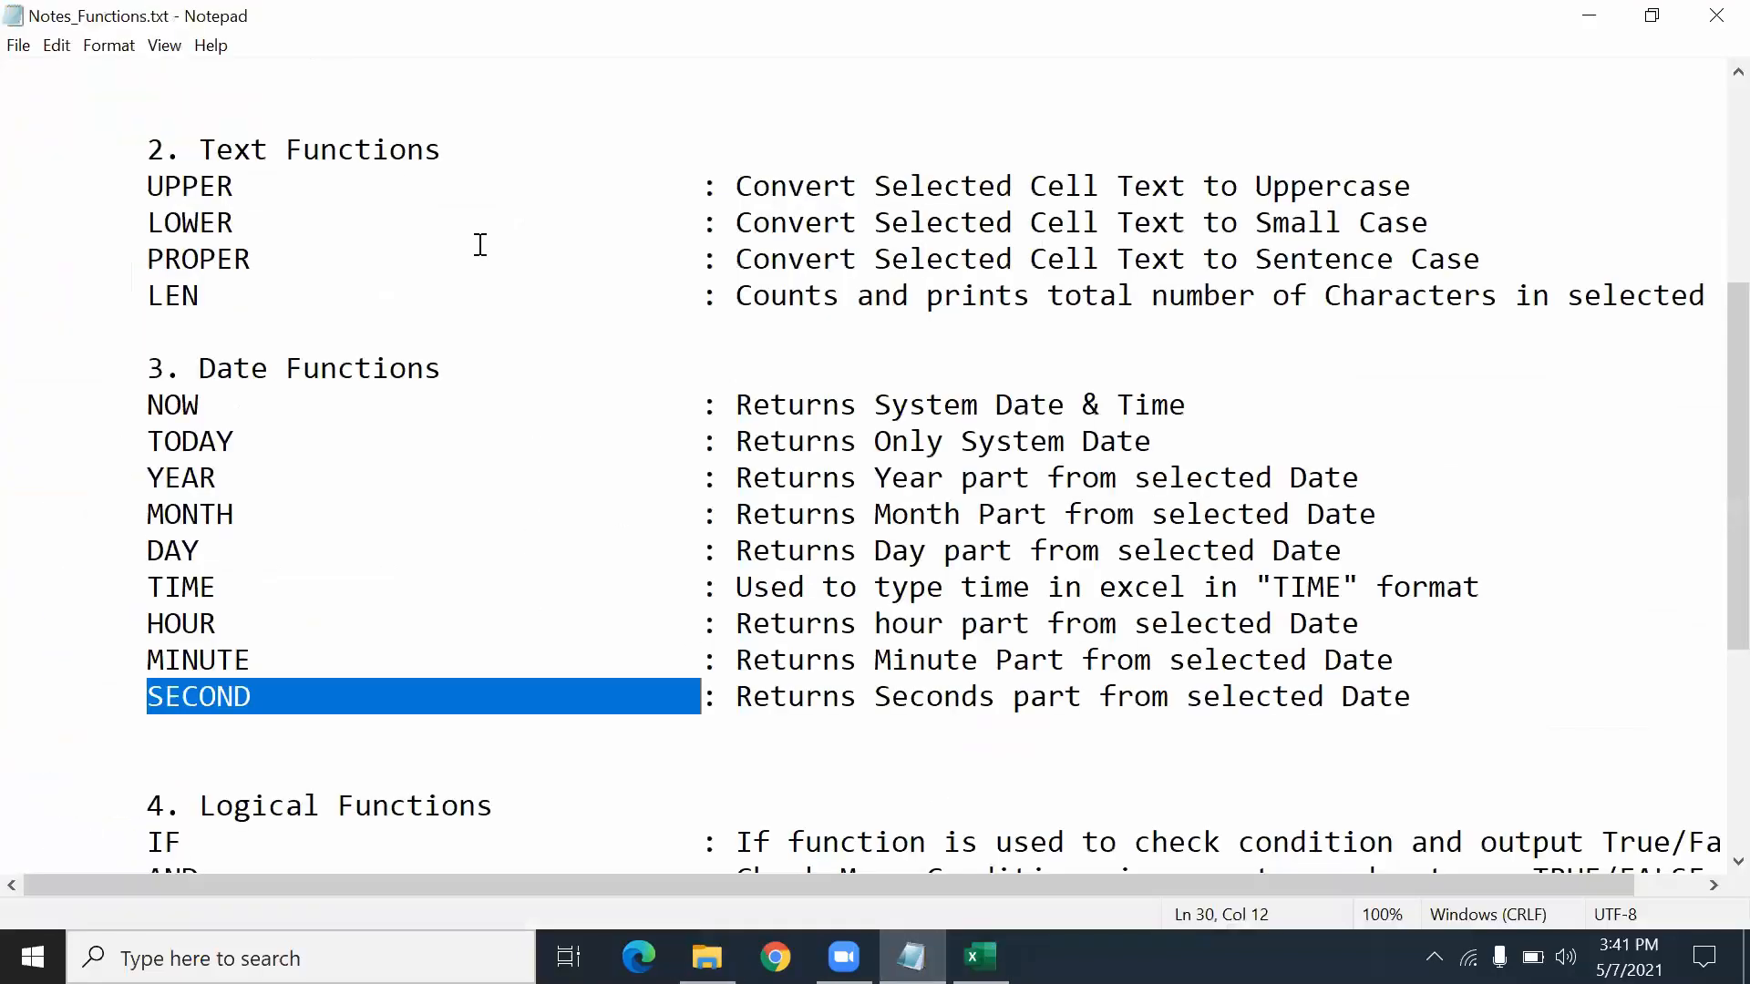
pyautogui.scroll(4, 329, 137)
pyautogui.moveTo(228, 295); pyautogui.dragTo(359, 516)
pyautogui.scroll(-2, 411, 246)
pyautogui.moveTo(390, 367); pyautogui.dragTo(426, 516)
pyautogui.scroll(-3, 430, 492)
pyautogui.moveTo(286, 296); pyautogui.dragTo(383, 624)
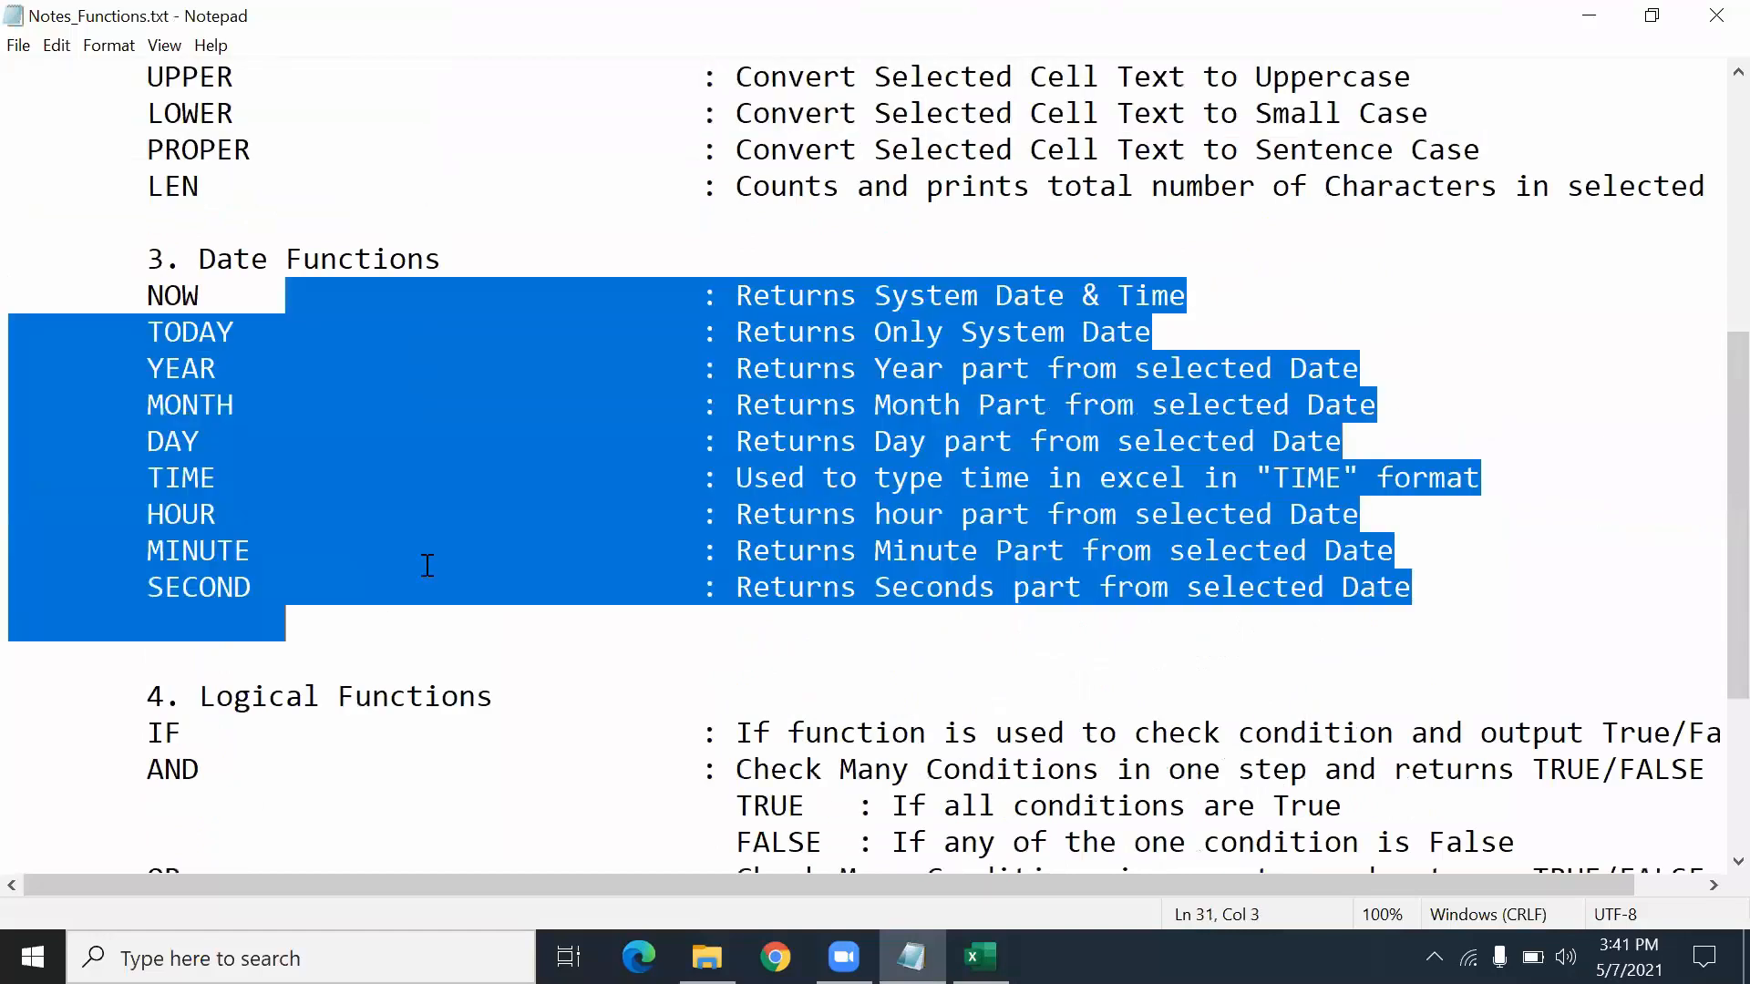
# - Look over the workbooks in #3-Excel Text And Date Functions, selecting File4_Date_Functions.xlsx
pyautogui.click(708, 957)
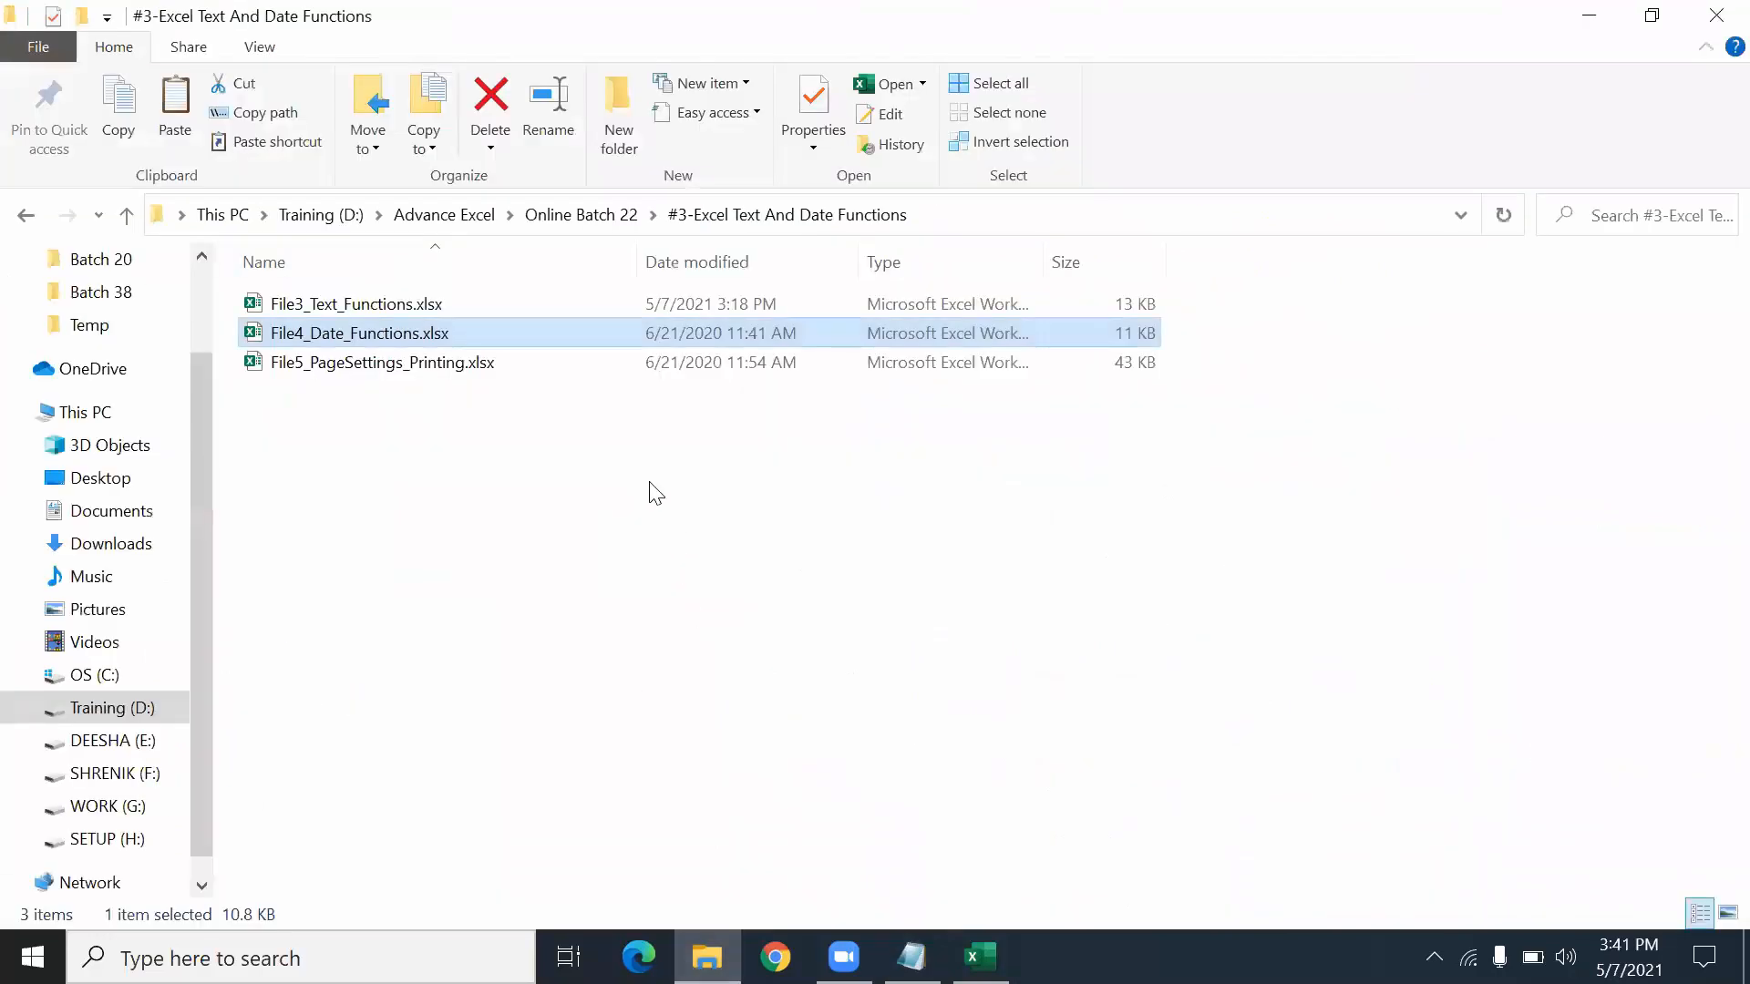
pyautogui.click(473, 425)
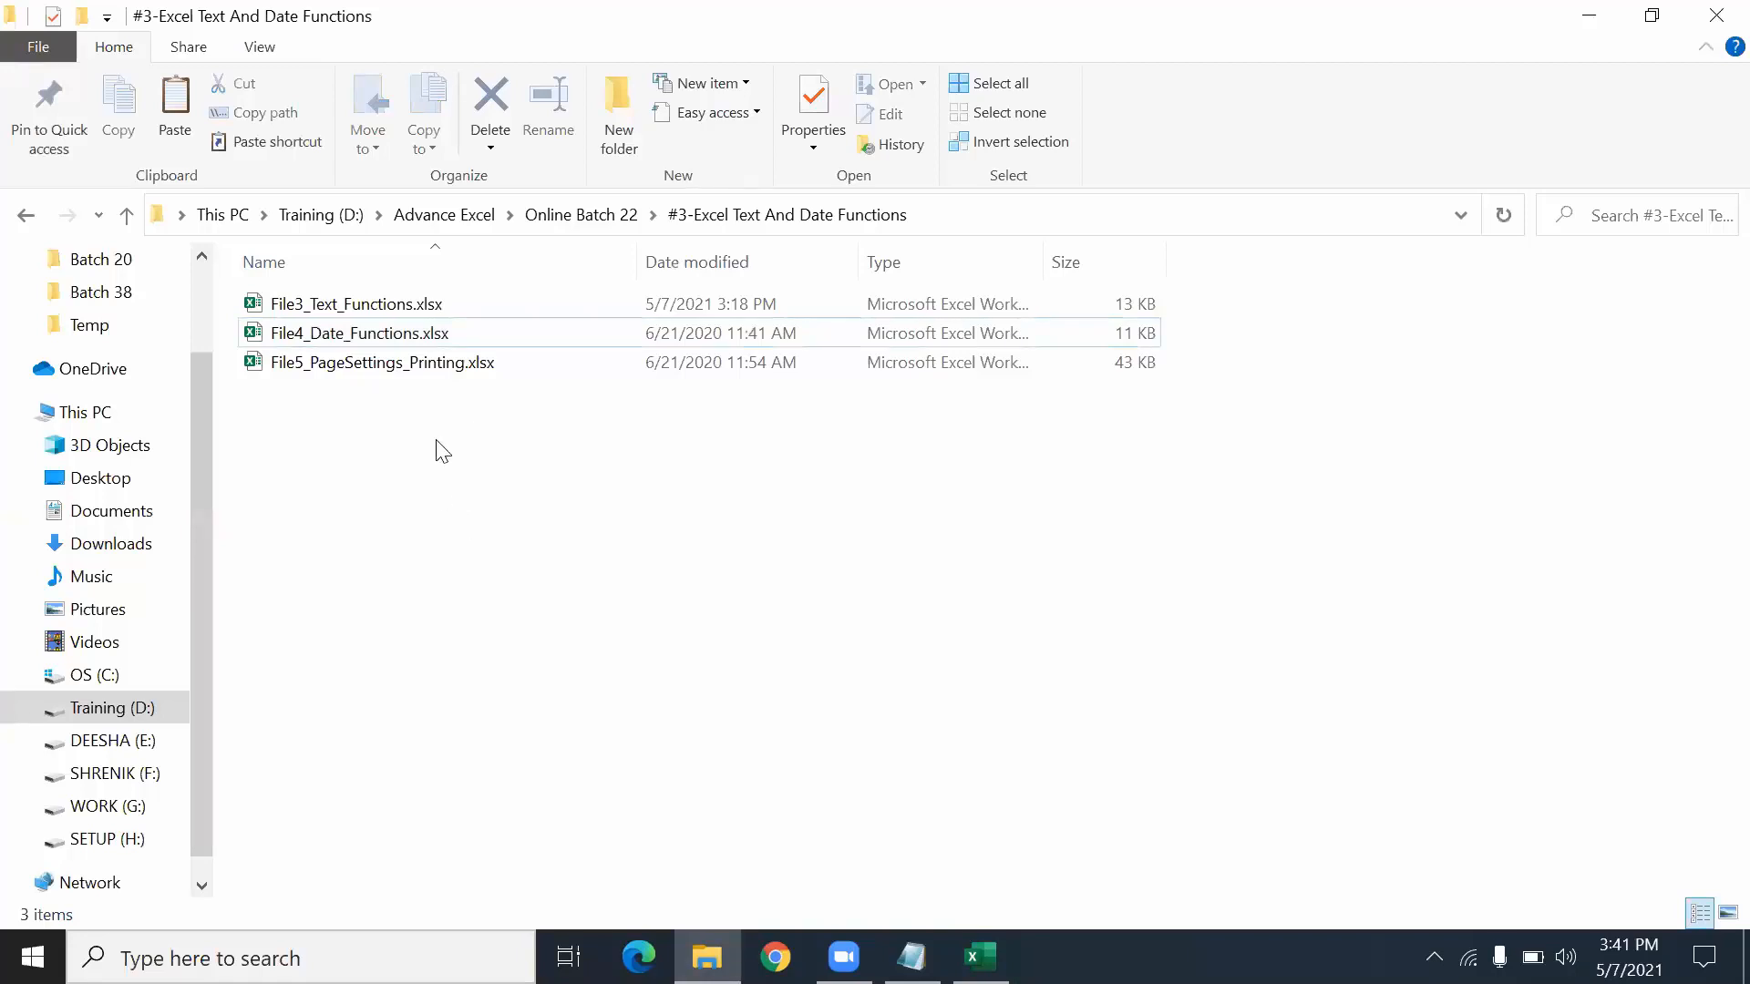
pyautogui.click(344, 334)
pyautogui.click(347, 308)
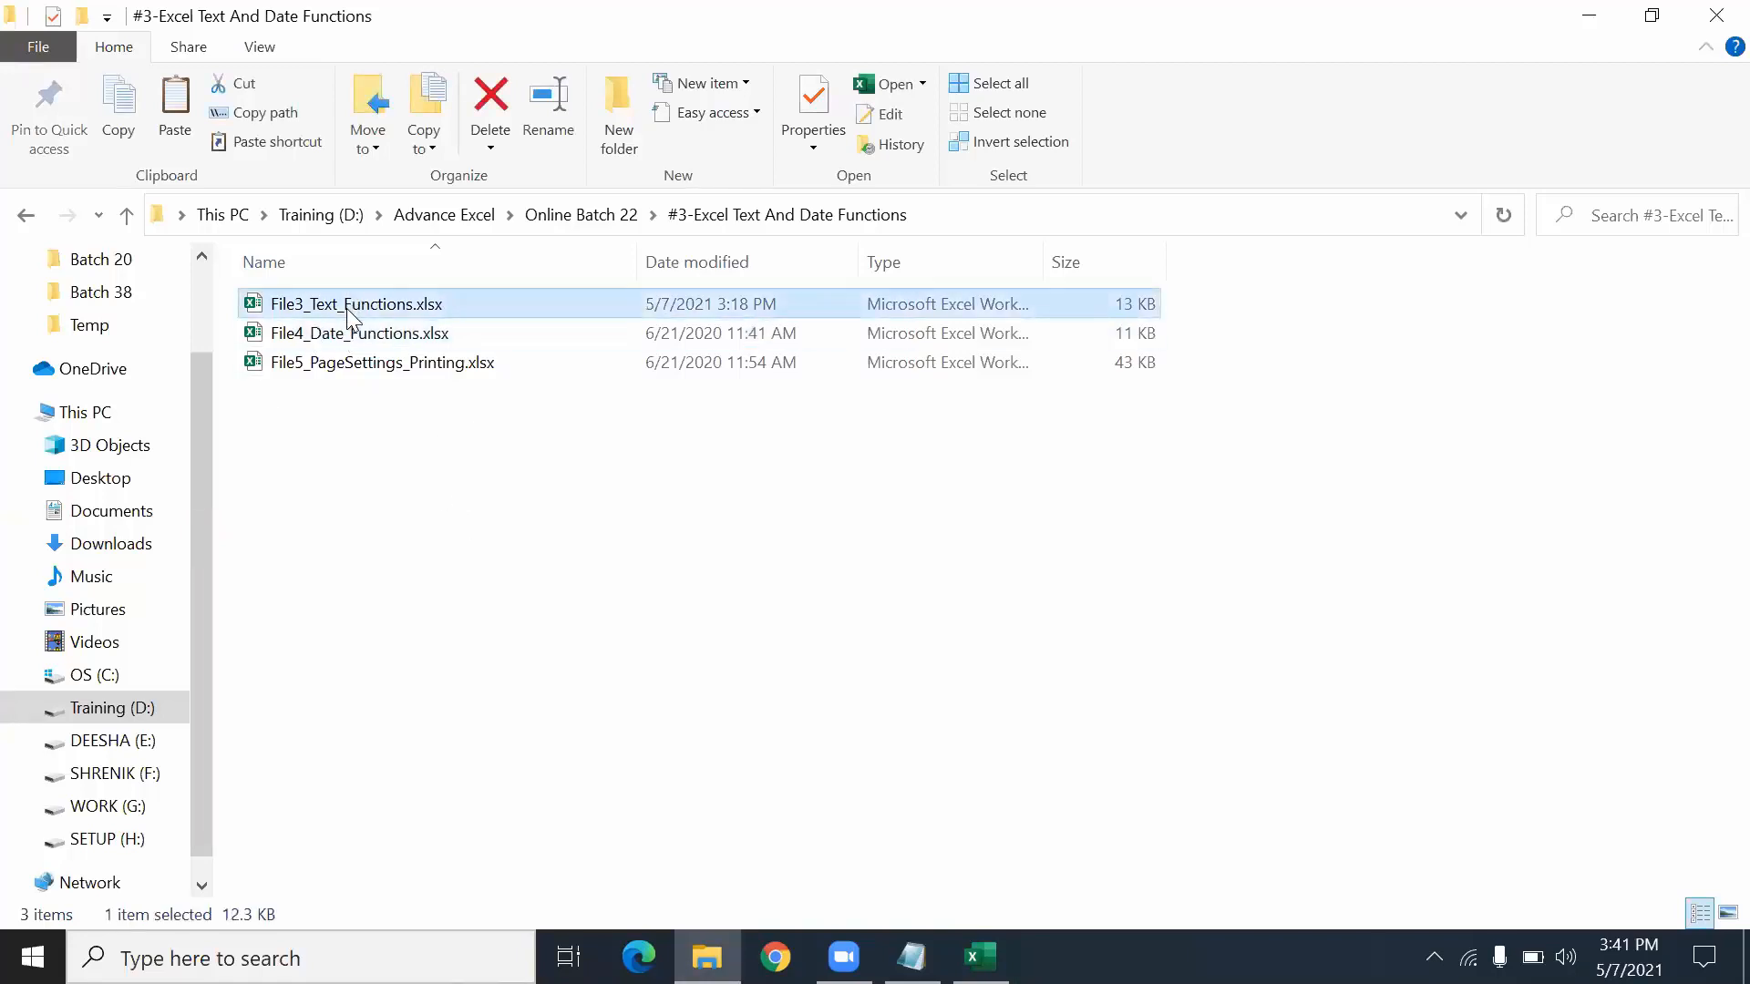
pyautogui.click(349, 333)
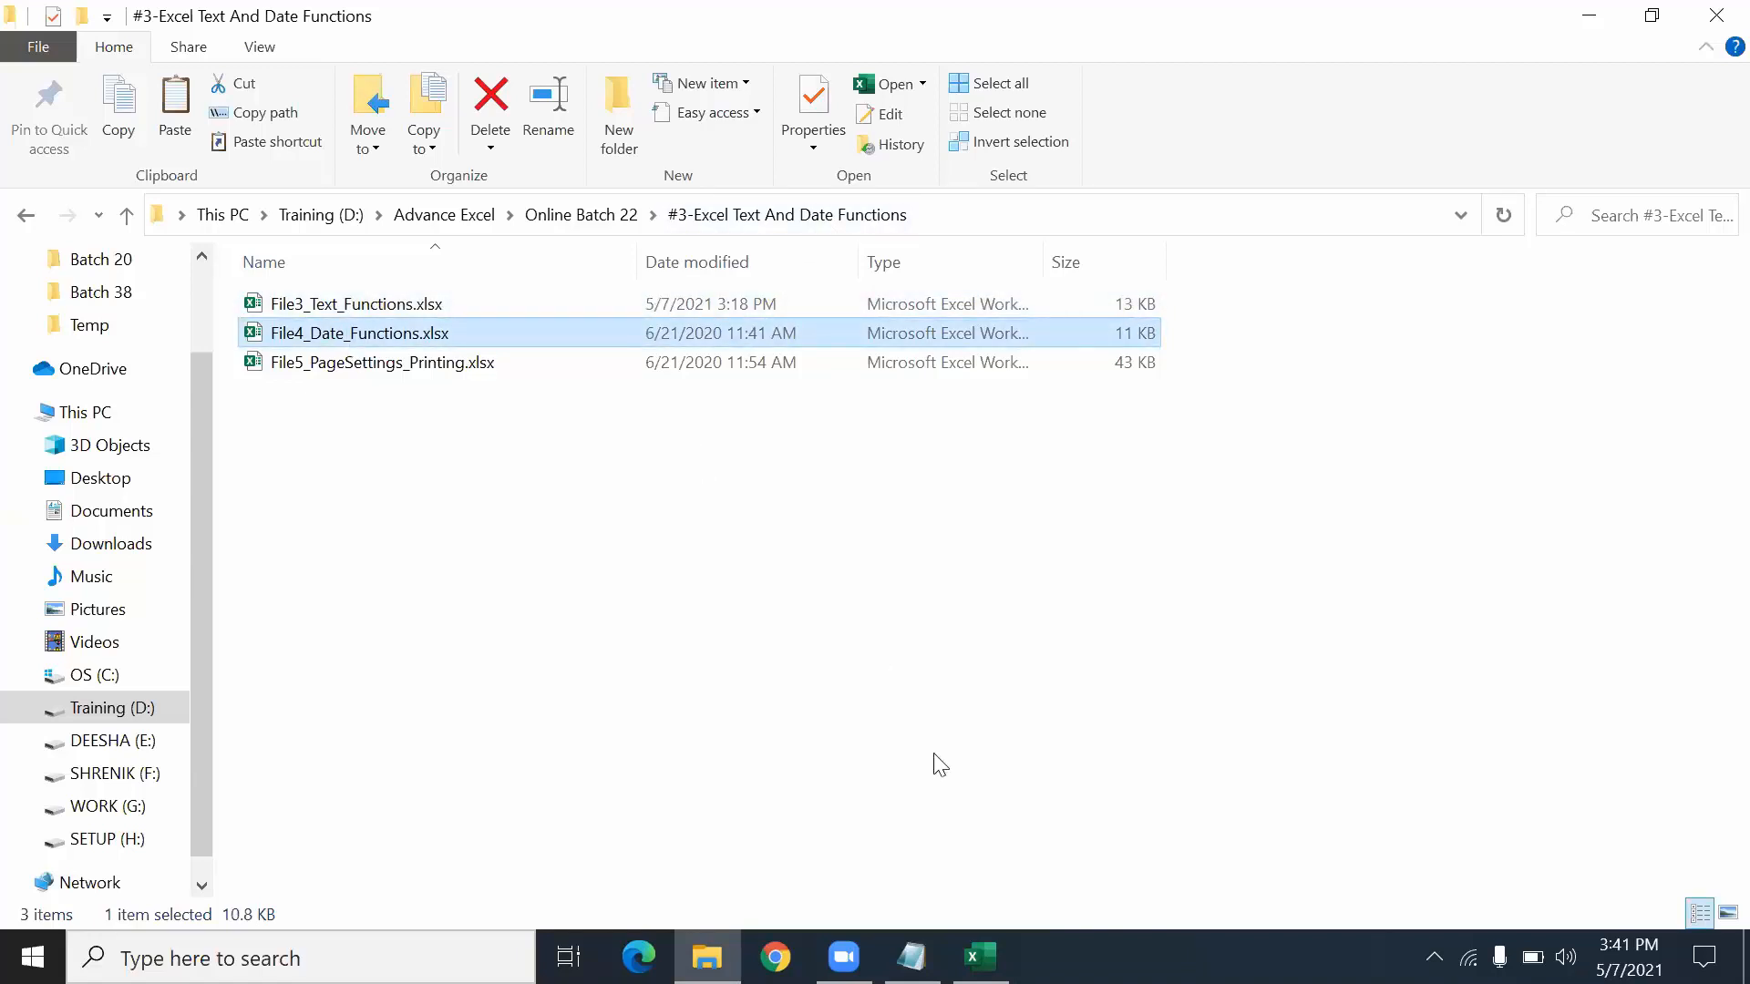
# - Recheck the NOW description in the notes and return to the function workbooks folder
pyautogui.click(911, 957)
pyautogui.click(573, 380)
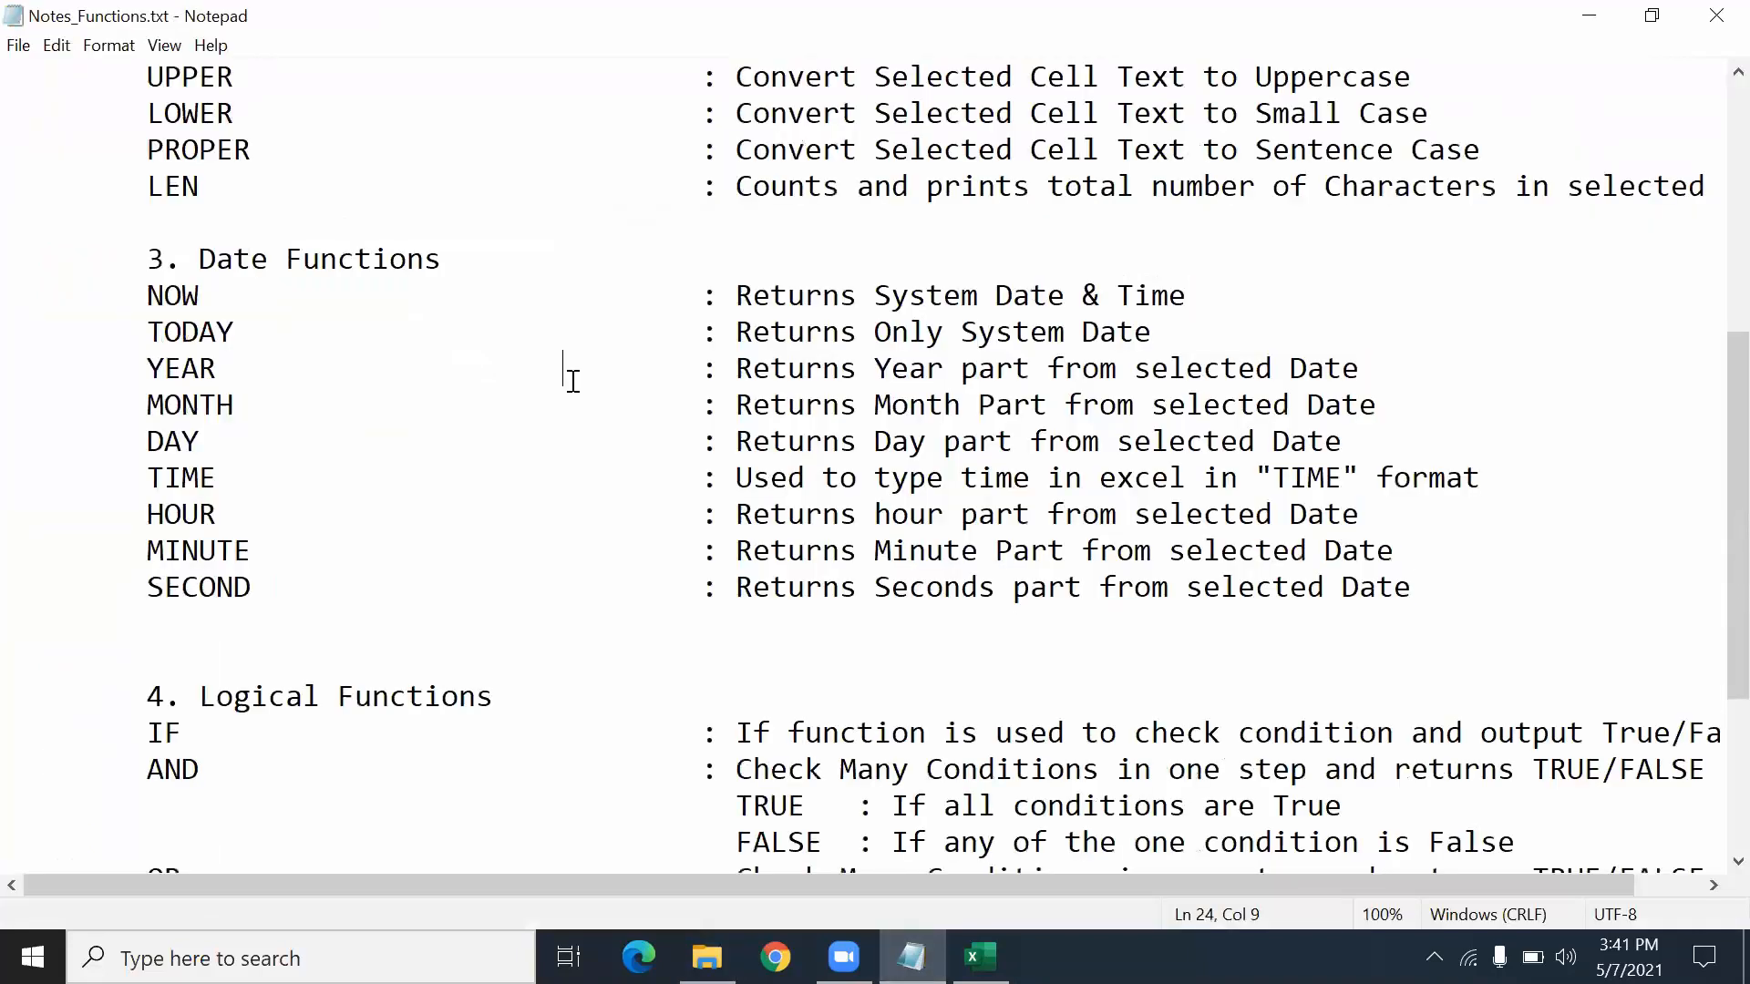
pyautogui.doubleClick(860, 310)
pyautogui.scroll(-3, 847, 345)
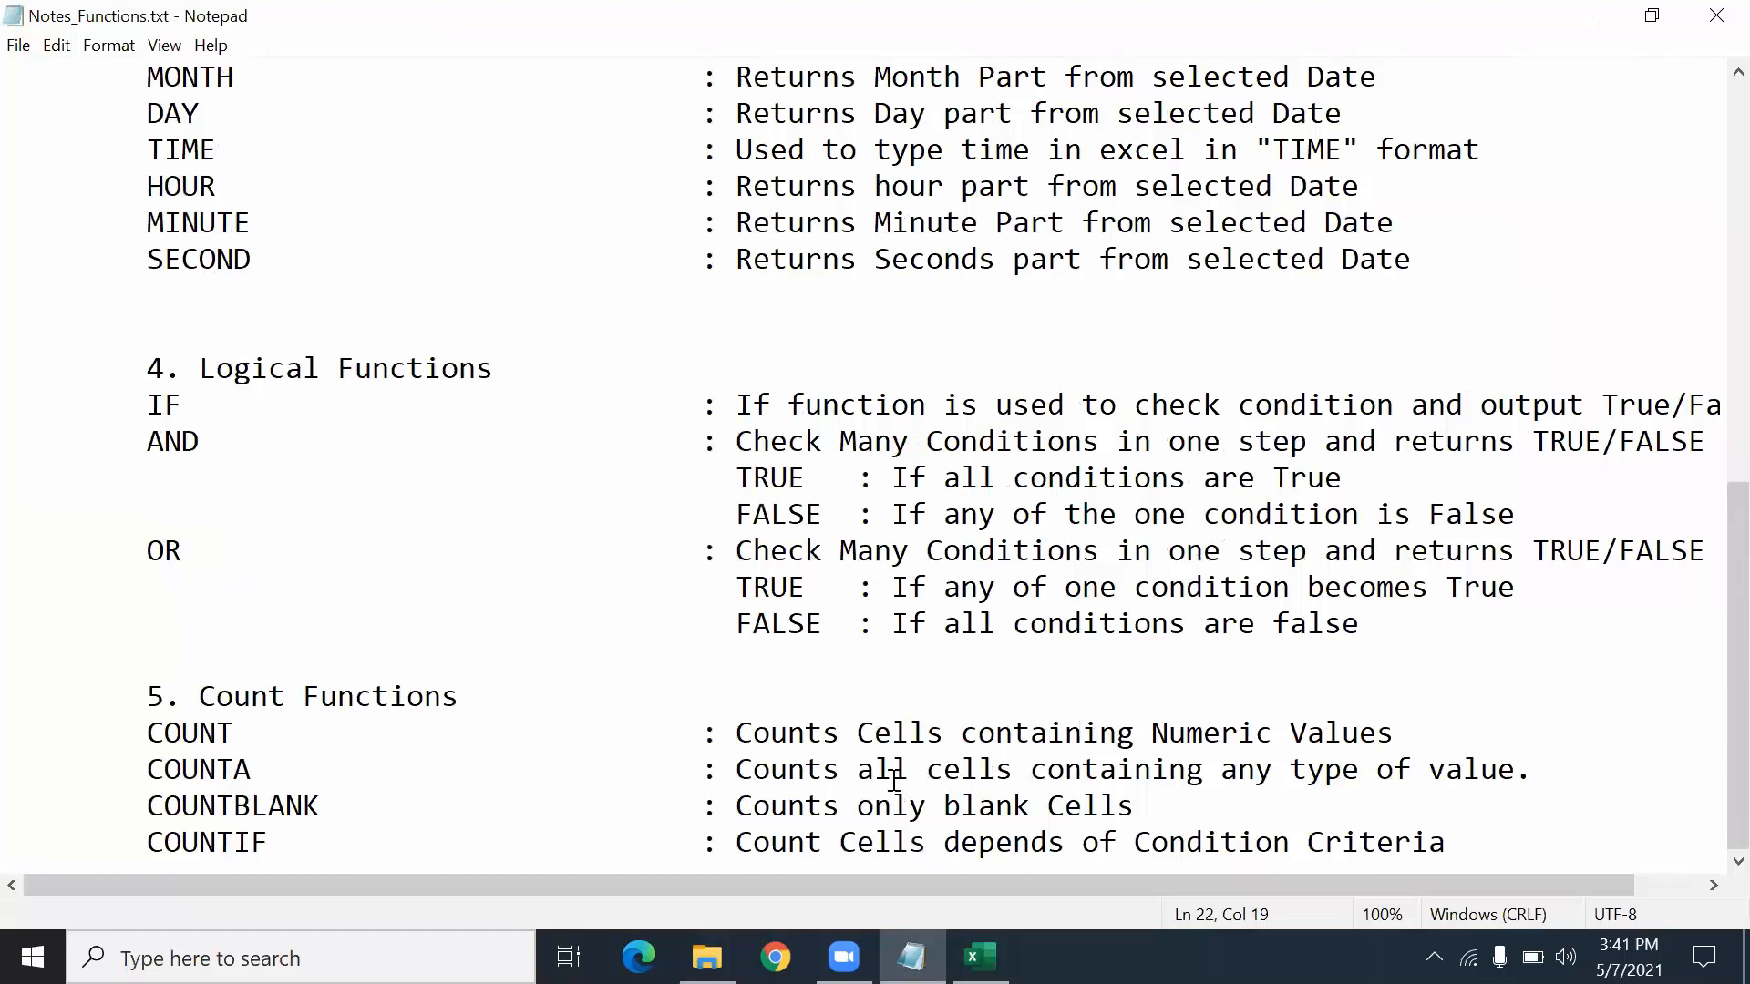
pyautogui.click(707, 957)
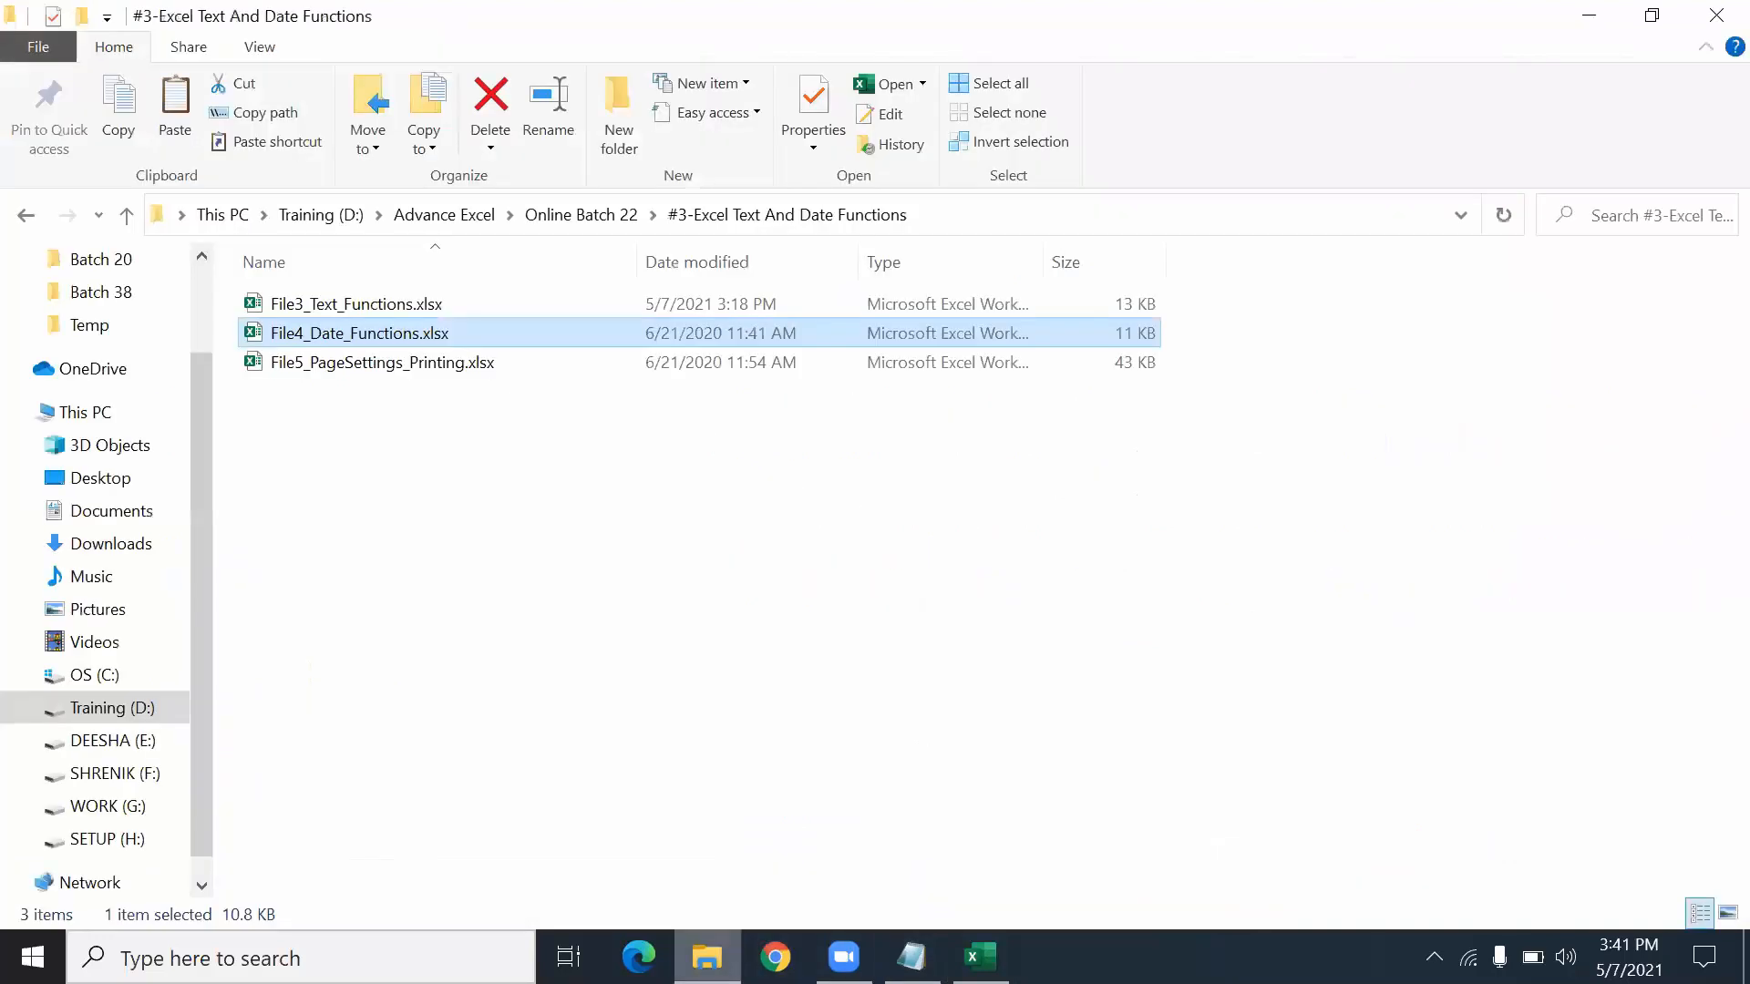
# - Open File5_PageSettings_Printing.xlsx in Excel briefly, then close it
pyautogui.click(357, 365)
pyautogui.doubleClick(357, 365)
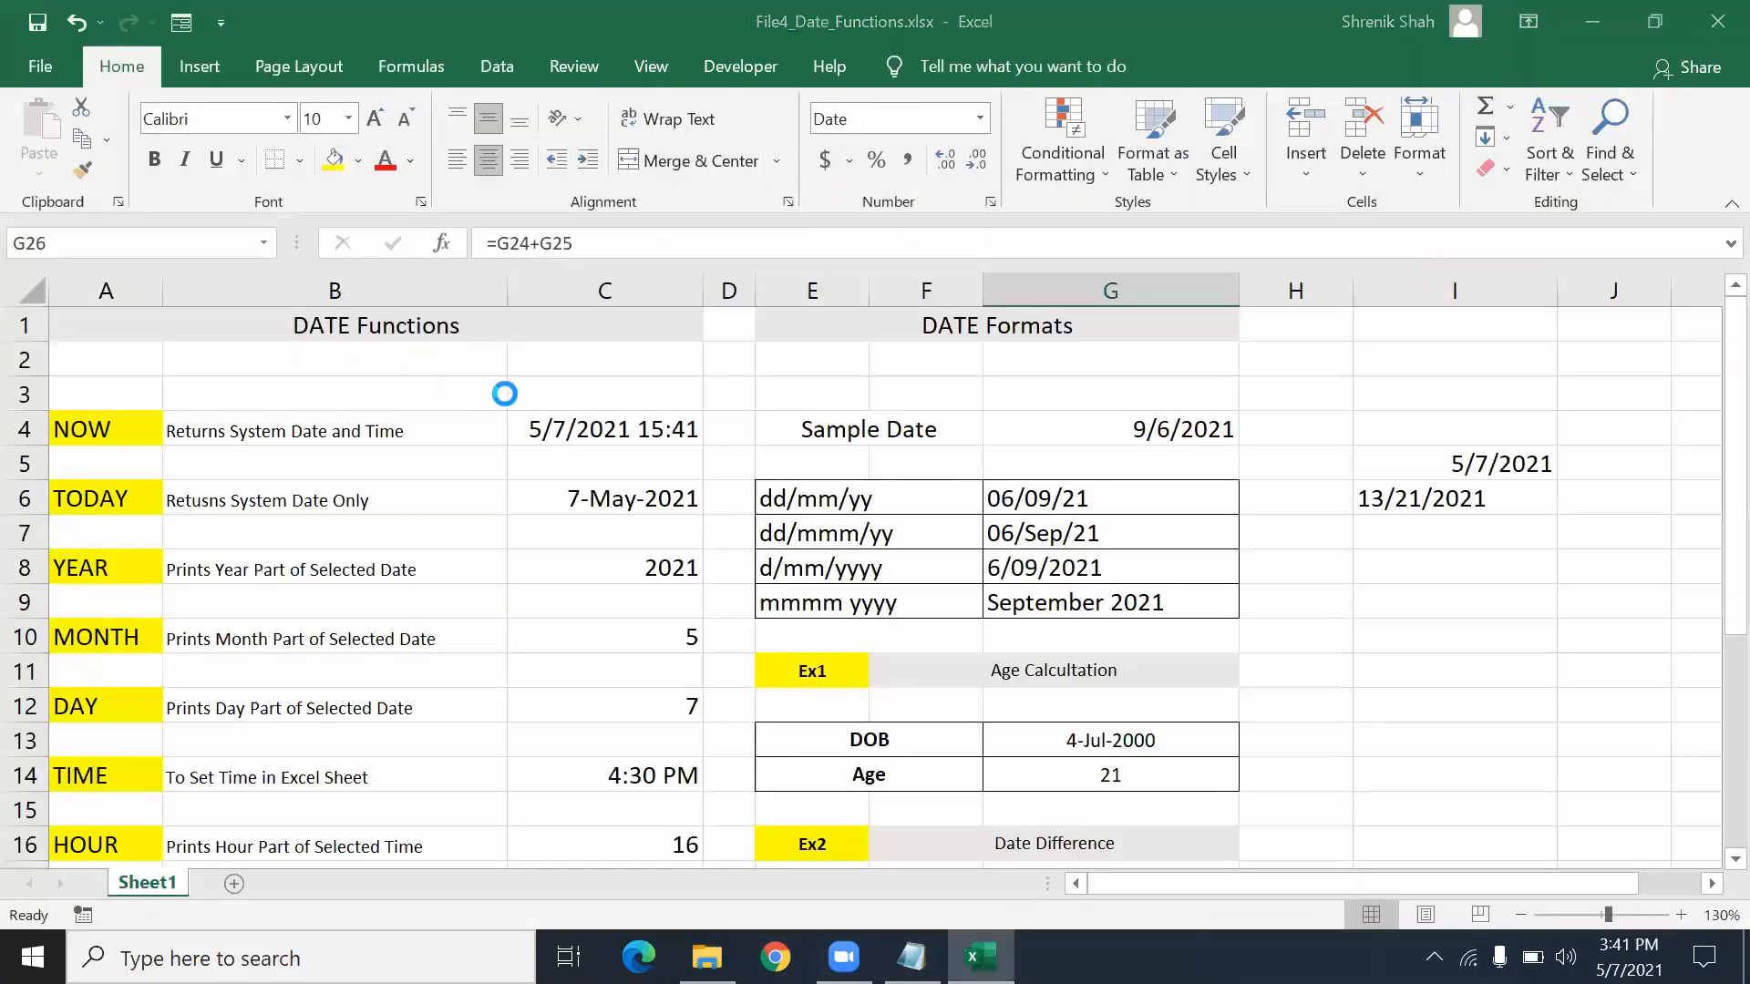
pyautogui.scroll(-4, 724, 524)
pyautogui.click(1713, 13)
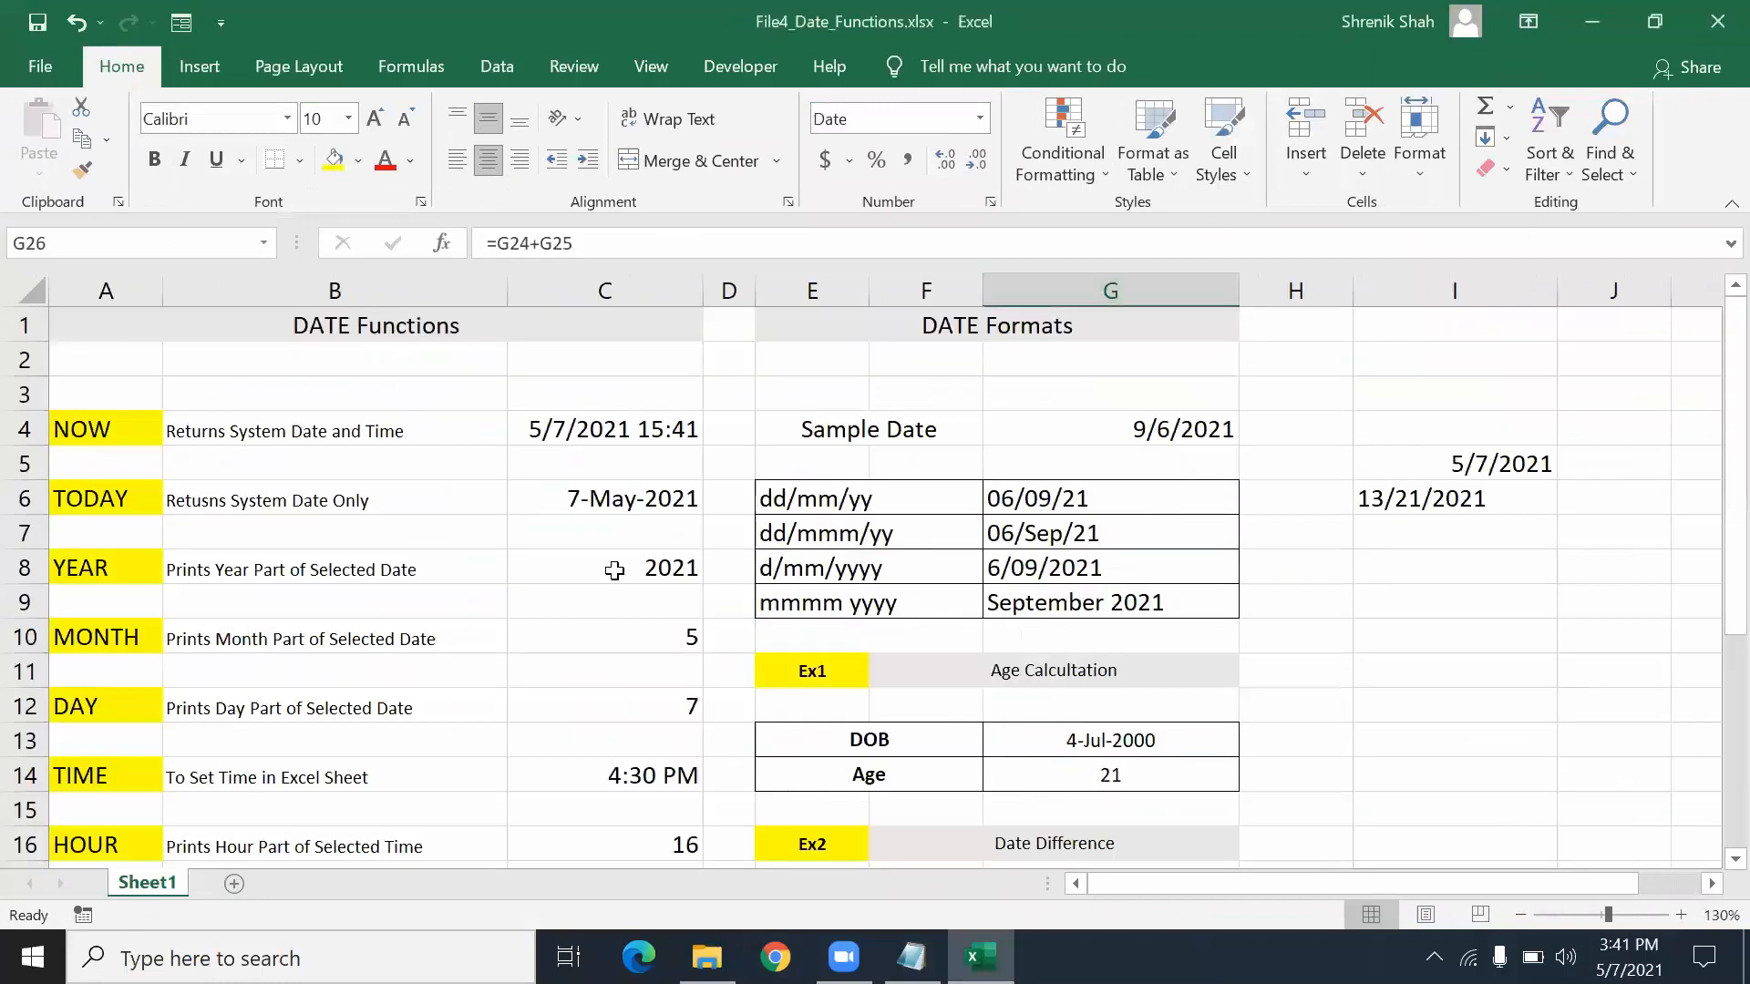
pyautogui.hotkey('alt', 'Tab')
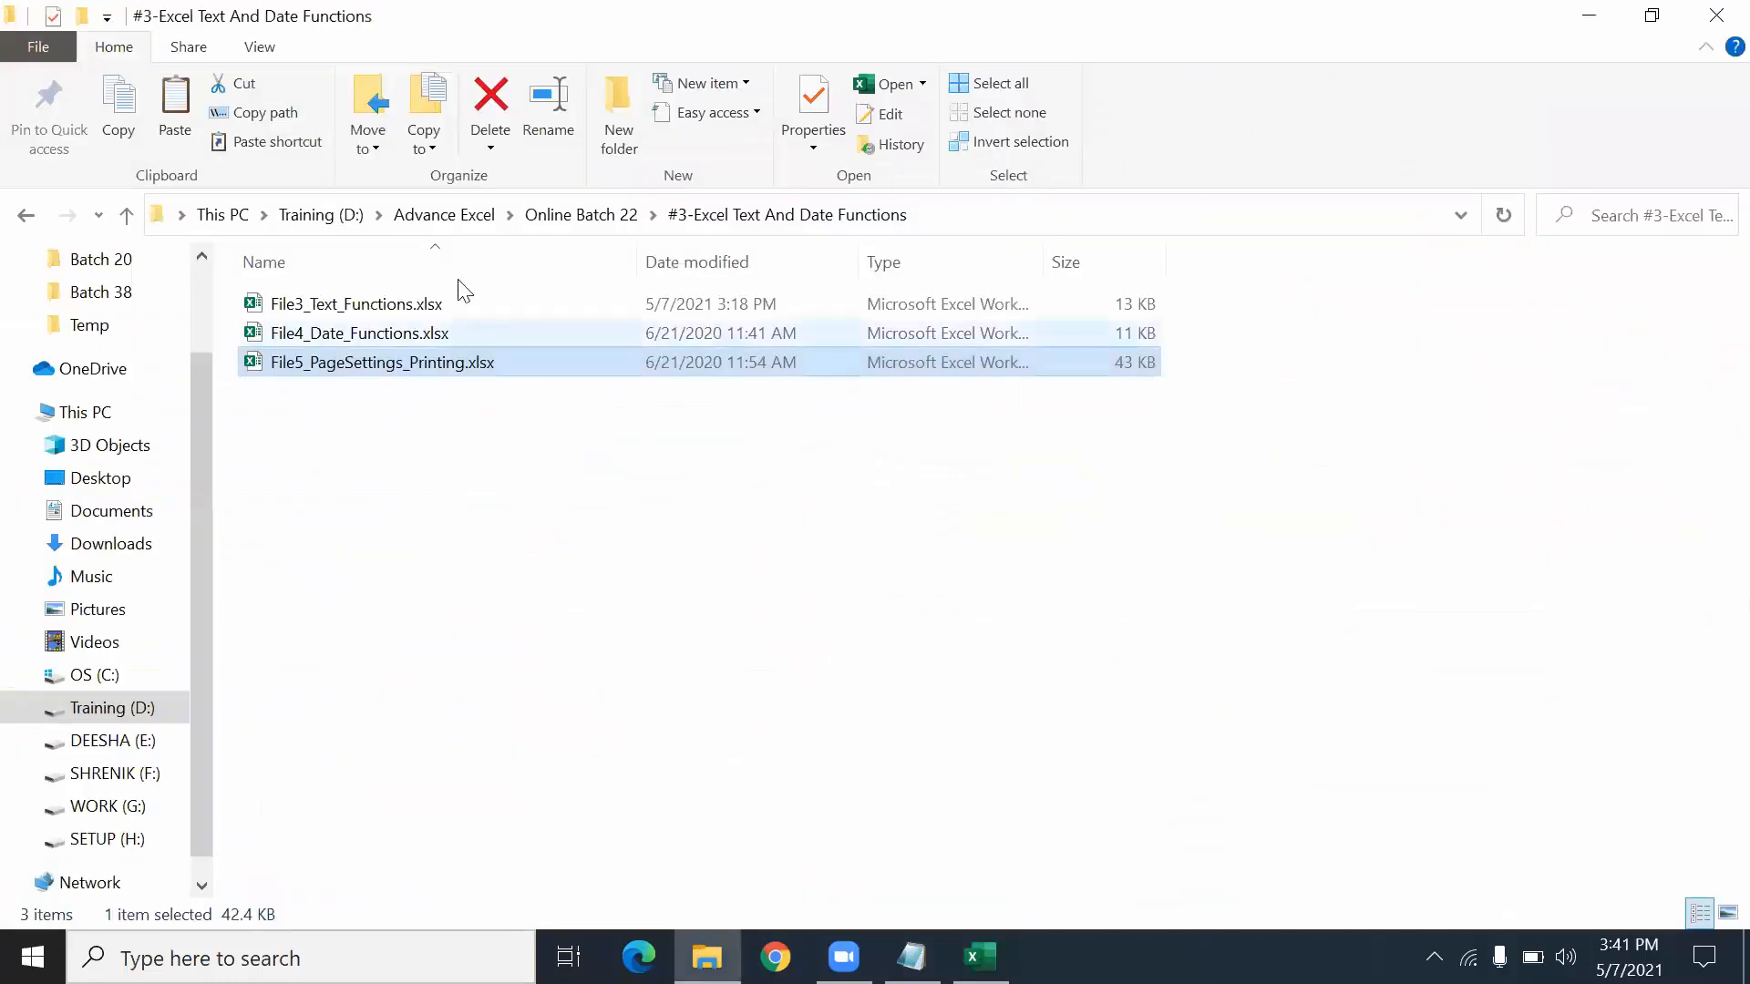
# - Search Advance Excel for 'assignm' and browse the matching Assignments folders, including Batch 18
pyautogui.click(580, 215)
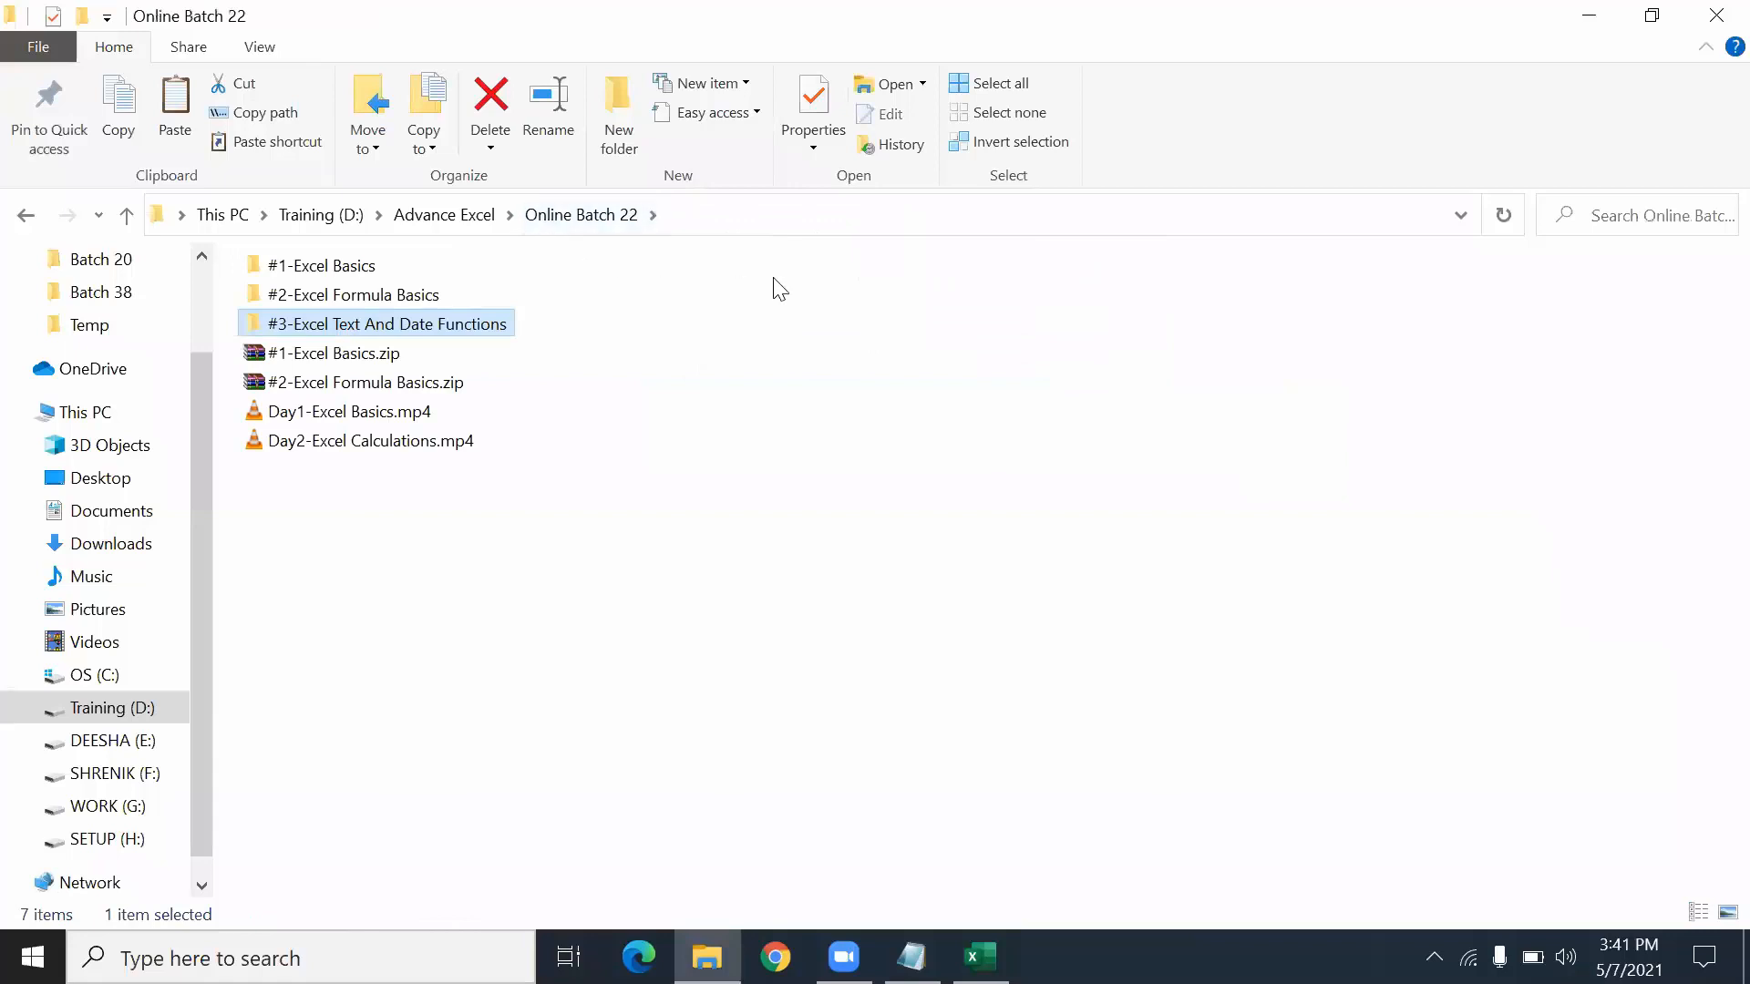
pyautogui.click(418, 217)
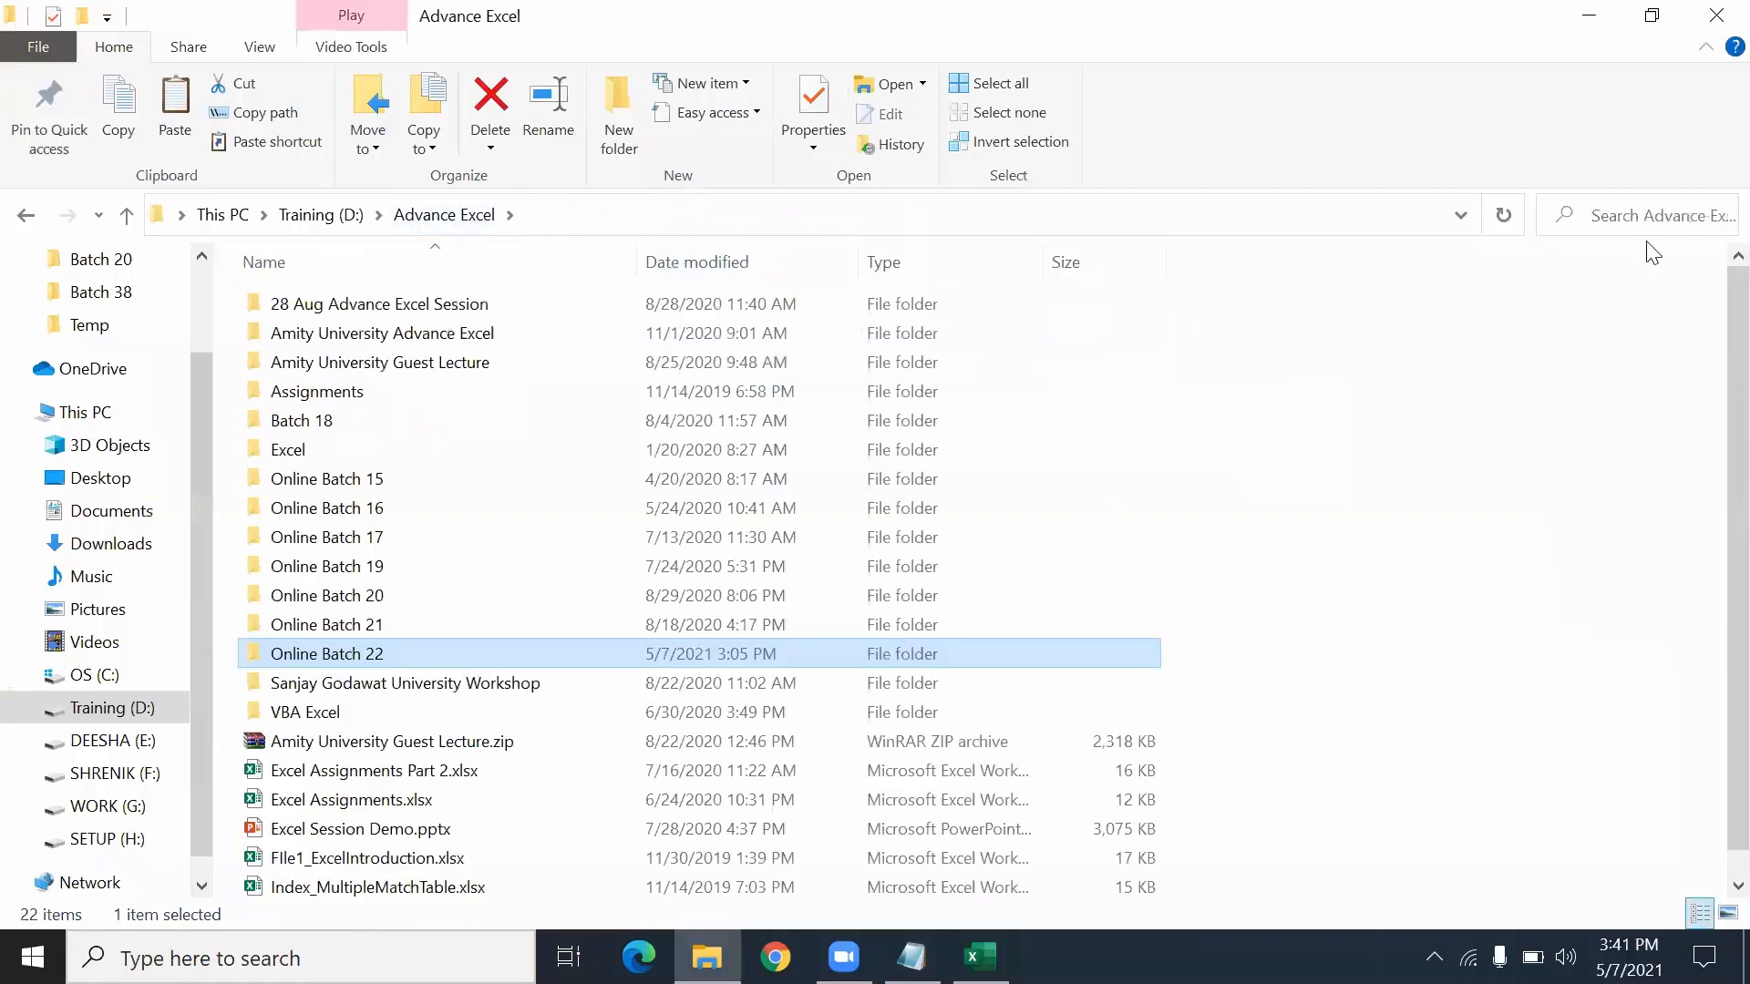
pyautogui.click(1646, 215)
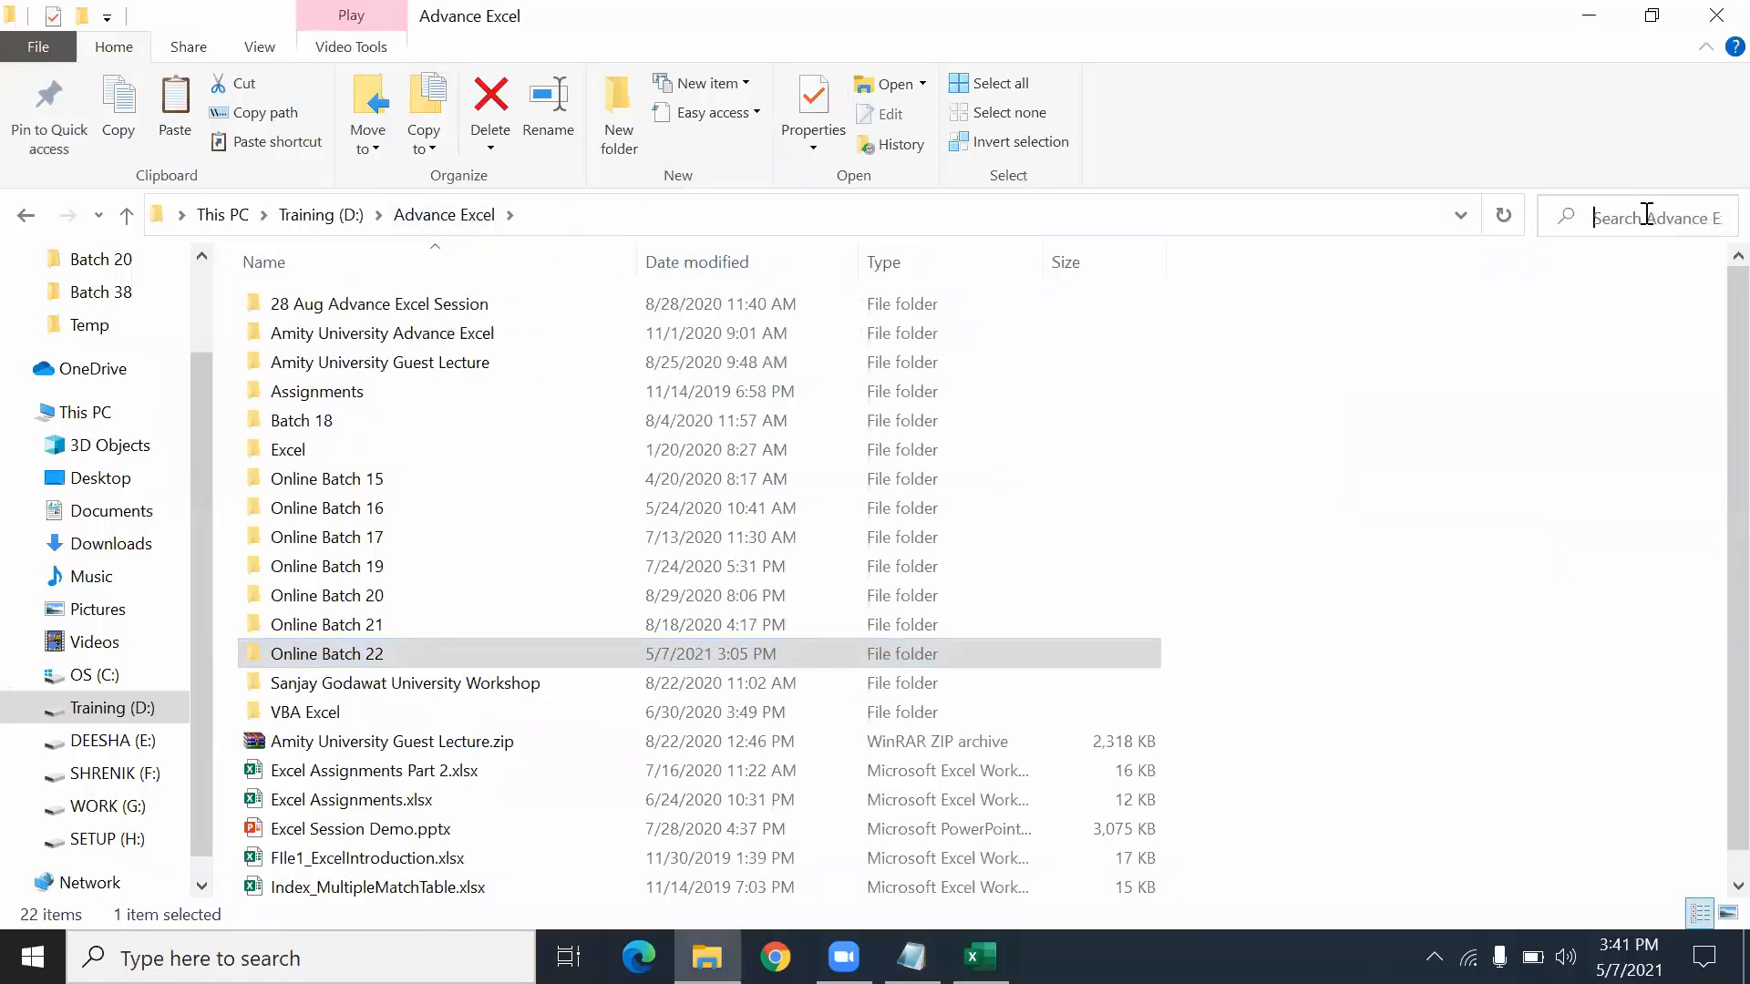
pyautogui.write('assignm')
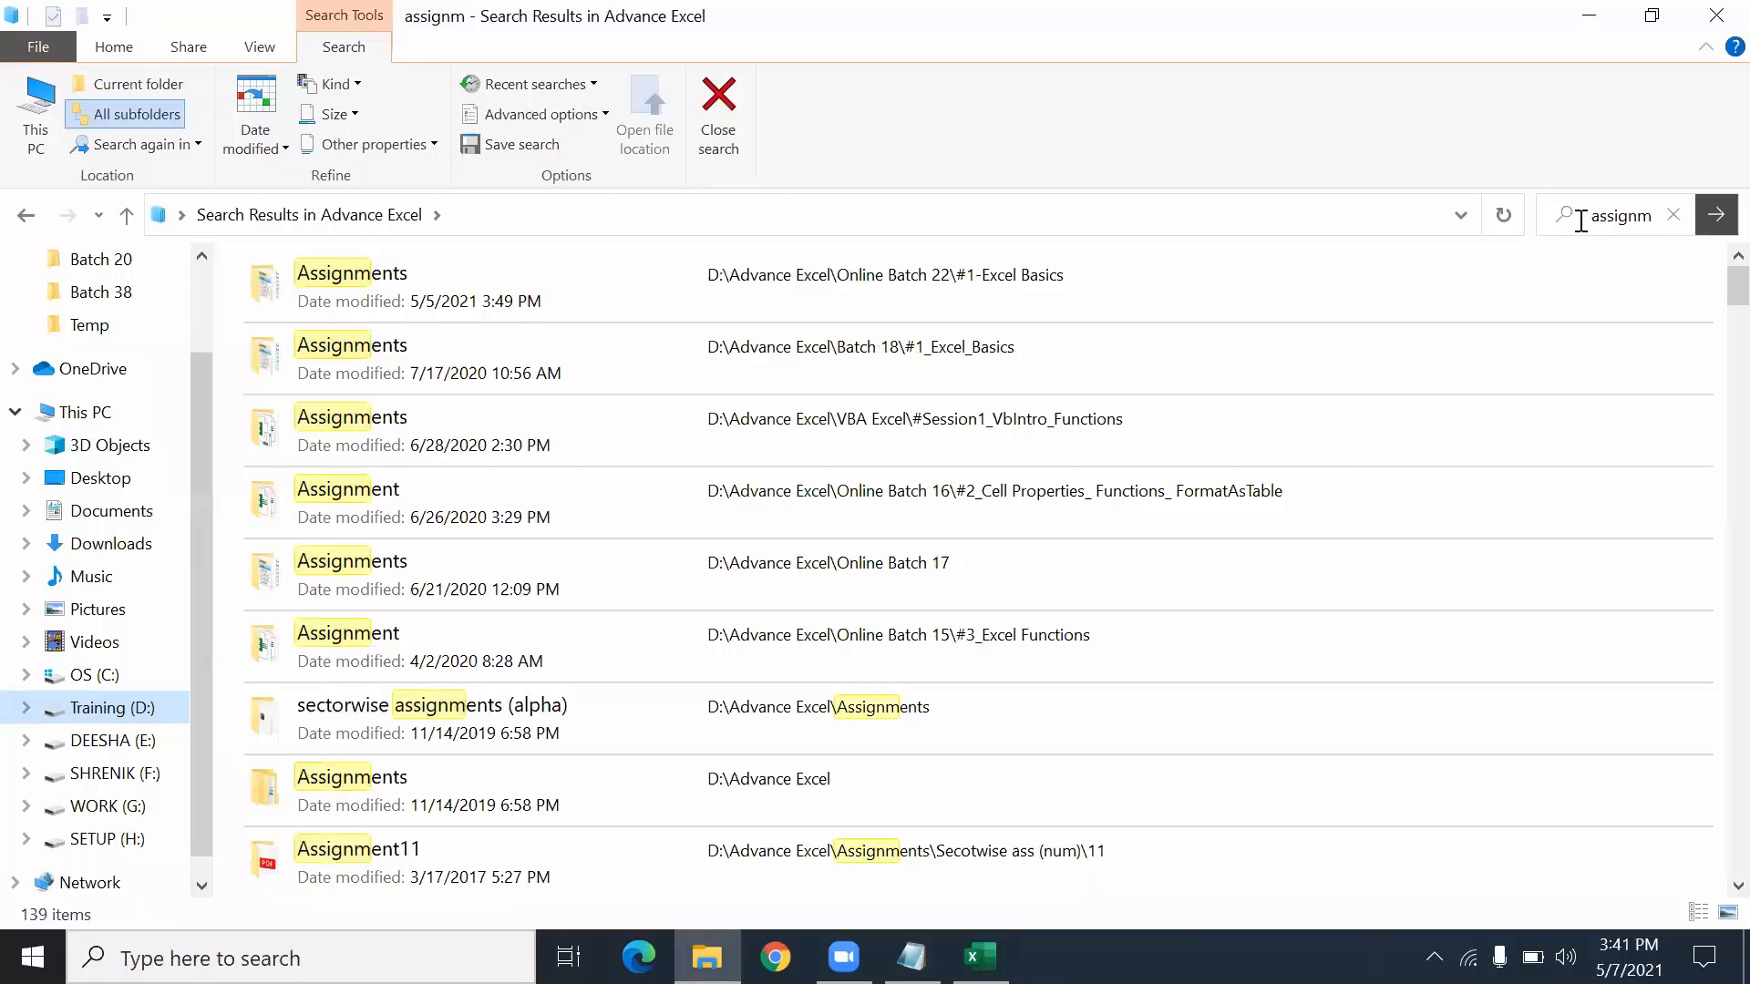
pyautogui.click(467, 387)
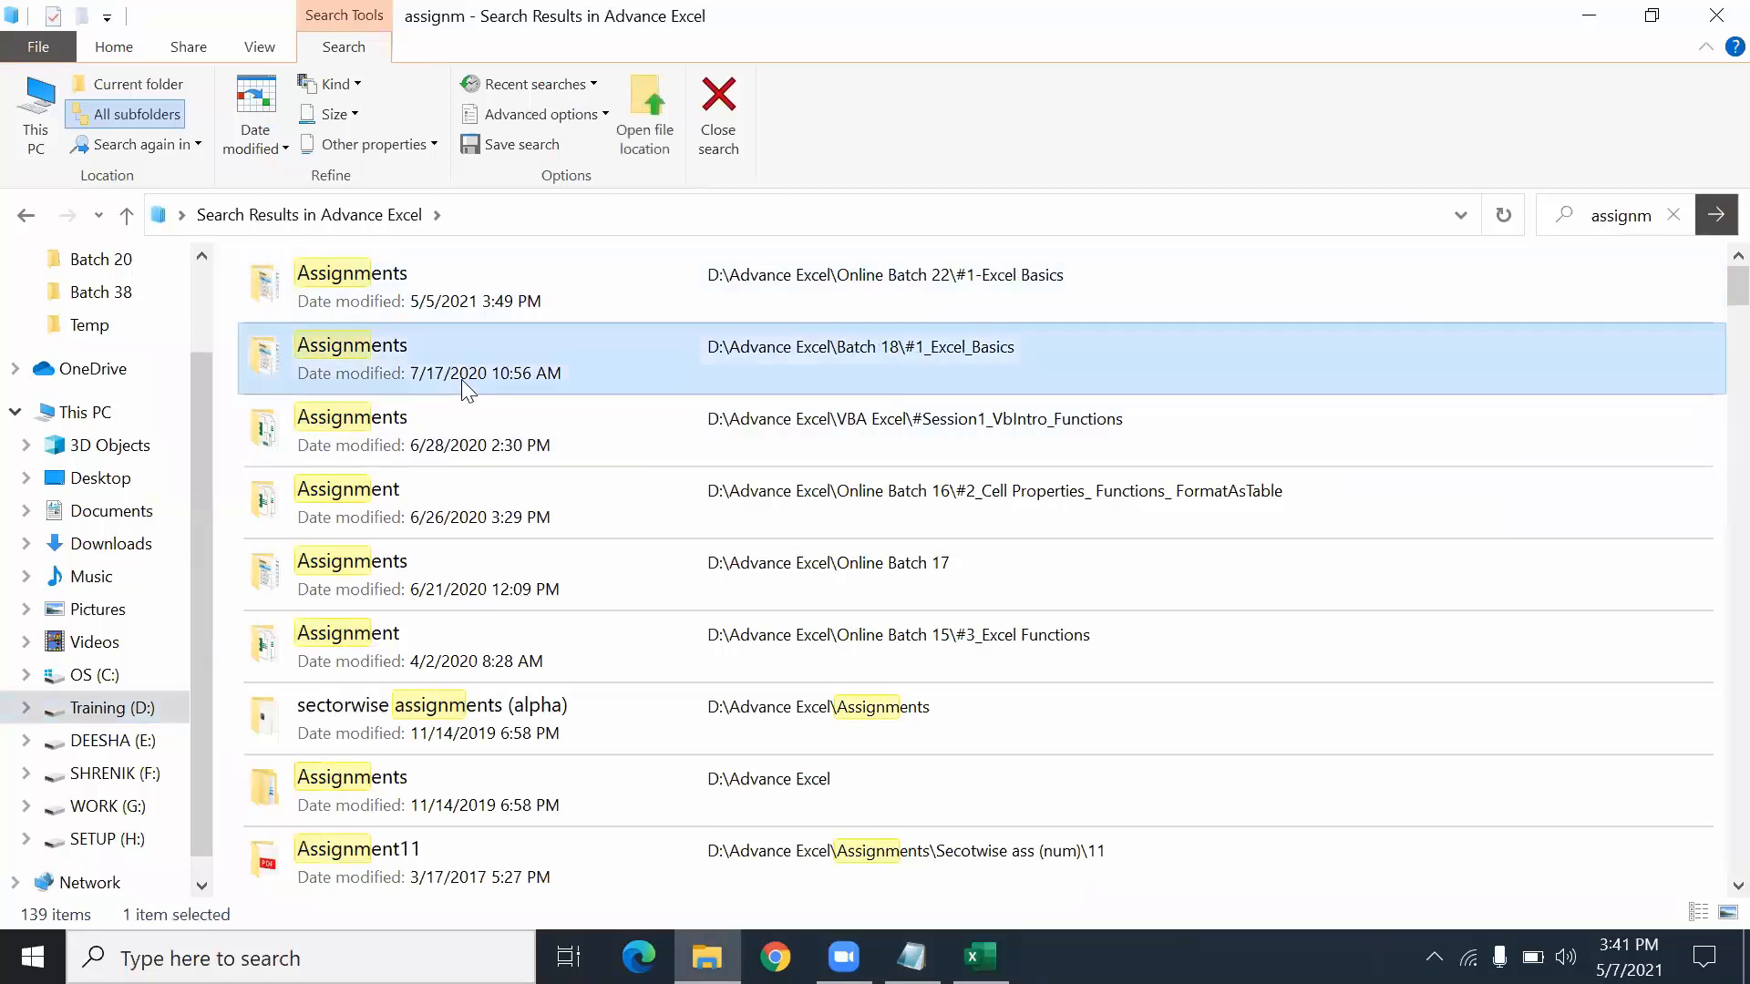
pyautogui.doubleClick(467, 388)
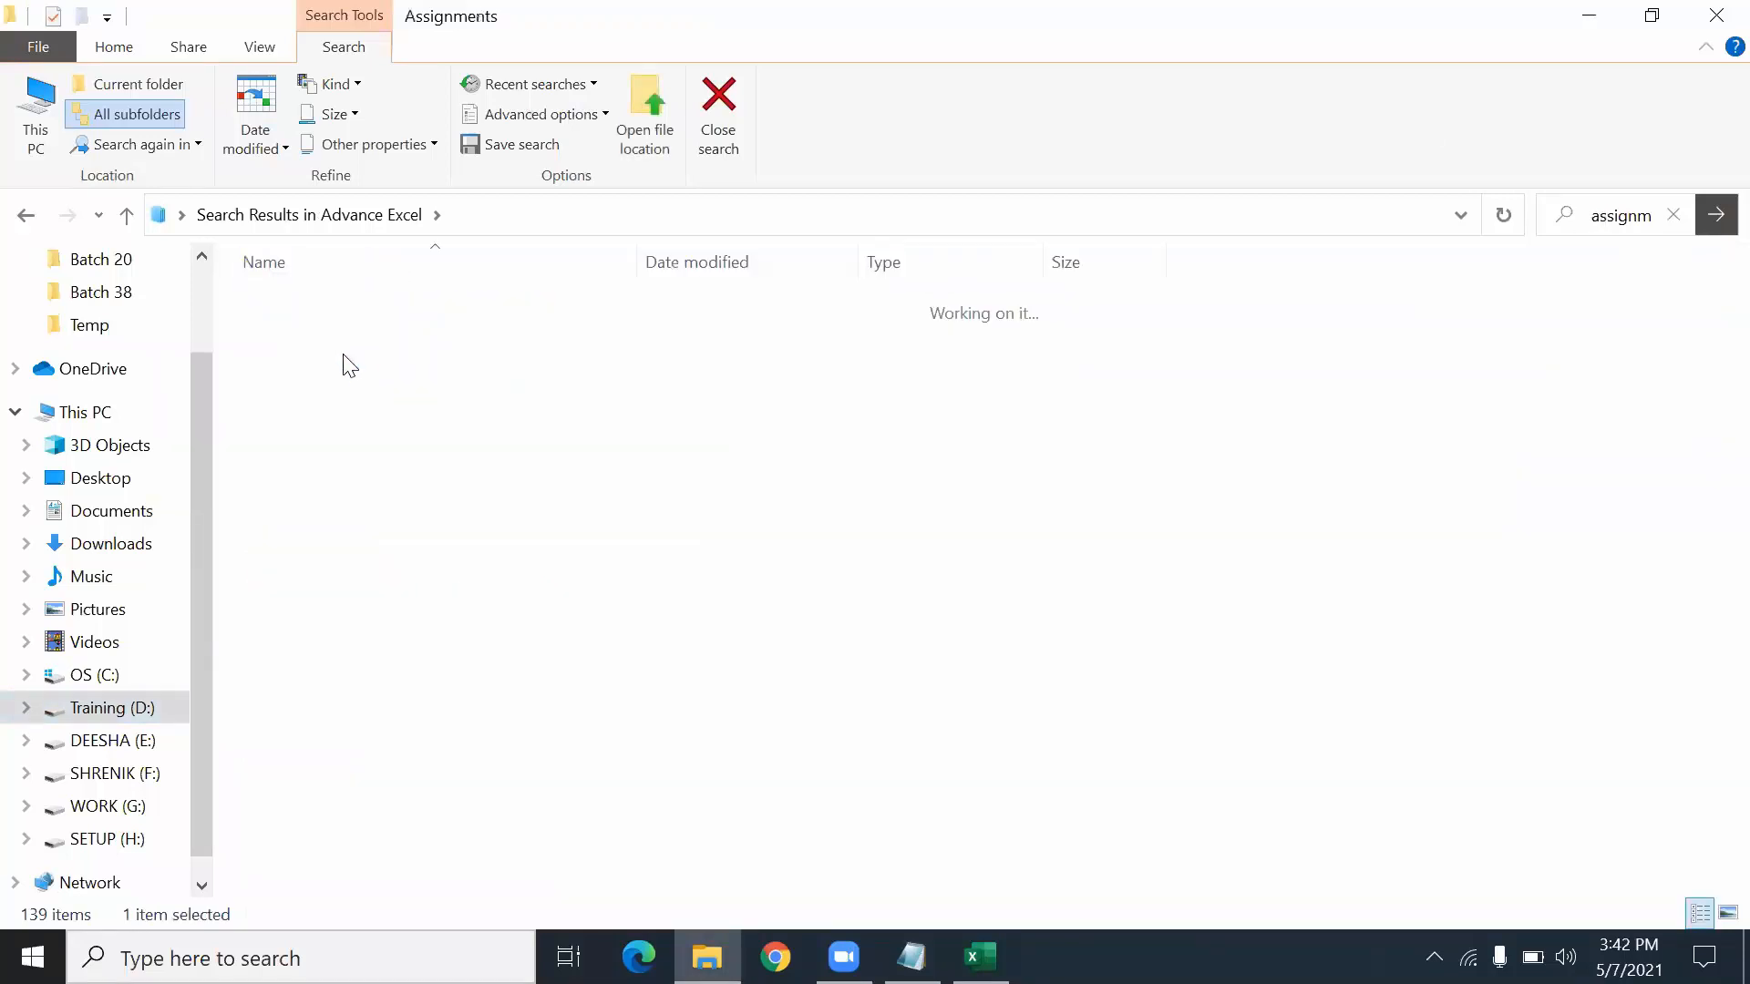
pyautogui.click(27, 216)
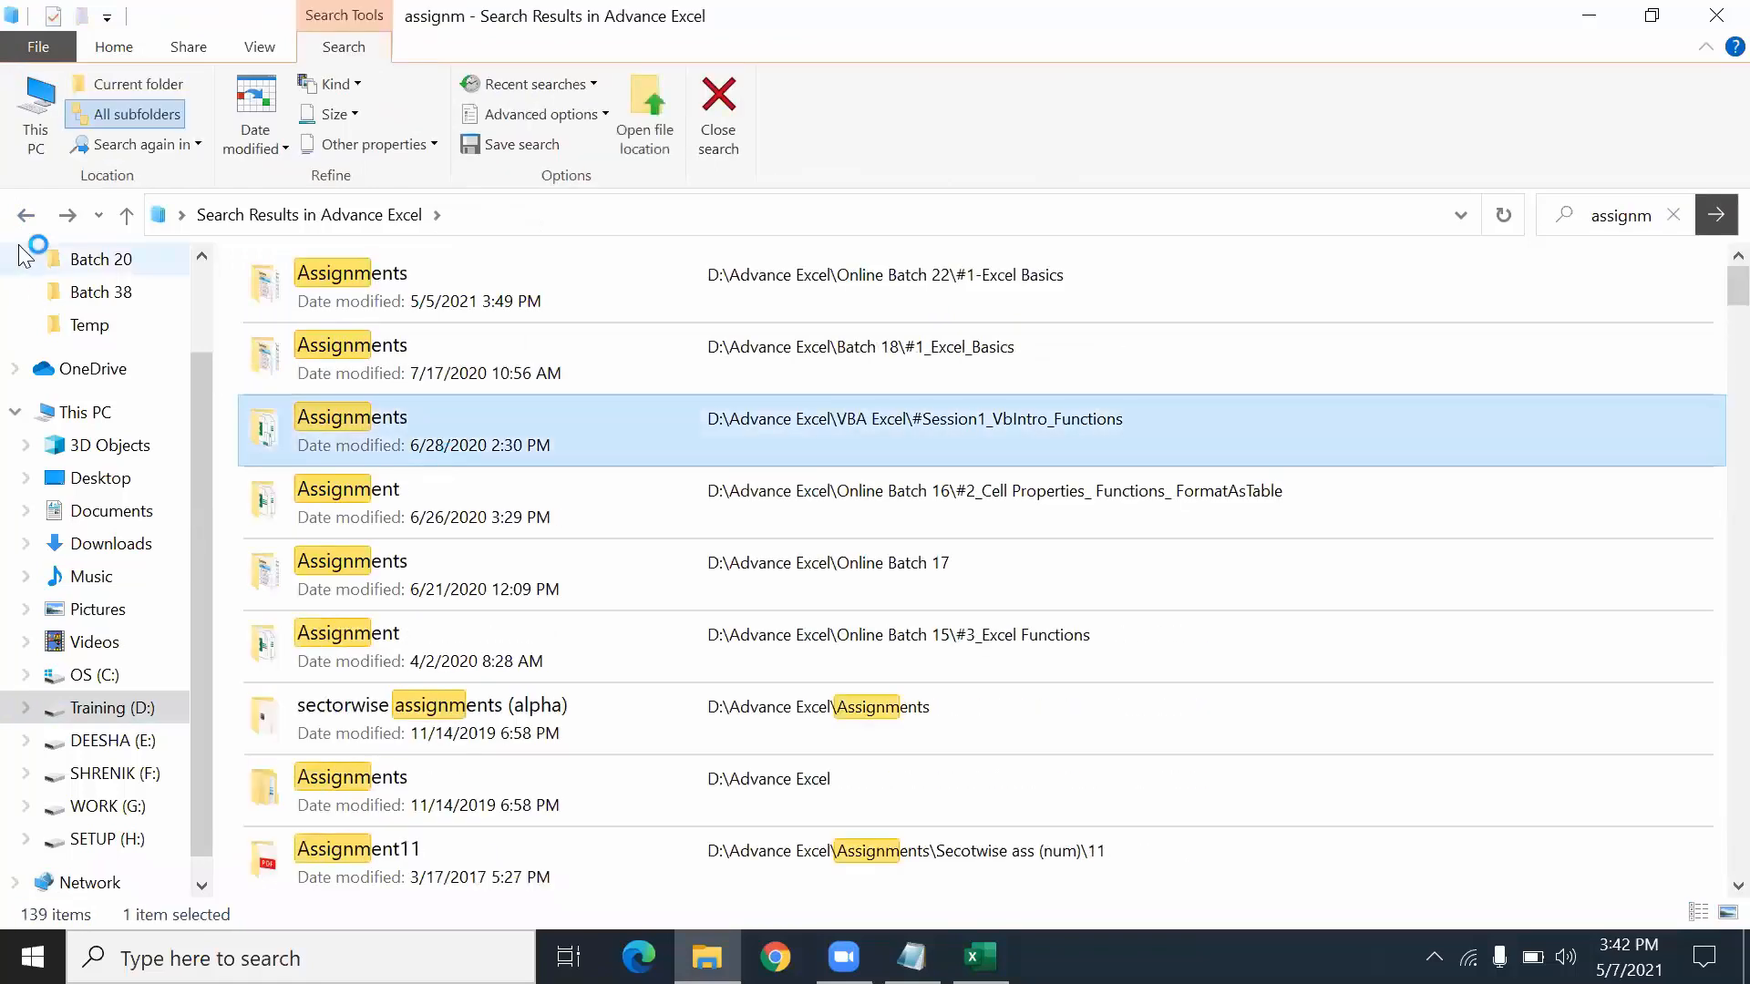
pyautogui.click(28, 219)
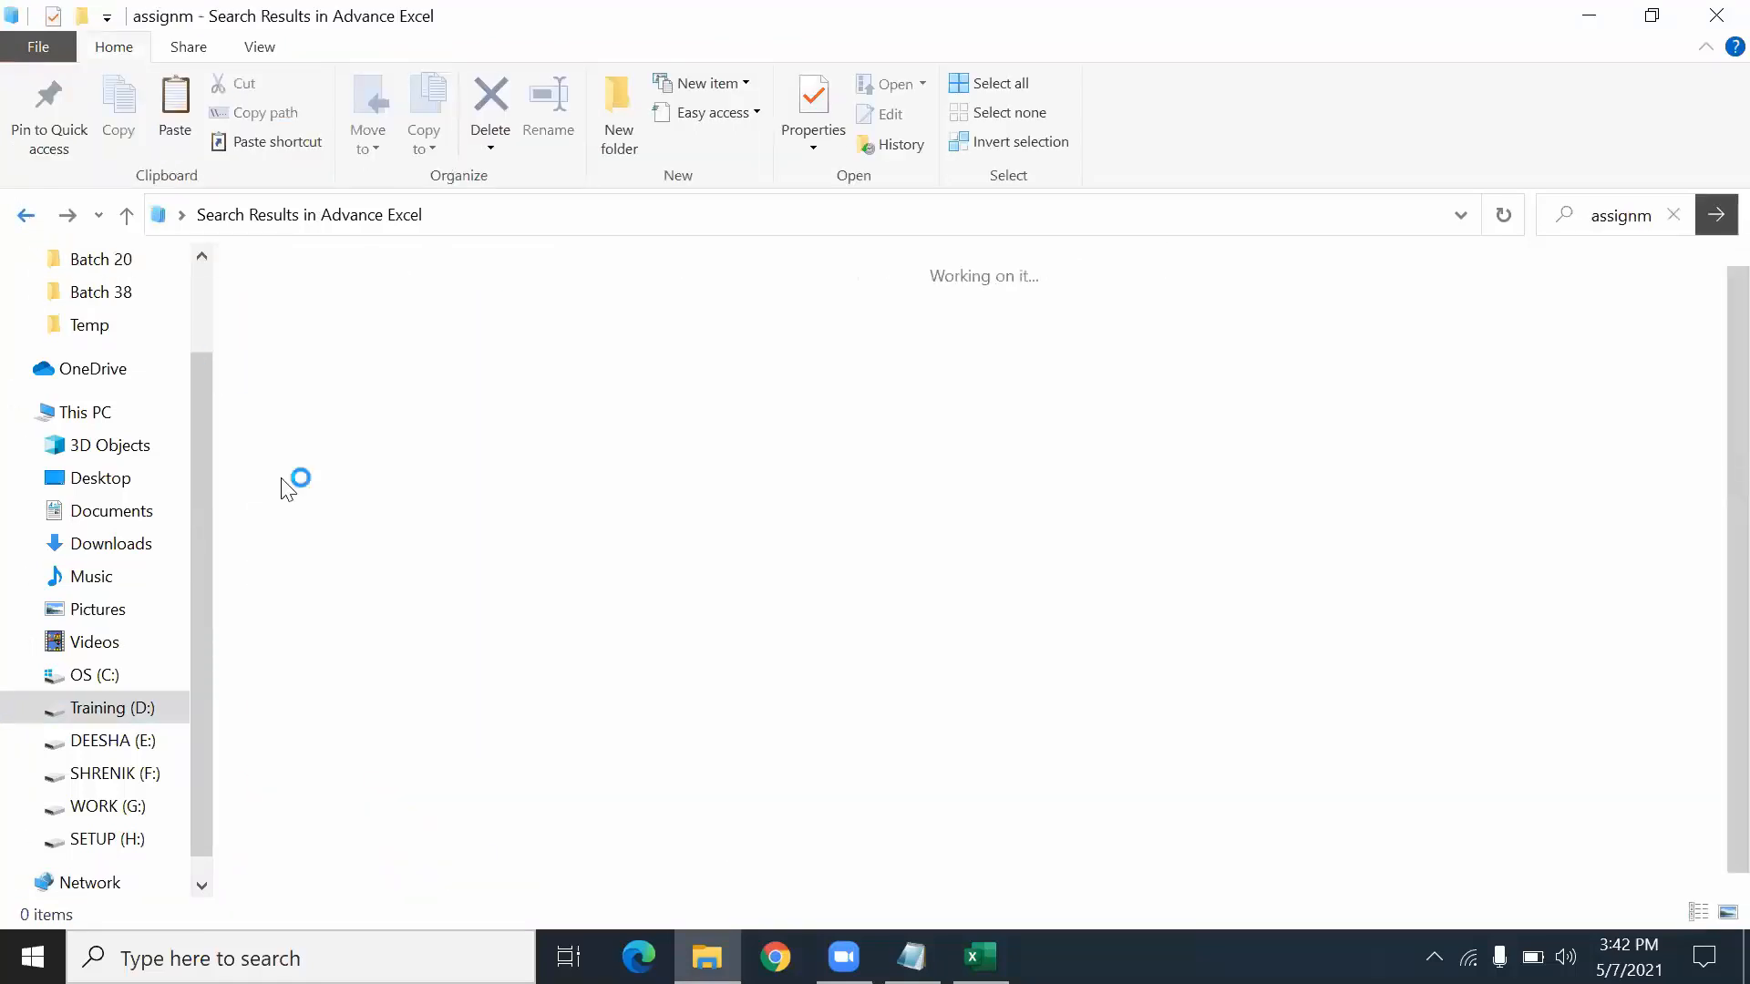
pyautogui.doubleClick(248, 392)
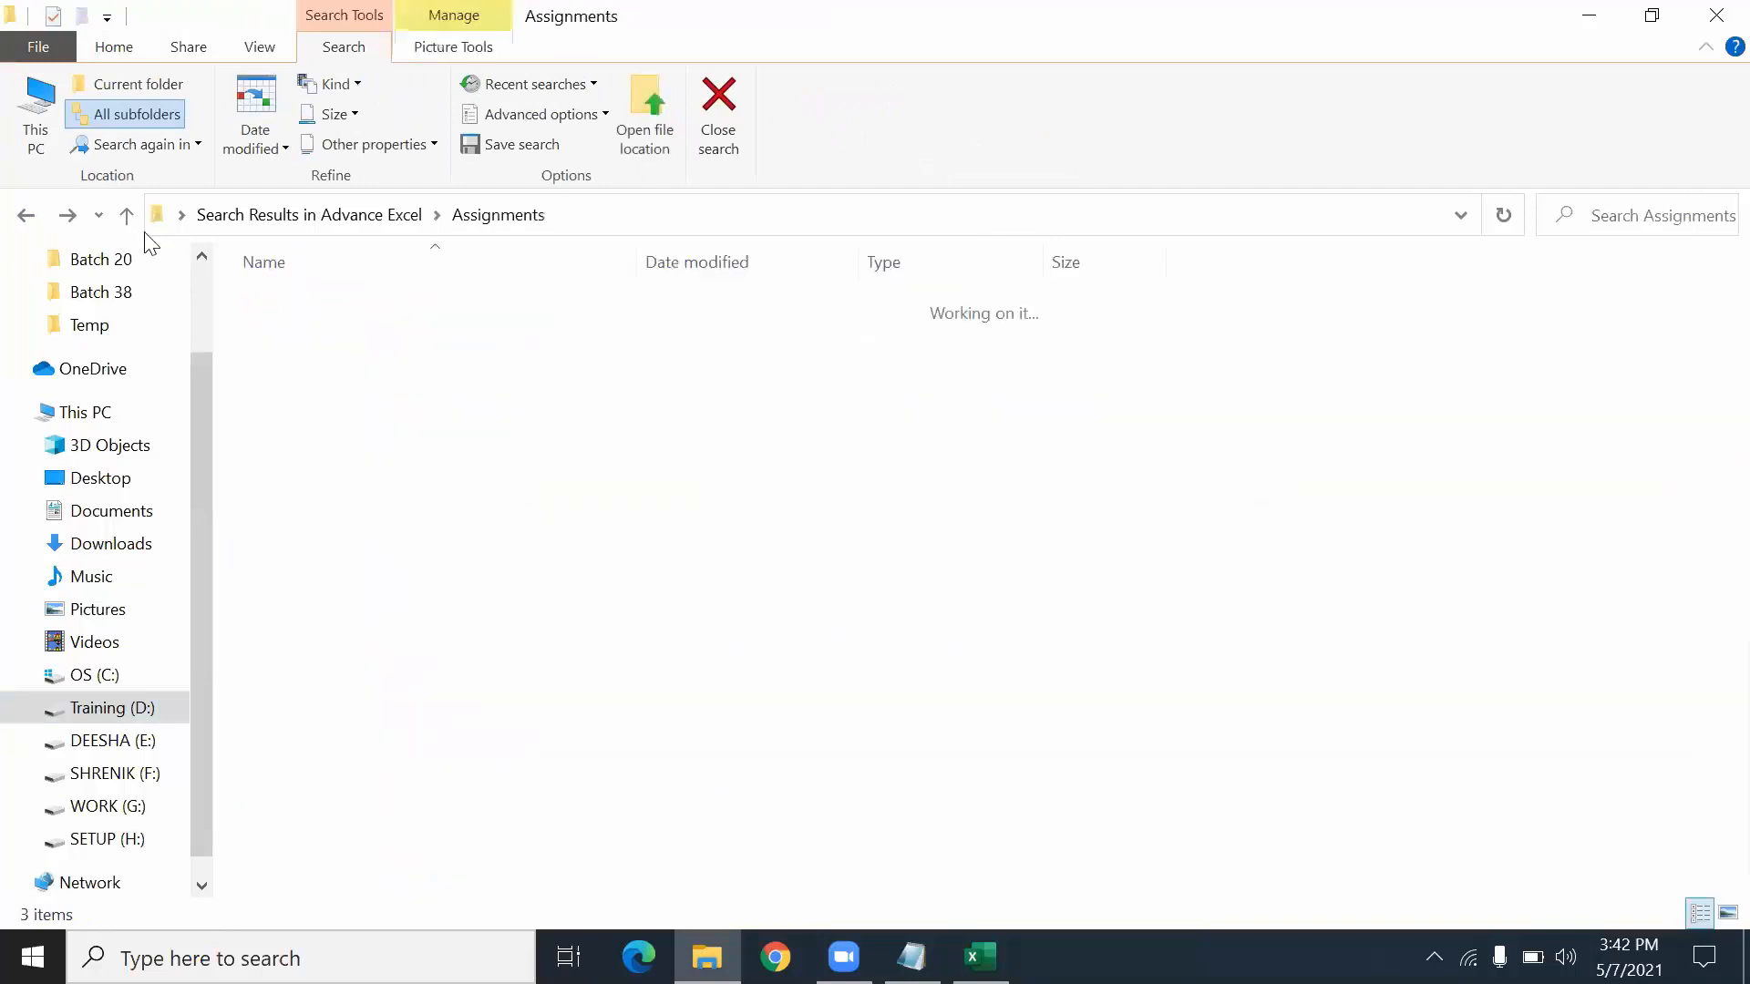
pyautogui.click(28, 216)
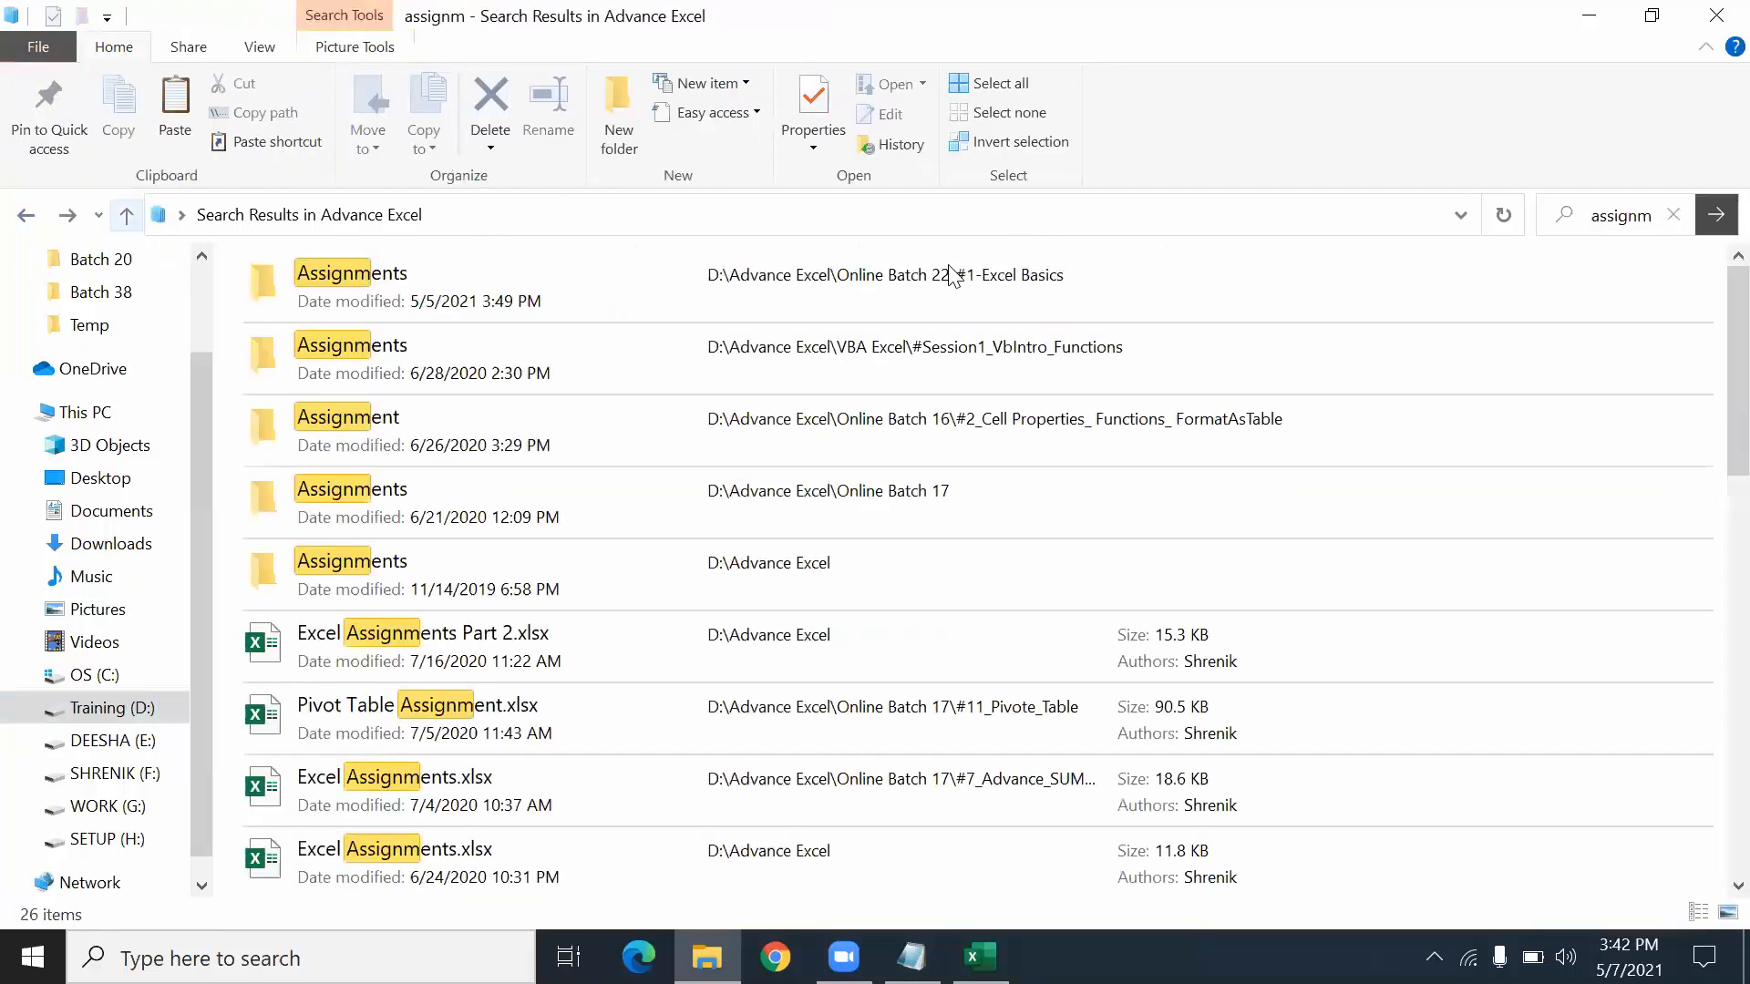
# - Search for 'school' and open the folder holding the first School Result.xlsx
pyautogui.click(1613, 216)
pyautogui.write('school')
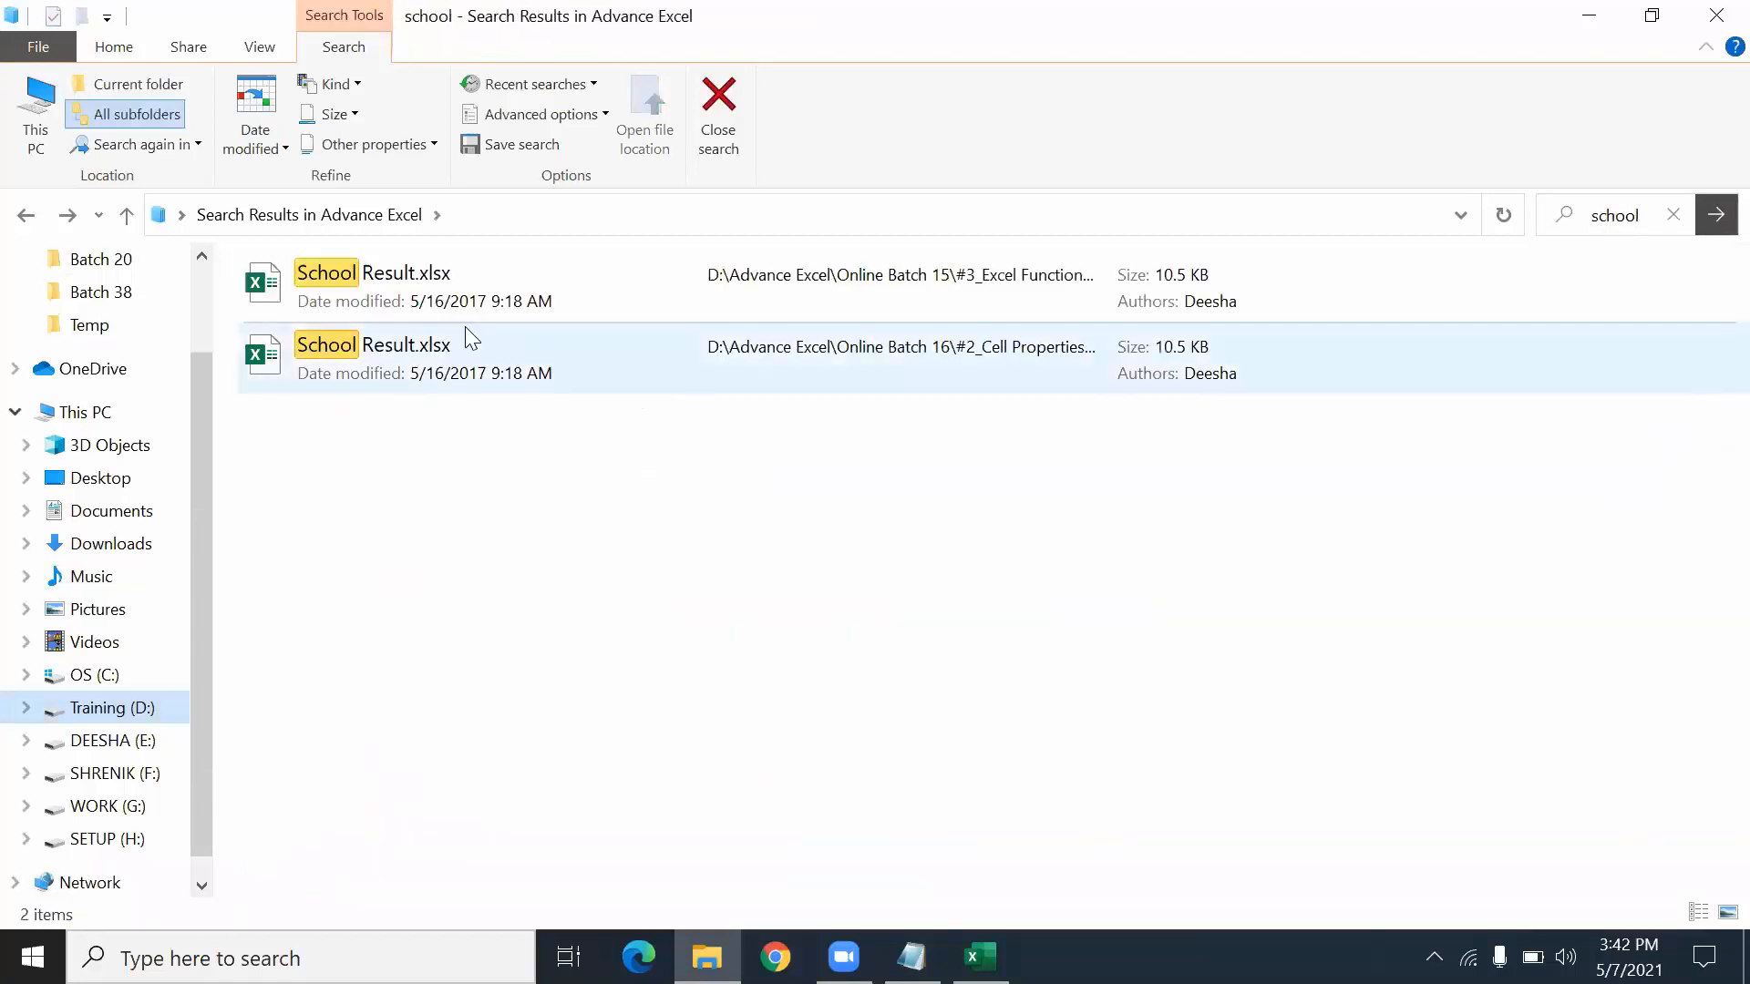
pyautogui.rightClick(346, 286)
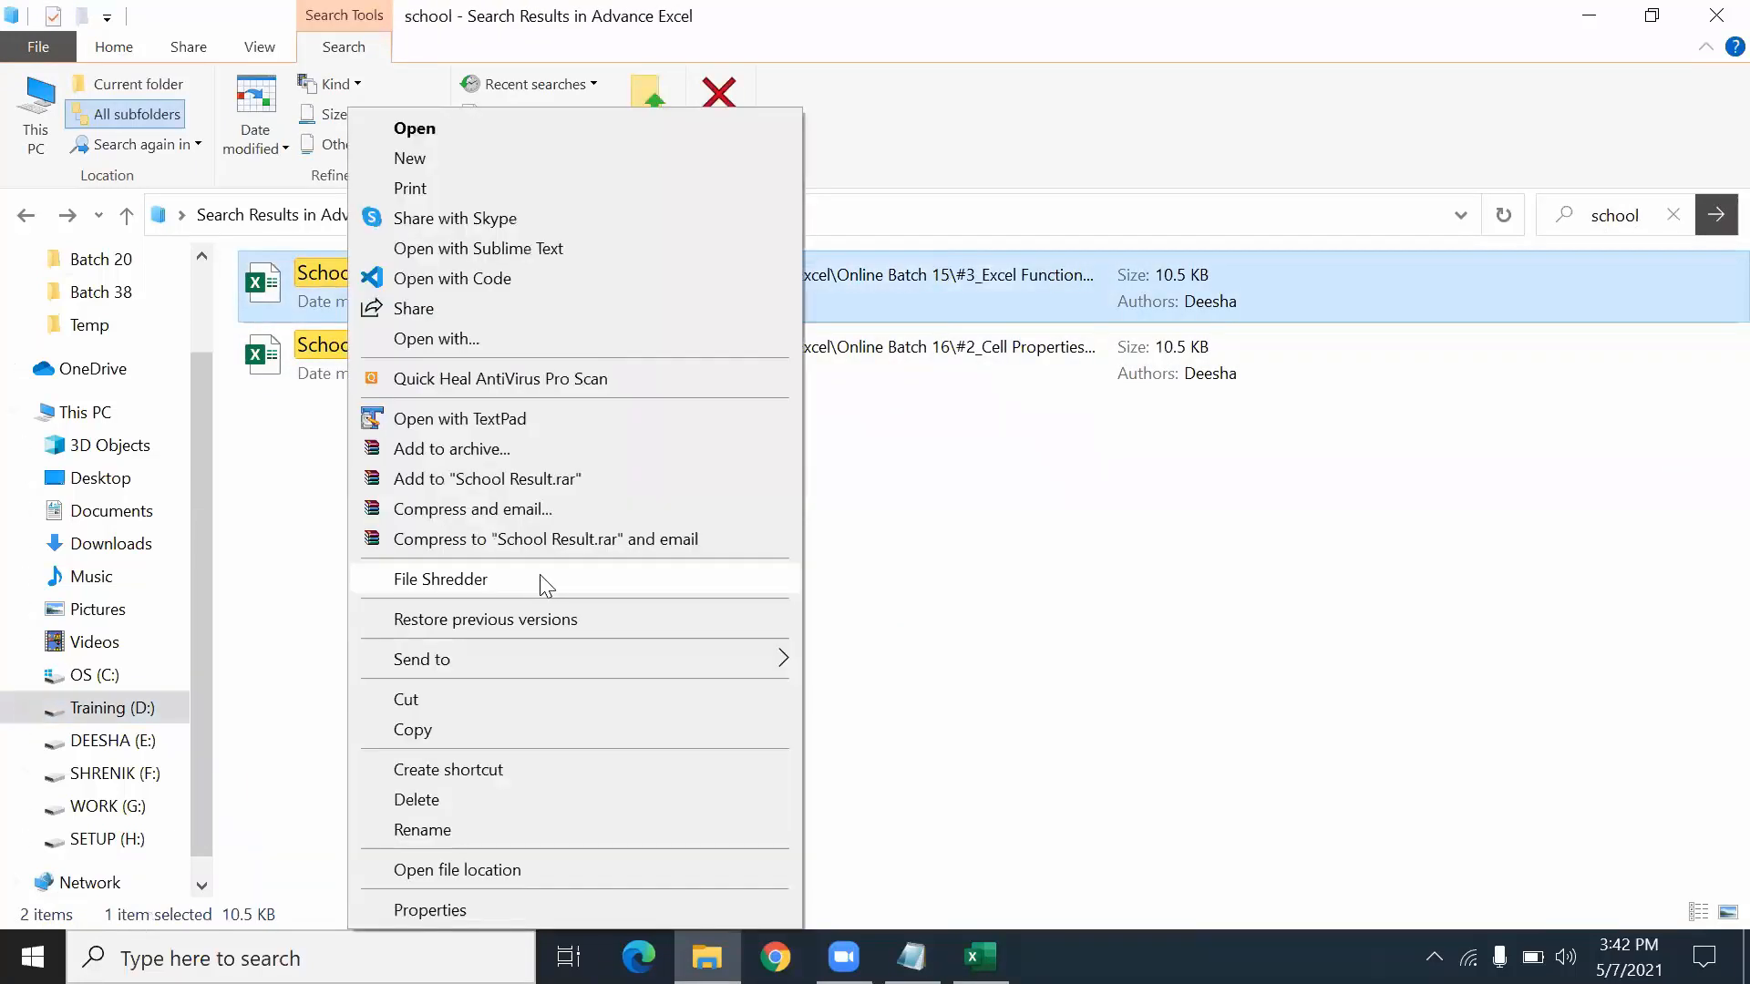
pyautogui.click(453, 875)
# - Copy the Assignment folder from Online Batch 15 \ #3_Excel Functions
pyautogui.moveTo(484, 463); pyautogui.dragTo(421, 259)
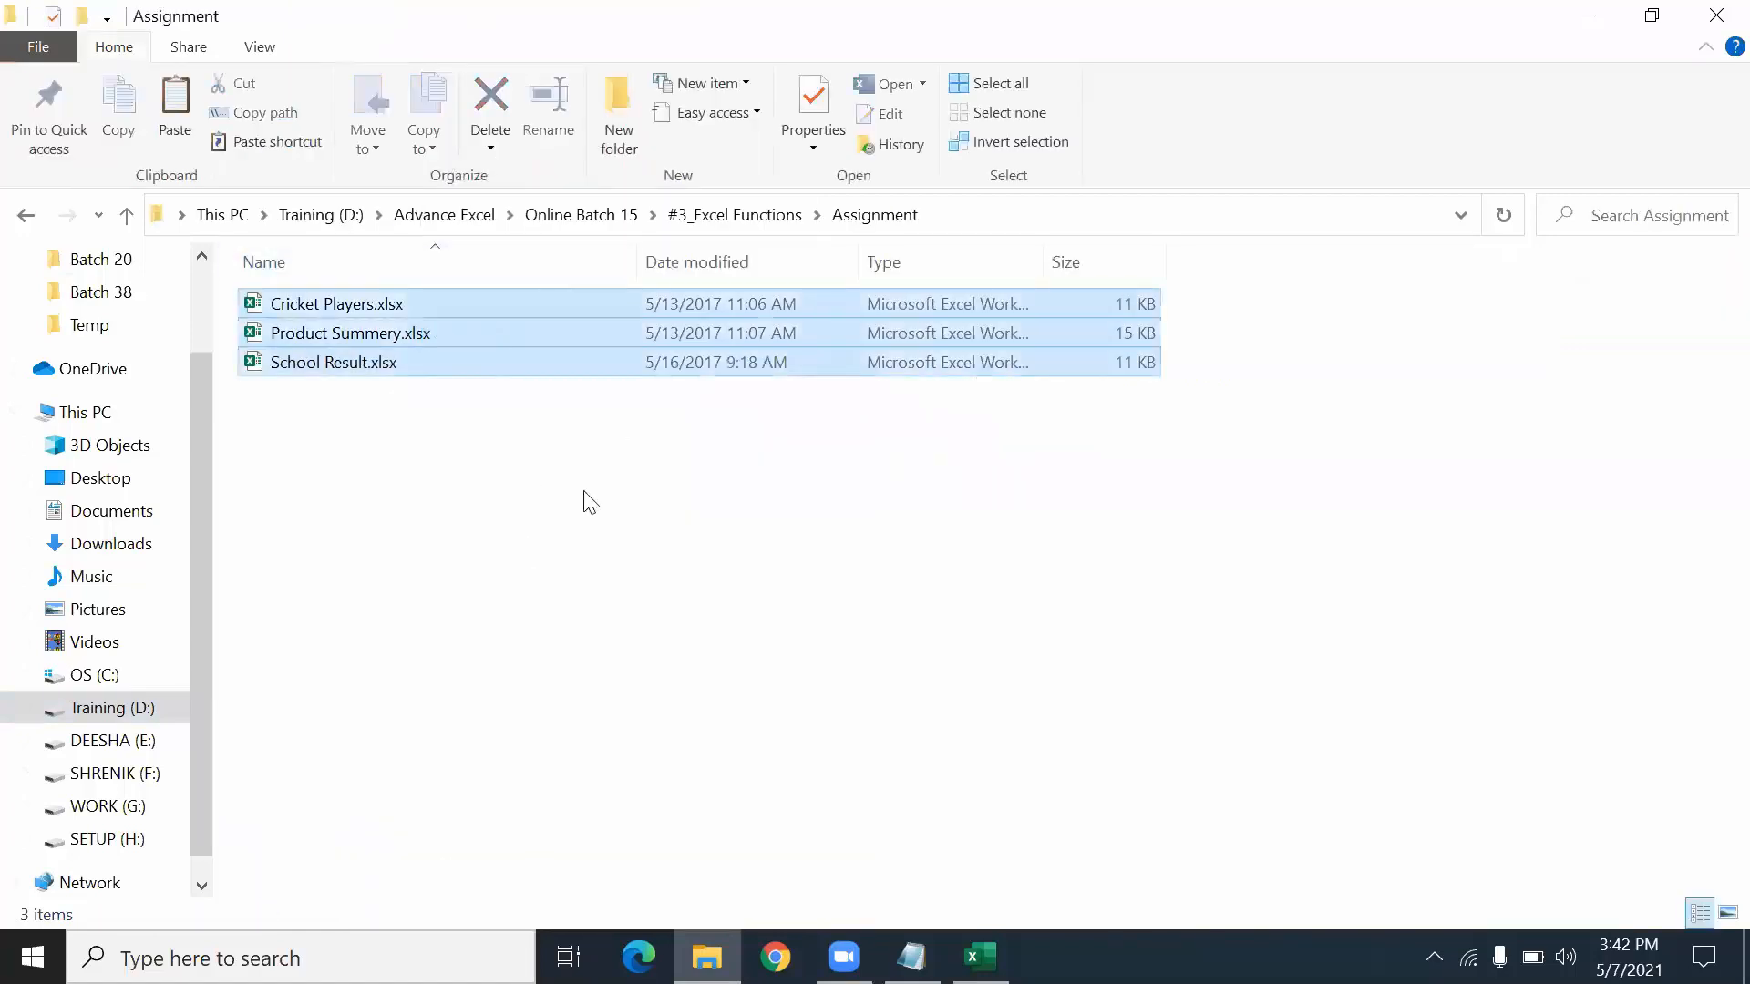
pyautogui.click(739, 216)
pyautogui.rightClick(344, 303)
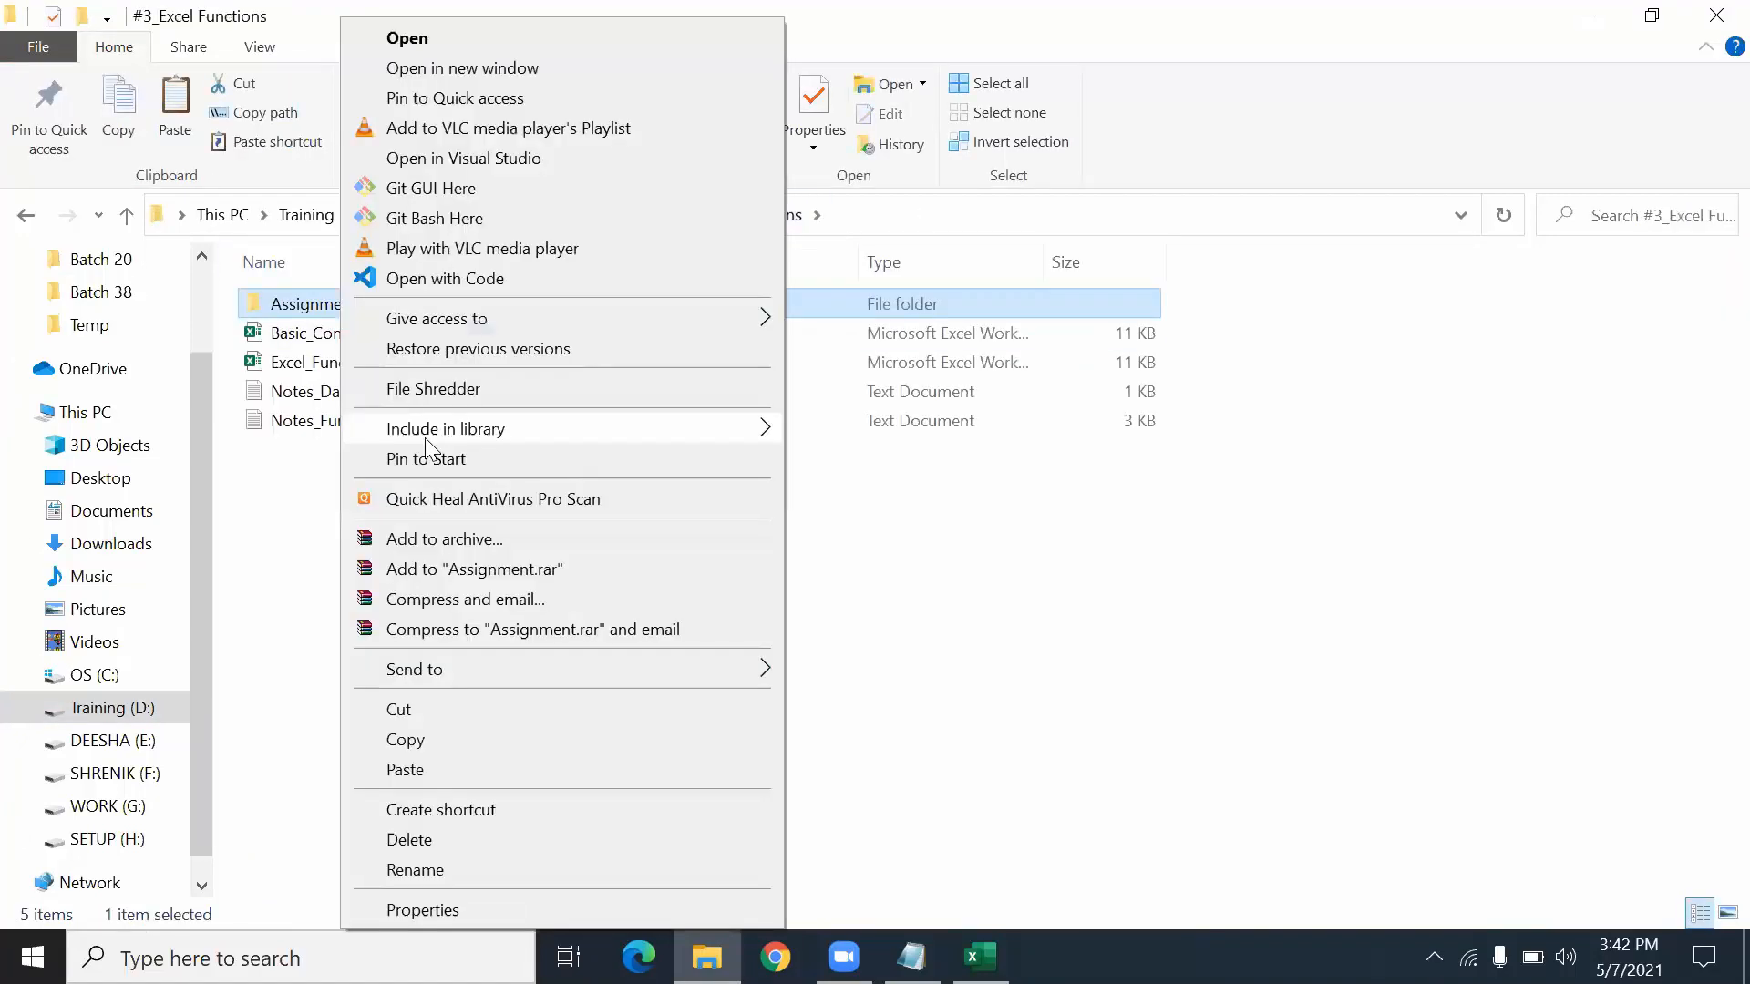
pyautogui.click(443, 743)
# - Paste it into Online Batch 22 \ #3-Excel Text And Date Functions and open the copy
pyautogui.click(444, 215)
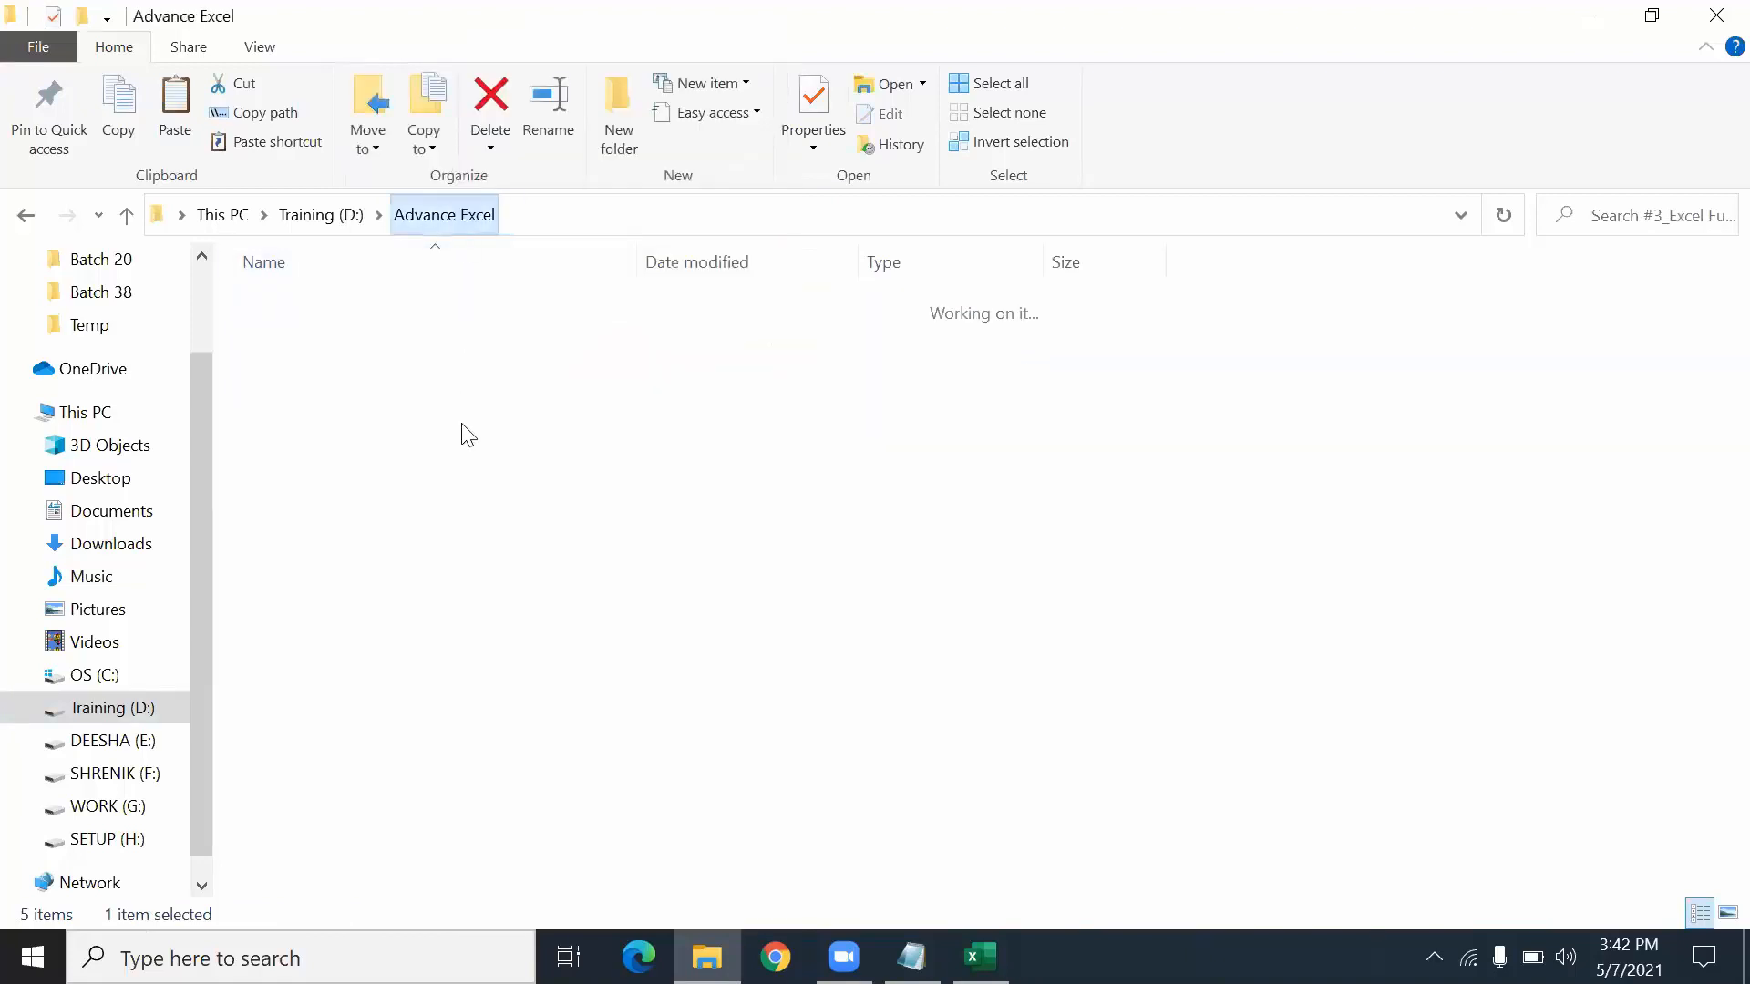
pyautogui.doubleClick(430, 655)
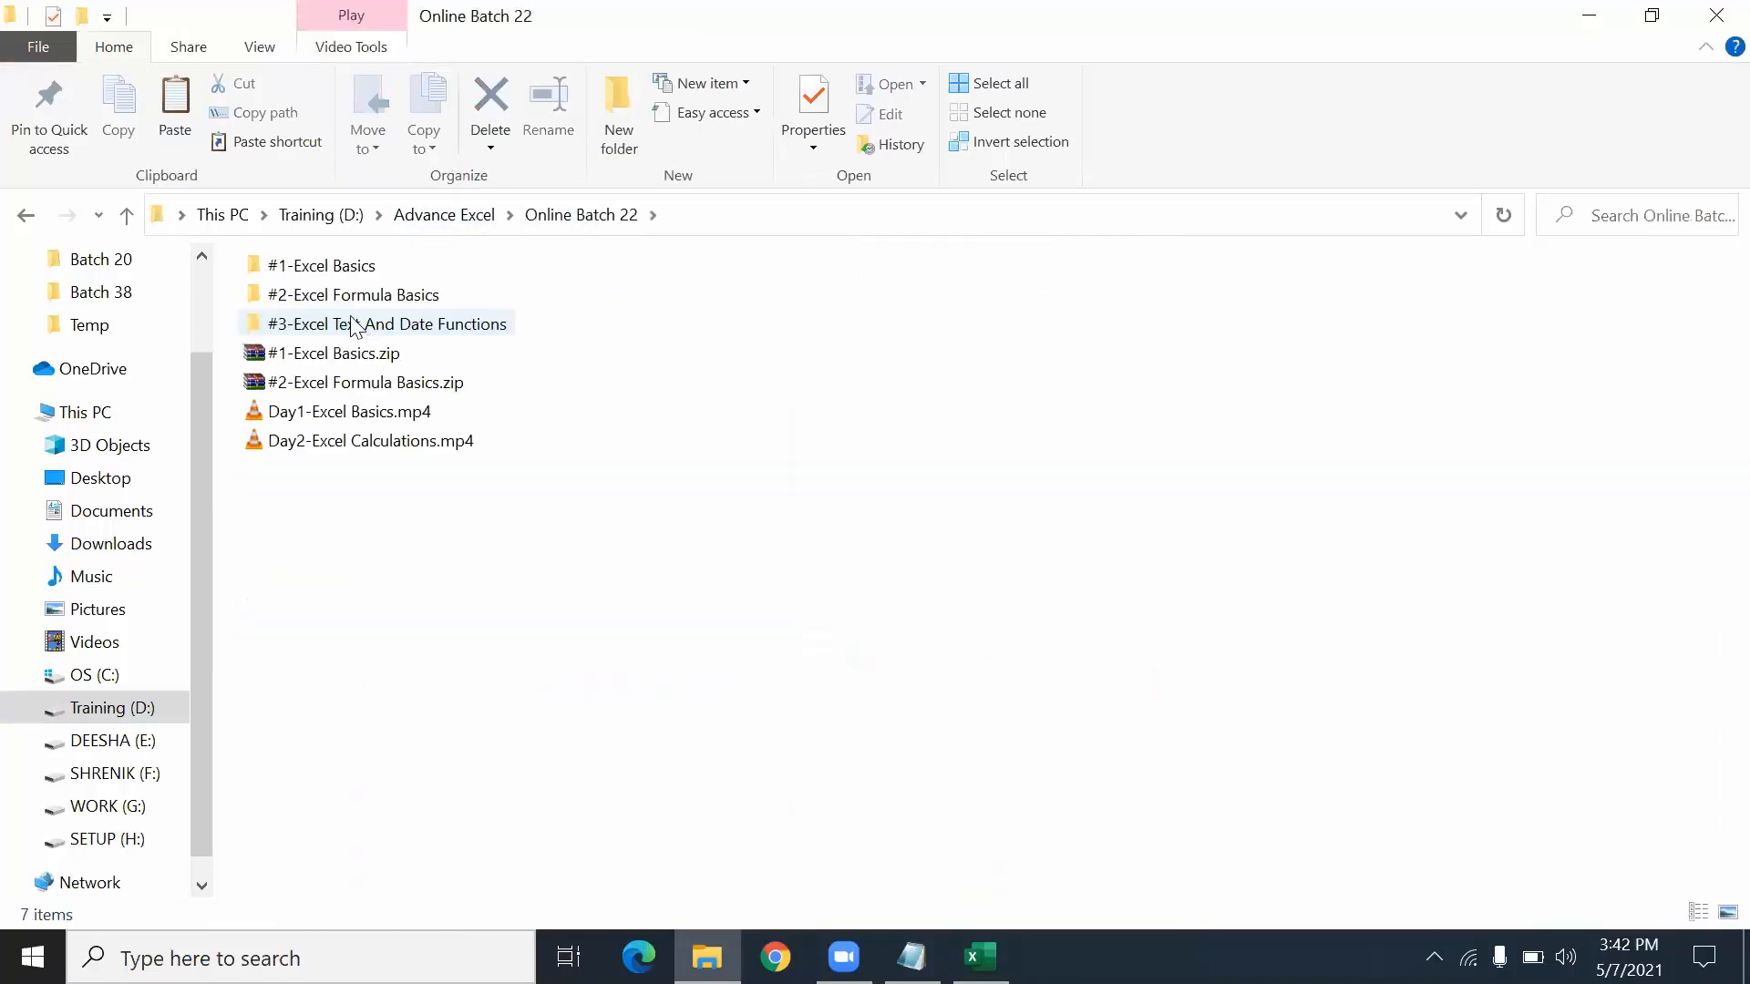
pyautogui.doubleClick(352, 327)
pyautogui.rightClick(418, 647)
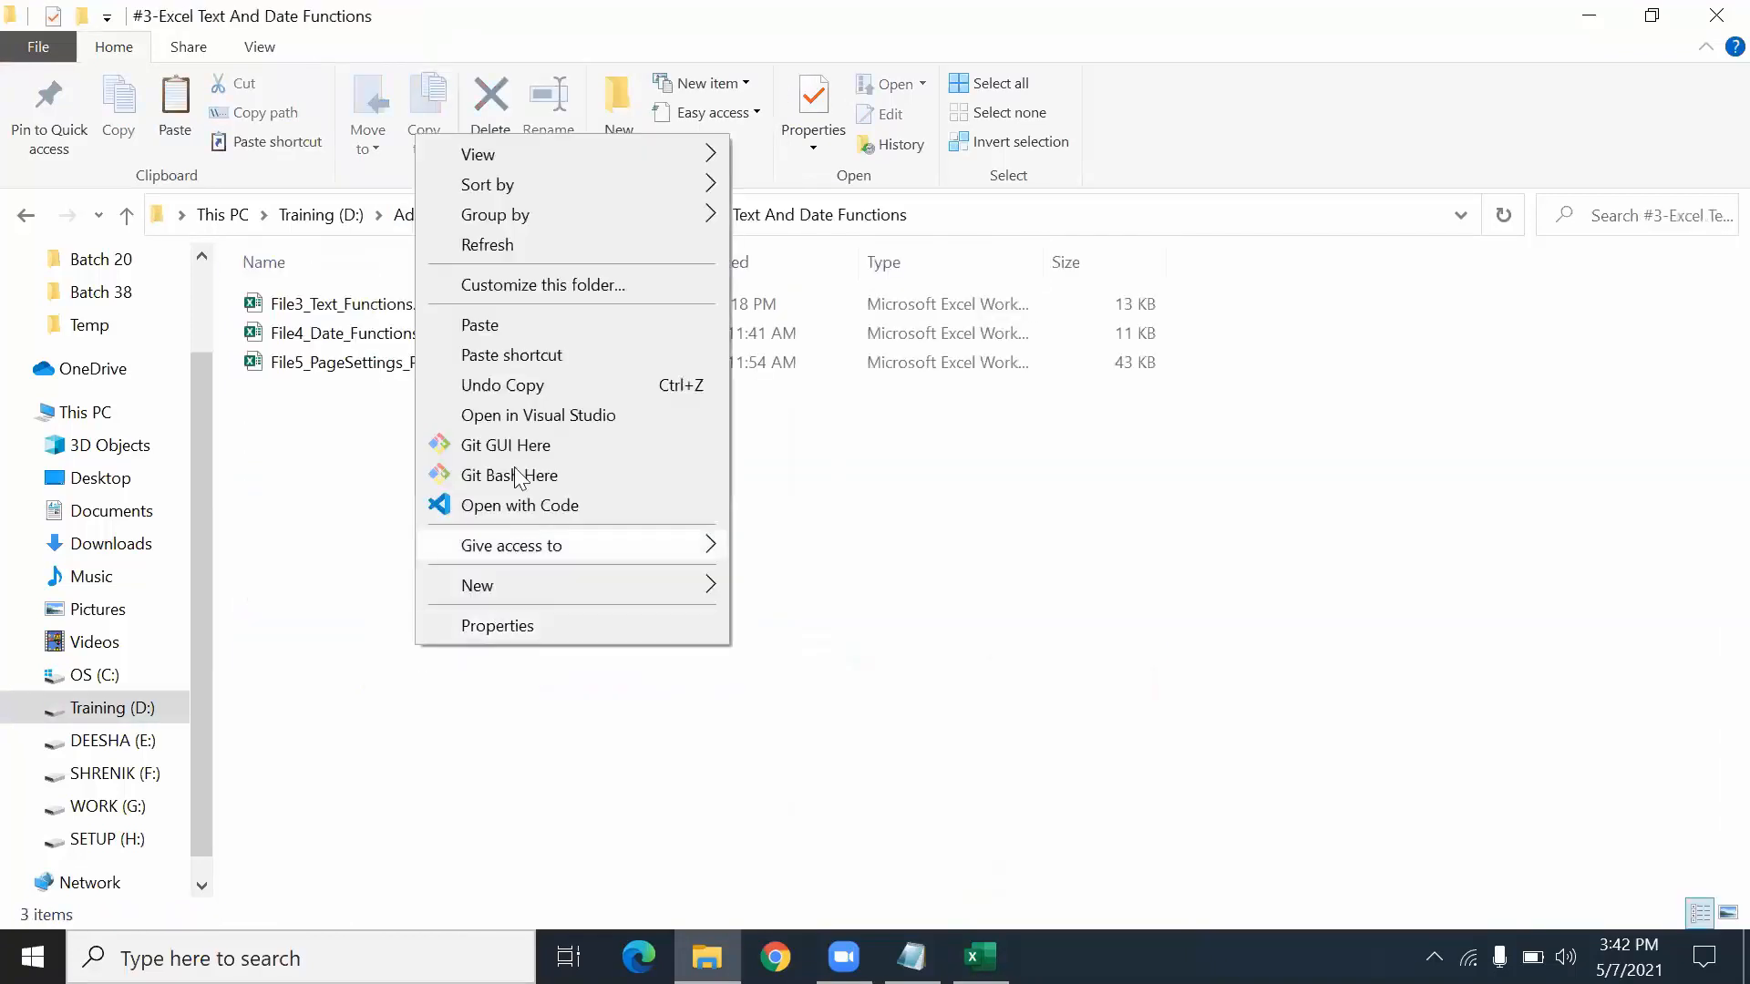
pyautogui.click(480, 326)
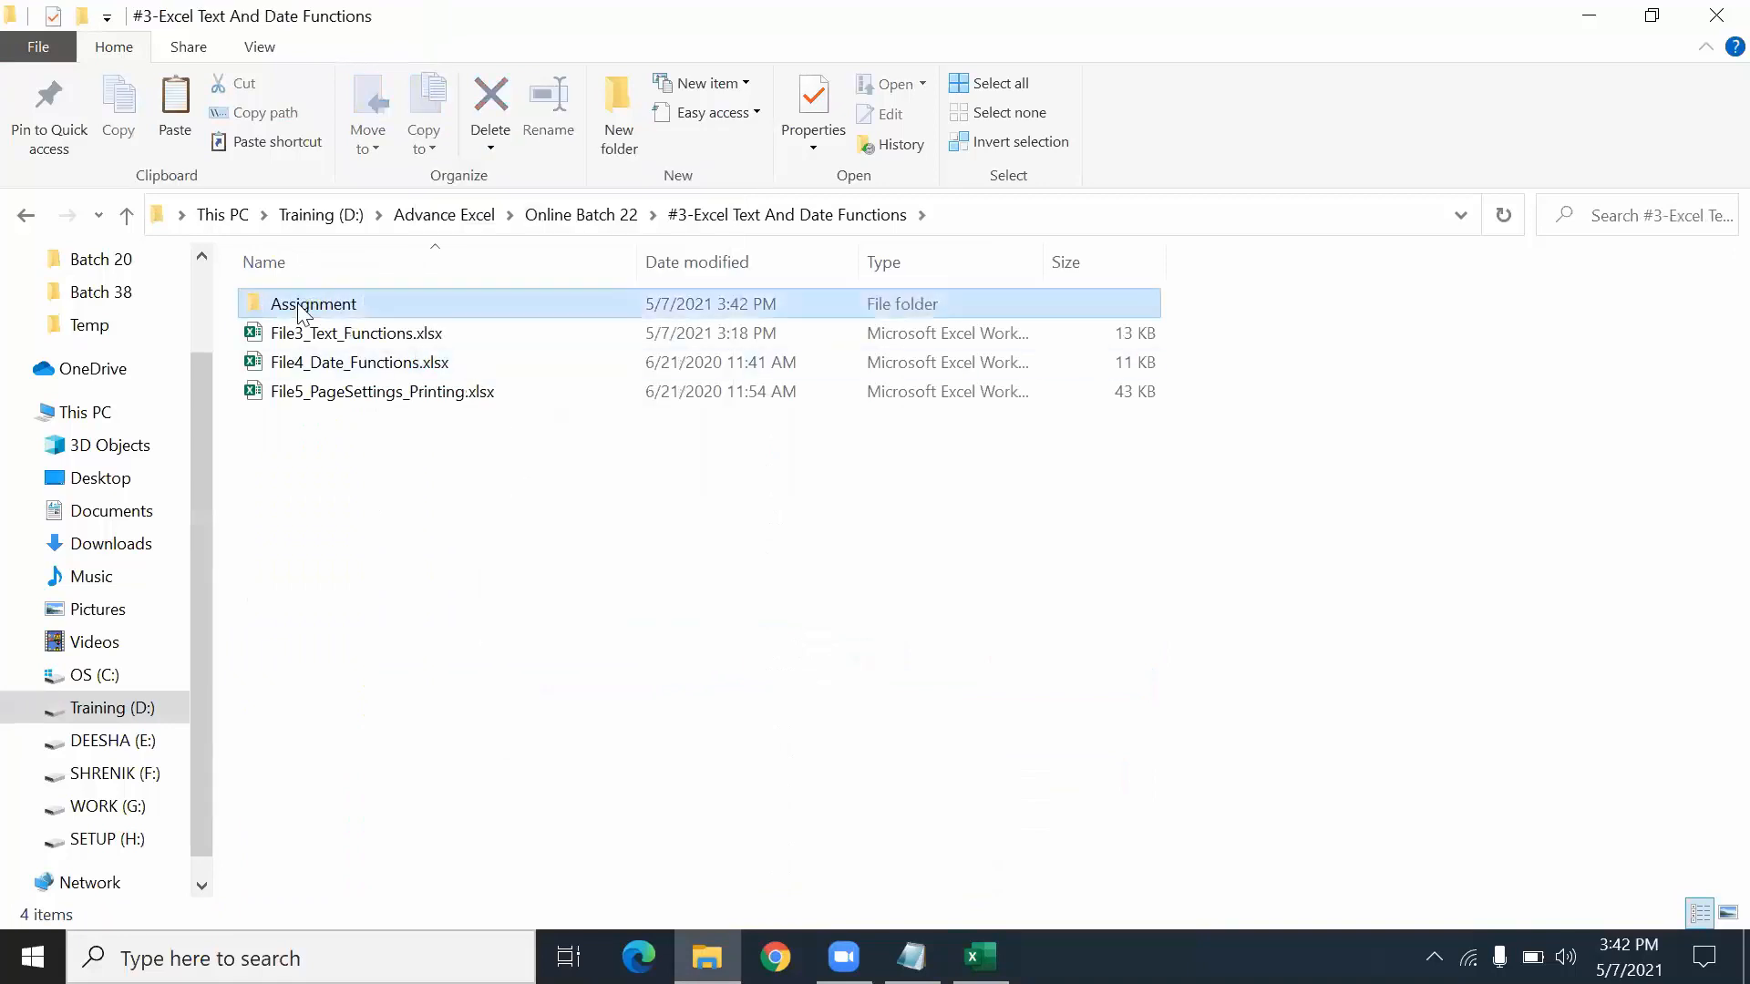
pyautogui.doubleClick(302, 313)
pyautogui.click(357, 314)
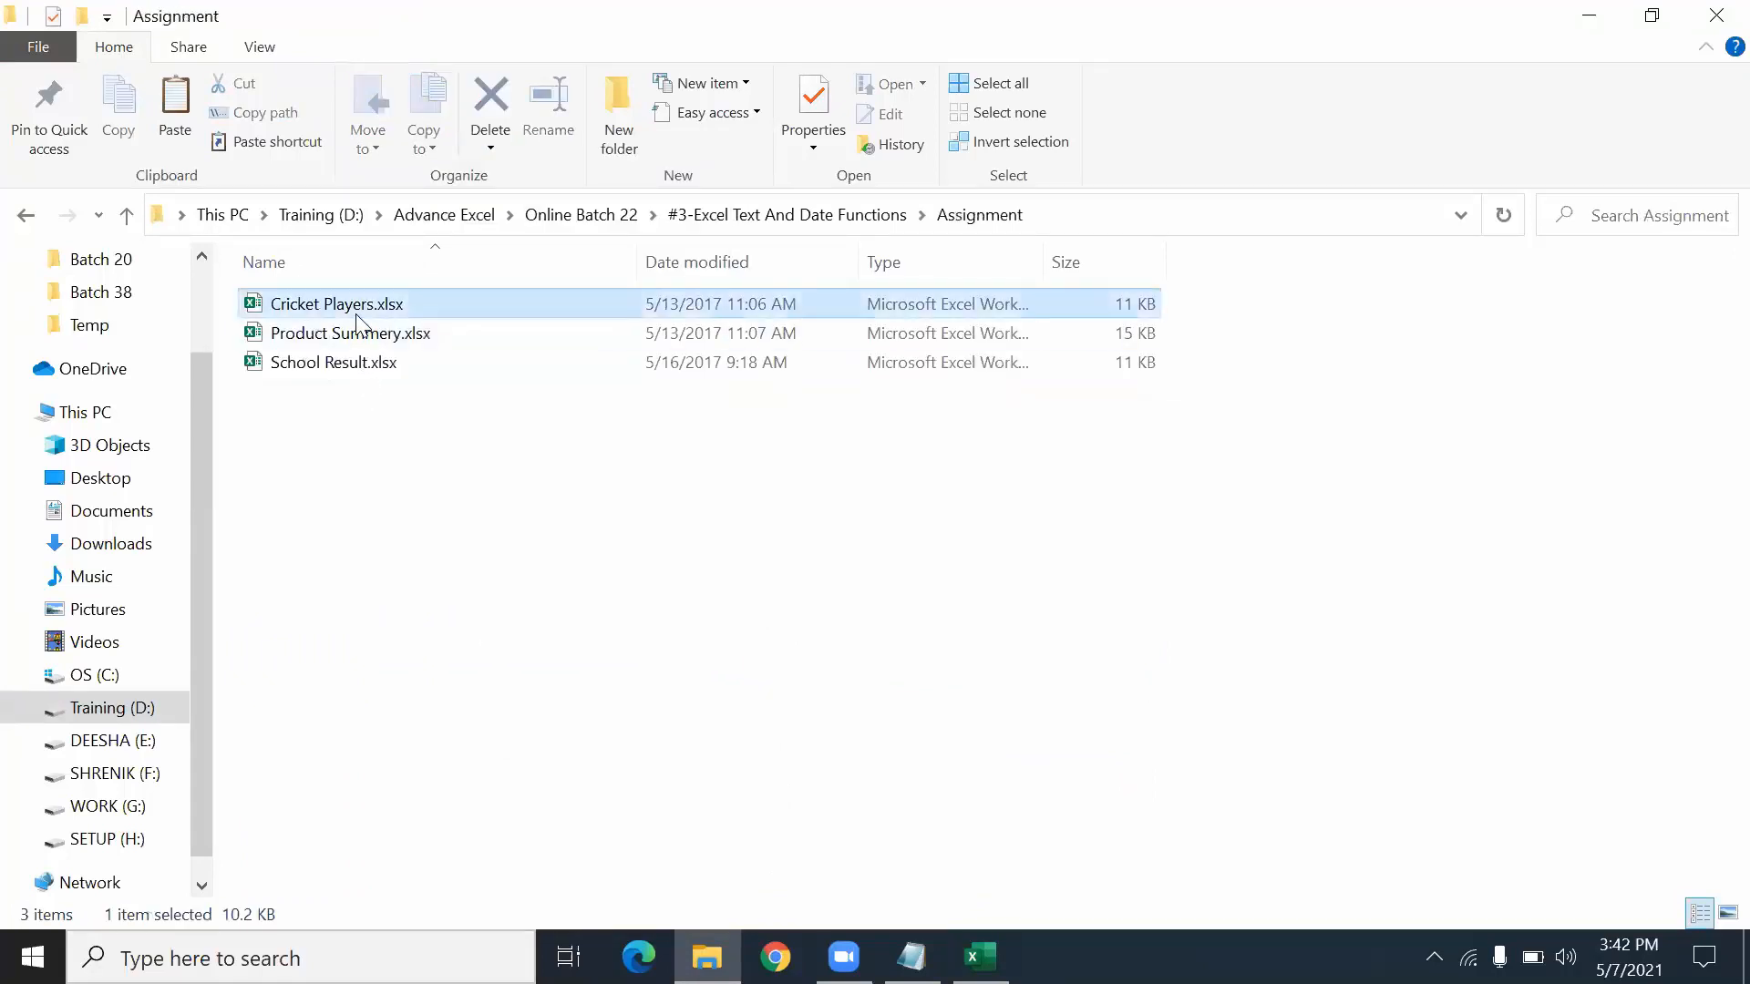
# - Open Cricket Players.xlsx and look over its scored-runs table with the "Ass" placeholders
pyautogui.doubleClick(354, 304)
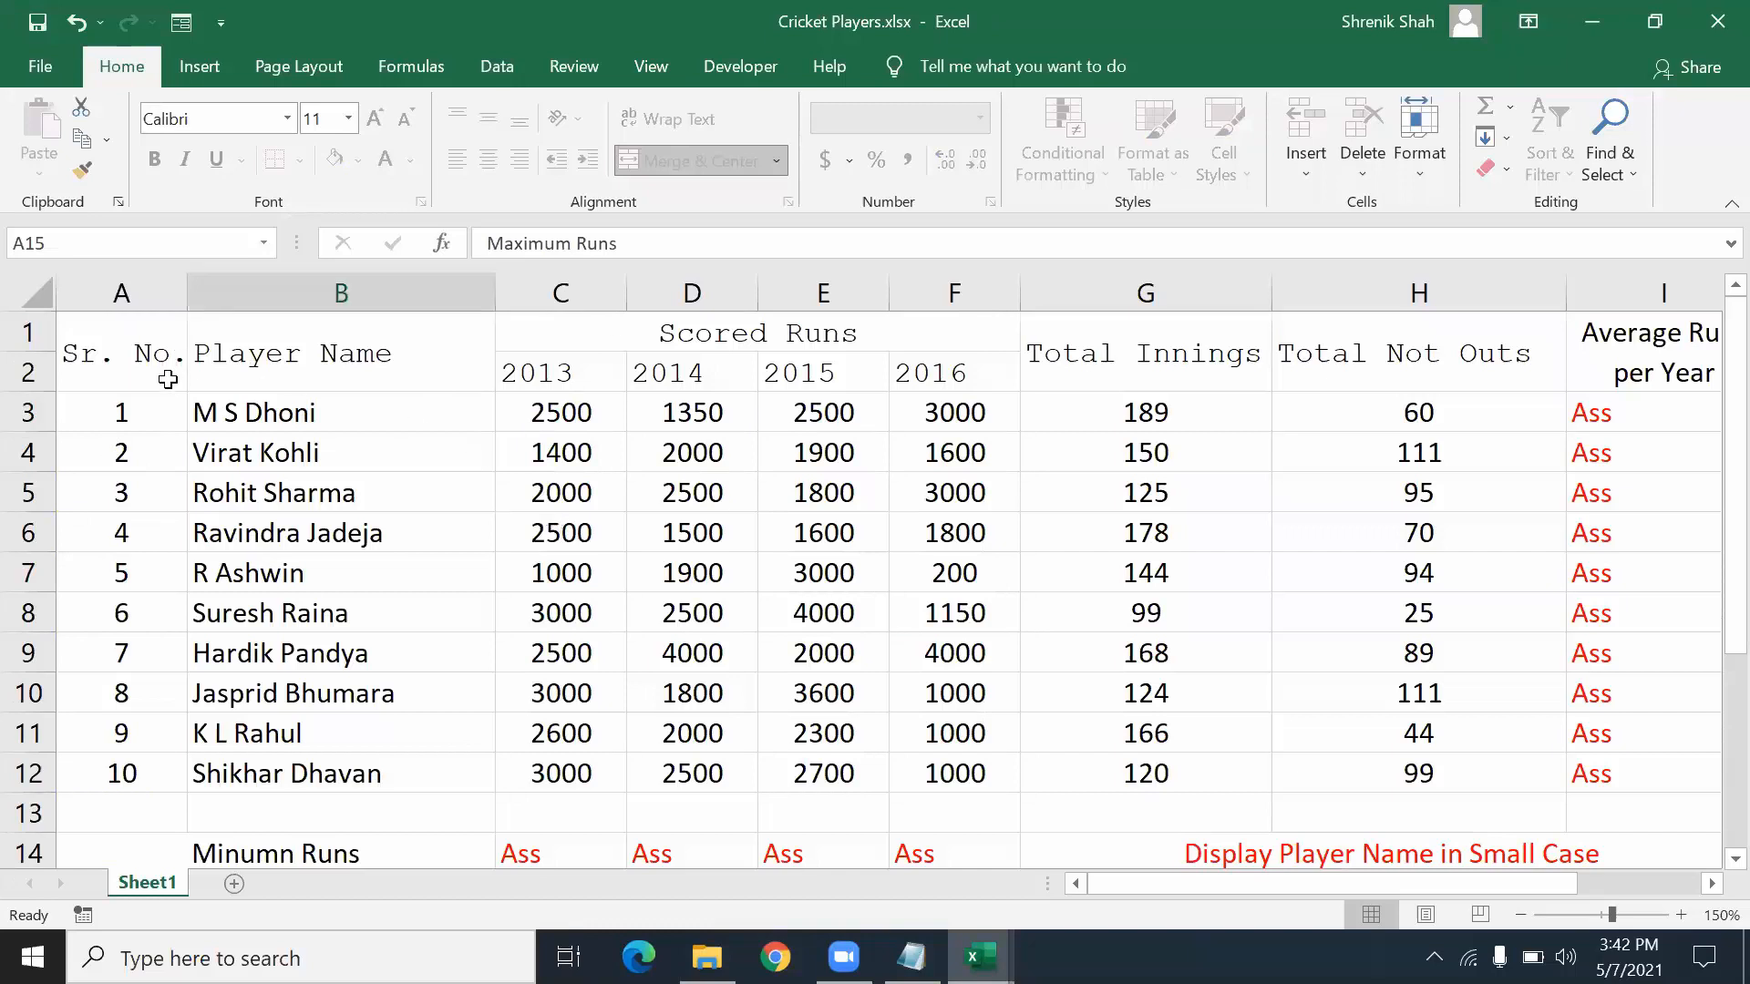
pyautogui.click(1670, 244)
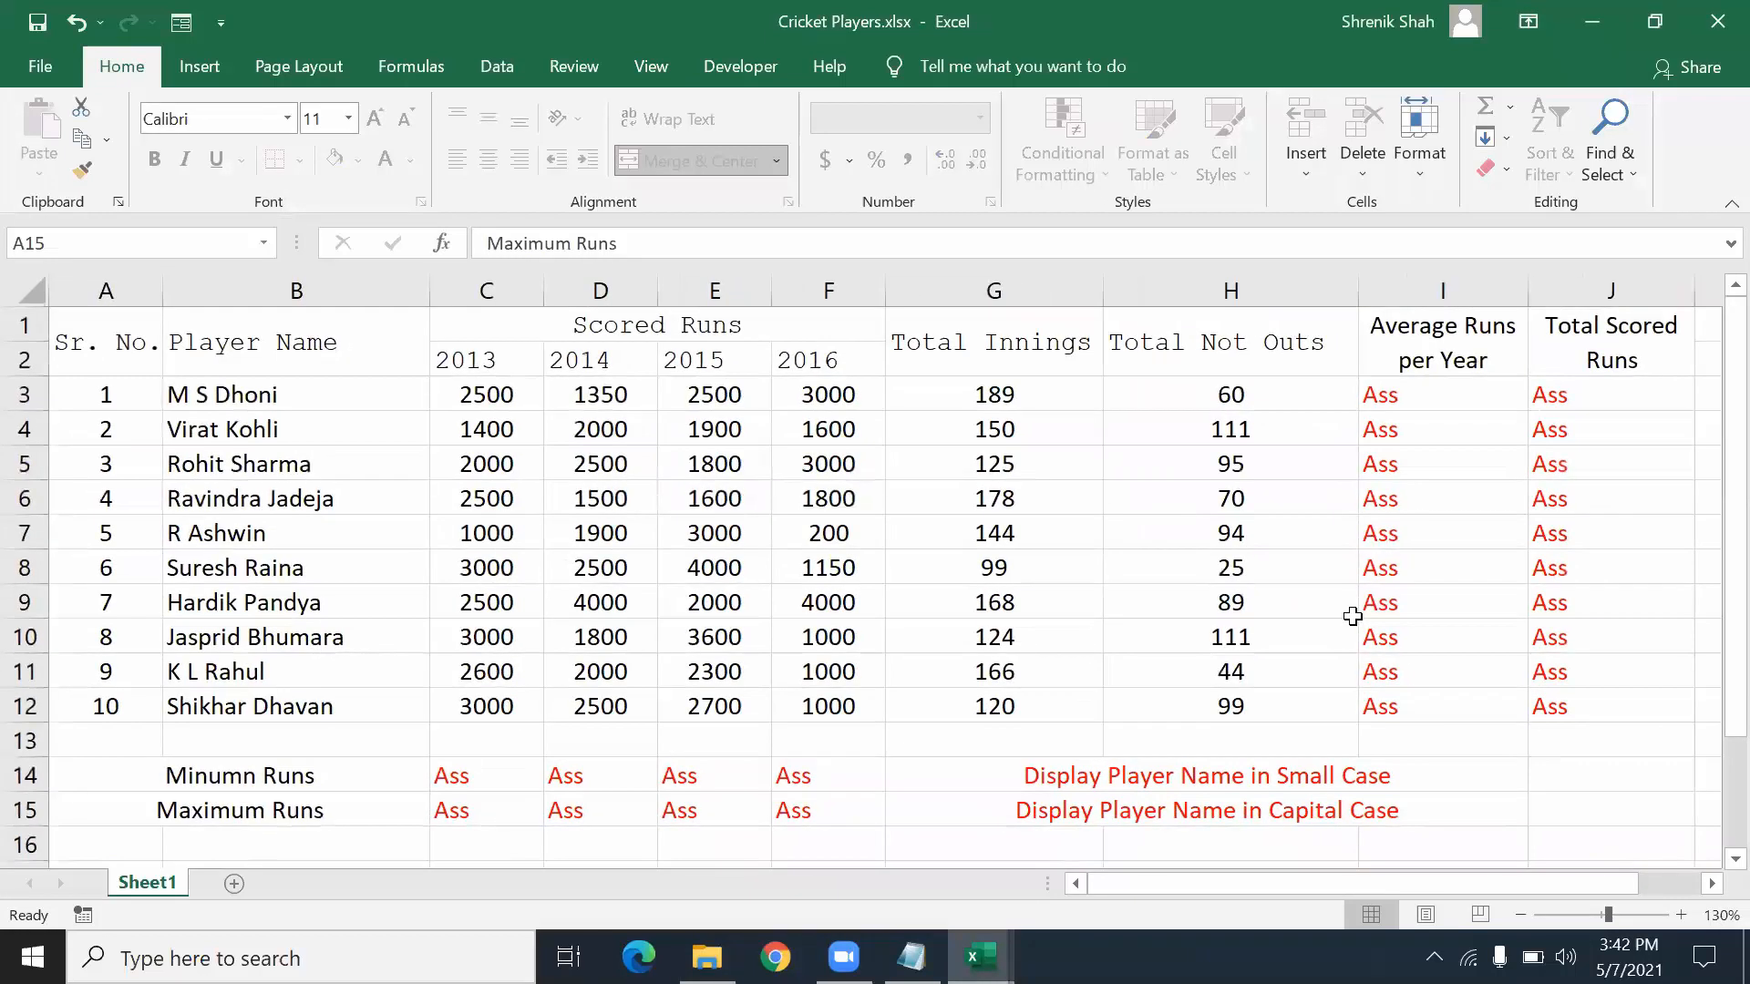
pyautogui.scroll(-2, 1352, 617)
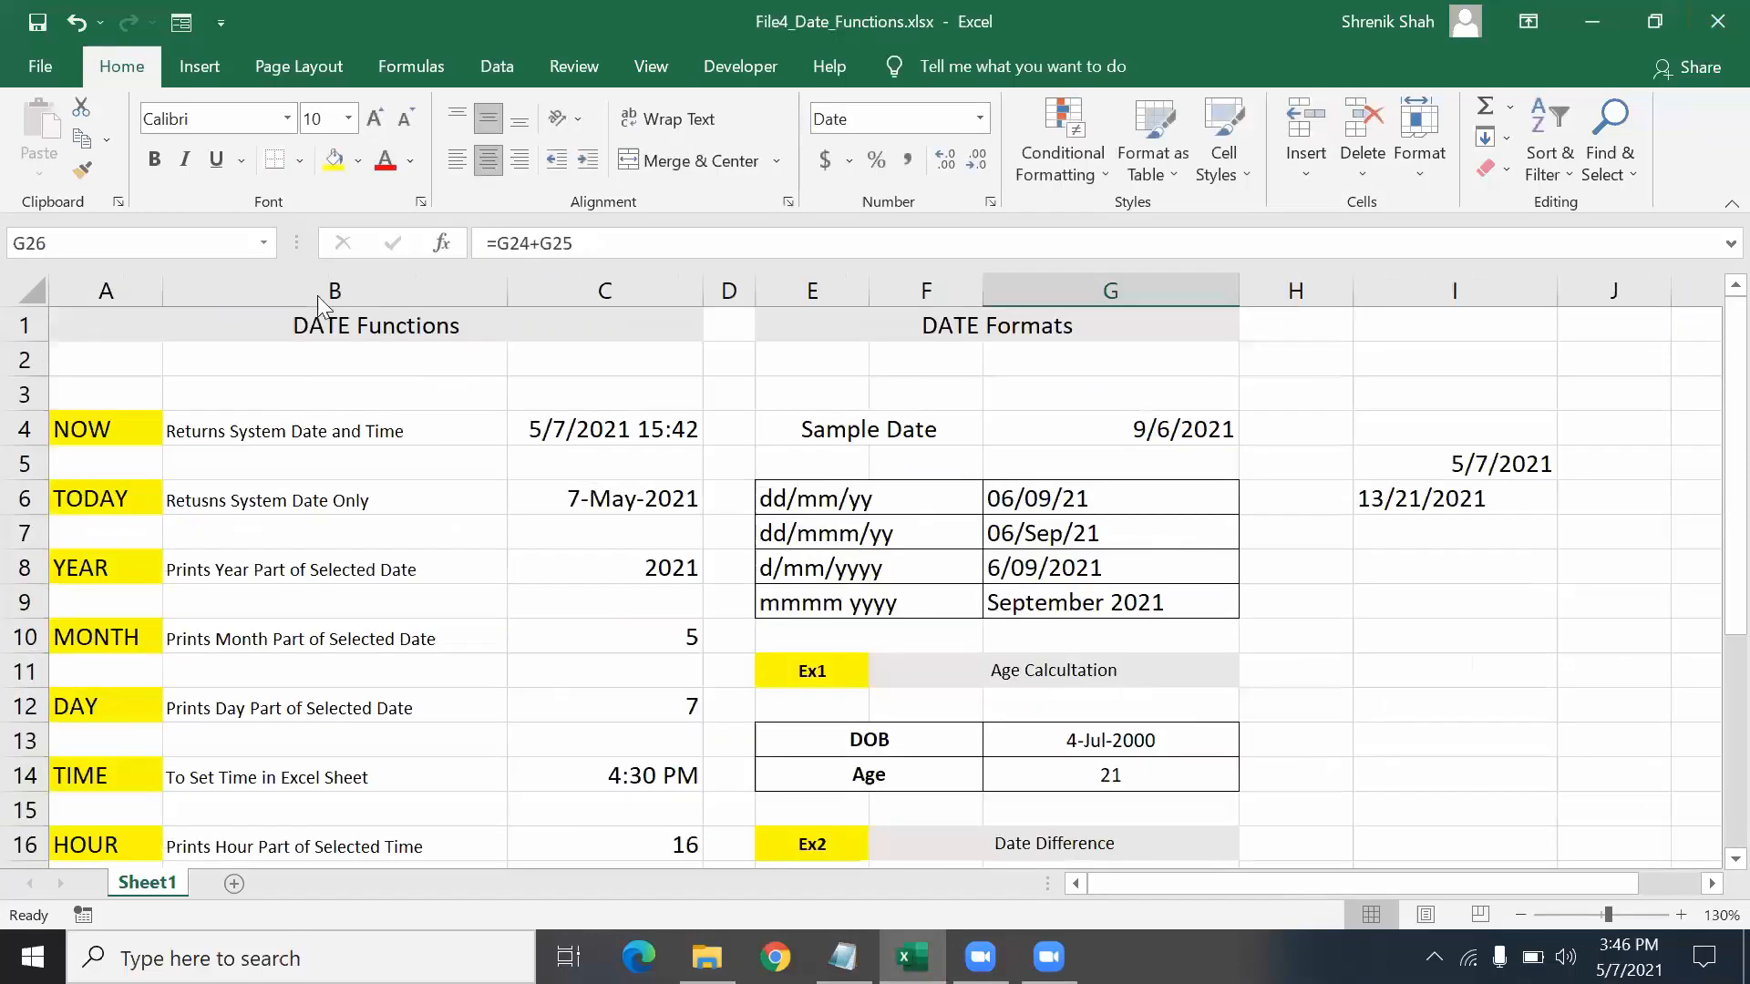
# - Open Product Summery.xlsx from the Assignment folder to see ABC Stationary Shop's Jan stock
pyautogui.hotkey('alt', 'Tab')
pyautogui.doubleClick(318, 337)
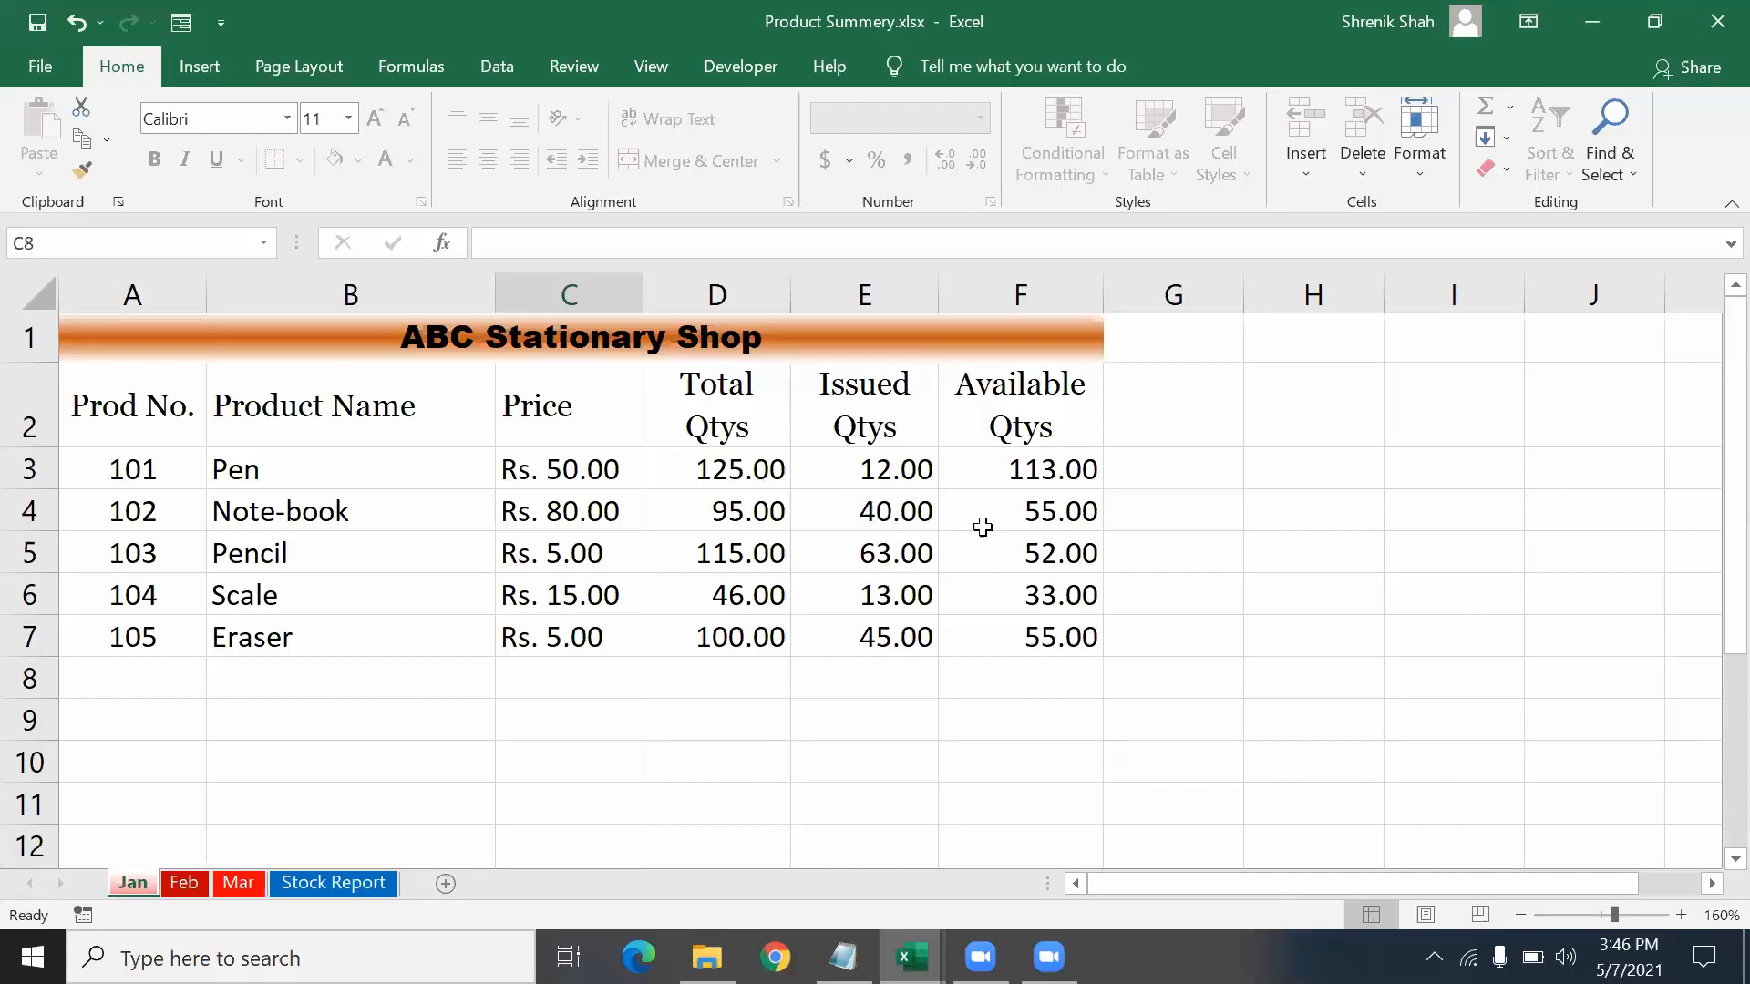
# - Look over the Jan, Feb and Mar sheets' figures, then the Stock Report sheet
pyautogui.click(184, 884)
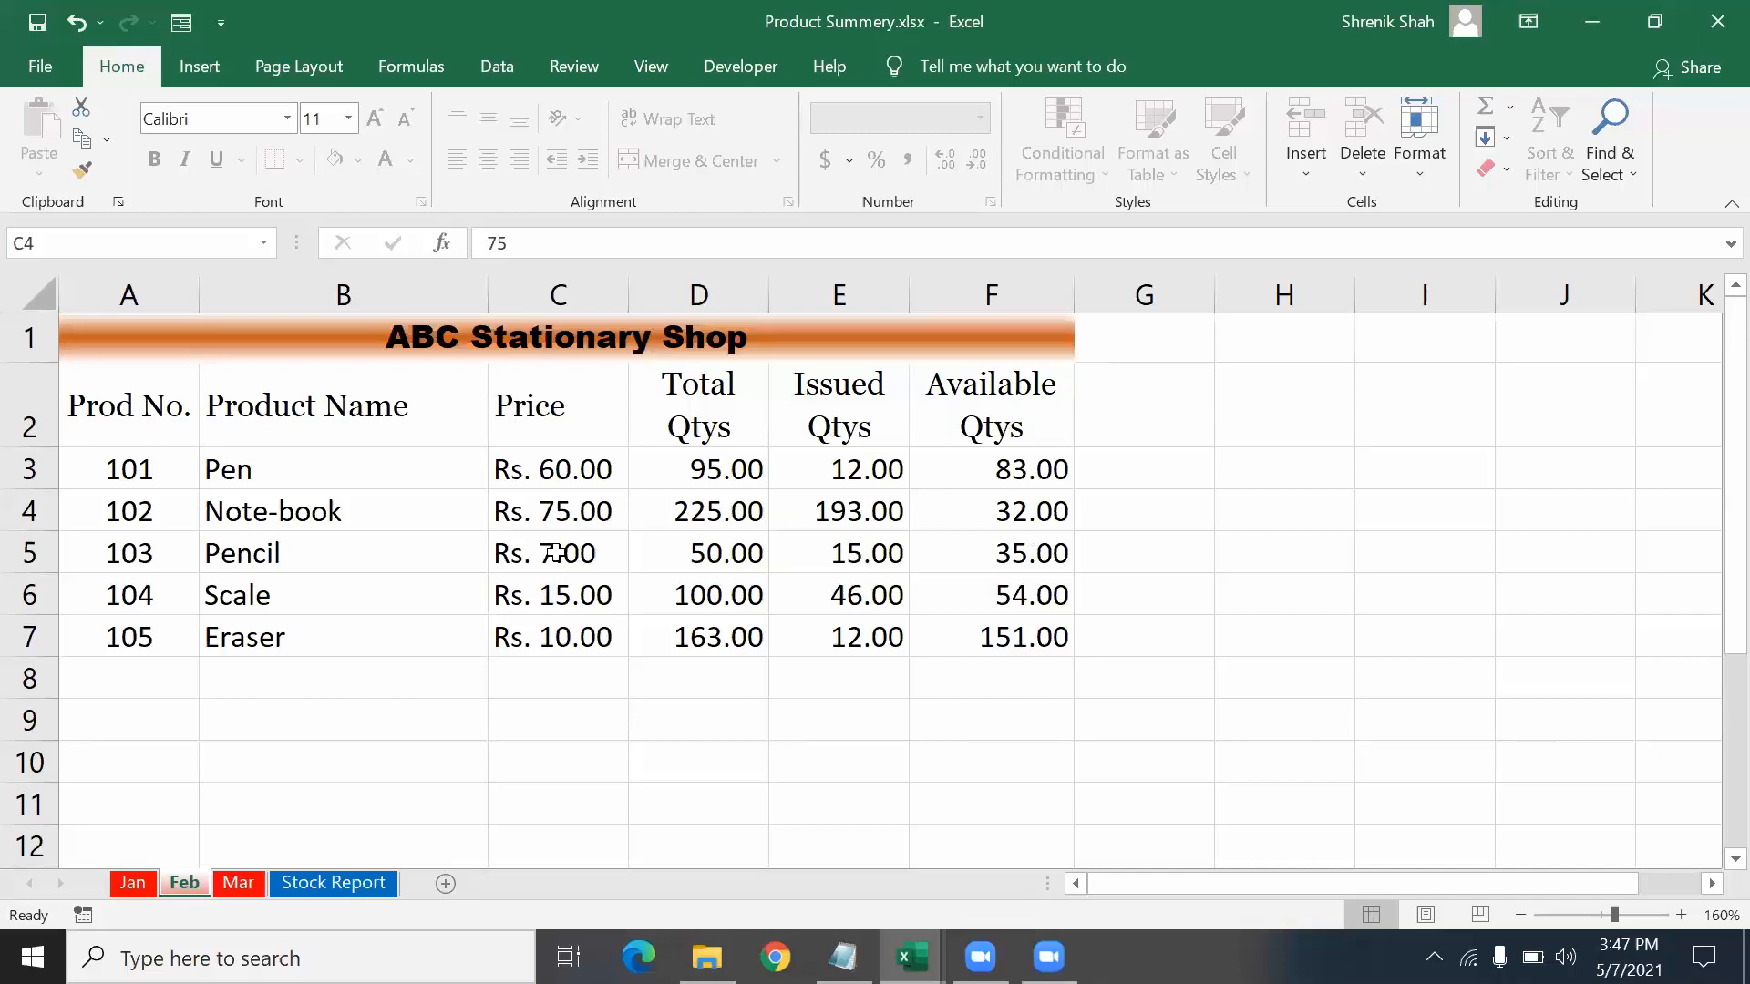
pyautogui.click(138, 889)
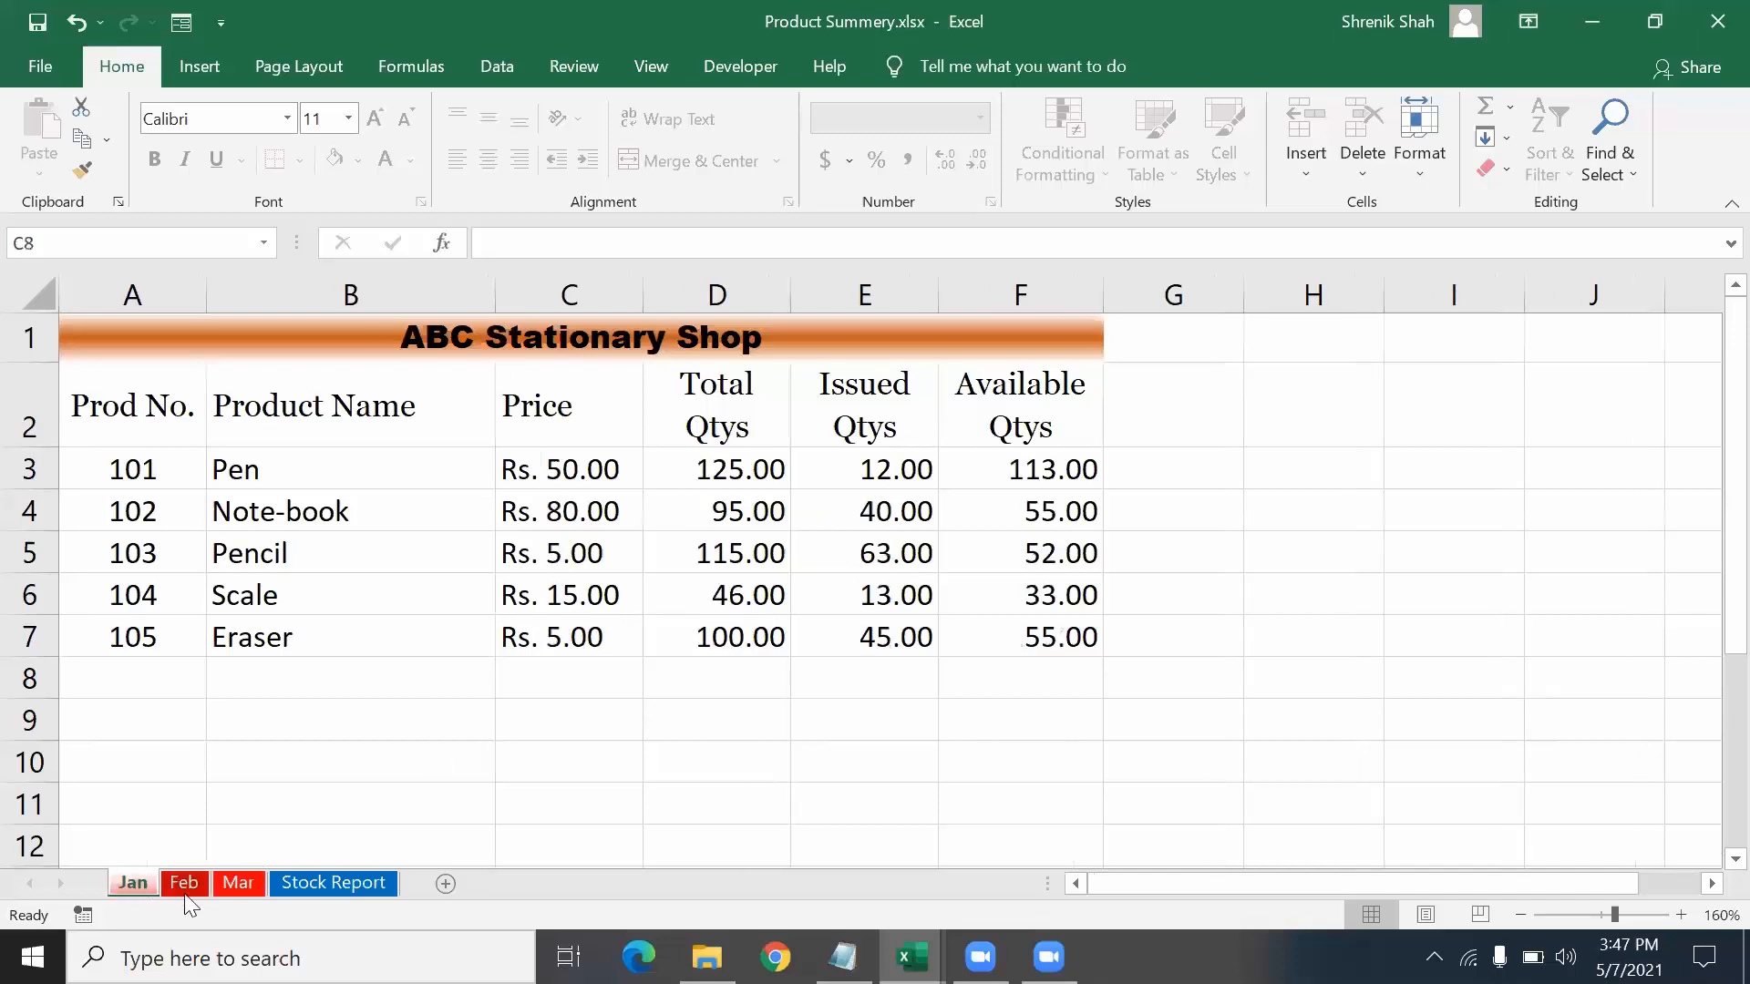
pyautogui.click(193, 889)
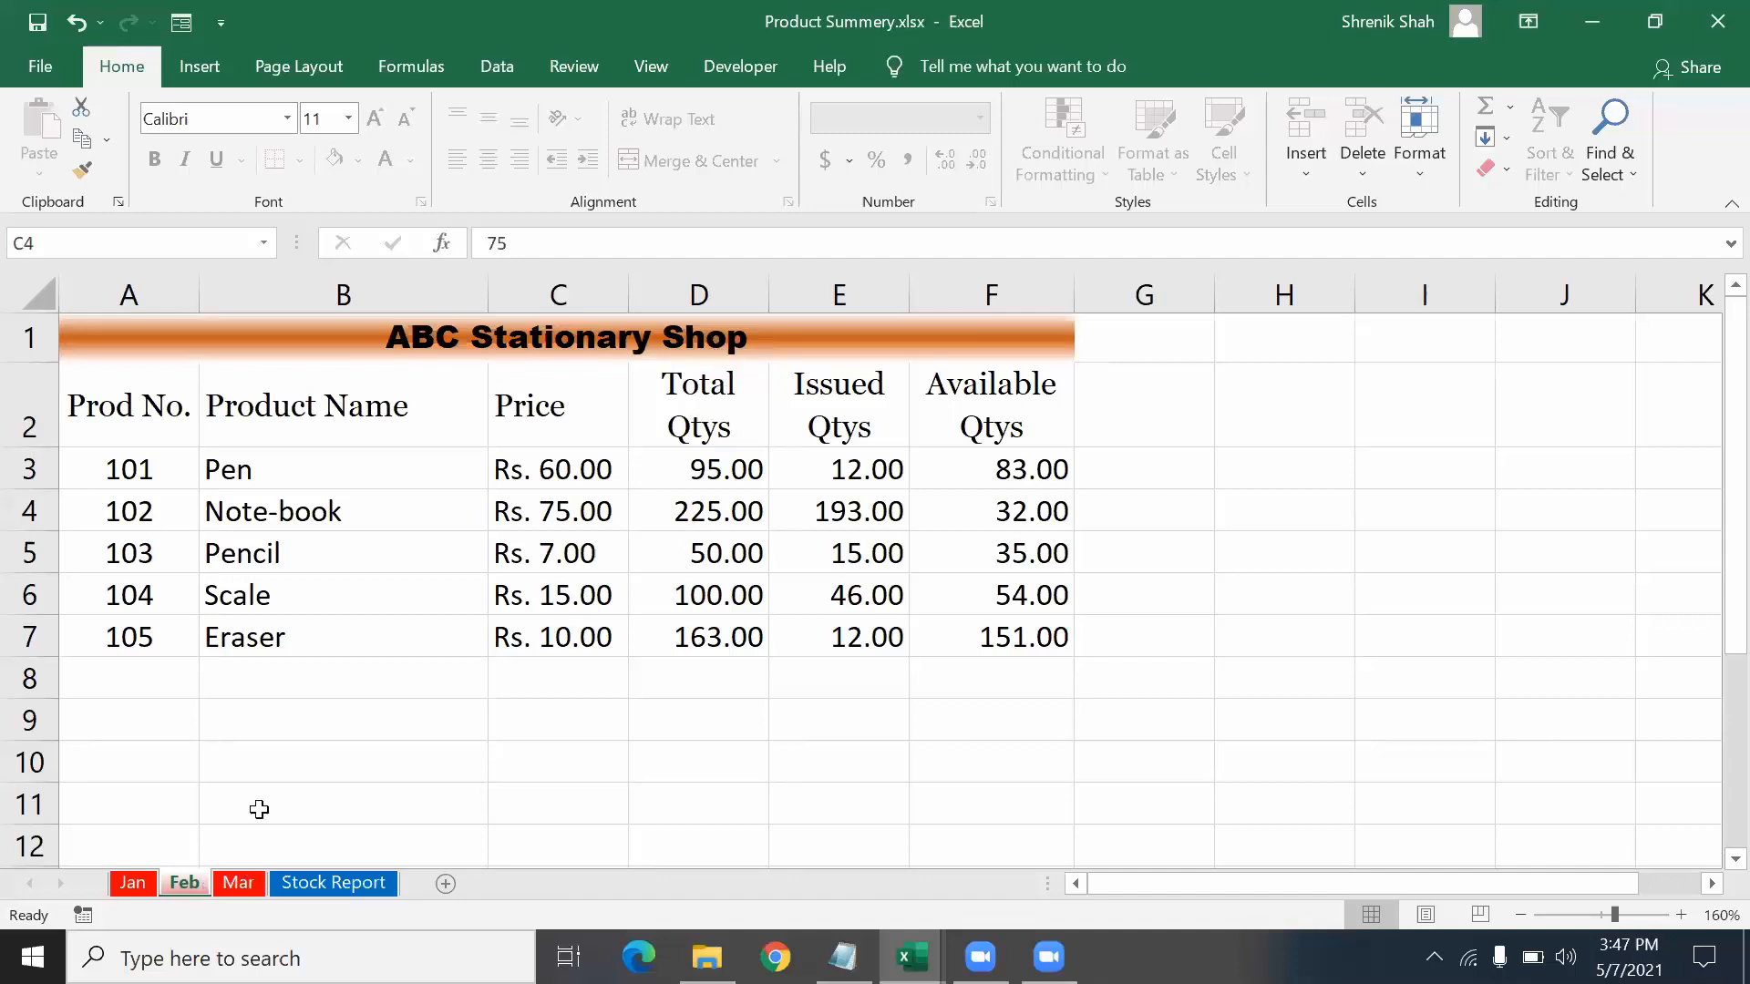
pyautogui.click(257, 881)
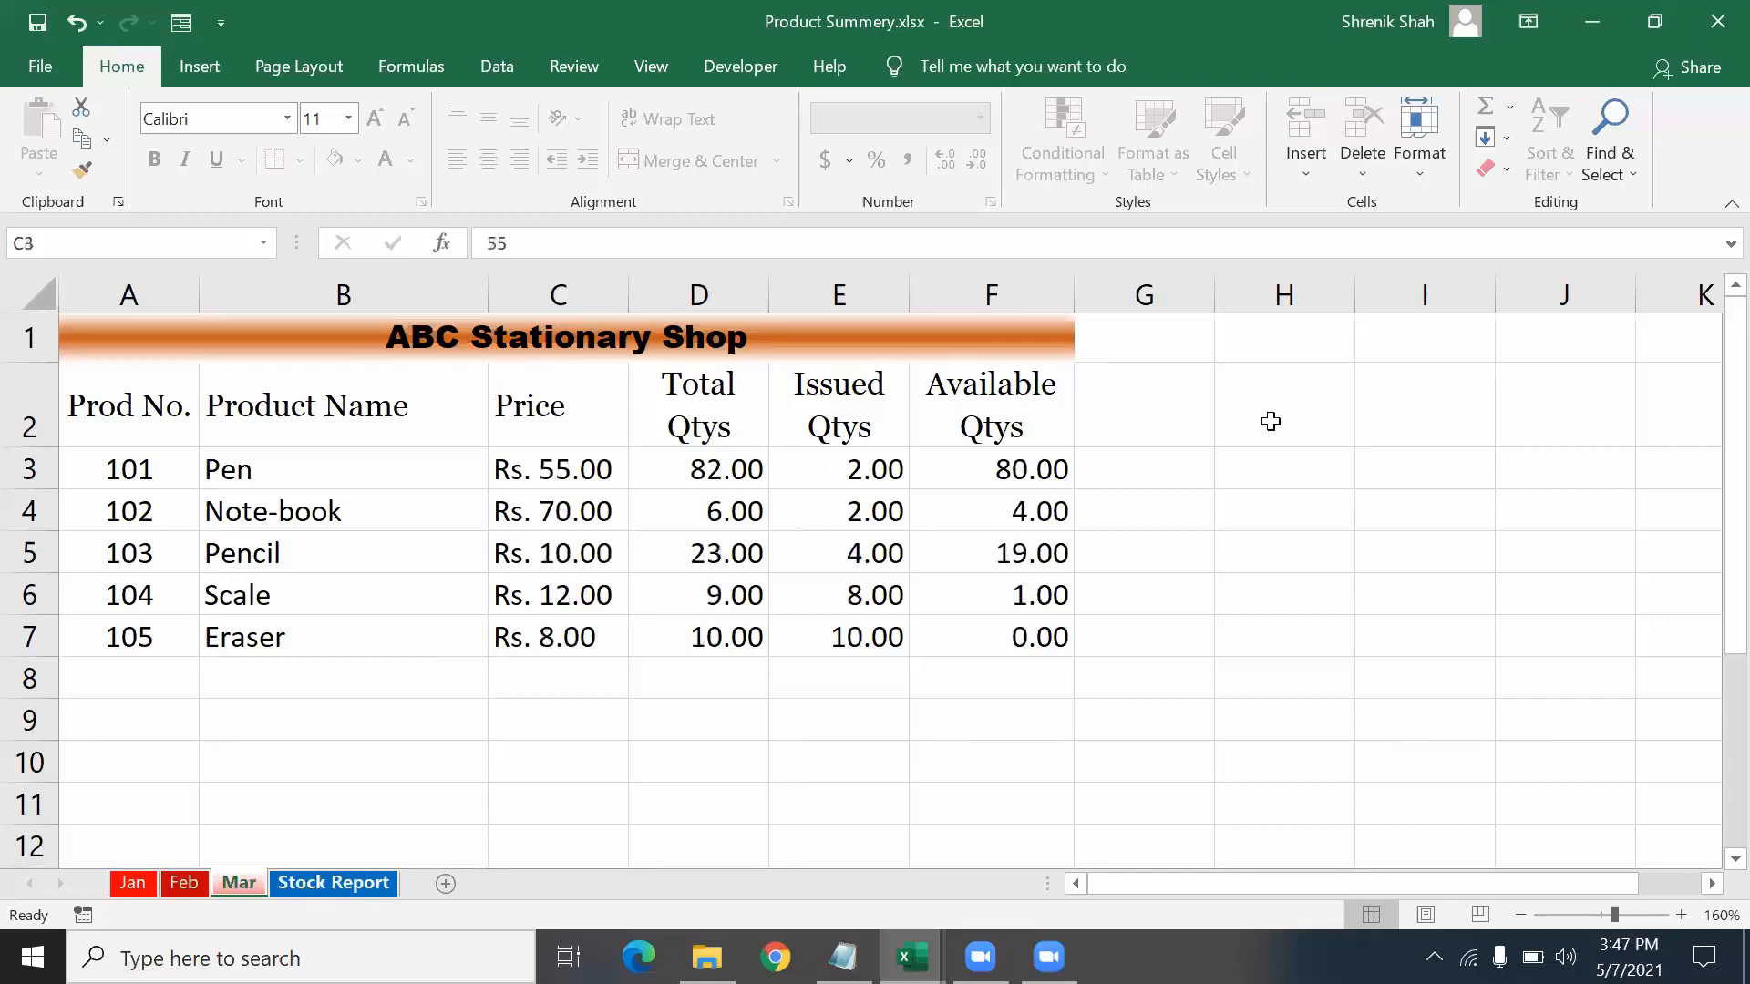
pyautogui.hotkey('ctrl', 'pagedown')
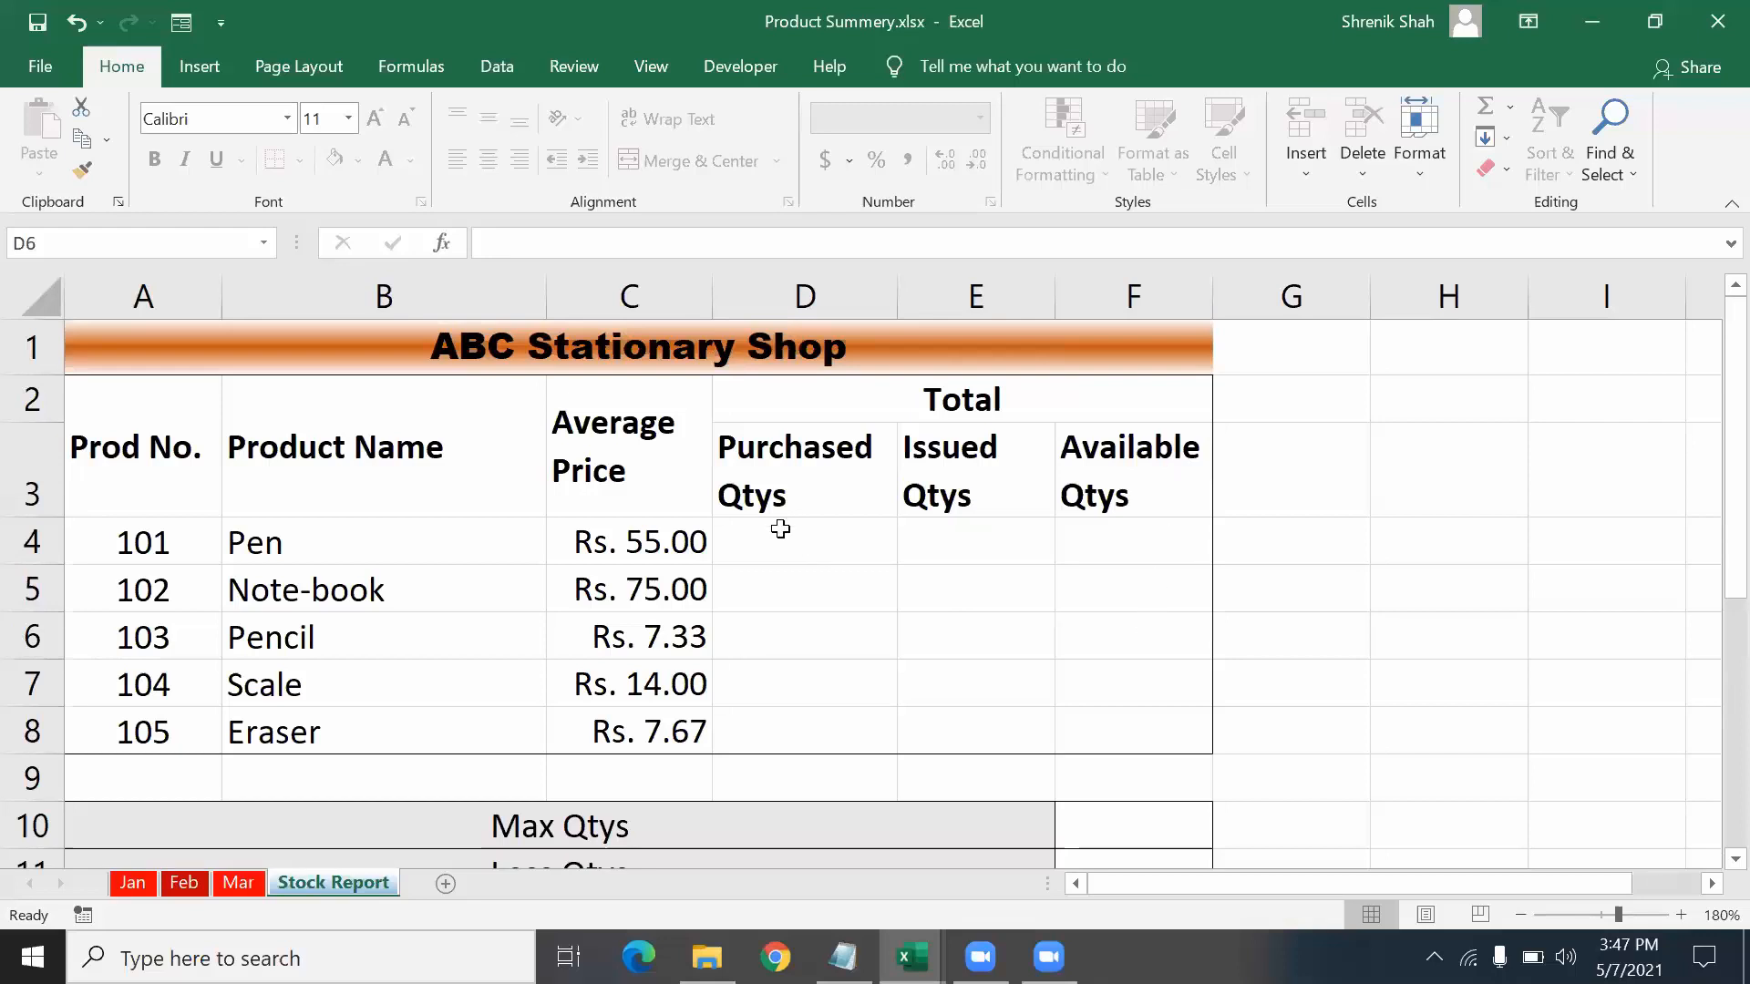
# - Page from Jan through to the Stock Report again, scroll it, then return to the Assignment folder
pyautogui.click(165, 879)
pyautogui.click(151, 883)
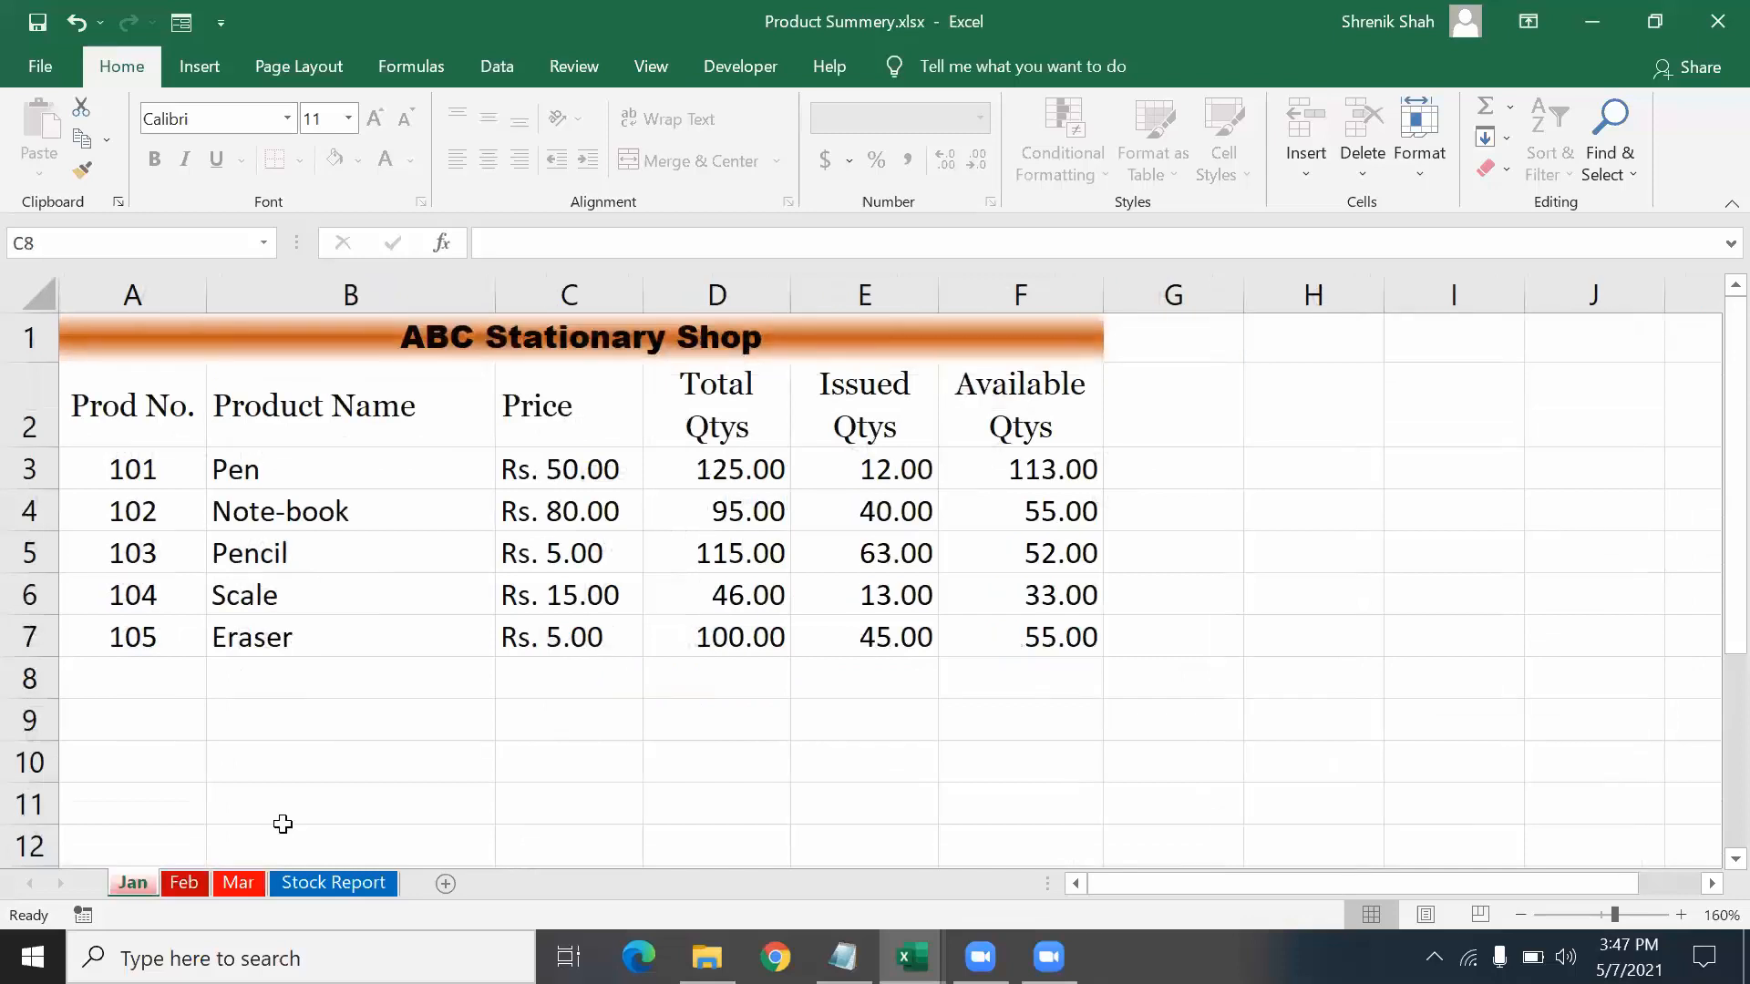
pyautogui.hotkey('ctrl', 'pagedown')
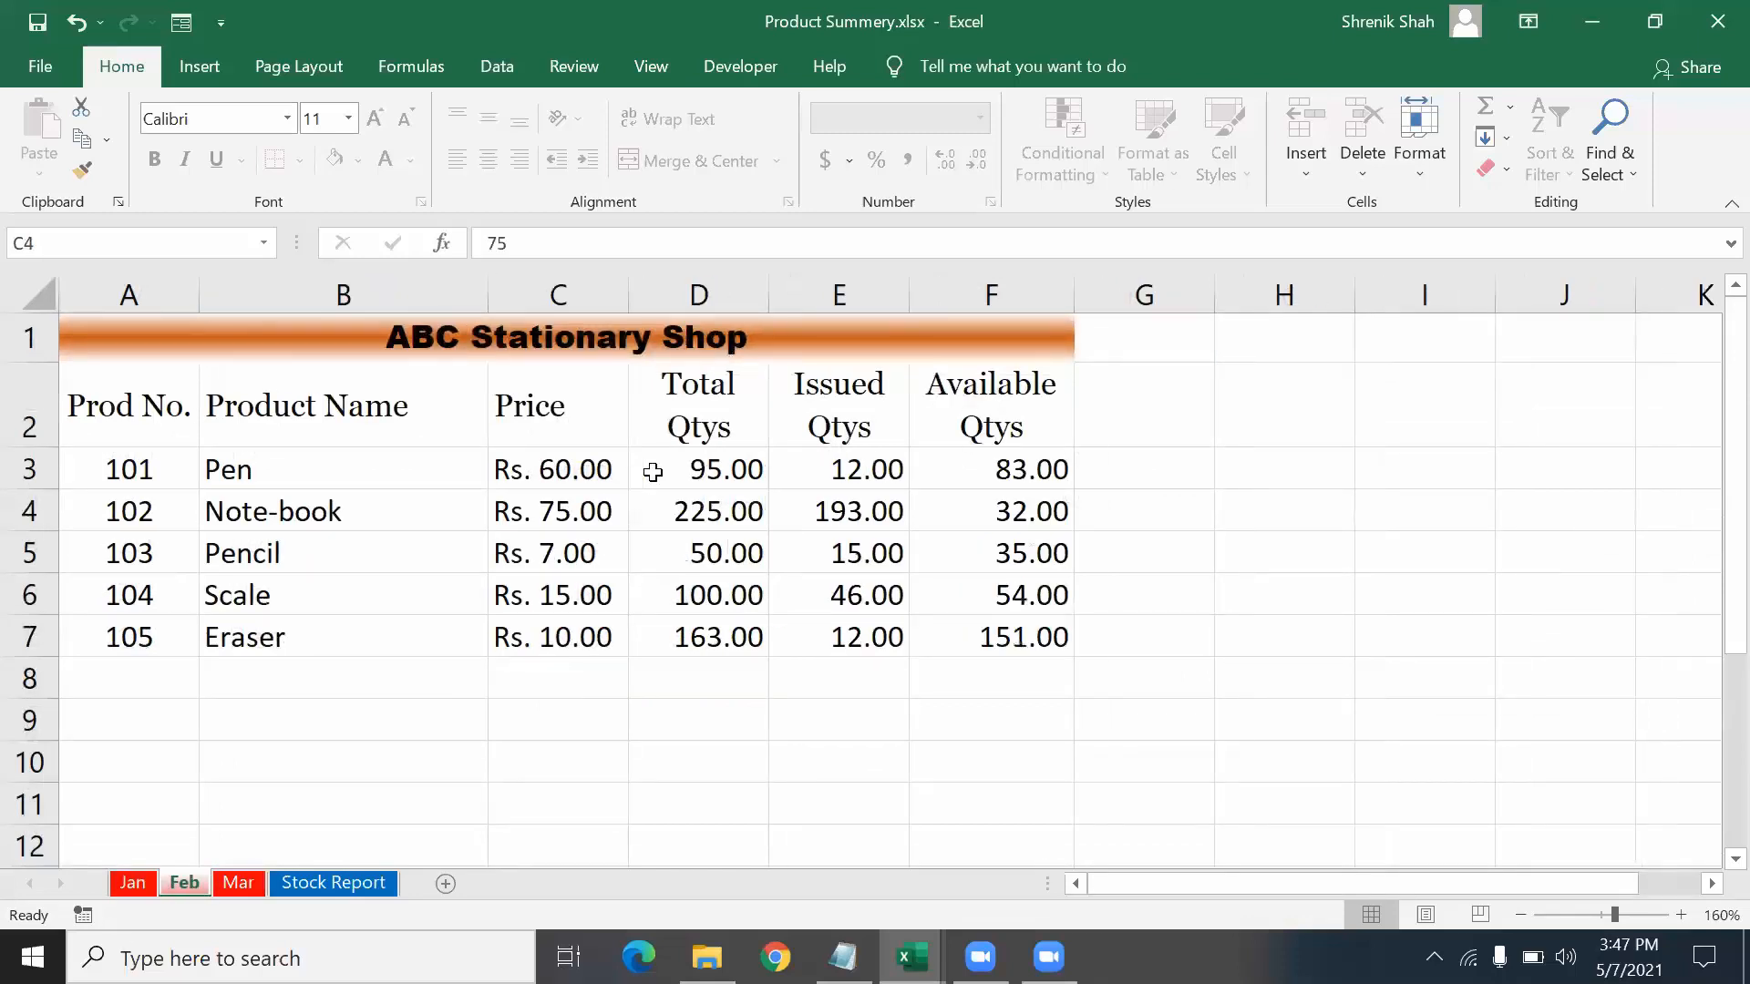
pyautogui.hotkey('ctrl', 'pagedown')
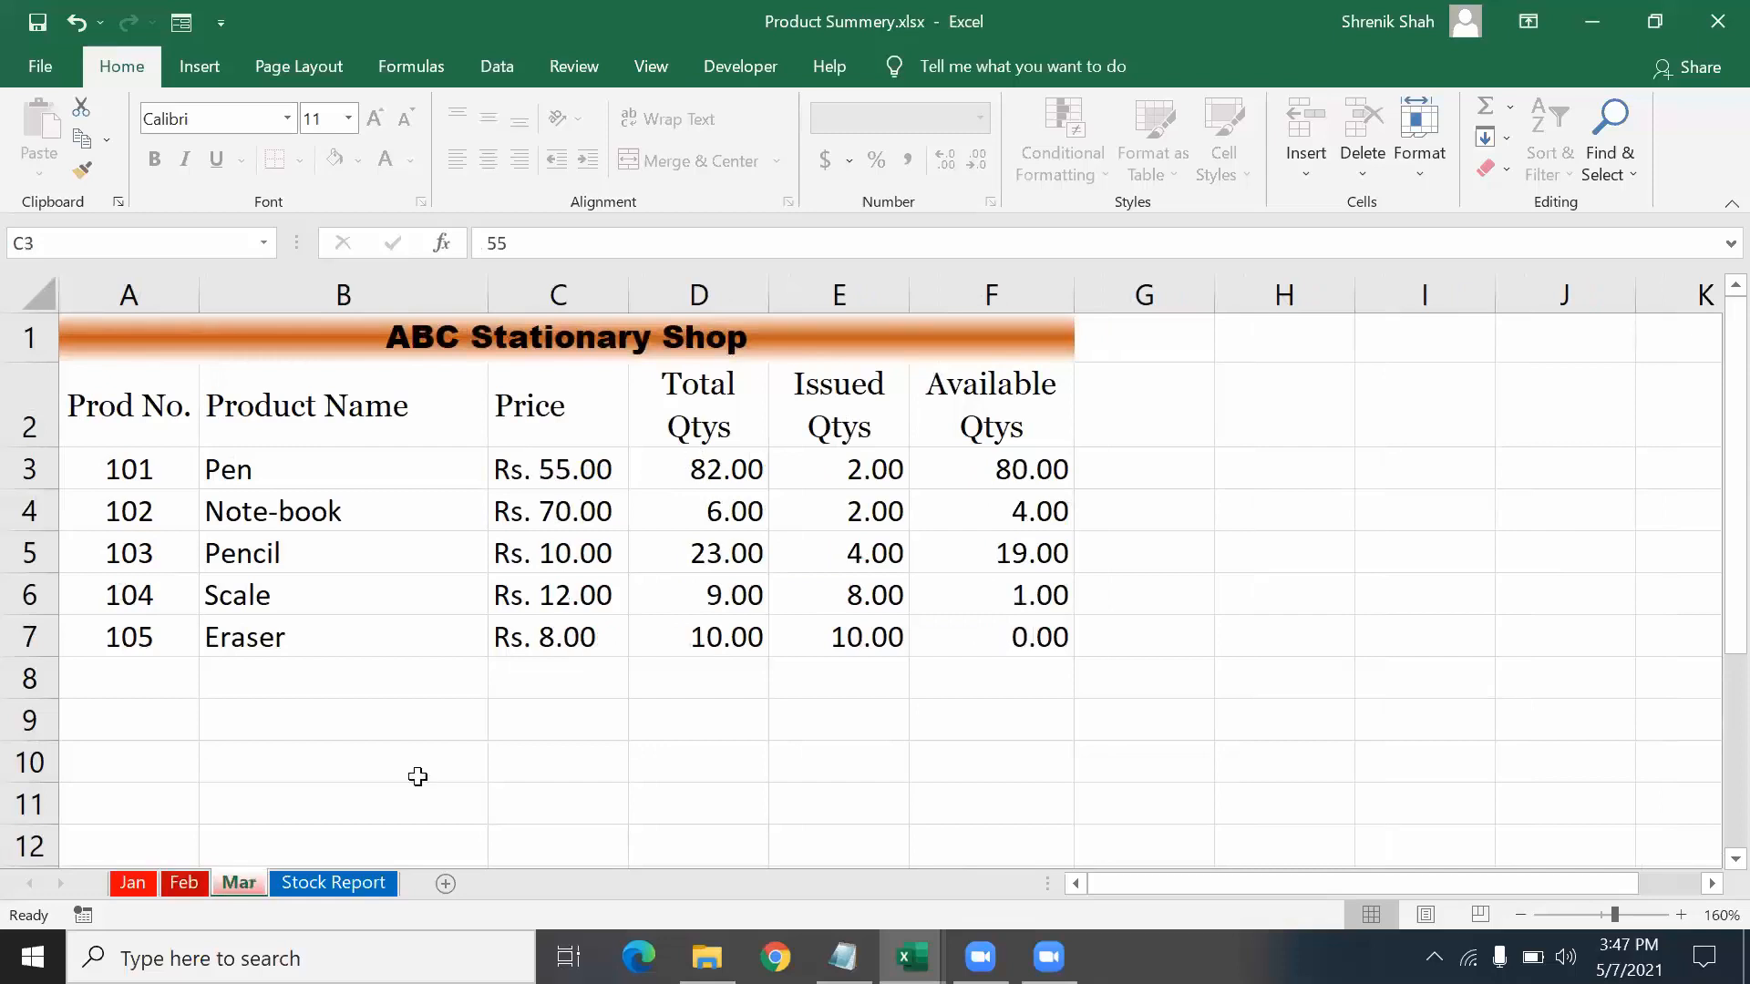
pyautogui.hotkey('ctrl', 'pagedown')
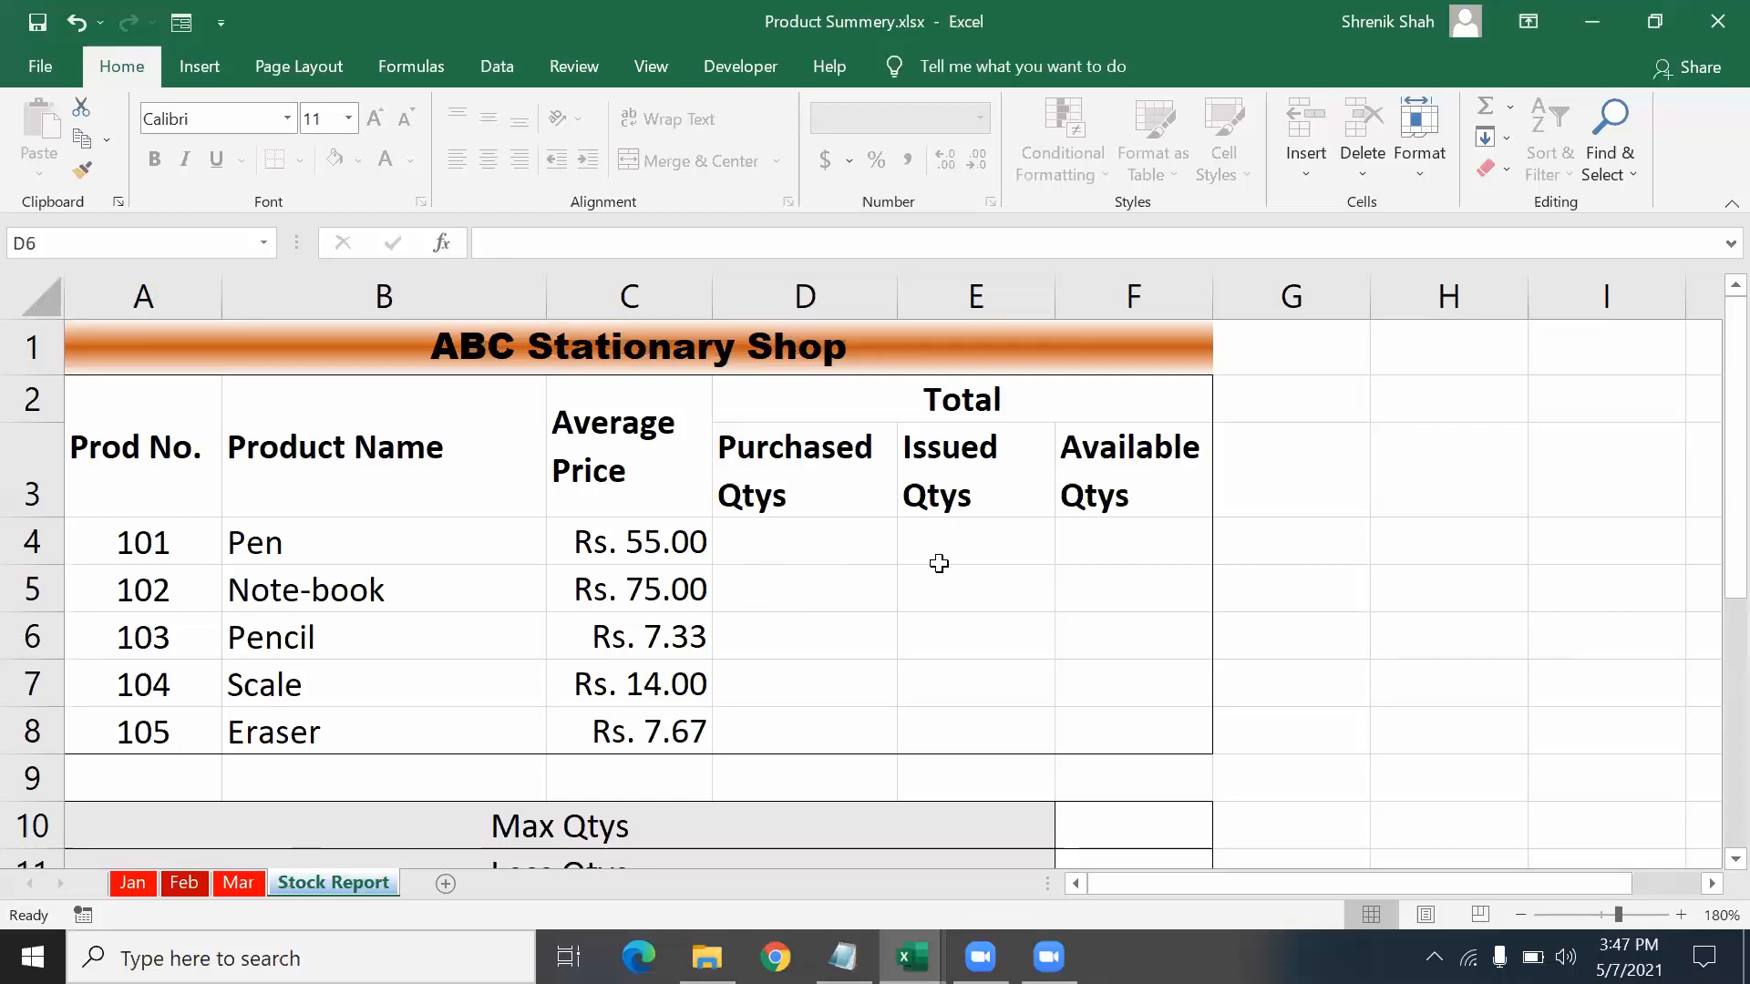
pyautogui.scroll(-1, 1015, 648)
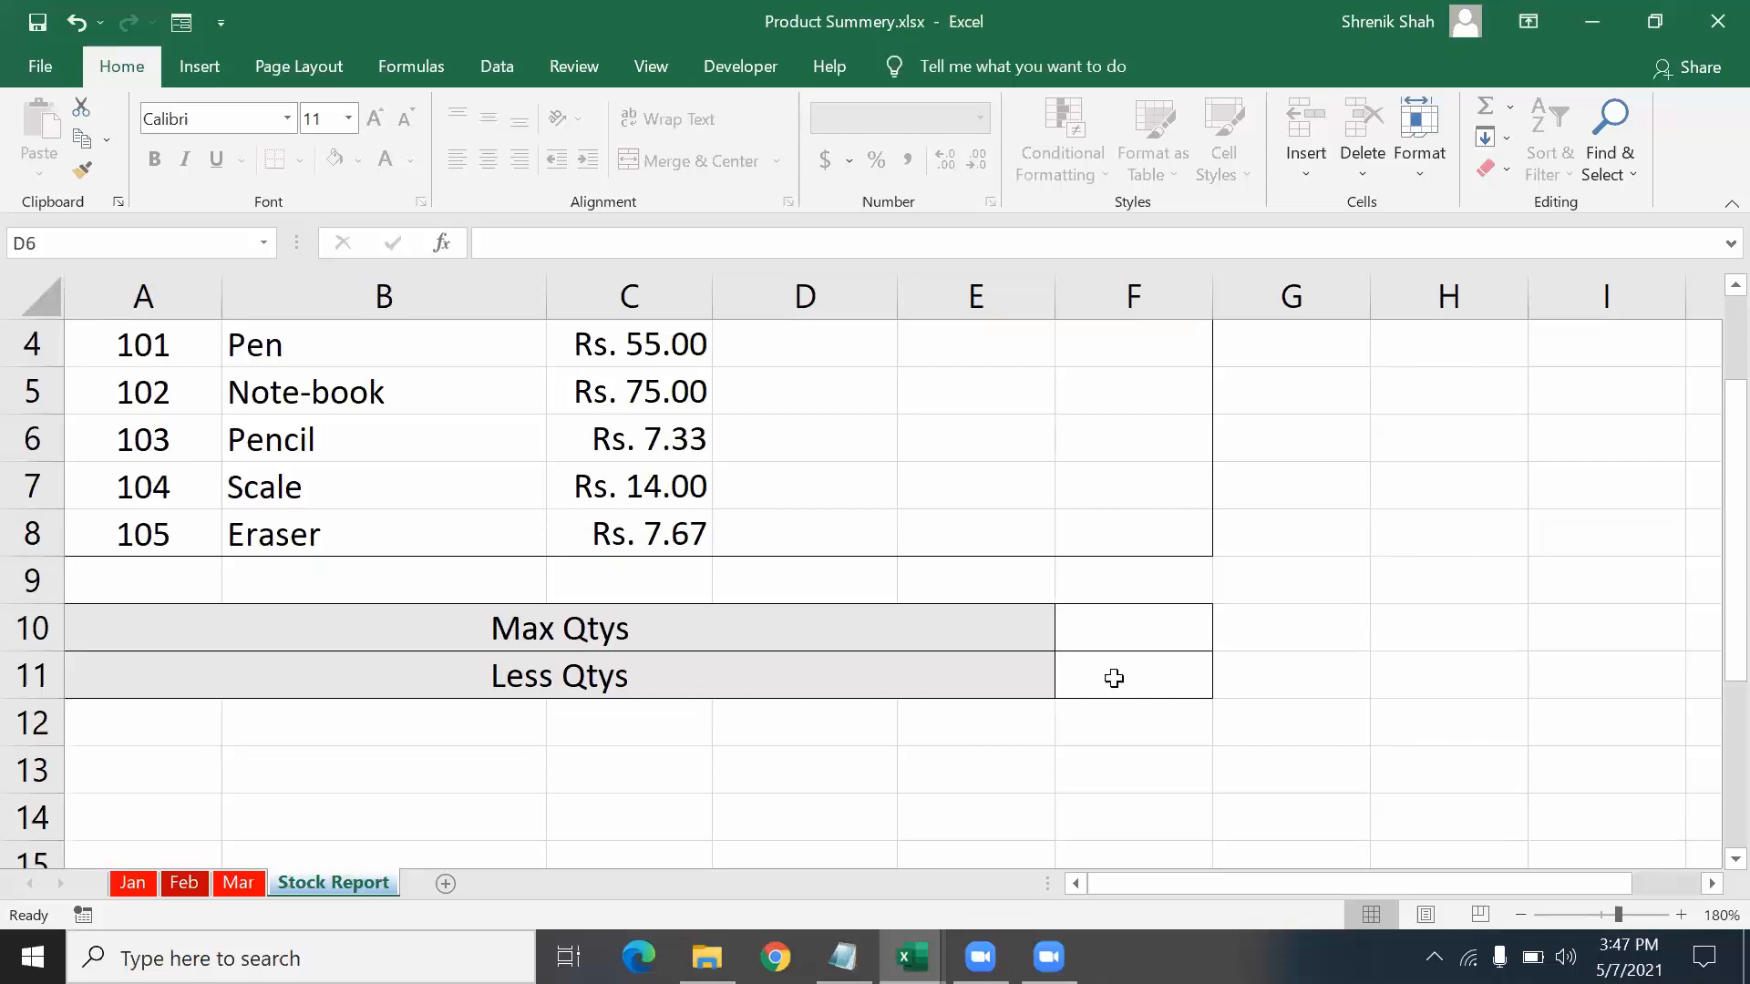
pyautogui.scroll(1, 948, 702)
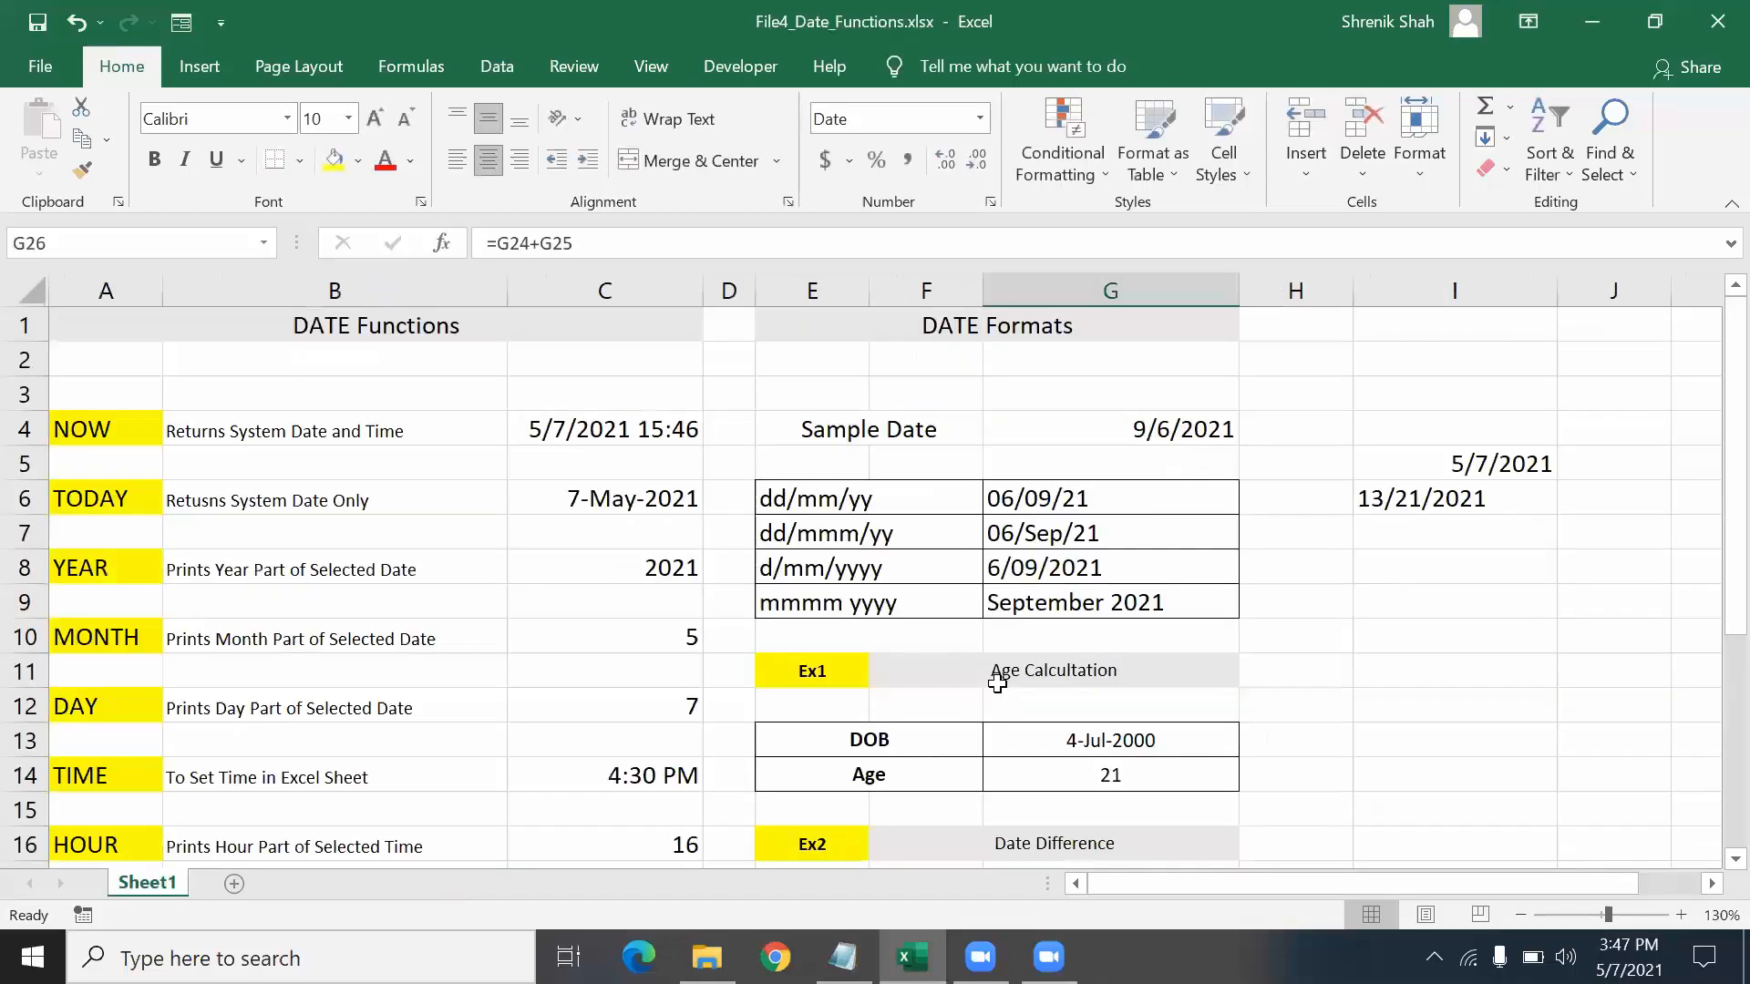
pyautogui.hotkey('alt', 'Tab')
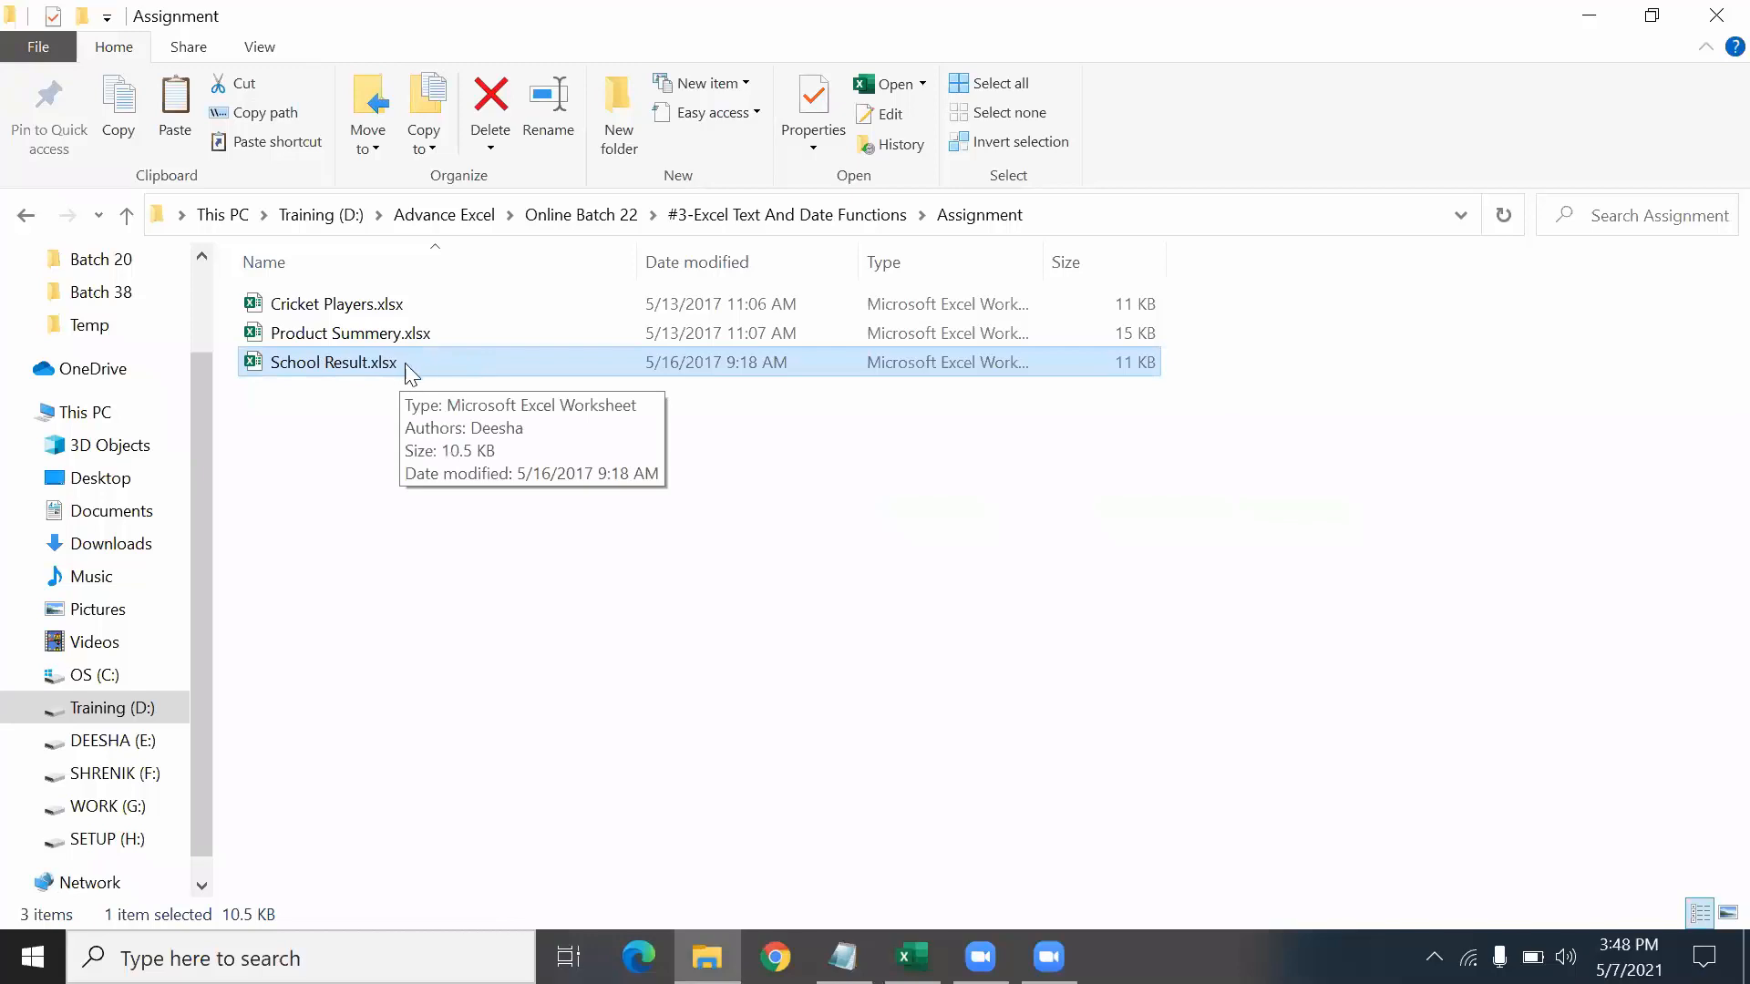
# - Deselect School Result.xlsx and close the Assignment folder window
pyautogui.click(810, 447)
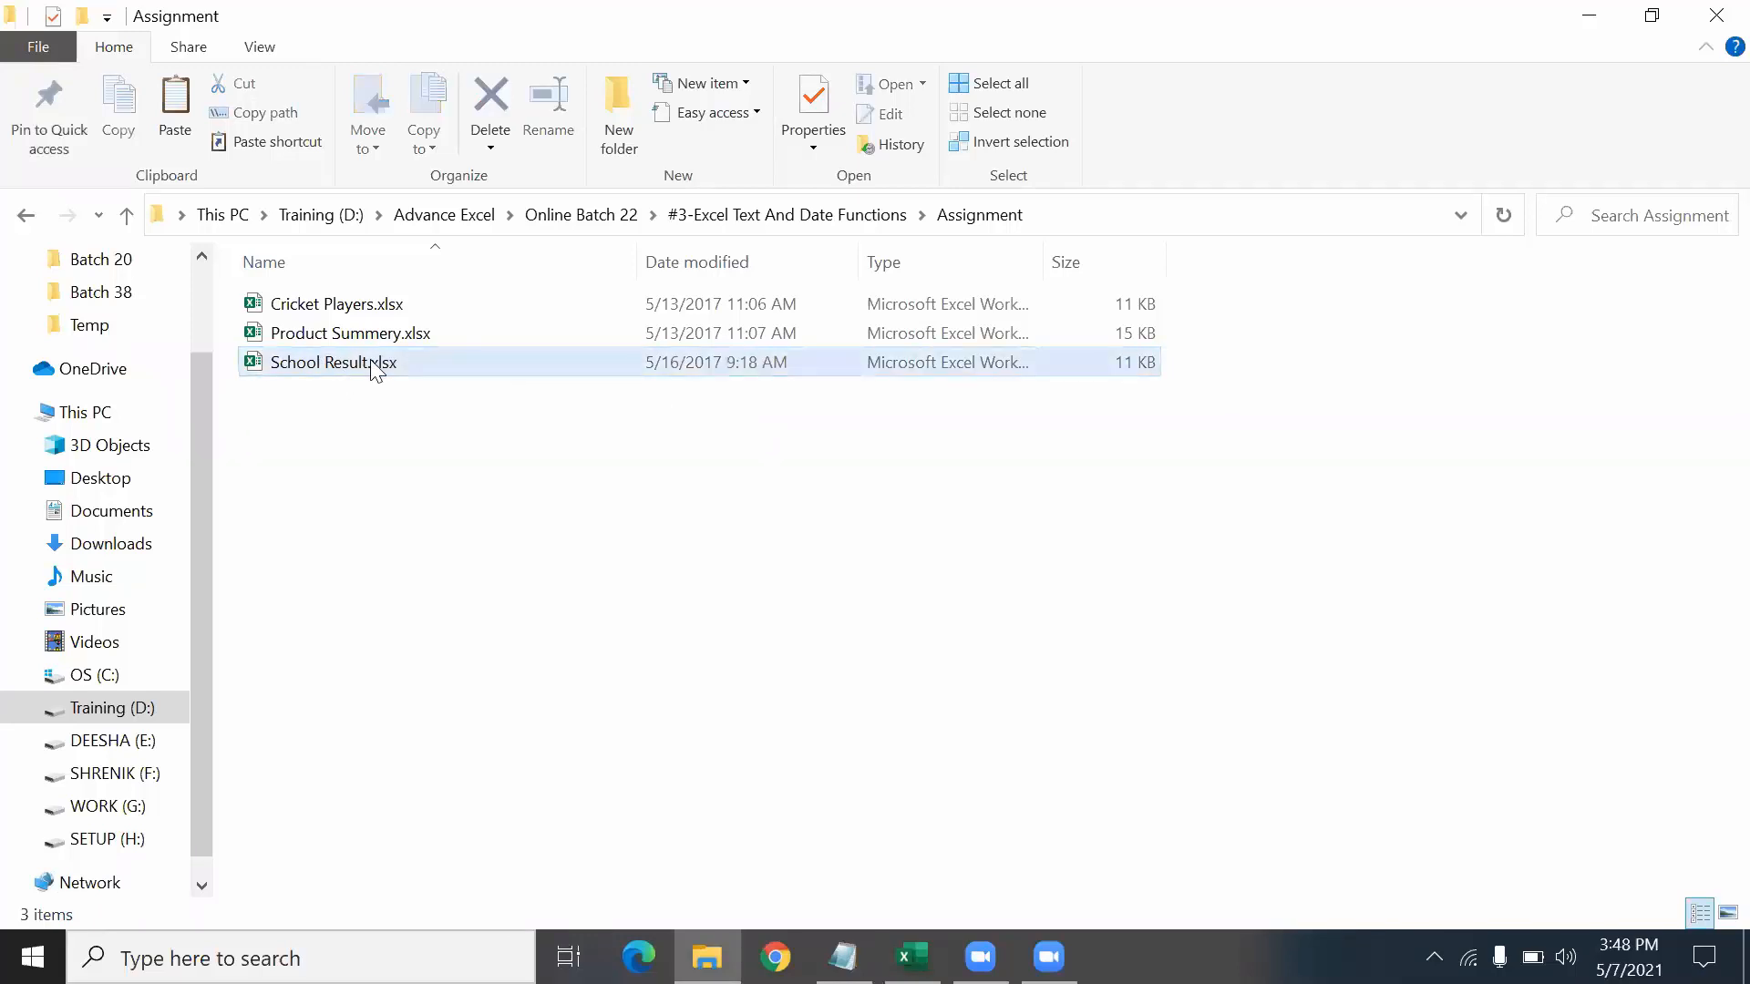
pyautogui.moveTo(373, 369)
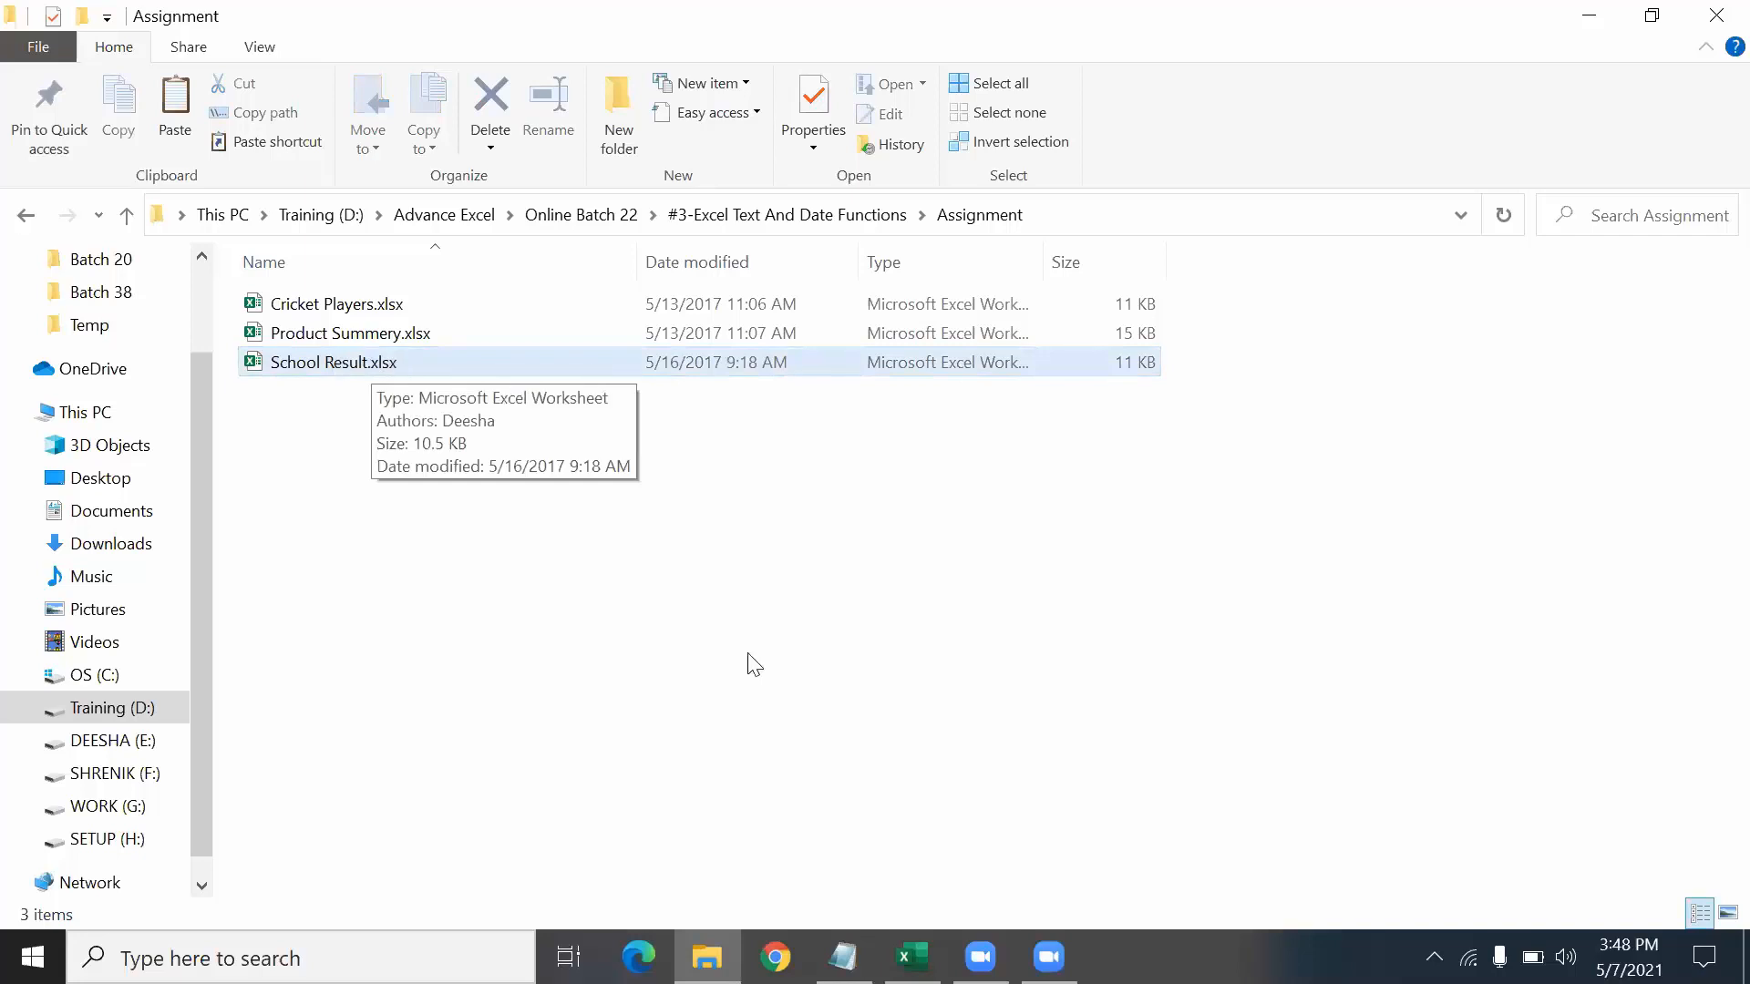
pyautogui.click(1713, 12)
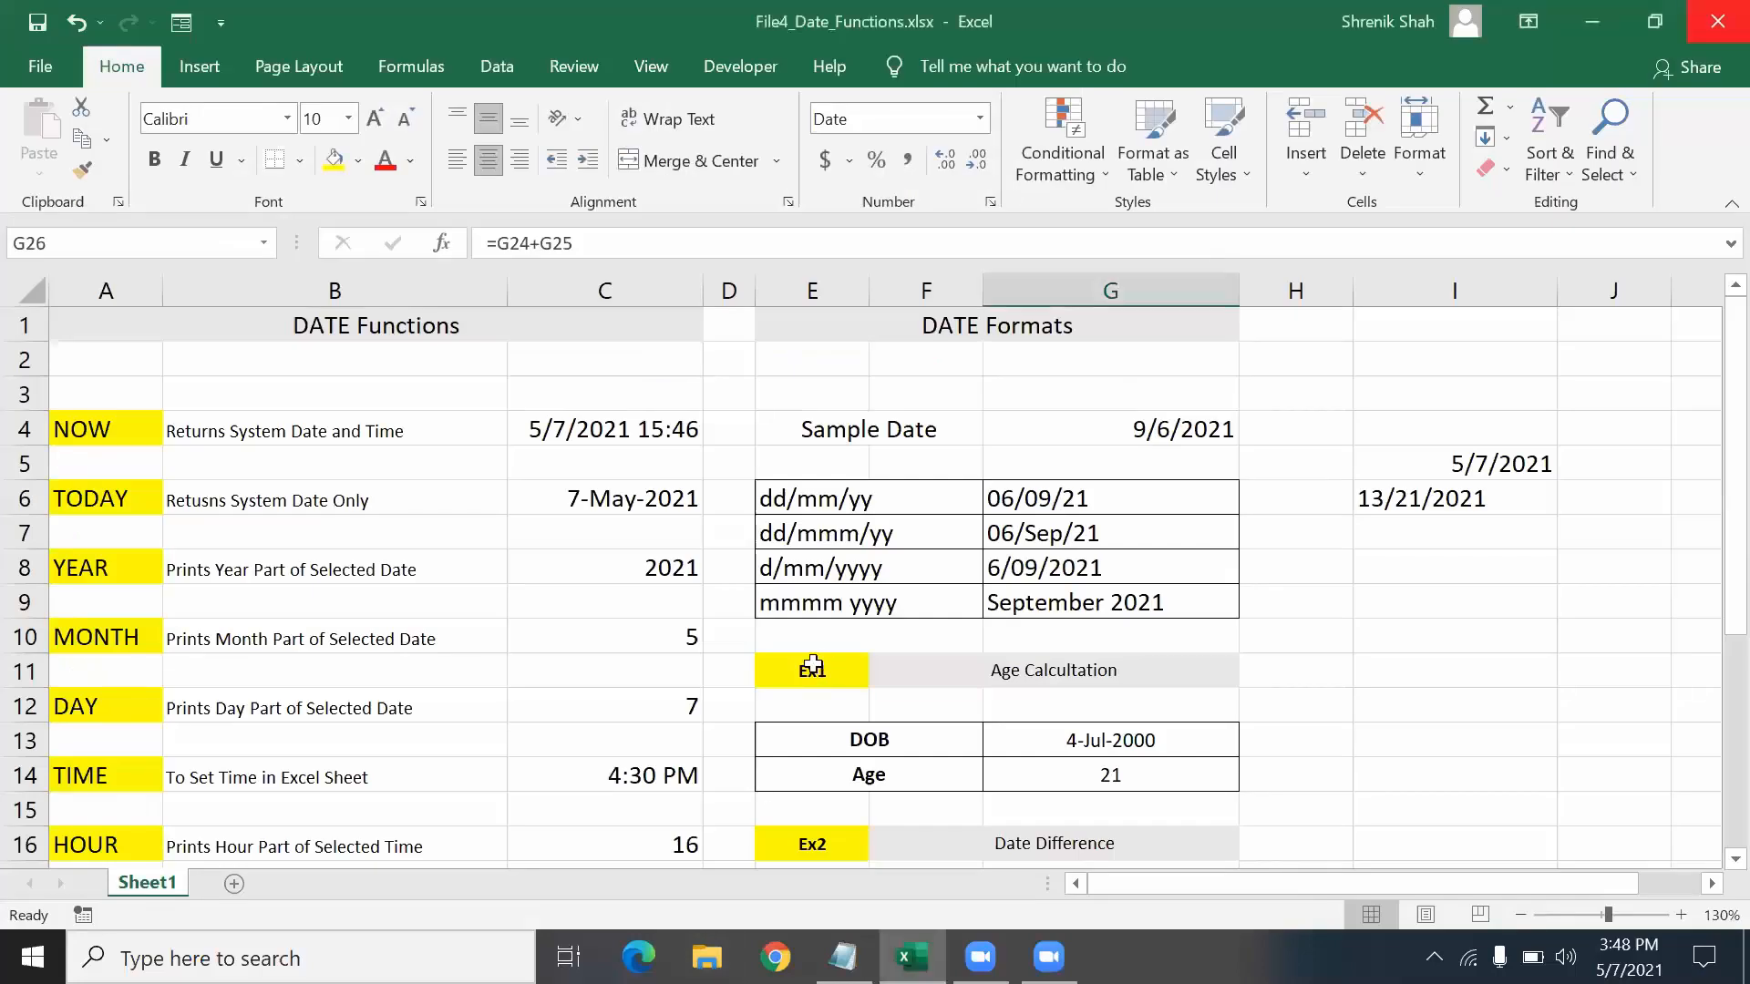
pyautogui.click(653, 542)
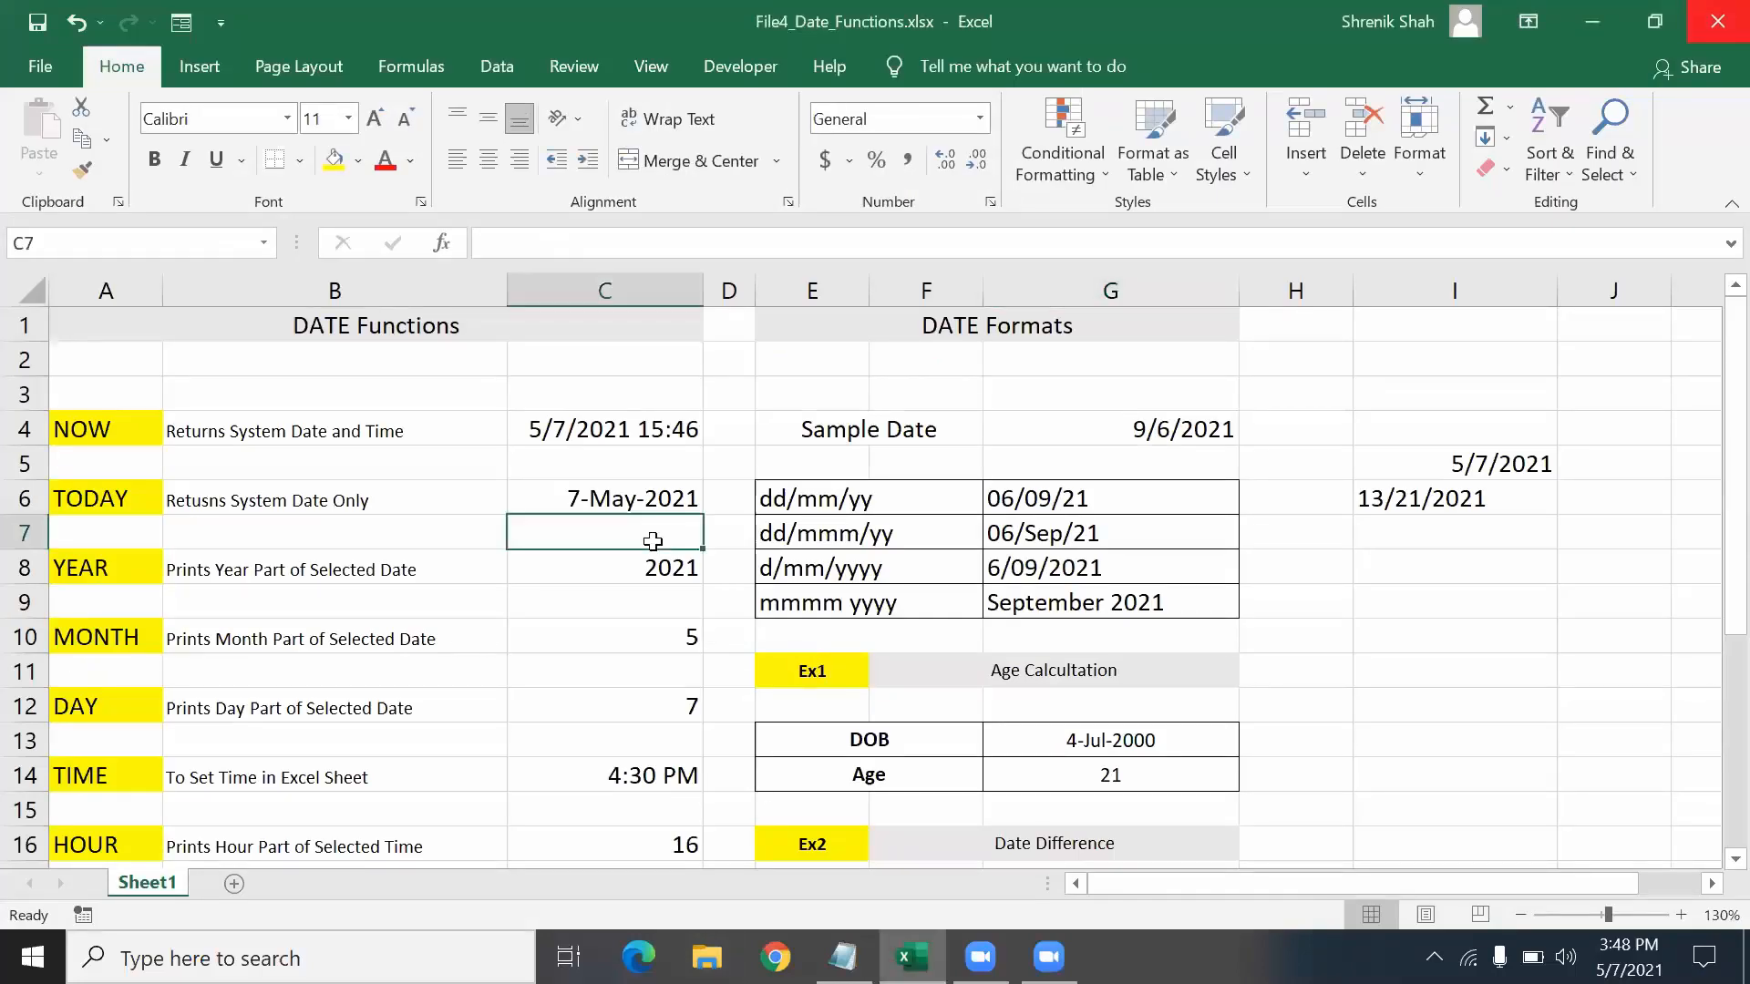